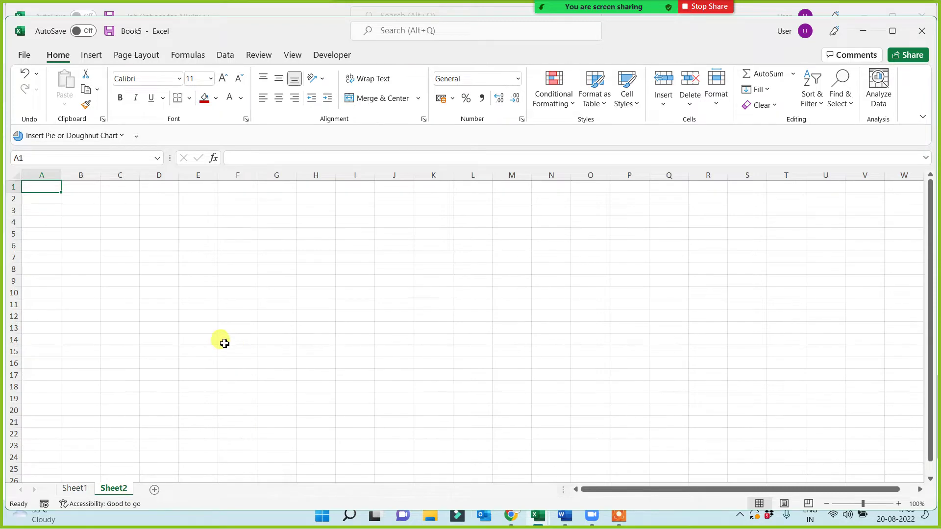
- Copy Sheet1's A1:A5 red topic rows into K1:K5 on Sheet2 and autofit column K
{"action": "scroll", "coordinate": [245, 331], "scroll_direction": "up", "scroll_amount": 3}
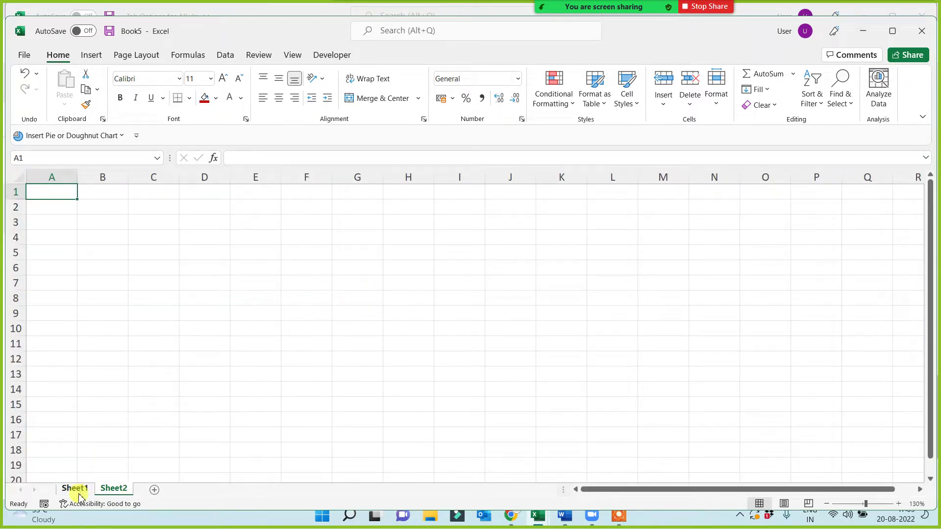
{"action": "left_click", "coordinate": [74, 488]}
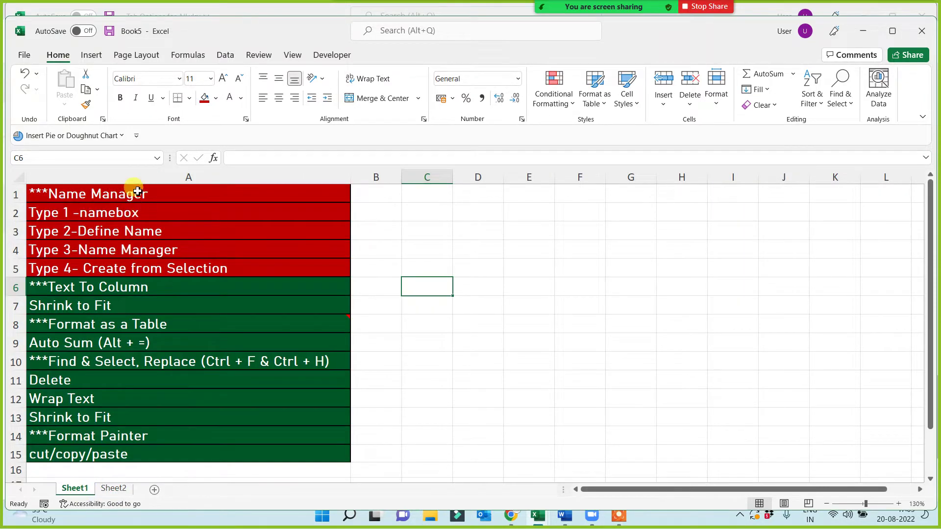
{"action": "left_click_drag", "start_coordinate": [130, 192], "coordinate": [132, 273]}
{"action": "key", "text": "ctrl+c"}
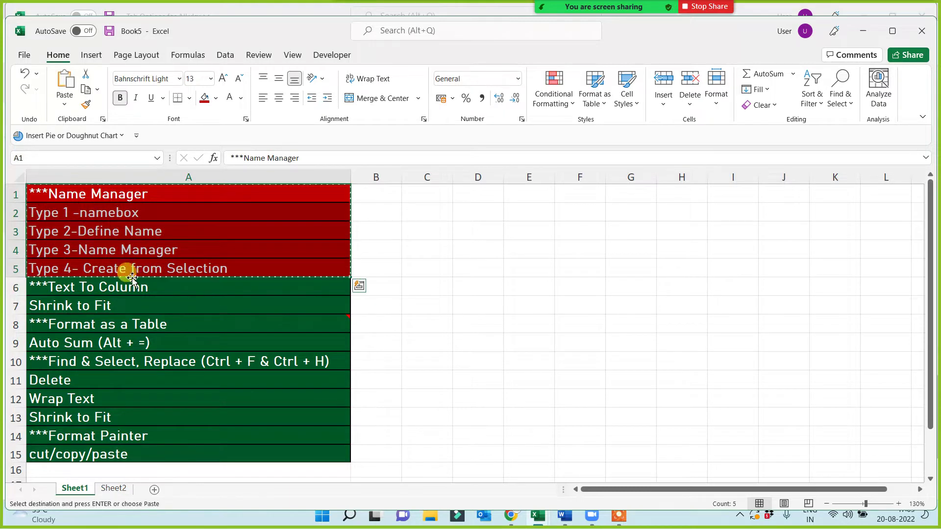
{"action": "left_click", "coordinate": [113, 489]}
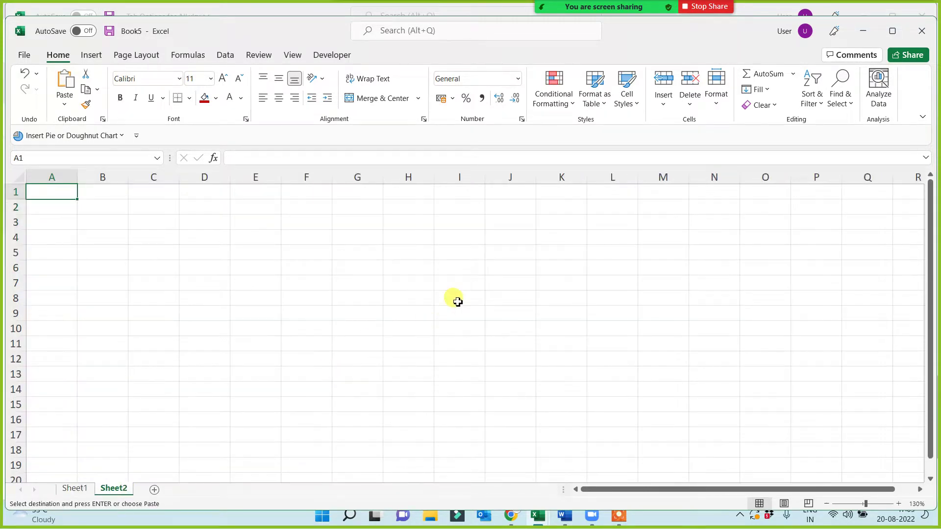
{"action": "left_click", "coordinate": [558, 195]}
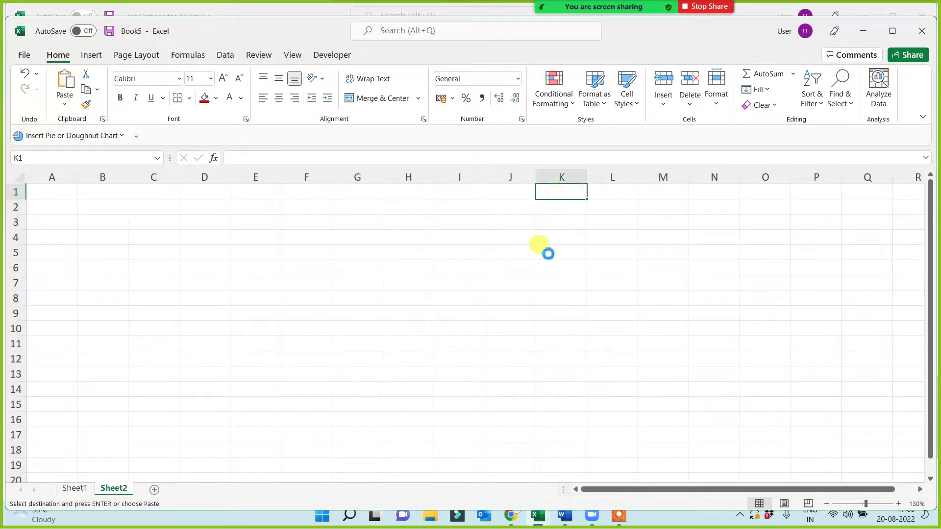
{"action": "key", "text": "ctrl+v"}
{"action": "double_click", "coordinate": [586, 177]}
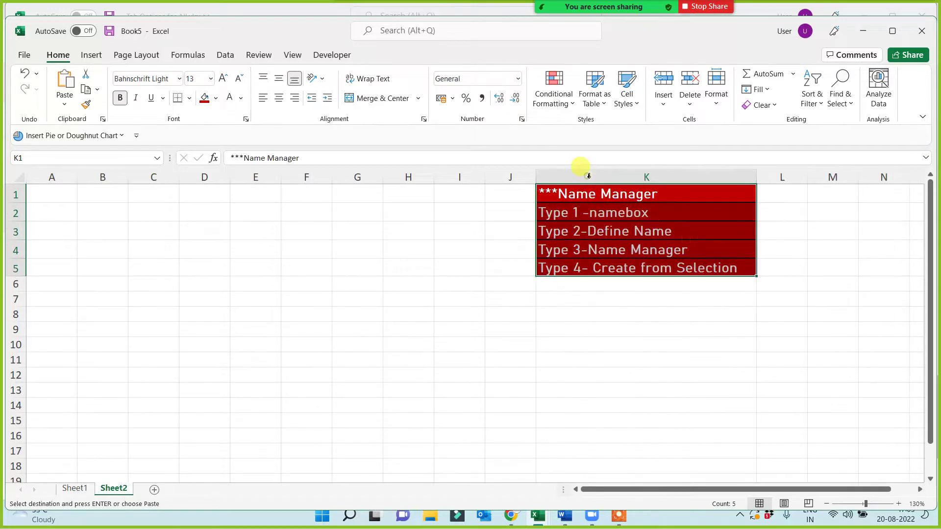
{"action": "left_click", "coordinate": [397, 321]}
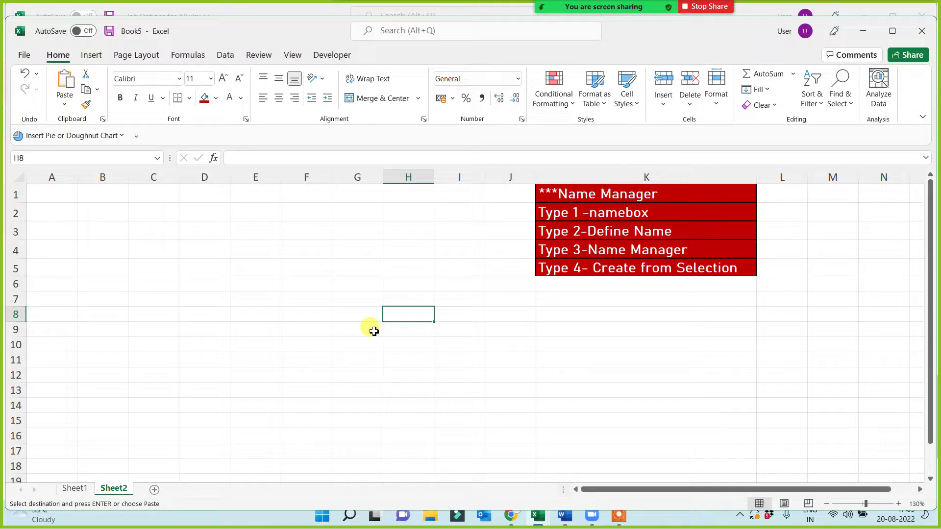
{"action": "left_click_drag", "start_coordinate": [91, 215], "coordinate": [423, 411]}
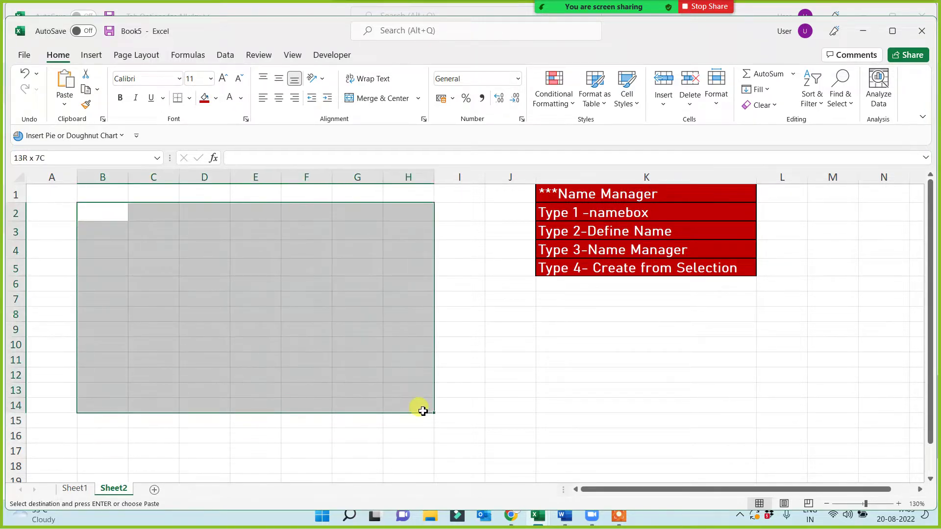
{"action": "left_click", "coordinate": [115, 212]}
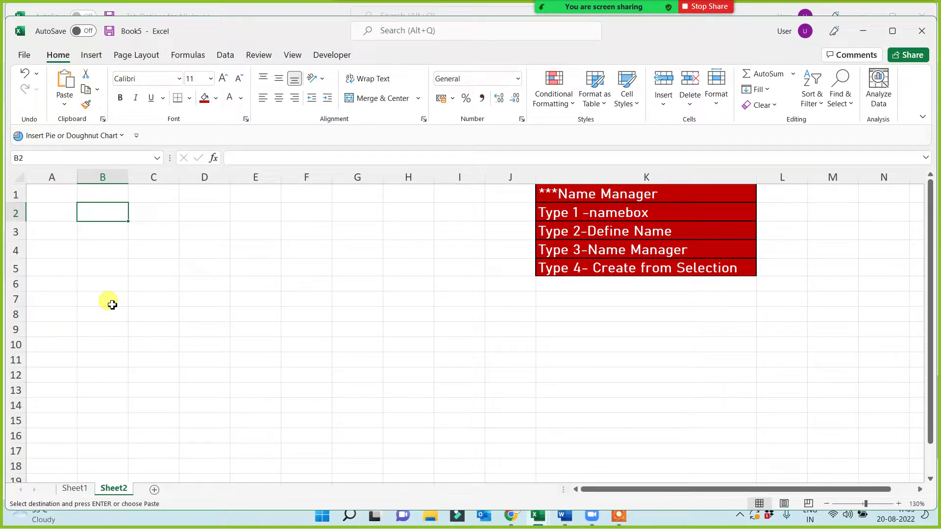
- Enter the Name header in B2 and fill person names down to B13
{"action": "type", "text": "Name"}
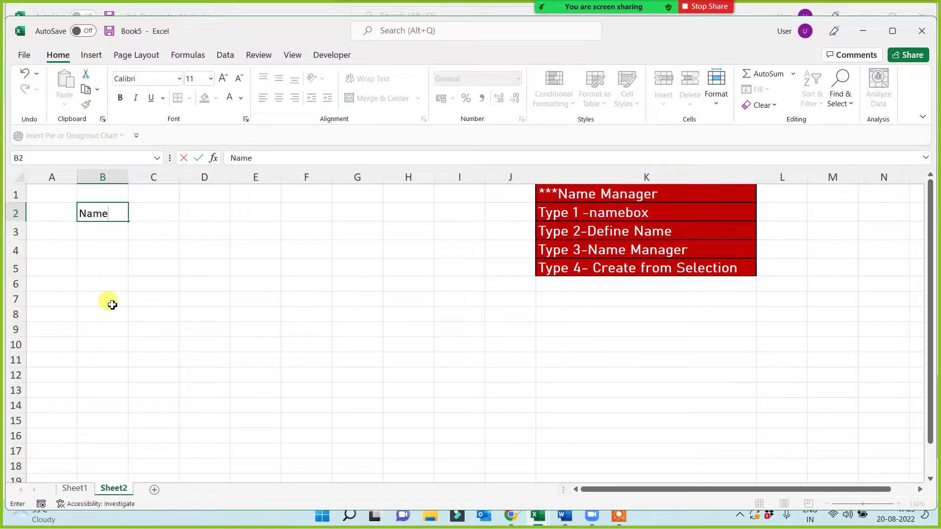
{"action": "key", "text": "Return"}
{"action": "type", "text": "Brajesh"}
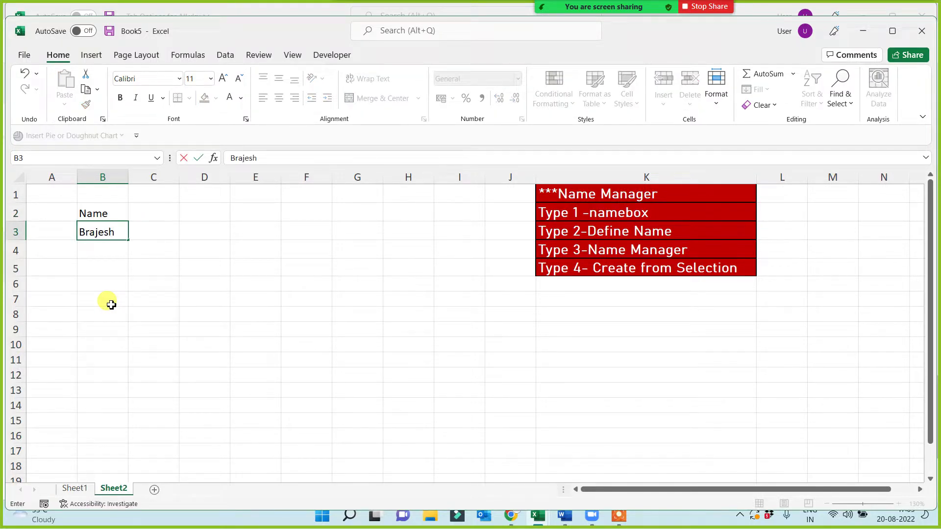
{"action": "left_click", "coordinate": [111, 305]}
{"action": "left_click", "coordinate": [115, 235]}
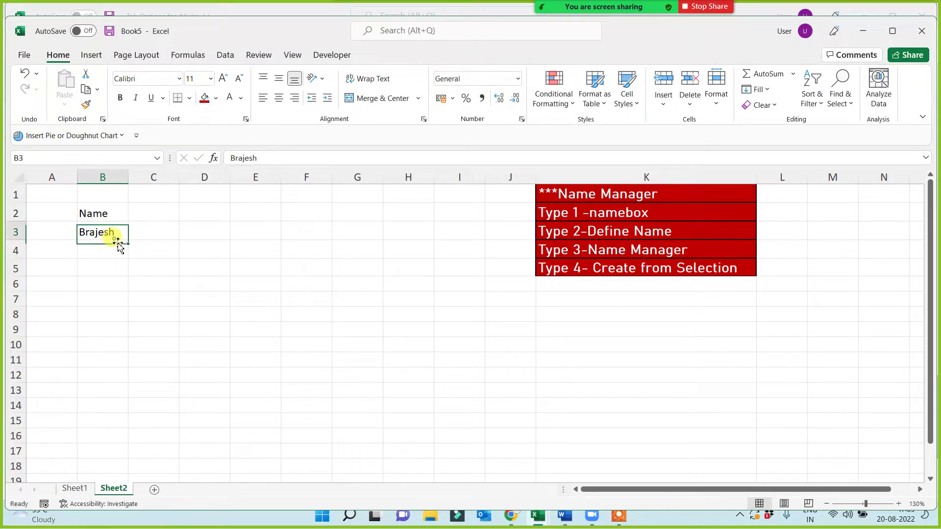
{"action": "left_click_drag", "start_coordinate": [127, 240], "coordinate": [124, 390]}
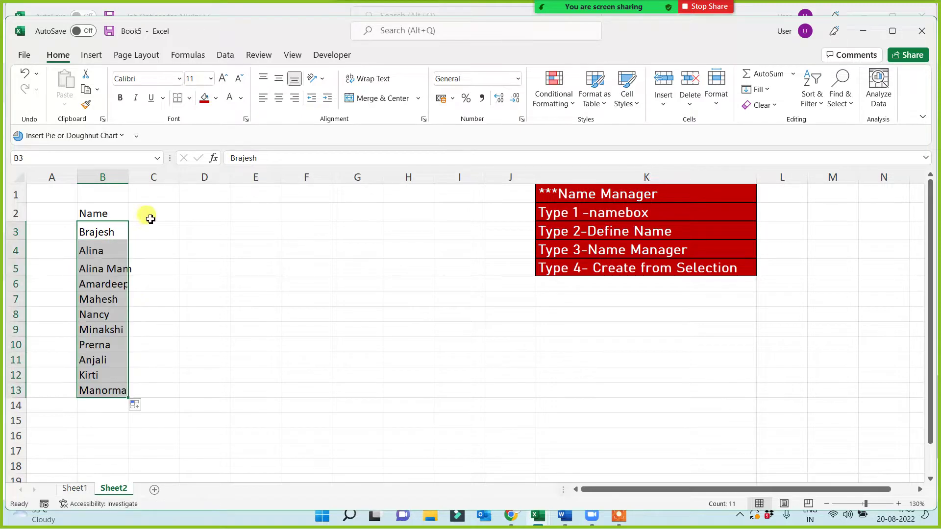
- Add day headers Sunday through Friday across C2:H2
{"action": "left_click", "coordinate": [149, 215]}
{"action": "type", "text": "sunday"}
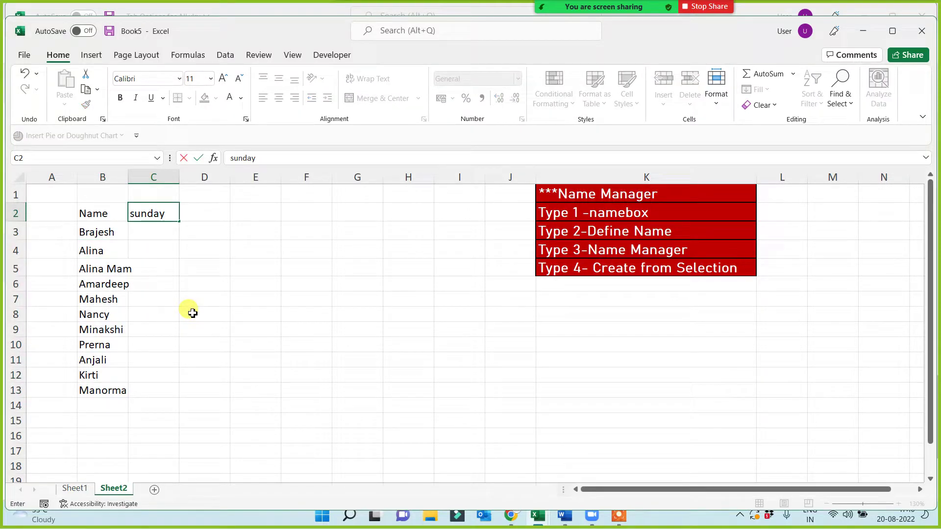
{"action": "left_click", "coordinate": [192, 314]}
{"action": "left_click", "coordinate": [170, 212]}
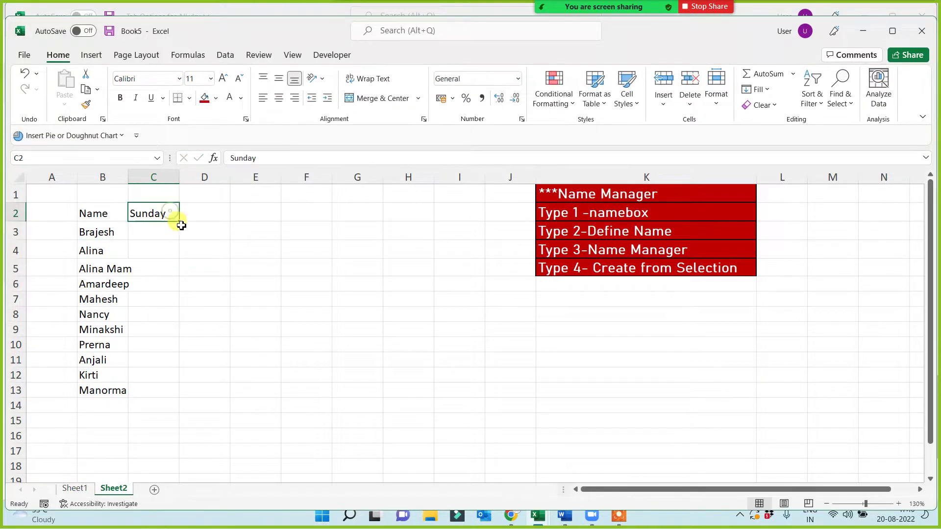
{"action": "left_click_drag", "start_coordinate": [180, 222], "coordinate": [431, 210]}
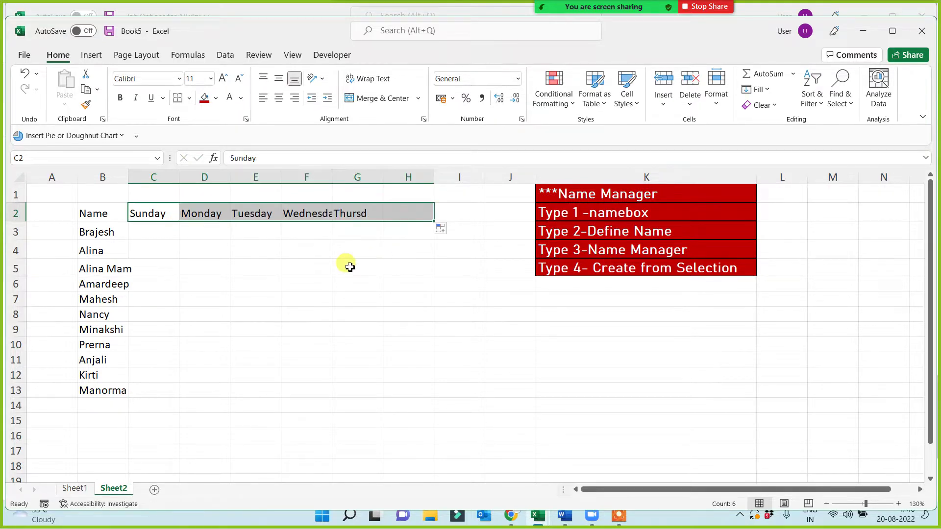
- Fill C3:H13 with =RANDBETWEEN(1000,10000) random sales values
{"action": "left_click", "coordinate": [153, 231]}
{"action": "type", "text": "=dra"}
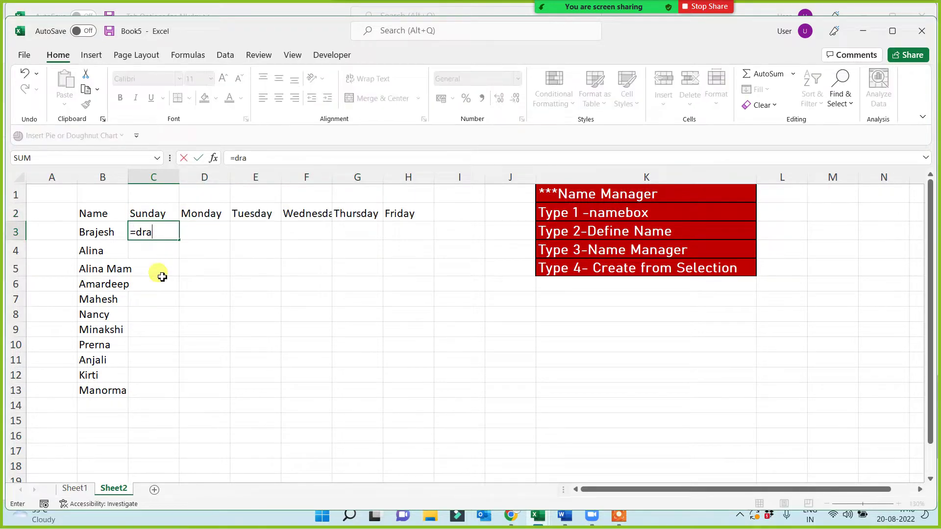
{"action": "key", "text": "BackSpace"}
{"action": "key", "text": "BackSpace"}
{"action": "key", "text": "BackSpace"}
{"action": "key", "text": "BackSpace"}
{"action": "type", "text": "rand"}
{"action": "key", "text": "Down"}
{"action": "key", "text": "Down"}
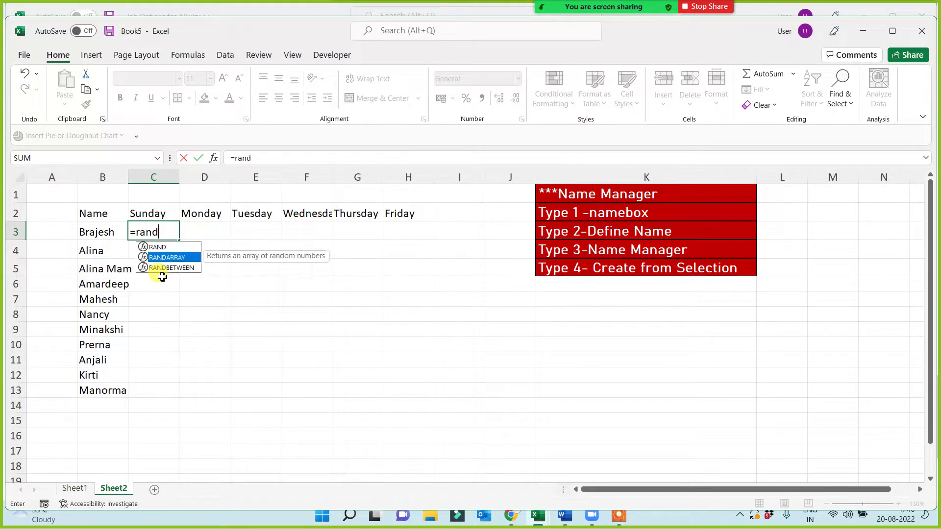
{"action": "key", "text": "Tab"}
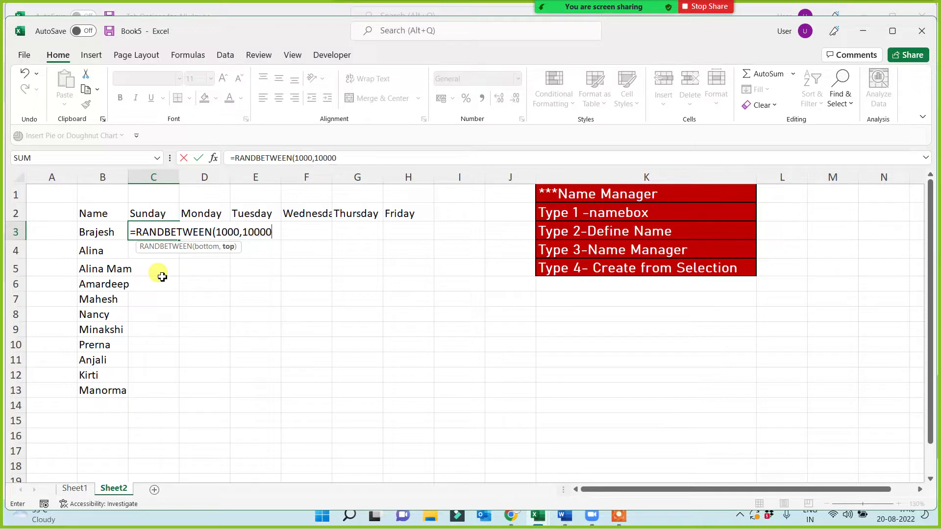
{"action": "type", "text": "1000,10000"}
{"action": "key", "text": "Return"}
{"action": "left_click", "coordinate": [164, 231]}
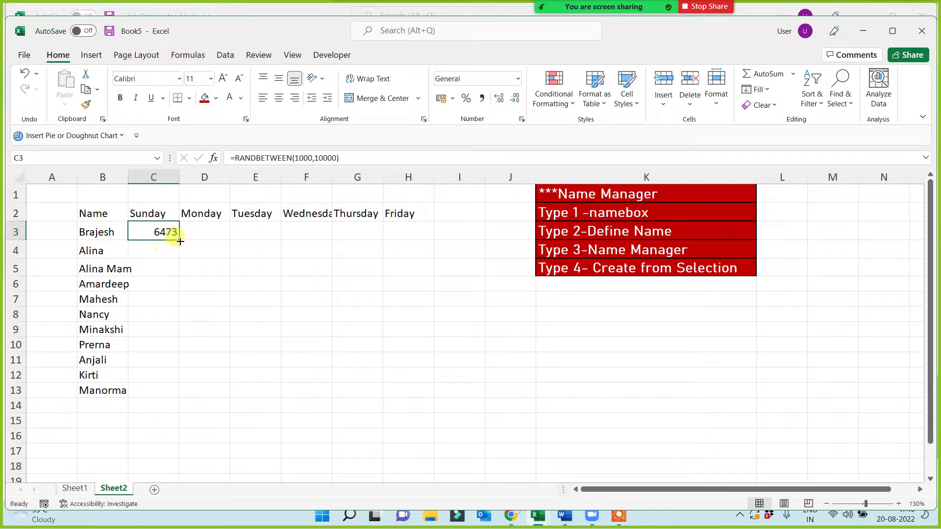
{"action": "left_click_drag", "start_coordinate": [181, 242], "coordinate": [417, 395]}
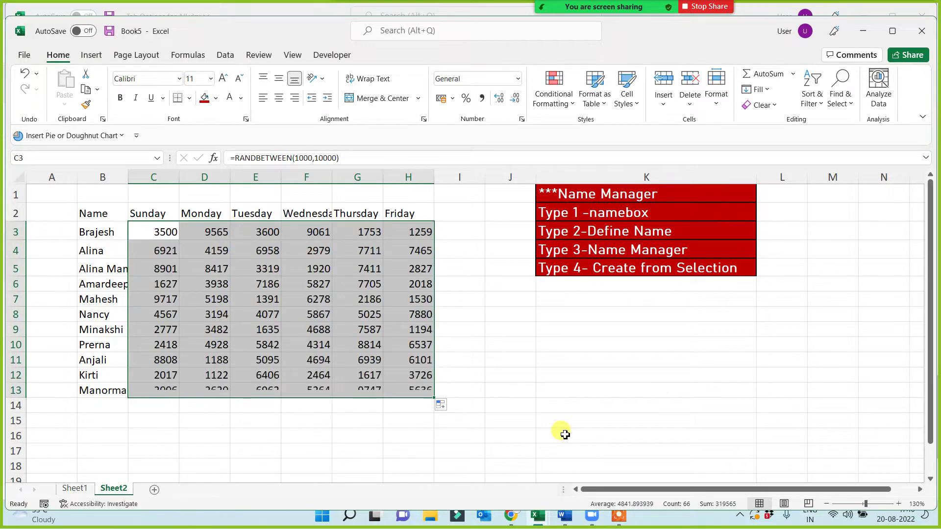
- Paste C3:H13 back over itself as Values only, then spot-check H9 and E5 for constants
{"action": "key", "text": "ctrl+c"}
{"action": "key", "text": "ctrl+alt+v"}
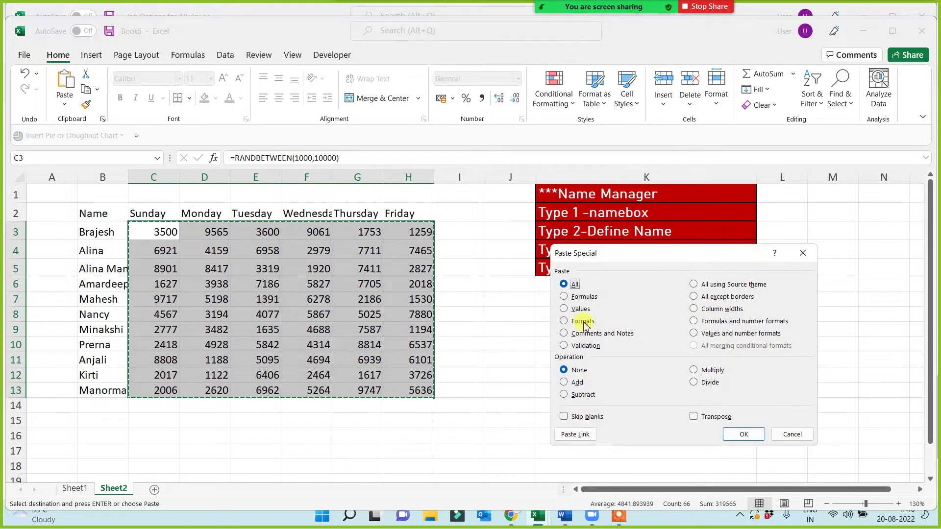
{"action": "left_click", "coordinate": [581, 309]}
{"action": "left_click", "coordinate": [755, 435]}
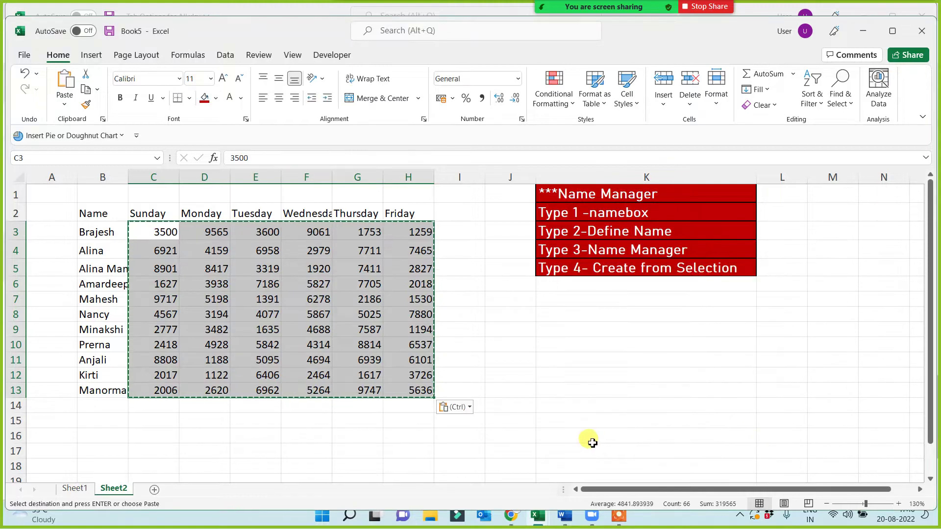
{"action": "key", "text": "Escape"}
{"action": "left_click", "coordinate": [546, 421]}
{"action": "left_click", "coordinate": [393, 330]}
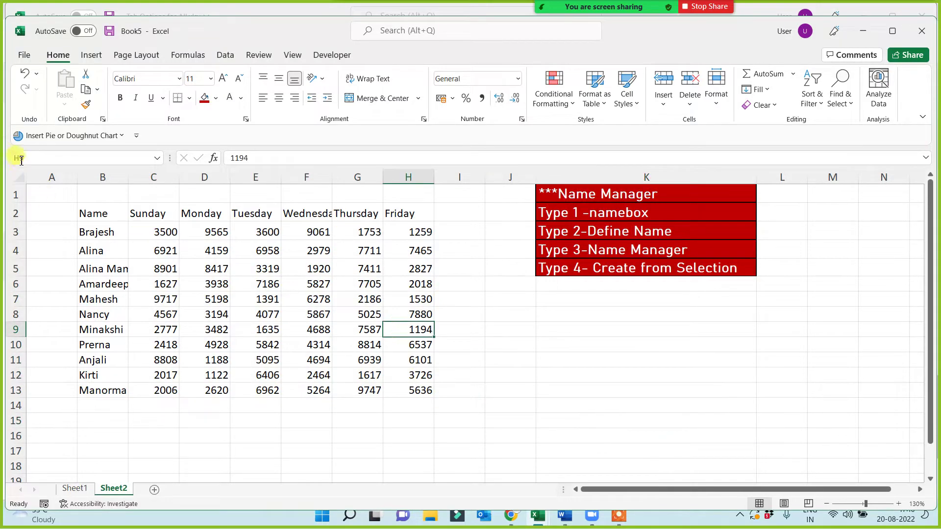
{"action": "left_click", "coordinate": [259, 269]}
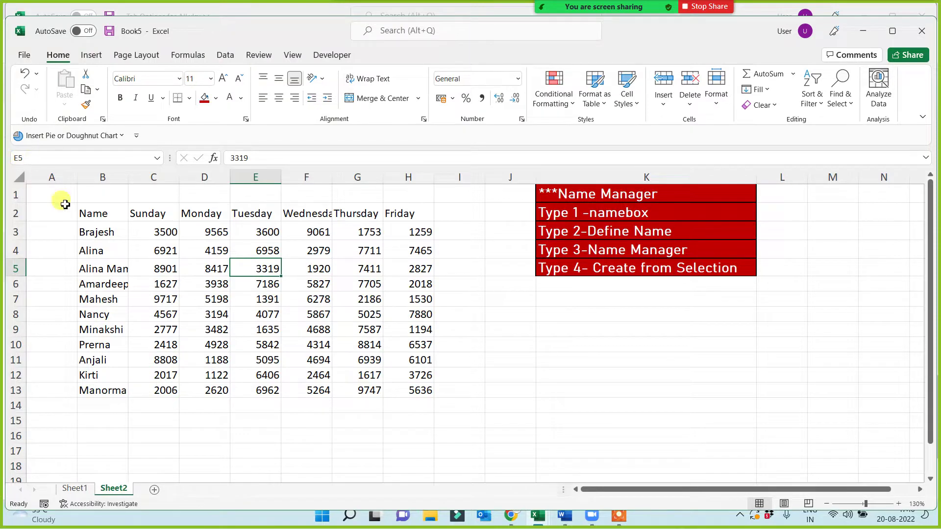
{"action": "left_click", "coordinate": [83, 214]}
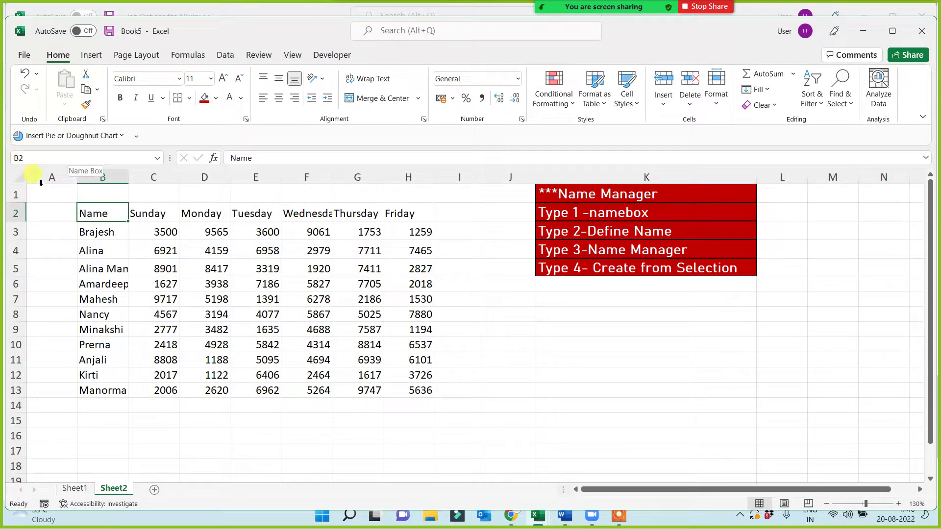
{"action": "left_click_drag", "start_coordinate": [159, 214], "coordinate": [146, 390]}
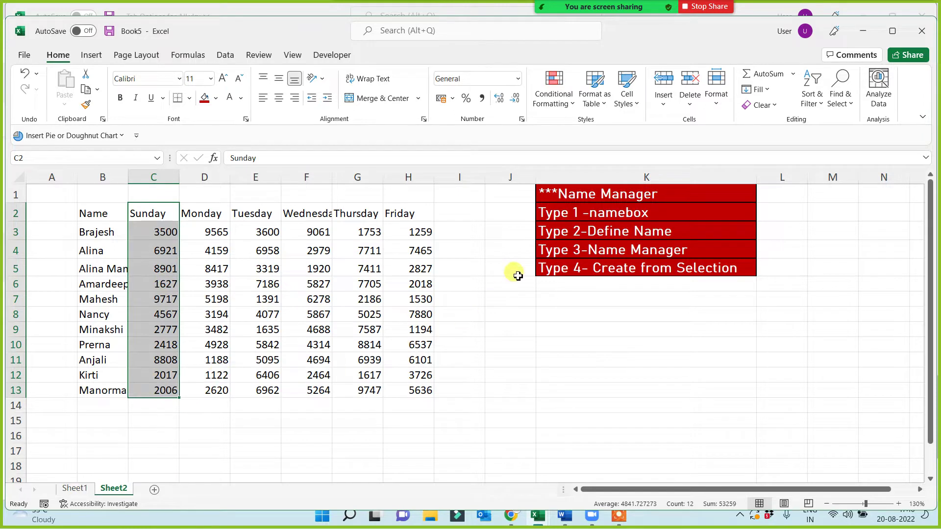
- Change the fill of the K1 Name Manager heading to blue
{"action": "left_click", "coordinate": [570, 196]}
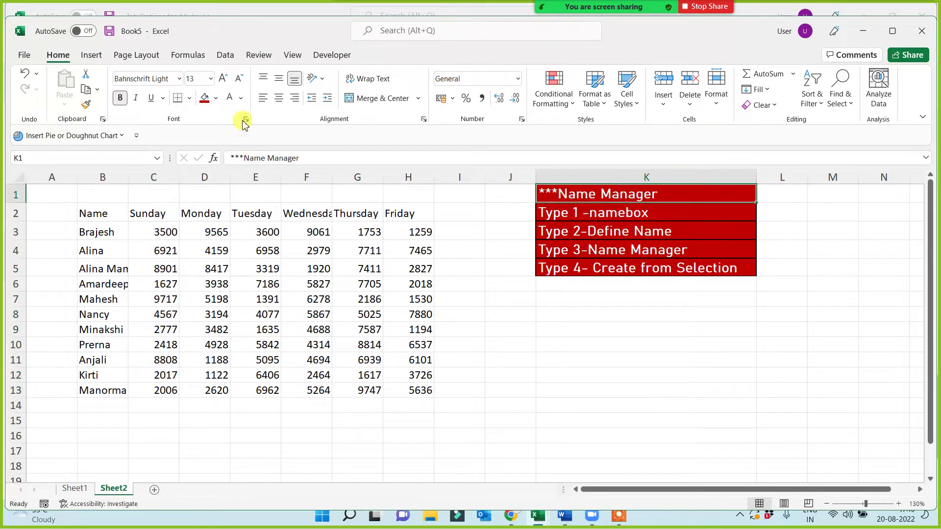
{"action": "left_click", "coordinate": [216, 97]}
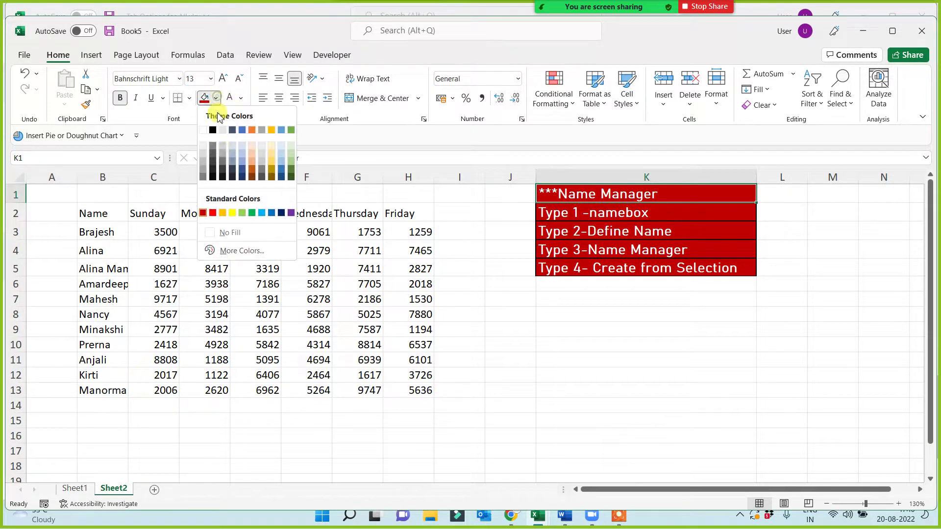
{"action": "left_click", "coordinate": [271, 212]}
{"action": "left_click", "coordinate": [560, 375]}
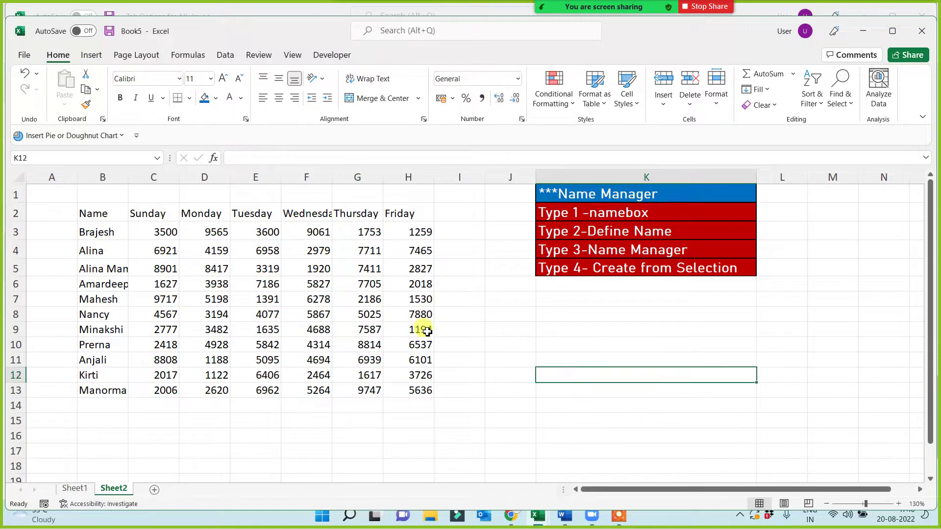
- Select H2:H13 and, with the window maximized, begin naming it Friday in the Name Box
{"action": "left_click_drag", "start_coordinate": [416, 213], "coordinate": [406, 389]}
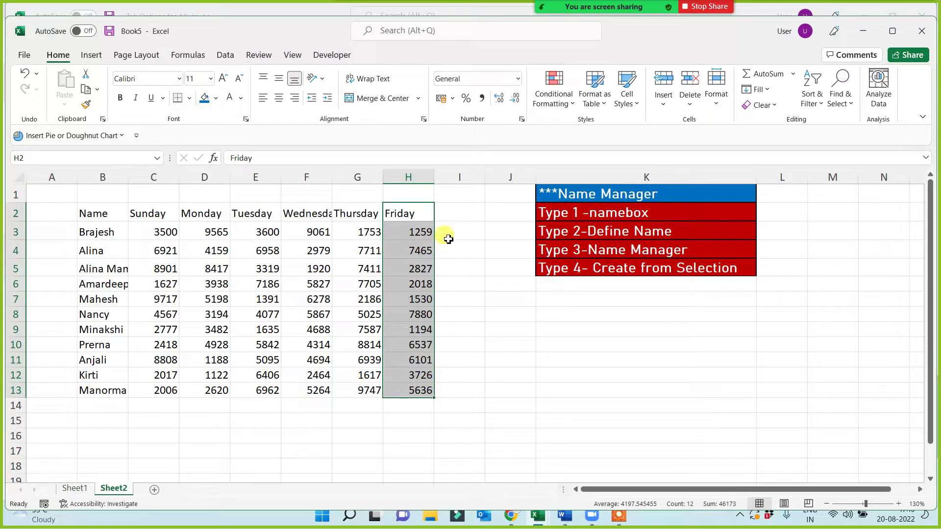
{"action": "left_click_drag", "start_coordinate": [416, 212], "coordinate": [405, 390]}
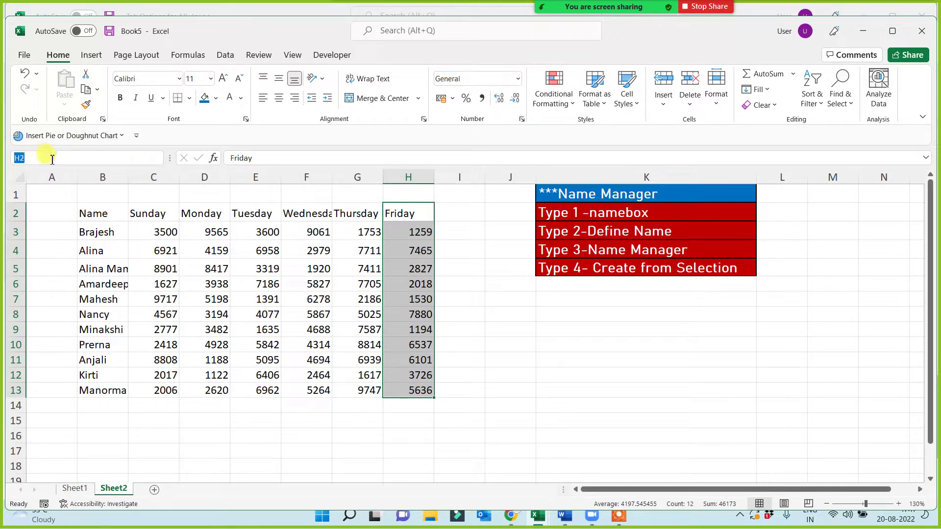
{"action": "left_click", "coordinate": [893, 31]}
{"action": "left_click", "coordinate": [12, 143]}
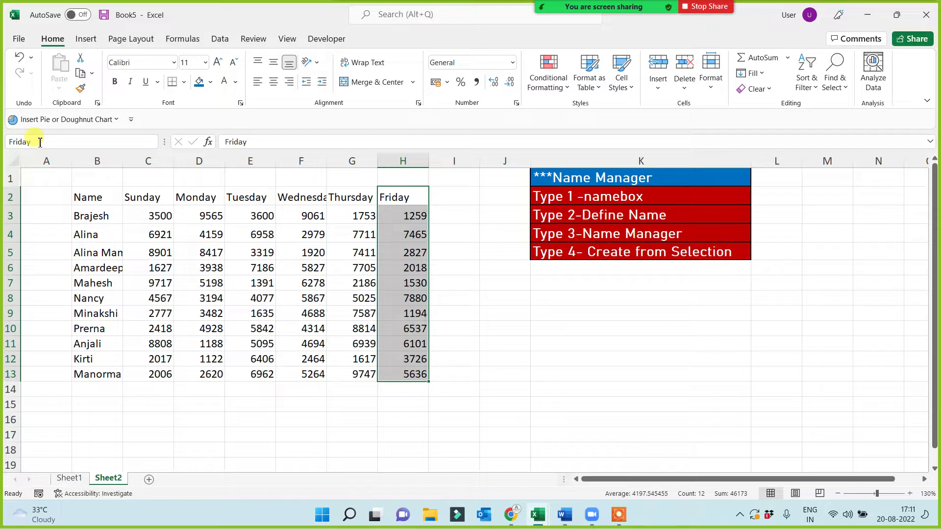
- Enter =SUM(Friday) in J9, giving the Friday total 46173
{"action": "left_click", "coordinate": [491, 338]}
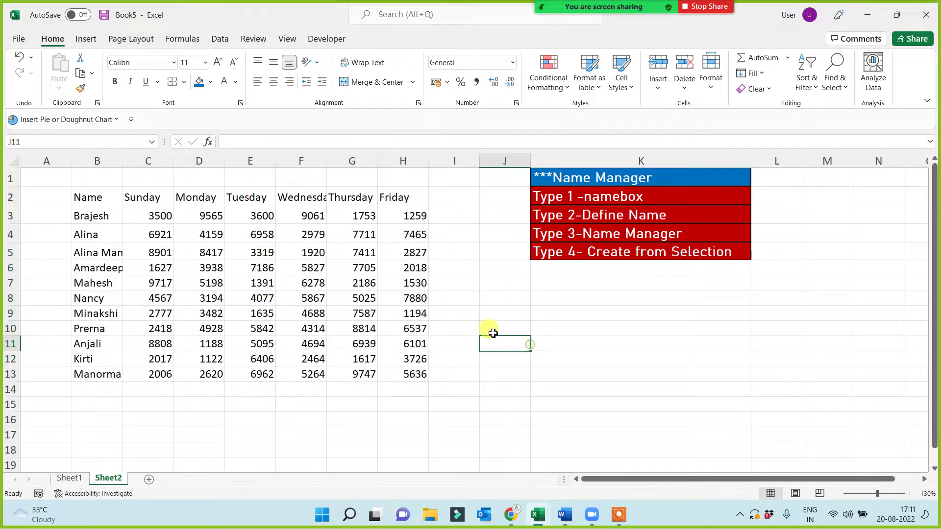
{"action": "left_click_drag", "start_coordinate": [392, 197], "coordinate": [401, 379]}
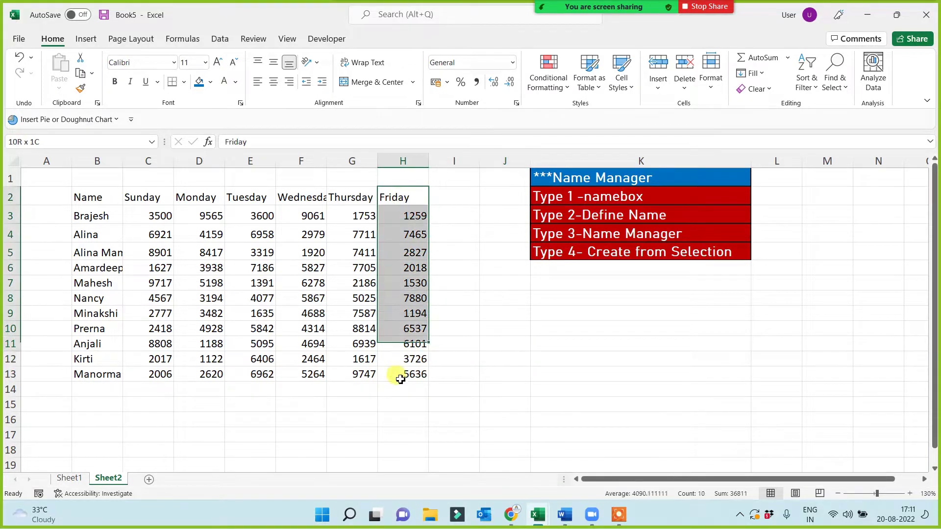
{"action": "left_click", "coordinate": [503, 313]}
{"action": "type", "text": "=sum("}
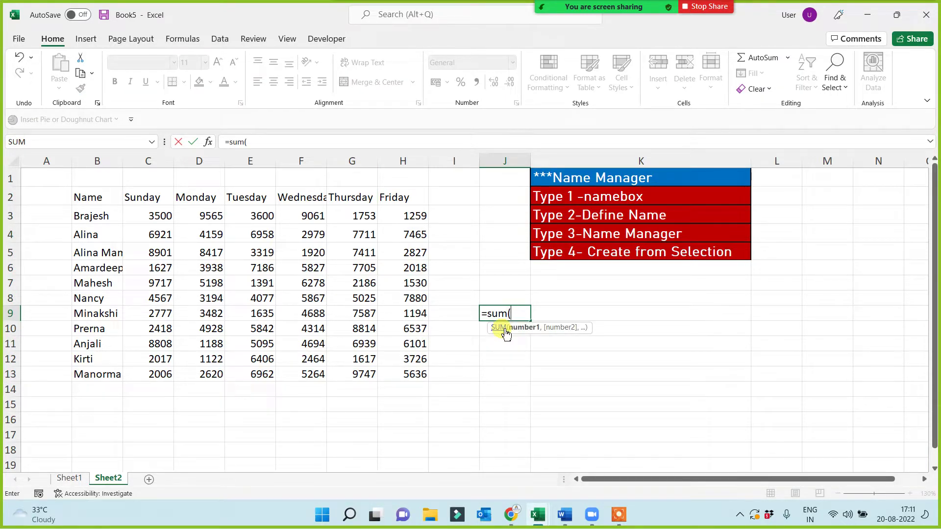
{"action": "type", "text": "fri"}
{"action": "key", "text": "Tab"}
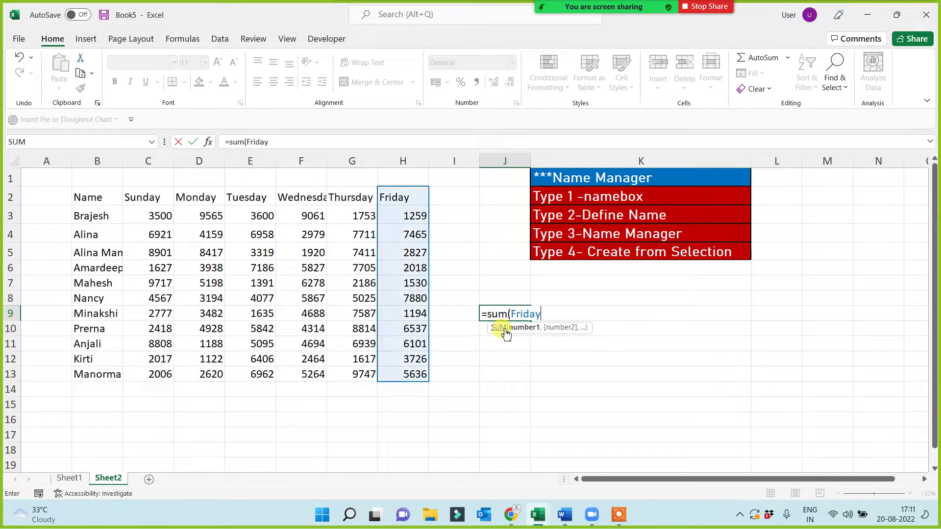
{"action": "type", "text": ")"}
{"action": "key", "text": "Return"}
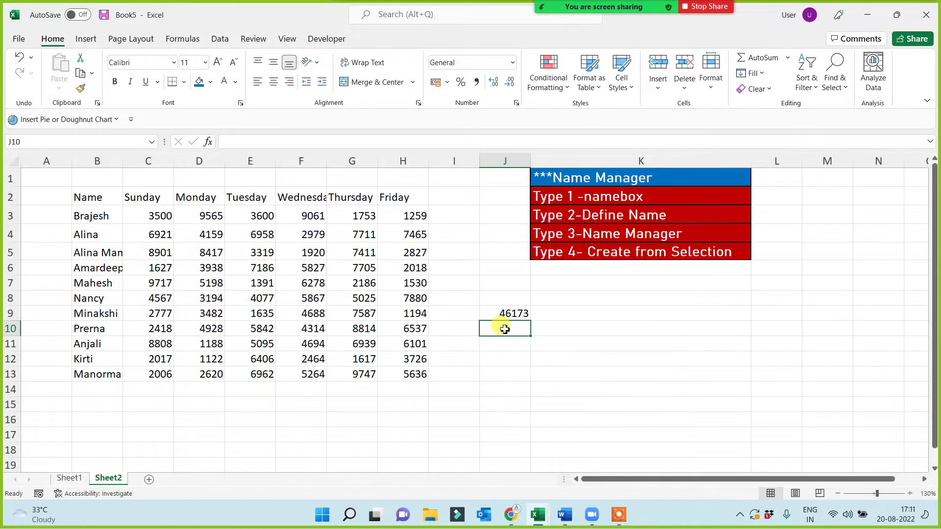
{"action": "left_click", "coordinate": [511, 312]}
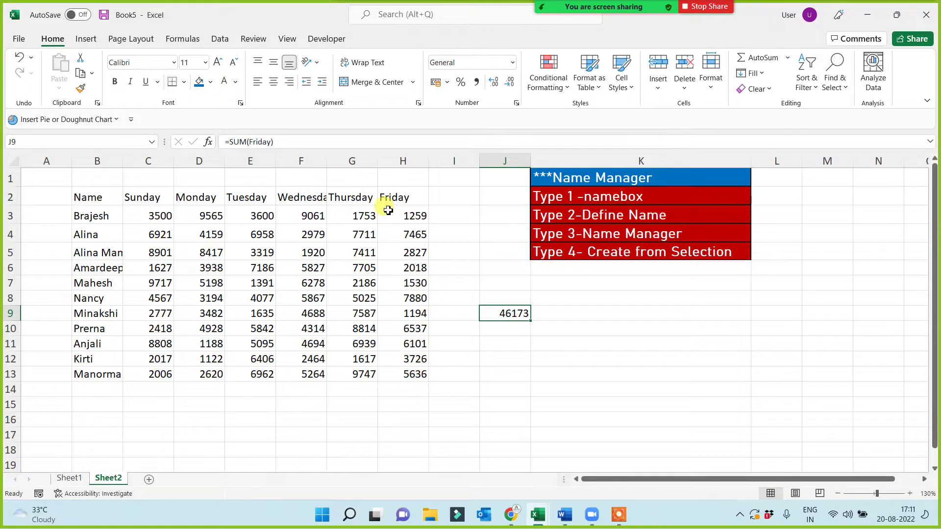
{"action": "left_click_drag", "start_coordinate": [391, 198], "coordinate": [390, 374]}
{"action": "left_click", "coordinate": [505, 314]}
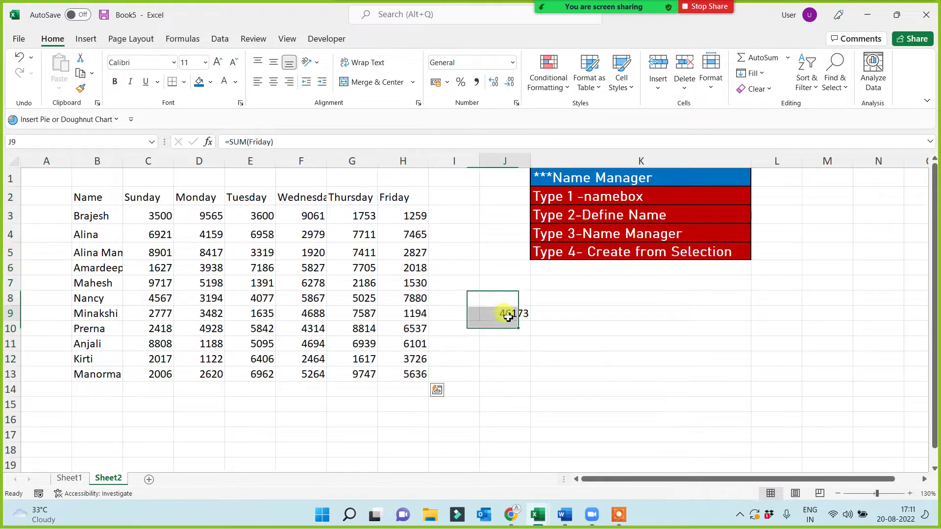
- Enter =MIN(Friday) in J10, returning the minimum 1194
{"action": "left_click", "coordinate": [509, 325]}
{"action": "type", "text": "=m"}
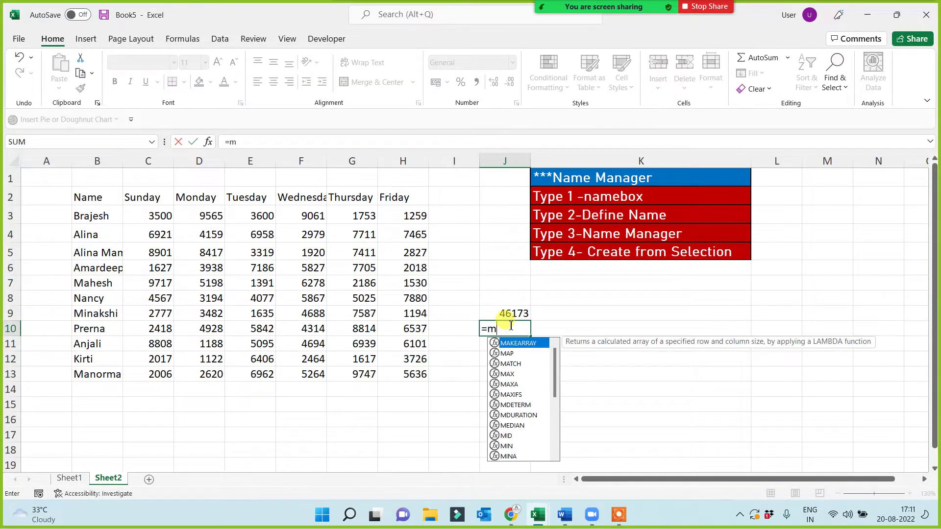
{"action": "type", "text": "in("}
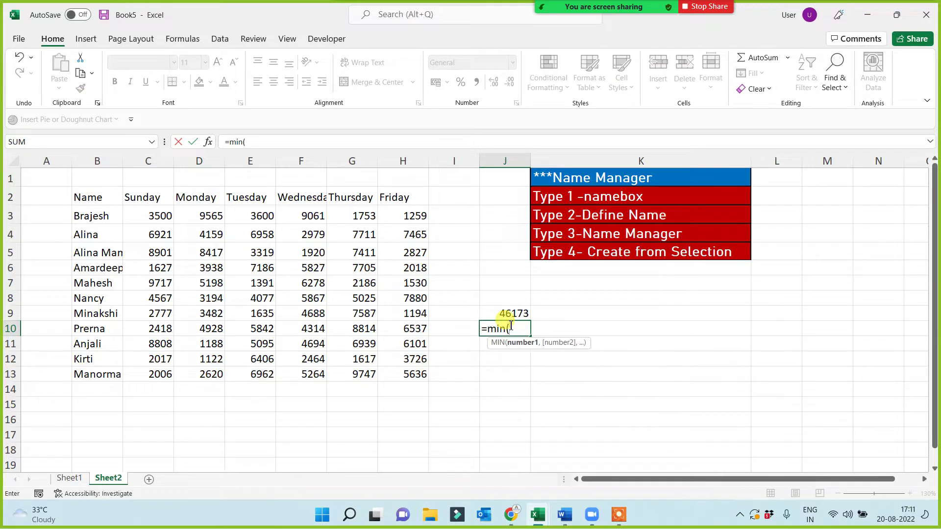
{"action": "type", "text": "fri"}
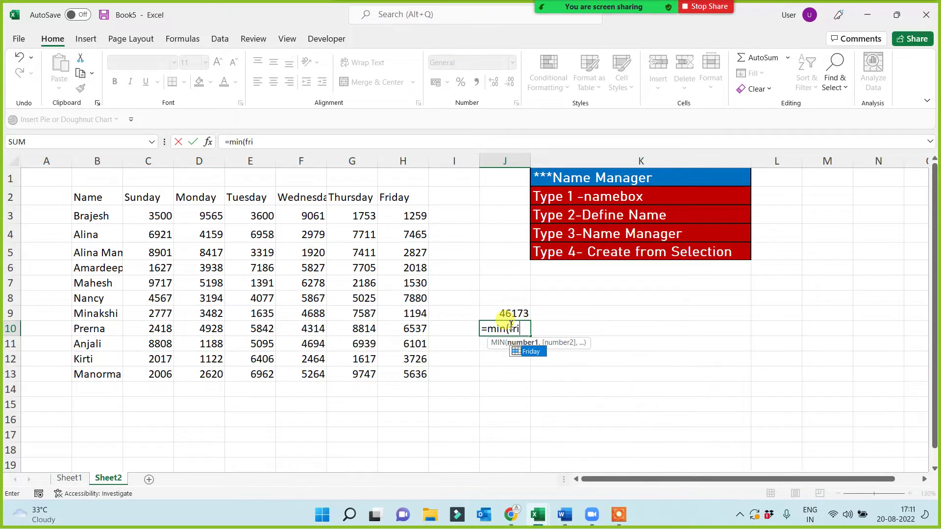
{"action": "key", "text": "Tab"}
{"action": "type", "text": ")"}
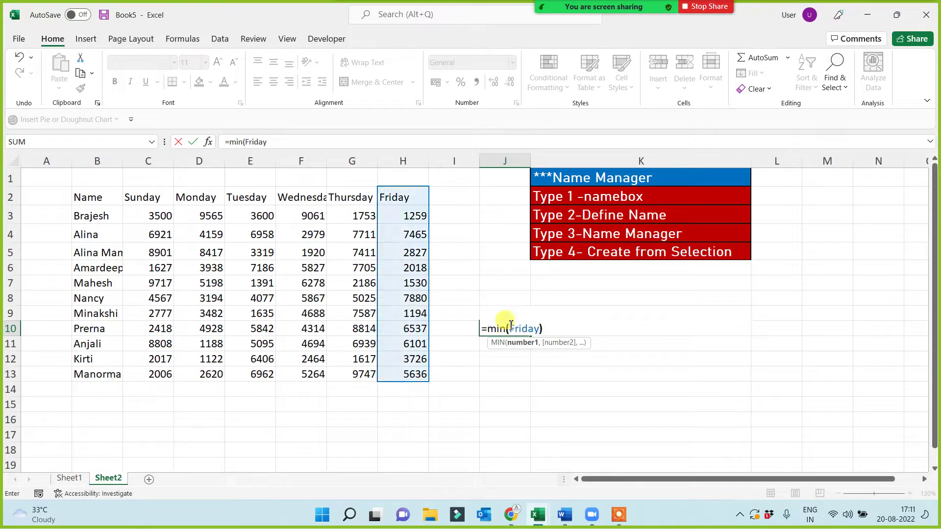
{"action": "key", "text": "Return"}
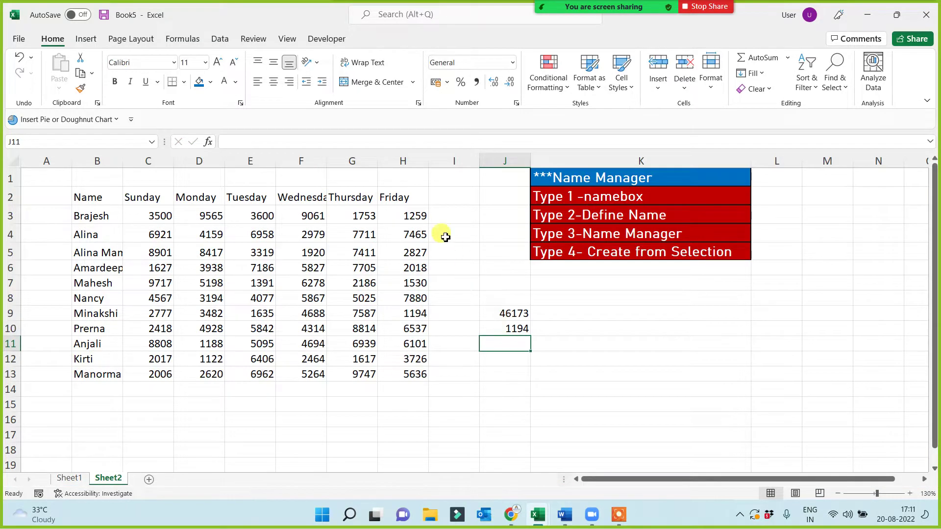
{"action": "left_click_drag", "start_coordinate": [395, 196], "coordinate": [403, 375]}
{"action": "left_click", "coordinate": [519, 329]}
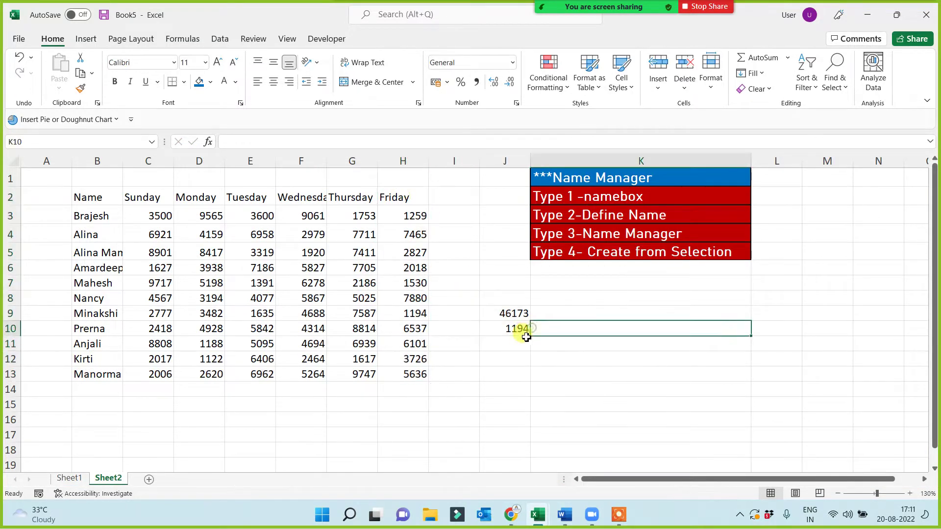
{"action": "left_click", "coordinate": [509, 355]}
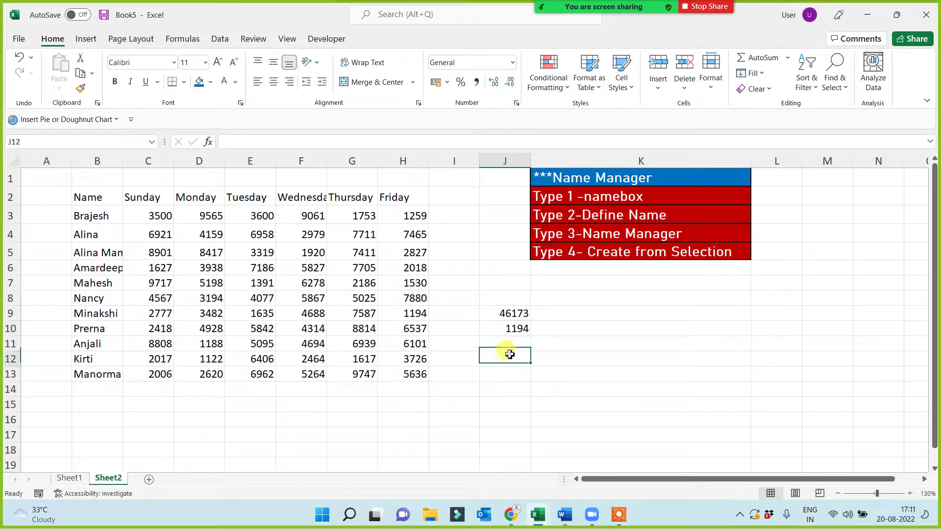
- Name the G2:G13 range Thursday with Formulas > Define Name
{"action": "left_click", "coordinate": [596, 218]}
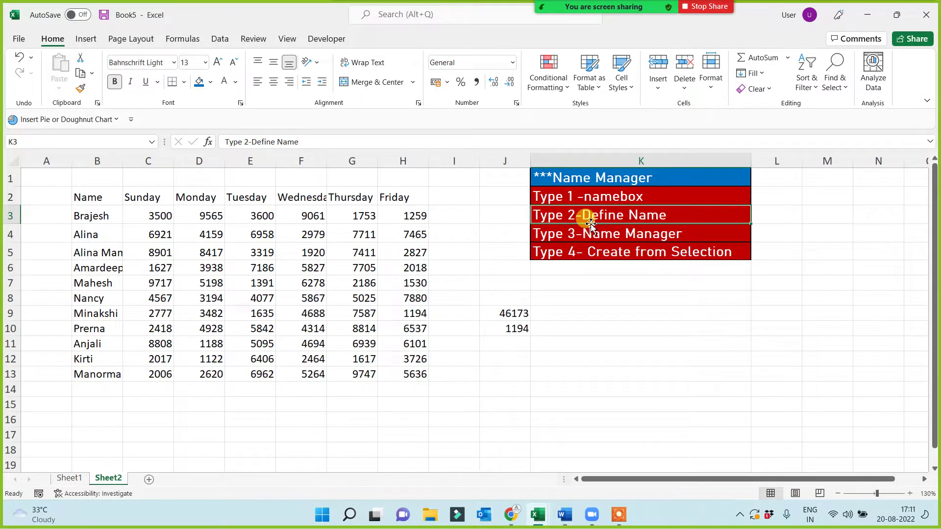
{"action": "left_click_drag", "start_coordinate": [351, 198], "coordinate": [353, 374]}
{"action": "left_click", "coordinate": [188, 41]}
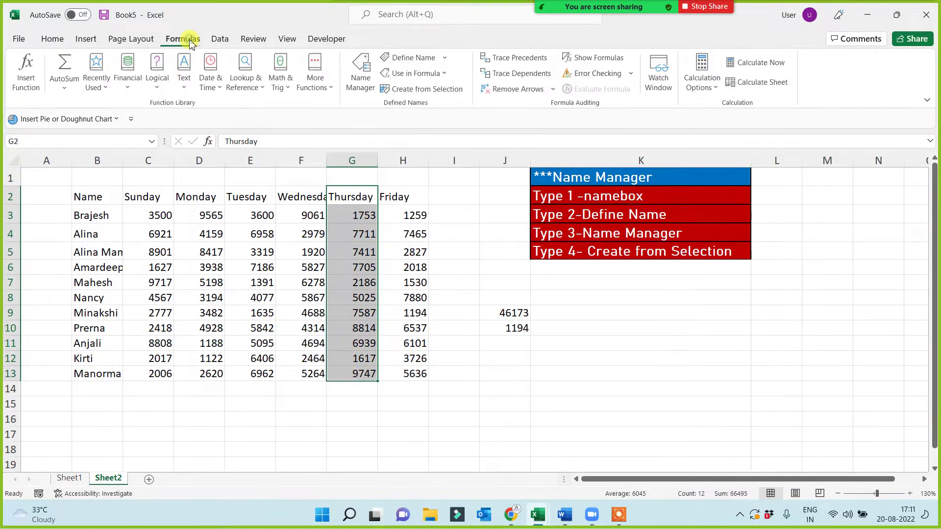
{"action": "left_click", "coordinate": [420, 58]}
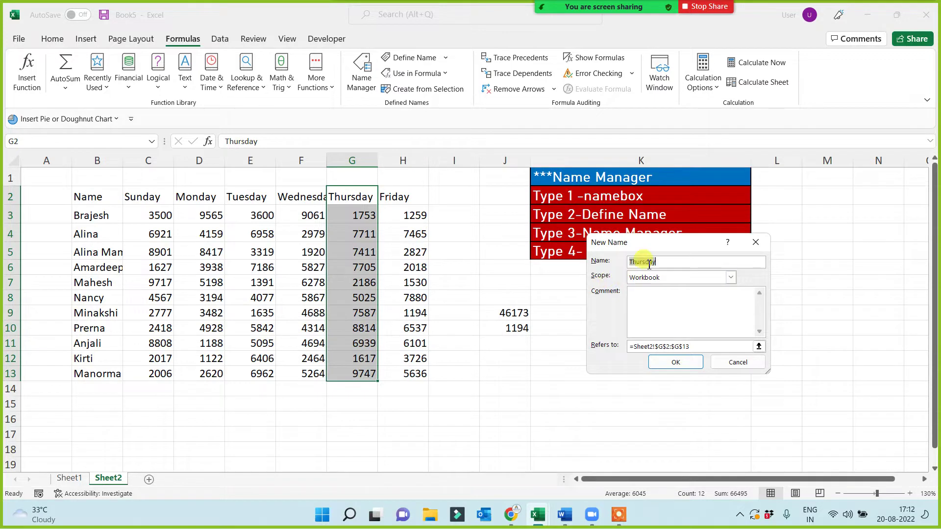
{"action": "left_click", "coordinate": [677, 363]}
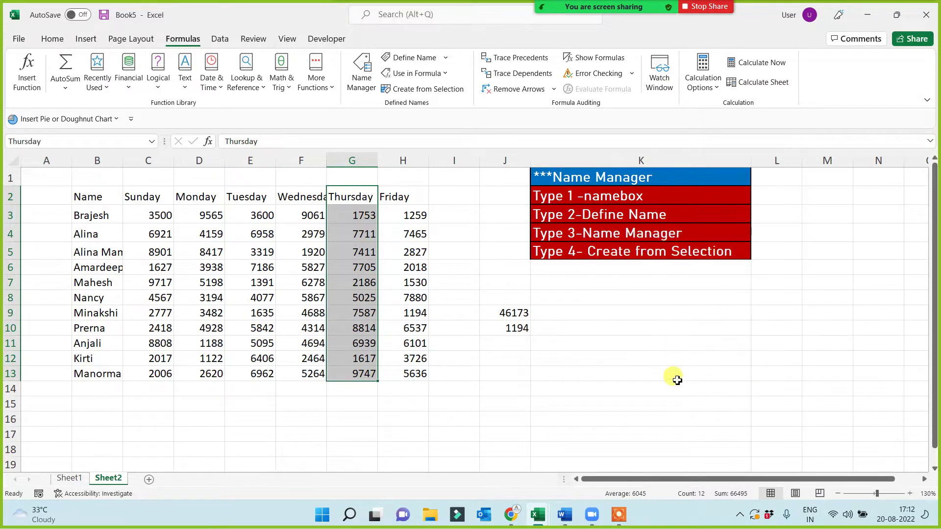
{"action": "left_click", "coordinate": [594, 416]}
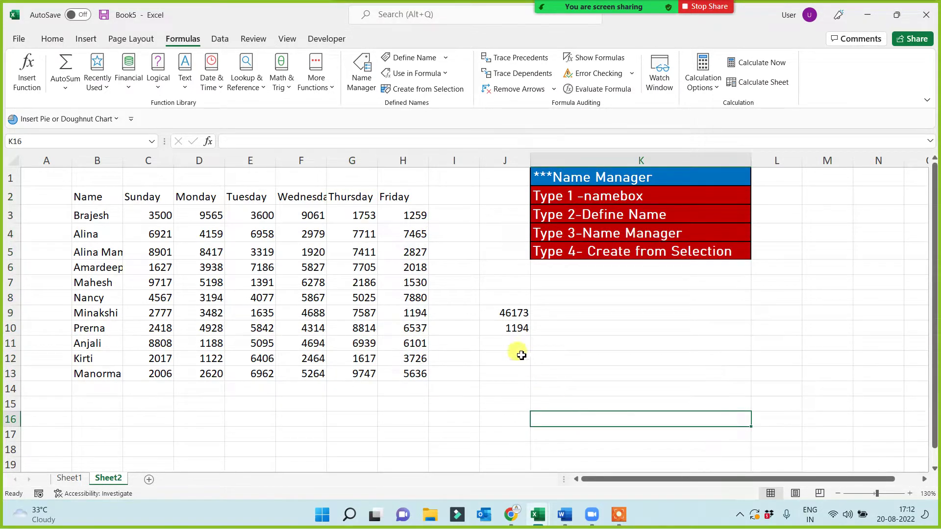
{"action": "left_click", "coordinate": [510, 343]}
{"action": "type", "text": "="}
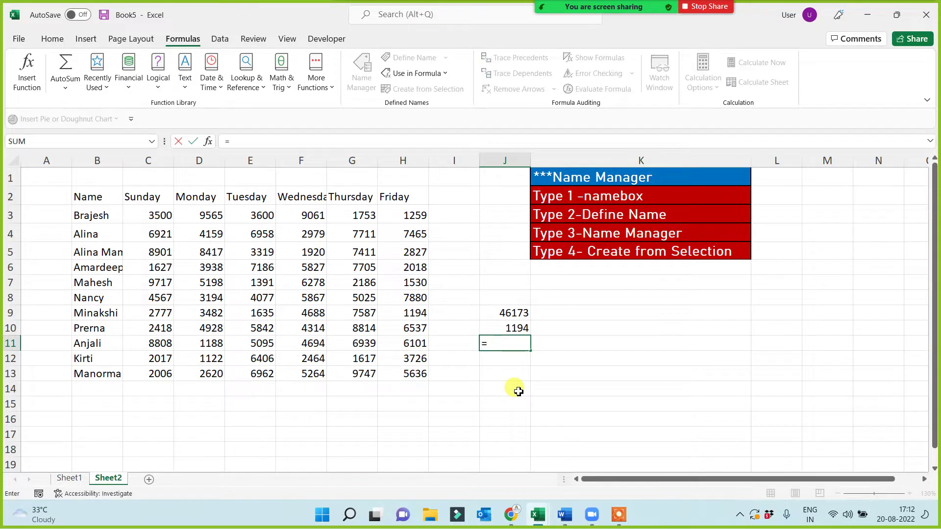
{"action": "type", "text": "aver"}
{"action": "key", "text": "Tab"}
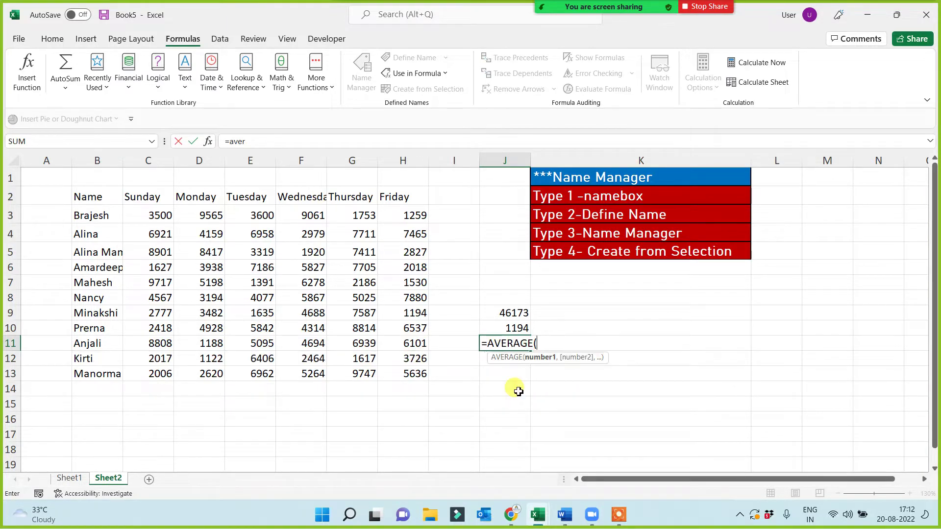
{"action": "type", "text": "th"}
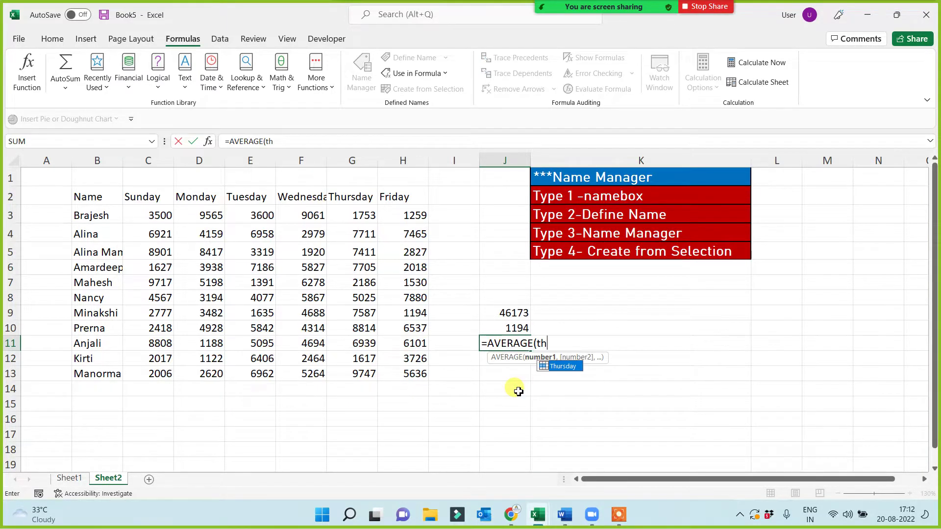
{"action": "type", "text": "u"}
{"action": "key", "text": "Tab"}
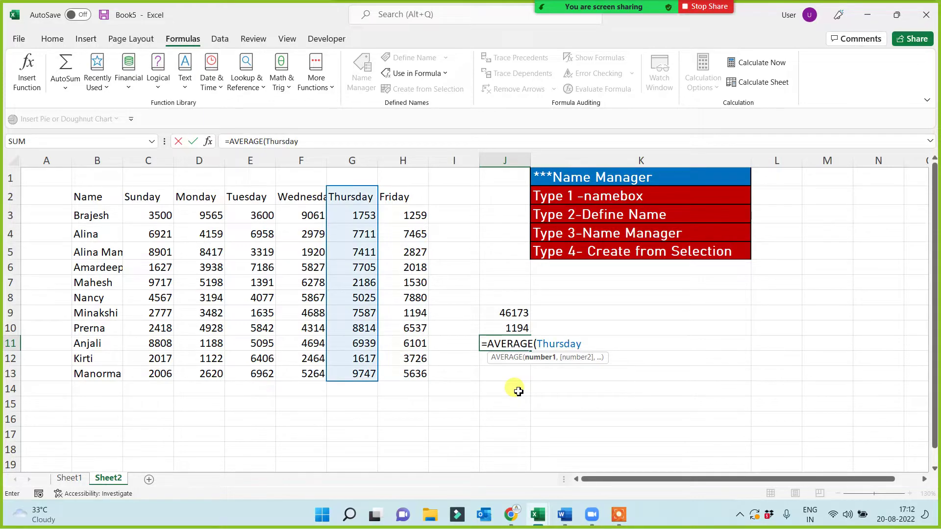
{"action": "type", "text": ")"}
{"action": "key", "text": "Return"}
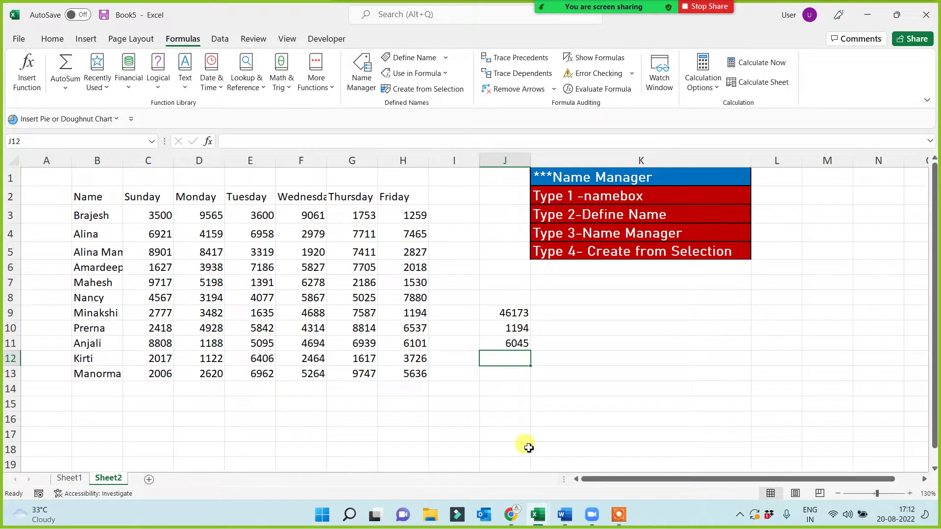
{"action": "left_click", "coordinate": [619, 518]}
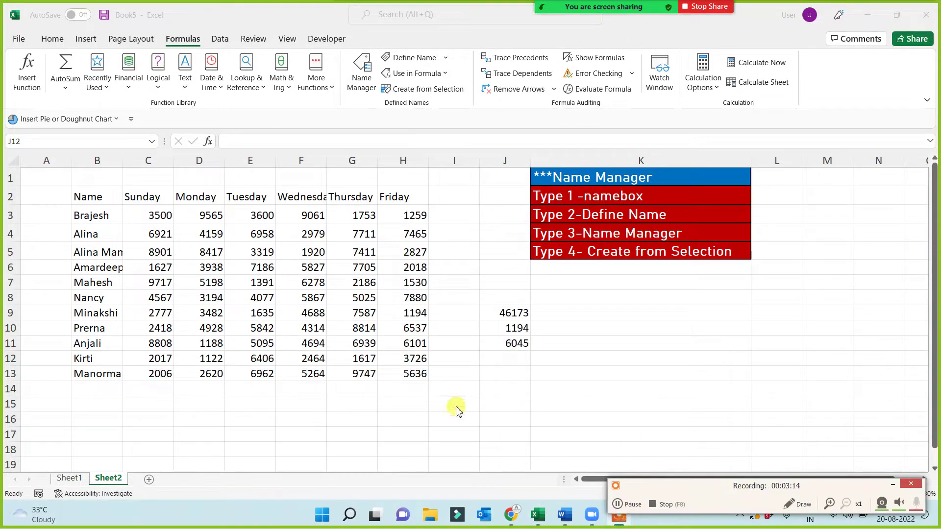
{"action": "left_click", "coordinate": [537, 515]}
{"action": "left_click", "coordinate": [891, 486]}
{"action": "left_click", "coordinate": [478, 405]}
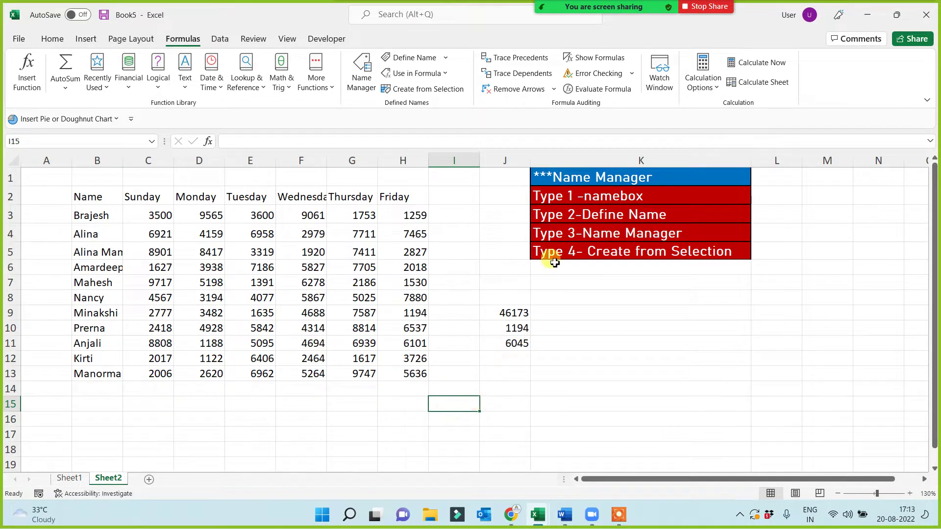
{"action": "left_click", "coordinate": [588, 198]}
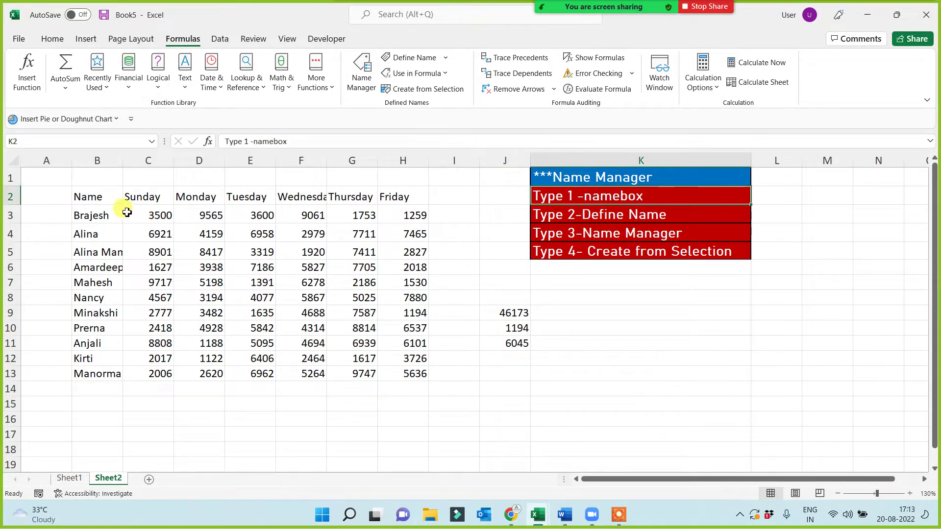
{"action": "left_click_drag", "start_coordinate": [100, 196], "coordinate": [116, 371]}
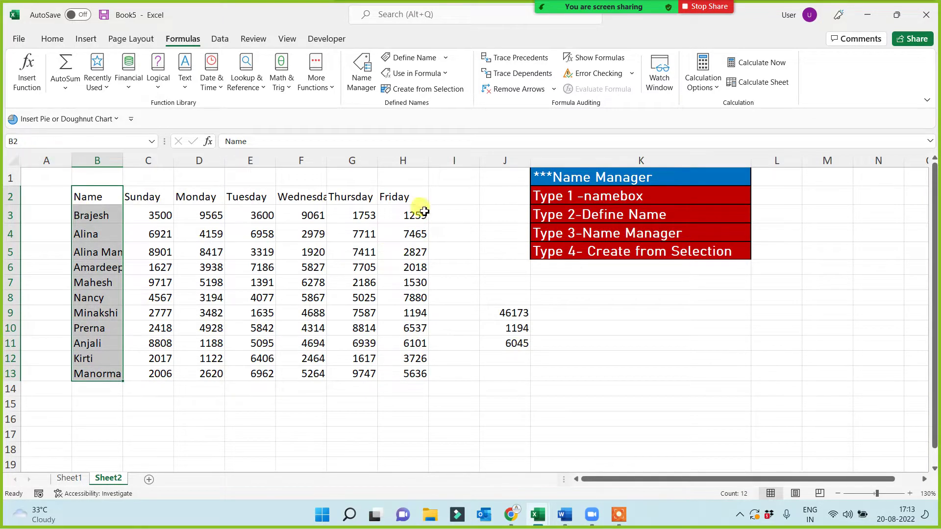
{"action": "left_click_drag", "start_coordinate": [403, 197], "coordinate": [413, 374]}
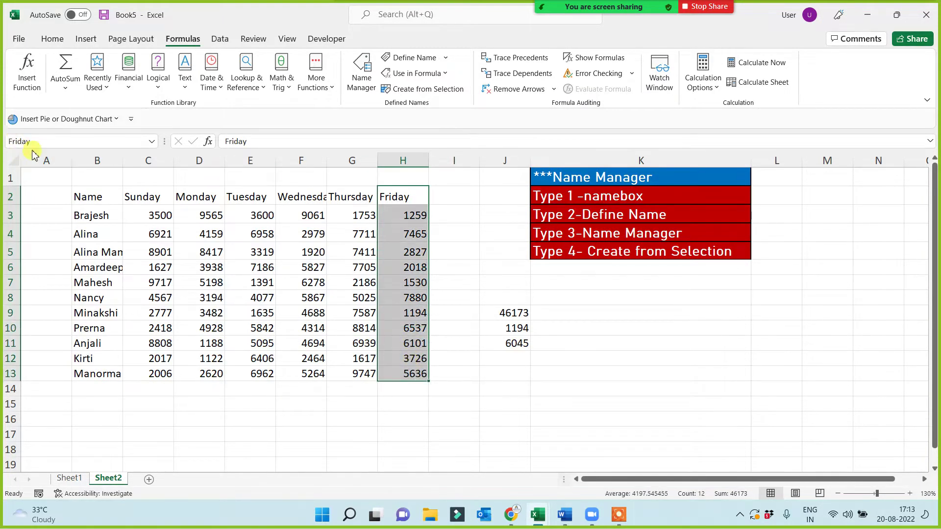
{"action": "left_click", "coordinate": [380, 327]}
{"action": "left_click", "coordinate": [584, 220]}
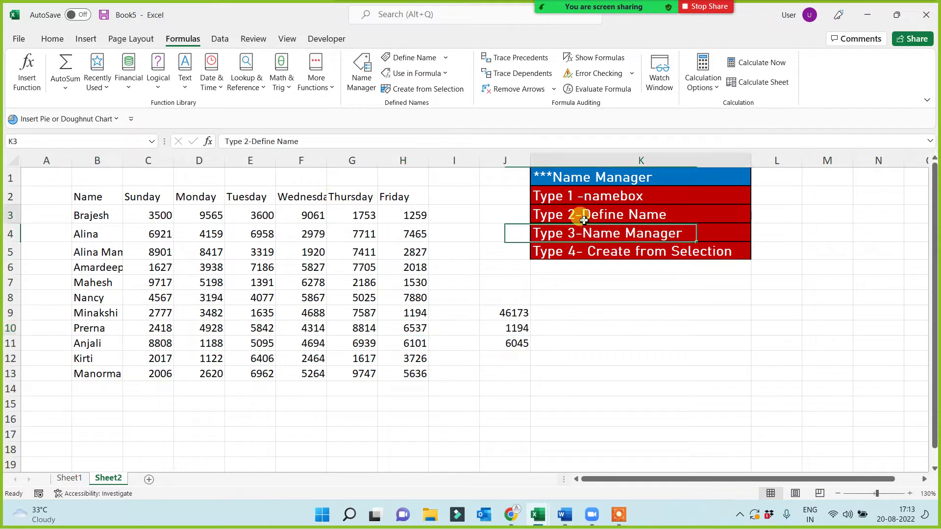
{"action": "left_click", "coordinate": [595, 241]}
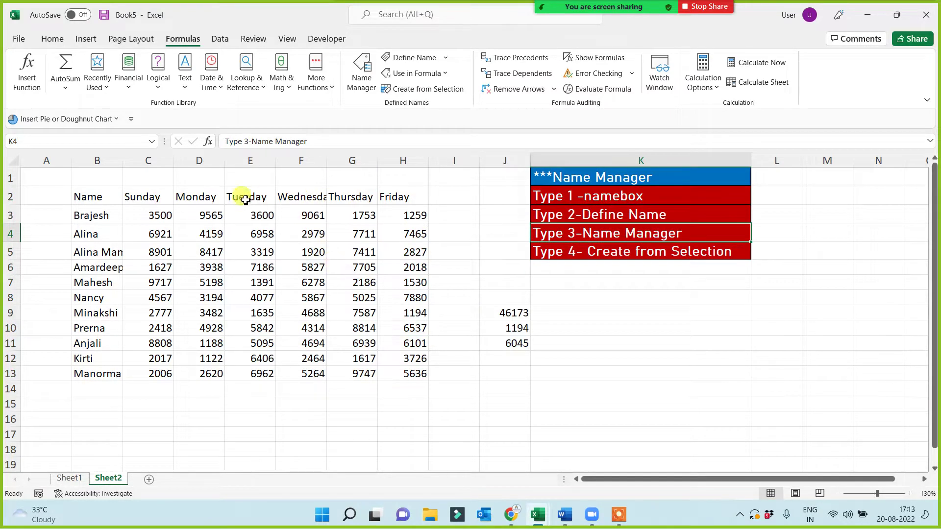
- Create the workbook name Tuesday for E2:E13 using Name Manager's New option
{"action": "left_click_drag", "start_coordinate": [241, 197], "coordinate": [245, 378]}
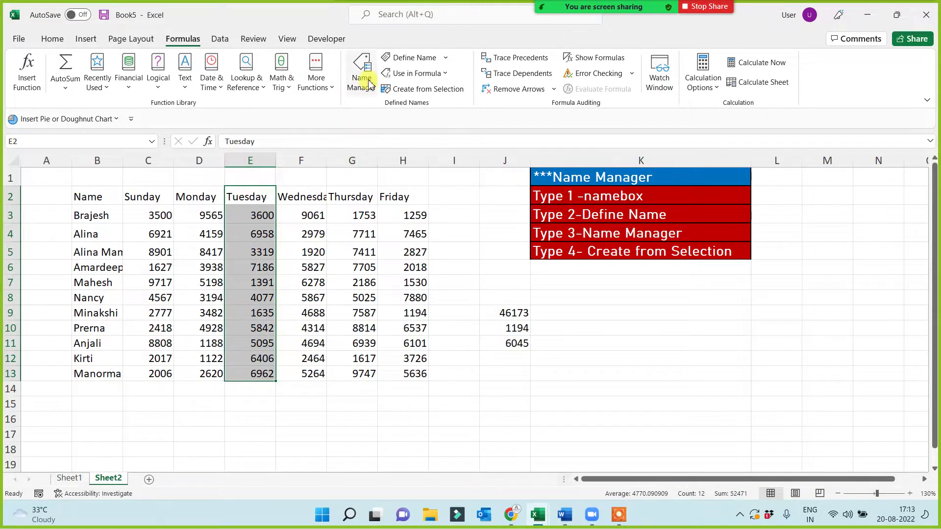
{"action": "left_click", "coordinate": [367, 82]}
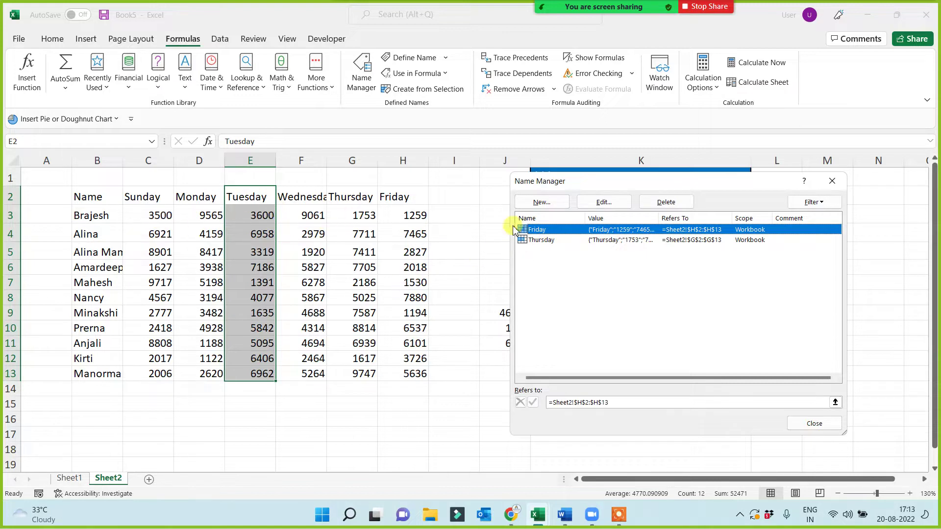
{"action": "left_click", "coordinate": [542, 203]}
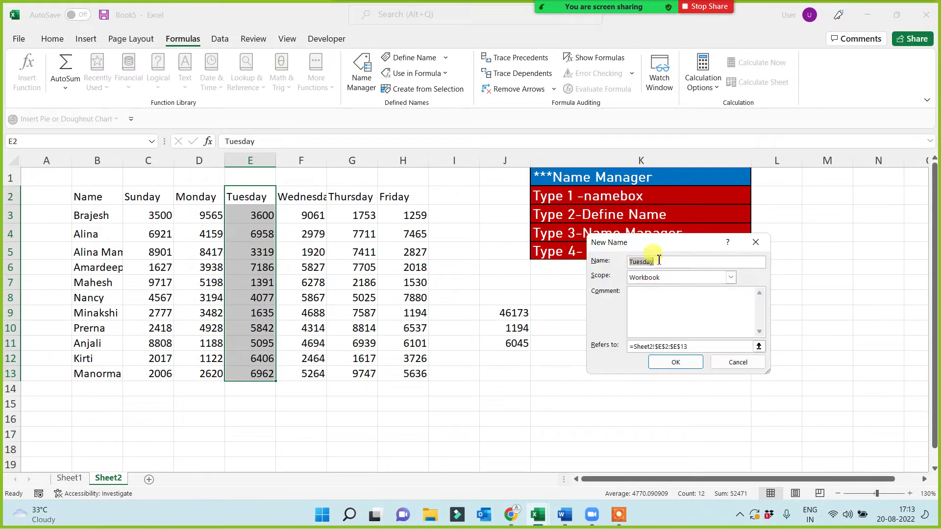
{"action": "left_click", "coordinate": [676, 362]}
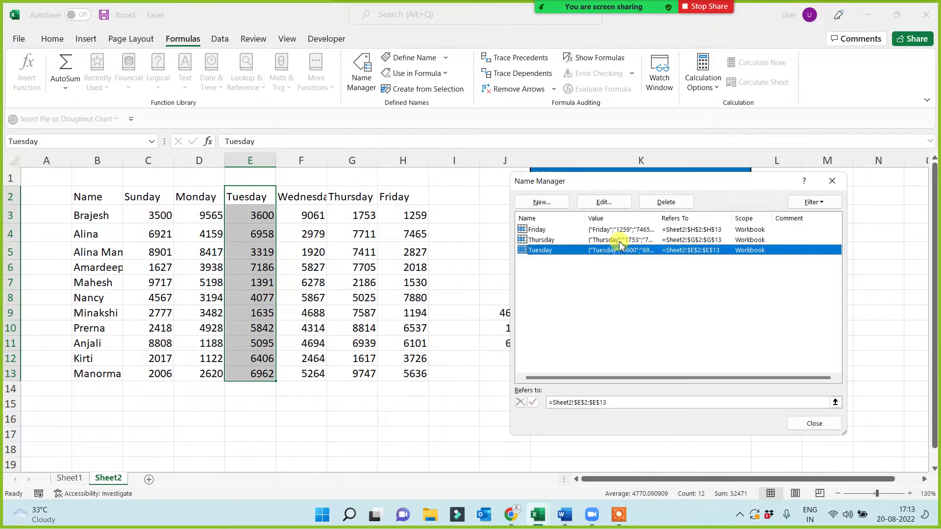
{"action": "left_click", "coordinate": [831, 181]}
{"action": "left_click", "coordinate": [823, 185]}
{"action": "left_click", "coordinate": [630, 325]}
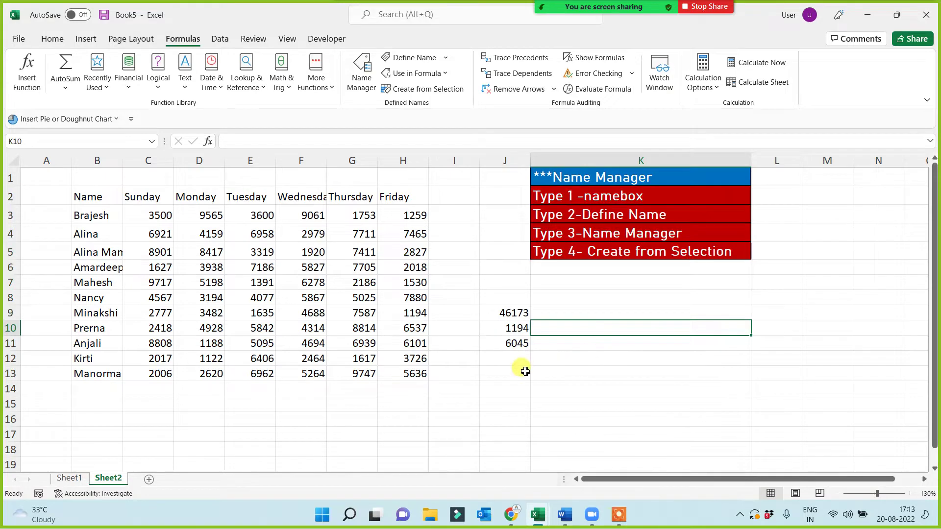
- In Name Manager, delete the Tuesday name, then the Friday and Thursday names
{"action": "left_click", "coordinate": [363, 78]}
{"action": "left_click", "coordinate": [597, 252]}
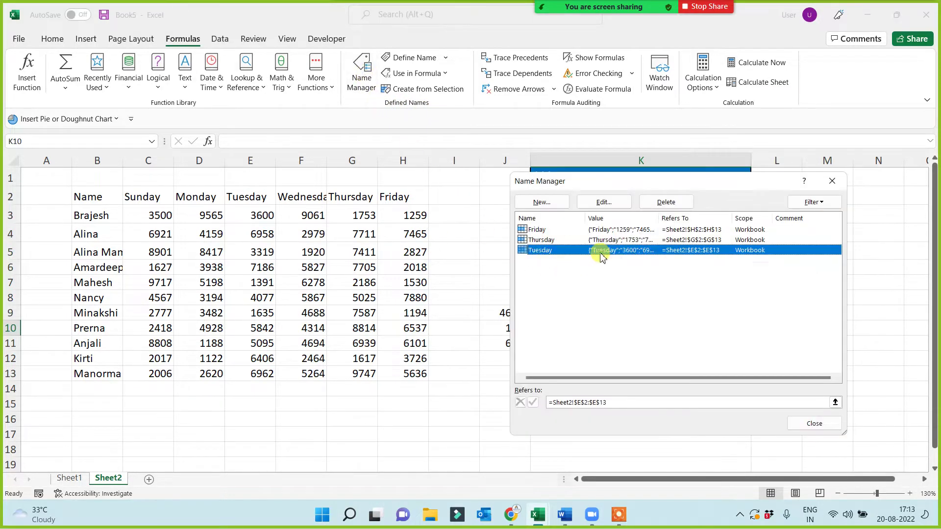
{"action": "left_click", "coordinate": [662, 203]}
{"action": "left_click", "coordinate": [452, 290]}
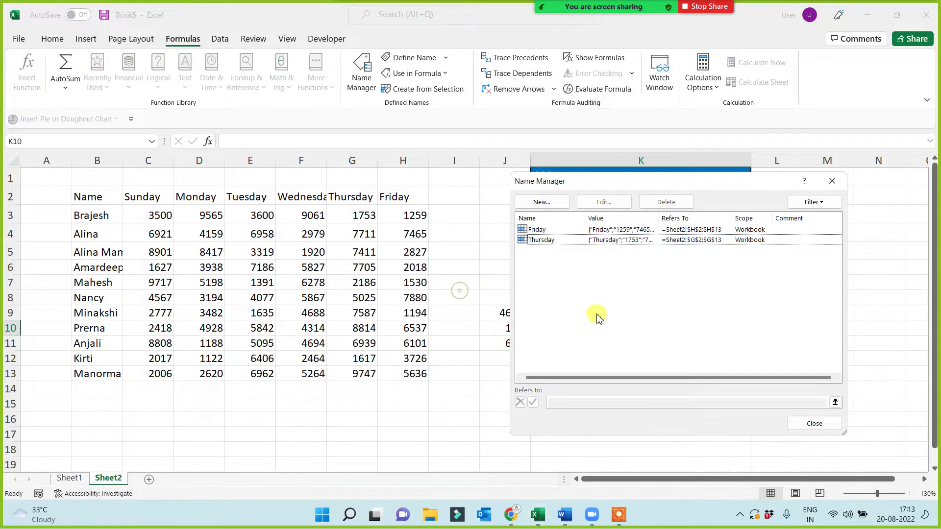
{"action": "left_click_drag", "start_coordinate": [559, 300], "coordinate": [518, 216]}
{"action": "left_click", "coordinate": [666, 202]}
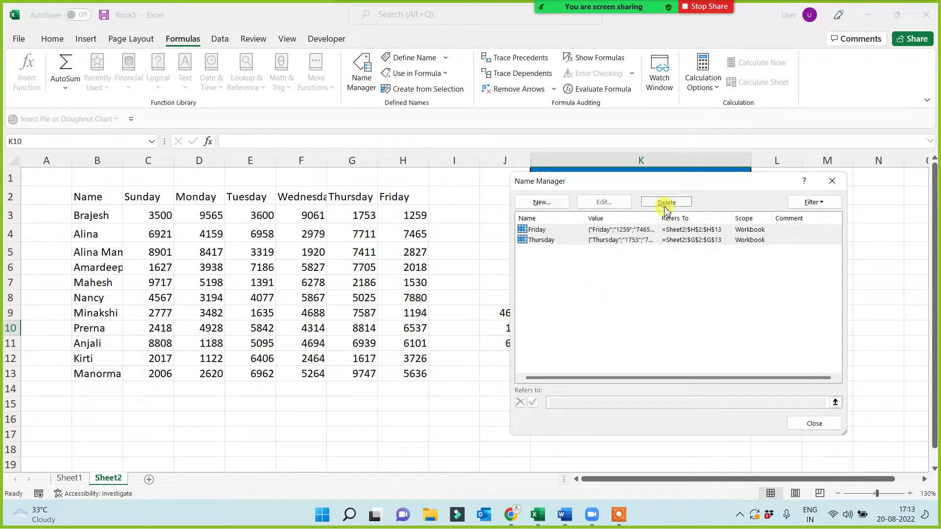
{"action": "left_click", "coordinate": [452, 290]}
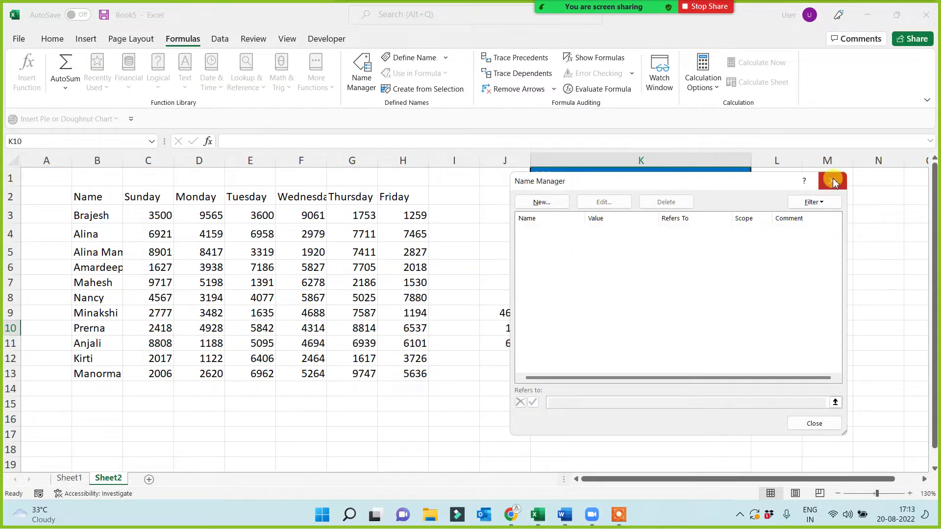
{"action": "left_click", "coordinate": [832, 181]}
- Inspect the #NAME? errors in J9:J11 and select the whole sales table B2:H13
{"action": "left_click", "coordinate": [530, 410]}
{"action": "left_click_drag", "start_coordinate": [510, 271], "coordinate": [510, 441]}
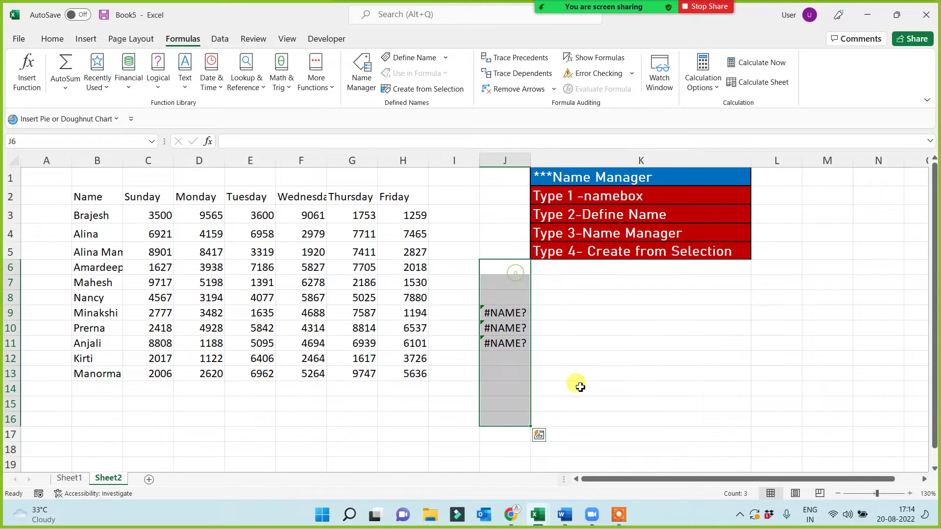
{"action": "left_click", "coordinate": [636, 371]}
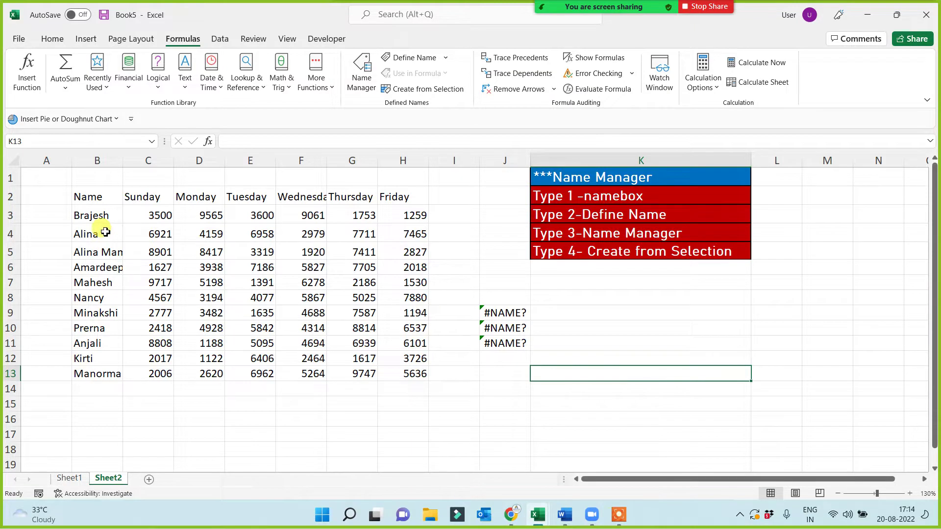
{"action": "left_click_drag", "start_coordinate": [194, 195], "coordinate": [195, 370]}
{"action": "left_click_drag", "start_coordinate": [250, 196], "coordinate": [249, 387]}
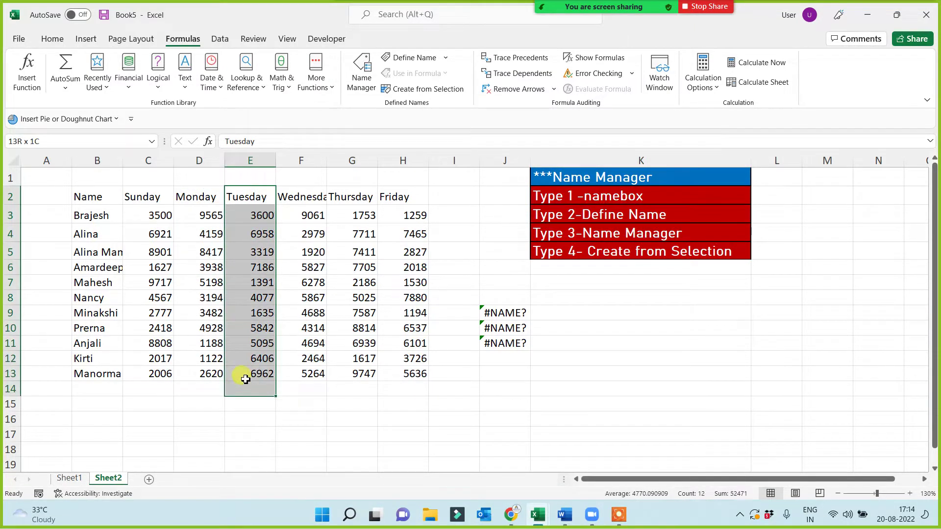
{"action": "left_click_drag", "start_coordinate": [97, 252], "coordinate": [420, 252]}
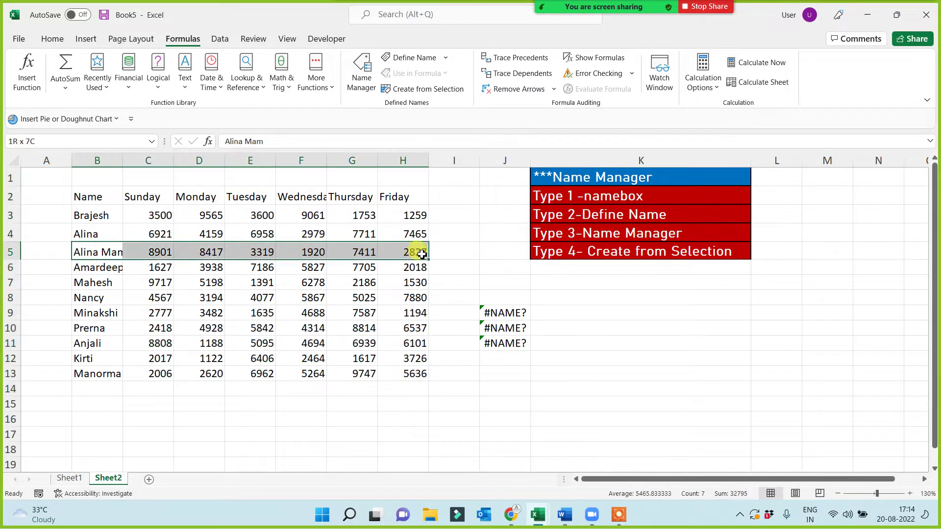
{"action": "left_click", "coordinate": [177, 301]}
{"action": "left_click", "coordinate": [99, 252]}
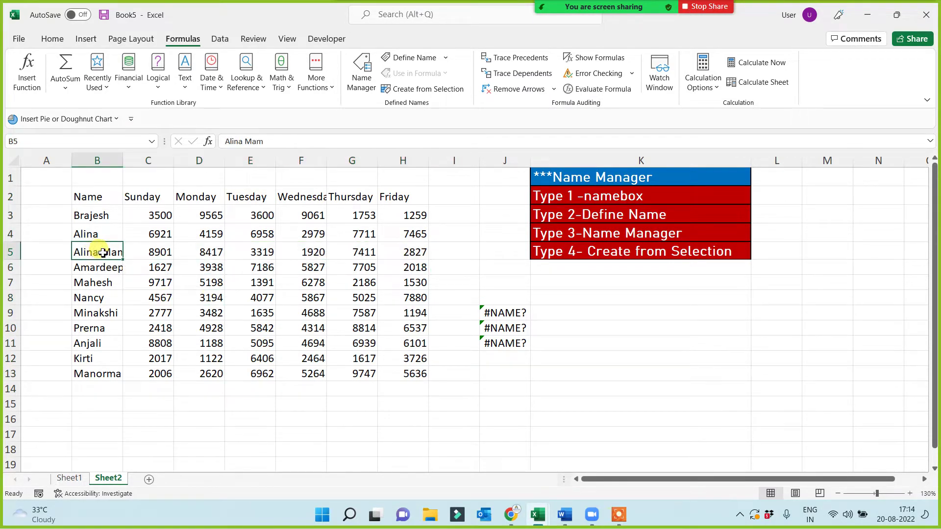
{"action": "left_click_drag", "start_coordinate": [95, 197], "coordinate": [413, 371]}
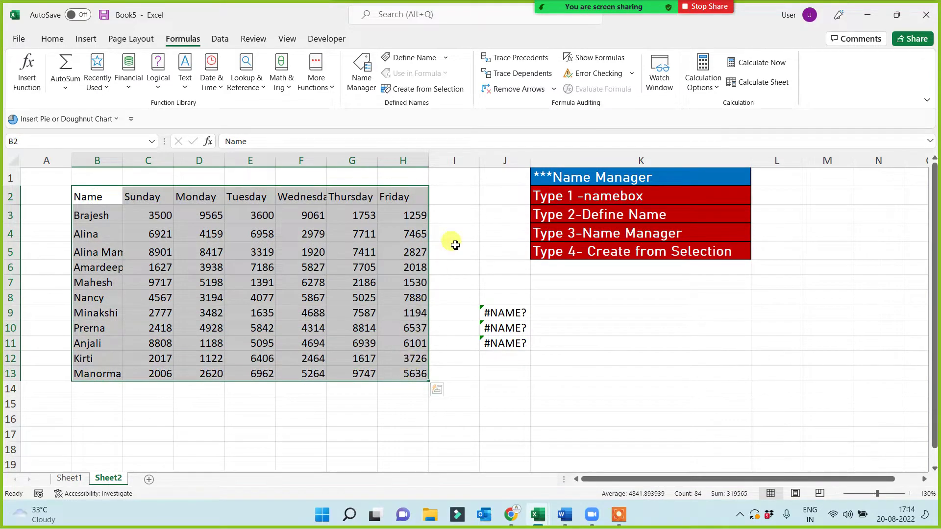
- Create names from the Top row and Left column of B2:H13, restoring 46173, 1194 and 6045
{"action": "left_click", "coordinate": [416, 93]}
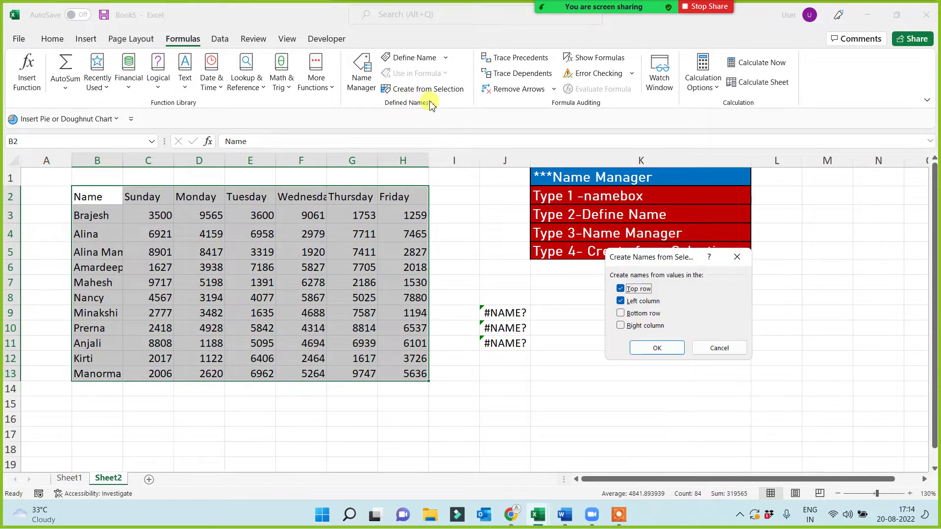
{"action": "left_click", "coordinate": [659, 349]}
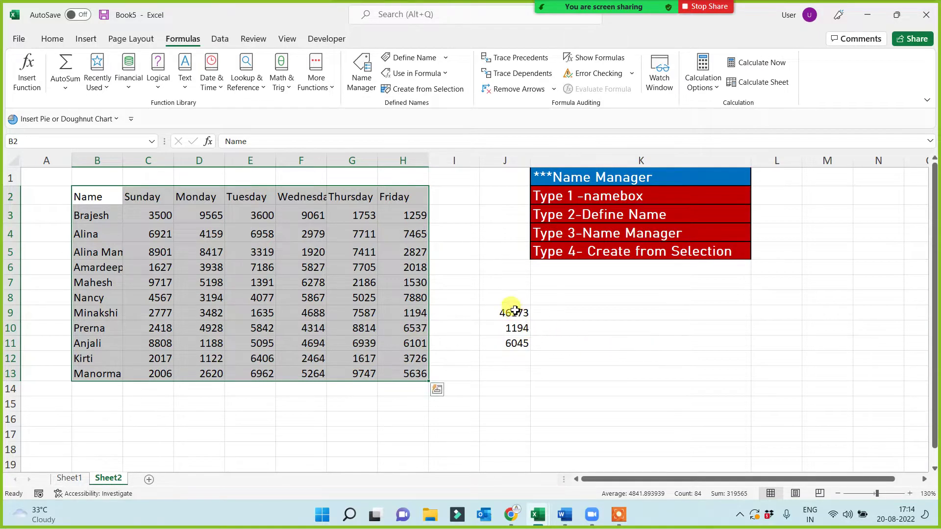
{"action": "left_click_drag", "start_coordinate": [509, 313], "coordinate": [515, 346]}
{"action": "left_click", "coordinate": [606, 371]}
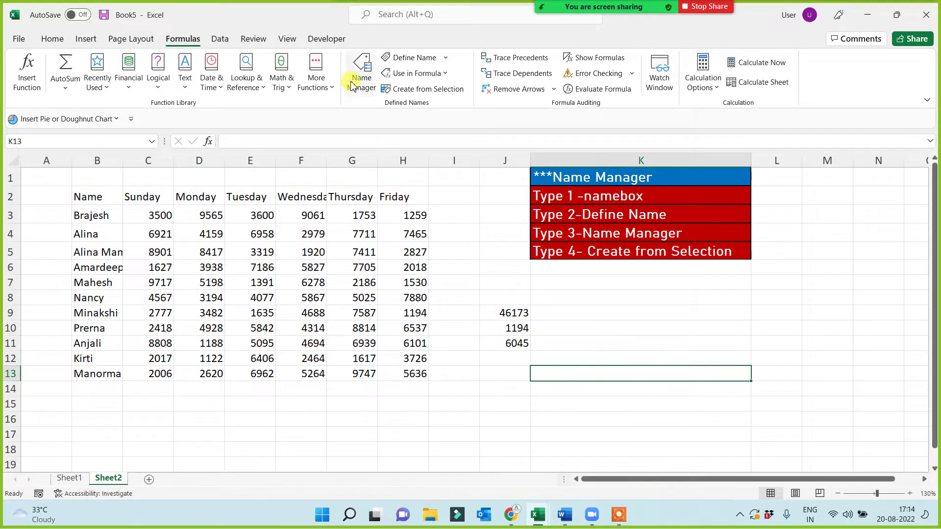
{"action": "left_click", "coordinate": [362, 73]}
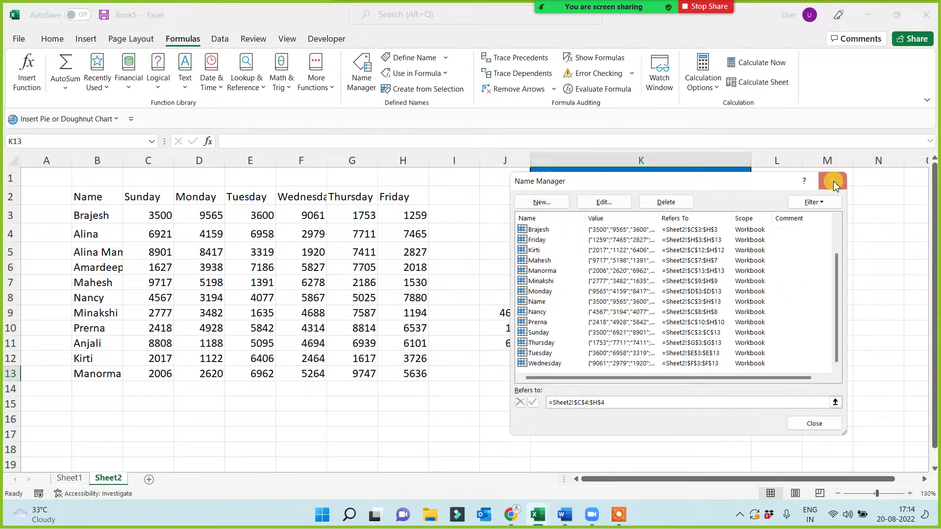
{"action": "left_click", "coordinate": [832, 181]}
{"action": "left_click", "coordinate": [494, 387]}
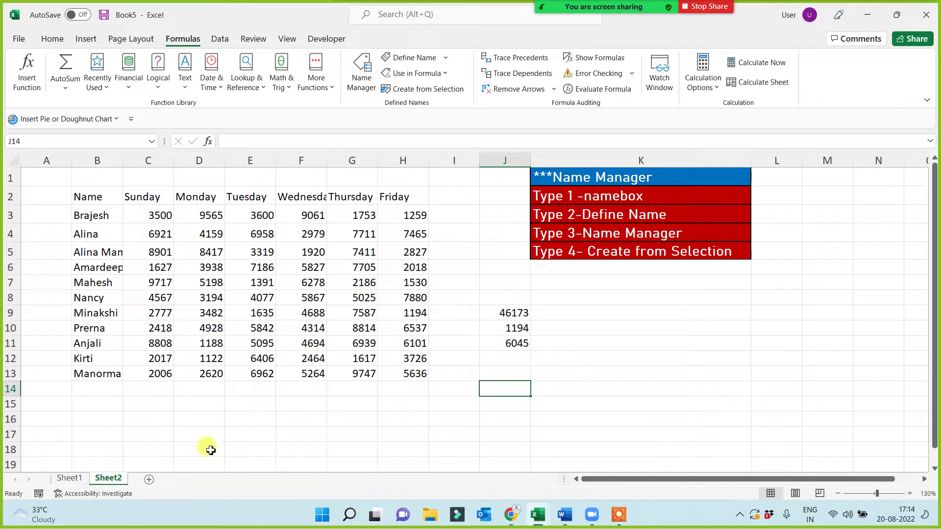
- Rename the Sheet2 tab to 'Name Manager' and select row B12:H12
{"action": "double_click", "coordinate": [115, 480]}
{"action": "type", "text": "Name Manager"}
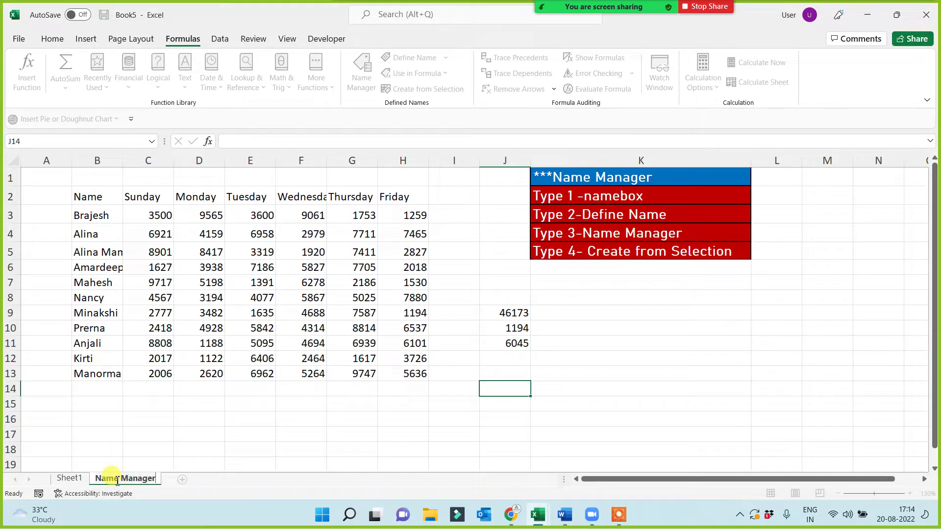
{"action": "left_click", "coordinate": [190, 435]}
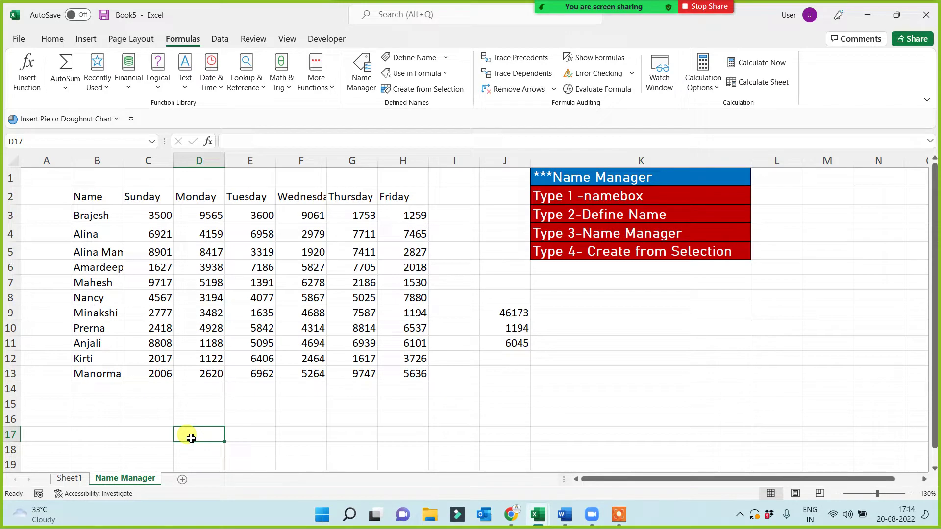
{"action": "left_click_drag", "start_coordinate": [86, 357], "coordinate": [398, 354]}
- Total the Kirti row in G16 with =SUM(Kirti), giving 17352
{"action": "left_click", "coordinate": [356, 423]}
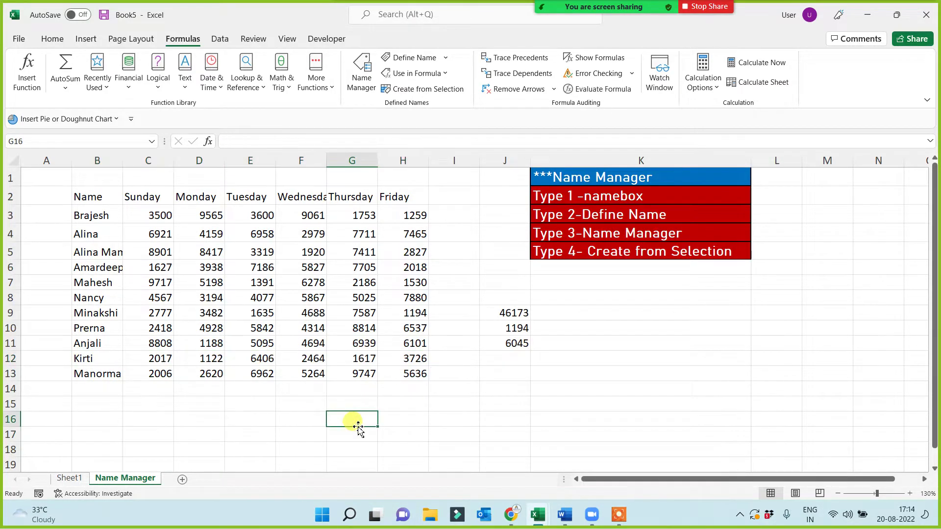
{"action": "type", "text": "=sum("}
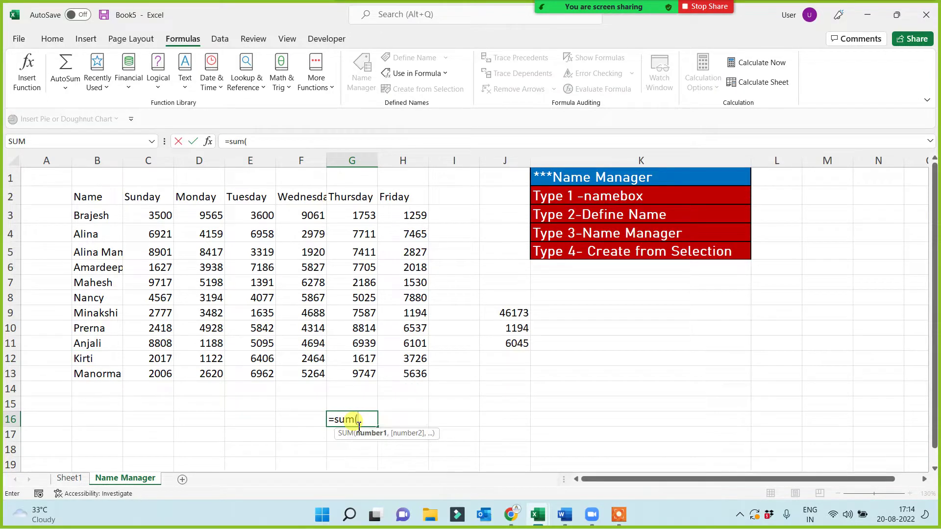
{"action": "type", "text": "ki"}
{"action": "key", "text": "Tab"}
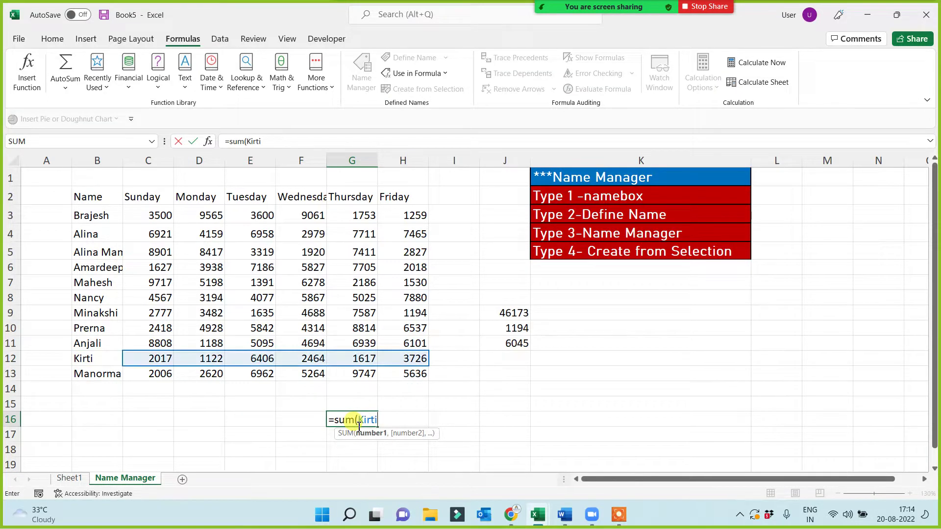
{"action": "type", "text": ")"}
{"action": "key", "text": "Return"}
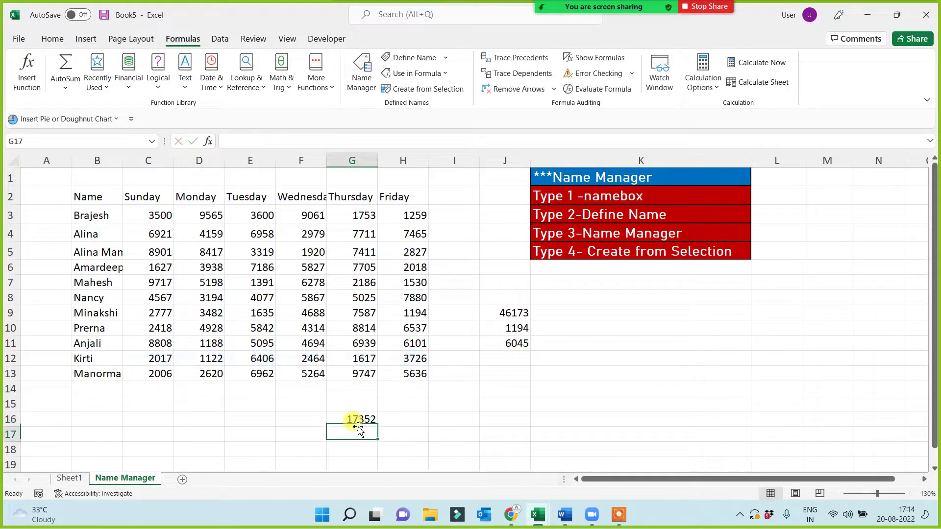
- Enter =MIN(Anjali) in G17, removing the stray underscore that caused #NAME?, so it shows 1188
{"action": "type", "text": "=min"}
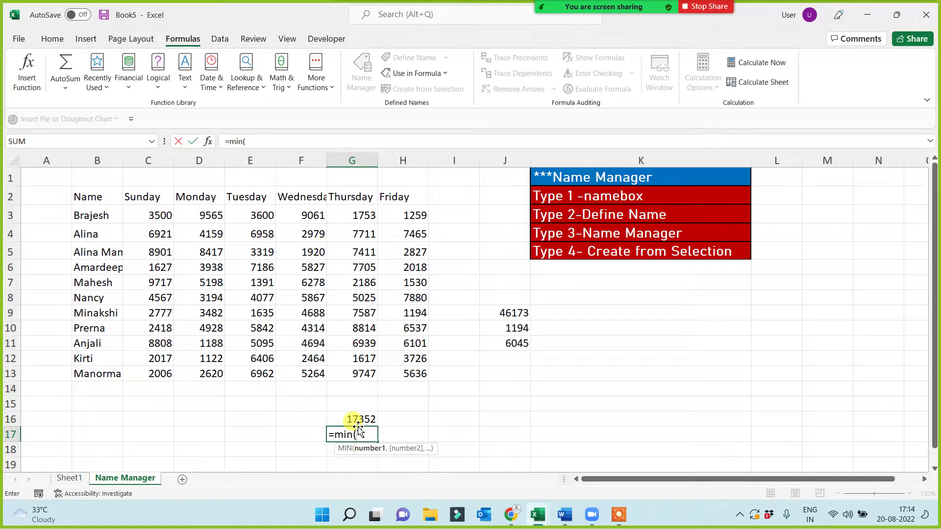
{"action": "type", "text": "(a"}
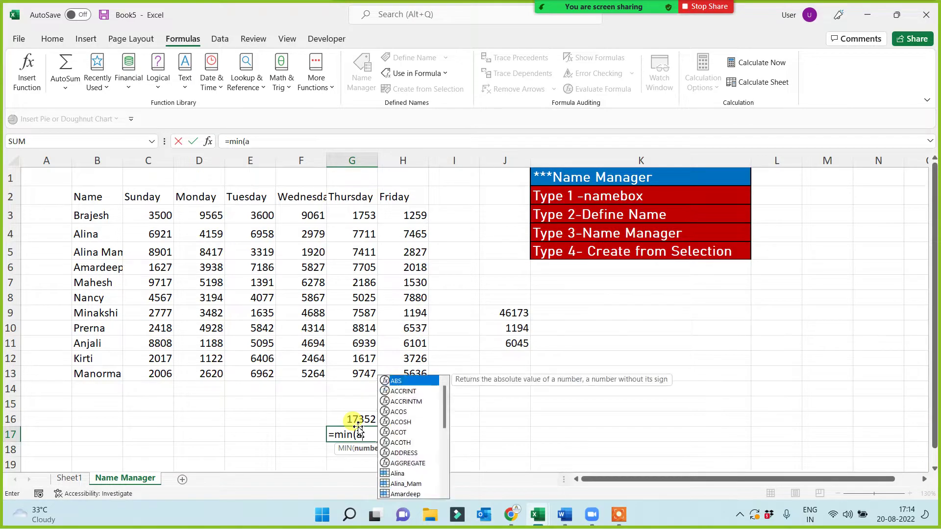
{"action": "type", "text": "njali_"}
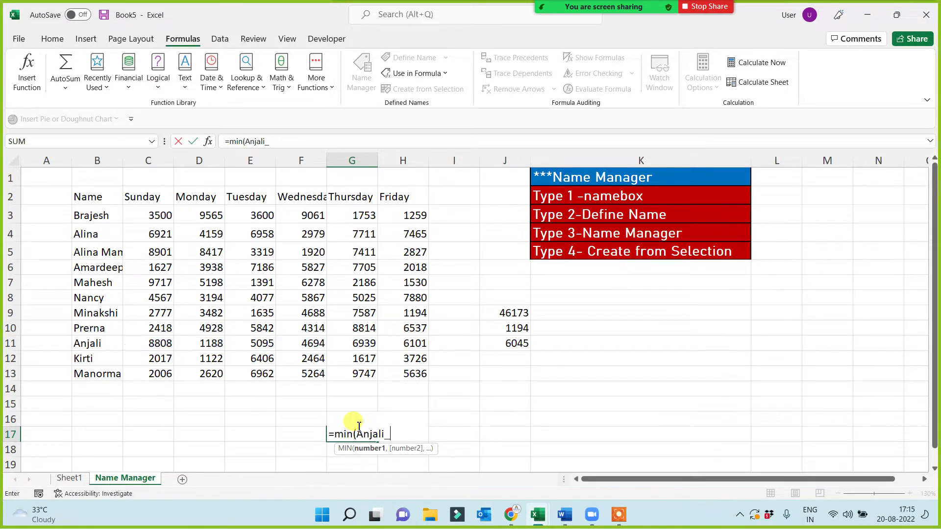
{"action": "key", "text": "Return"}
{"action": "left_click", "coordinate": [358, 428]}
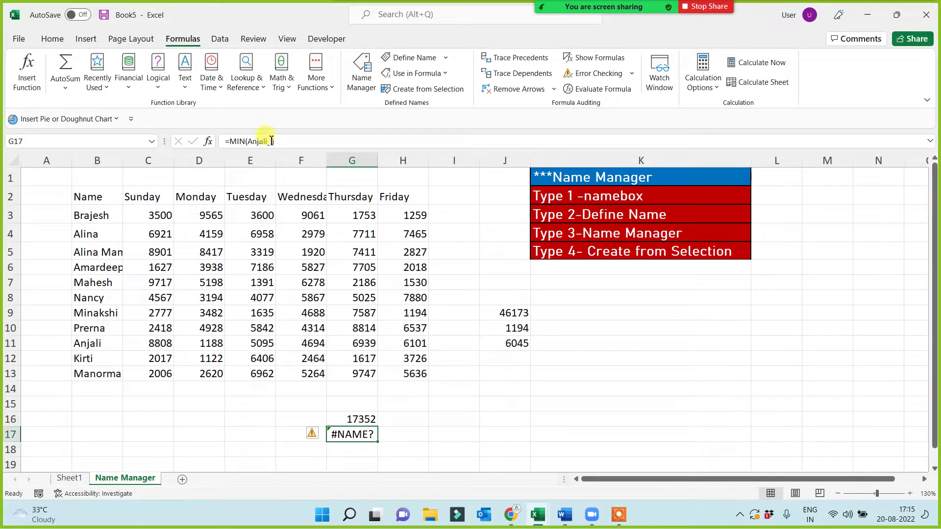
{"action": "left_click", "coordinate": [271, 142]}
{"action": "key", "text": "BackSpace"}
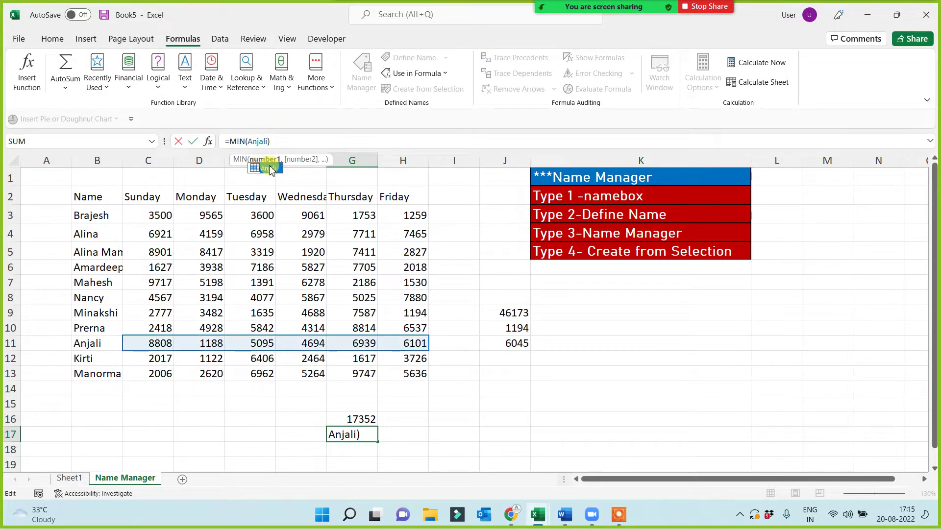
{"action": "key", "text": "Return"}
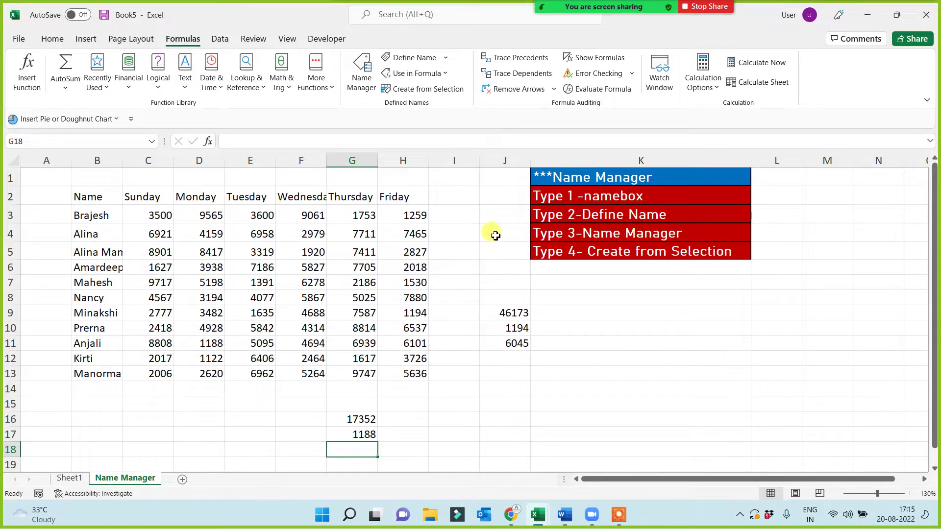
{"action": "left_click", "coordinate": [599, 330]}
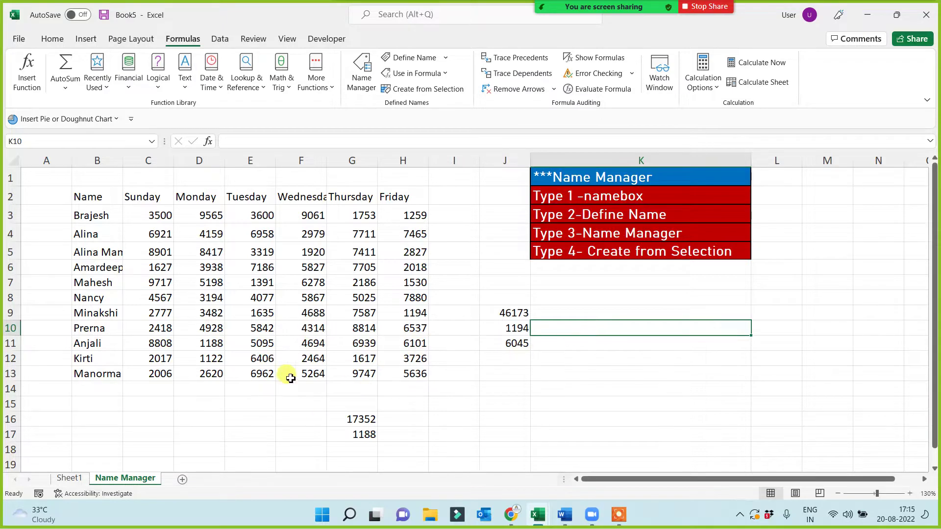
- On Sheet1, select the Text To Column topic text in A6 without changing it
{"action": "left_click", "coordinate": [69, 479]}
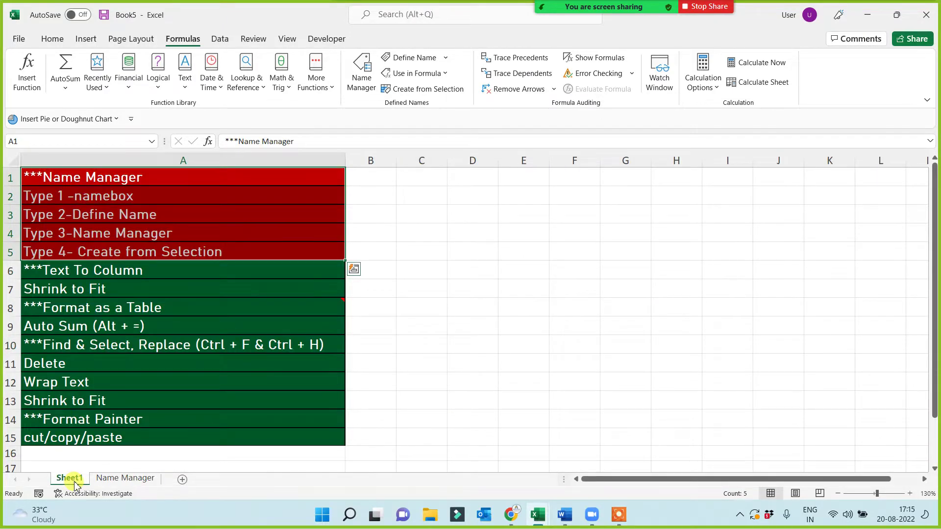
{"action": "left_click_drag", "start_coordinate": [118, 178], "coordinate": [152, 253]}
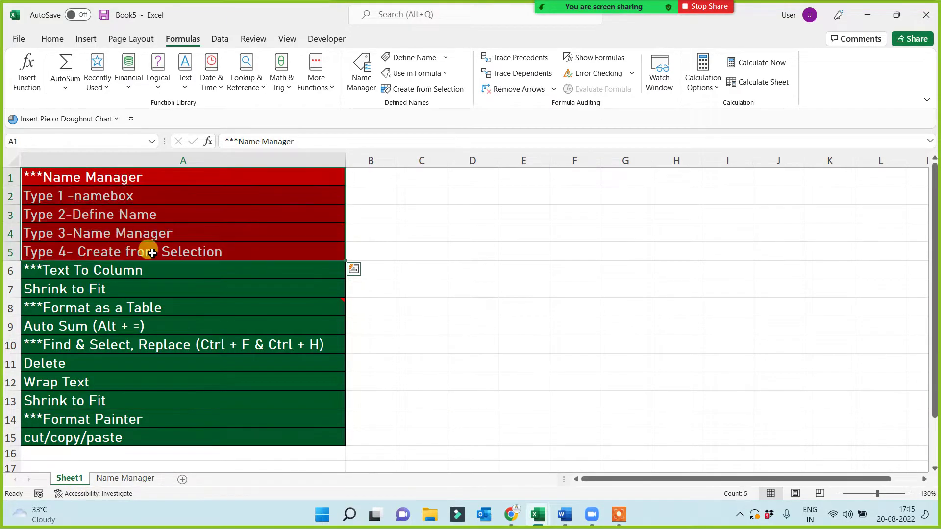
{"action": "left_click", "coordinate": [436, 274]}
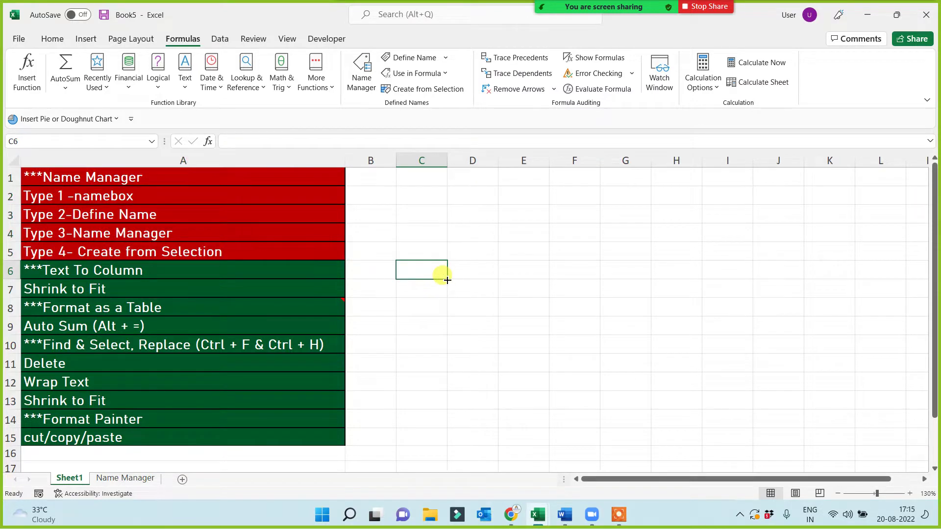
{"action": "left_click", "coordinate": [112, 271]}
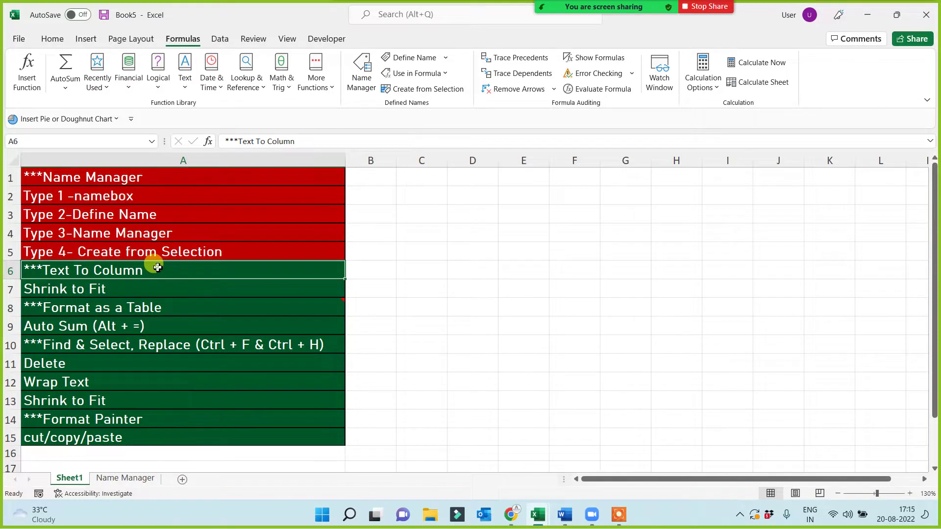
{"action": "double_click", "coordinate": [156, 267]}
{"action": "left_click_drag", "start_coordinate": [153, 268], "coordinate": [34, 273]}
{"action": "key", "text": "ctrl+c"}
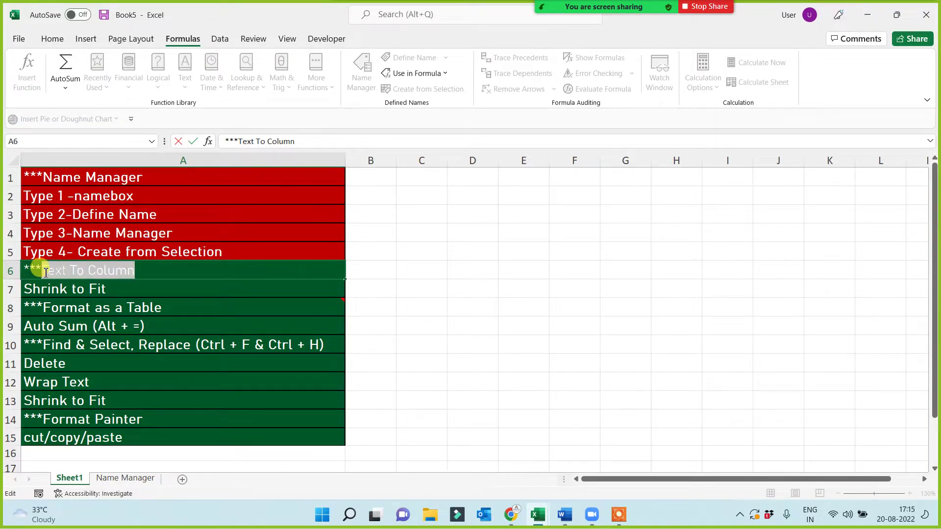
{"action": "left_click", "coordinate": [516, 337]}
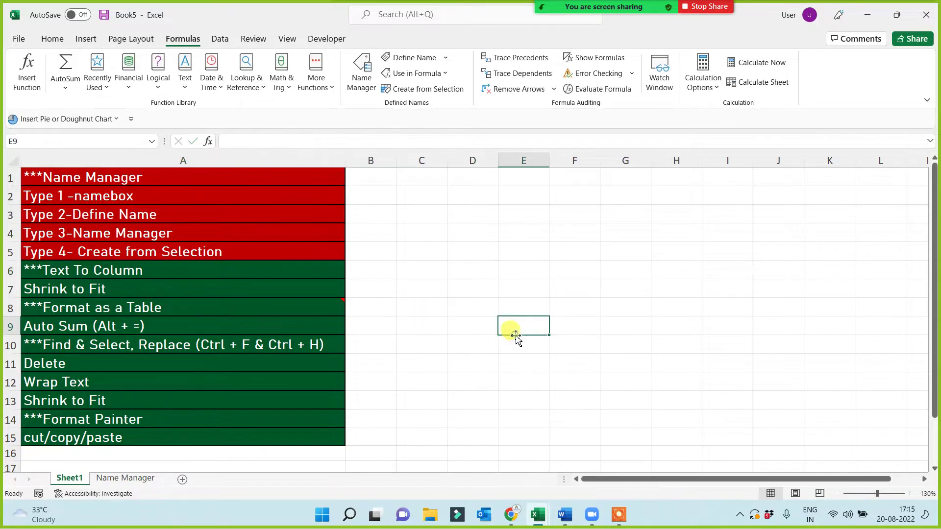
- Insert a new worksheet and name it Text To Column
{"action": "left_click", "coordinate": [182, 480]}
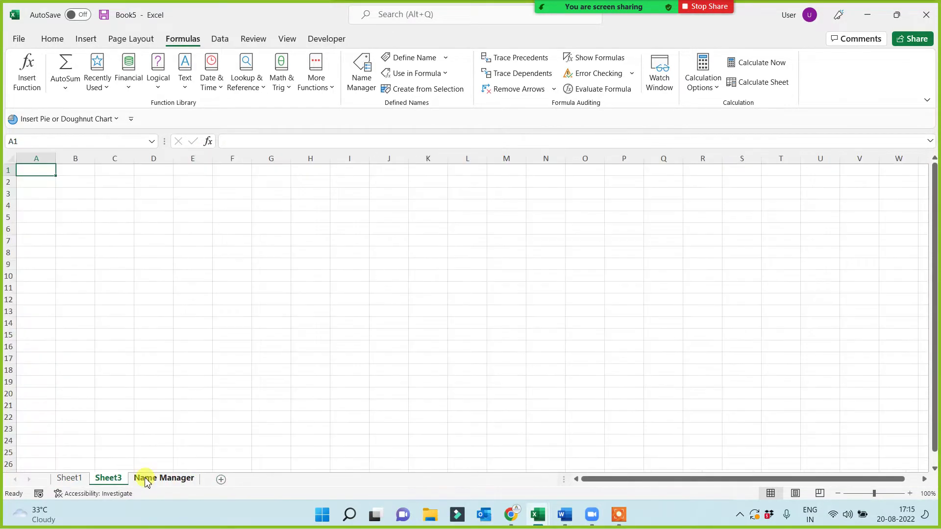
{"action": "double_click", "coordinate": [108, 478]}
{"action": "key", "text": "ctrl+v"}
{"action": "left_click", "coordinate": [192, 428]}
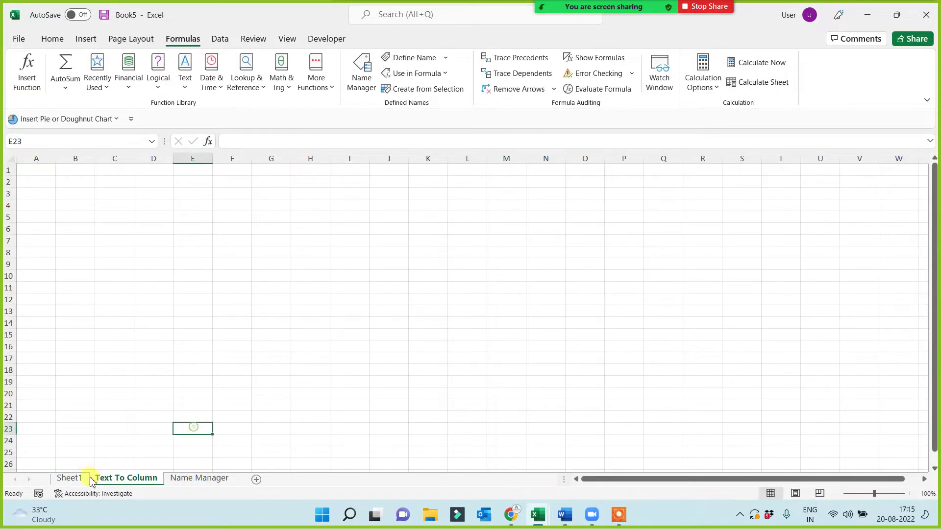
- Format-paint A4's red Name Manager styling onto A6, then go to the Text To Column sheet
{"action": "left_click", "coordinate": [68, 478]}
{"action": "left_click", "coordinate": [100, 272]}
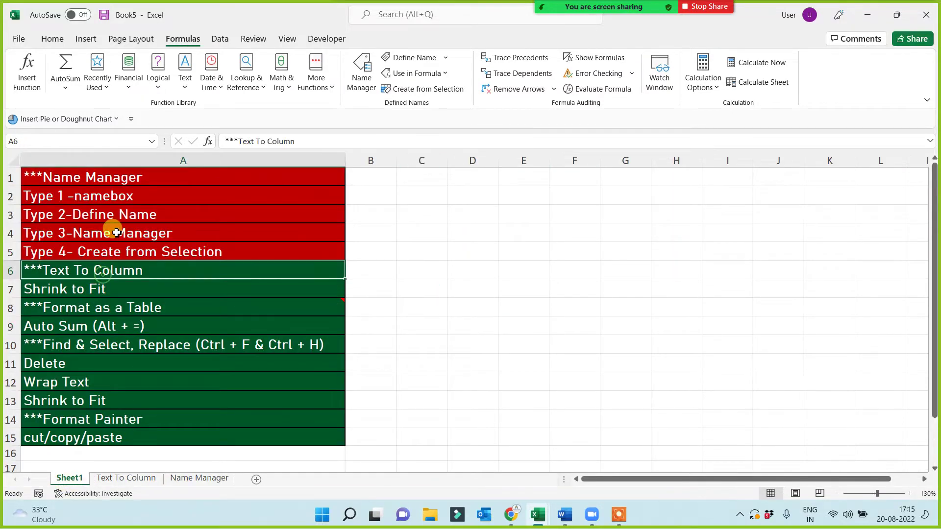
{"action": "left_click", "coordinate": [95, 233]}
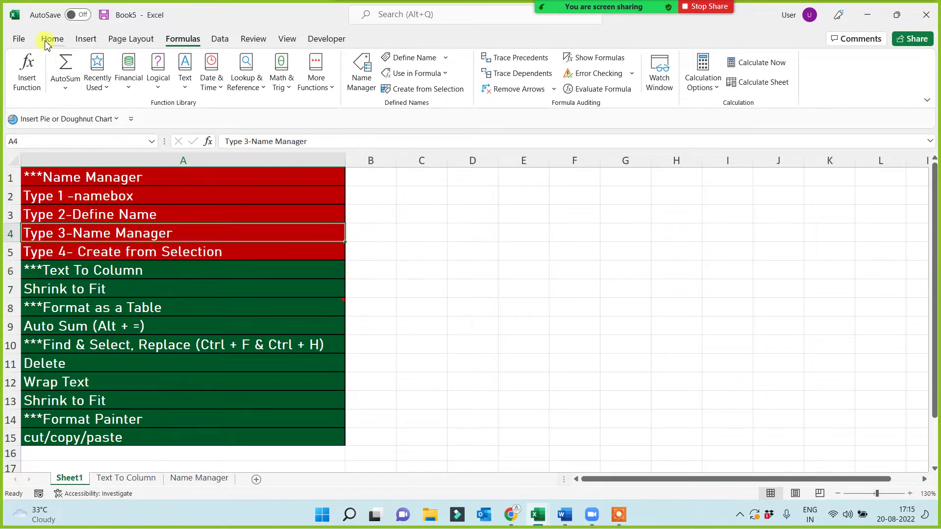
{"action": "left_click", "coordinate": [47, 43]}
{"action": "left_click", "coordinate": [80, 88]}
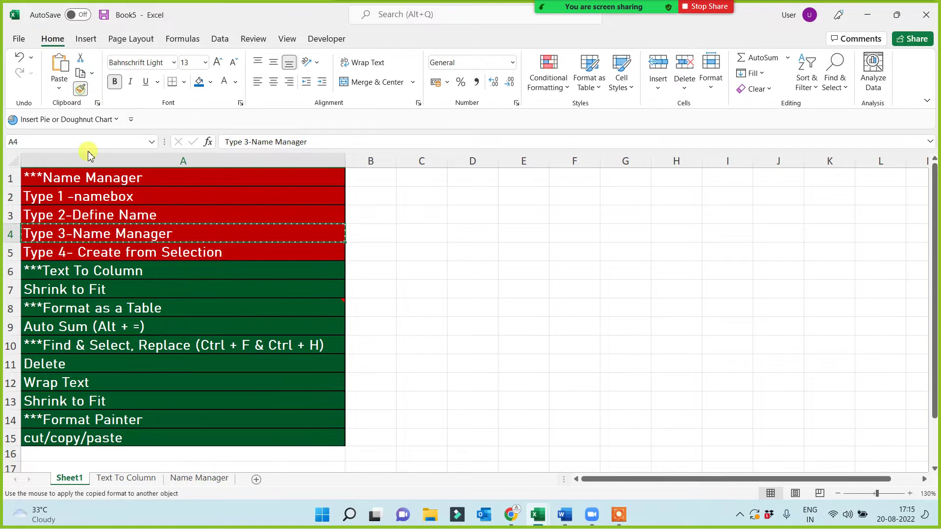
{"action": "left_click", "coordinate": [90, 266]}
{"action": "left_click", "coordinate": [141, 479]}
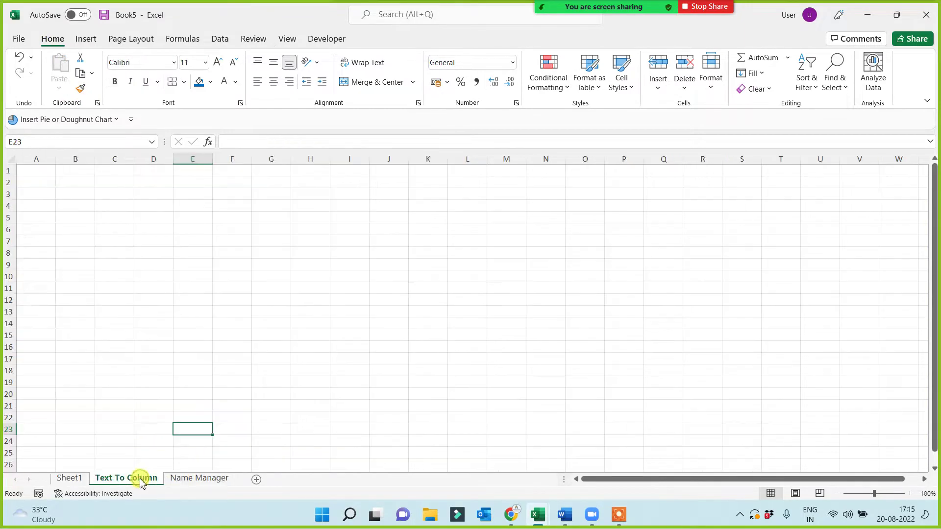
- Widen column A and enter the first titled full name in A1
{"action": "left_click_drag", "start_coordinate": [53, 160], "coordinate": [124, 158]}
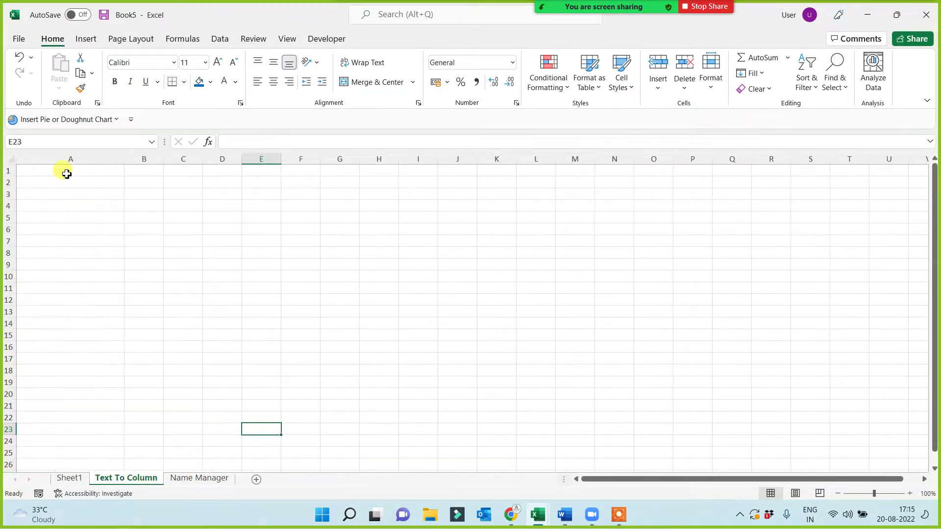
{"action": "left_click", "coordinate": [65, 172]}
{"action": "scroll", "coordinate": [103, 265], "scroll_direction": "up", "scroll_amount": 4}
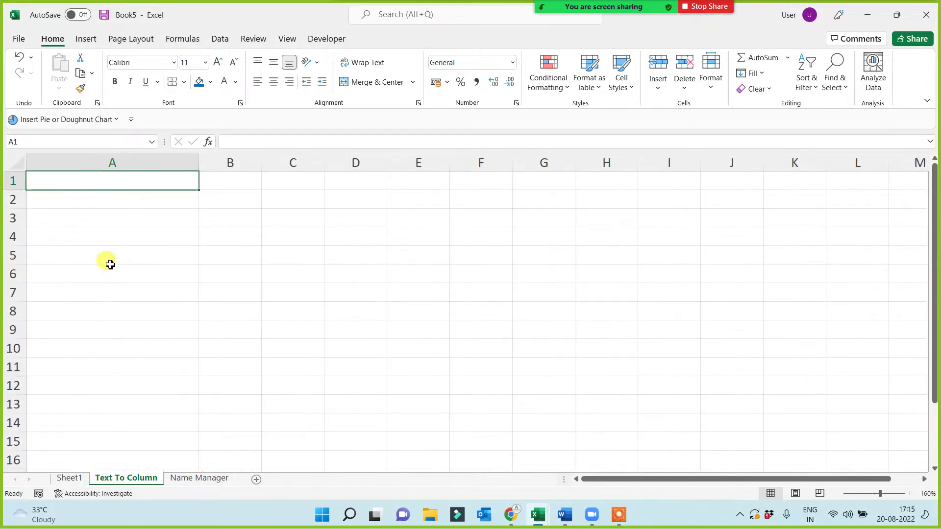
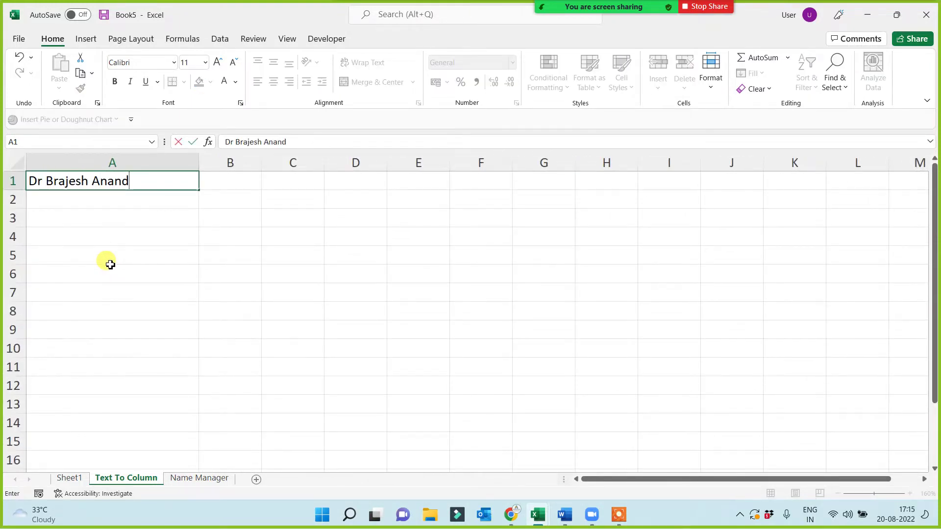
{"action": "left_click", "coordinate": [110, 264]}
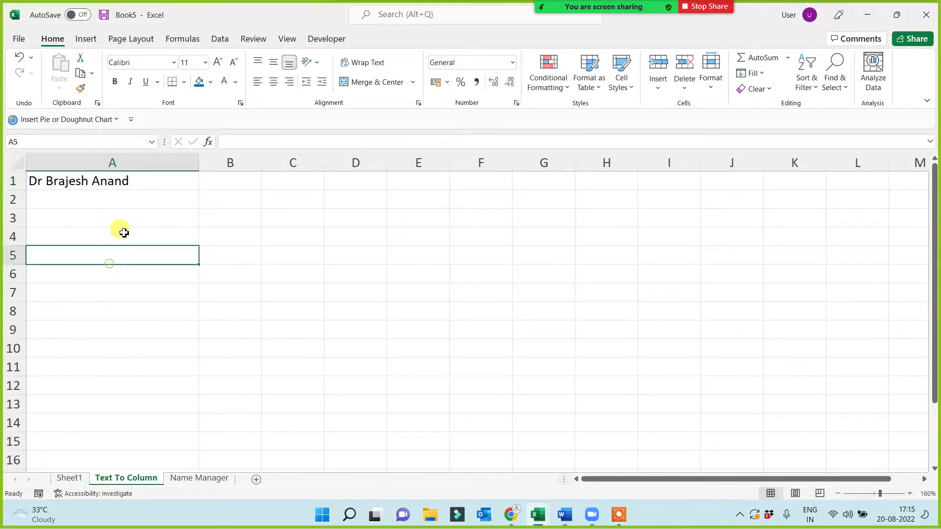
- Fill the custom name list down to A14 and select the names in A1:A14
{"action": "left_click", "coordinate": [143, 180]}
{"action": "left_click_drag", "start_coordinate": [197, 192], "coordinate": [187, 425]}
{"action": "left_click", "coordinate": [246, 297]}
{"action": "left_click", "coordinate": [233, 185]}
{"action": "left_click", "coordinate": [304, 184]}
{"action": "left_click", "coordinate": [368, 181]}
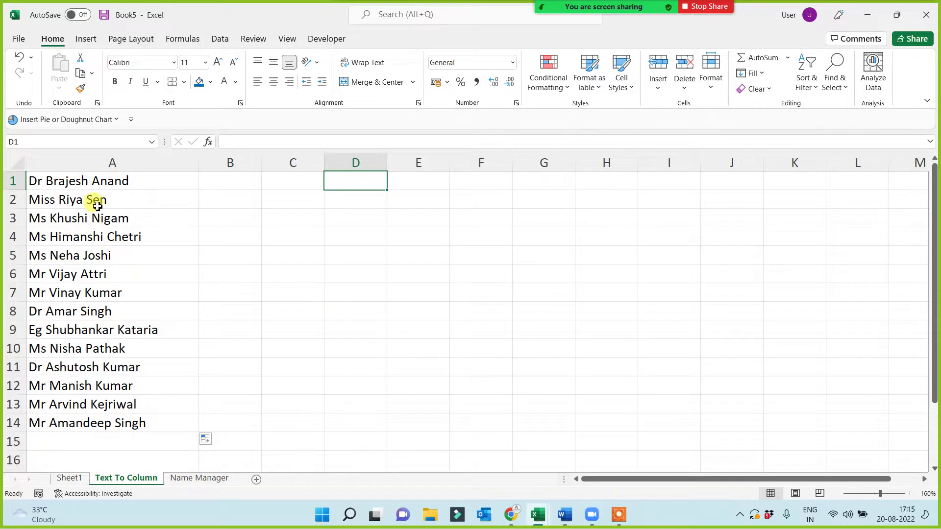
{"action": "left_click_drag", "start_coordinate": [81, 184], "coordinate": [57, 422]}
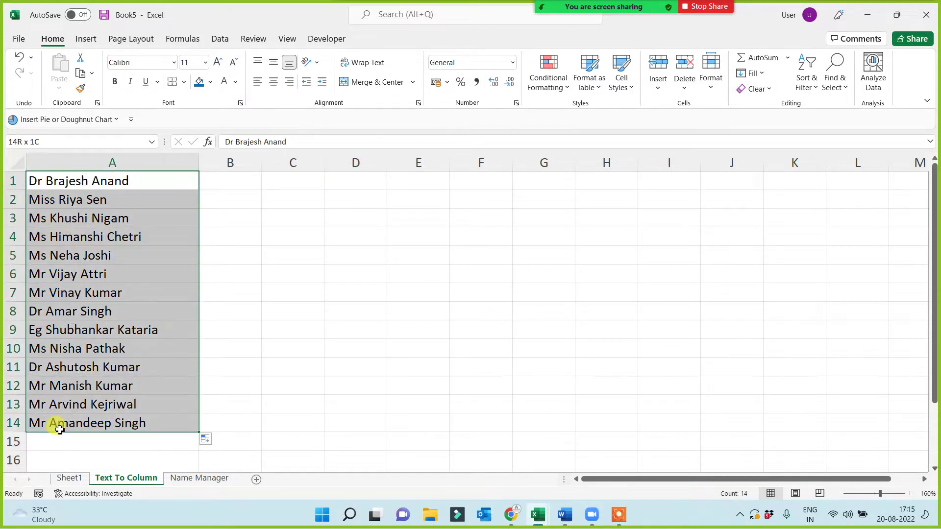
{"action": "left_click", "coordinate": [218, 39]}
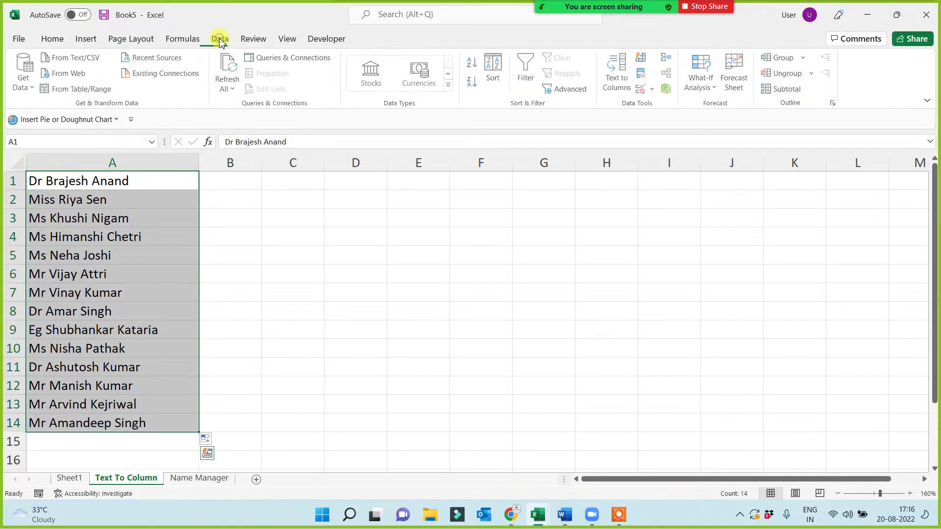
- Split the names with Text to Columns using only the Space delimiter, then undo the split
{"action": "left_click", "coordinate": [624, 74]}
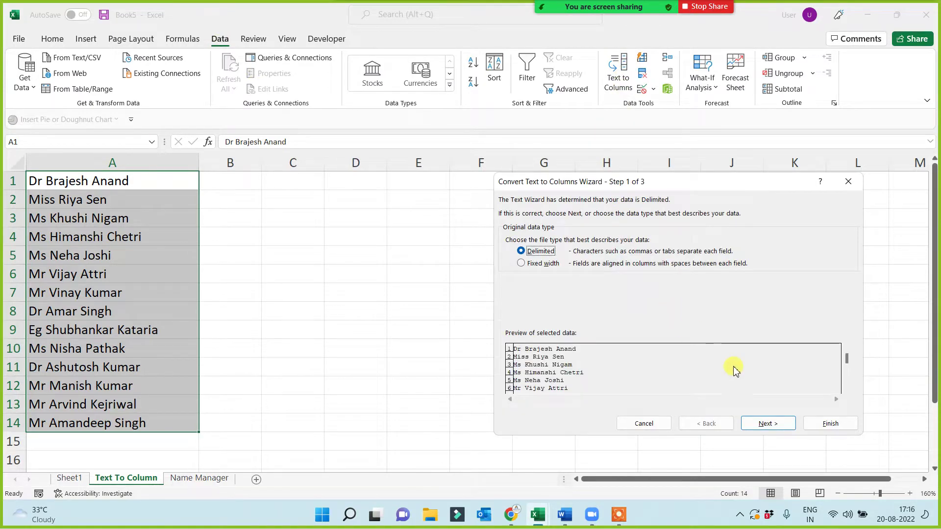
{"action": "left_click", "coordinate": [767, 425]}
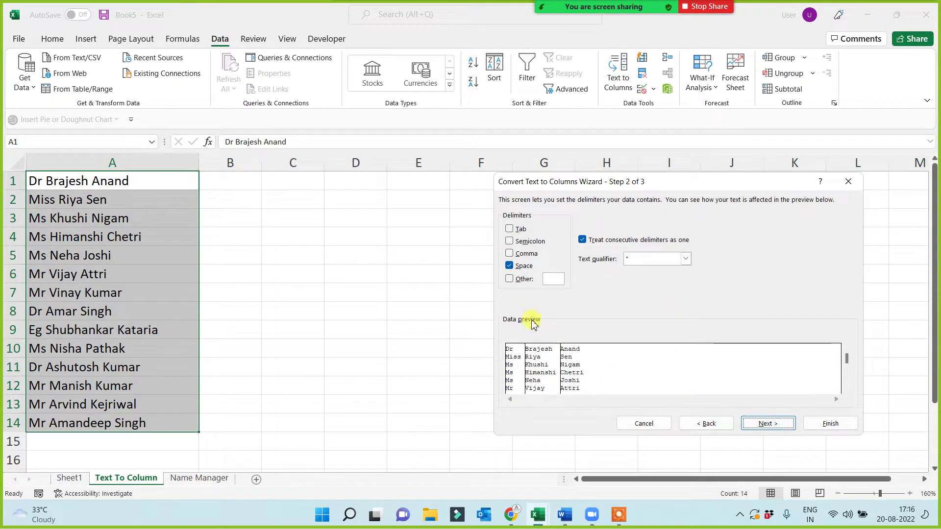
{"action": "left_click", "coordinate": [510, 266]}
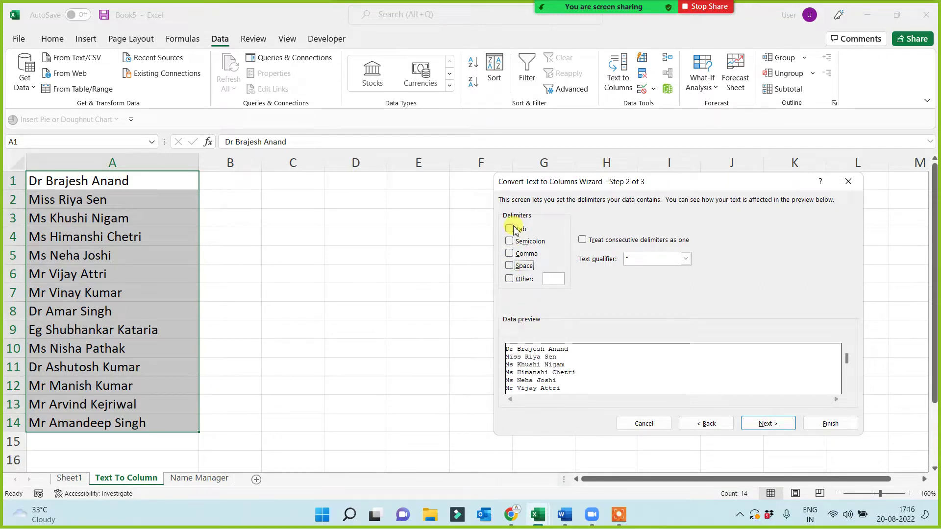
{"action": "left_click", "coordinate": [509, 241]}
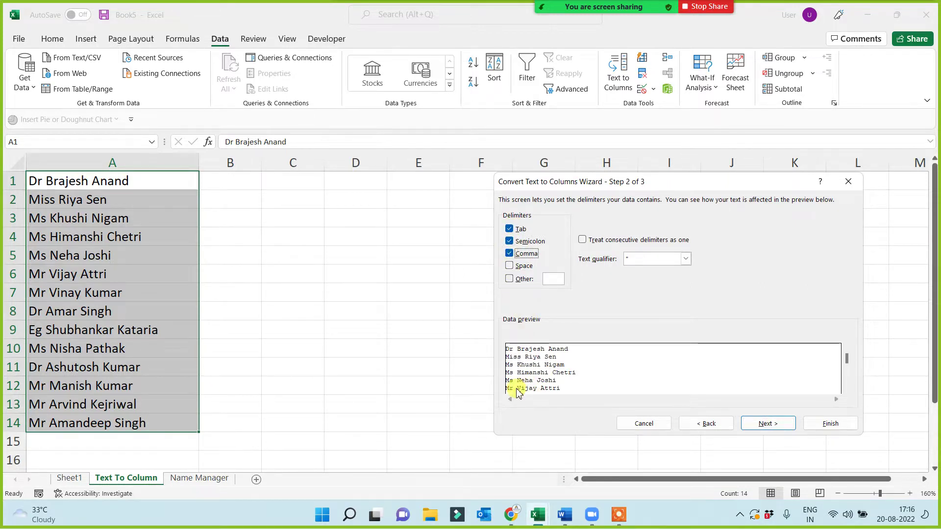
{"action": "left_click", "coordinate": [510, 254]}
{"action": "left_click", "coordinate": [510, 241]}
{"action": "left_click", "coordinate": [510, 229]}
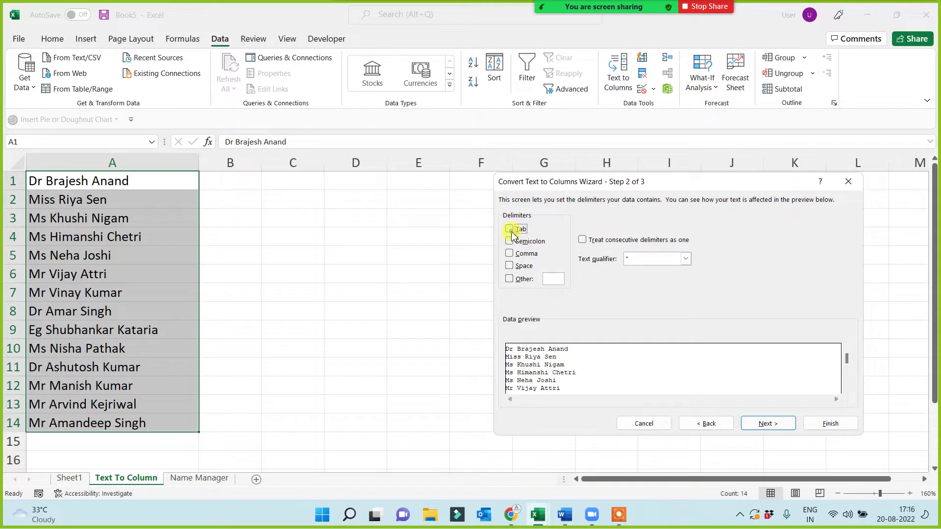
{"action": "left_click", "coordinate": [510, 266]}
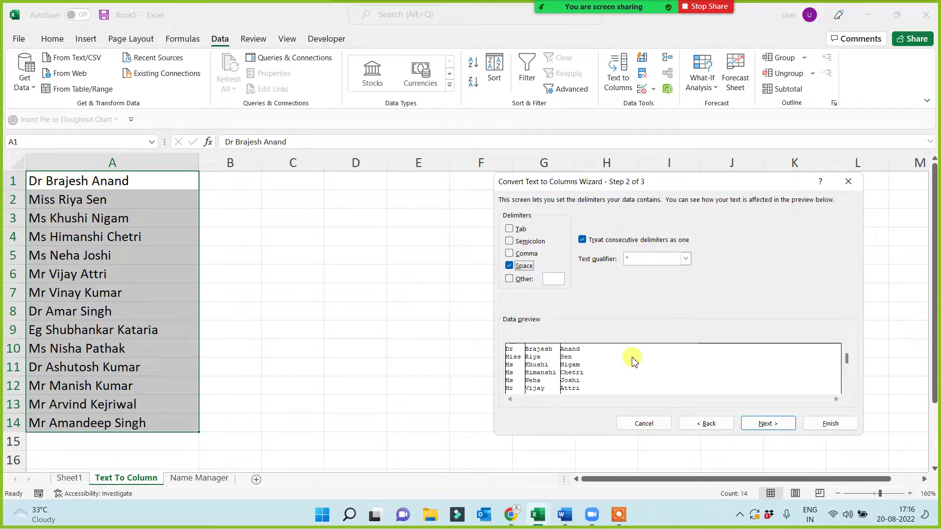
{"action": "left_click", "coordinate": [773, 426]}
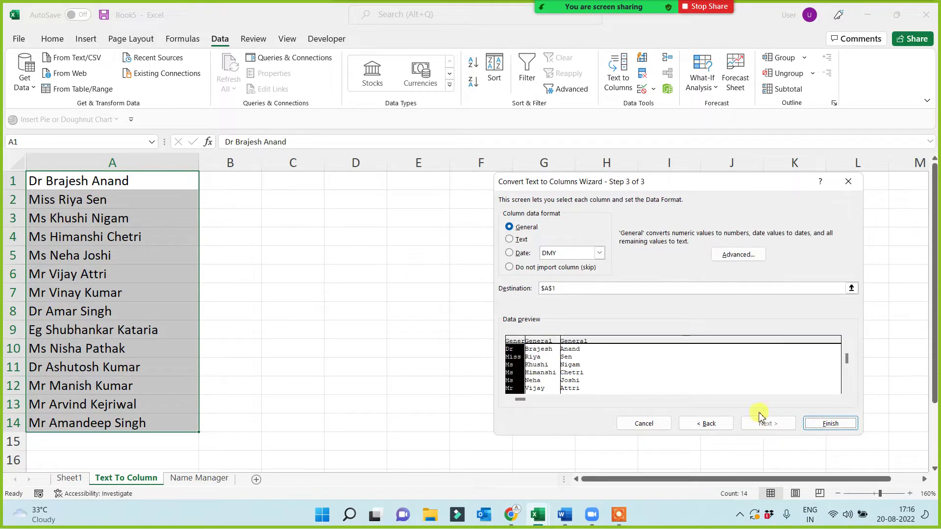
{"action": "left_click", "coordinate": [828, 423]}
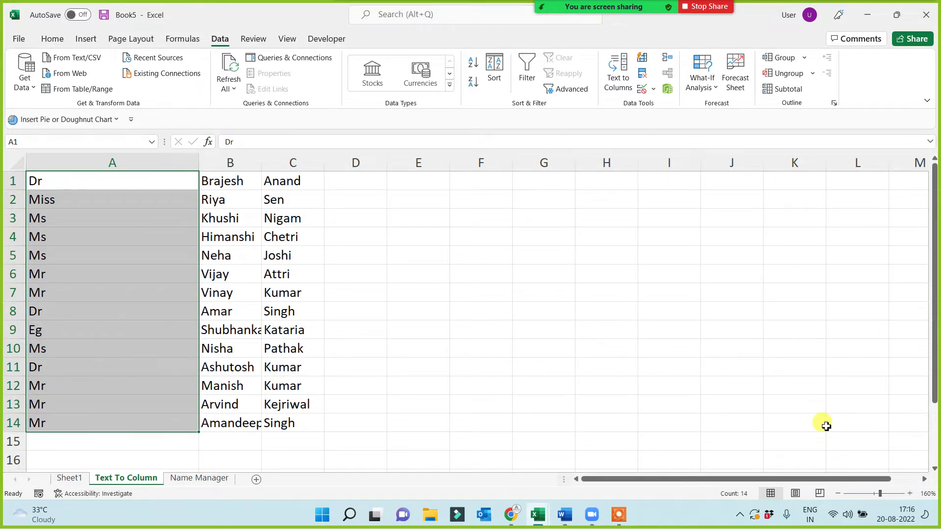
{"action": "key", "text": "ctrl+z"}
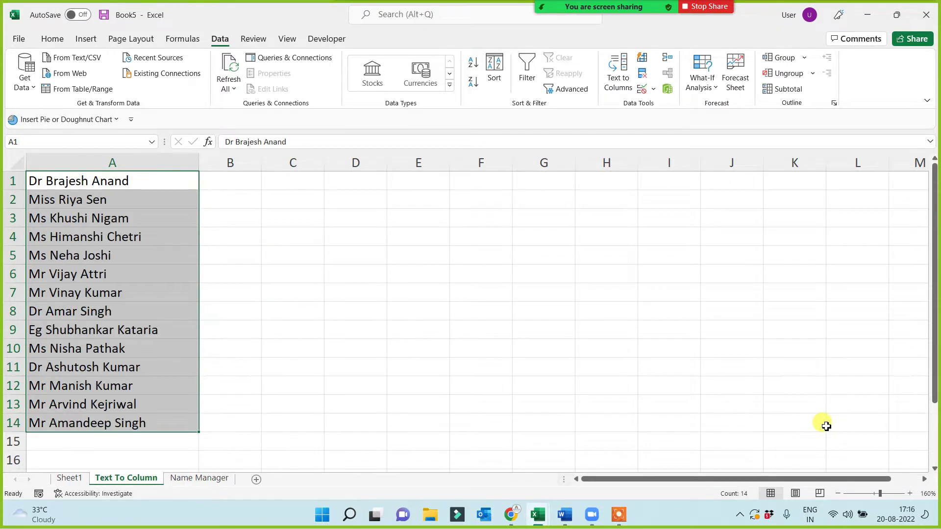
- Run Text to Columns on the names with destination $B$1, filling title, first name and surname into B–D
{"action": "left_click", "coordinate": [624, 81]}
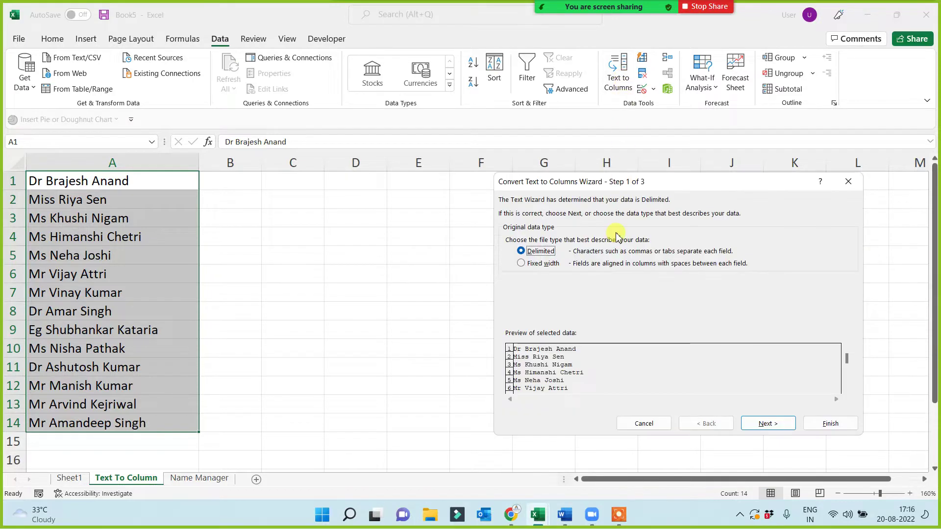
{"action": "left_click", "coordinate": [768, 424]}
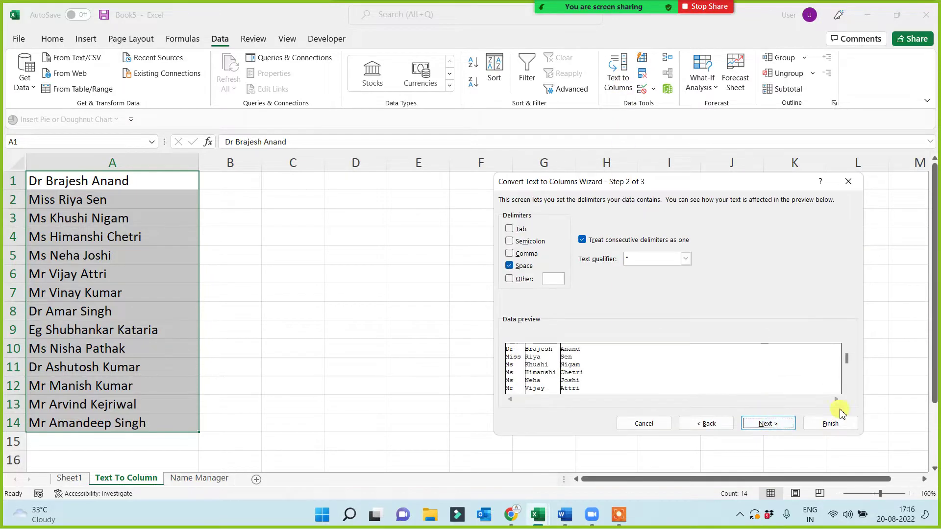
{"action": "left_click", "coordinate": [768, 425]}
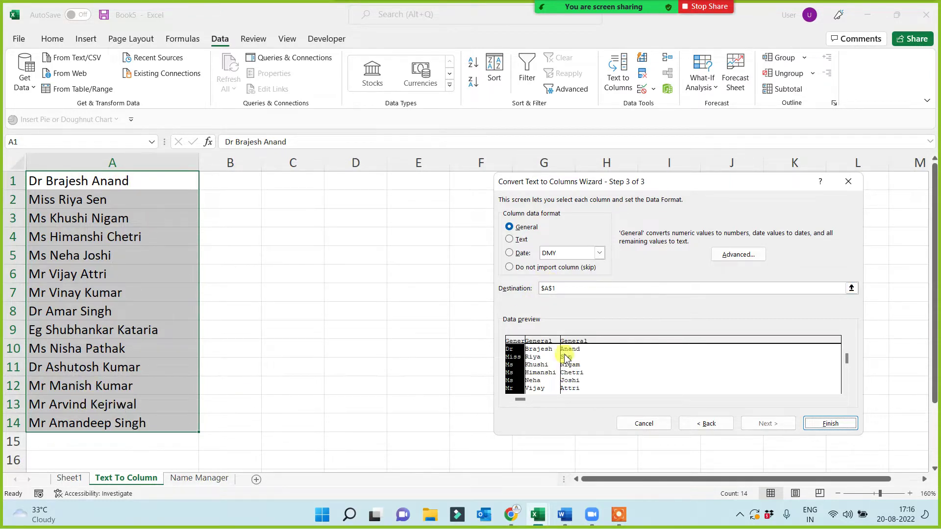
{"action": "left_click", "coordinate": [573, 288]}
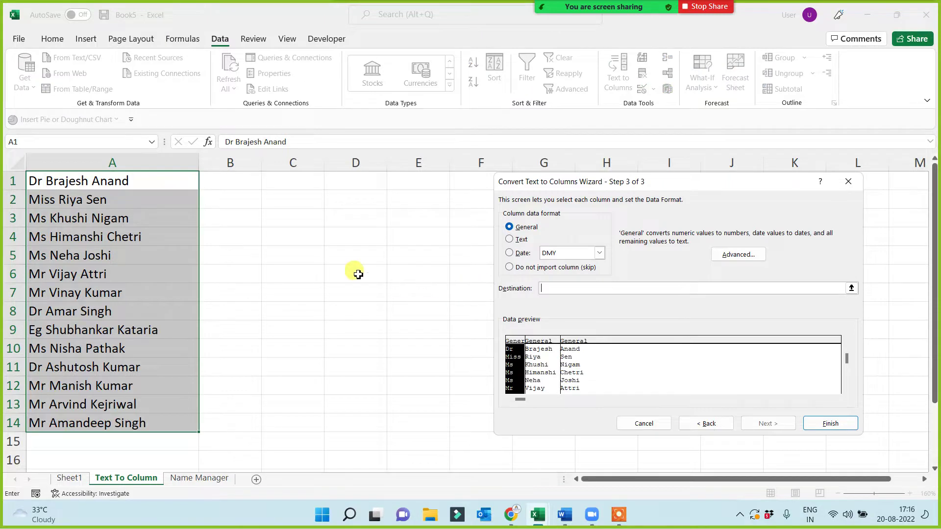
{"action": "left_click", "coordinate": [231, 183]}
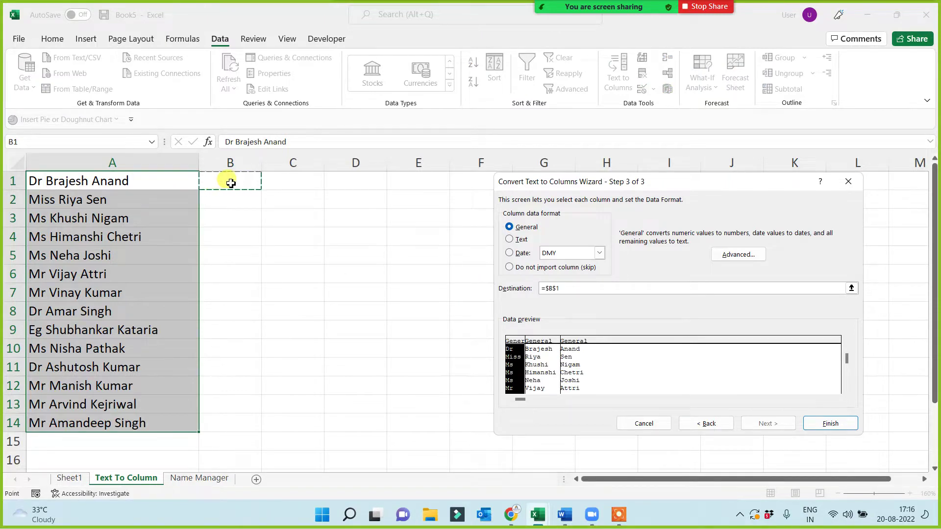
{"action": "left_click", "coordinate": [833, 423]}
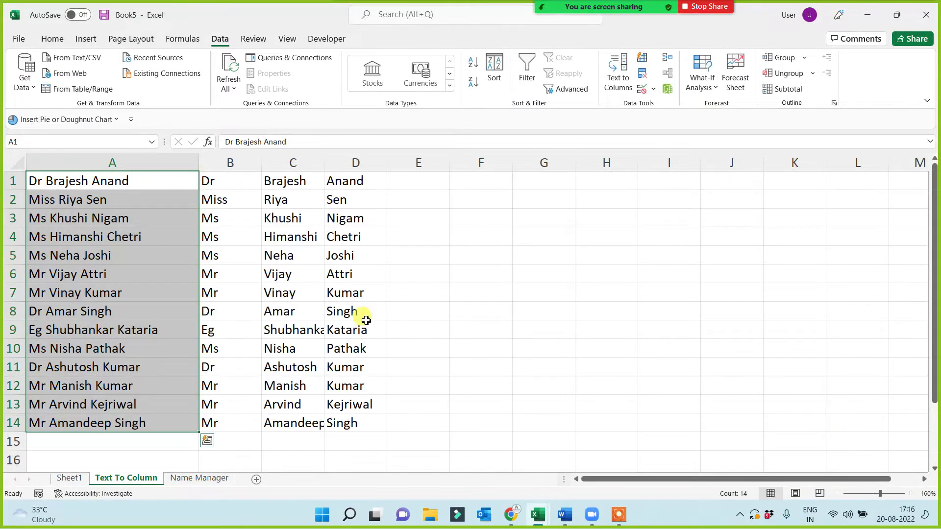
{"action": "left_click_drag", "start_coordinate": [83, 183], "coordinate": [76, 421]}
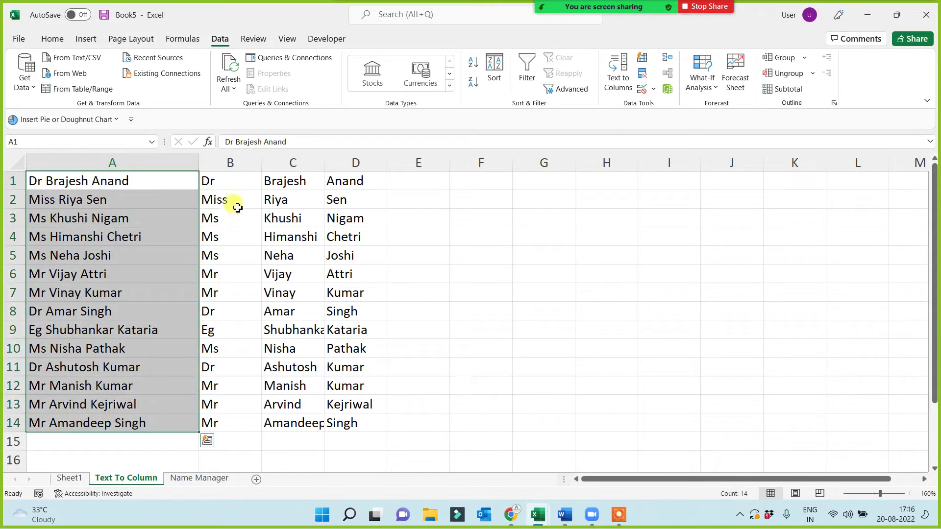
{"action": "left_click_drag", "start_coordinate": [230, 183], "coordinate": [356, 423]}
{"action": "left_click", "coordinate": [493, 369]}
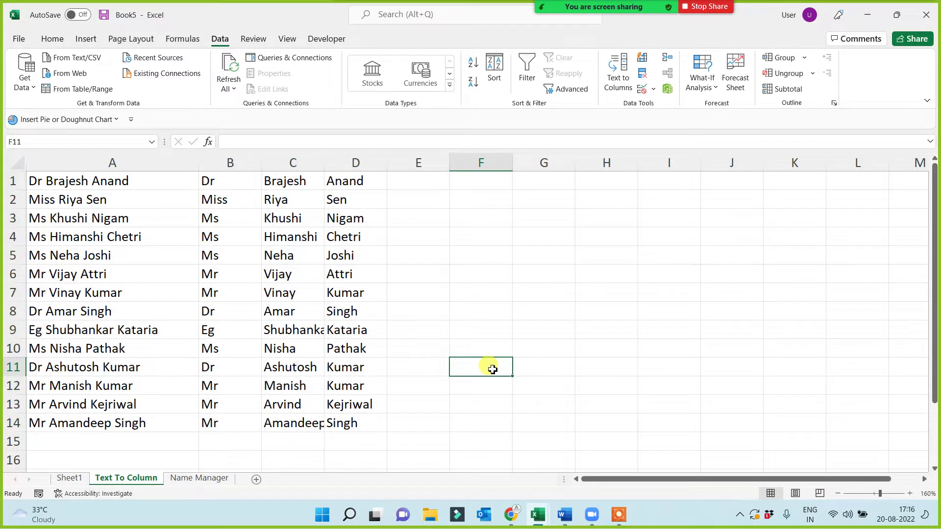
- Format-paint the red styling from A5 onto the Shrink to Fit entry in A7
{"action": "left_click", "coordinate": [69, 478]}
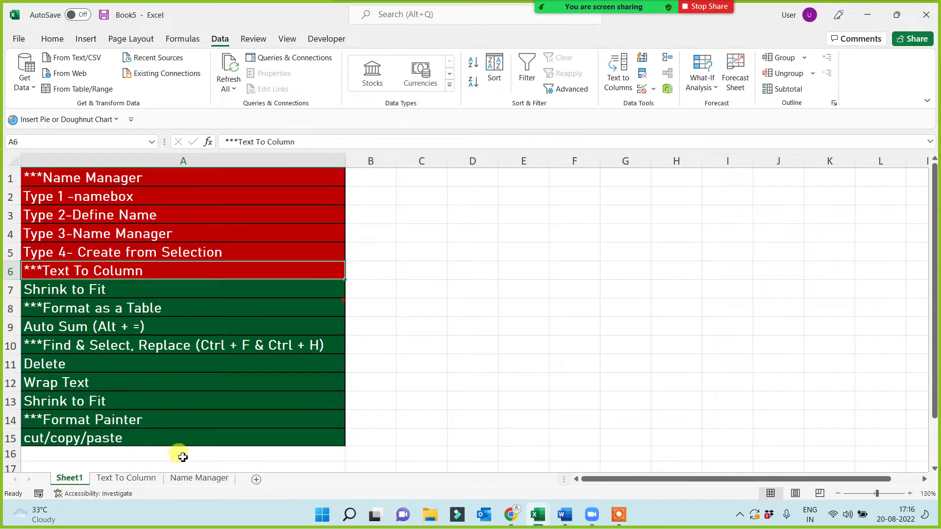
{"action": "left_click", "coordinate": [111, 340]}
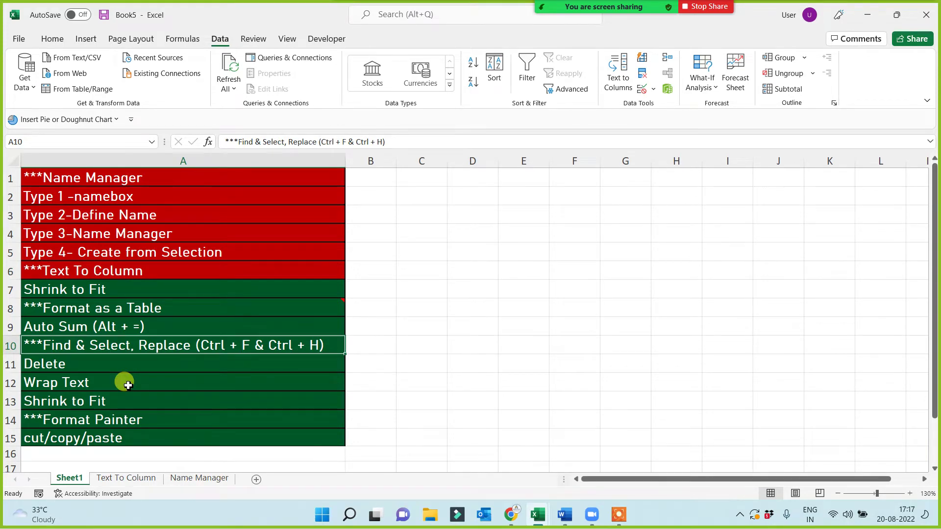
{"action": "left_click", "coordinate": [105, 289]}
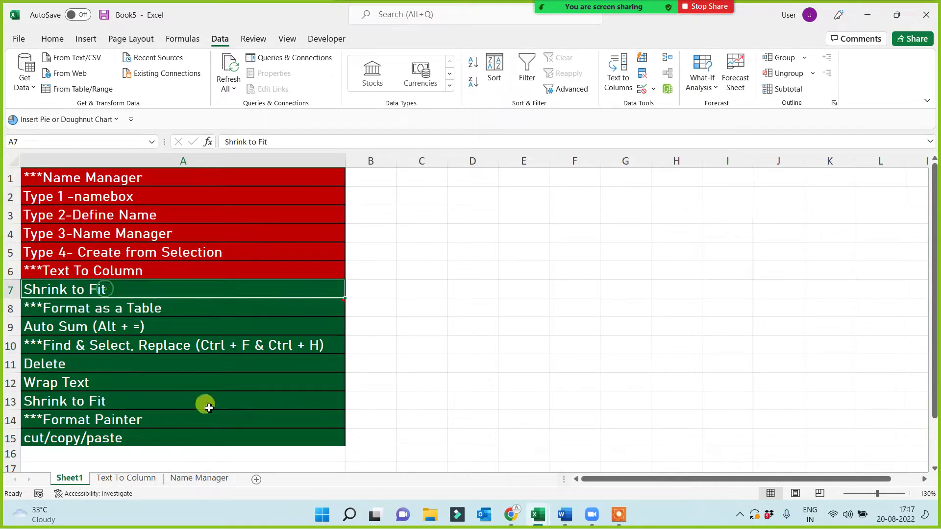
{"action": "left_click", "coordinate": [51, 39]}
{"action": "left_click", "coordinate": [81, 88]}
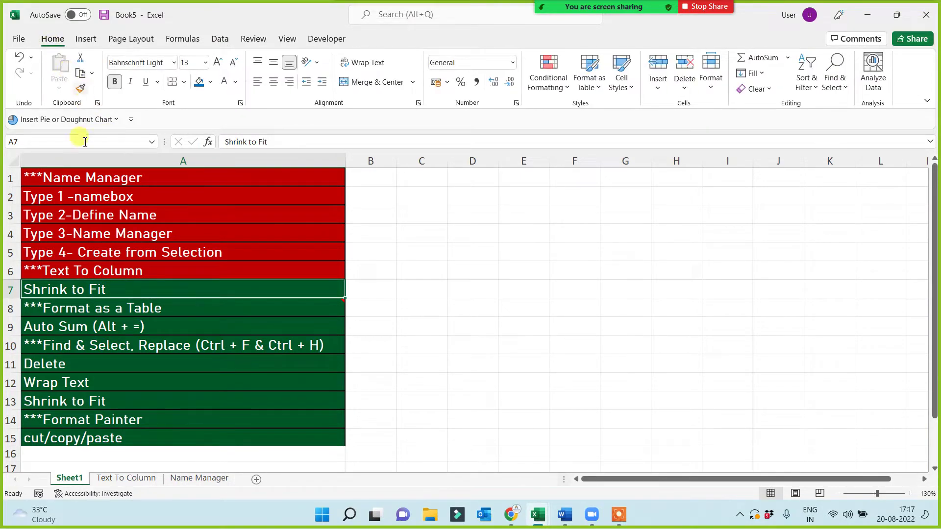
{"action": "left_click", "coordinate": [101, 255]}
{"action": "left_click", "coordinate": [81, 88]}
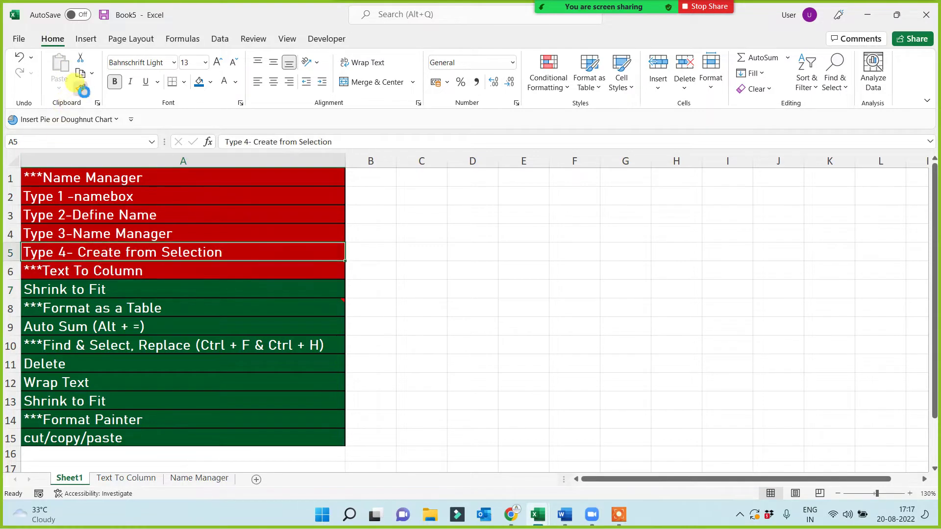
{"action": "left_click", "coordinate": [71, 290]}
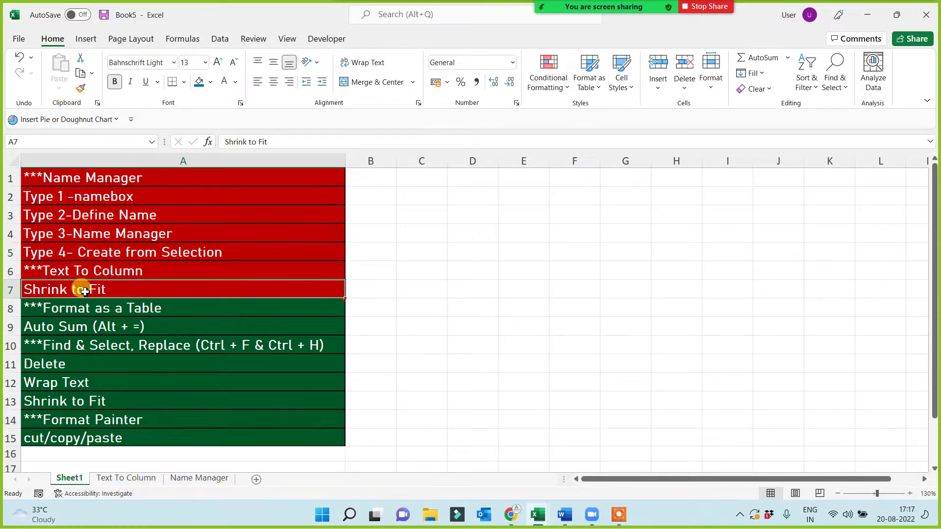
{"action": "double_click", "coordinate": [114, 289]}
{"action": "key", "text": "shift+Home"}
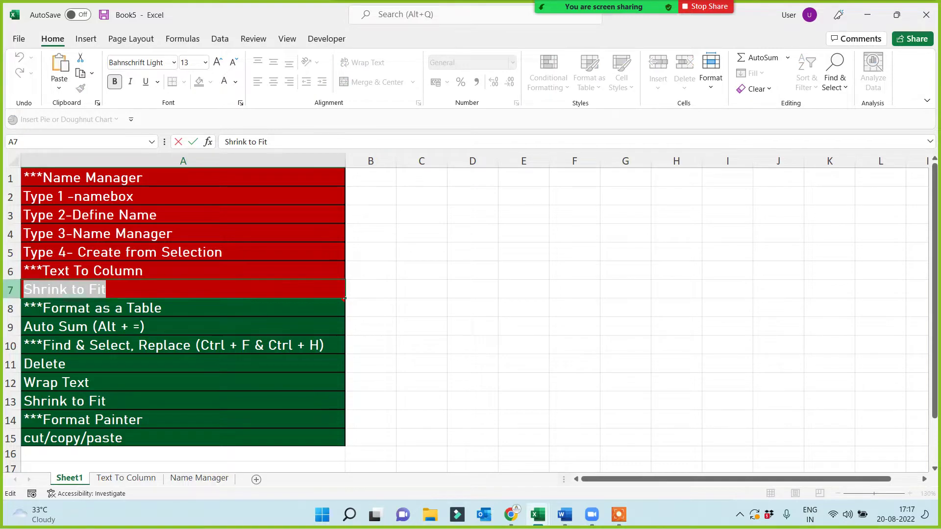
{"action": "key", "text": "Escape"}
- Add a new worksheet named Shrink to Fit
{"action": "left_click", "coordinate": [256, 480]}
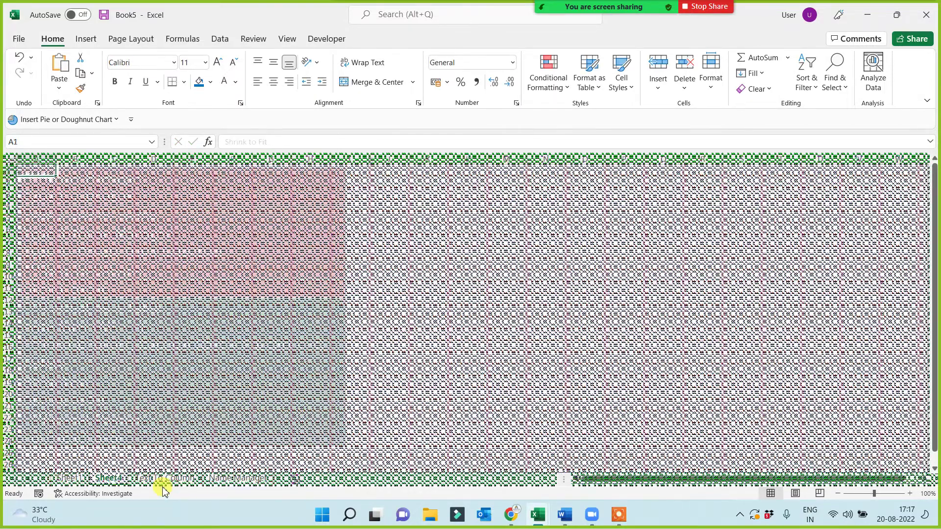
{"action": "double_click", "coordinate": [109, 478]}
{"action": "type", "text": "Shrink to Fit"}
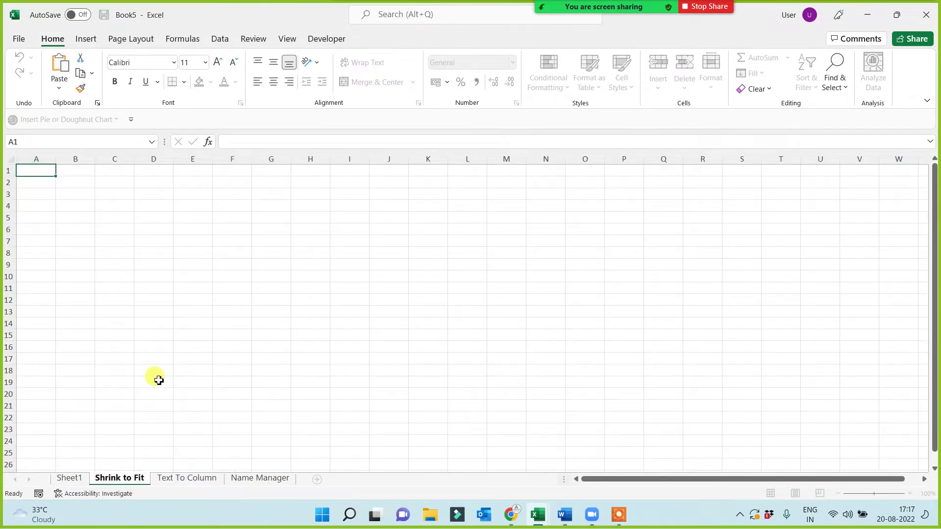
{"action": "left_click", "coordinate": [154, 378]}
- Enter three progressively longer titled names in C5:C7 and autofit column C
{"action": "scroll", "coordinate": [154, 286], "scroll_direction": "up", "scroll_amount": 1}
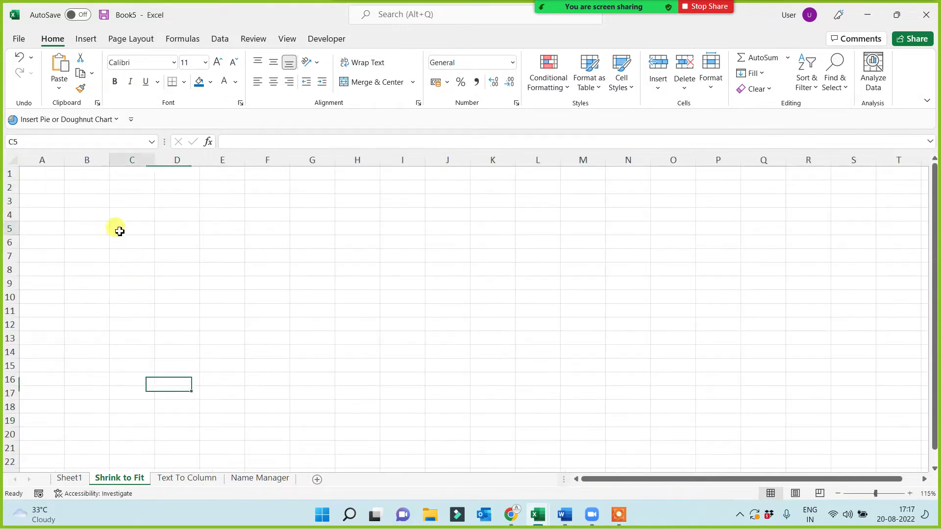
{"action": "left_click", "coordinate": [118, 229]}
{"action": "type", "text": "Amit"}
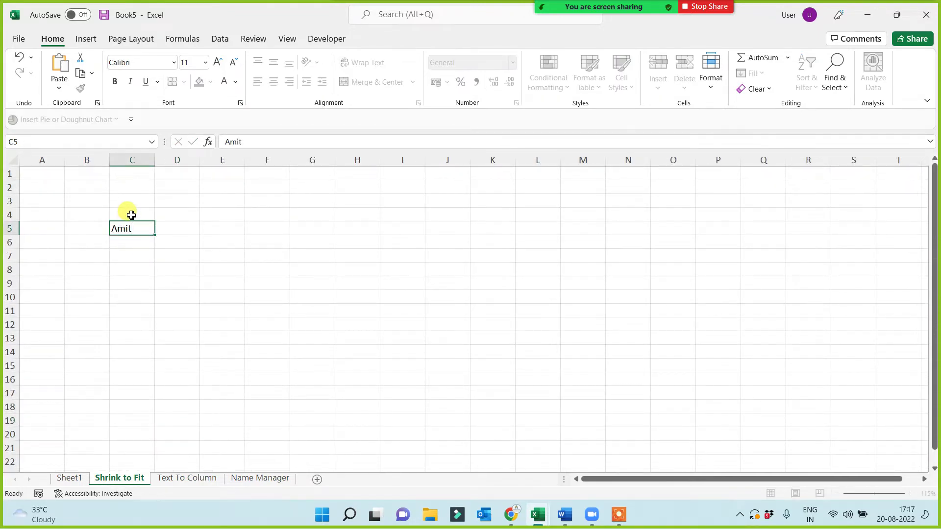
{"action": "key", "text": "Return"}
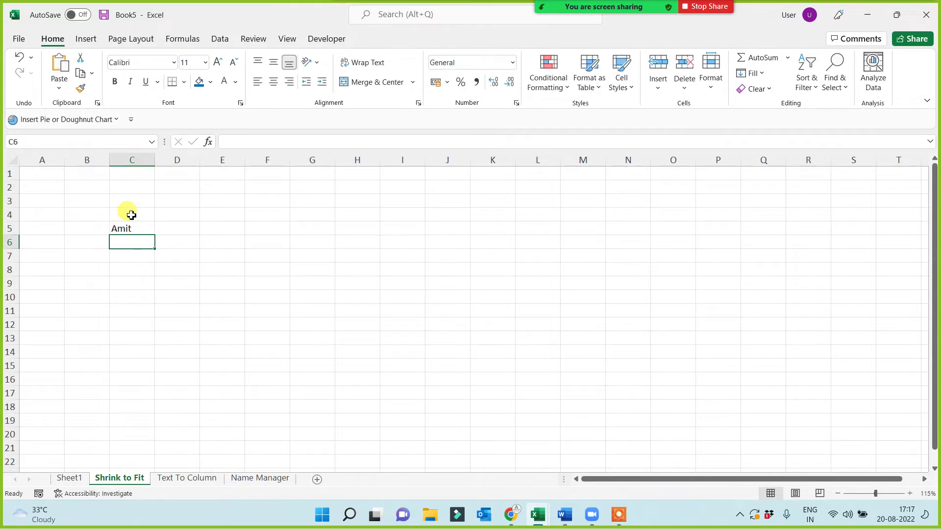
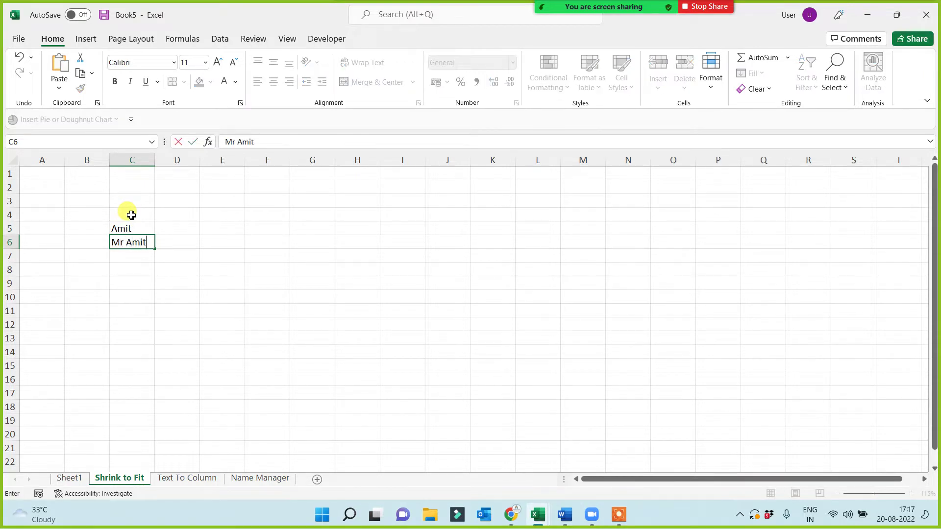
{"action": "key", "text": "Return"}
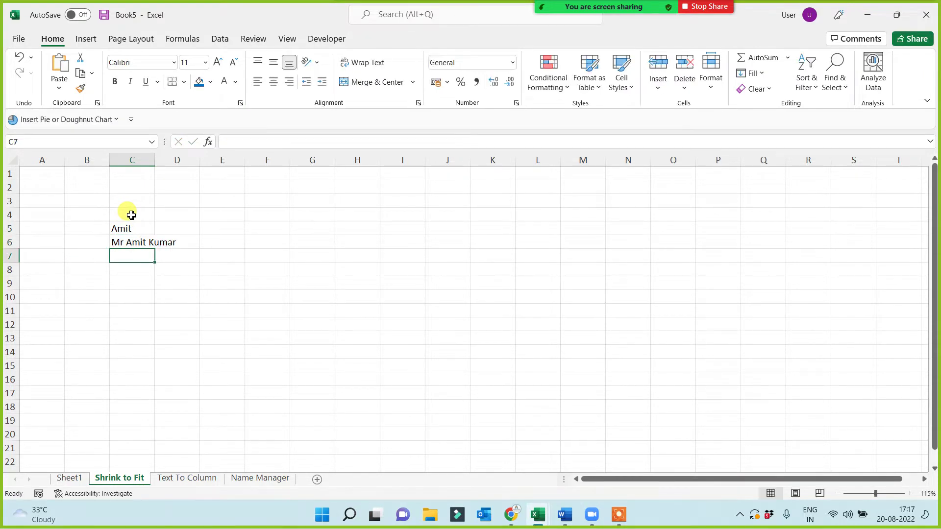
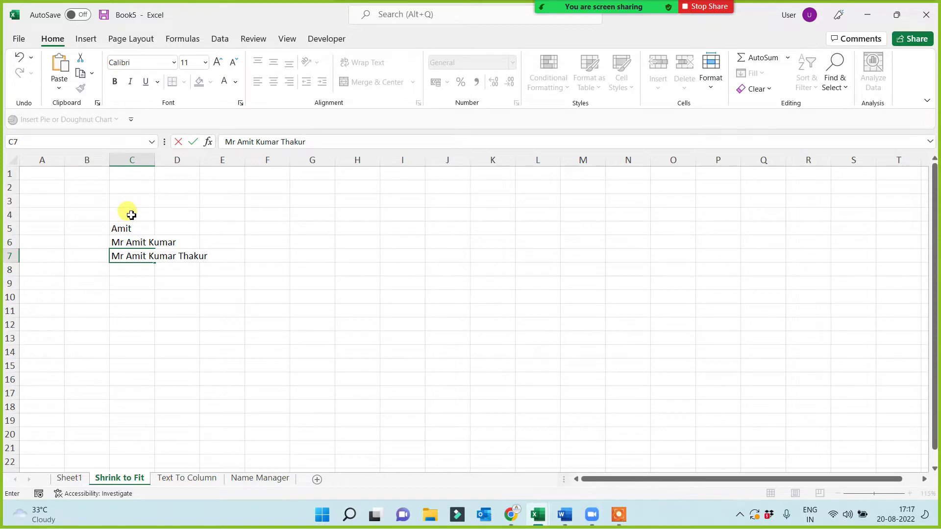
{"action": "key", "text": "Return"}
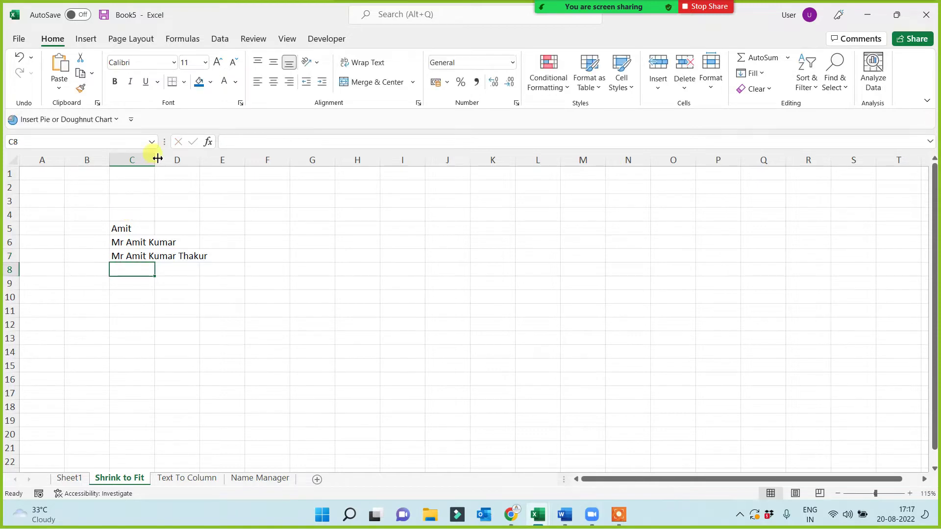
{"action": "double_click", "coordinate": [155, 160]}
- Check the three names in C5:C7 and narrow column C so the longer ones overflow
{"action": "scroll", "coordinate": [184, 337], "scroll_direction": "up", "scroll_amount": 3, "text": "ctrl"}
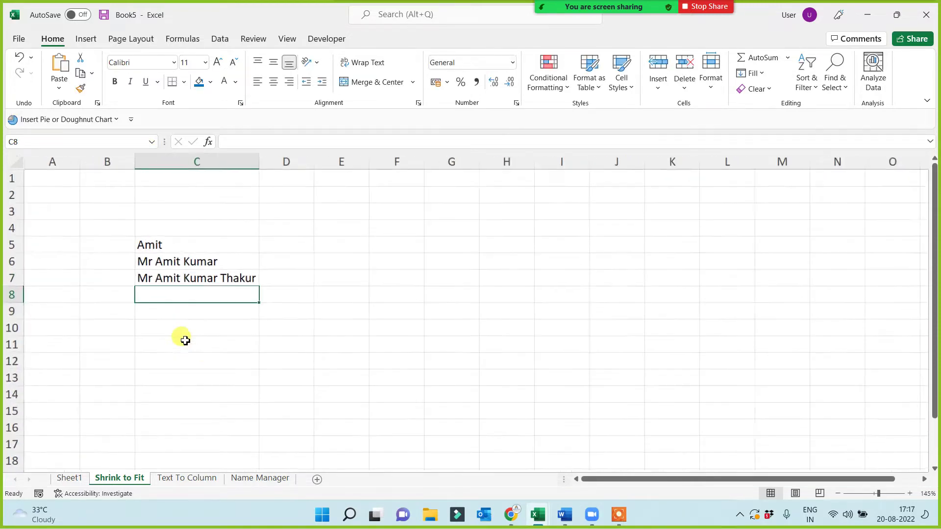
{"action": "left_click_drag", "start_coordinate": [191, 254], "coordinate": [204, 296]}
{"action": "left_click", "coordinate": [212, 353]}
{"action": "left_click", "coordinate": [173, 255]}
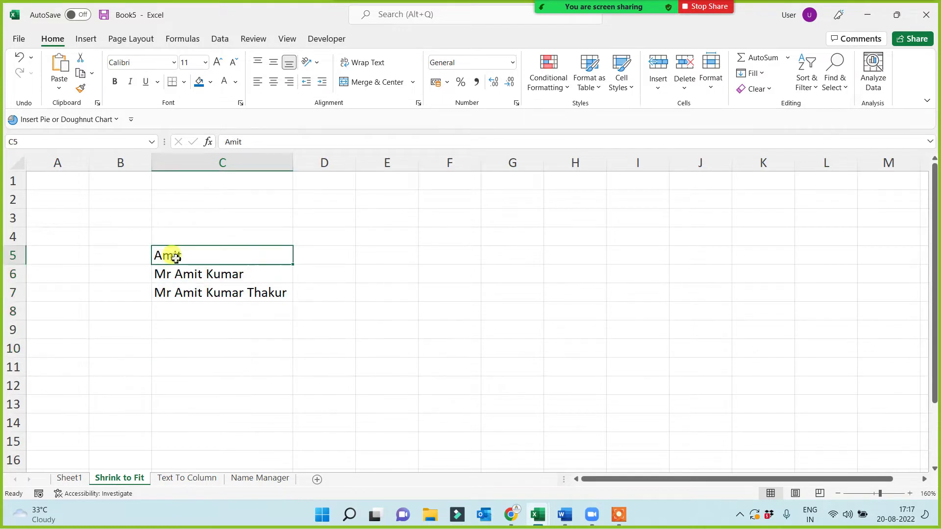
{"action": "left_click", "coordinate": [210, 275]}
{"action": "left_click", "coordinate": [208, 293]}
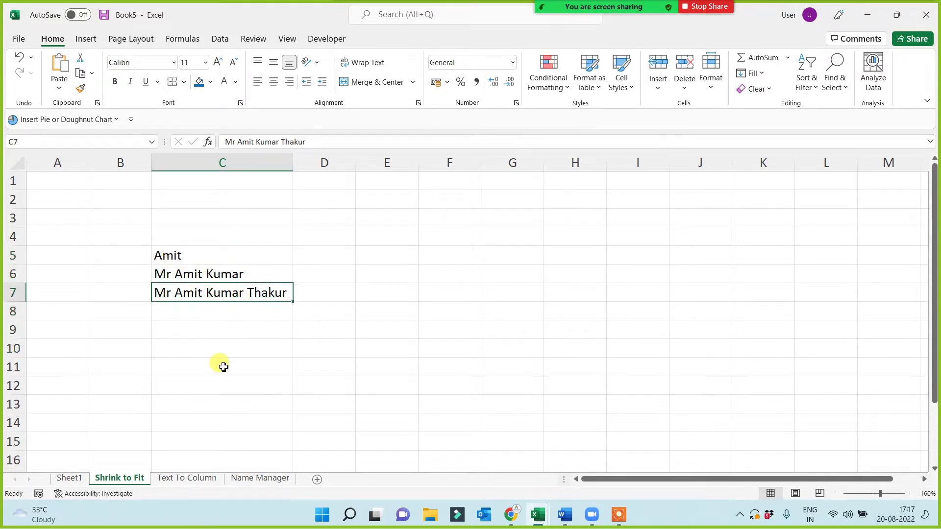
{"action": "left_click", "coordinate": [219, 308]}
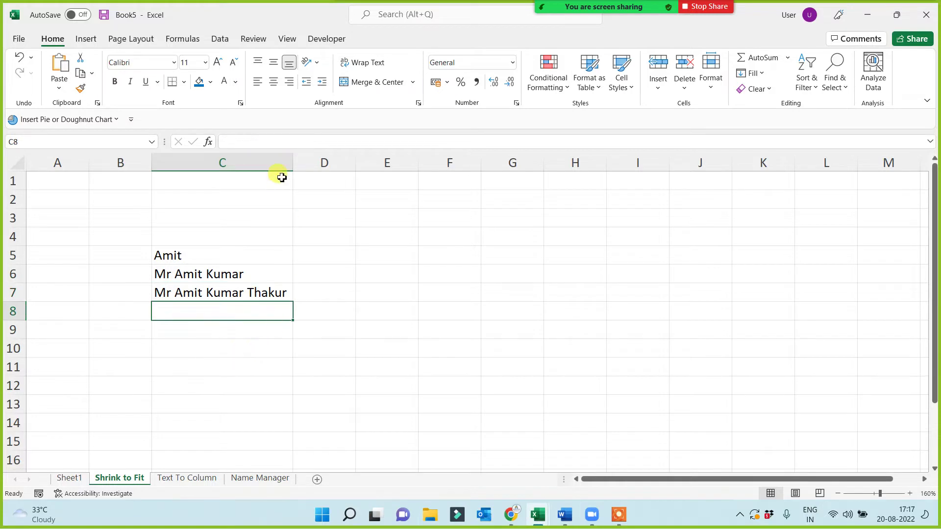
{"action": "left_click_drag", "start_coordinate": [289, 162], "coordinate": [228, 208]}
- Type test numbers beside the names in column D, then delete them
{"action": "left_click_drag", "start_coordinate": [180, 253], "coordinate": [182, 294]}
{"action": "left_click", "coordinate": [267, 256]}
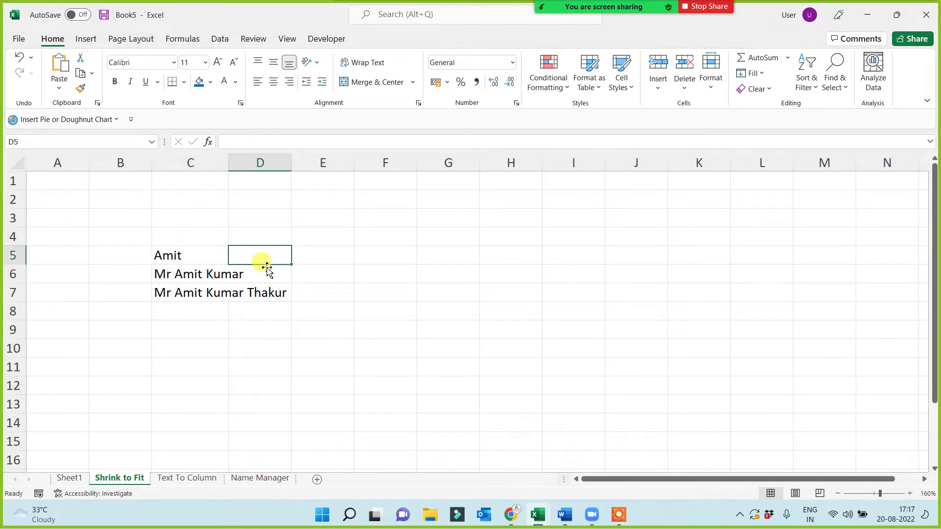
{"action": "type", "text": "23 423 4 234"}
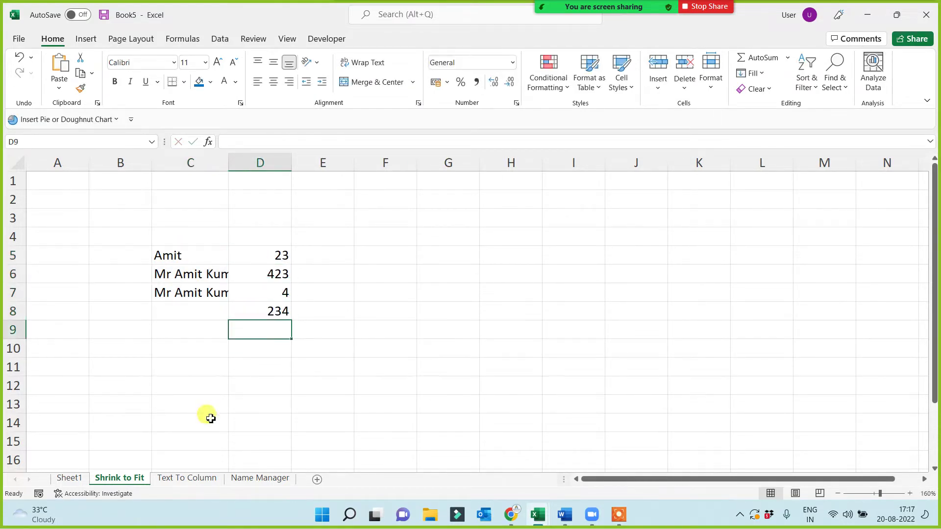
{"action": "left_click", "coordinate": [210, 418]}
{"action": "left_click_drag", "start_coordinate": [278, 242], "coordinate": [271, 321]}
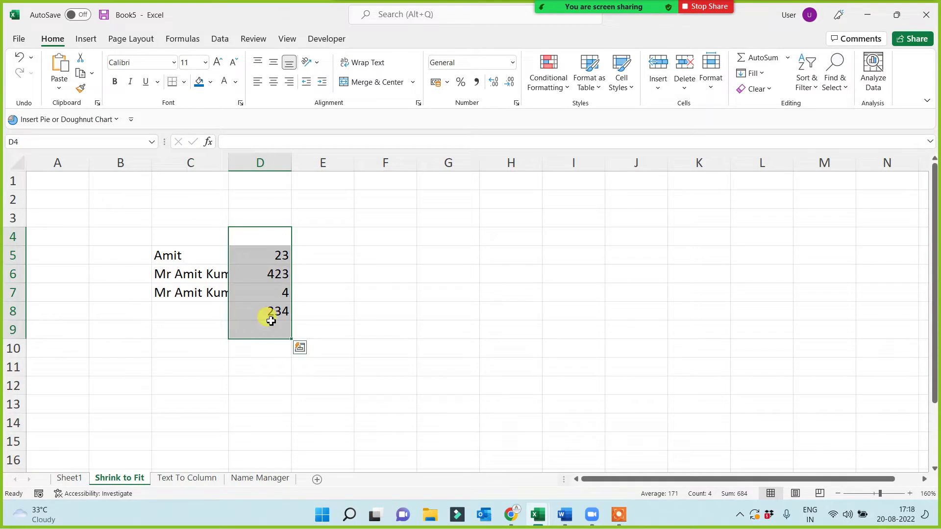
{"action": "key", "text": "Delete"}
{"action": "left_click", "coordinate": [240, 365]}
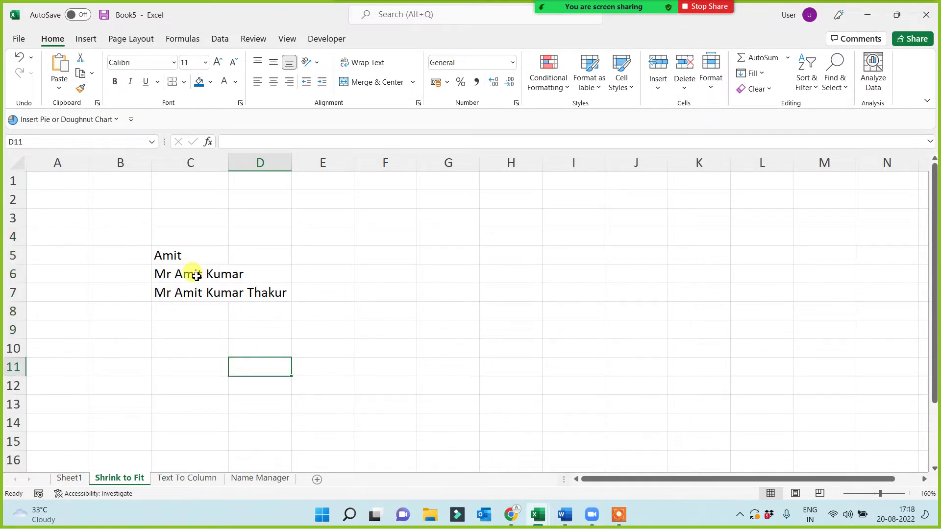
- Enter 'sdf' in D5:D7 beside the names to test the cut-off, then clear them
{"action": "left_click", "coordinate": [196, 276]}
{"action": "left_click_drag", "start_coordinate": [263, 235], "coordinate": [253, 325]}
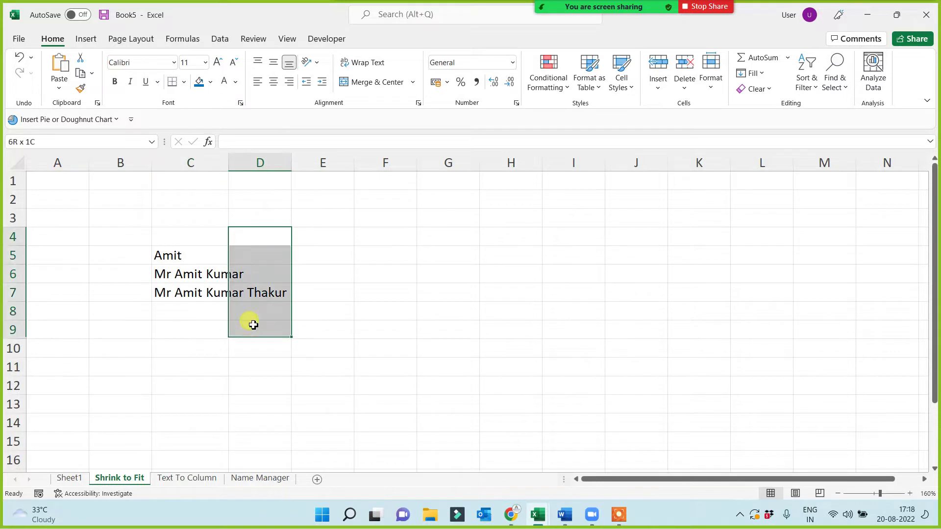
{"action": "left_click", "coordinate": [265, 254]}
{"action": "key", "text": "Return"}
{"action": "type", "text": "sdf"}
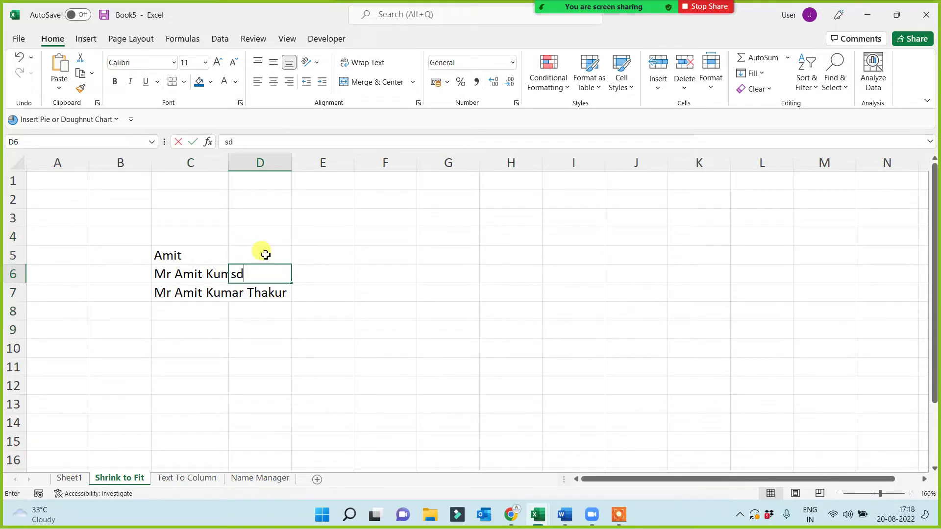
{"action": "key", "text": "Return"}
{"action": "type", "text": "sdf"}
{"action": "key", "text": "Return"}
{"action": "left_click", "coordinate": [265, 254]}
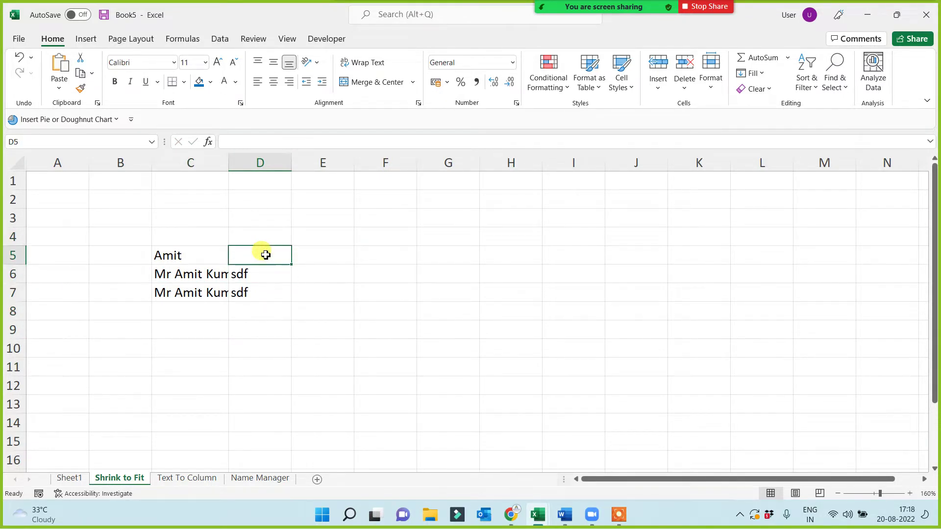
{"action": "type", "text": "sdf"}
{"action": "left_click", "coordinate": [248, 330]}
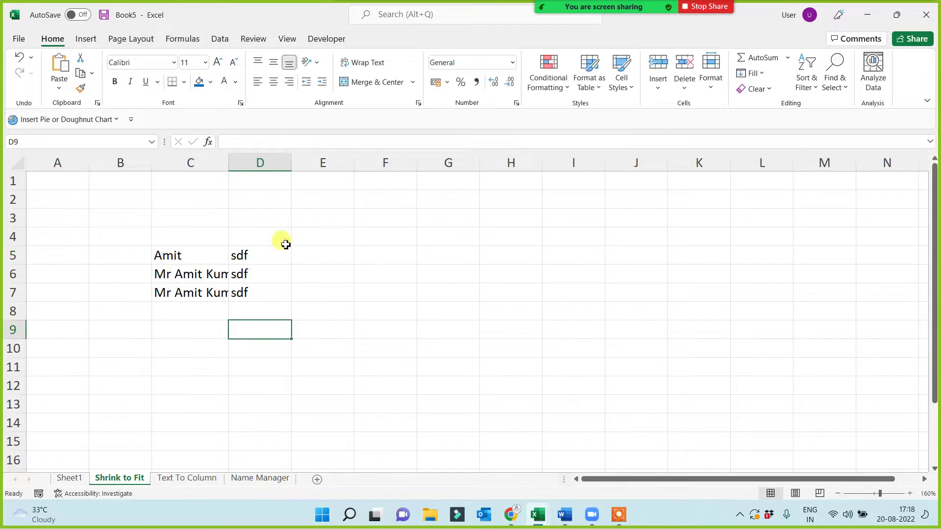
{"action": "left_click_drag", "start_coordinate": [284, 244], "coordinate": [271, 306]}
{"action": "key", "text": "Delete"}
{"action": "left_click", "coordinate": [255, 338]}
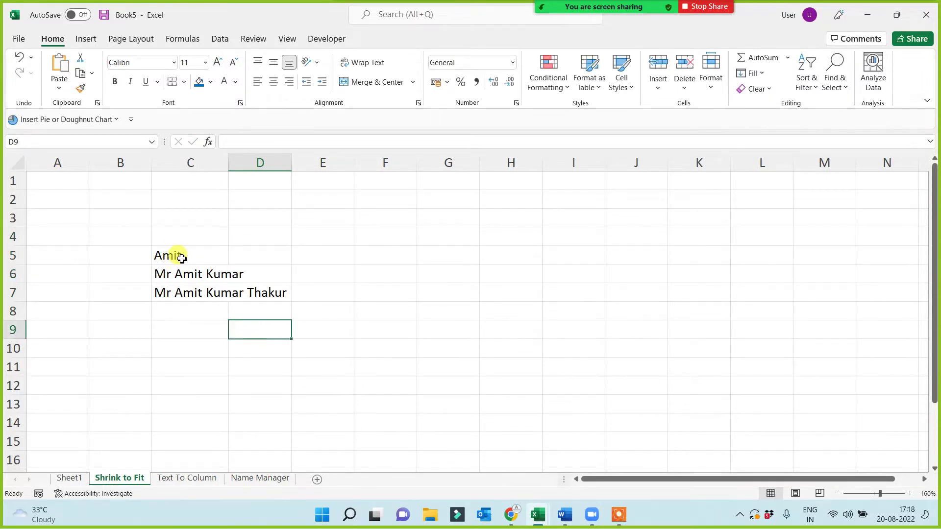
- Widen column C slightly
{"action": "left_click_drag", "start_coordinate": [183, 253], "coordinate": [181, 294]}
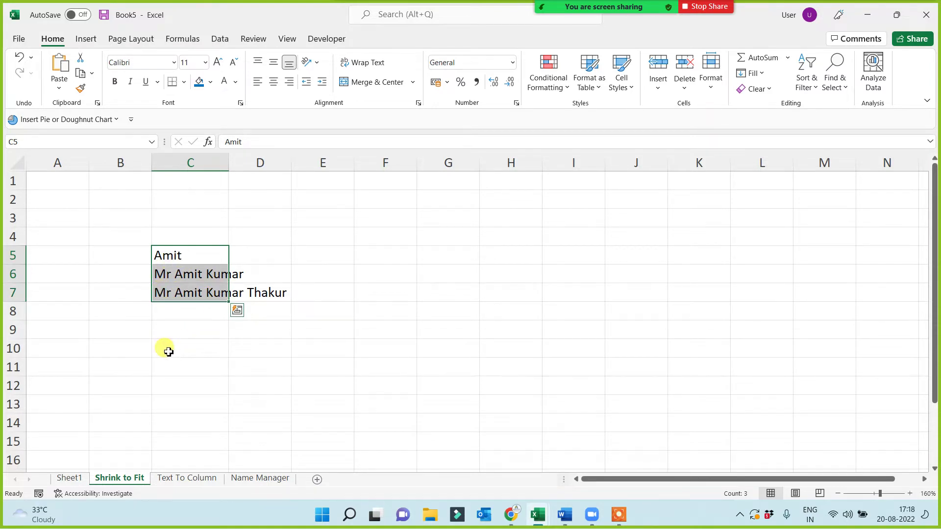
{"action": "left_click_drag", "start_coordinate": [228, 164], "coordinate": [241, 166]}
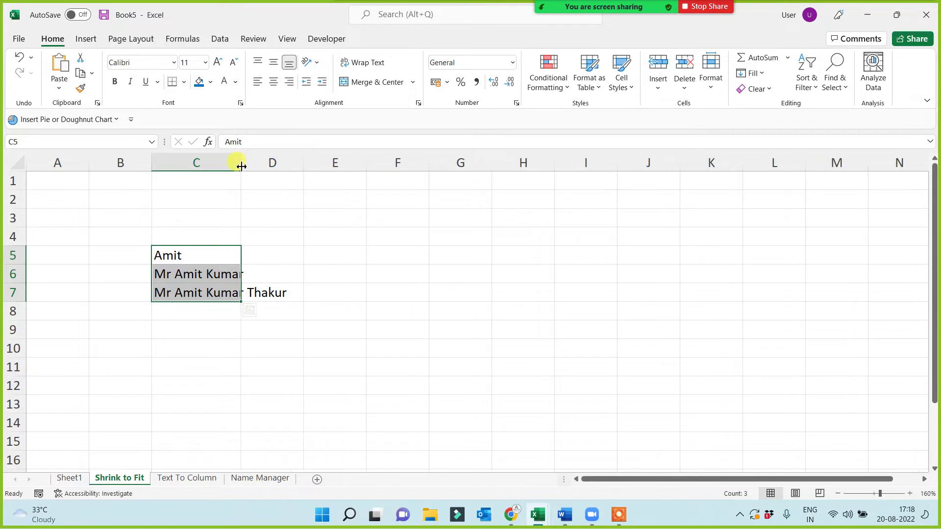
{"action": "left_click", "coordinate": [202, 369]}
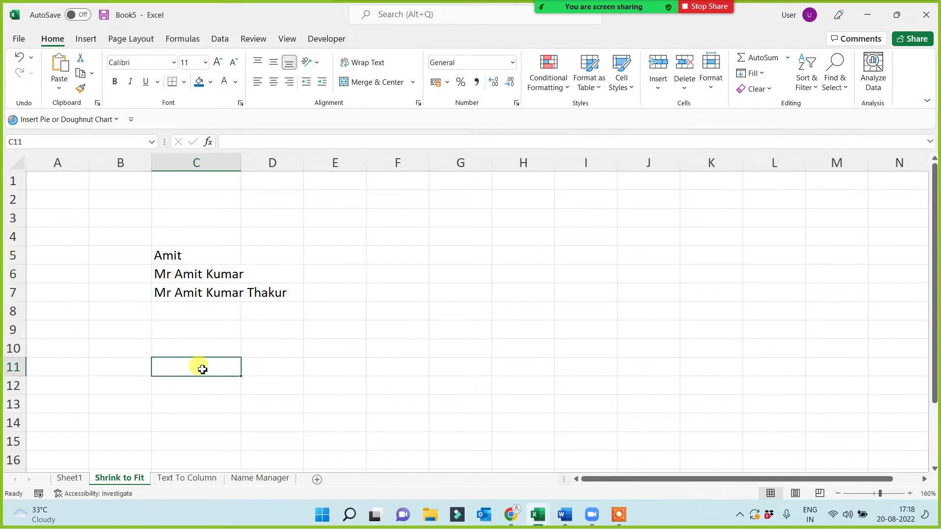
{"action": "left_click", "coordinate": [189, 272]}
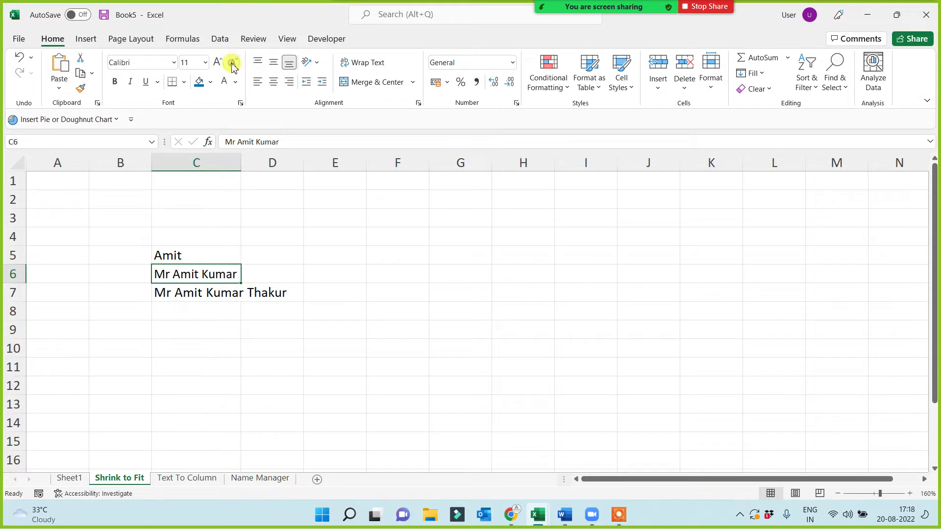
{"action": "left_click", "coordinate": [201, 334]}
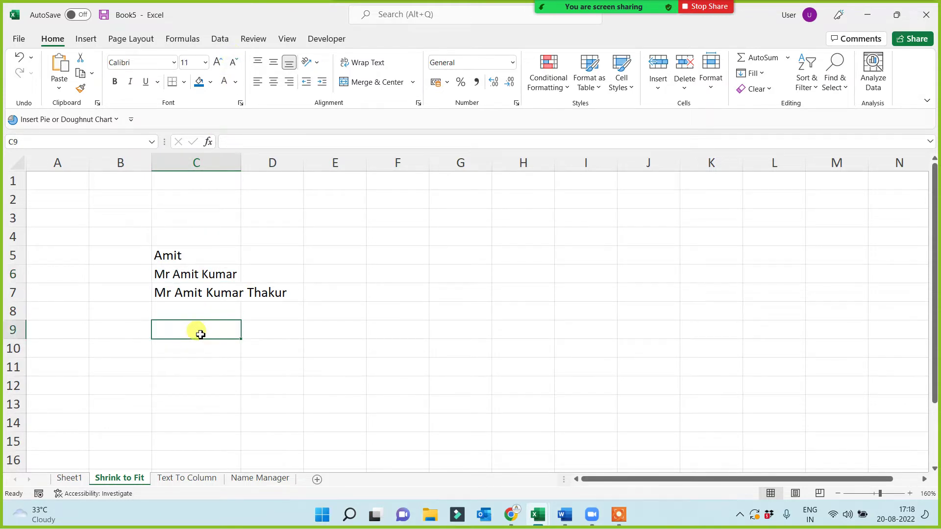
{"action": "mouse_move", "coordinate": [210, 269]}
{"action": "left_mouse_down"}
{"action": "mouse_move", "coordinate": [200, 252]}
{"action": "mouse_move", "coordinate": [200, 268]}
{"action": "left_mouse_up"}
{"action": "left_click", "coordinate": [193, 294]}
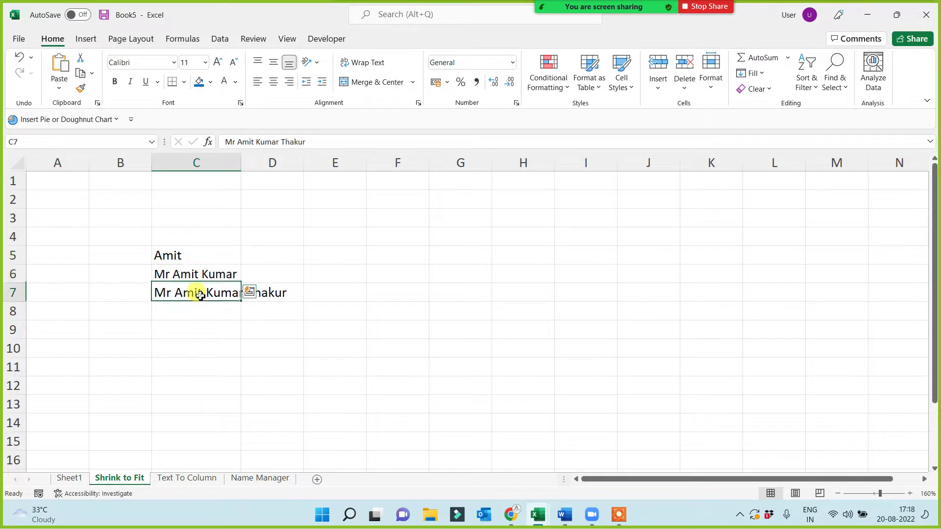
{"action": "left_click", "coordinate": [232, 63]}
{"action": "left_click", "coordinate": [233, 62]}
{"action": "left_click", "coordinate": [232, 64]}
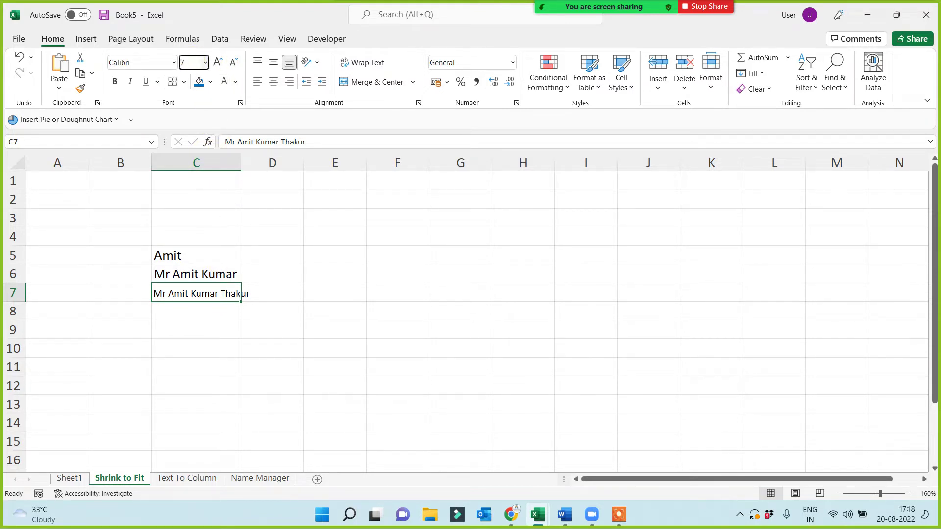
{"action": "key", "text": "Return"}
{"action": "left_click", "coordinate": [175, 332]}
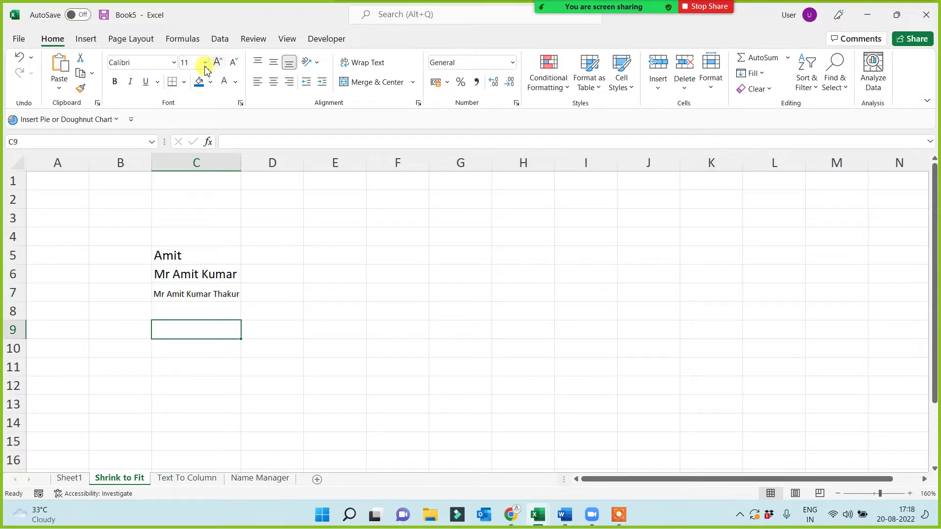
{"action": "left_click", "coordinate": [189, 62]}
{"action": "left_click", "coordinate": [179, 295]}
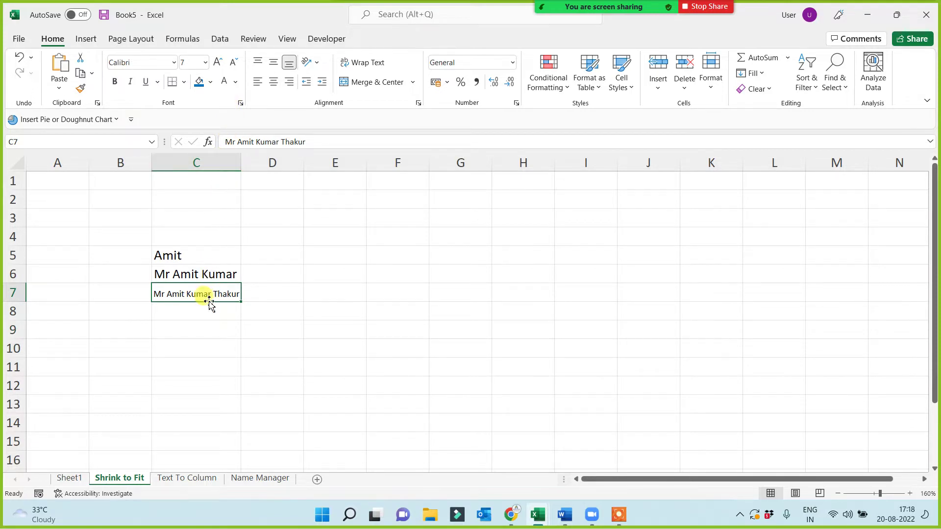
{"action": "left_click", "coordinate": [211, 280]}
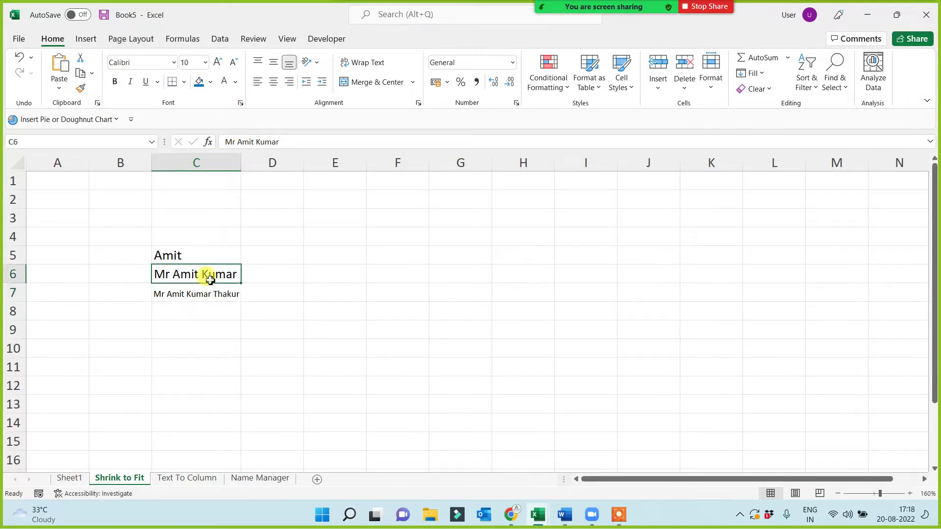
{"action": "left_click", "coordinate": [192, 258]}
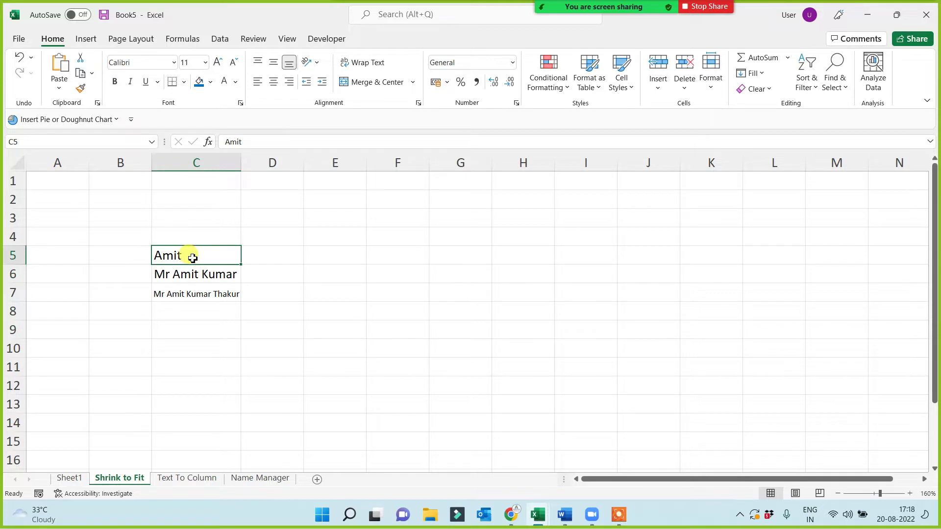
{"action": "left_click_drag", "start_coordinate": [192, 252], "coordinate": [186, 313]}
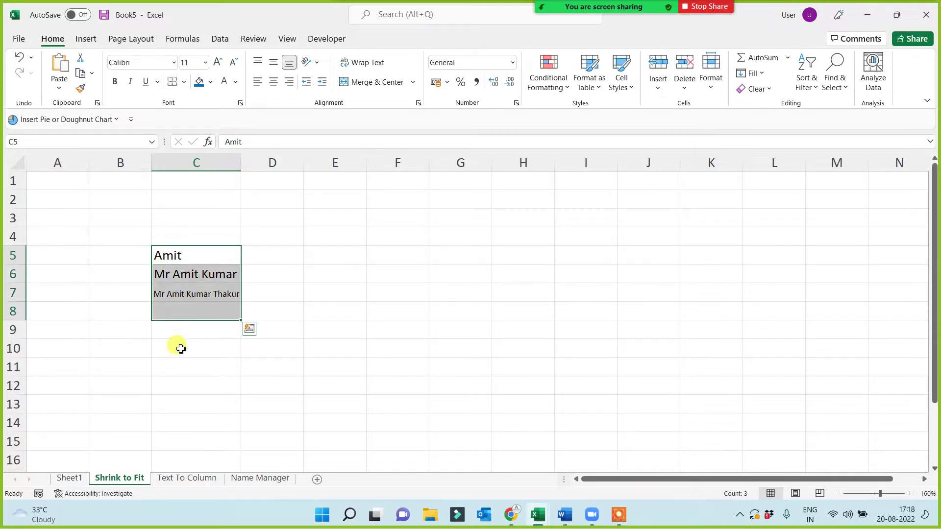
{"action": "left_click", "coordinate": [181, 350]}
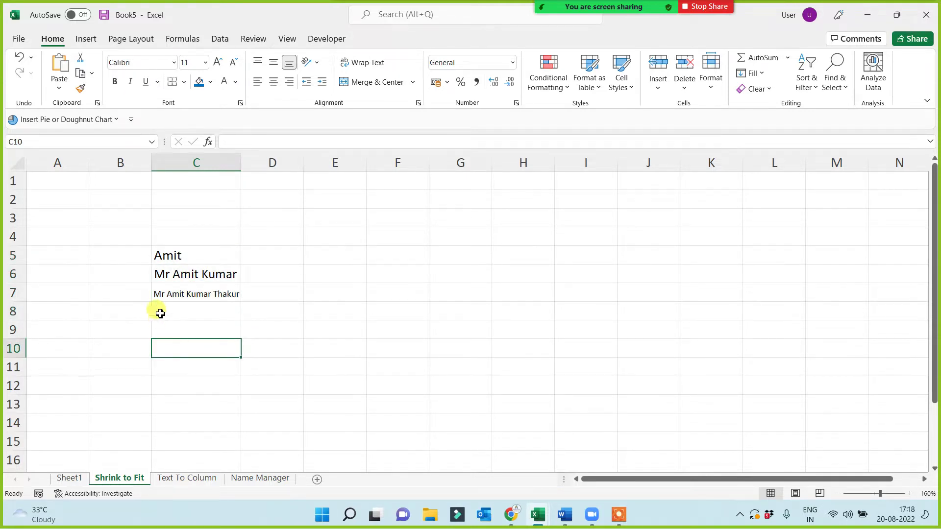
{"action": "left_click_drag", "start_coordinate": [167, 255], "coordinate": [173, 314]}
{"action": "left_click", "coordinate": [169, 358]}
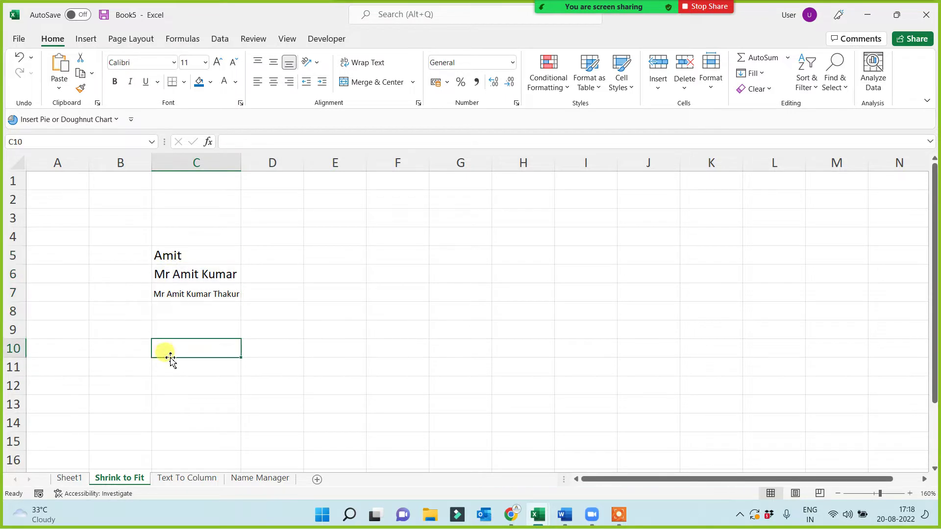
{"action": "key", "text": "ctrl+z"}
{"action": "key", "text": "ctrl+z"}
{"action": "key", "text": "ctrl+z"}
{"action": "key", "text": "ctrl+z"}
{"action": "key", "text": "ctrl+z"}
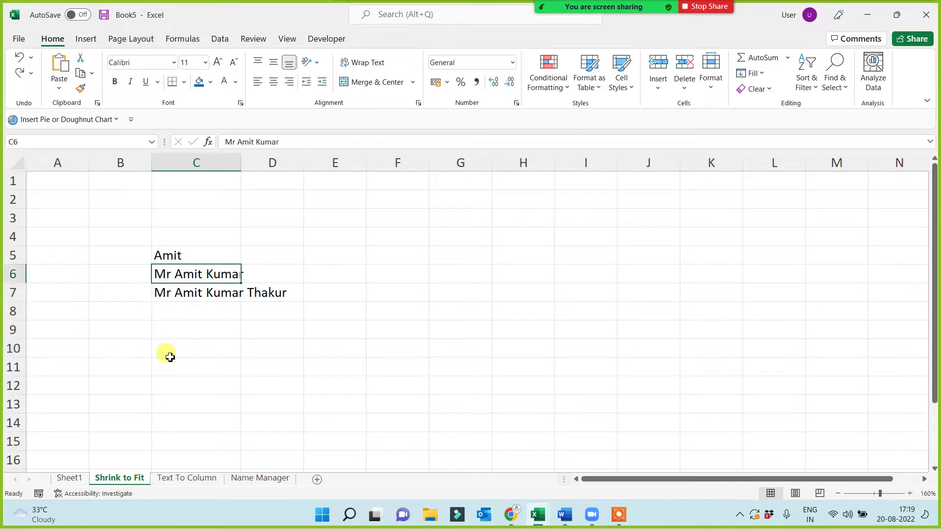
{"action": "left_click", "coordinate": [170, 357]}
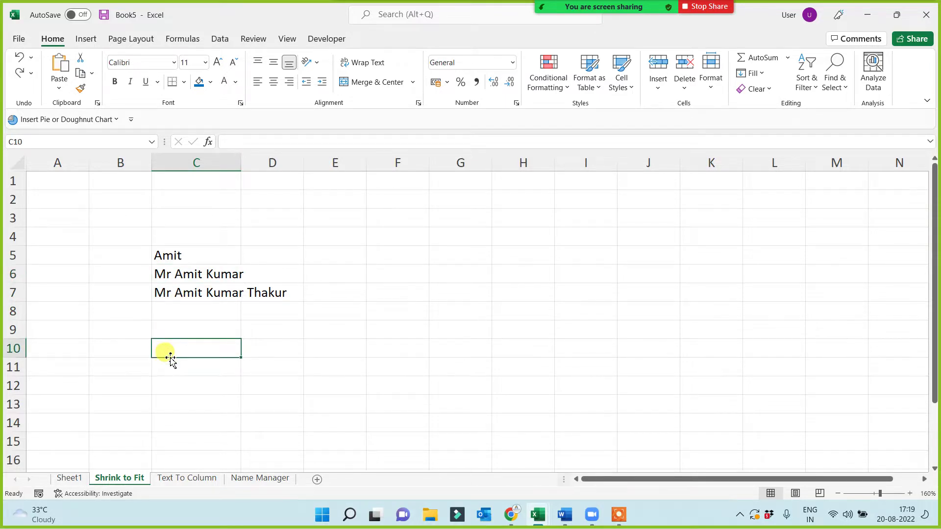
- Apply All Borders to C5:C14
{"action": "left_click_drag", "start_coordinate": [199, 255], "coordinate": [187, 426]}
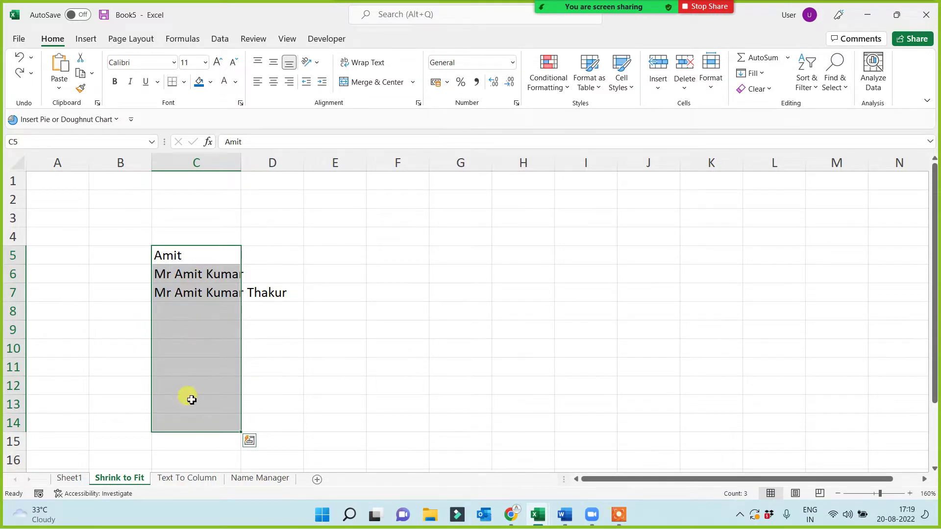
{"action": "left_click", "coordinate": [184, 82]}
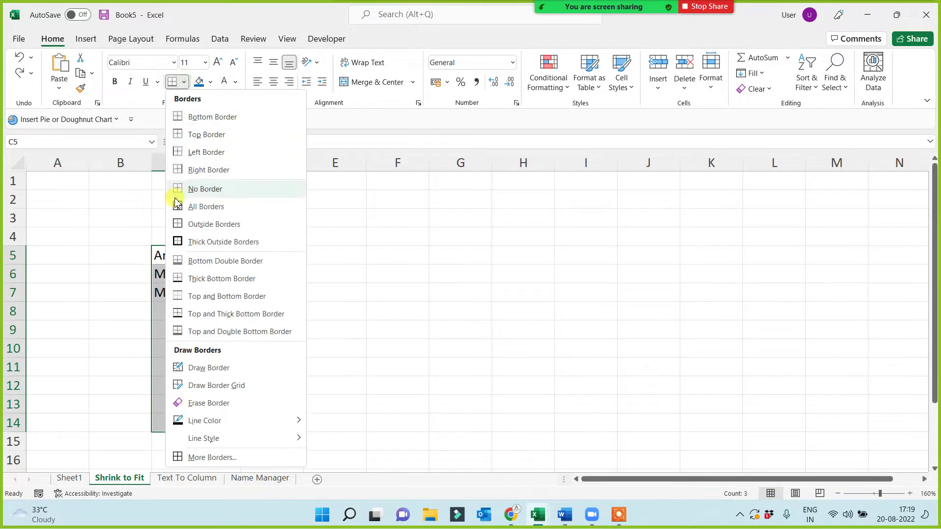
{"action": "left_click", "coordinate": [178, 206]}
- Reselect C5:C14 and bring up Format Cells from its shortcut menu
{"action": "left_click_drag", "start_coordinate": [198, 258], "coordinate": [206, 426]}
{"action": "right_click", "coordinate": [190, 346]}
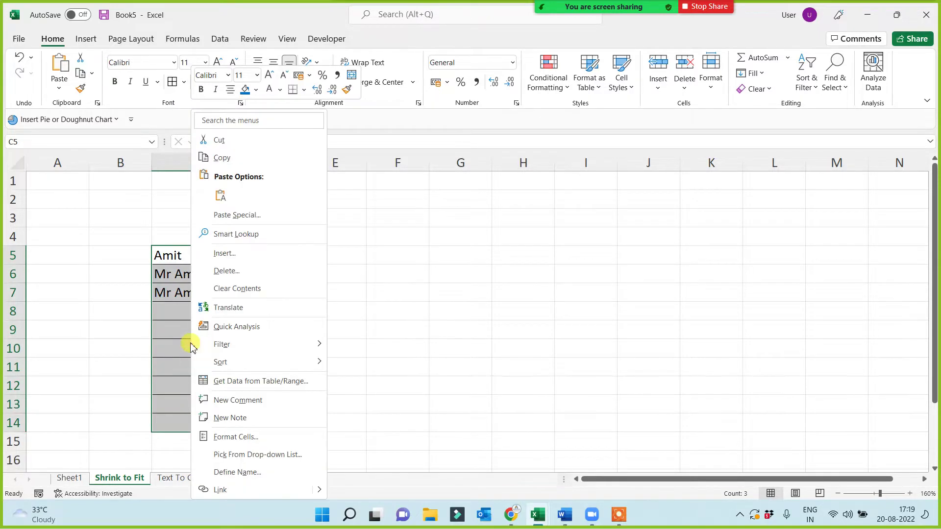
{"action": "mouse_move", "coordinate": [199, 345]}
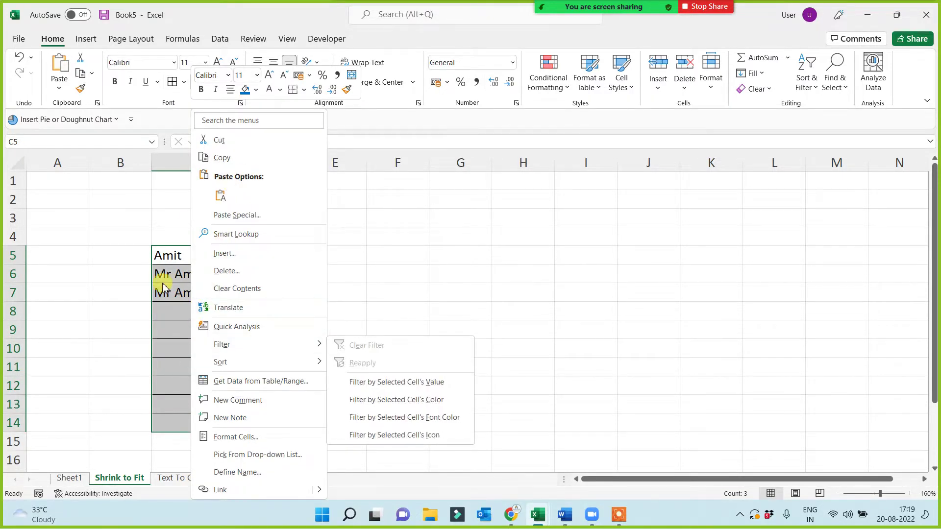
{"action": "left_click", "coordinate": [230, 437]}
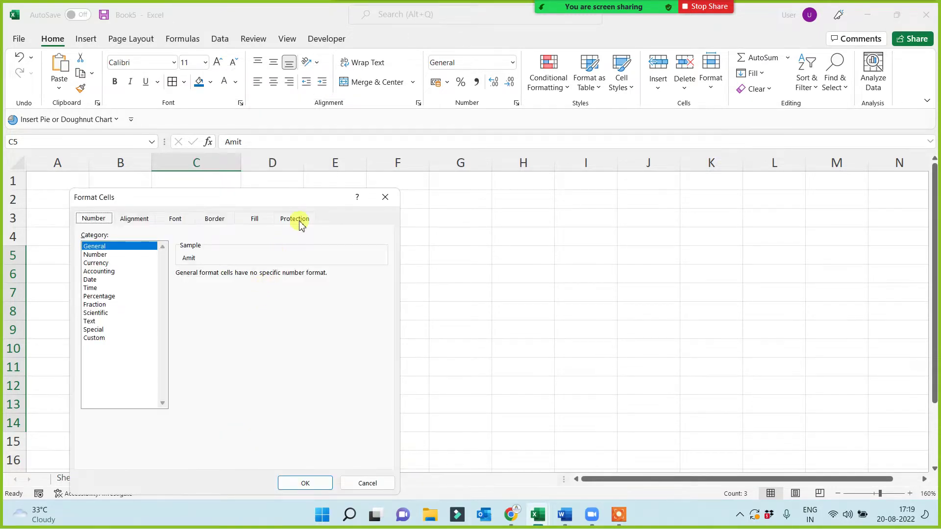
- In Format Cells for C5:C14, tick Shrink to fit on the Alignment tab
{"action": "left_click_drag", "start_coordinate": [310, 198], "coordinate": [611, 183]}
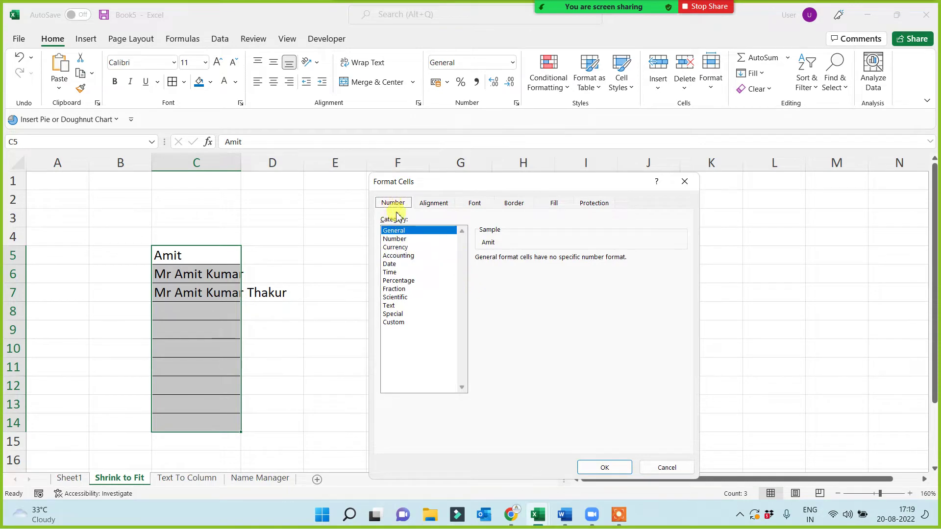
{"action": "left_click", "coordinate": [432, 205]}
{"action": "left_click", "coordinate": [474, 205]}
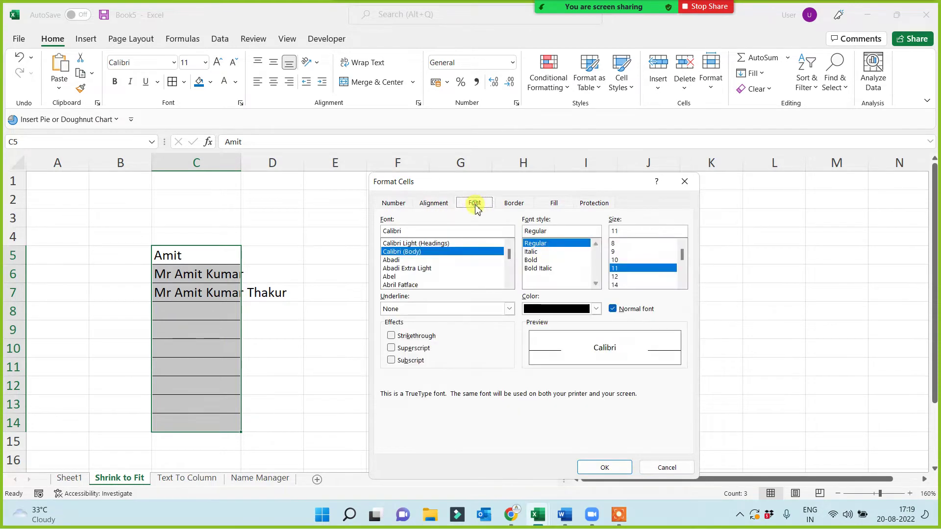
{"action": "left_click", "coordinate": [515, 206]}
{"action": "left_click", "coordinate": [553, 205]}
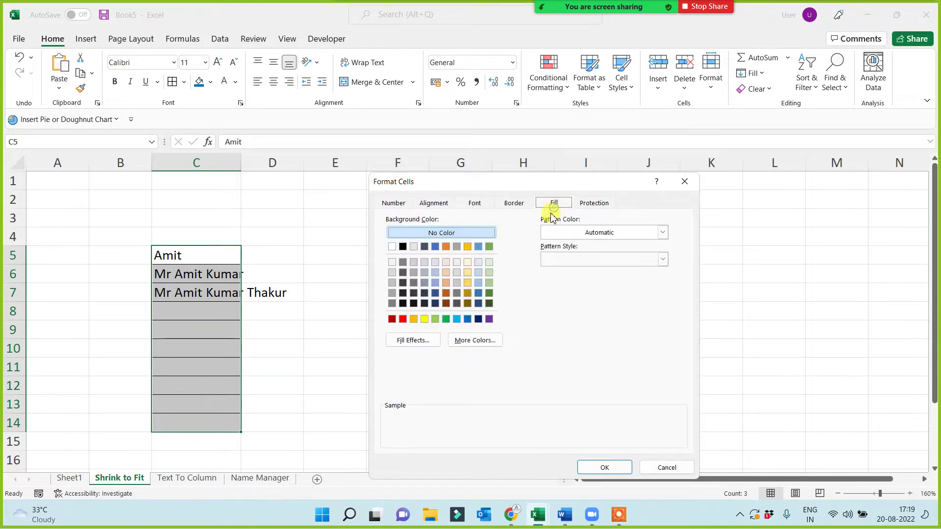
{"action": "left_click", "coordinate": [433, 205]}
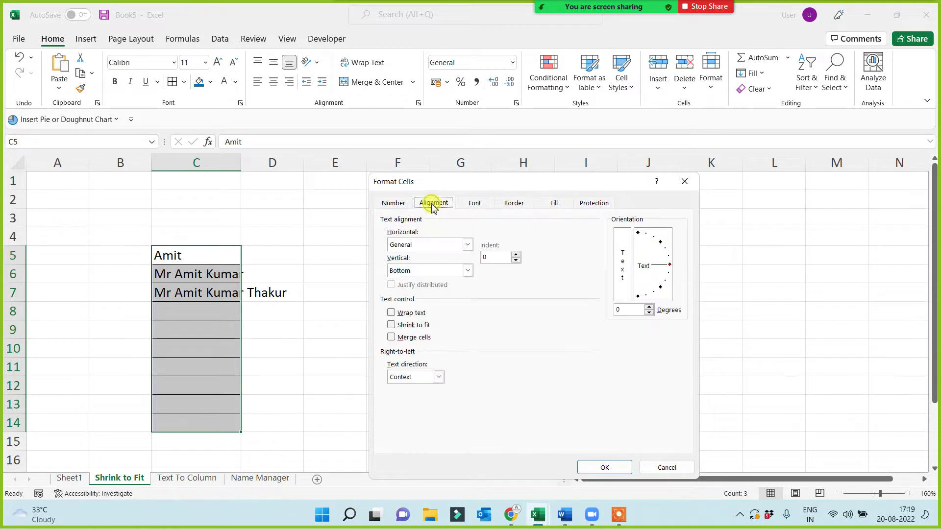
{"action": "left_click", "coordinate": [391, 325]}
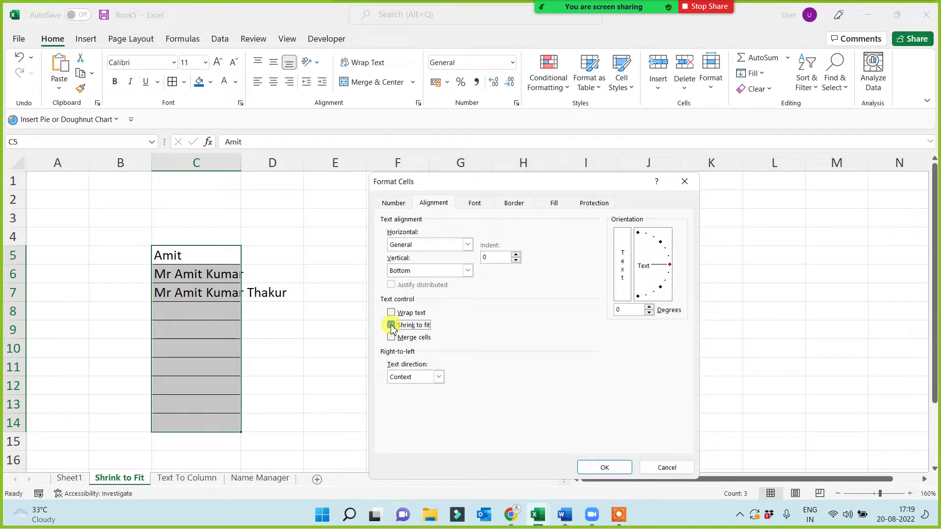
- Apply Shrink to Fit to C5:C14 and enter three progressively longer versions of a person's name in C9:C11
{"action": "left_click", "coordinate": [616, 468]}
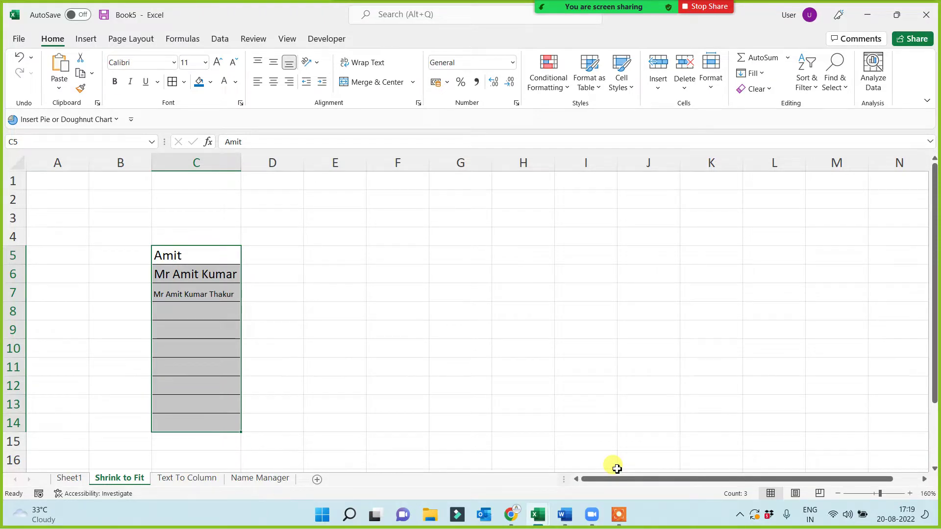
{"action": "left_click", "coordinate": [199, 316]}
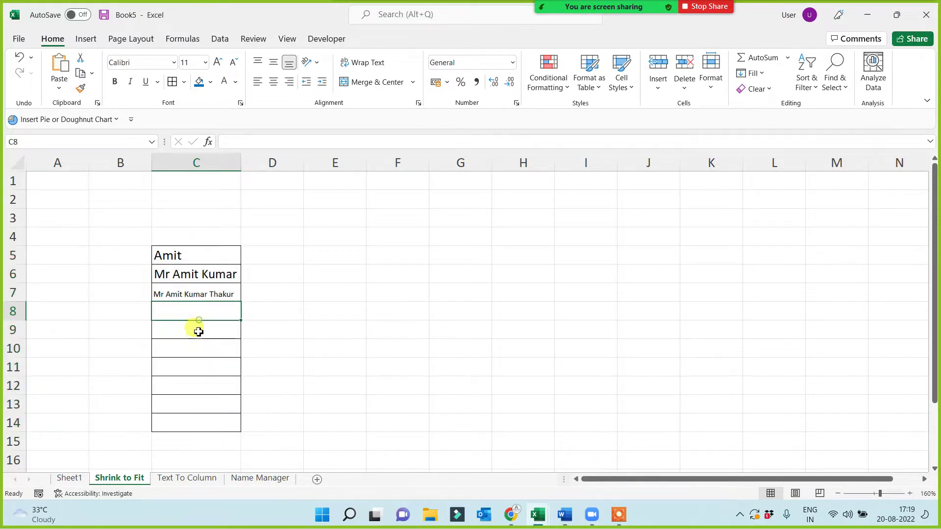
{"action": "left_click", "coordinate": [191, 332]}
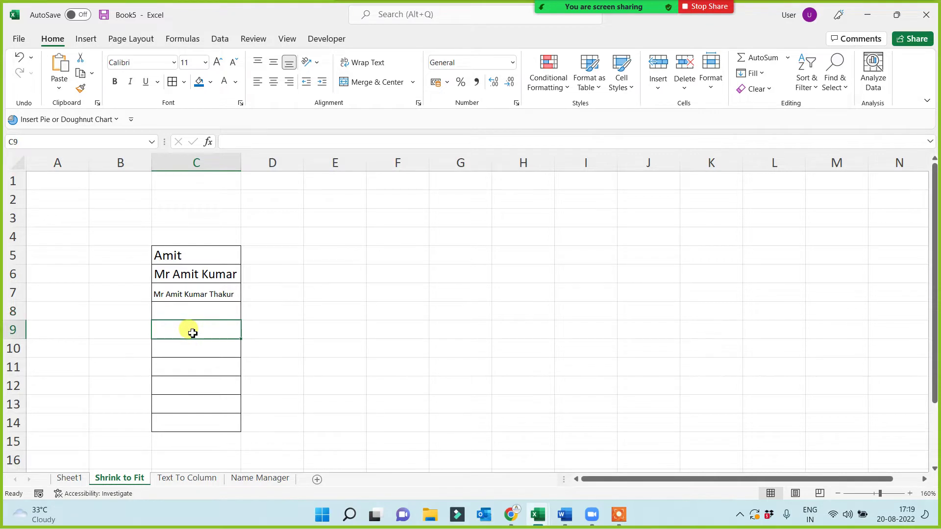
{"action": "type", "text": "Mr Brajesh"}
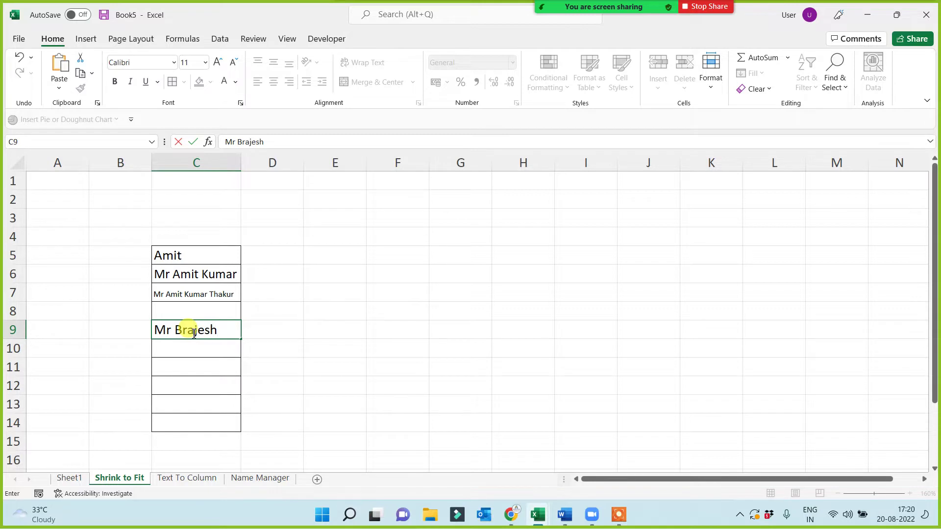
{"action": "key", "text": "Return"}
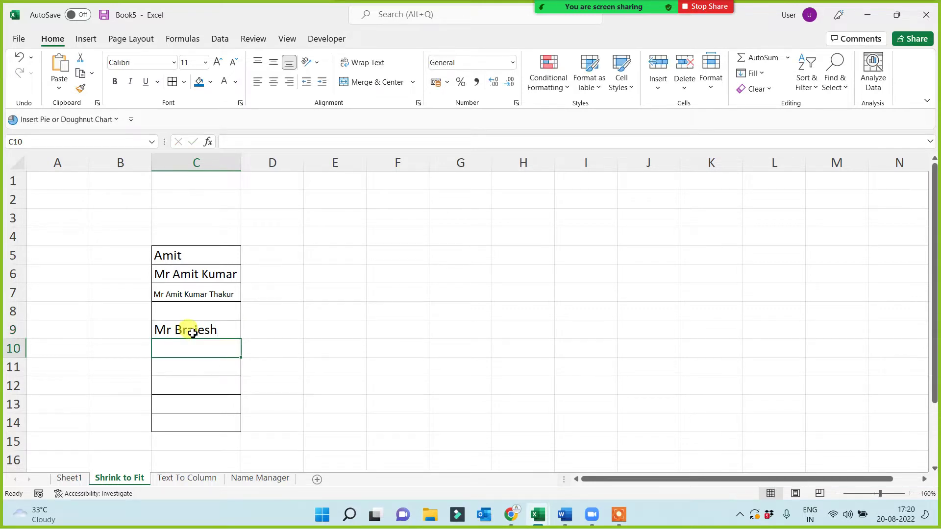
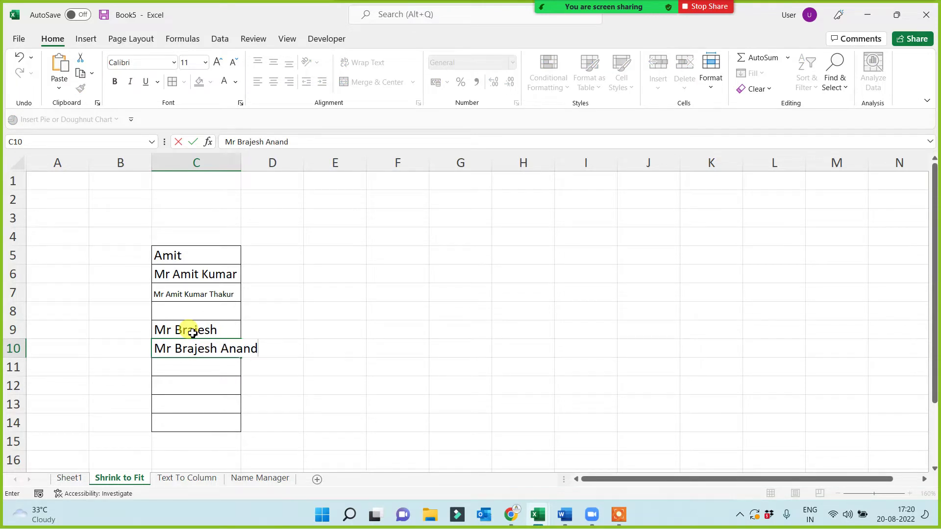
{"action": "key", "text": "Return"}
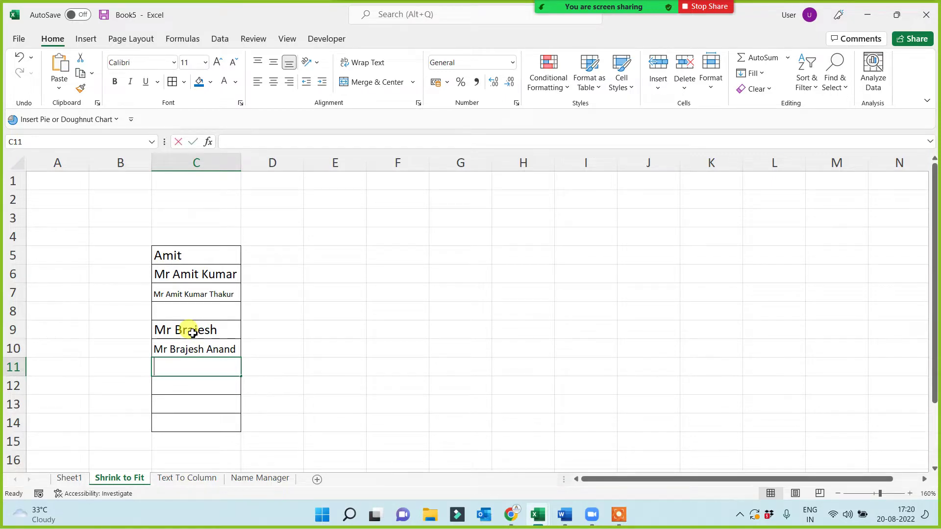
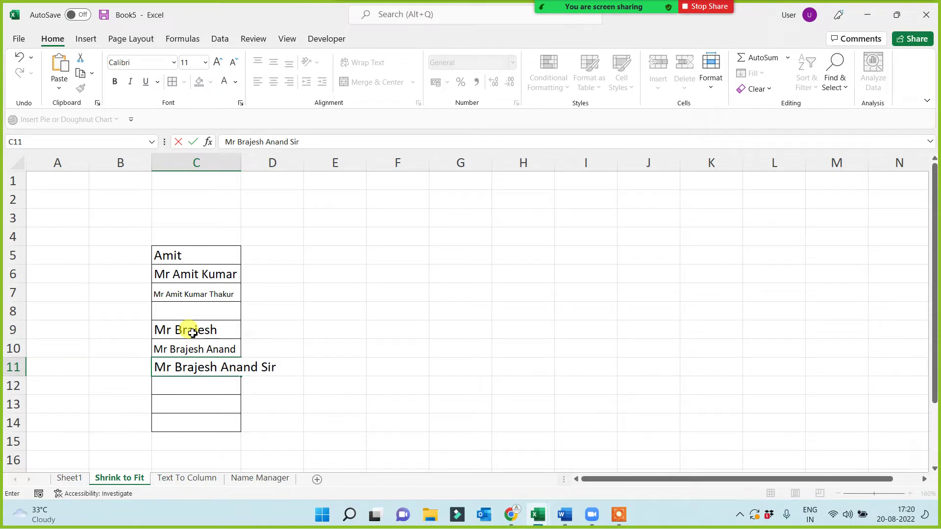
{"action": "key", "text": "Return"}
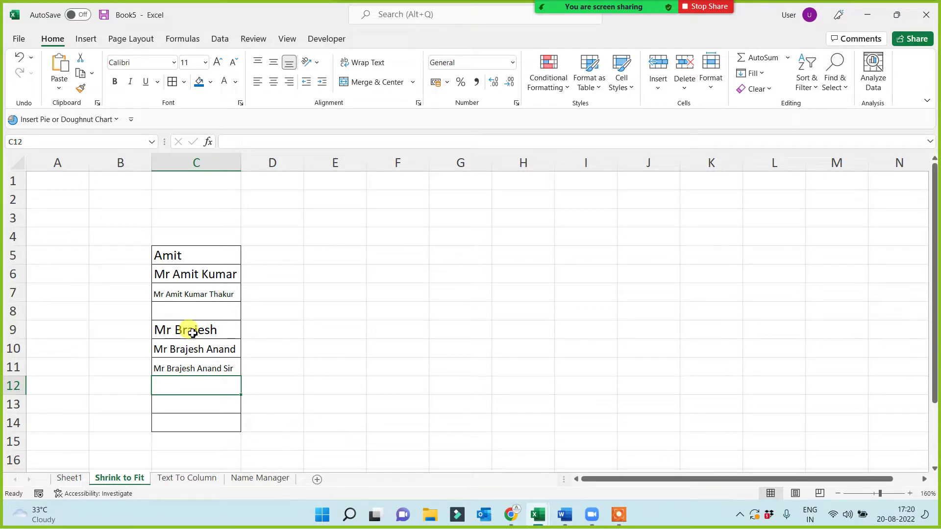
- Select the names in C5:C7 to check they fit, then deselect them
{"action": "left_click_drag", "start_coordinate": [206, 256], "coordinate": [207, 297]}
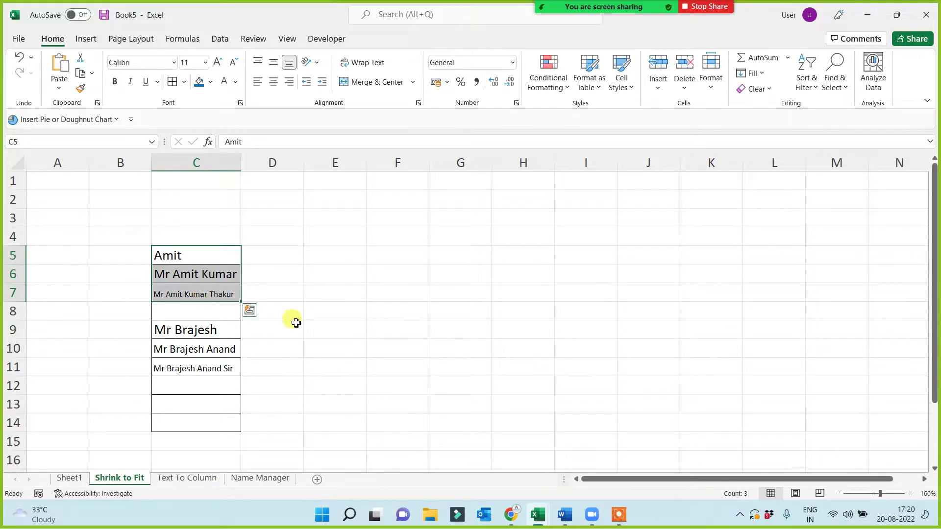
{"action": "left_click", "coordinate": [360, 349]}
{"action": "left_click", "coordinate": [619, 521]}
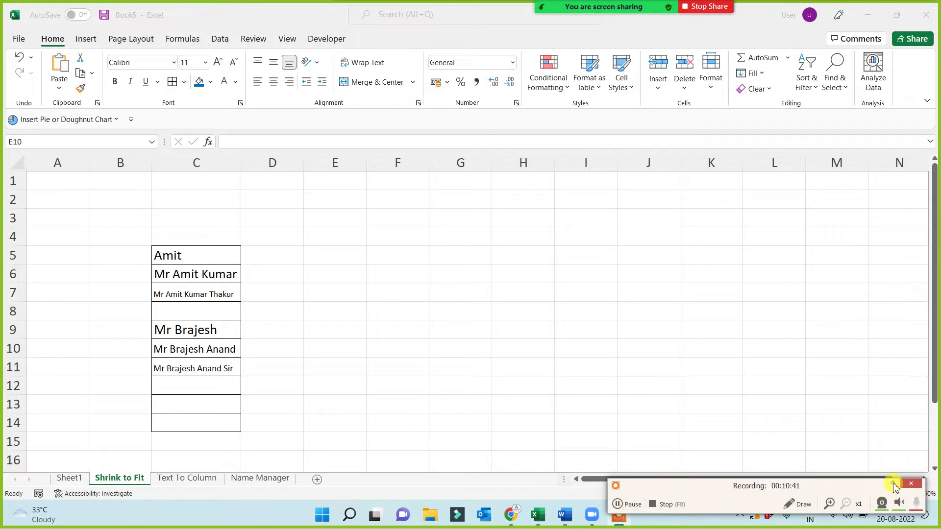
{"action": "left_click", "coordinate": [911, 484]}
{"action": "left_click", "coordinate": [331, 317]}
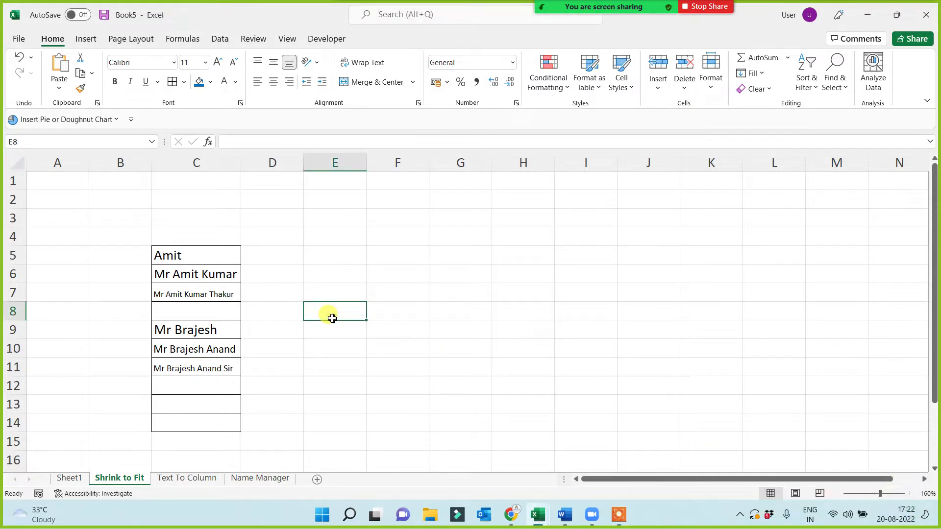
- On Sheet1, copy A1's red formatting onto the Format as a Table topic in A8
{"action": "left_click", "coordinate": [70, 482]}
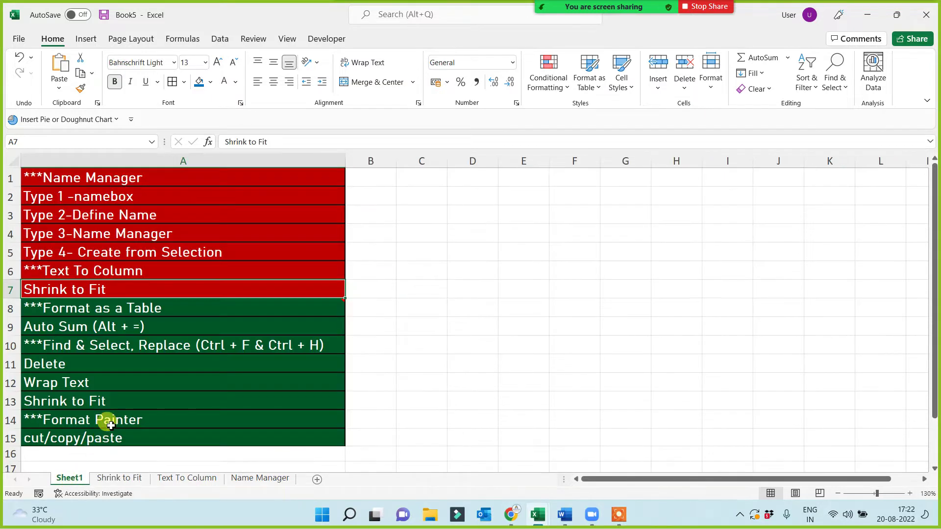
{"action": "left_click", "coordinate": [131, 308]}
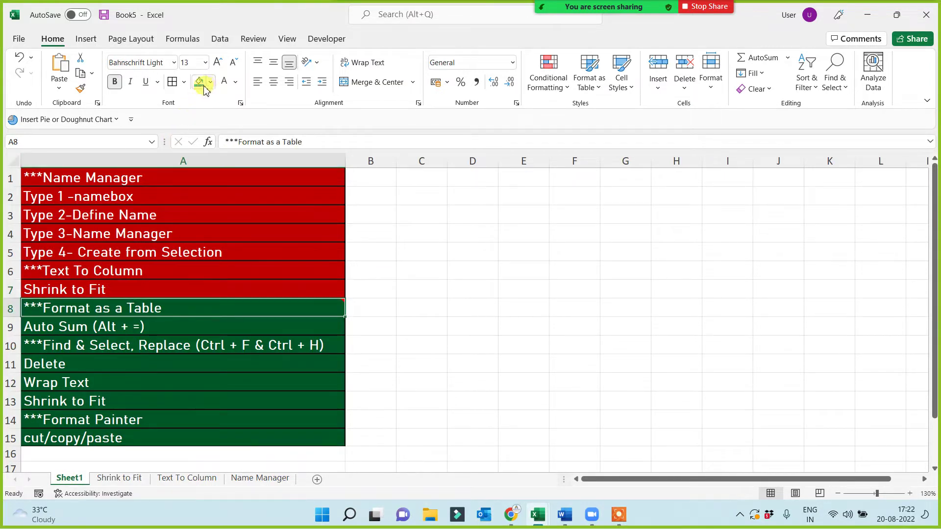
{"action": "left_click", "coordinate": [142, 184]}
{"action": "left_click", "coordinate": [81, 89]}
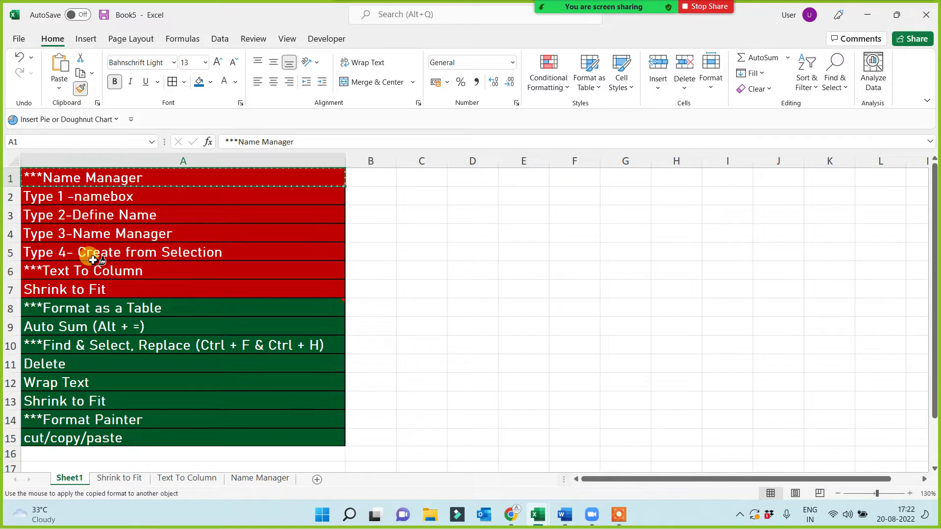
{"action": "left_click", "coordinate": [93, 314]}
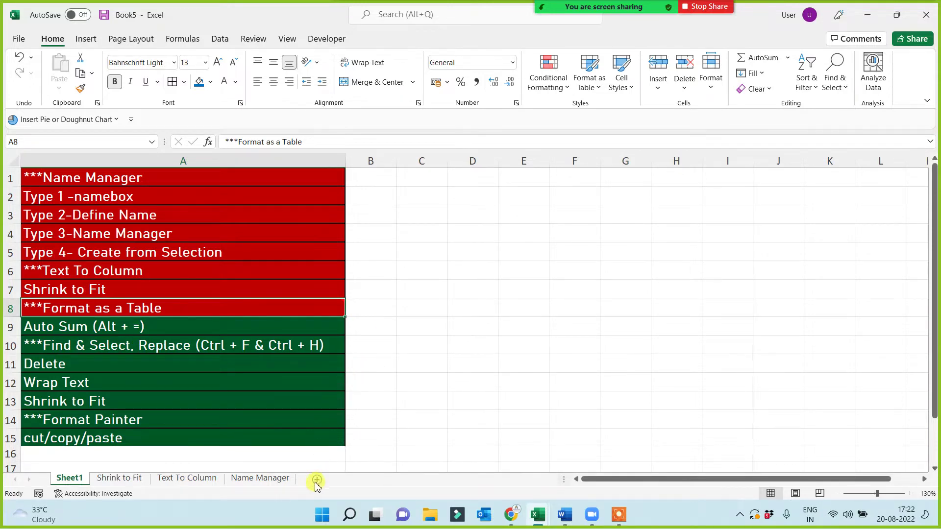
- Add a new sheet and copy the weekday sales table B2:H13 from the Name Manager sheet
{"action": "left_click", "coordinate": [317, 481]}
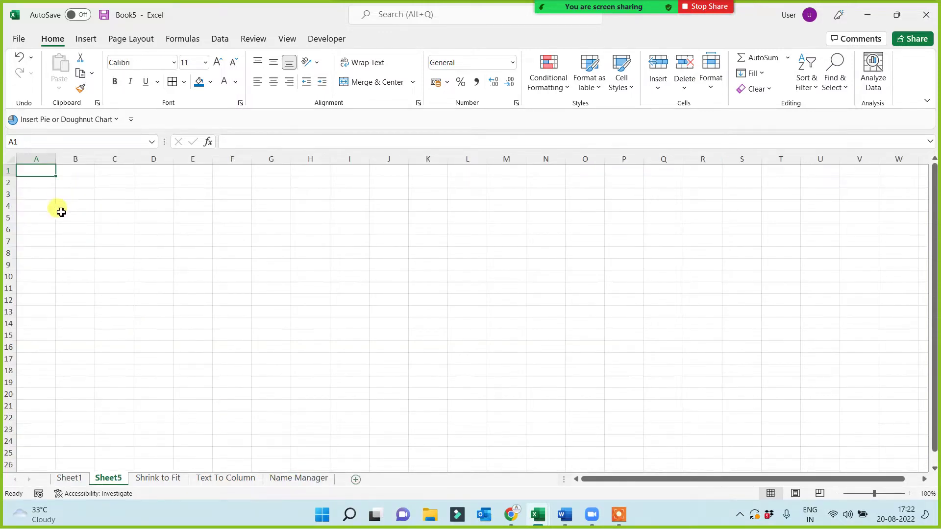
{"action": "left_click", "coordinate": [159, 480]}
{"action": "left_click", "coordinate": [223, 481]}
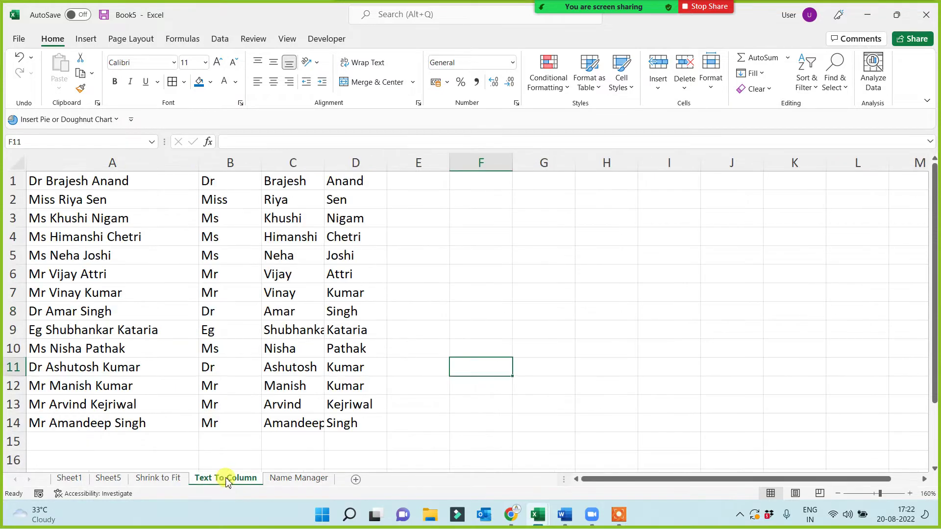
{"action": "left_click", "coordinate": [280, 480]}
{"action": "left_click_drag", "start_coordinate": [98, 197], "coordinate": [399, 375]}
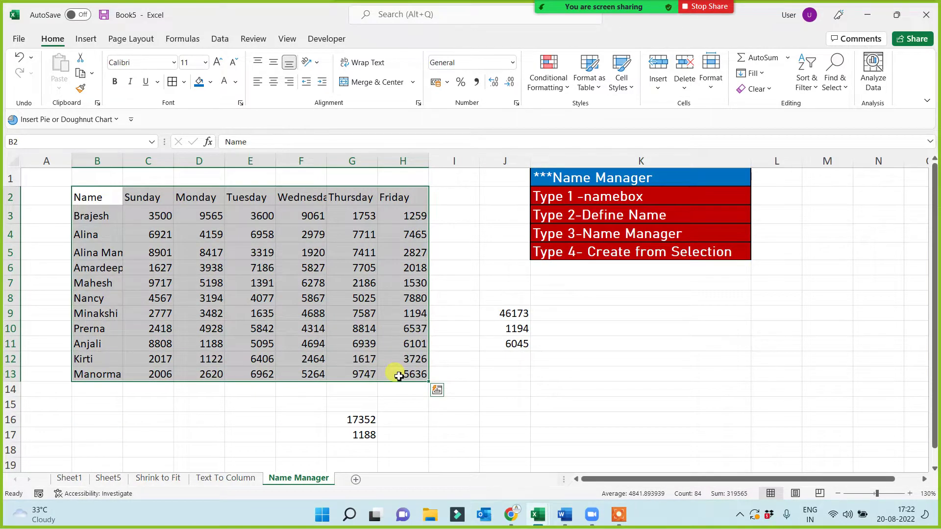
{"action": "key", "text": "ctrl+c"}
- Paste the sales table at A1 of two new sheets, Sheet6 and Sheet7
{"action": "left_click", "coordinate": [356, 479]}
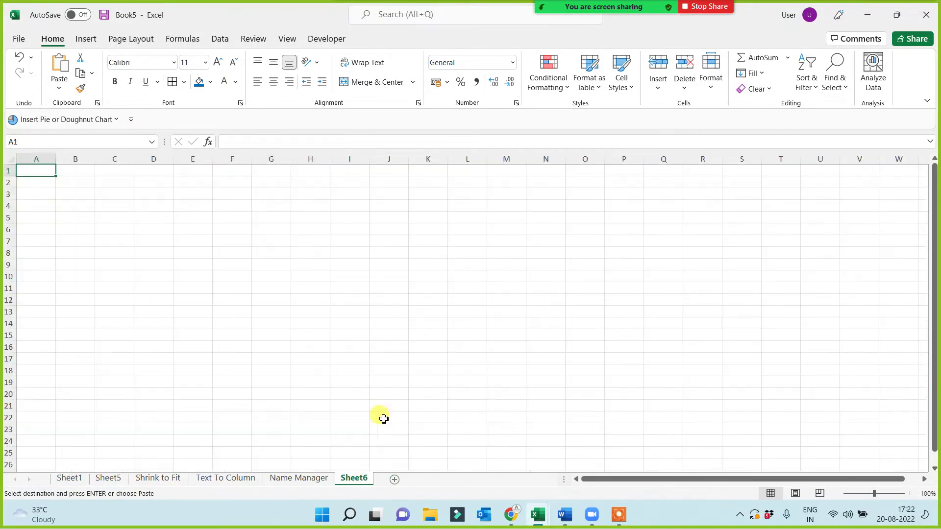
{"action": "key", "text": "ctrl+v"}
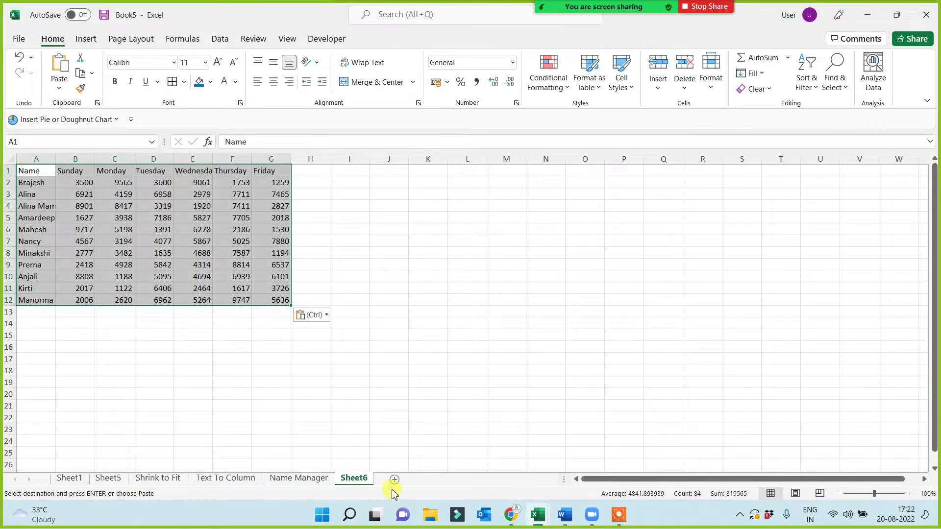
{"action": "left_click", "coordinate": [395, 480]}
{"action": "key", "text": "ctrl+v"}
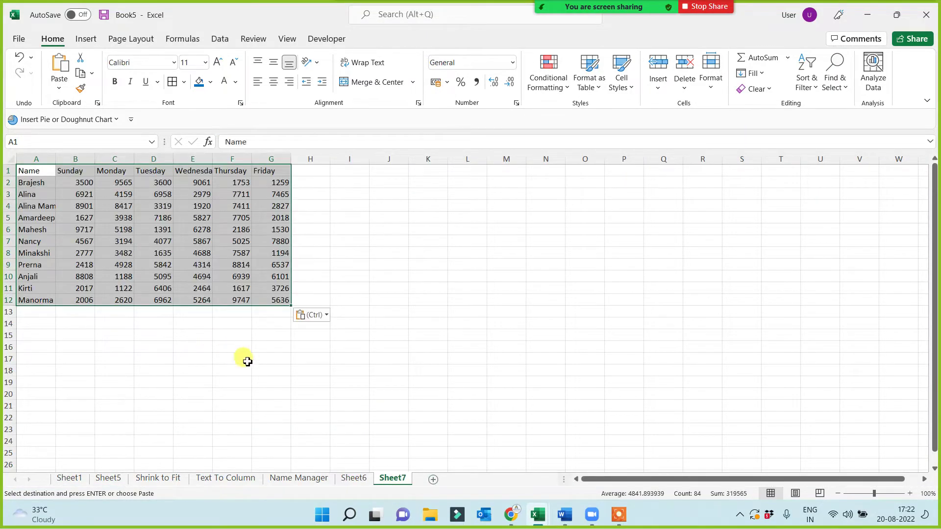
{"action": "scroll", "coordinate": [363, 374], "scroll_direction": "up", "scroll_amount": 4}
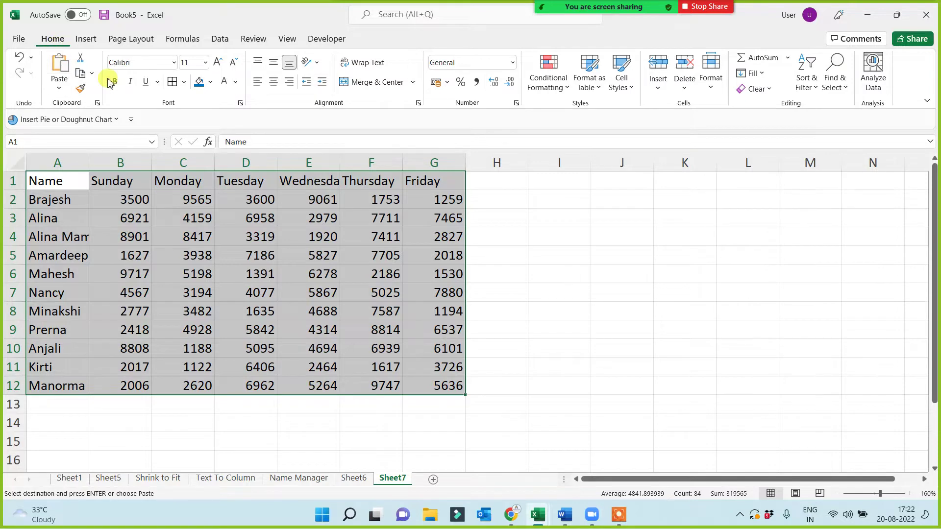
- Format Sheet7's sales data as a green Medium-style table with headers, then move to Sheet6
{"action": "left_click", "coordinate": [589, 81]}
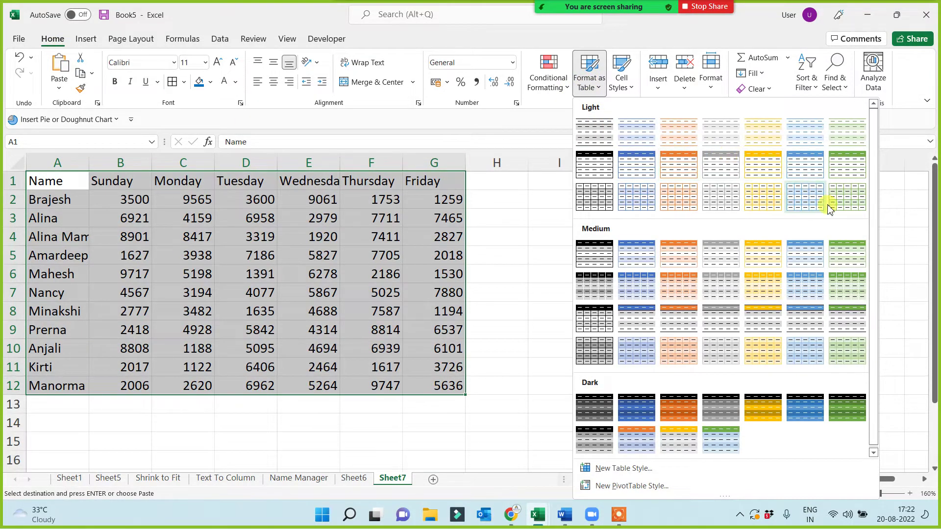
{"action": "left_click", "coordinate": [841, 287]}
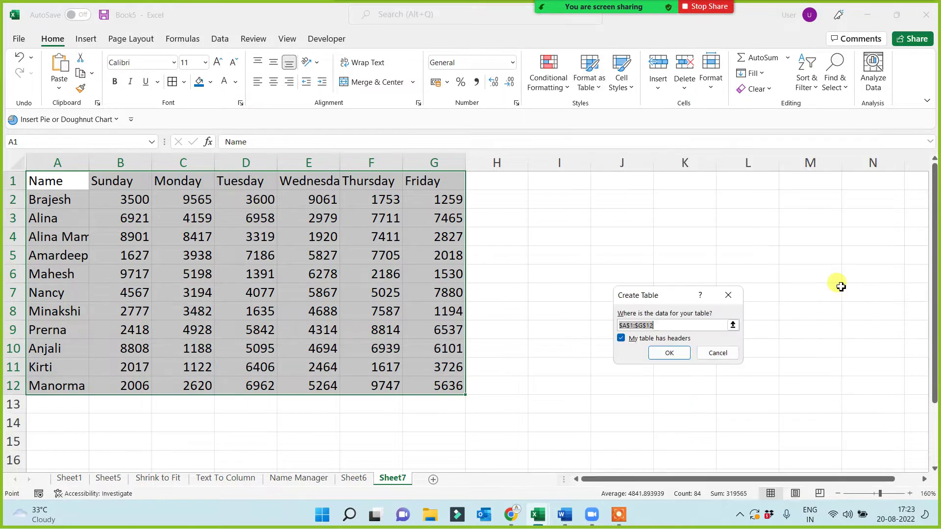
{"action": "left_click", "coordinate": [679, 353]}
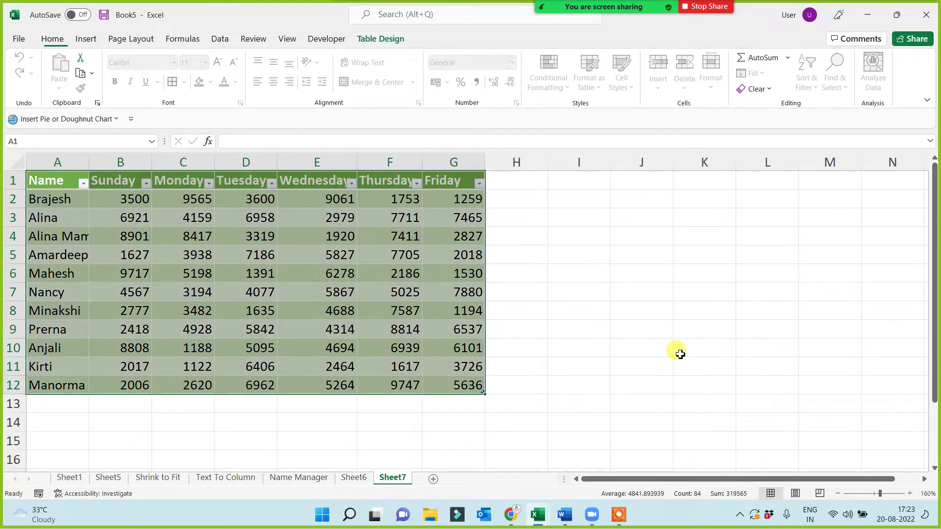
{"action": "left_click", "coordinate": [596, 324]}
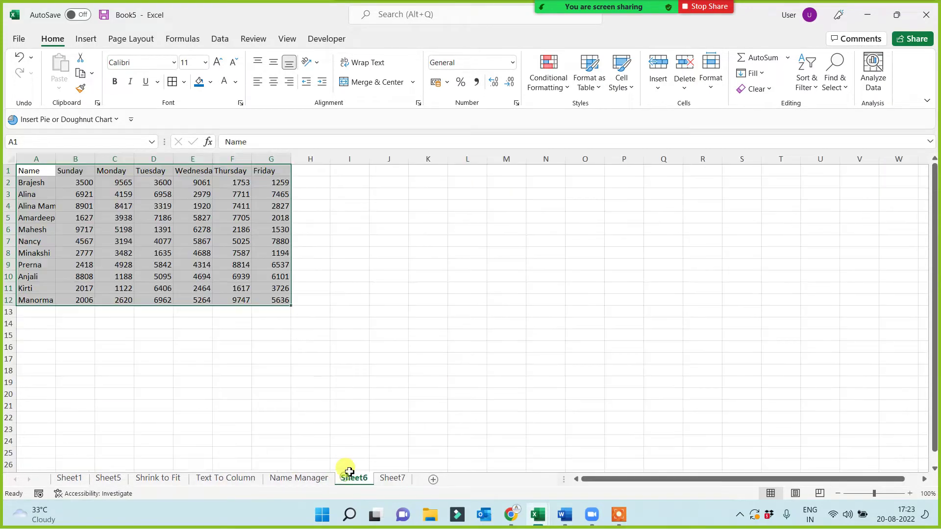
{"action": "left_click", "coordinate": [349, 473]}
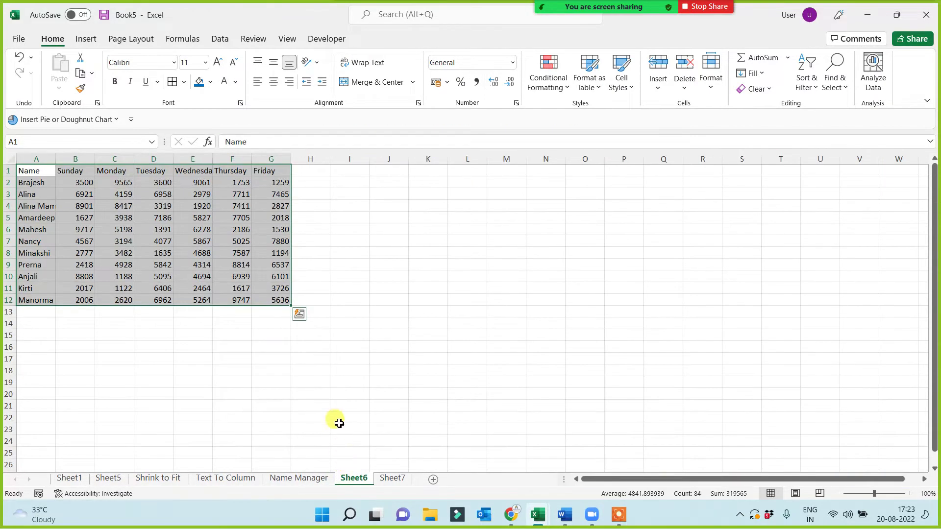
{"action": "scroll", "coordinate": [353, 384], "scroll_direction": "up", "scroll_amount": 3, "text": "ctrl"}
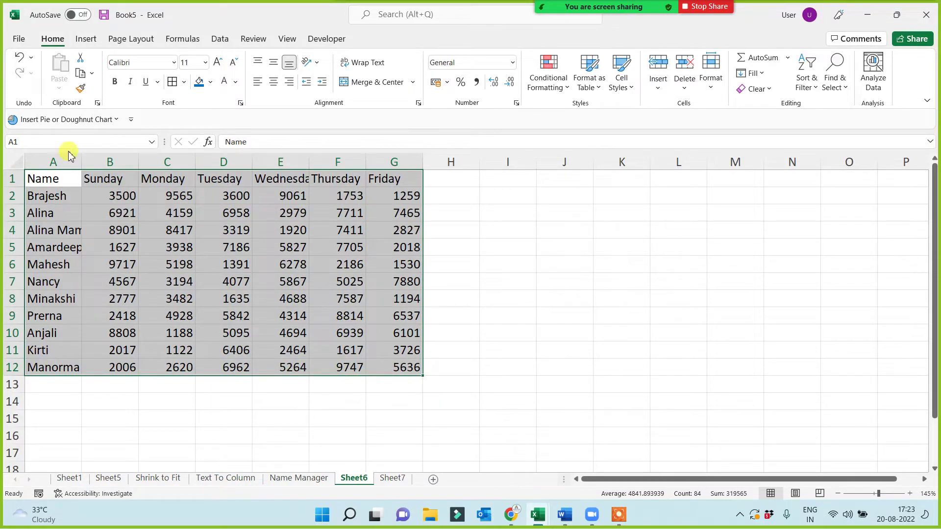
- Insert a table on Sheet6's sales data and give it the blue banded style
{"action": "left_click", "coordinate": [83, 40]}
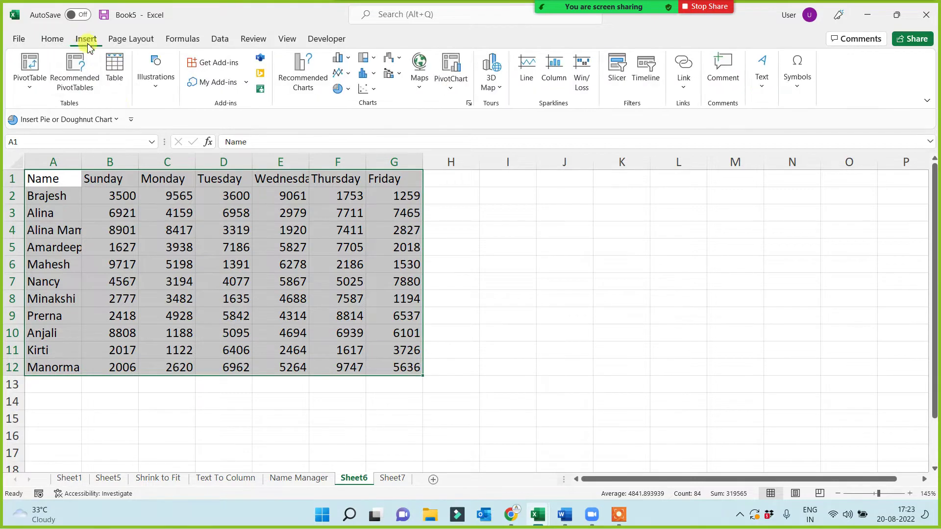
{"action": "left_click", "coordinate": [117, 68]}
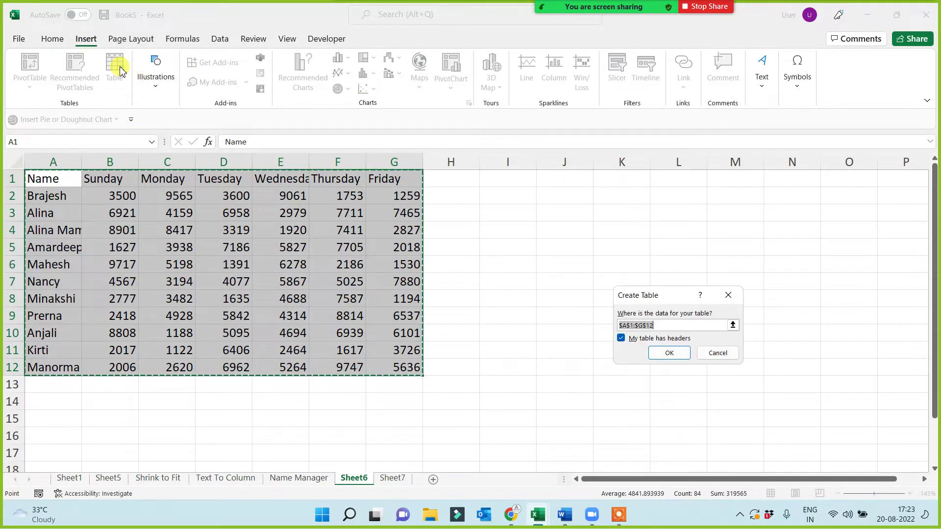
{"action": "left_click", "coordinate": [671, 354]}
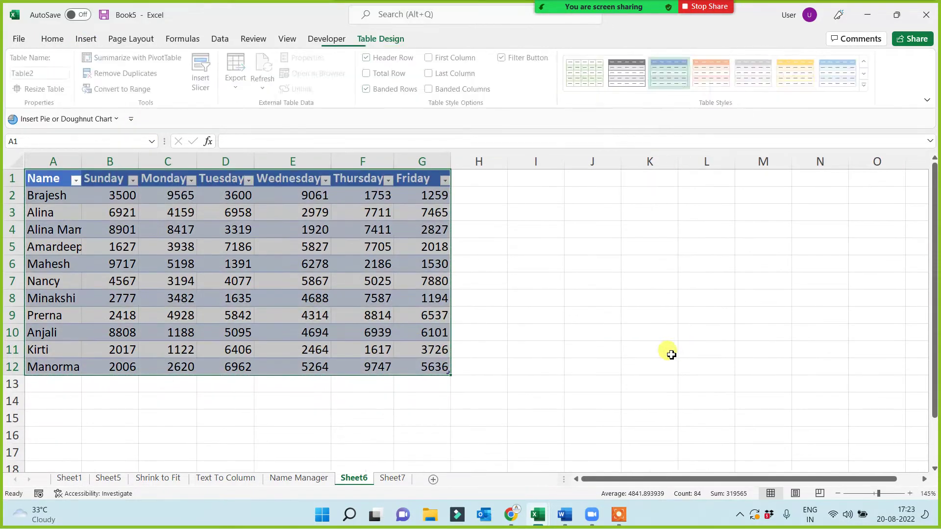
{"action": "left_click", "coordinate": [797, 77]}
{"action": "left_click", "coordinate": [669, 79]}
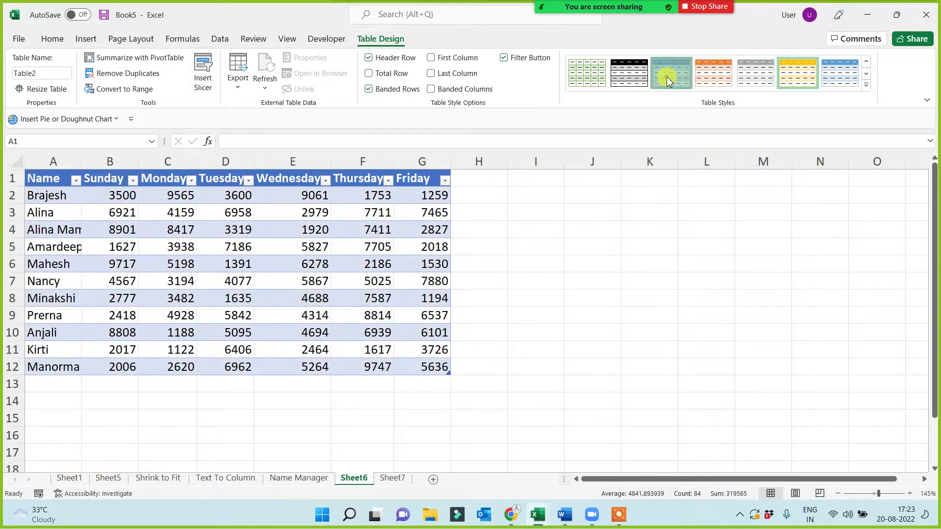
- Turn the Name Manager sheet's B2:H13 data into a table with headers using Ctrl+T
{"action": "left_click", "coordinate": [387, 482]}
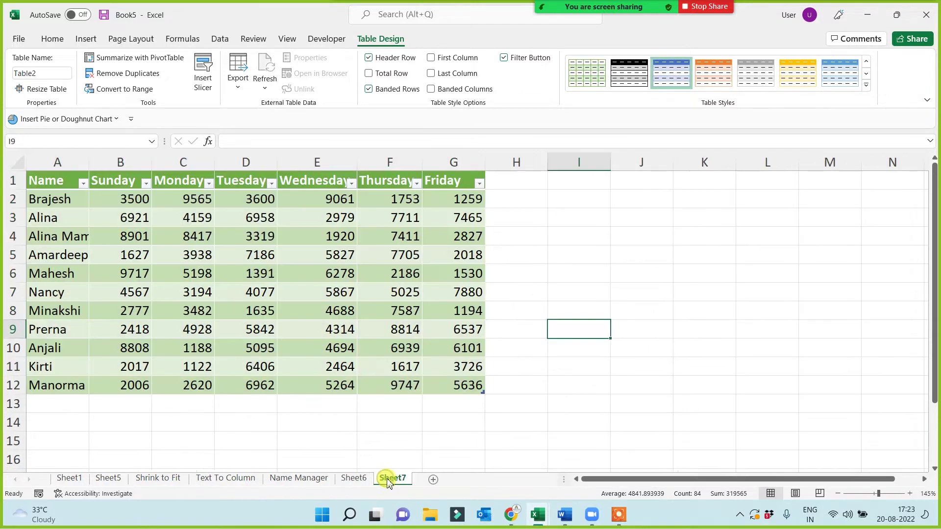
{"action": "left_click", "coordinate": [352, 479]}
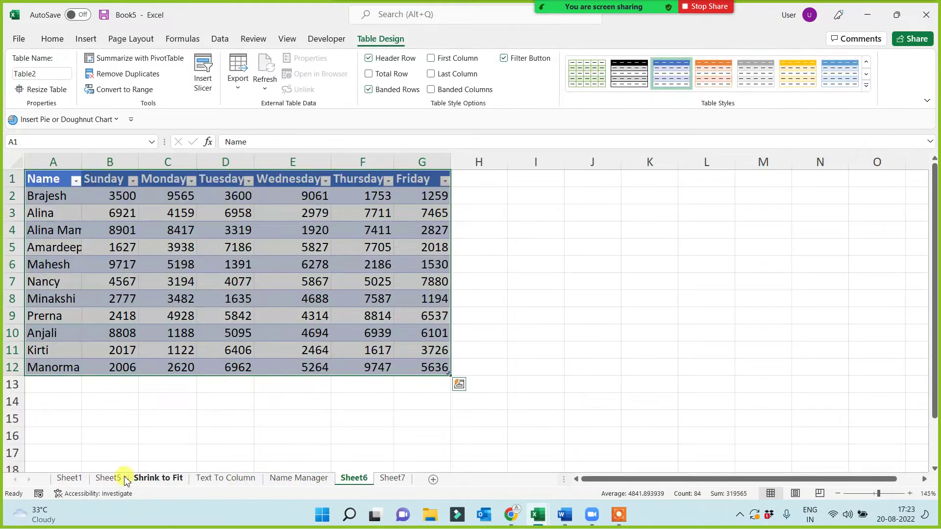
{"action": "left_click", "coordinate": [108, 479]}
{"action": "left_click", "coordinate": [357, 480]}
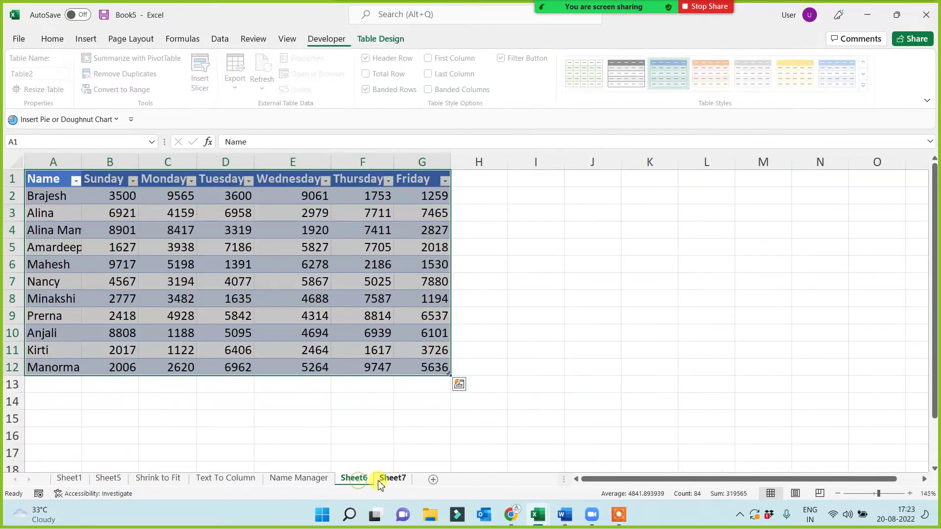
{"action": "left_click", "coordinate": [296, 480]}
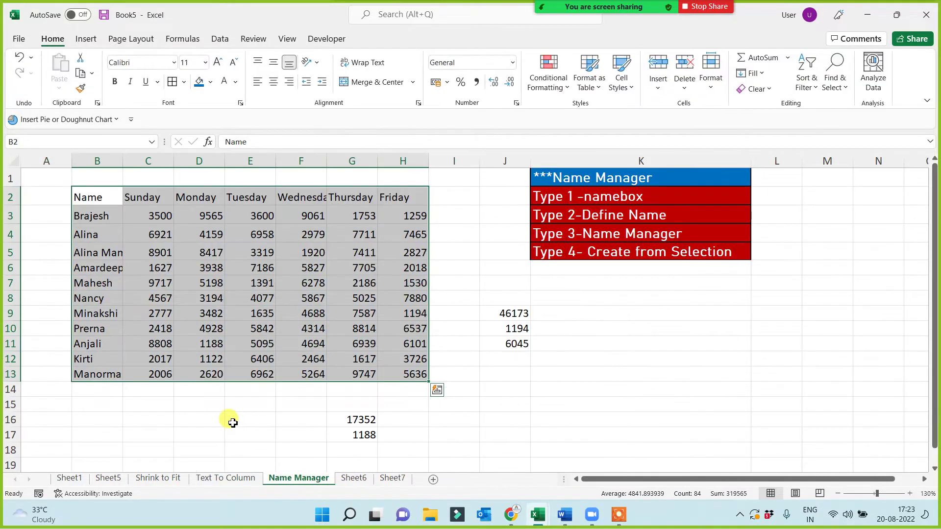
{"action": "key", "text": "ctrl+t"}
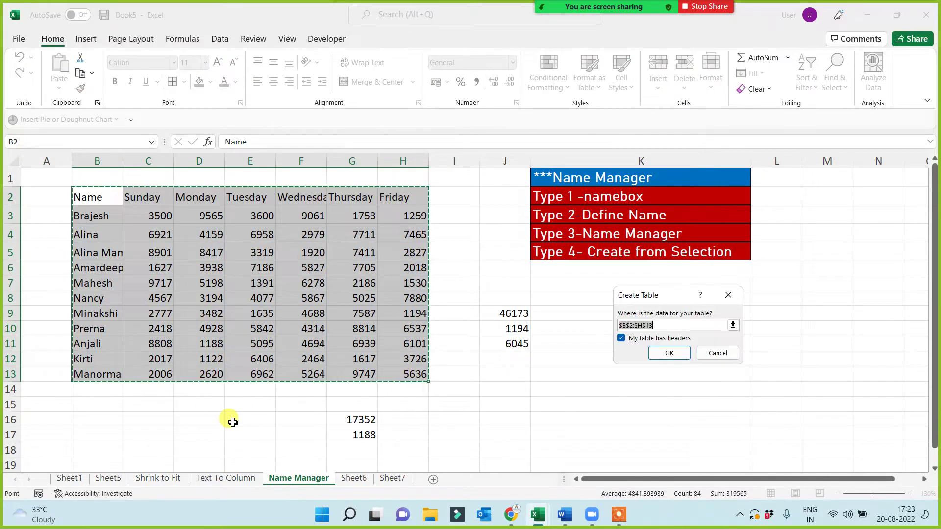
{"action": "left_click", "coordinate": [667, 355]}
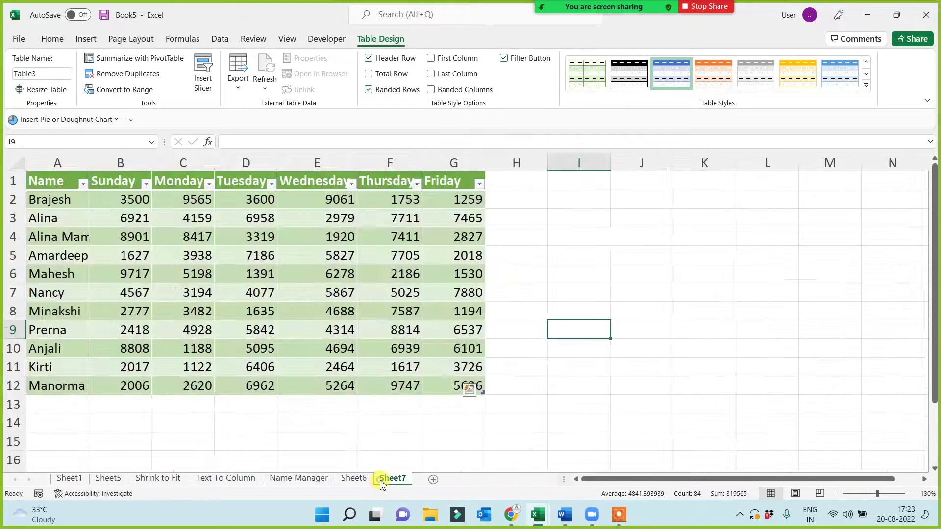
{"action": "left_click", "coordinate": [391, 478]}
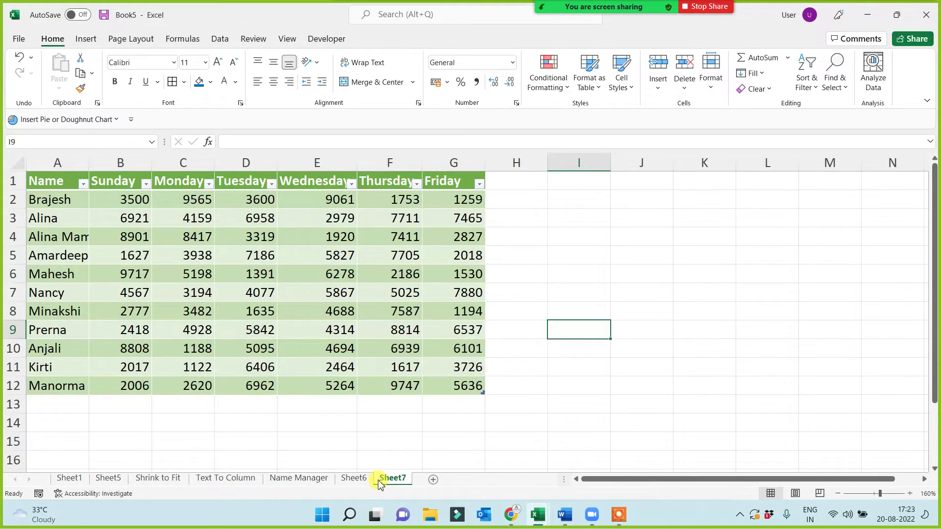
- Rename the Sheet7 tab to 'Table'
{"action": "double_click", "coordinate": [388, 479]}
{"action": "type", "text": "Table"}
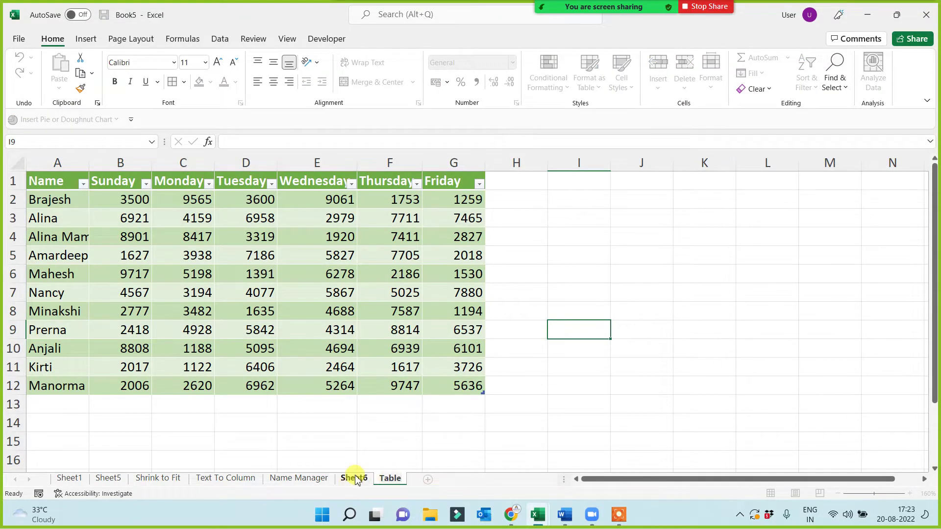
{"action": "left_click", "coordinate": [353, 479]}
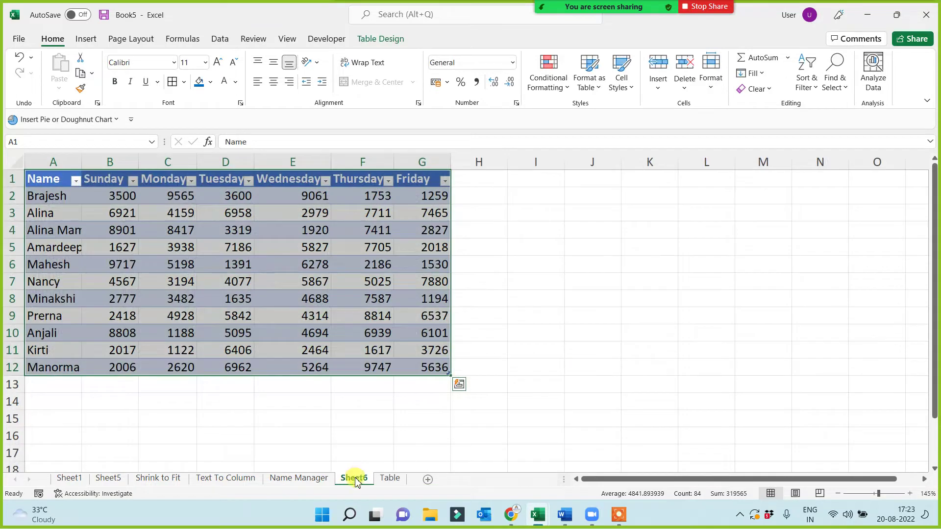
- Rename the Sheet6 tab to 'Format as Table'
{"action": "double_click", "coordinate": [357, 478]}
{"action": "type", "text": "Forma"}
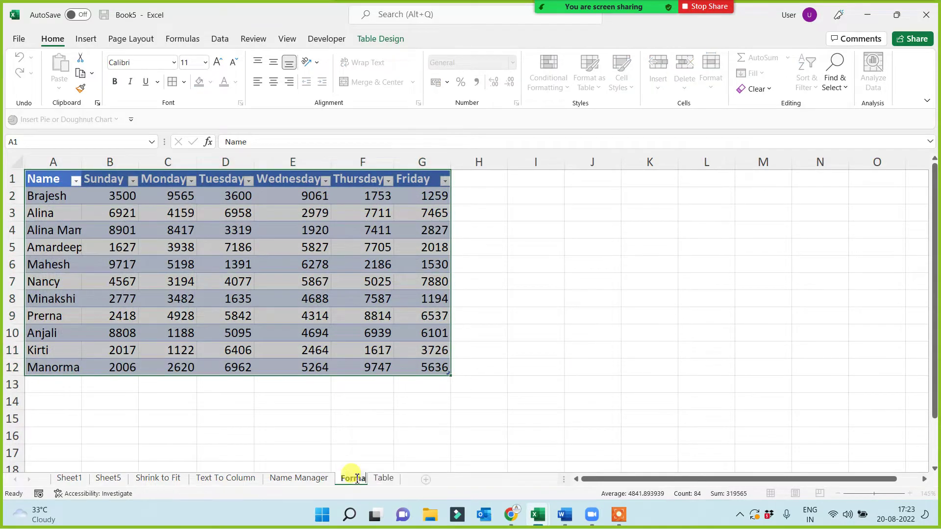
{"action": "type", "text": "t as Table"}
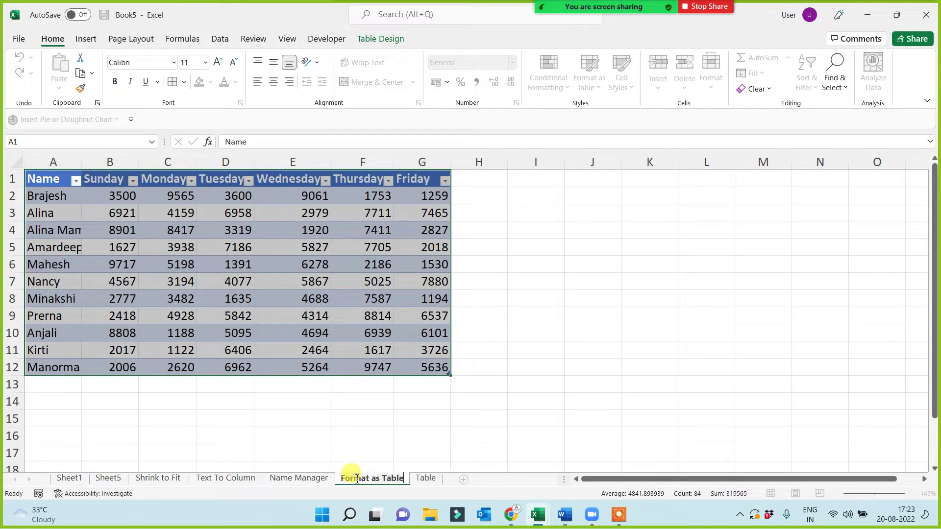
{"action": "left_click", "coordinate": [328, 438]}
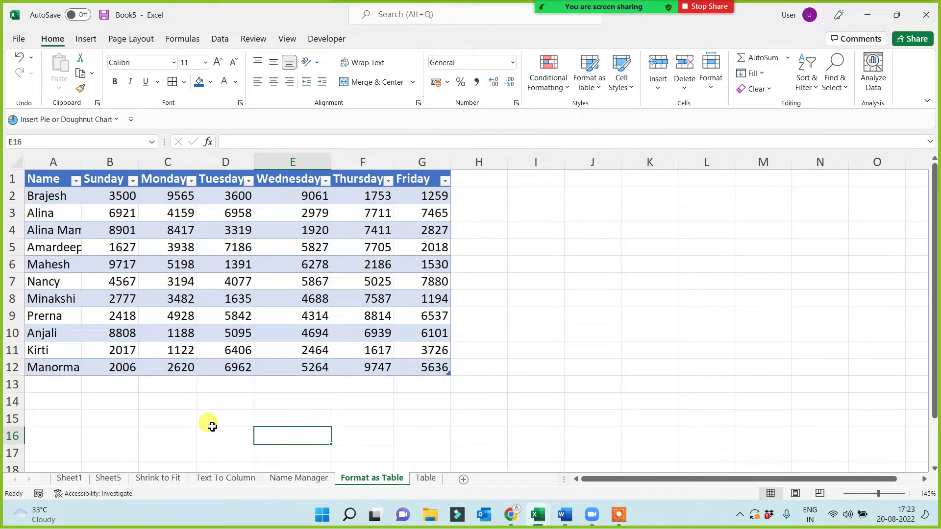
{"action": "left_click", "coordinate": [528, 22]}
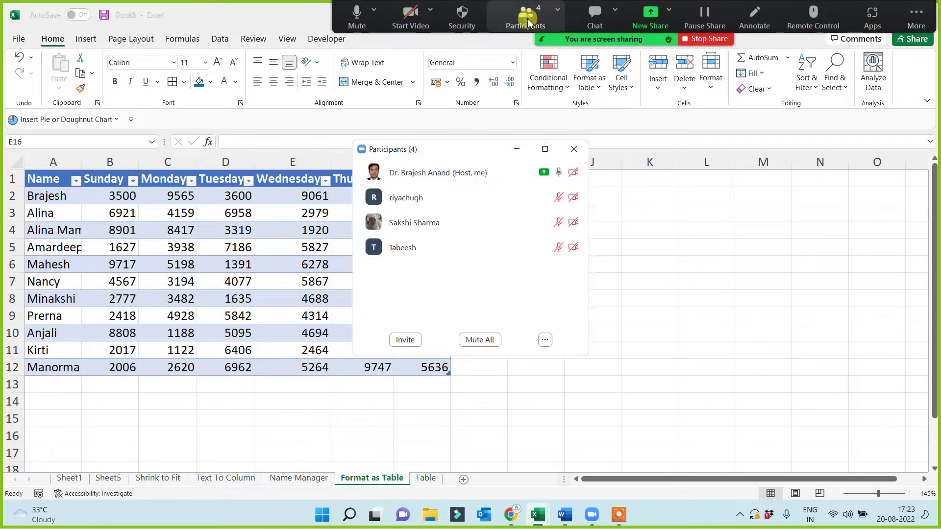
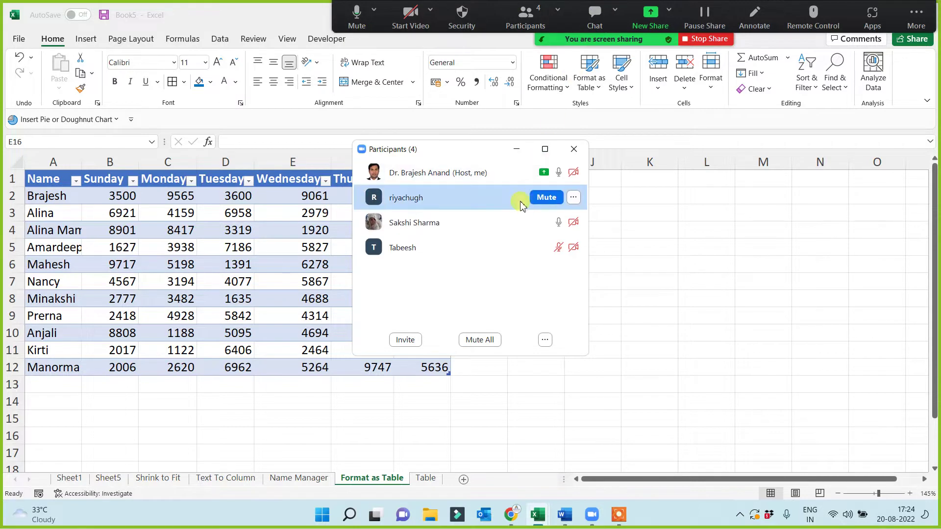
- Select the weekday table's header row and switch Data > Filter off to remove the dropdown arrows
{"action": "left_click", "coordinate": [517, 150]}
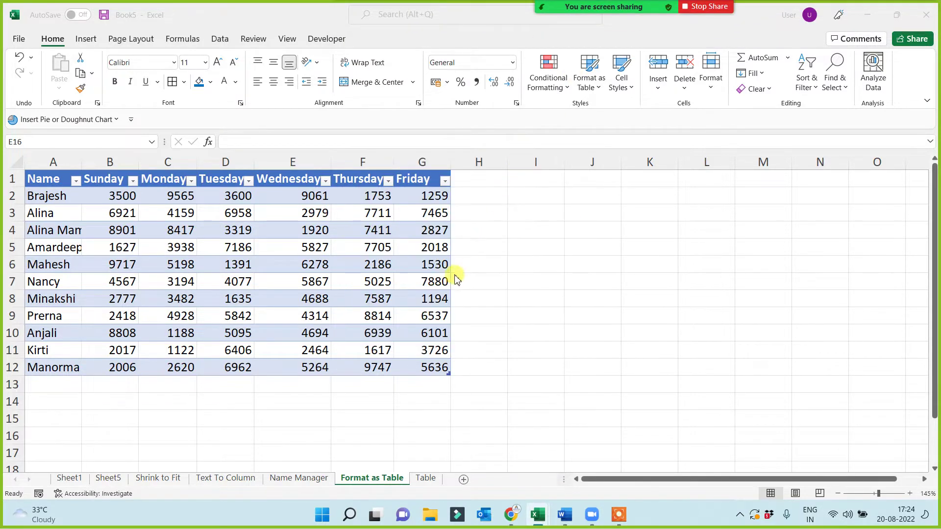
{"action": "left_click", "coordinate": [317, 417]}
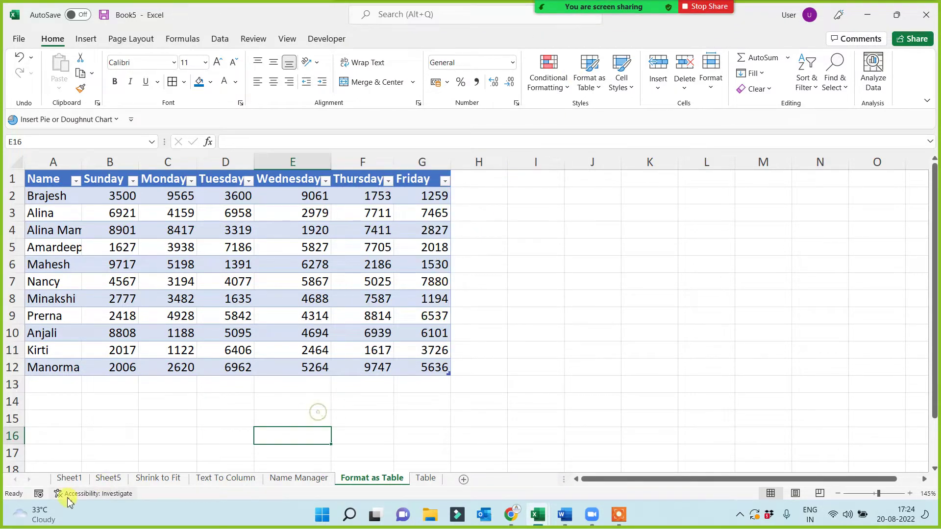
{"action": "left_click", "coordinate": [237, 418]}
{"action": "left_click", "coordinate": [424, 414]}
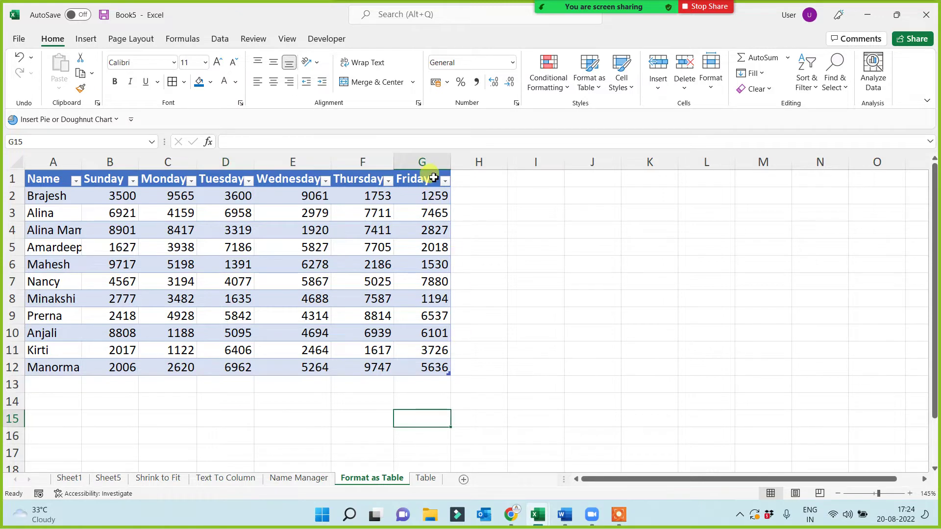
{"action": "left_click_drag", "start_coordinate": [47, 181], "coordinate": [426, 181]}
{"action": "left_click", "coordinate": [221, 39]}
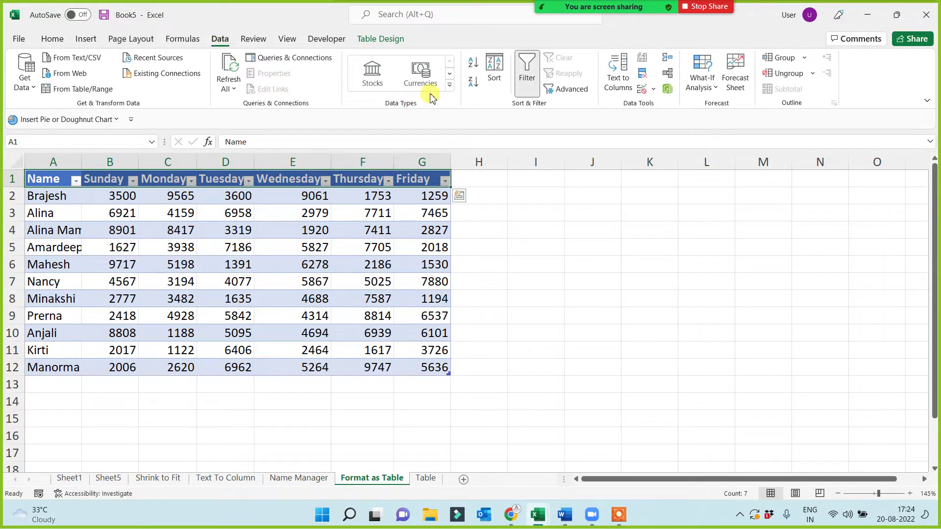
{"action": "left_click", "coordinate": [532, 73]}
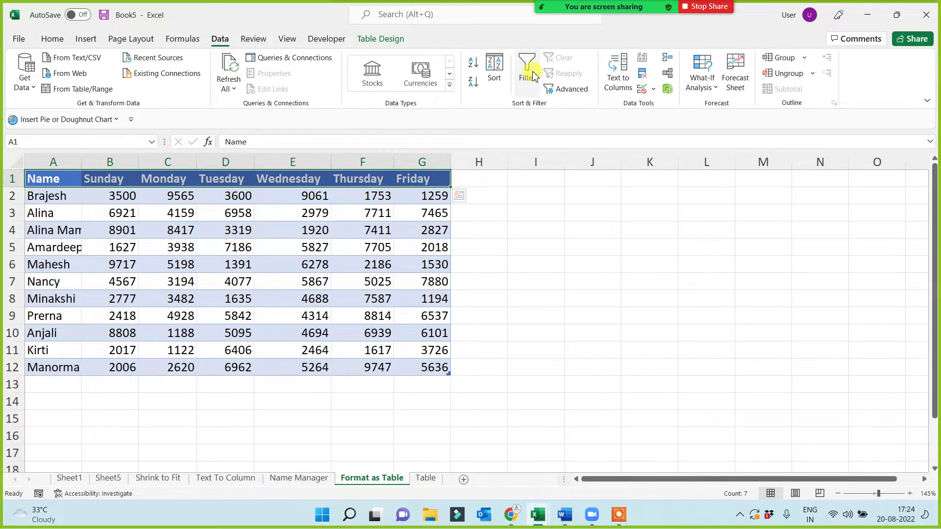
{"action": "left_click", "coordinate": [532, 75]}
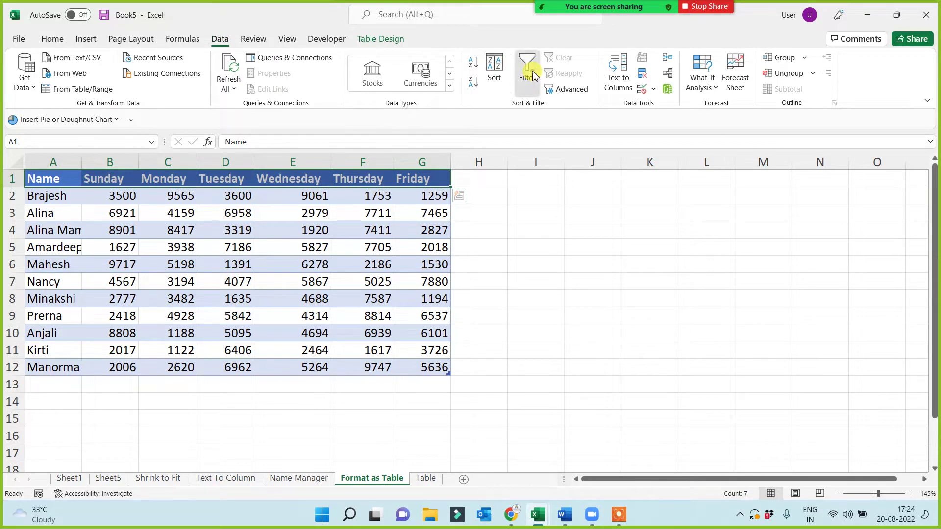
{"action": "left_click", "coordinate": [533, 75]}
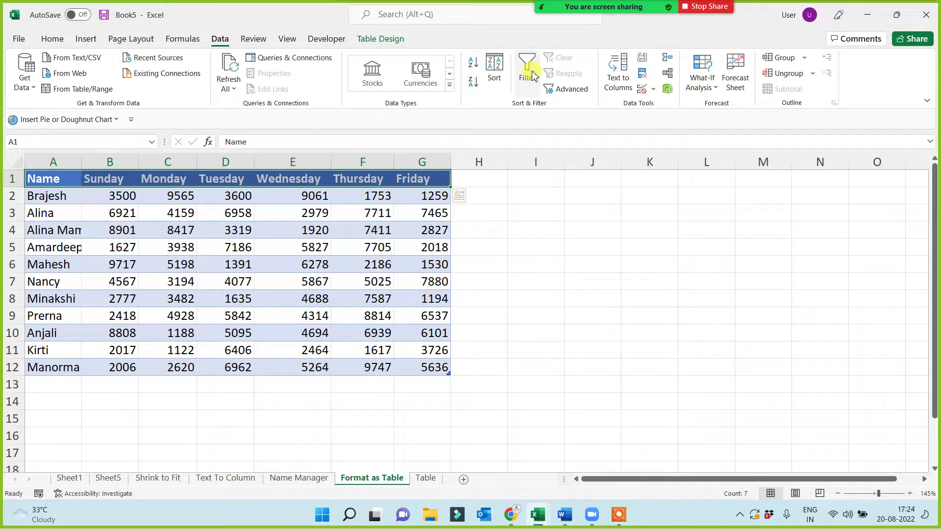
{"action": "left_click", "coordinate": [533, 75]}
{"action": "left_click", "coordinate": [533, 75]}
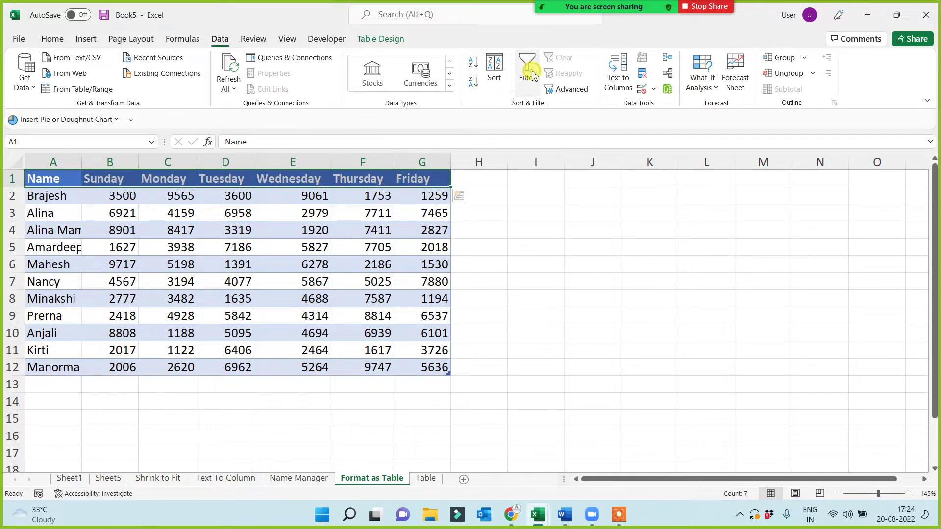
{"action": "left_click", "coordinate": [519, 249]}
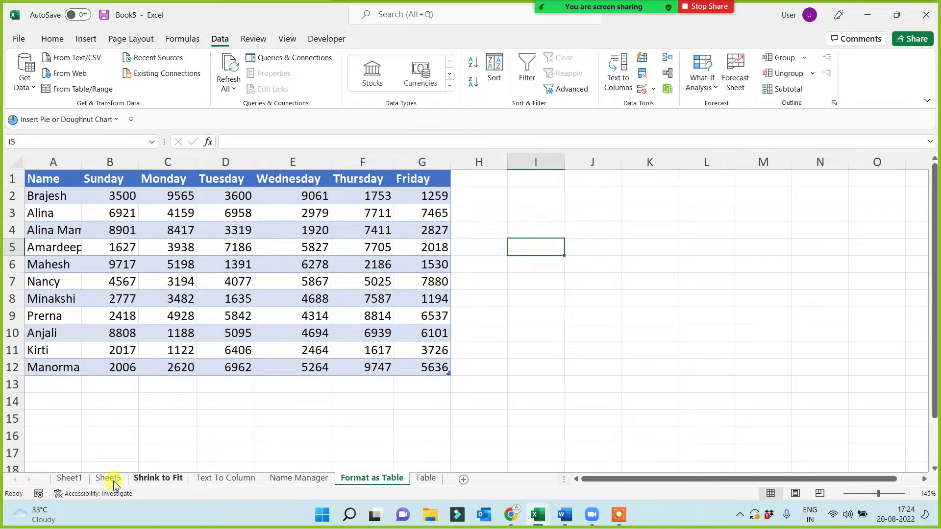
- Format-paint A8's red style onto Sheet1's Auto Sum entry in A9, then return to Format as Table
{"action": "left_click", "coordinate": [69, 478]}
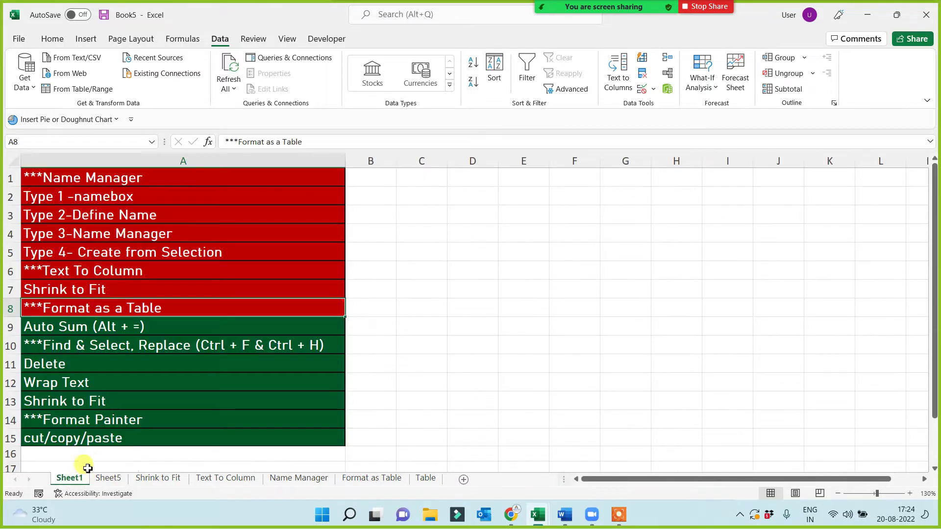
{"action": "left_click", "coordinate": [83, 325]}
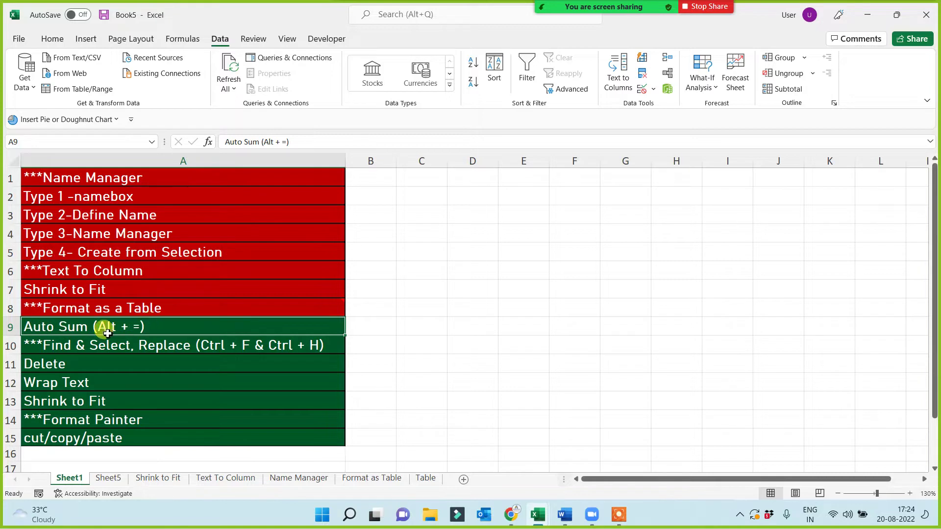
{"action": "left_click", "coordinate": [120, 309]}
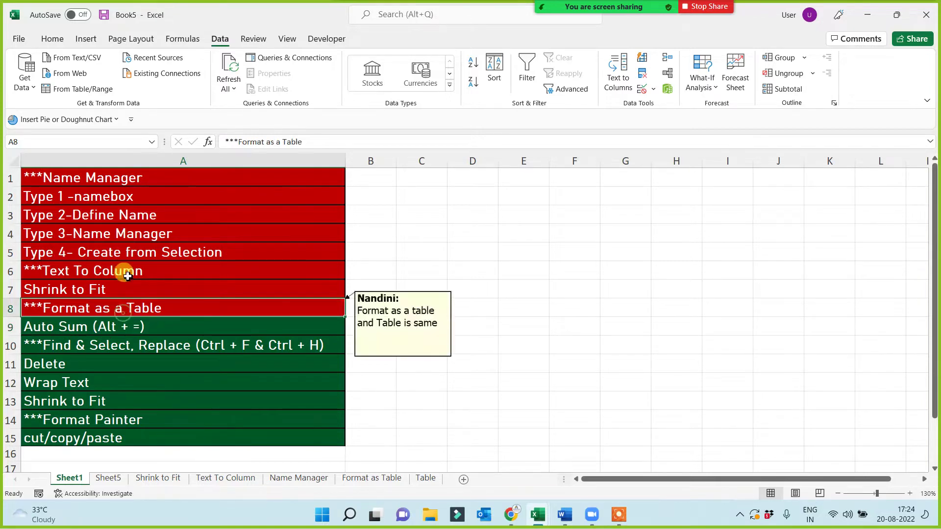
{"action": "left_click", "coordinate": [49, 38]}
{"action": "left_click", "coordinate": [81, 88]}
{"action": "left_click", "coordinate": [98, 327]}
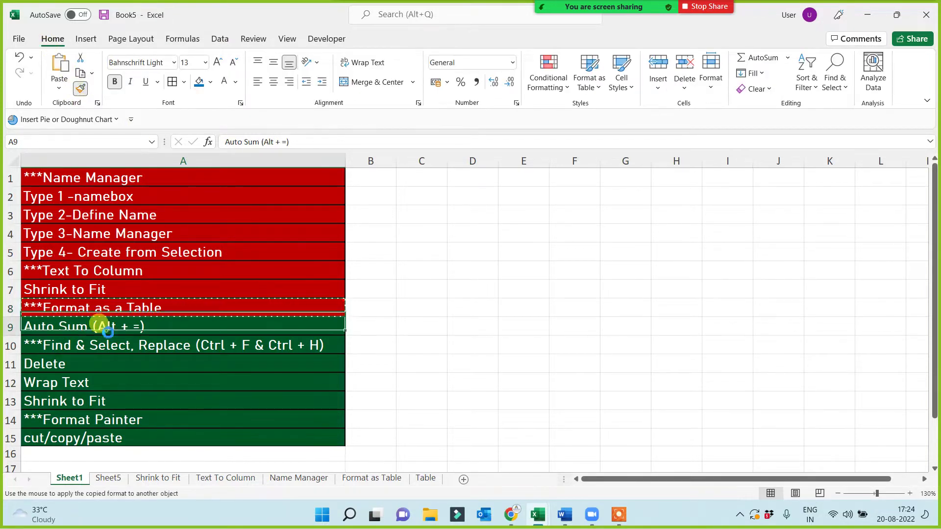
{"action": "left_click", "coordinate": [382, 483]}
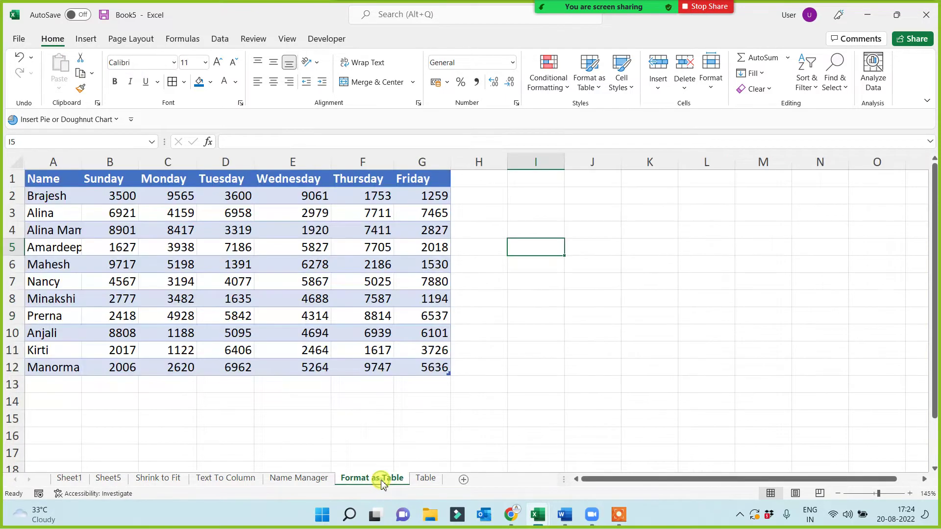
- AutoSum B13:G13 to total each weekday column, e.g. 53259 for Sunday and 66495 for Thursday
{"action": "left_click", "coordinate": [225, 418]}
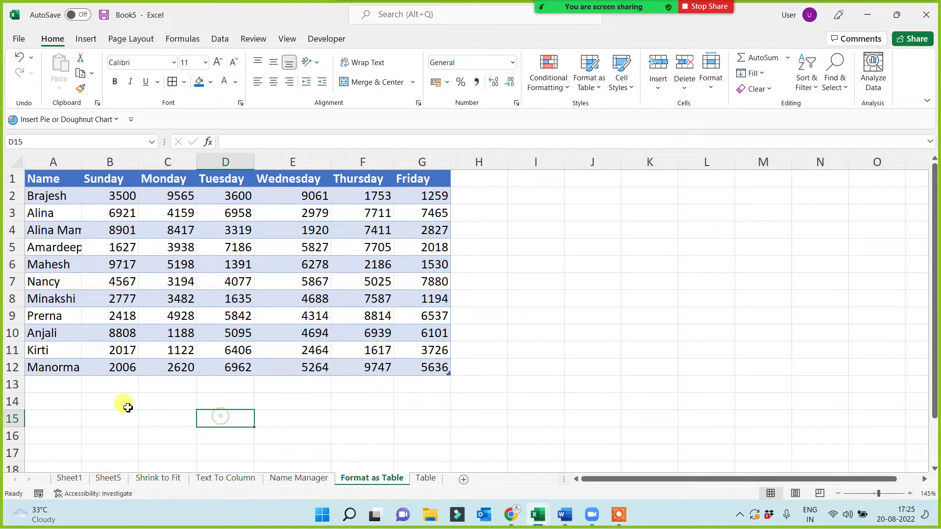
{"action": "left_click", "coordinate": [115, 385]}
{"action": "left_click_drag", "start_coordinate": [316, 391], "coordinate": [421, 386]}
{"action": "key", "text": "alt+equal"}
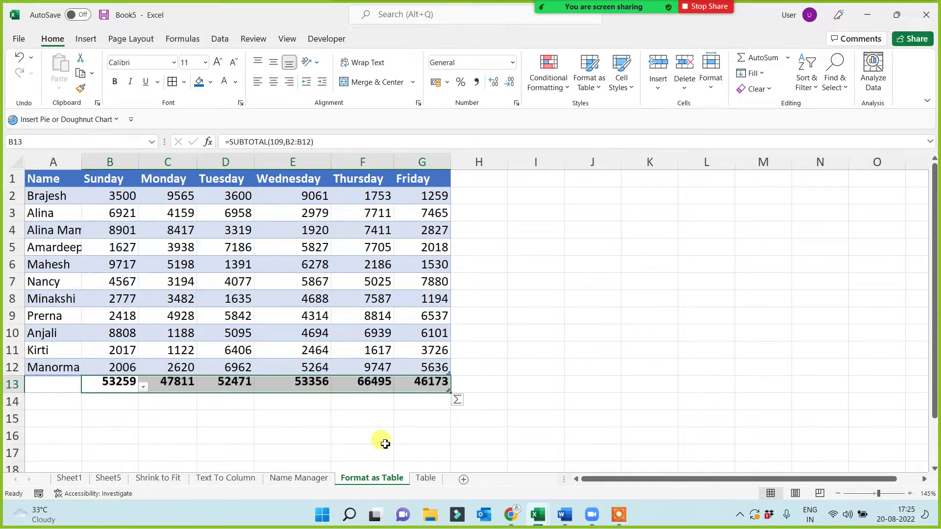
{"action": "left_click", "coordinate": [278, 435]}
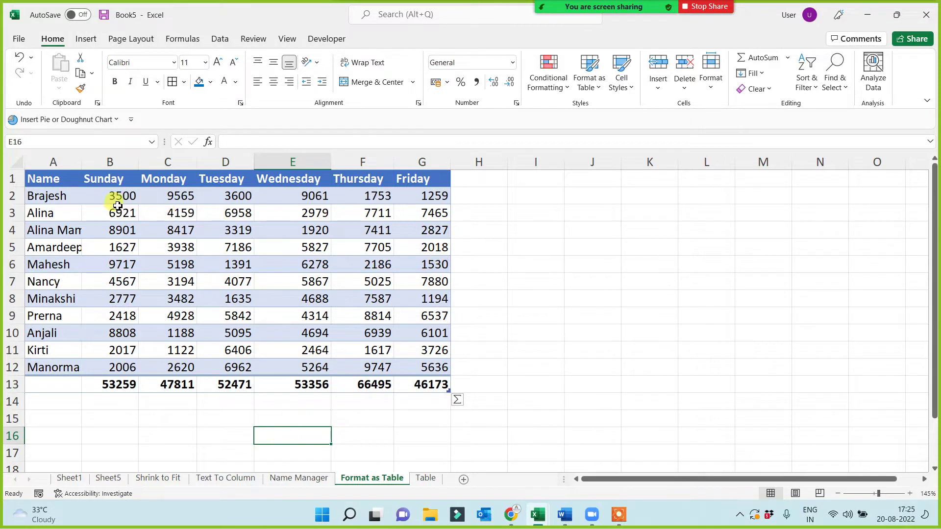
- Select the empty cells H2:H12 beside the table
{"action": "left_click_drag", "start_coordinate": [111, 179], "coordinate": [115, 385]}
{"action": "left_click", "coordinate": [44, 196]}
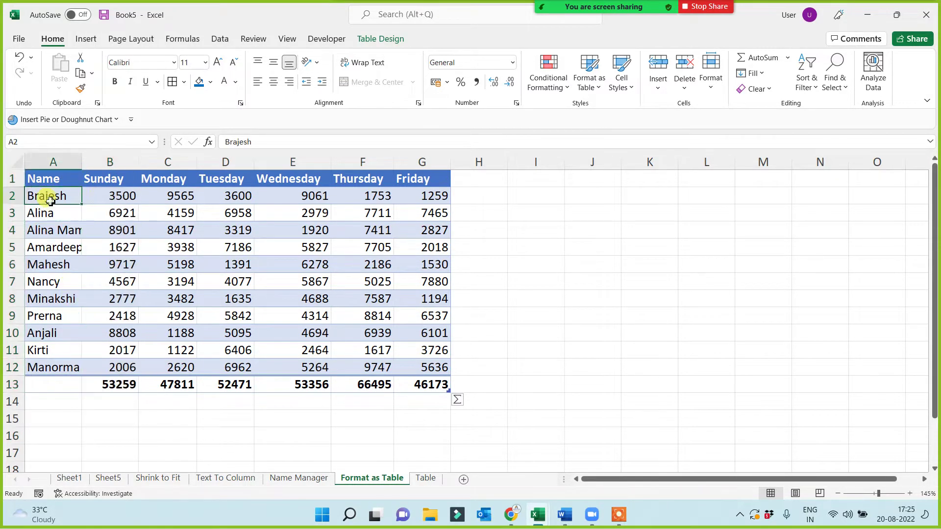
{"action": "left_click_drag", "start_coordinate": [468, 195], "coordinate": [478, 370]}
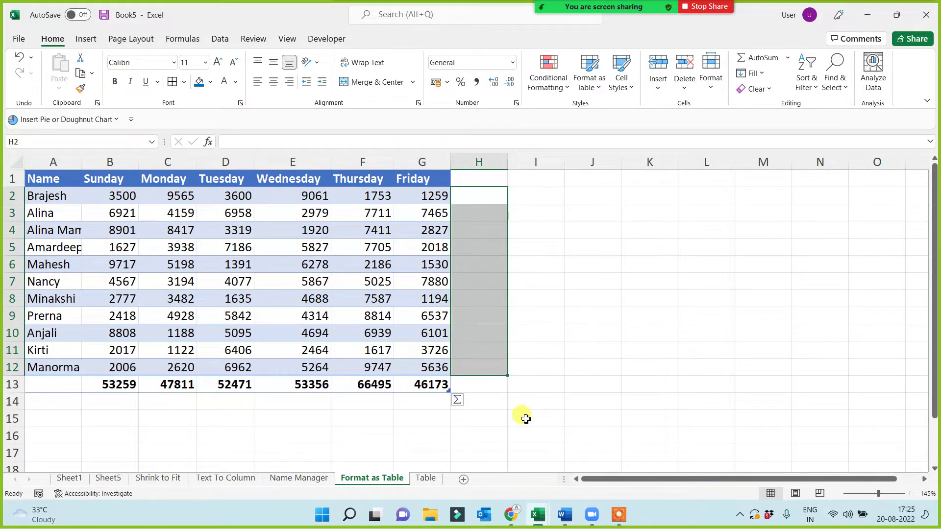
- Sum each person's row into column H, headed 'Total Sum', and widen the column to fit
{"action": "left_click", "coordinate": [758, 59]}
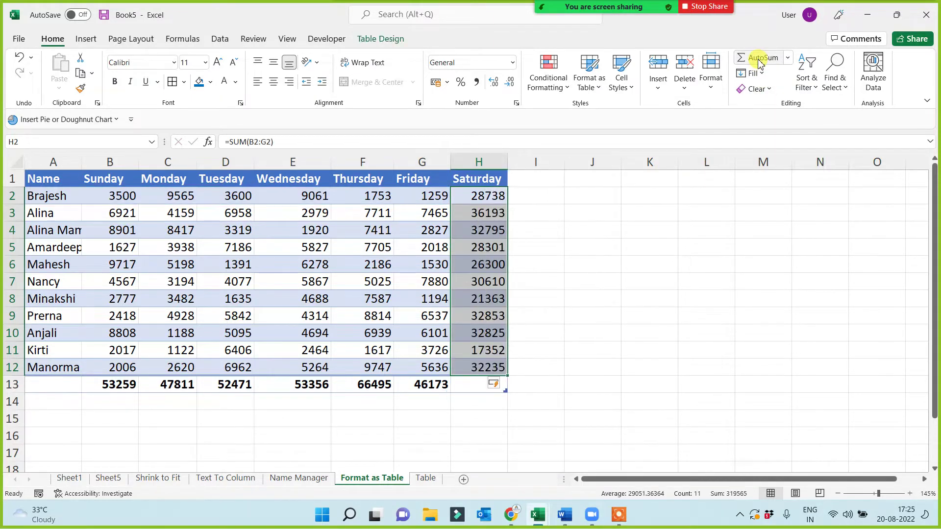
{"action": "left_click", "coordinate": [639, 280]}
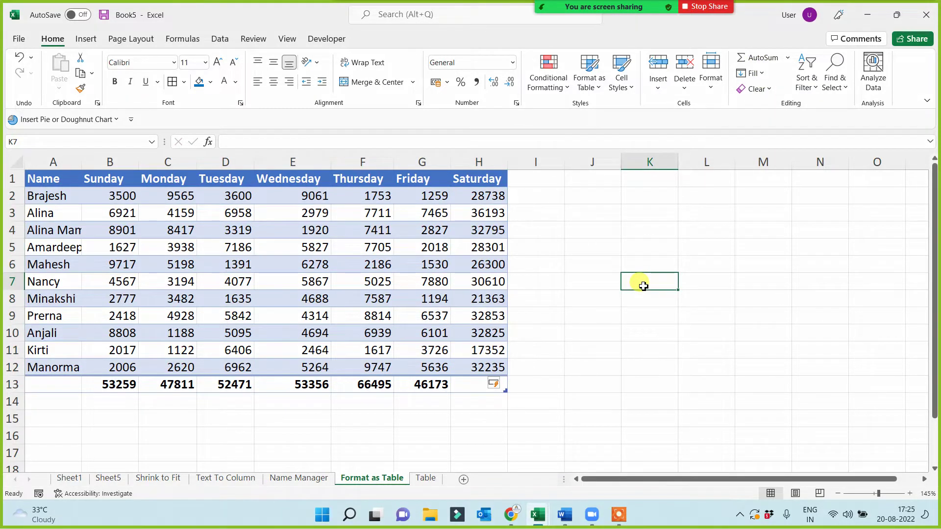
{"action": "left_click", "coordinate": [265, 418]}
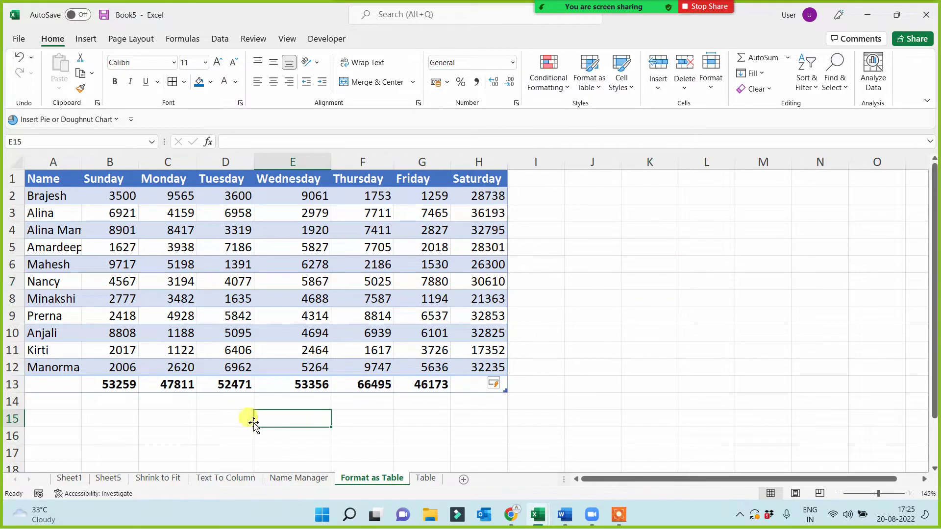
{"action": "left_click", "coordinate": [483, 196]}
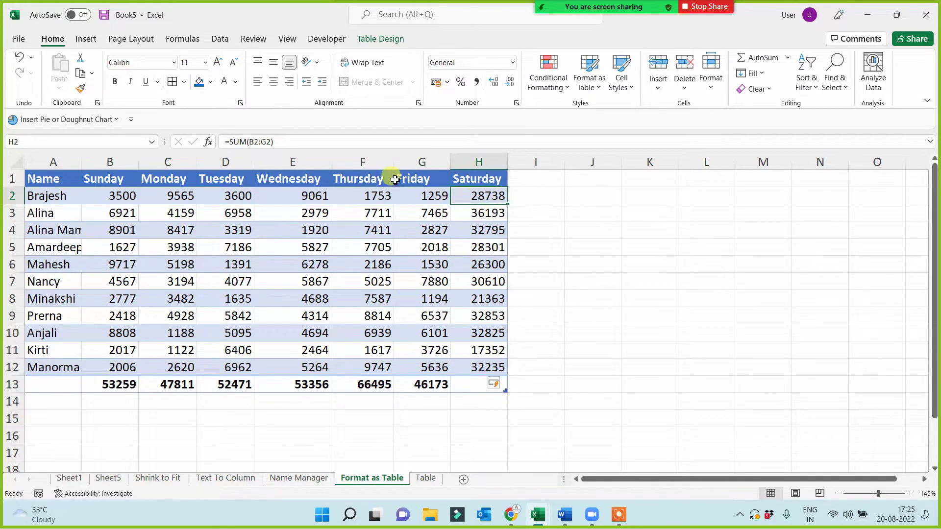
{"action": "left_click", "coordinate": [488, 184]}
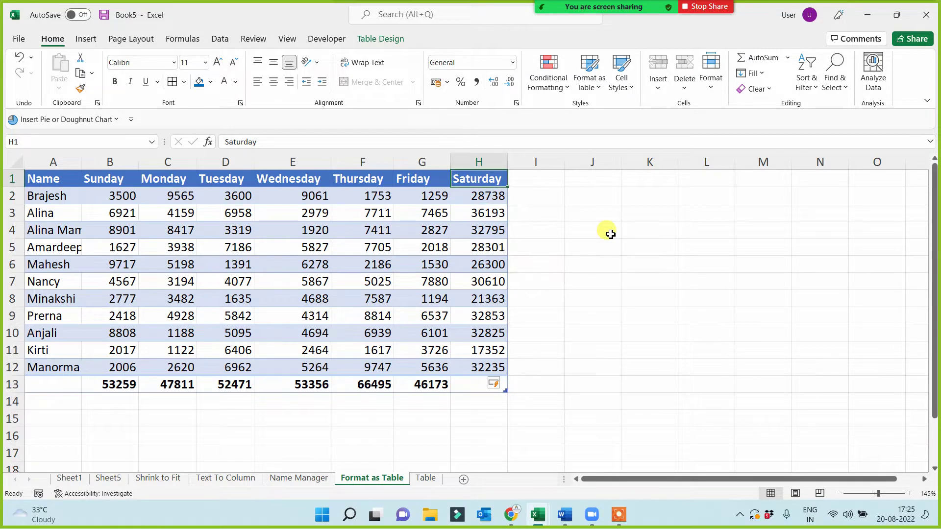
{"action": "type", "text": "Total"}
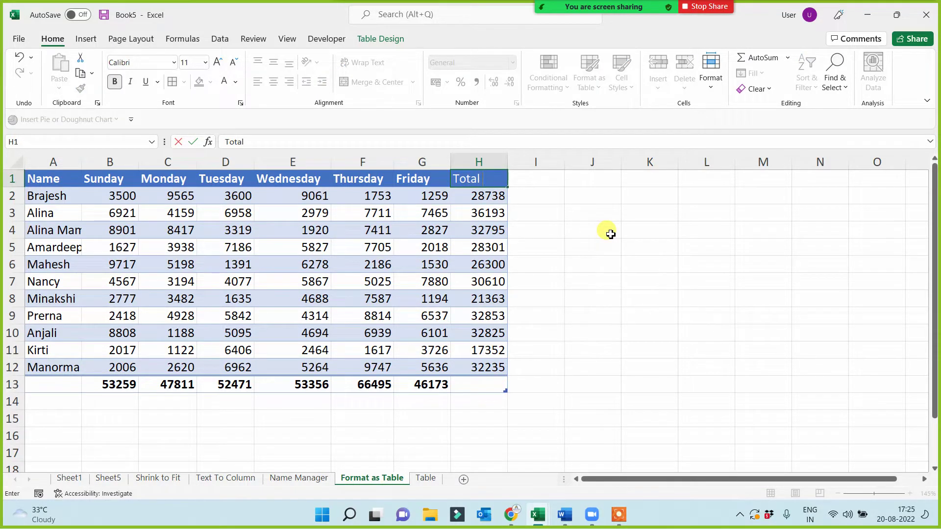
{"action": "type", "text": " Sum"}
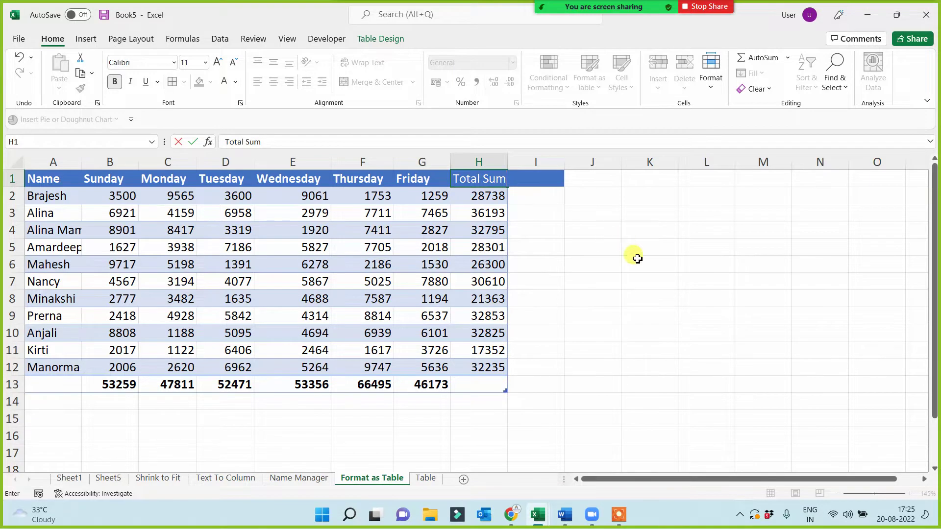
{"action": "left_click", "coordinate": [641, 281]}
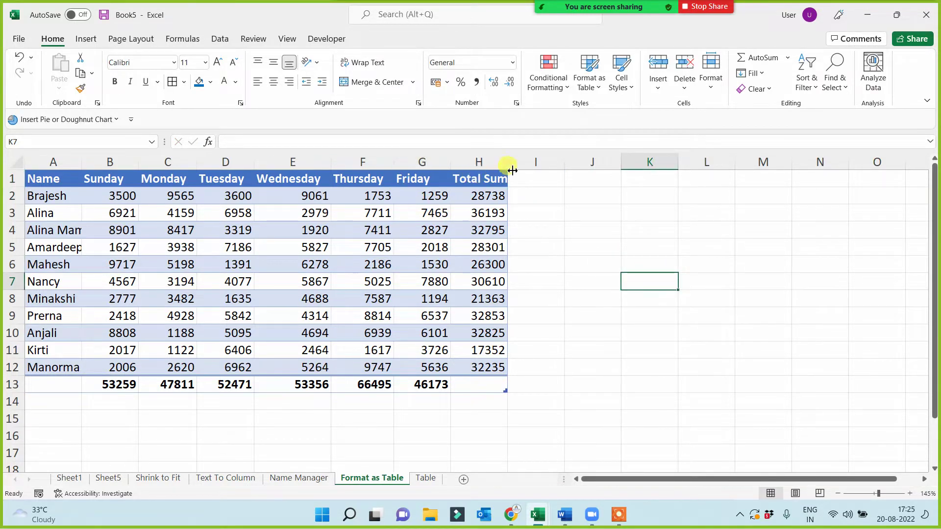
{"action": "left_click_drag", "start_coordinate": [508, 161], "coordinate": [525, 162]}
- Bold the row sums and total the Total Sum column in H13 to 319565
{"action": "left_click_drag", "start_coordinate": [497, 196], "coordinate": [483, 367]}
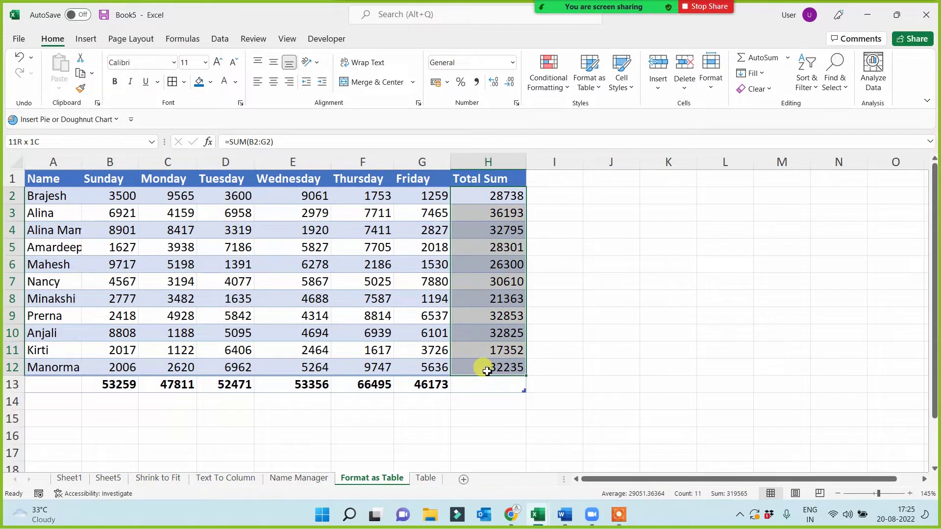
{"action": "left_click", "coordinate": [114, 81]}
{"action": "left_click", "coordinate": [603, 296]}
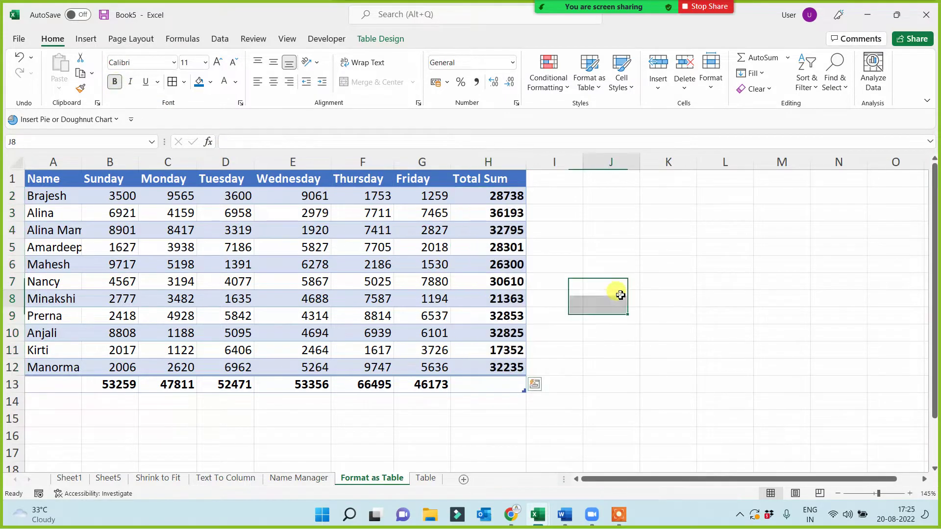
{"action": "left_click", "coordinate": [509, 390]}
{"action": "key", "text": "alt+="}
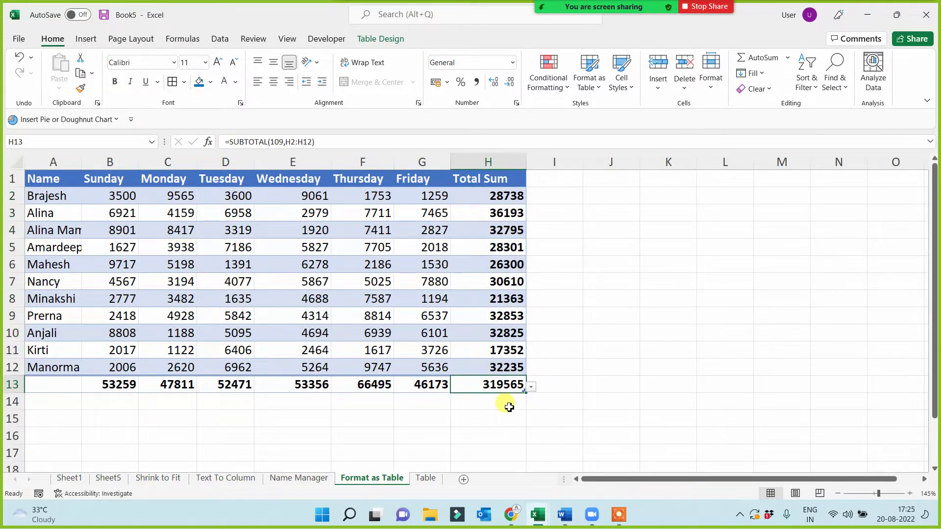
{"action": "left_click", "coordinate": [447, 433]}
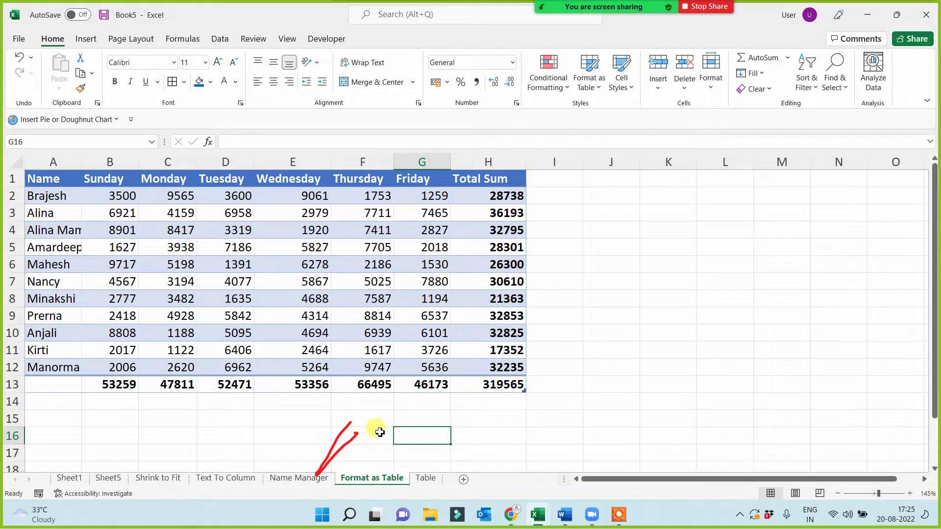
- On Sheet1, format-paint A4's red style onto the Find & Select, Replace entry in A10
{"action": "mouse_move", "coordinate": [706, 7]}
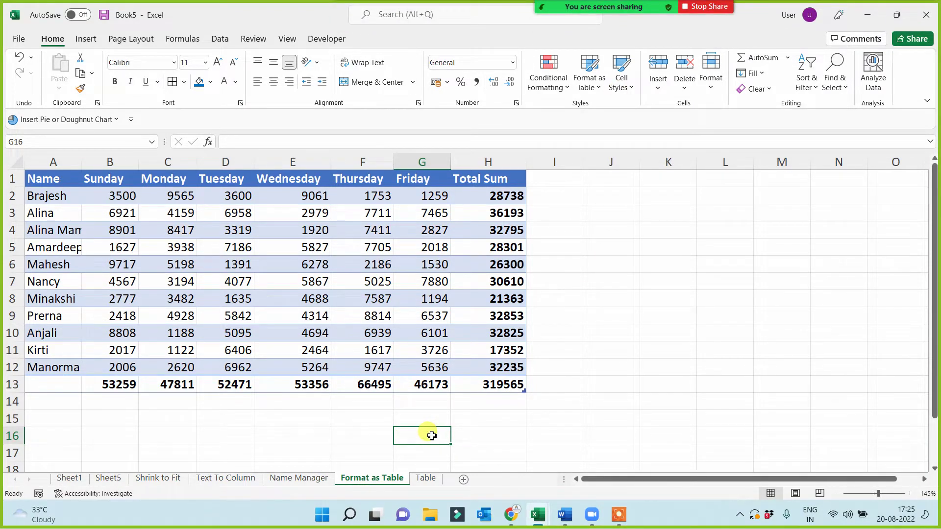
{"action": "left_click", "coordinate": [69, 478]}
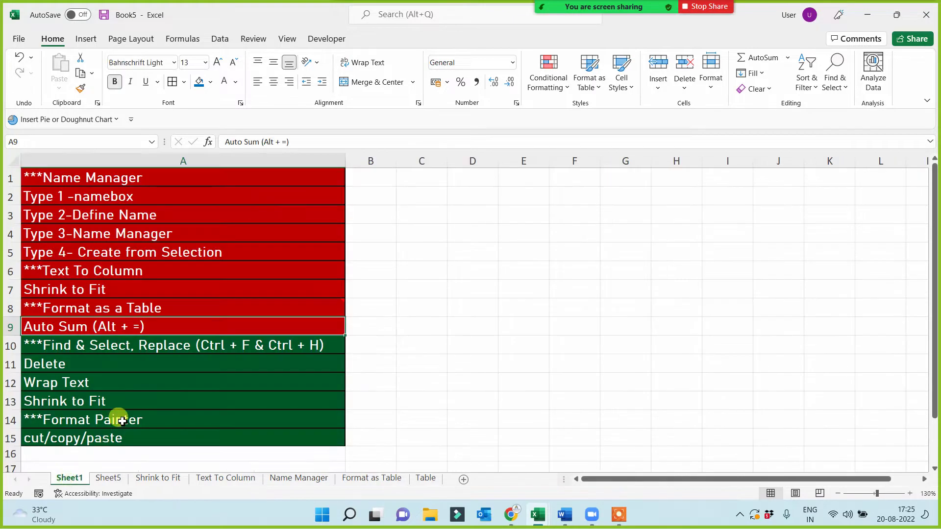
{"action": "left_click", "coordinate": [82, 348]}
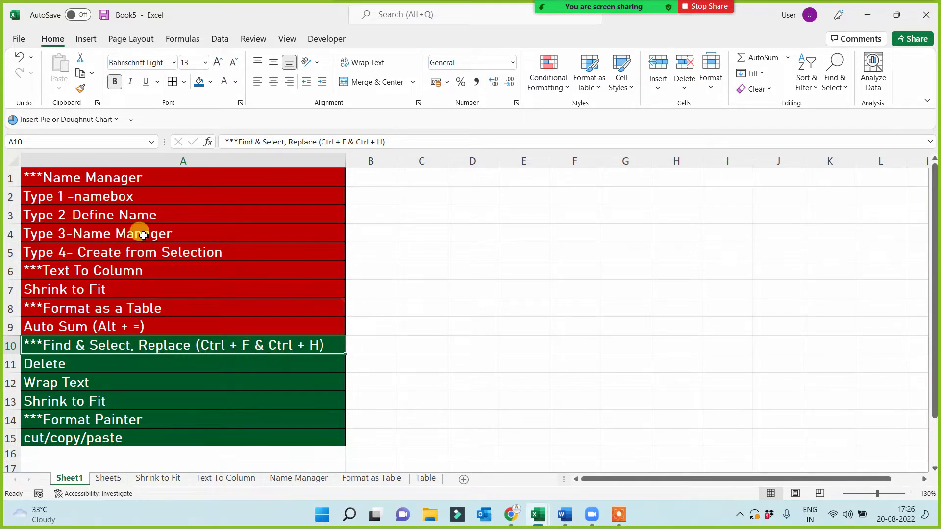
{"action": "left_click", "coordinate": [138, 240]}
{"action": "left_click", "coordinate": [80, 88]}
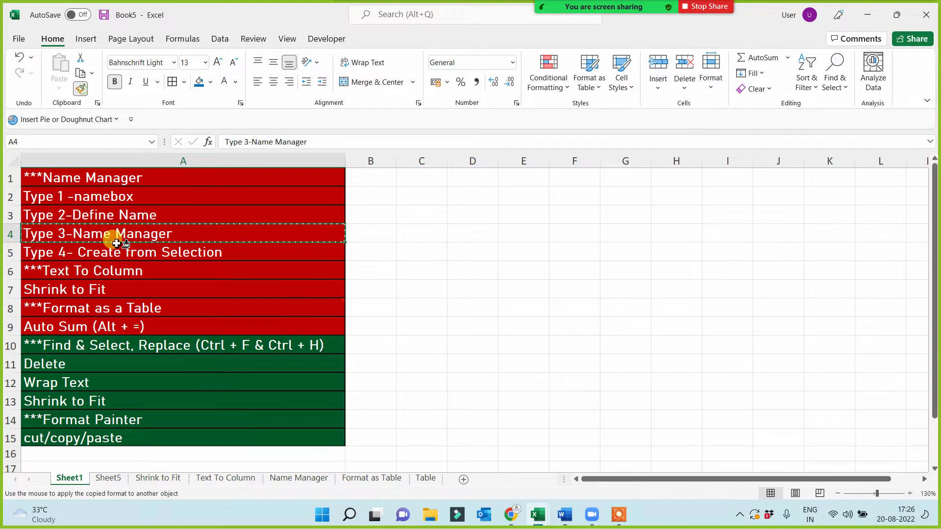
{"action": "left_click", "coordinate": [144, 344]}
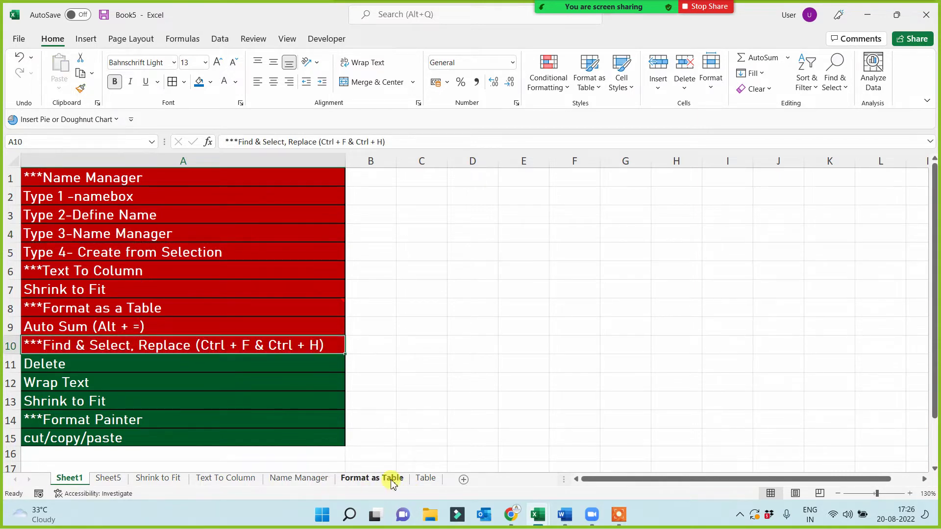
- Edit A10 and select its 'Find & Select, Replace' text
{"action": "double_click", "coordinate": [324, 345]}
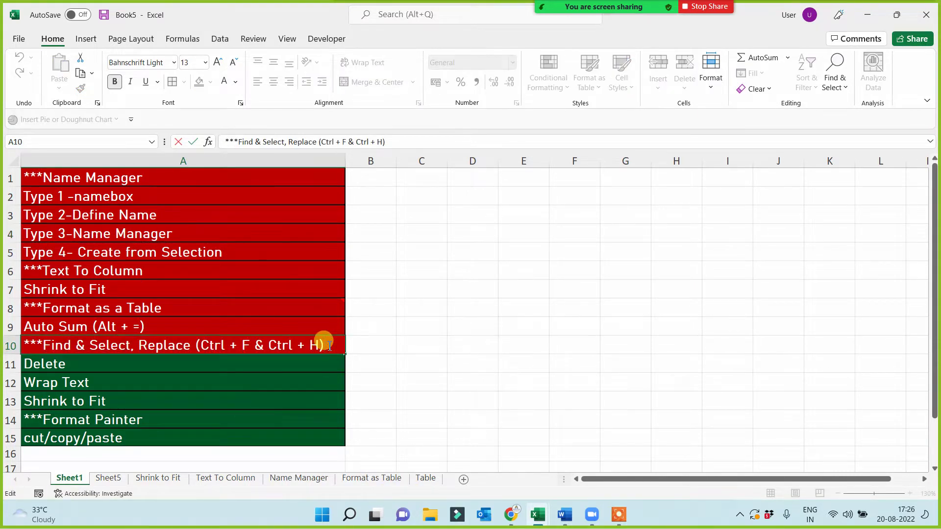
{"action": "left_click_drag", "start_coordinate": [329, 346], "coordinate": [45, 344]}
{"action": "left_click", "coordinate": [181, 381]}
{"action": "left_click", "coordinate": [191, 343]}
{"action": "double_click", "coordinate": [192, 343]}
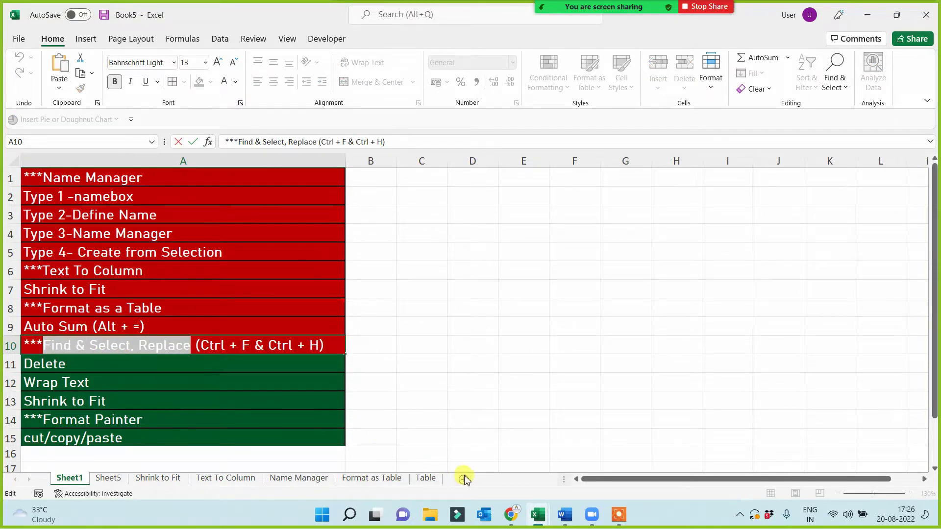
{"action": "left_click", "coordinate": [472, 418]}
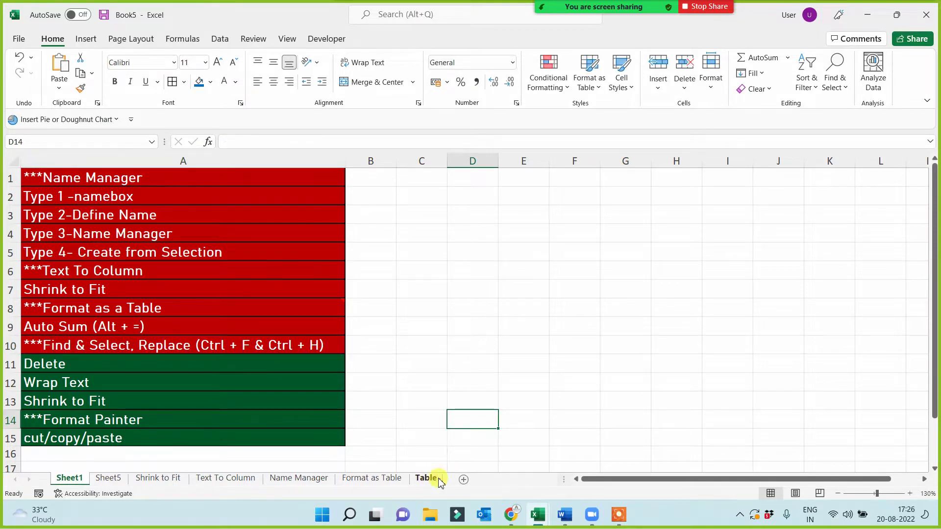
- Add a new sheet named 'Find & Select, Replace'
{"action": "left_click", "coordinate": [464, 480]}
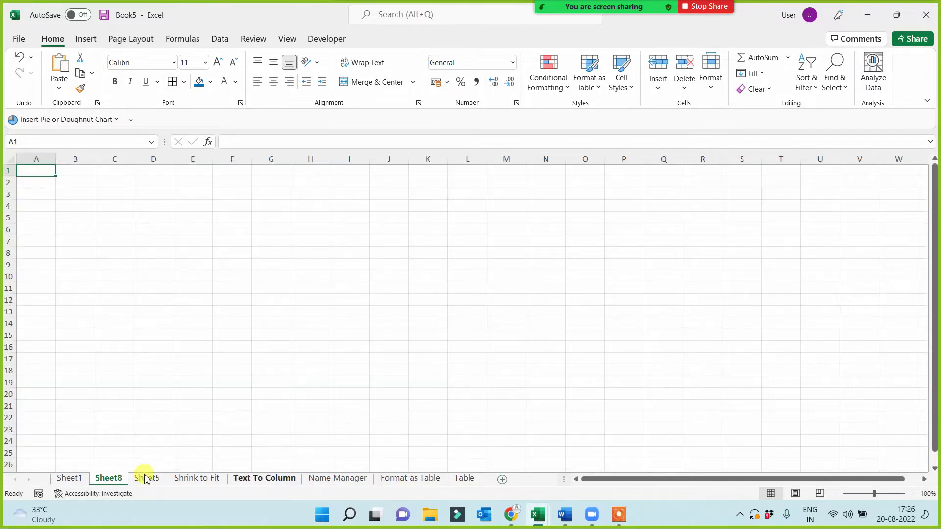
{"action": "double_click", "coordinate": [108, 479]}
{"action": "key", "text": "ctrl+v"}
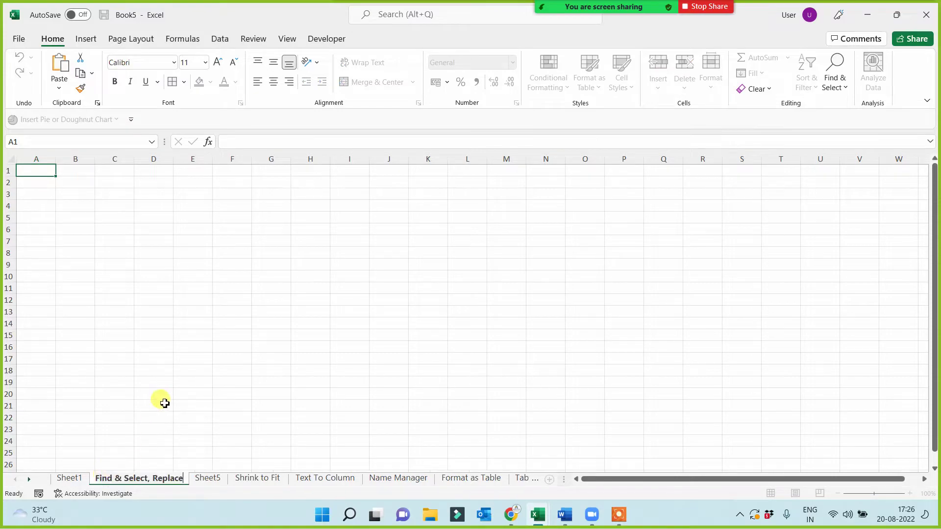
{"action": "left_click", "coordinate": [154, 405]}
- Copy the Name Manager sheet's weekly table and paste it at A1 of the new sheet
{"action": "left_click", "coordinate": [420, 479]}
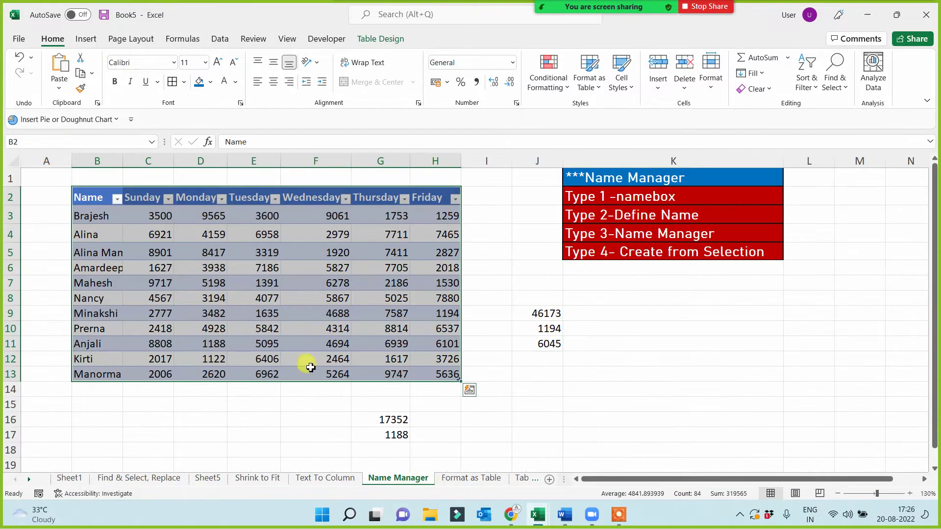
{"action": "key", "text": "ctrl+c"}
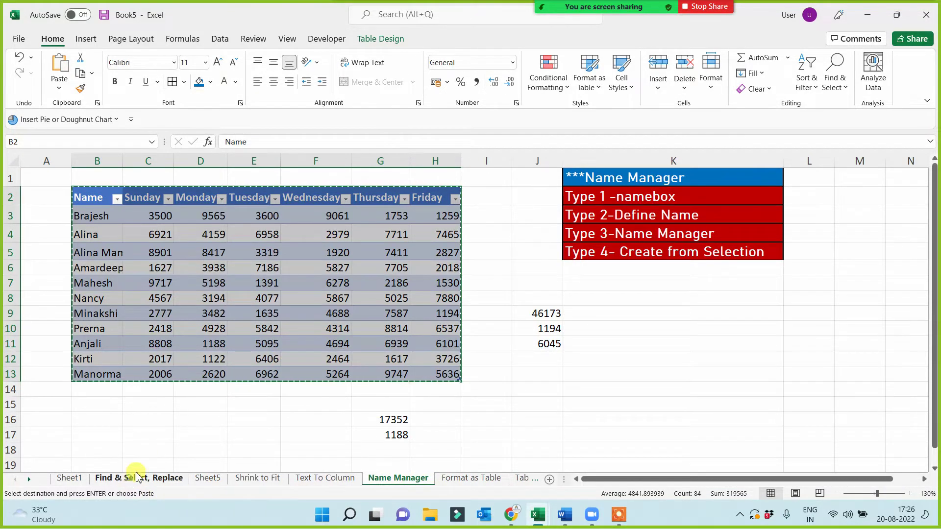
{"action": "left_click", "coordinate": [126, 478]}
{"action": "left_click", "coordinate": [36, 172]}
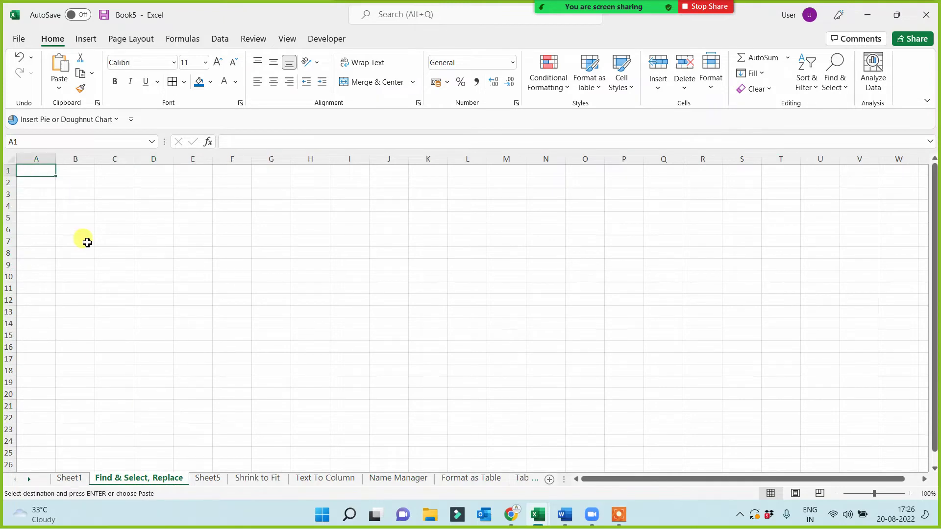
{"action": "key", "text": "ctrl+v"}
{"action": "scroll", "coordinate": [307, 378], "scroll_direction": "up", "scroll_amount": 4}
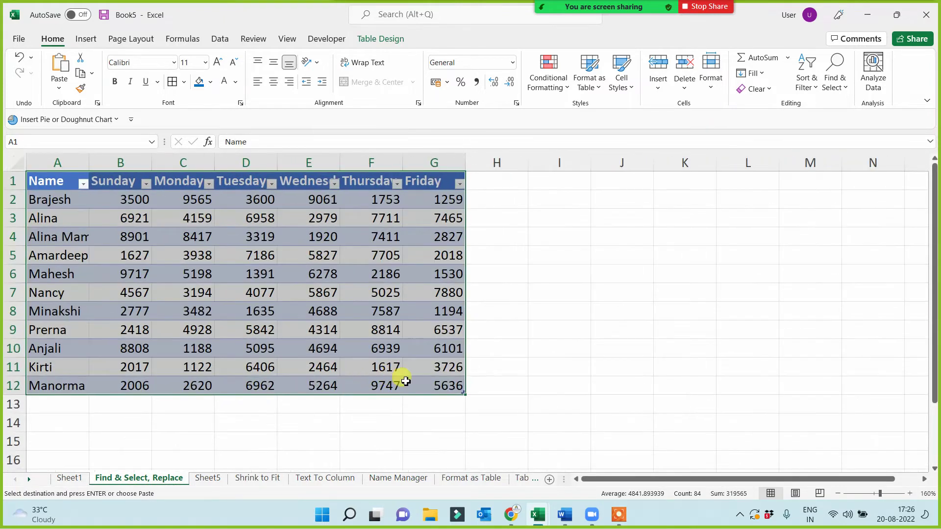
{"action": "left_click", "coordinate": [544, 309]}
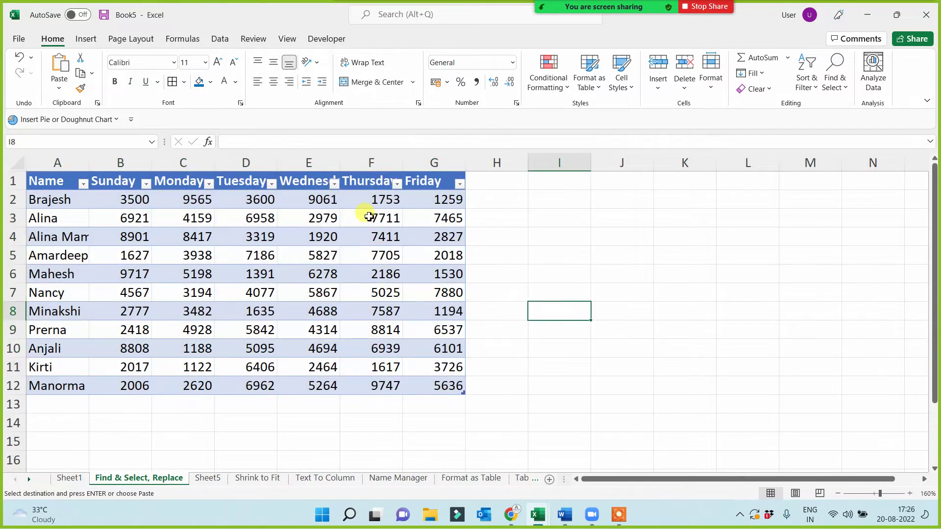
{"action": "left_click", "coordinate": [596, 240]}
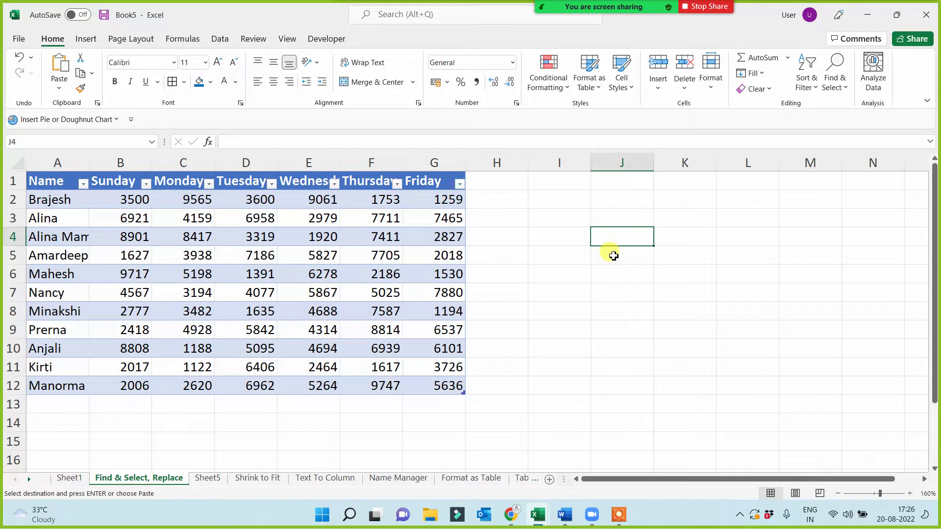
{"action": "left_click", "coordinate": [576, 244]}
{"action": "key", "text": "ctrl+f"}
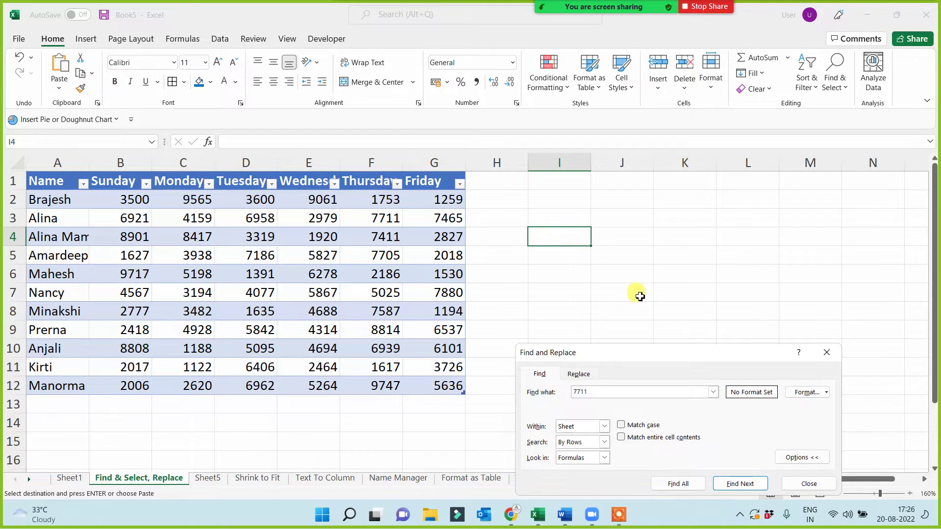
{"action": "left_click_drag", "start_coordinate": [700, 353], "coordinate": [718, 207]}
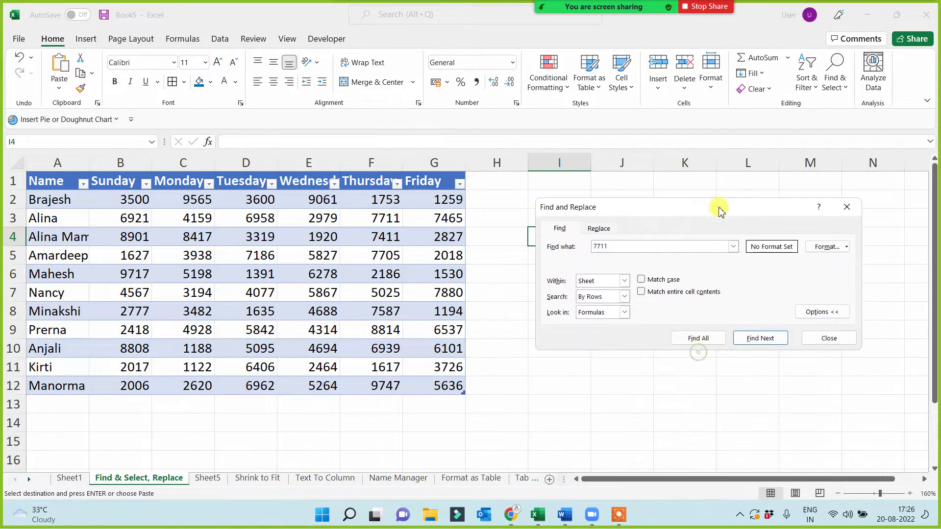
{"action": "left_click", "coordinate": [754, 345]}
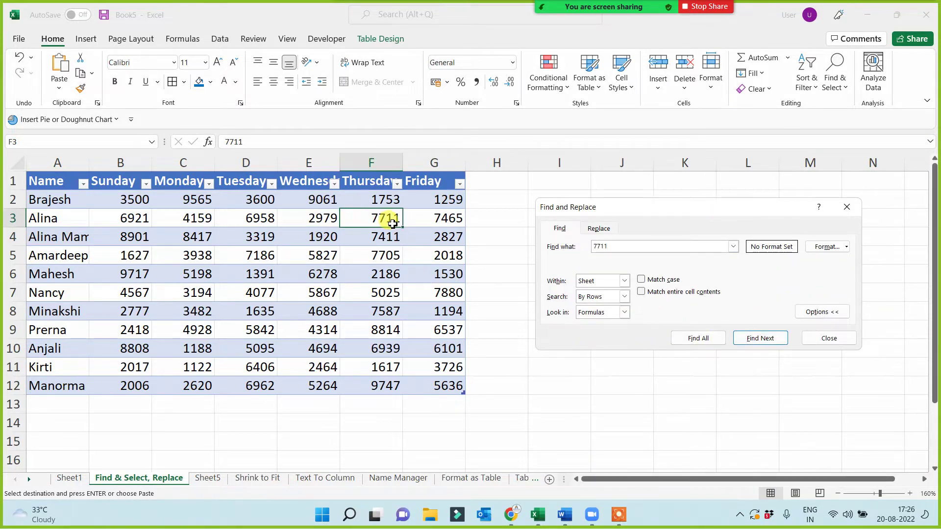
{"action": "double_click", "coordinate": [613, 246]}
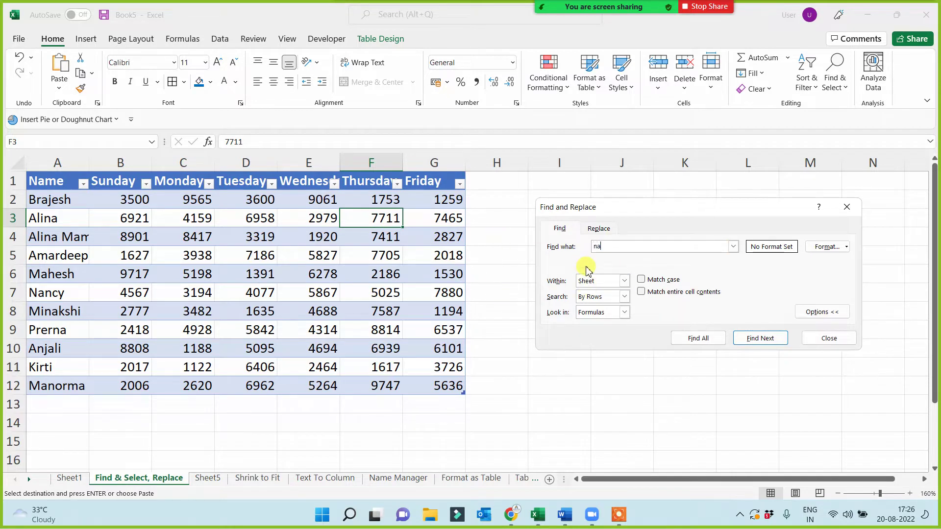
{"action": "left_click", "coordinate": [759, 338]}
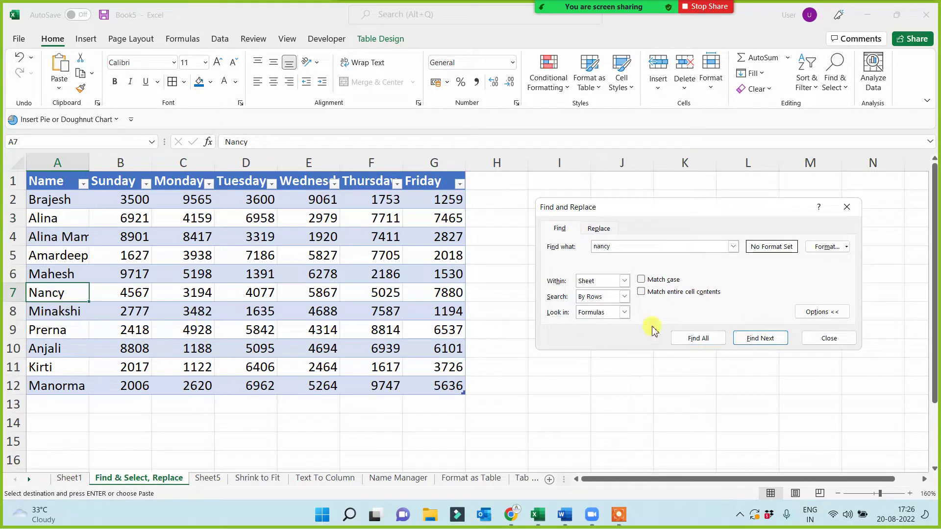
{"action": "left_click", "coordinate": [848, 206]}
{"action": "left_click", "coordinate": [553, 201]}
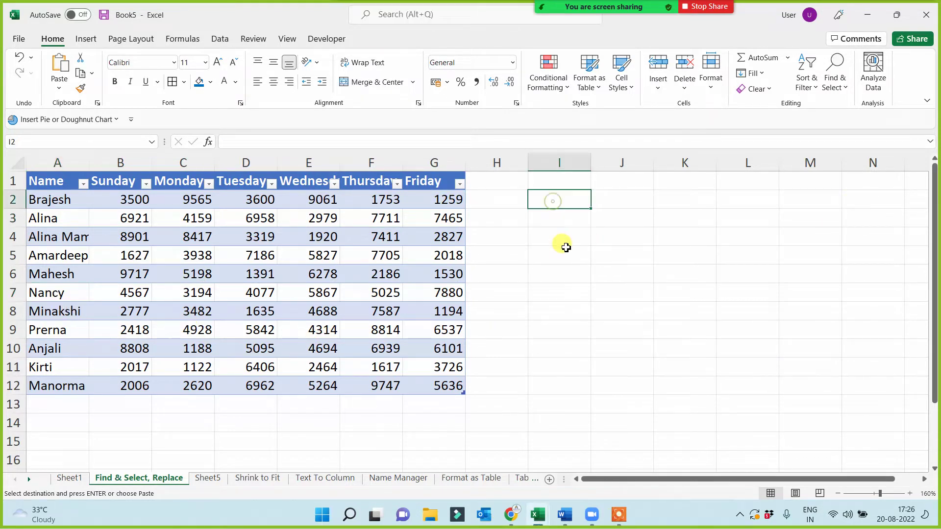
- Enter 'Ctrl + F = Find' in I2 and 'Ctrl + H = Replace' in I4, autofit column I, select B2:G12
{"action": "type", "text": "Ct"}
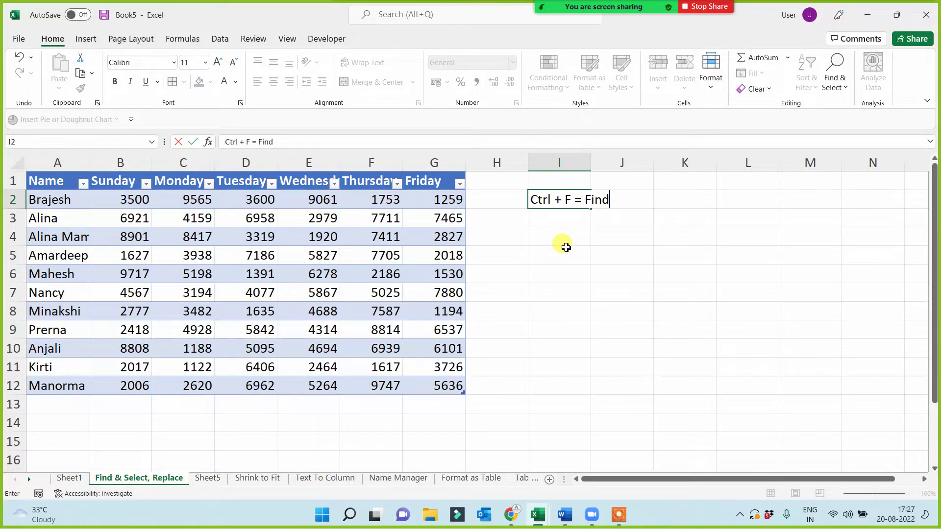
{"action": "type", "text": "rl + F = Find"}
{"action": "left_click", "coordinate": [554, 240]}
{"action": "type", "text": "C"}
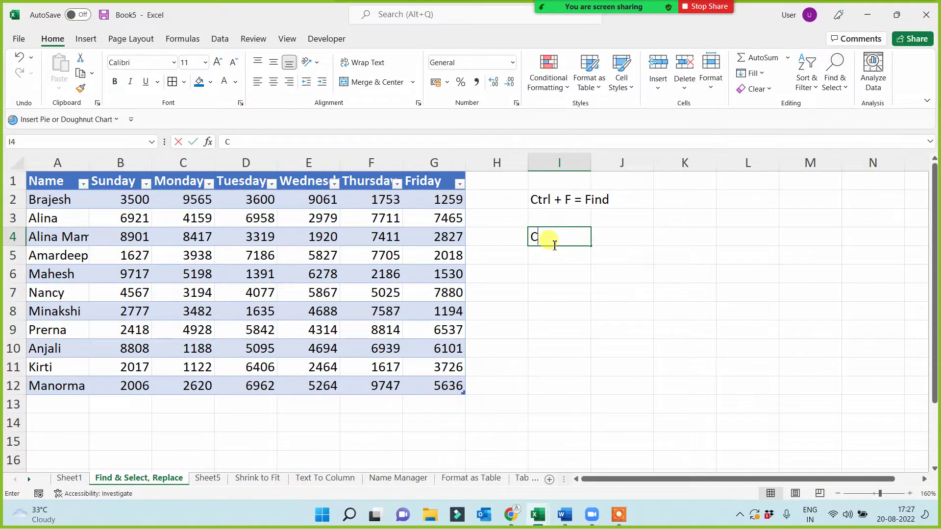
{"action": "type", "text": "trl + H = Repla"}
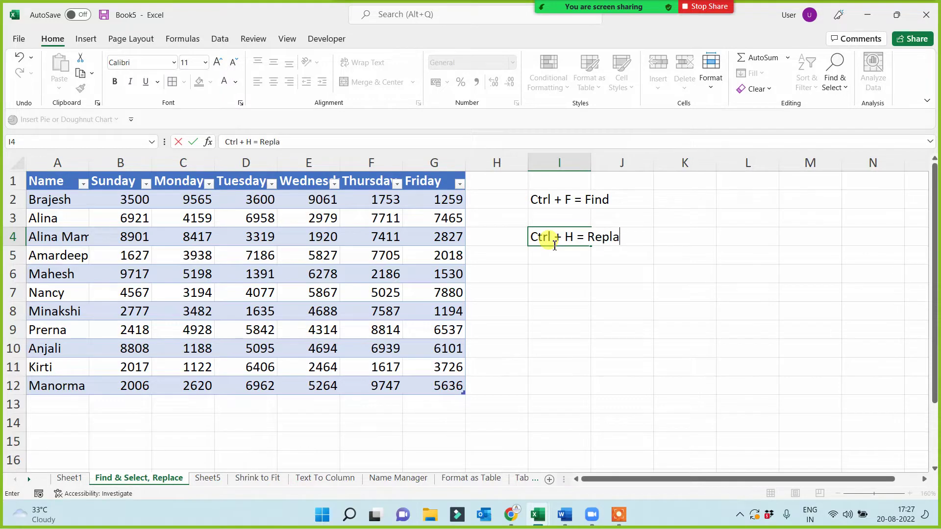
{"action": "type", "text": "ce"}
{"action": "left_click", "coordinate": [551, 306]}
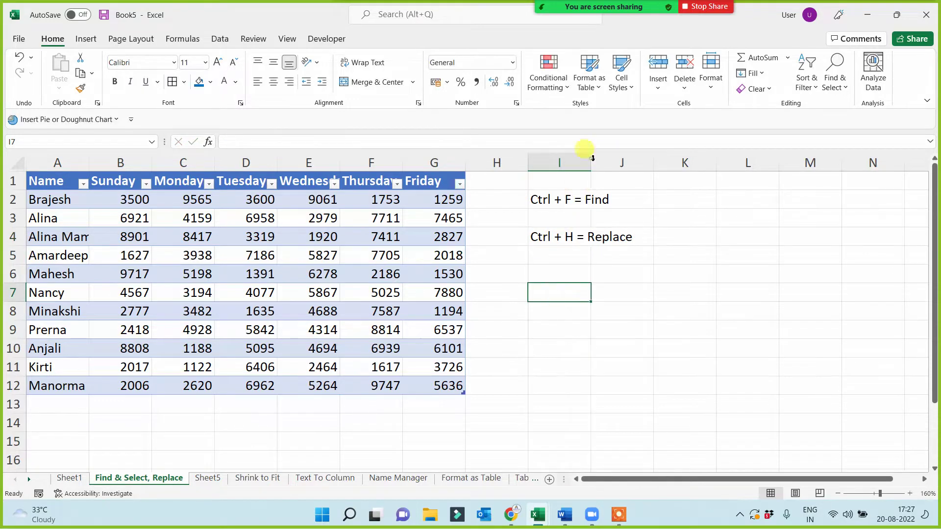
{"action": "double_click", "coordinate": [591, 162]}
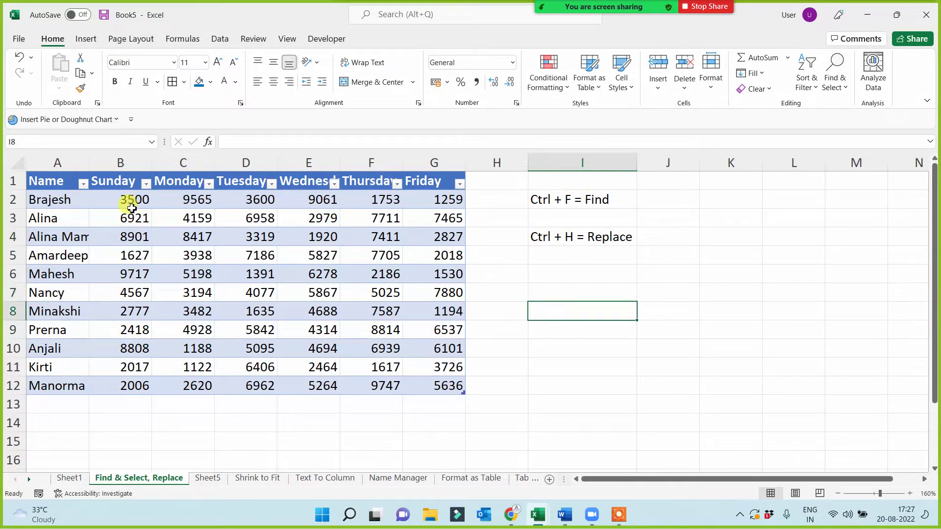
{"action": "left_click", "coordinate": [130, 203]}
{"action": "left_click_drag", "start_coordinate": [157, 222], "coordinate": [443, 385]}
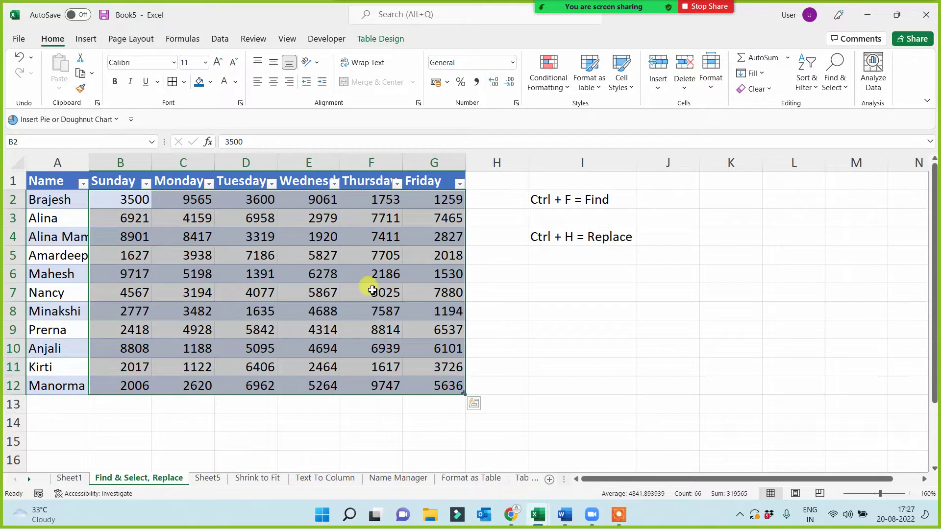
- Replace All 6 with 7 in B2:G12, giving 30 replacements, then close Find and Replace
{"action": "key", "text": "ctrl+h"}
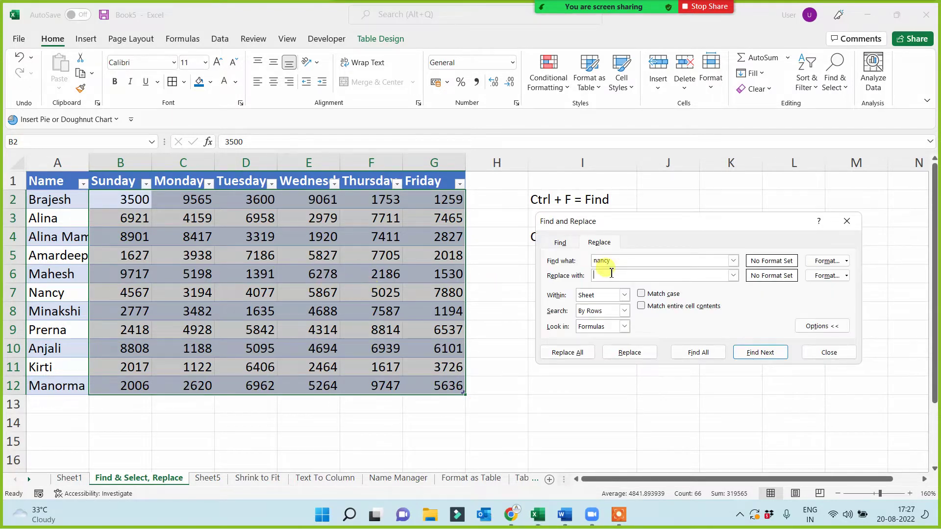
{"action": "left_click", "coordinate": [601, 275]}
{"action": "left_click_drag", "start_coordinate": [628, 263], "coordinate": [589, 262]}
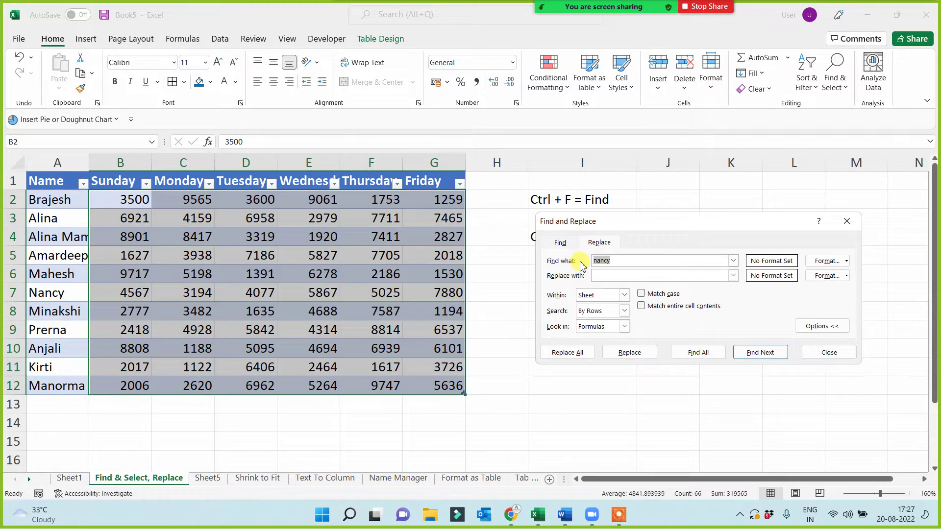
{"action": "type", "text": "6"}
{"action": "left_click", "coordinate": [605, 277]}
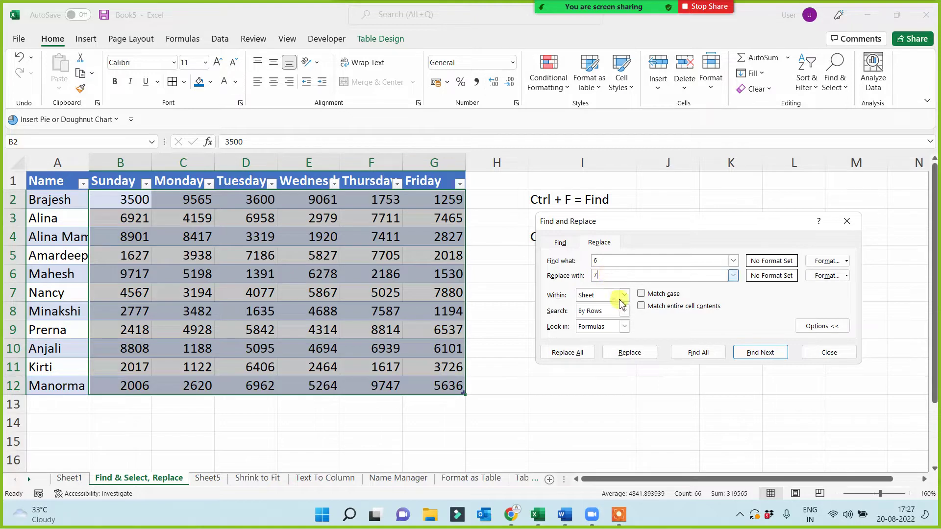
{"action": "left_click", "coordinate": [629, 353]}
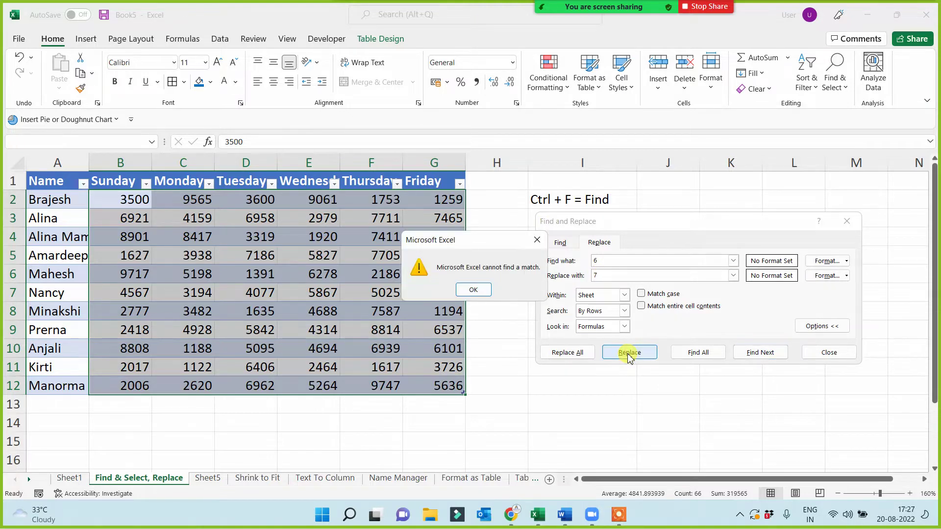
{"action": "left_click", "coordinate": [485, 290]}
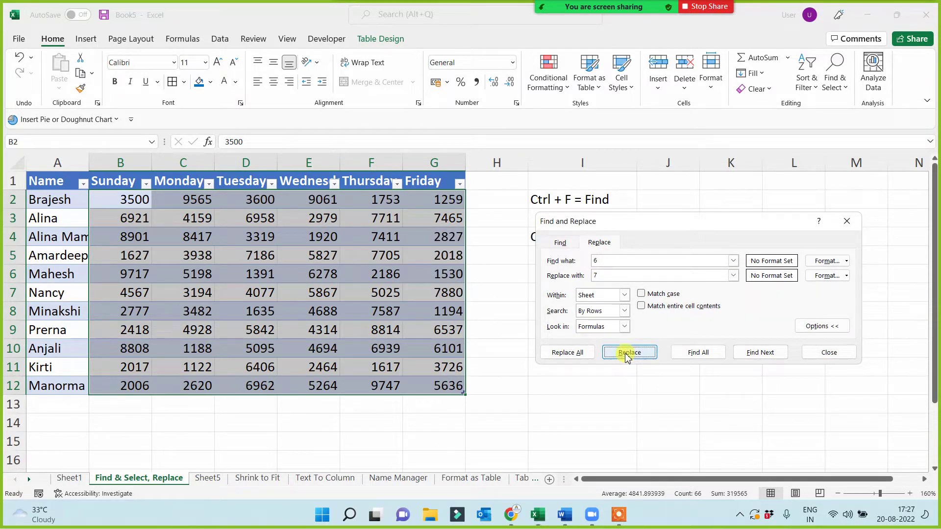
{"action": "left_click", "coordinate": [564, 353]}
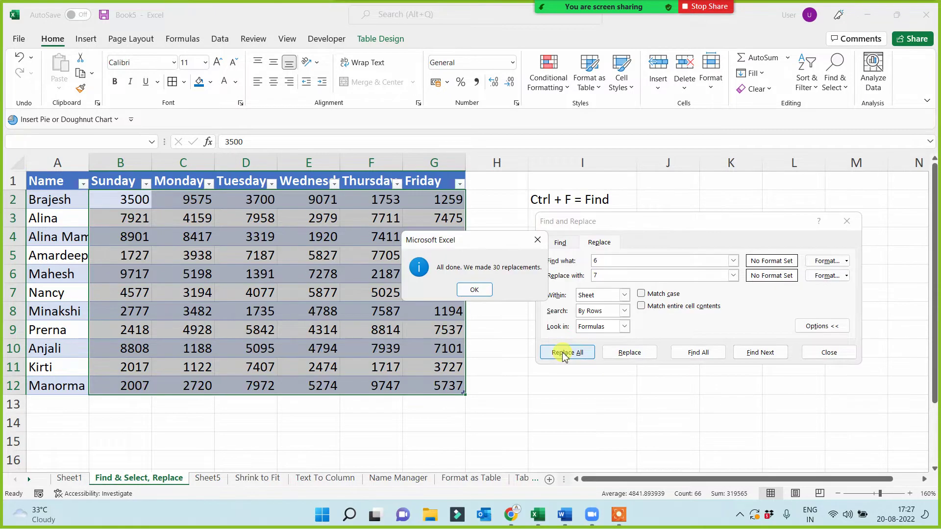
{"action": "left_click", "coordinate": [475, 289]}
{"action": "left_click", "coordinate": [841, 226]}
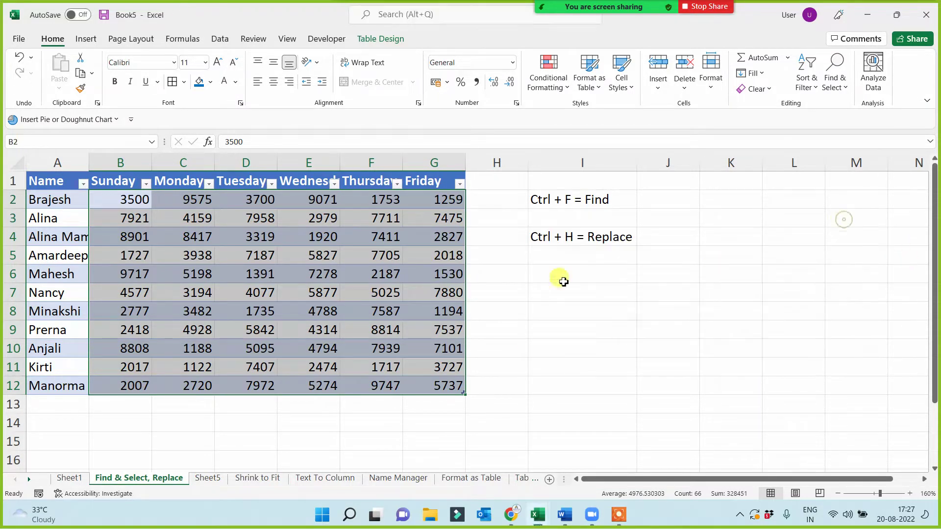
{"action": "left_click_drag", "start_coordinate": [129, 199], "coordinate": [443, 384]}
- Drag column I's right border wider so the Ctrl + F and Ctrl + H notes fit
{"action": "left_click", "coordinate": [617, 315]}
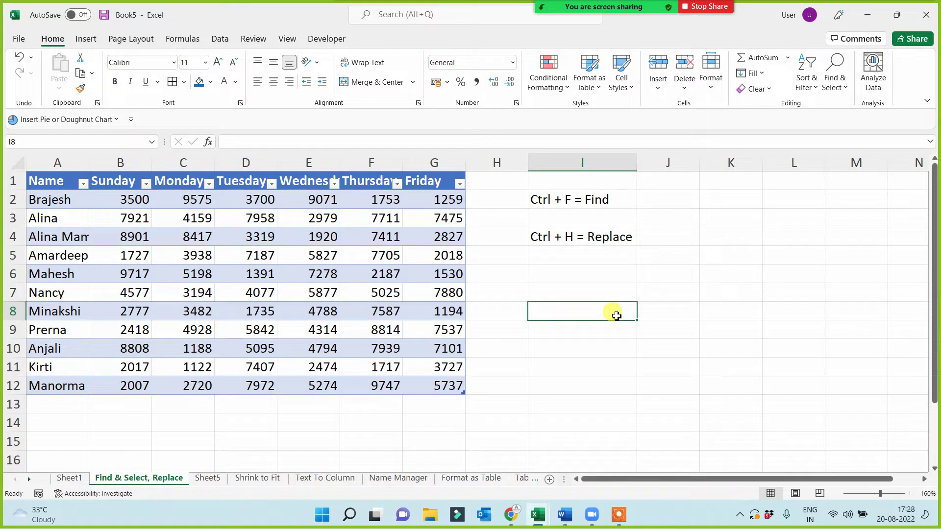
{"action": "left_click", "coordinate": [572, 232]}
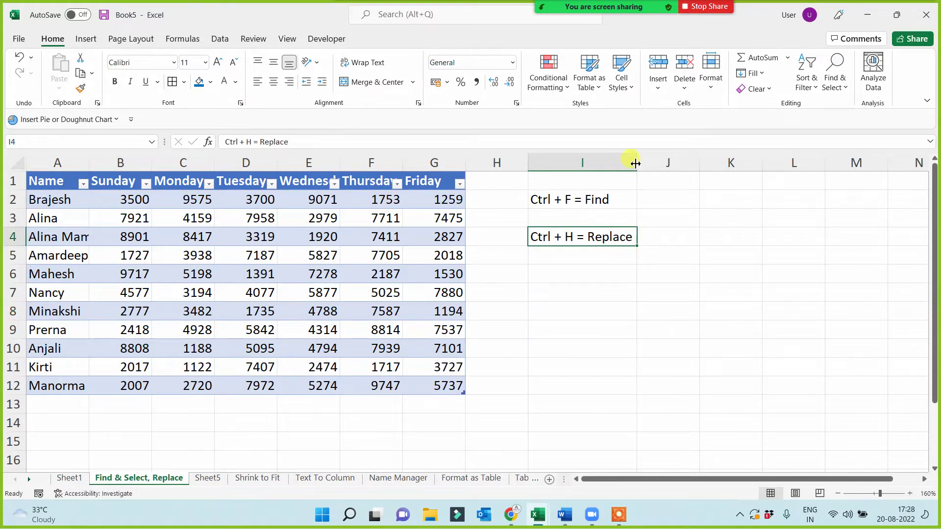
{"action": "left_click_drag", "start_coordinate": [636, 163], "coordinate": [653, 163]}
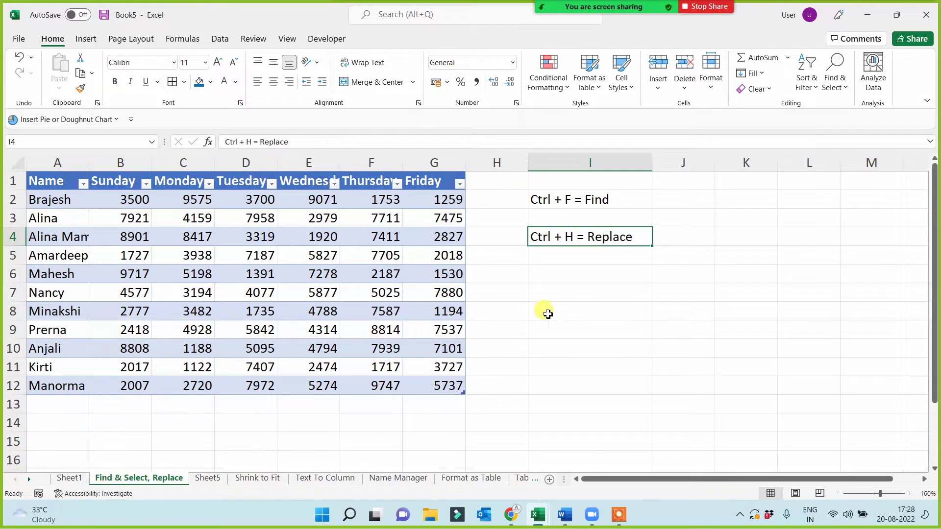
{"action": "left_click", "coordinate": [557, 292]}
{"action": "left_click", "coordinate": [602, 199]}
{"action": "left_click", "coordinate": [588, 307]}
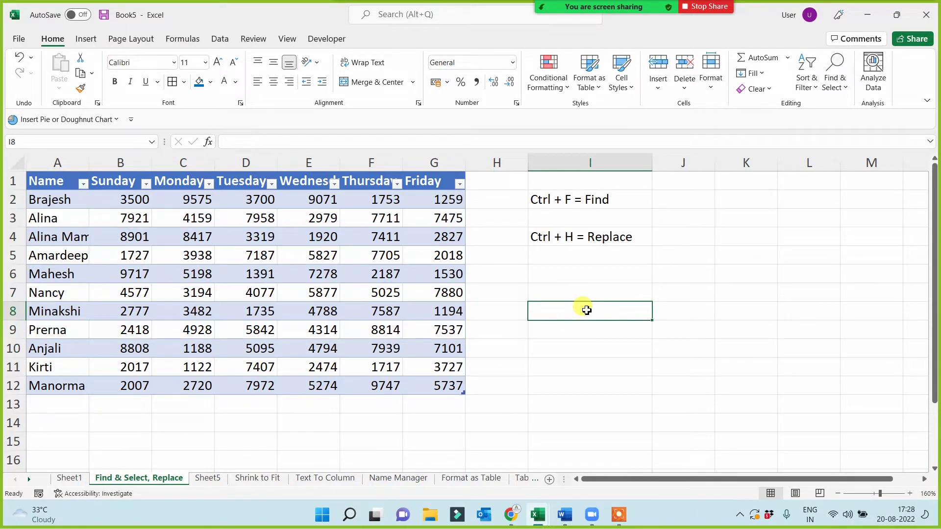
- On Sheet1, format-paint A3's red topic style onto the Delete entry in A11
{"action": "left_click", "coordinate": [69, 478]}
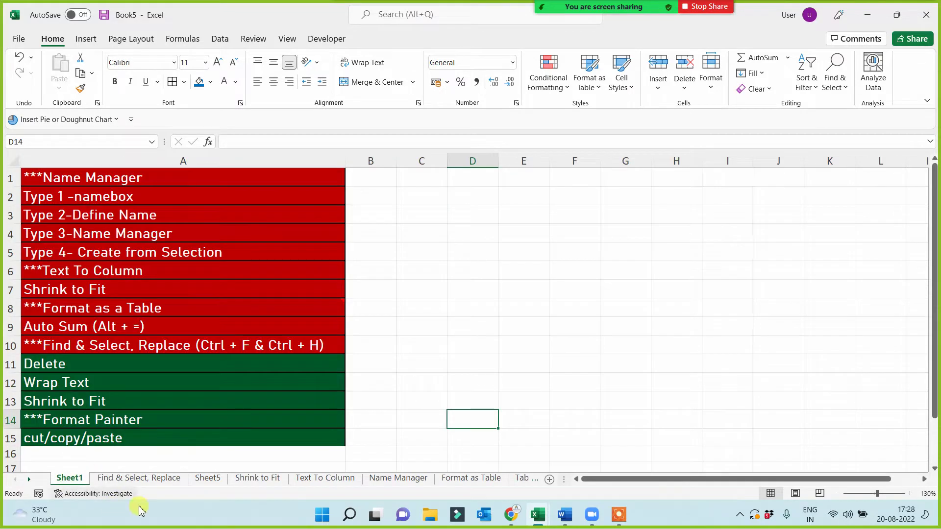
{"action": "left_click", "coordinate": [49, 363]}
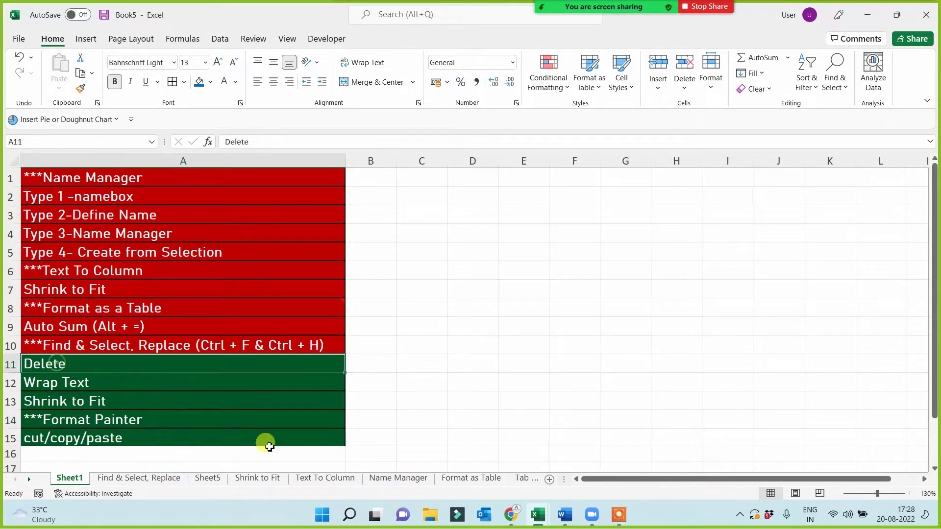
{"action": "left_click", "coordinate": [134, 210]}
{"action": "left_click", "coordinate": [81, 88]}
{"action": "left_click", "coordinate": [65, 364]}
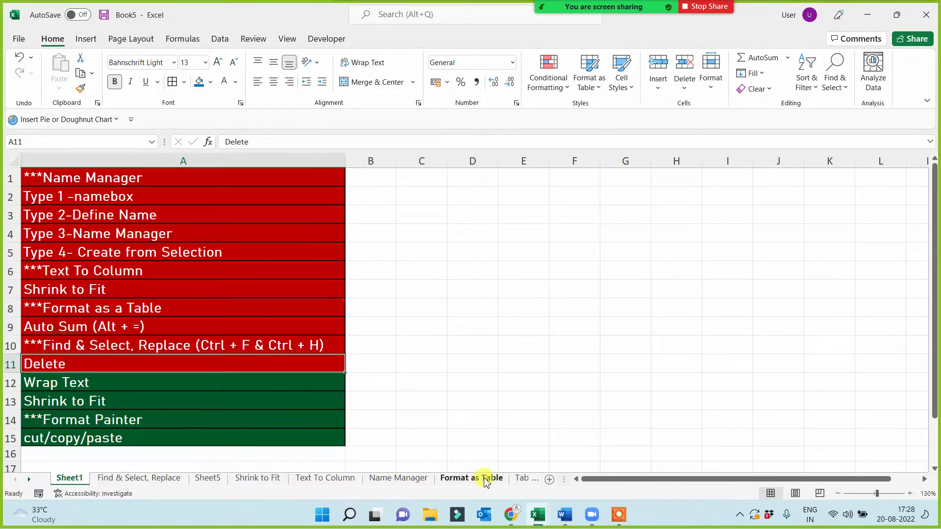
{"action": "scroll", "coordinate": [522, 483], "scroll_direction": "down", "scroll_amount": 1}
- On the Table sheet, clear the Thursday value 7587 from cell F8
{"action": "left_click", "coordinate": [522, 483]}
{"action": "left_click", "coordinate": [336, 416]}
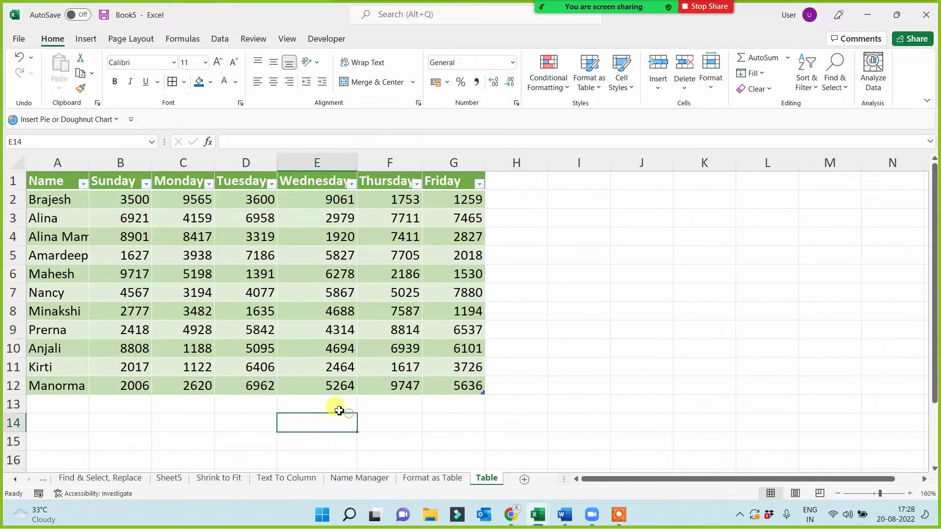
{"action": "left_click", "coordinate": [654, 349]}
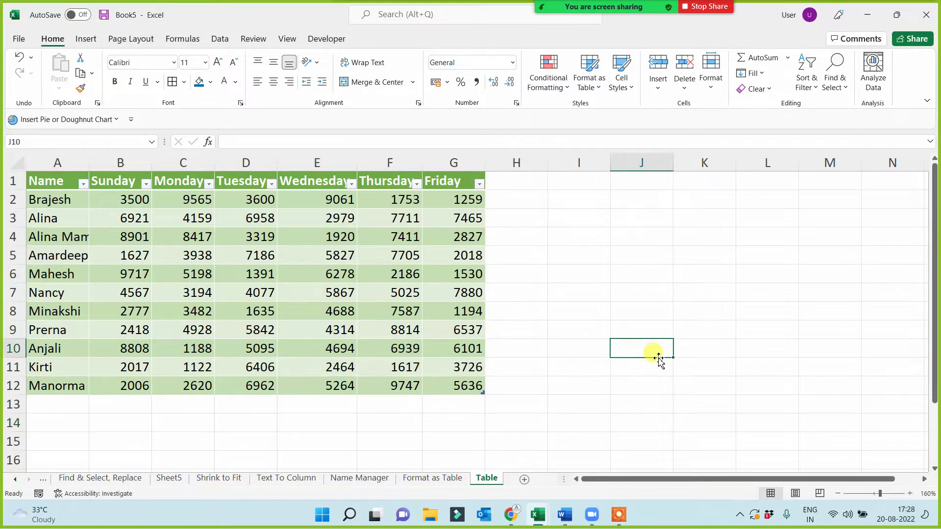
{"action": "left_click", "coordinate": [46, 182]}
{"action": "left_click_drag", "start_coordinate": [77, 202], "coordinate": [445, 384]}
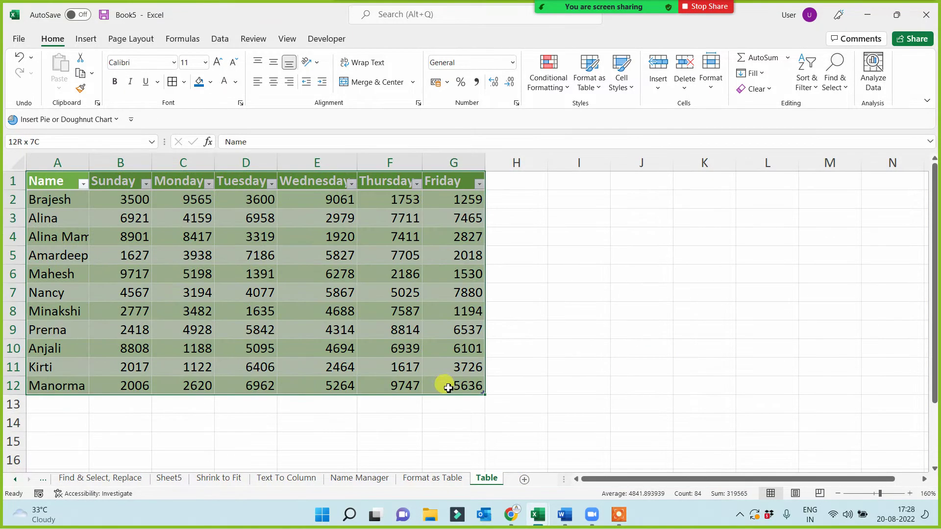
{"action": "left_click", "coordinate": [627, 382]}
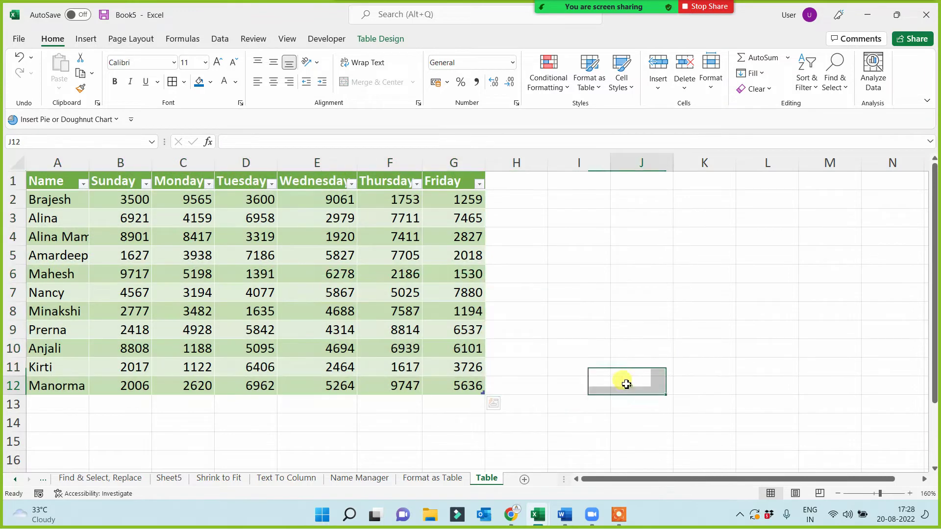
{"action": "left_click", "coordinate": [399, 310]}
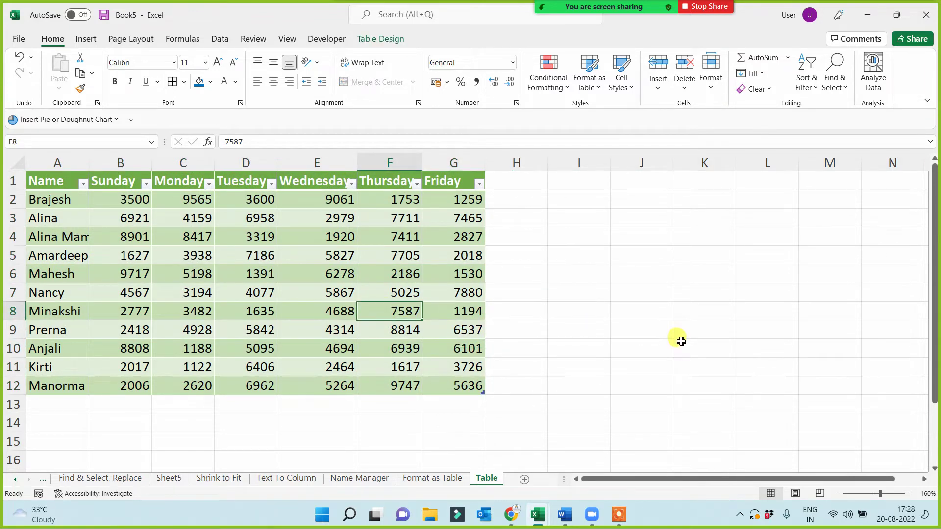
{"action": "key", "text": "Delete"}
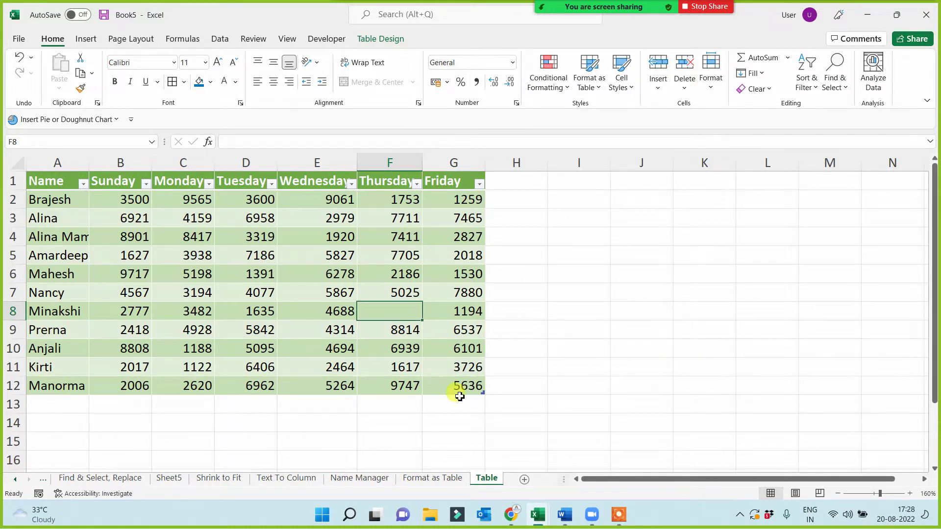
- Delete the Friday column (column G) from the table
{"action": "left_click", "coordinate": [452, 156]}
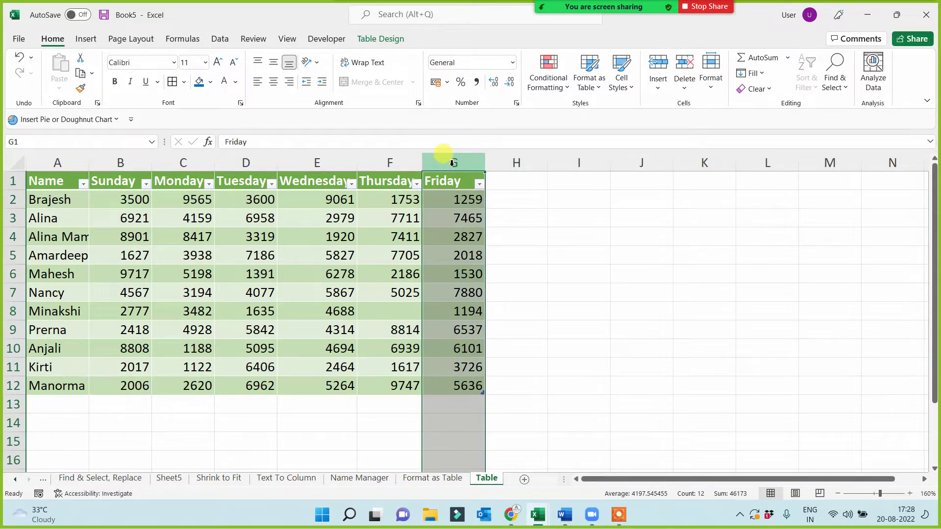
{"action": "right_click", "coordinate": [452, 163]}
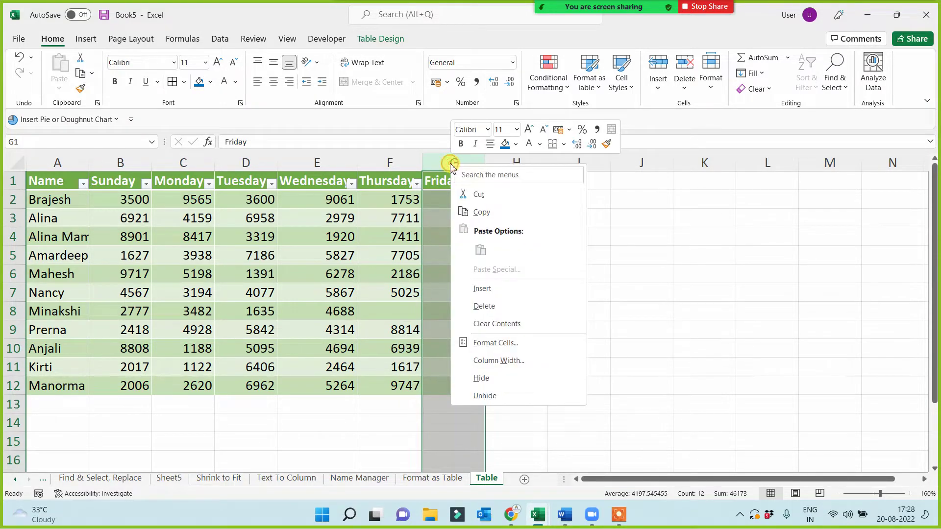
{"action": "left_click", "coordinate": [479, 307]}
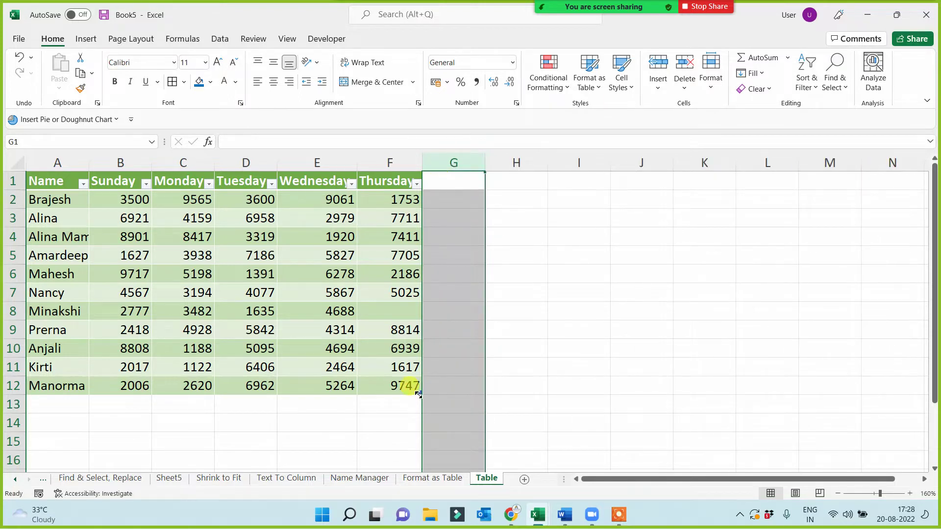
{"action": "left_click", "coordinate": [426, 417]}
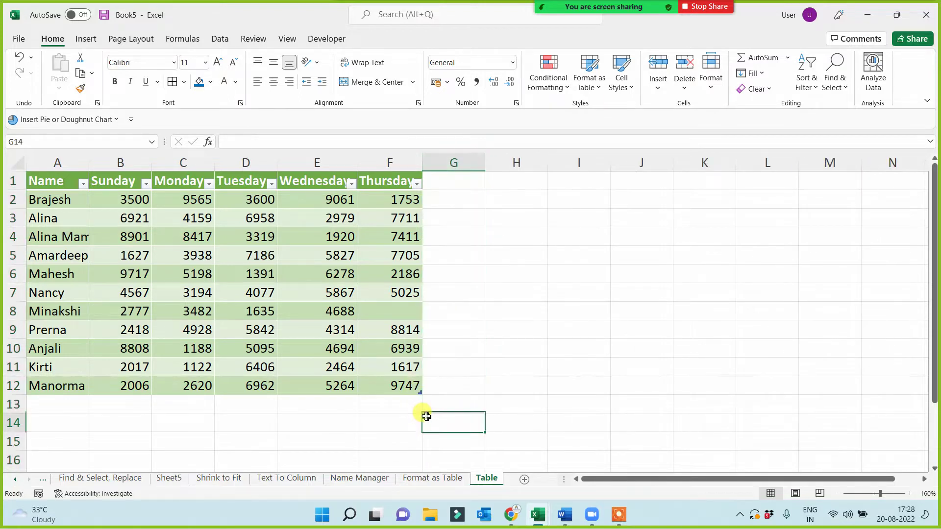
- Delete row 12, the table's last data row, leaving the table ending at row 11
{"action": "left_click", "coordinate": [12, 387]}
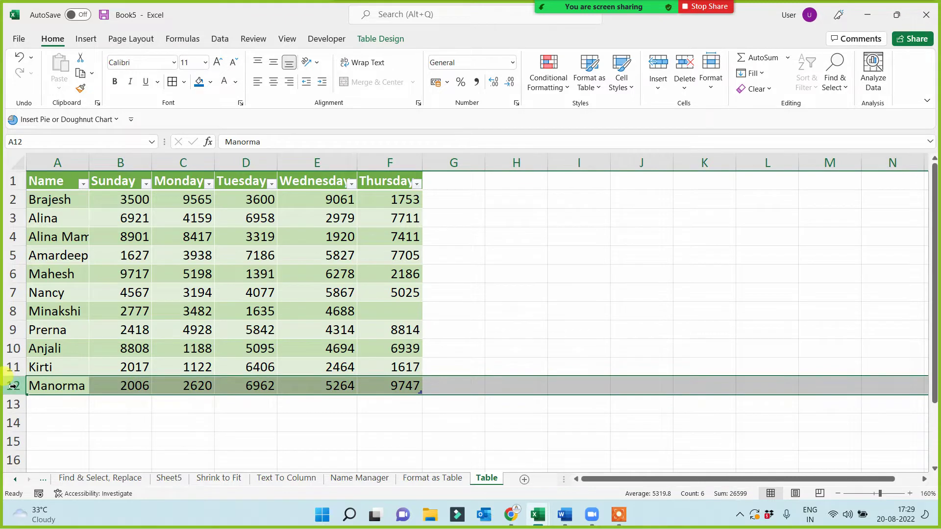
{"action": "right_click", "coordinate": [12, 388]}
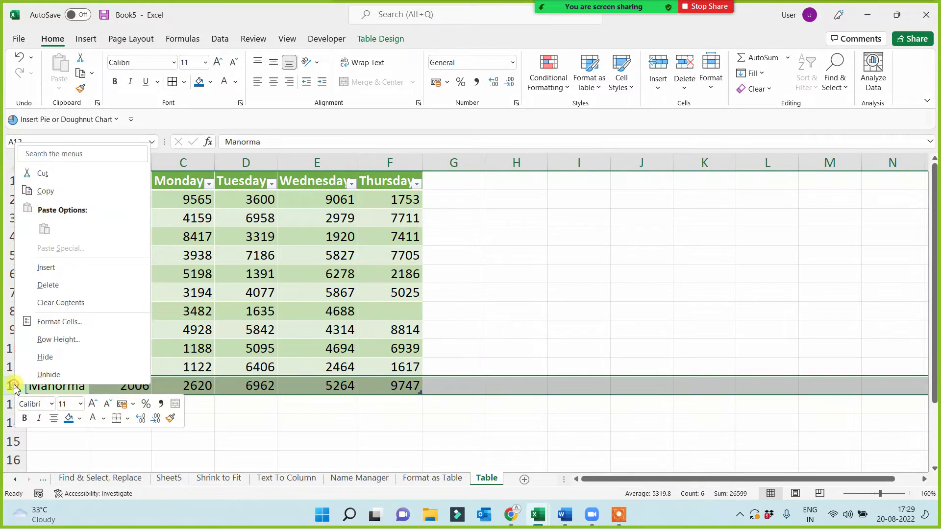
{"action": "left_click", "coordinate": [57, 287]}
{"action": "left_click", "coordinate": [185, 424]}
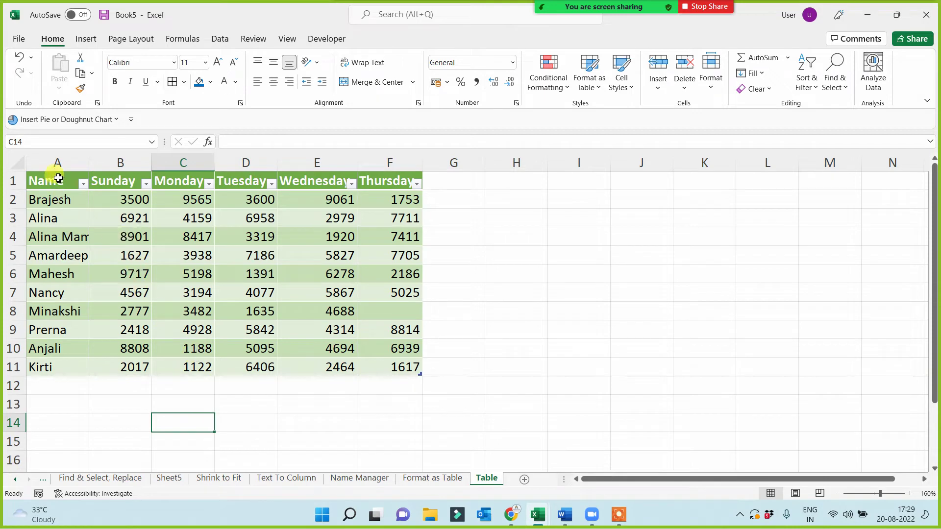
{"action": "left_click_drag", "start_coordinate": [49, 181], "coordinate": [405, 371]}
{"action": "left_click", "coordinate": [565, 351]}
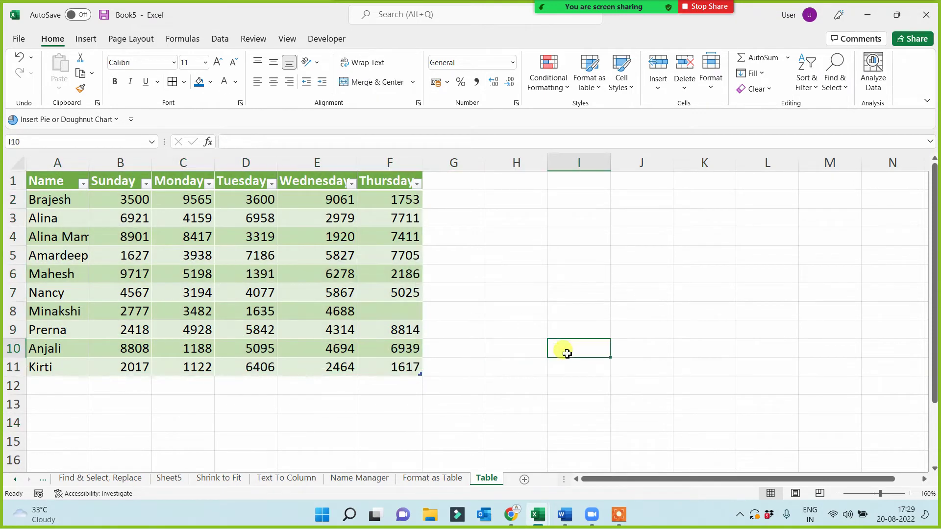
- On Sheet1, Format-Paint the red Type 1 -namebox style onto the Wrap Text cell A12
{"action": "left_click", "coordinate": [88, 479]}
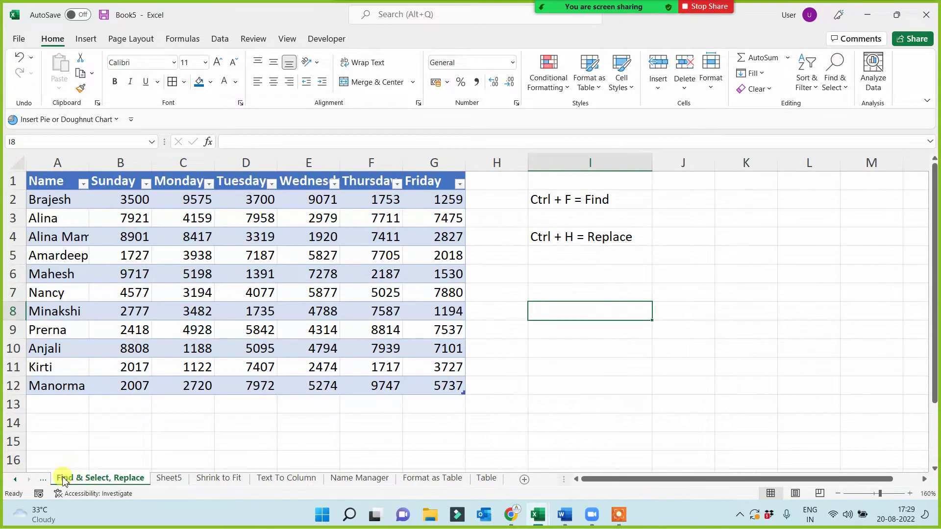
{"action": "left_click", "coordinate": [15, 480]}
{"action": "left_click", "coordinate": [64, 479]}
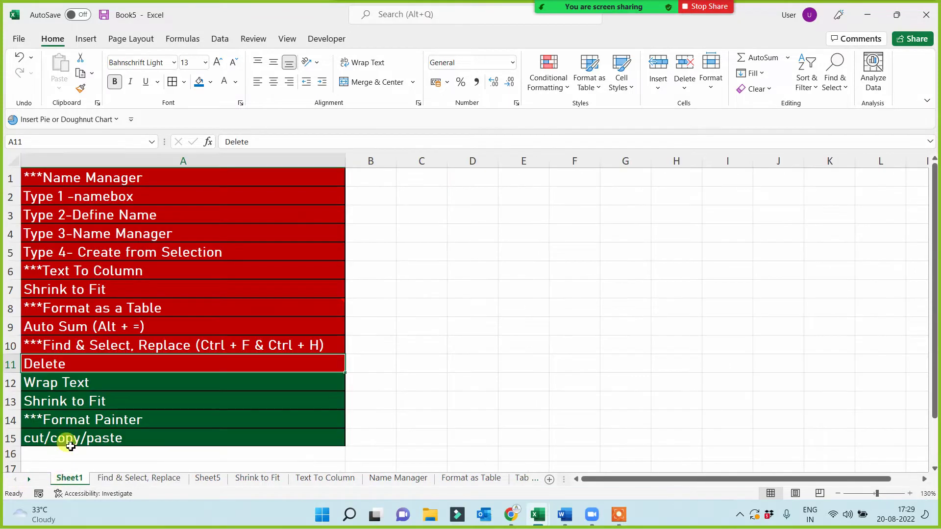
{"action": "left_click", "coordinate": [68, 382]}
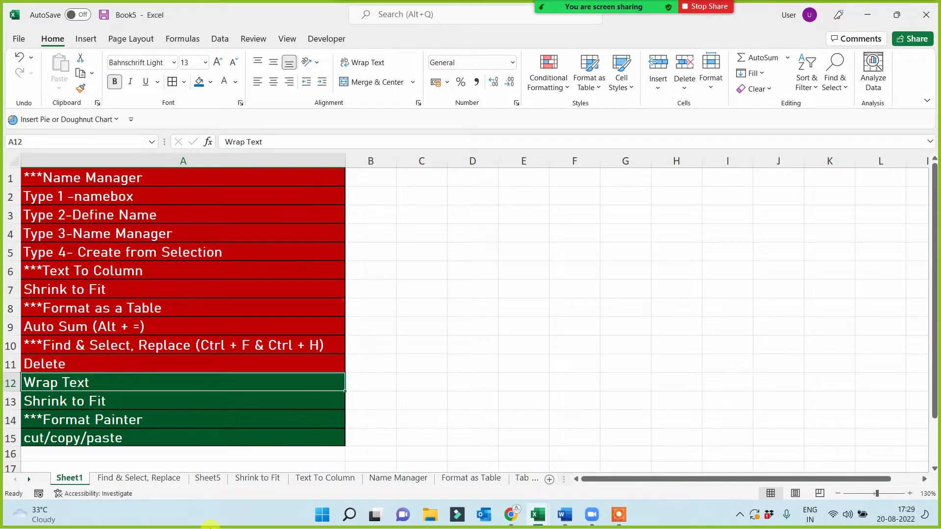
{"action": "left_click", "coordinate": [177, 196]}
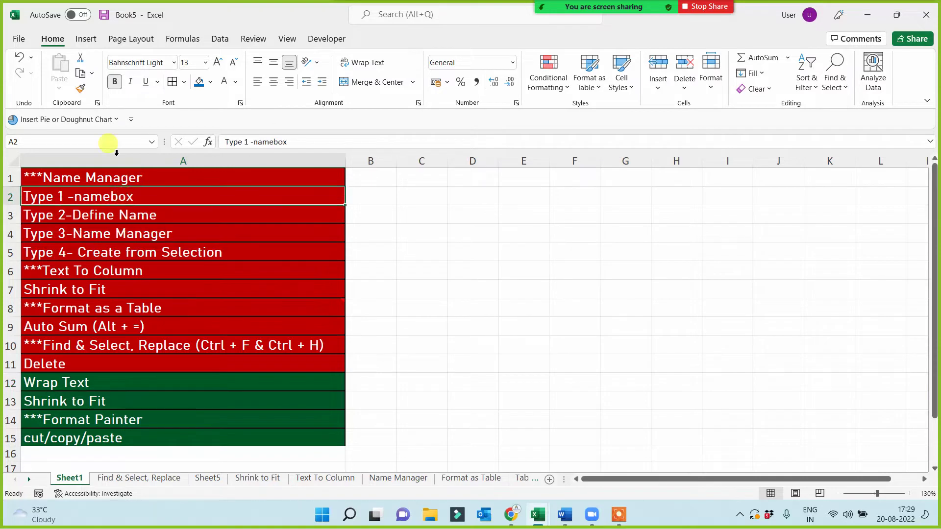
{"action": "left_click", "coordinate": [85, 88]}
{"action": "left_click", "coordinate": [47, 382]}
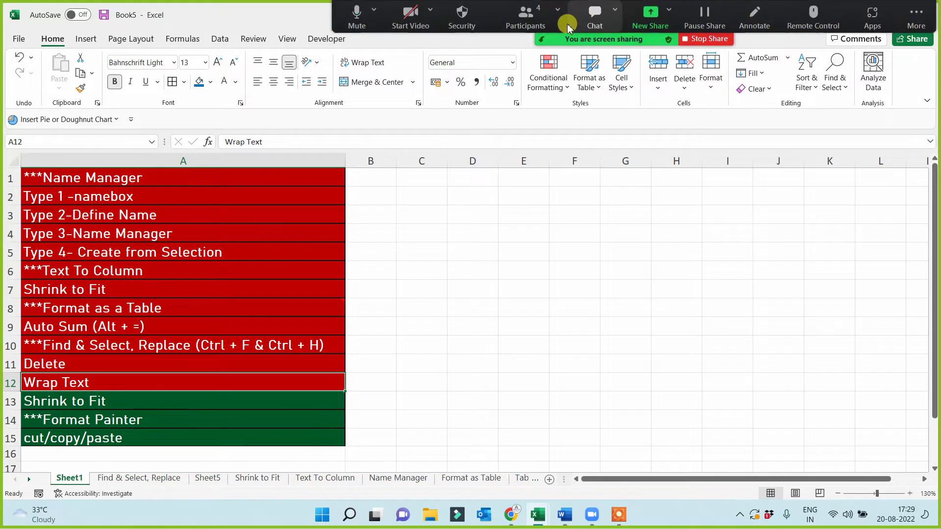
{"action": "left_click", "coordinate": [524, 18]}
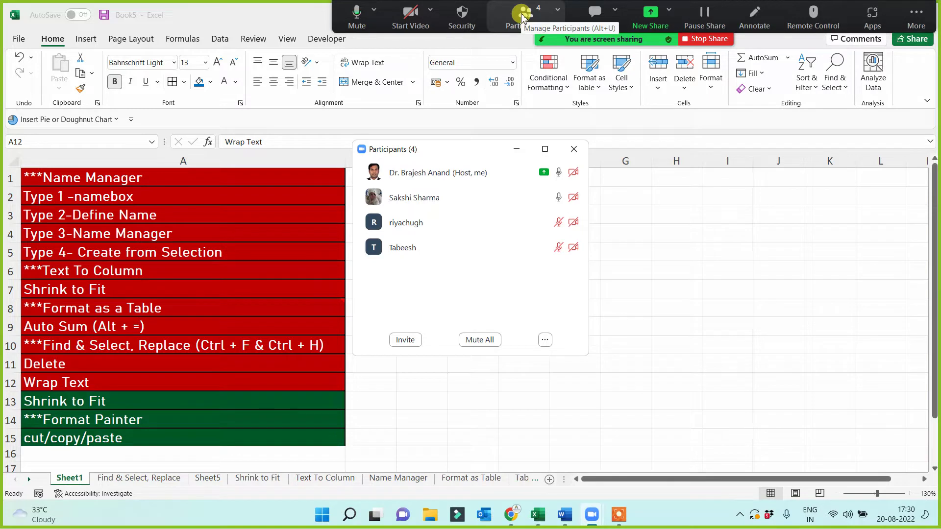
{"action": "left_click", "coordinate": [517, 150]}
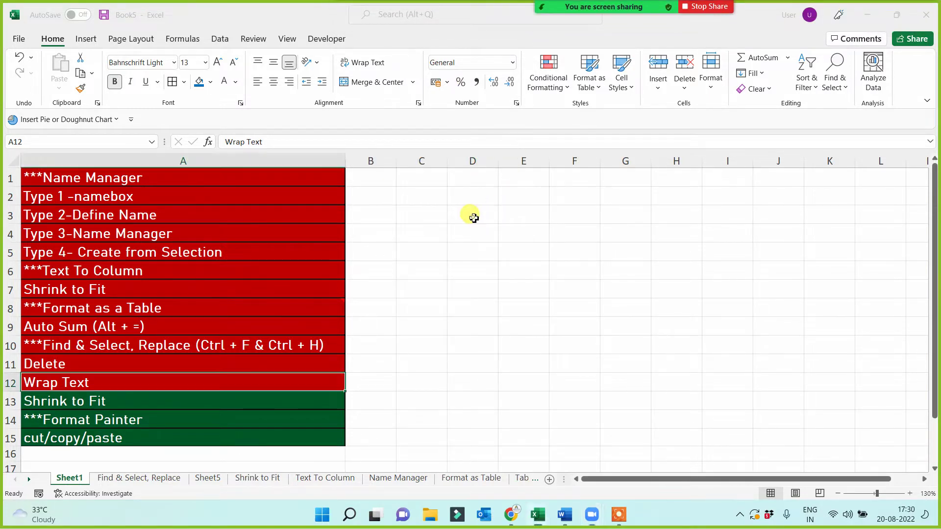
{"action": "left_click", "coordinate": [450, 219]}
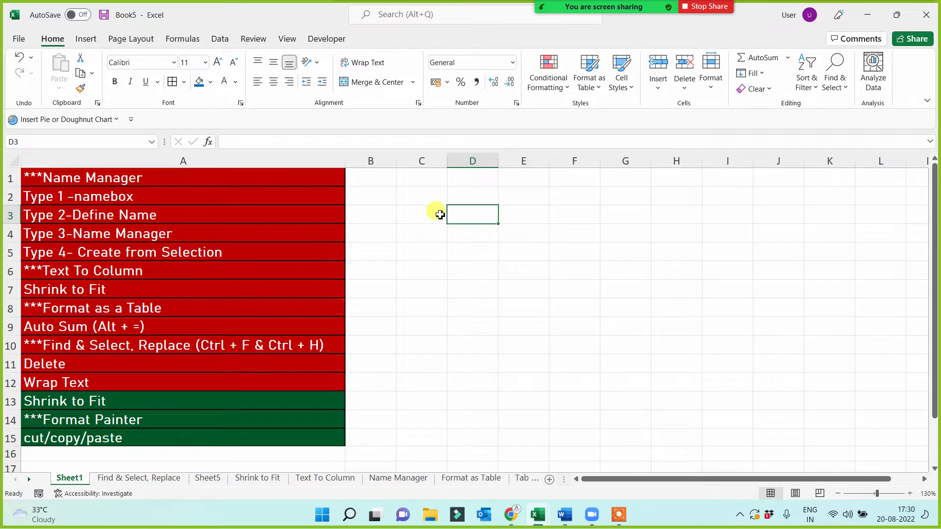
- Select the empty block C3:G12, then scroll down to the empty rows below the topics
{"action": "left_click_drag", "start_coordinate": [437, 214], "coordinate": [647, 387]}
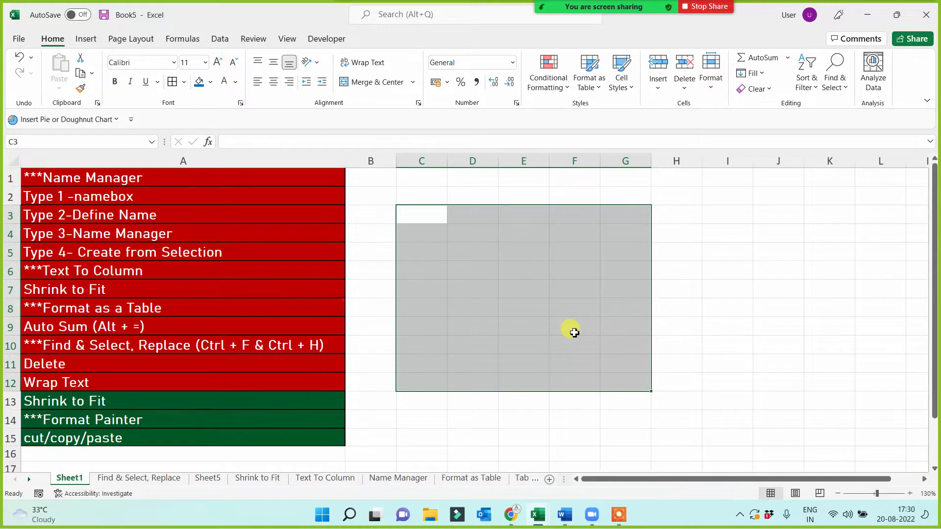
{"action": "left_click", "coordinate": [574, 333]}
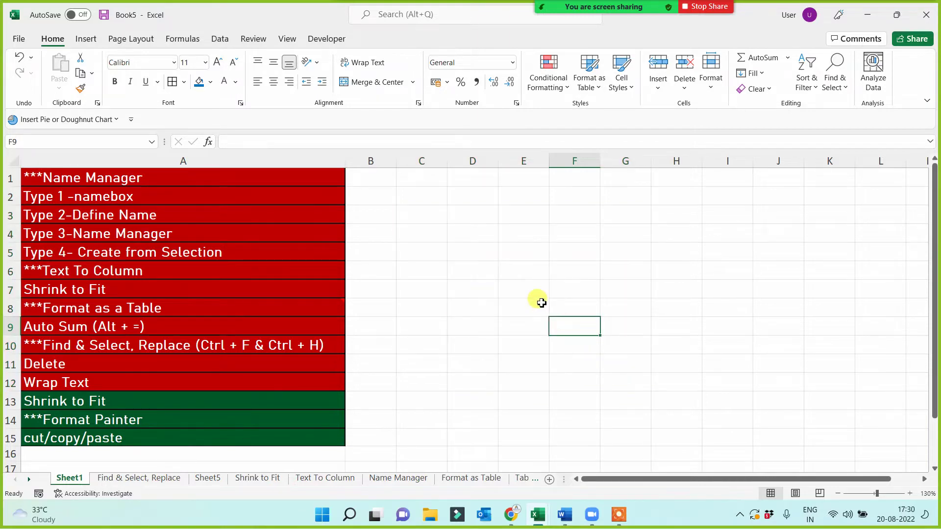
{"action": "scroll", "coordinate": [476, 314], "scroll_direction": "down", "scroll_amount": 2}
{"action": "scroll", "coordinate": [476, 314], "scroll_direction": "down", "scroll_amount": 2}
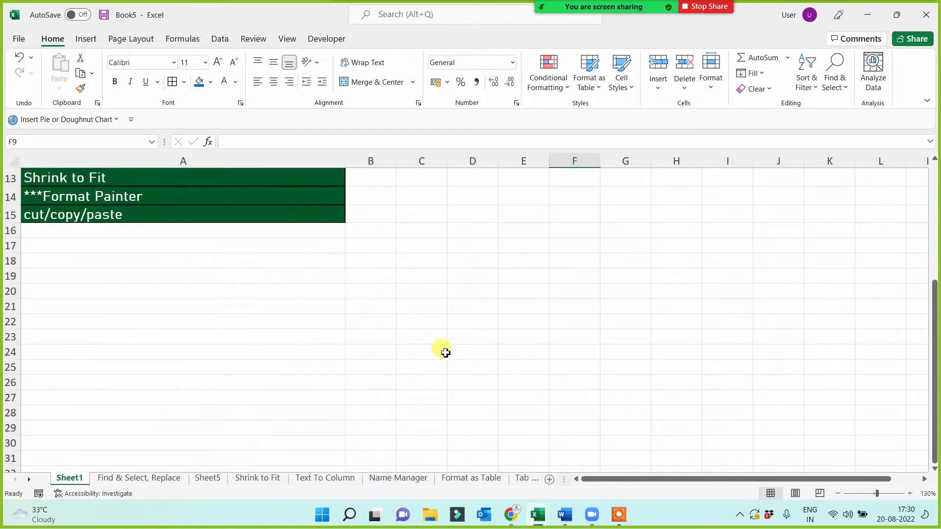
- Enter three sample names of increasing length into D20, D21 and D22
{"action": "left_click", "coordinate": [473, 292]}
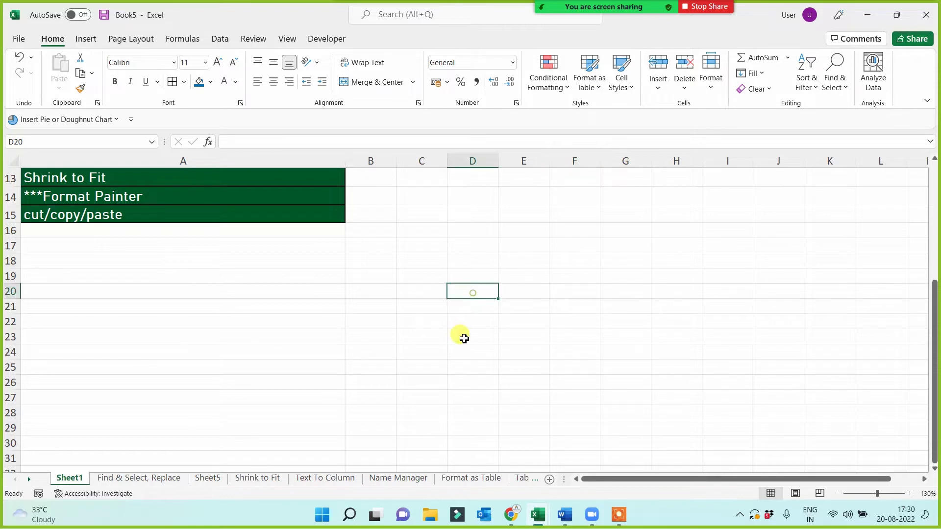
{"action": "type", "text": "Amit"}
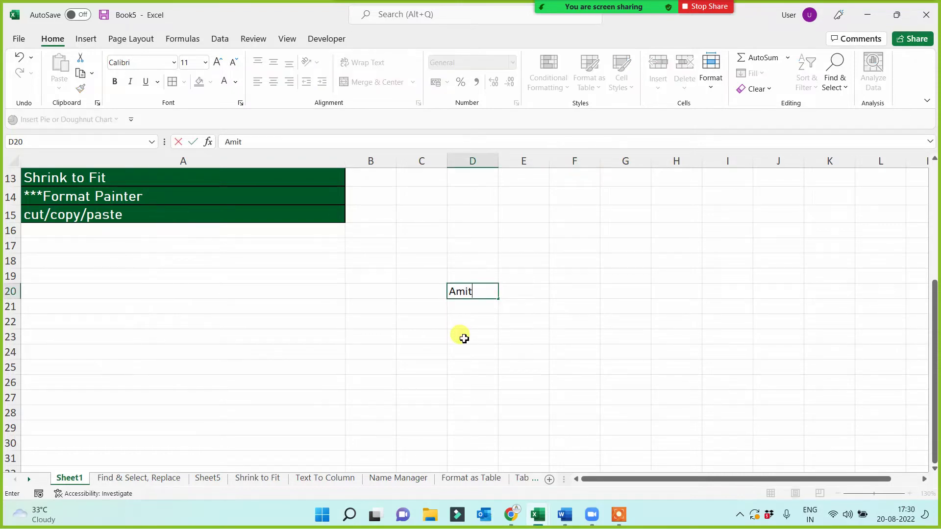
{"action": "key", "text": "Return"}
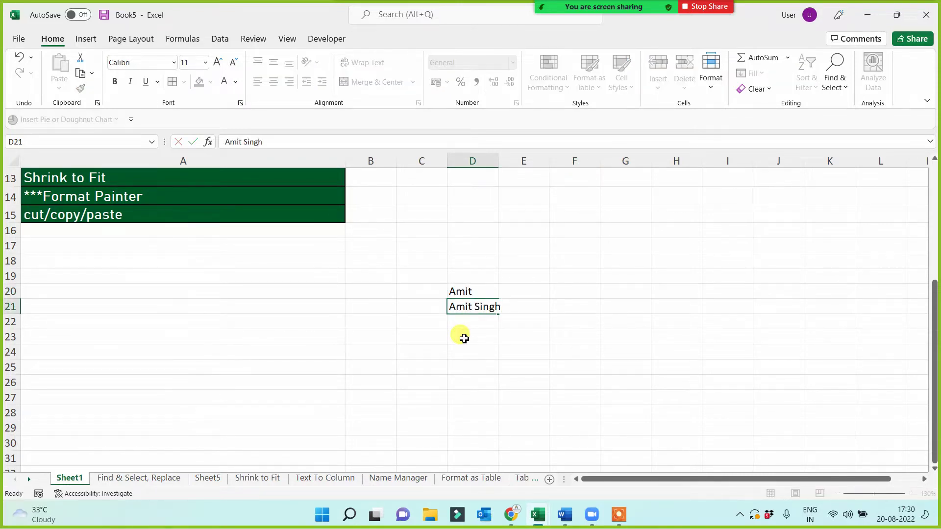
{"action": "key", "text": "Return"}
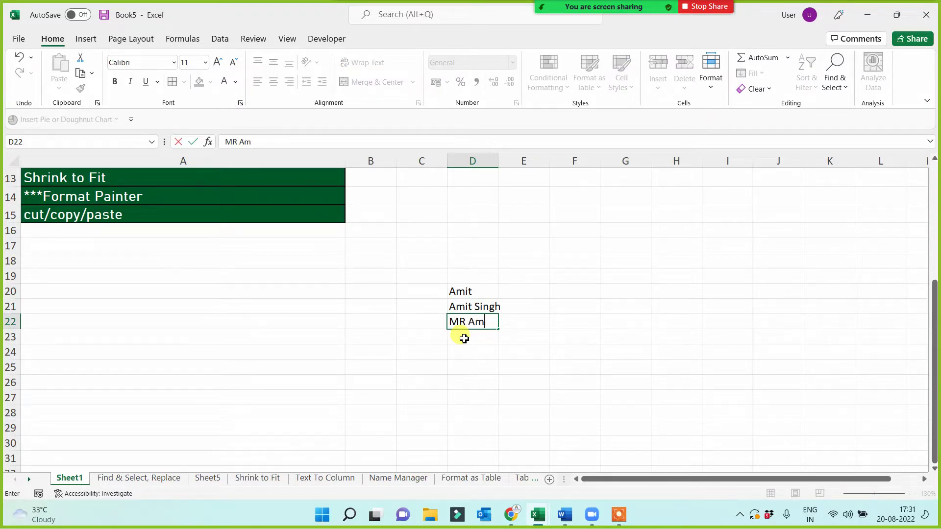
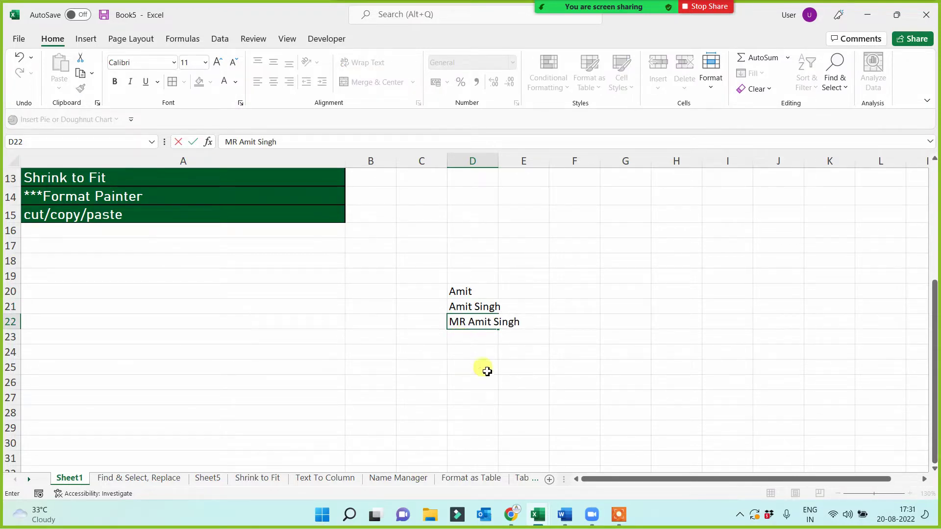
{"action": "left_click", "coordinate": [487, 371]}
- Widen column D, then narrow it again so the longer names overflow
{"action": "left_click_drag", "start_coordinate": [475, 294], "coordinate": [478, 324]}
{"action": "left_click", "coordinate": [475, 380]}
{"action": "left_click", "coordinate": [484, 378]}
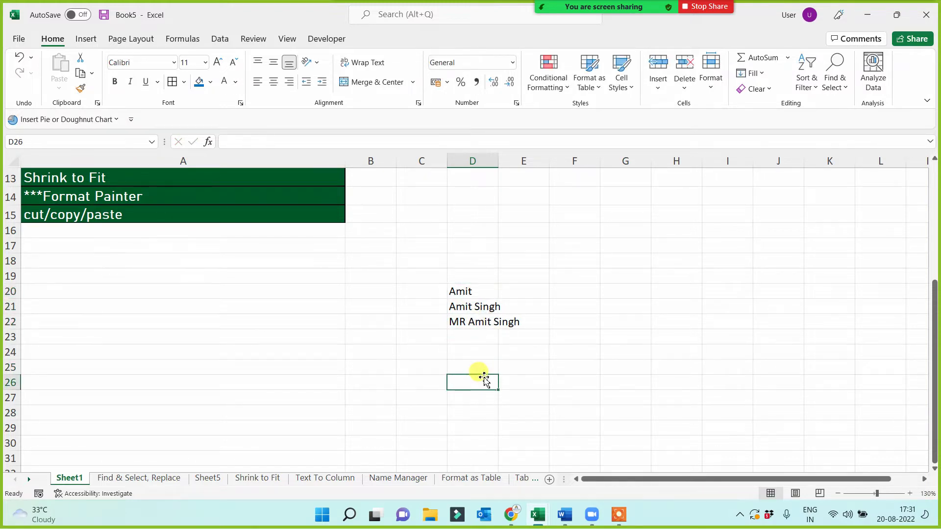
{"action": "left_click_drag", "start_coordinate": [498, 160], "coordinate": [533, 164]}
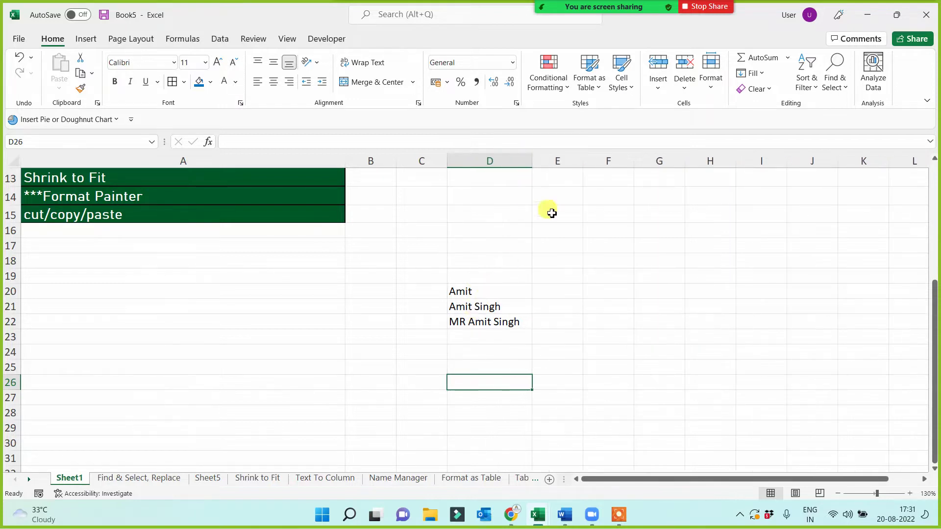
{"action": "left_click_drag", "start_coordinate": [489, 293], "coordinate": [491, 325]}
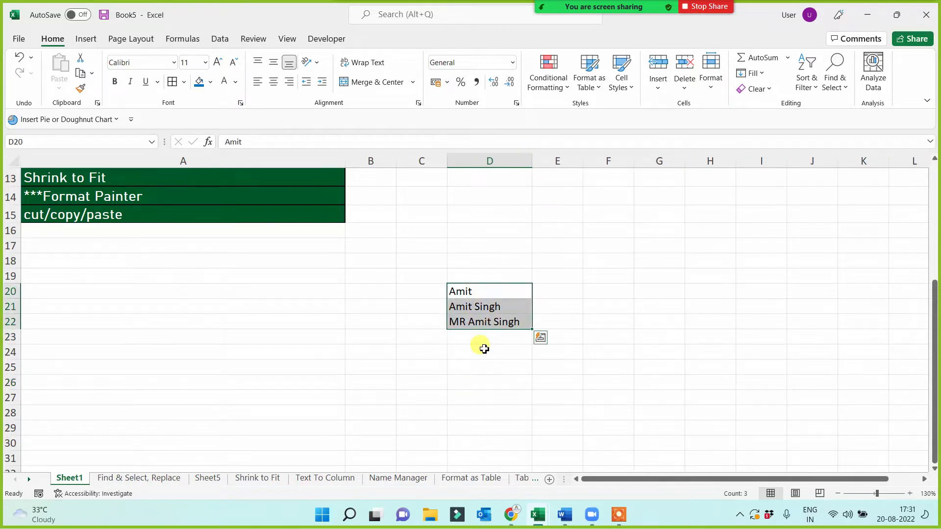
{"action": "left_click", "coordinate": [485, 367]}
{"action": "left_click_drag", "start_coordinate": [532, 161], "coordinate": [494, 196]}
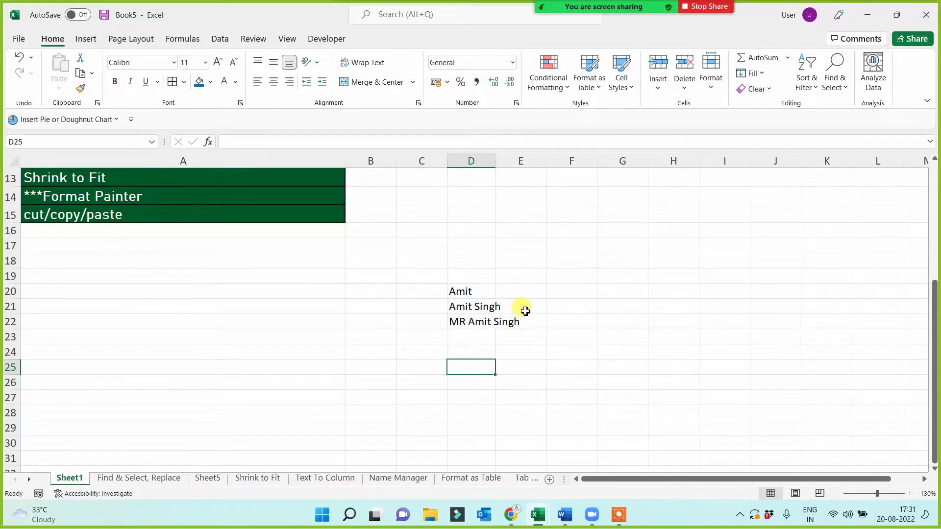
- Type filler text 'wer', 'ewr', 'wer' in E20:E22, delete it, and reselect D20:D22
{"action": "left_click", "coordinate": [514, 293]}
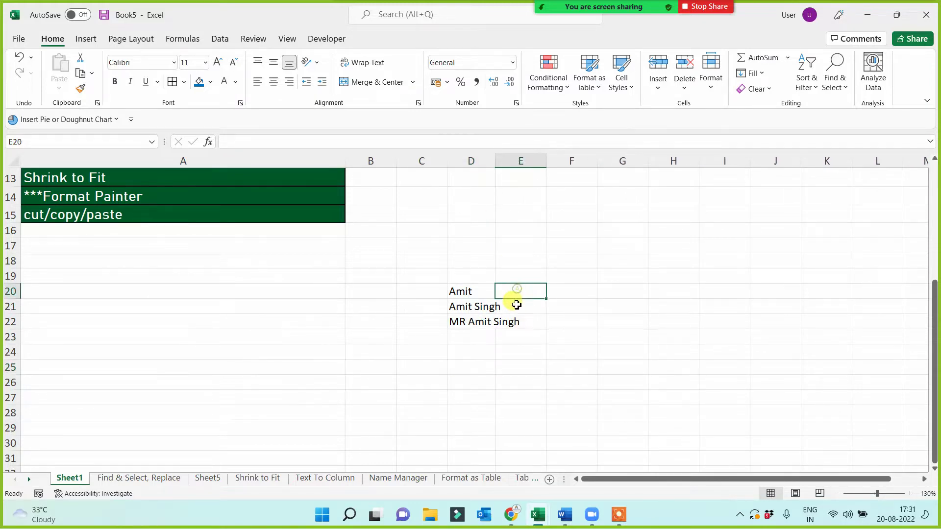
{"action": "type", "text": "wer"}
{"action": "key", "text": "Return"}
{"action": "type", "text": "ewr"}
{"action": "key", "text": "Return"}
{"action": "type", "text": "wer"}
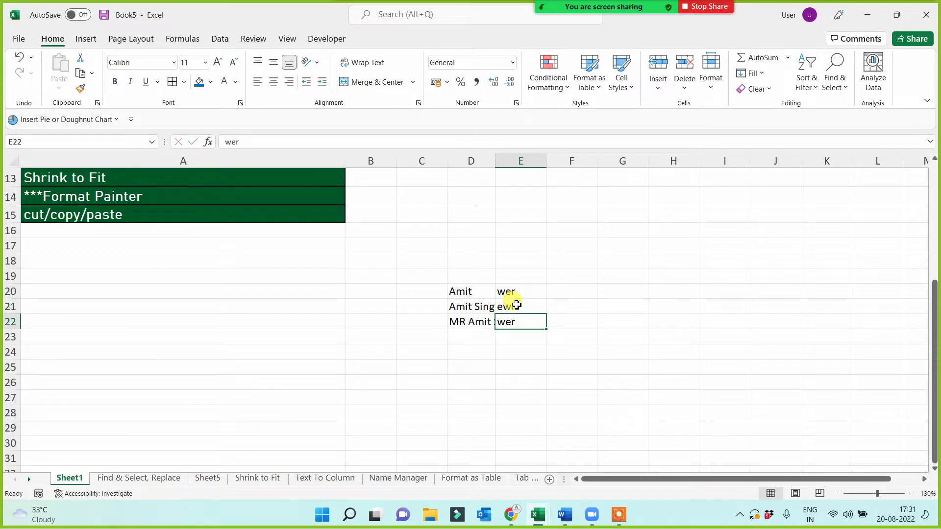
{"action": "key", "text": "Return"}
{"action": "key", "text": "Return"}
{"action": "key", "text": "Return"}
{"action": "left_click_drag", "start_coordinate": [511, 294], "coordinate": [513, 338]}
{"action": "key", "text": "Delete"}
{"action": "left_click", "coordinate": [518, 358]}
{"action": "left_click_drag", "start_coordinate": [463, 289], "coordinate": [458, 319]}
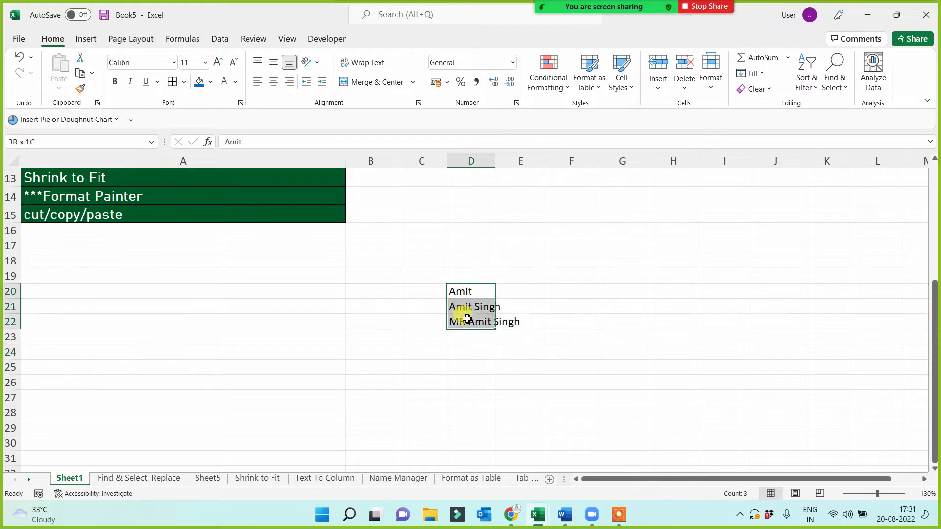
- Apply Wrap Text to the names in D20:D22 and fill D20 blue
{"action": "left_click", "coordinate": [368, 62]}
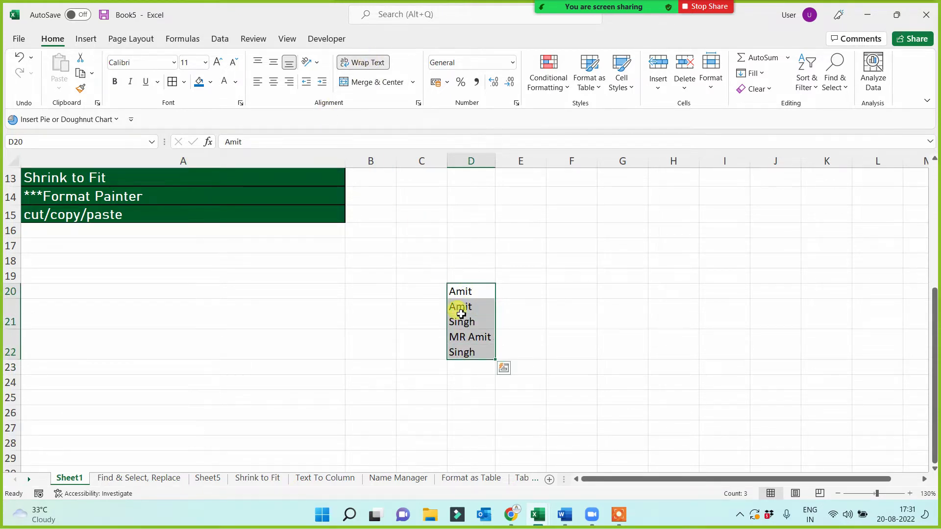
{"action": "left_click", "coordinate": [473, 291]}
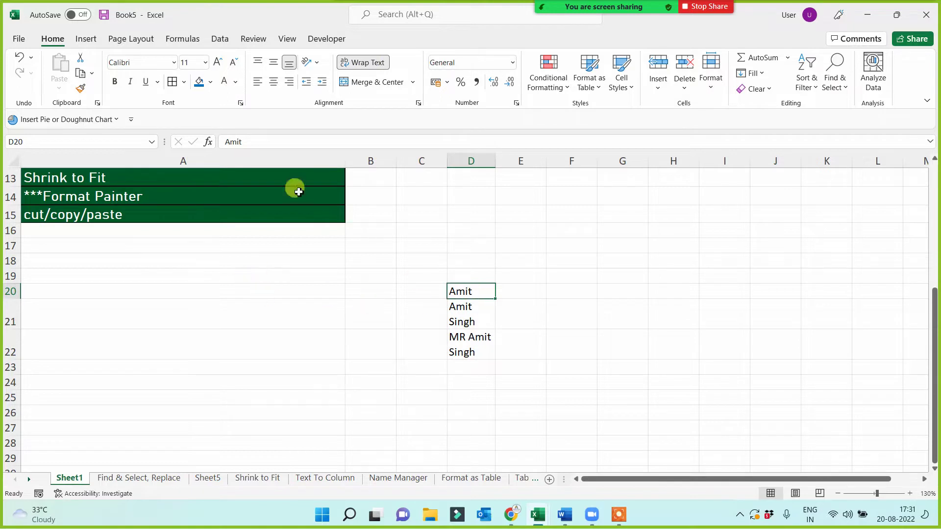
{"action": "left_click", "coordinate": [198, 81]}
- Fill D21 black and D22 yellow
{"action": "left_click", "coordinate": [469, 325]}
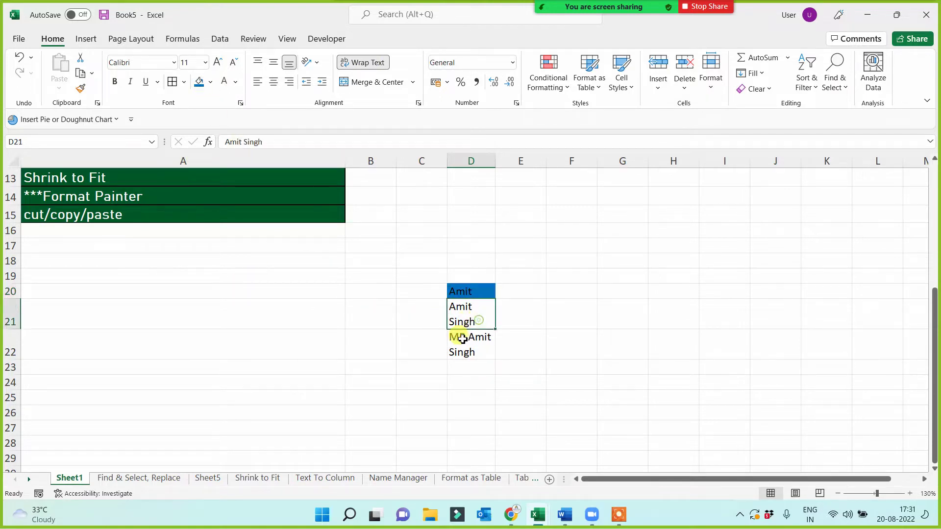
{"action": "left_click", "coordinate": [211, 83]}
{"action": "left_click", "coordinate": [209, 162]}
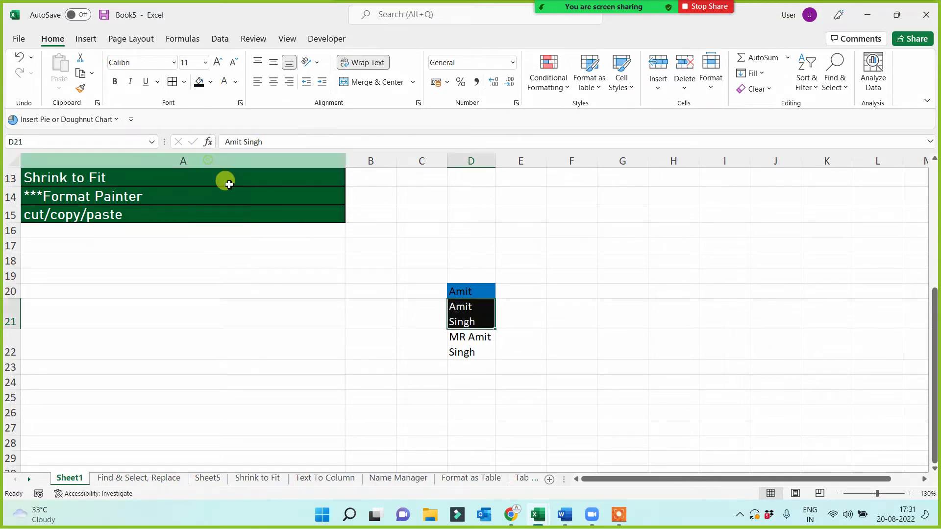
{"action": "left_click", "coordinate": [471, 349]}
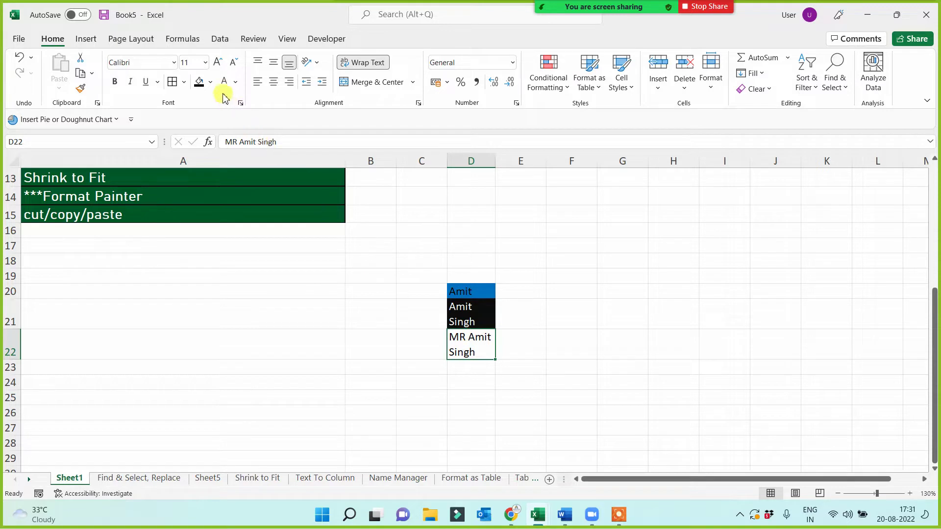
{"action": "left_click", "coordinate": [210, 82]}
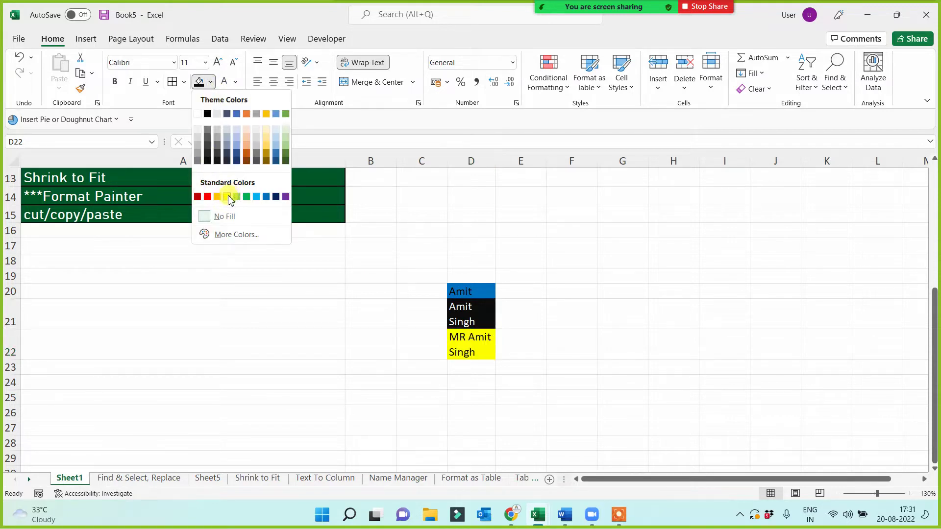
{"action": "left_click", "coordinate": [229, 197]}
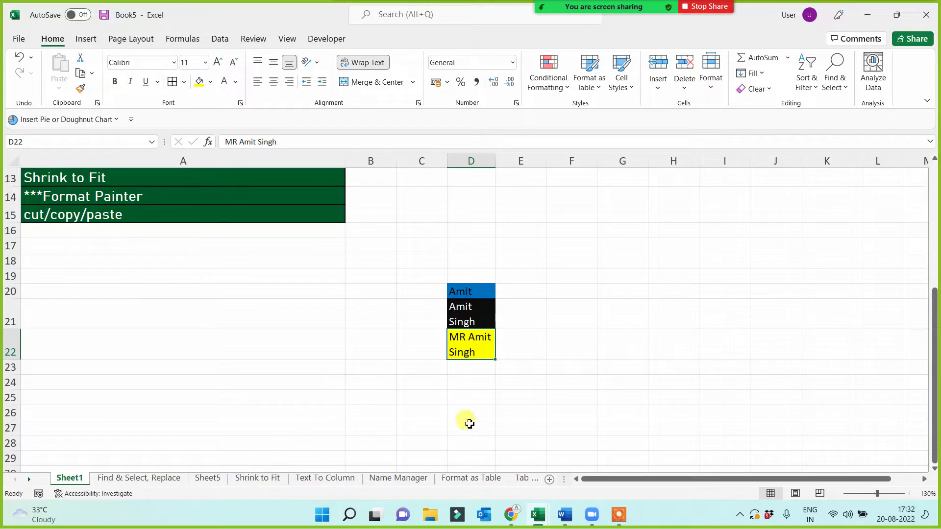
- Type 'Grami Sewa' in F16 and widen column F to fit it
{"action": "left_click", "coordinate": [483, 224]}
{"action": "left_click", "coordinate": [594, 226]}
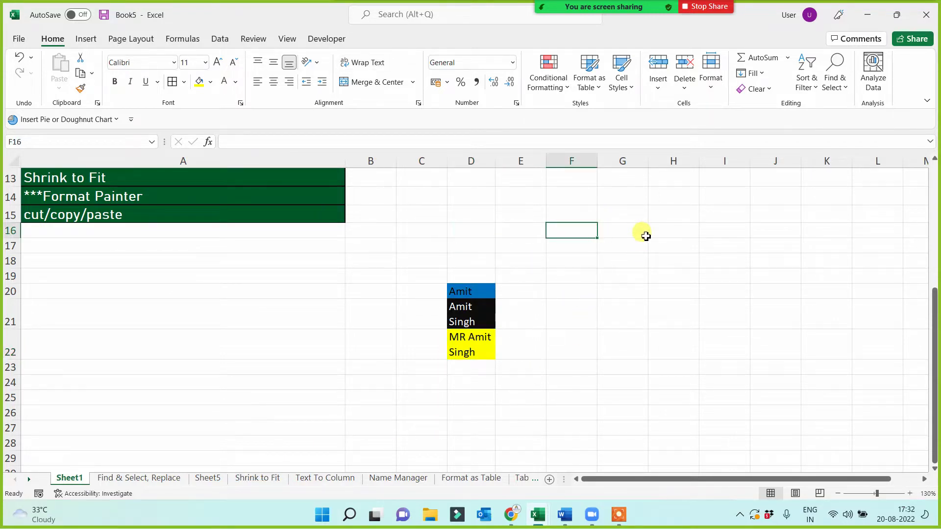
{"action": "type", "text": "Gr"}
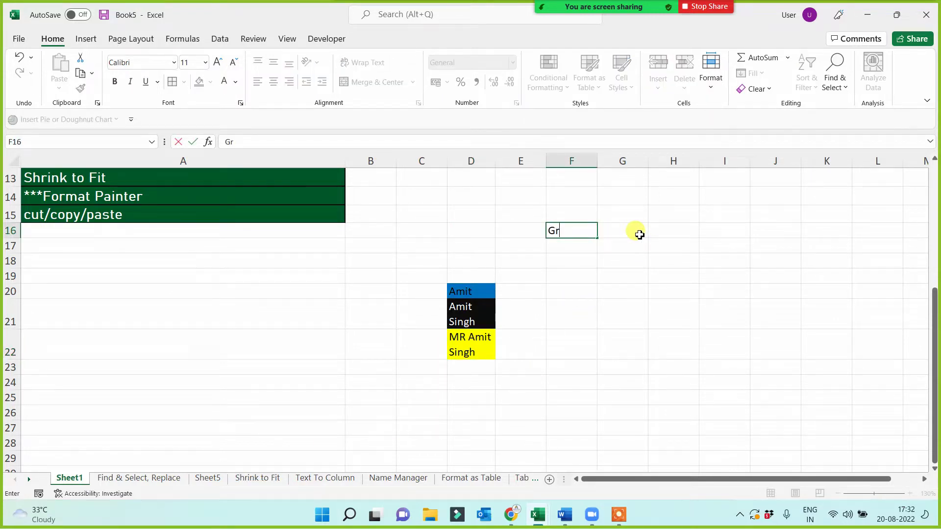
{"action": "type", "text": "ami  Sewa"}
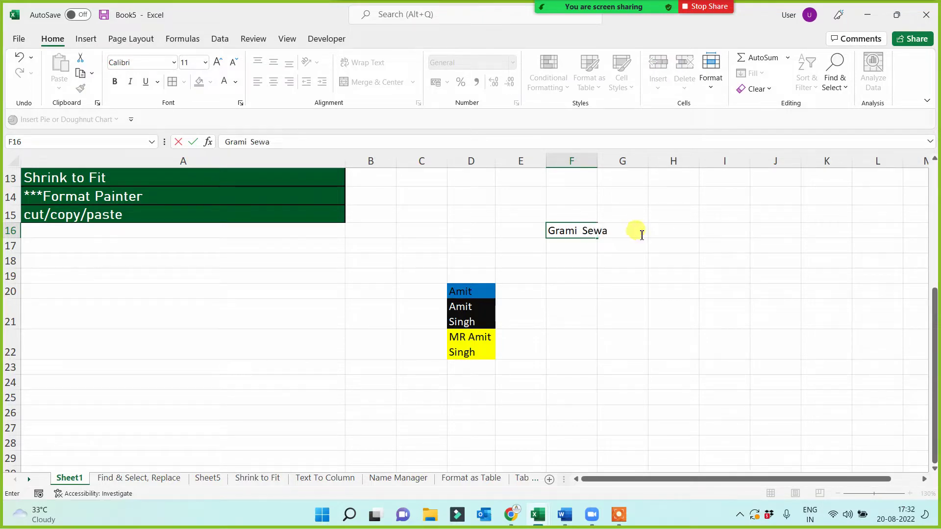
{"action": "left_click", "coordinate": [606, 292]}
{"action": "left_click_drag", "start_coordinate": [598, 160], "coordinate": [620, 160]}
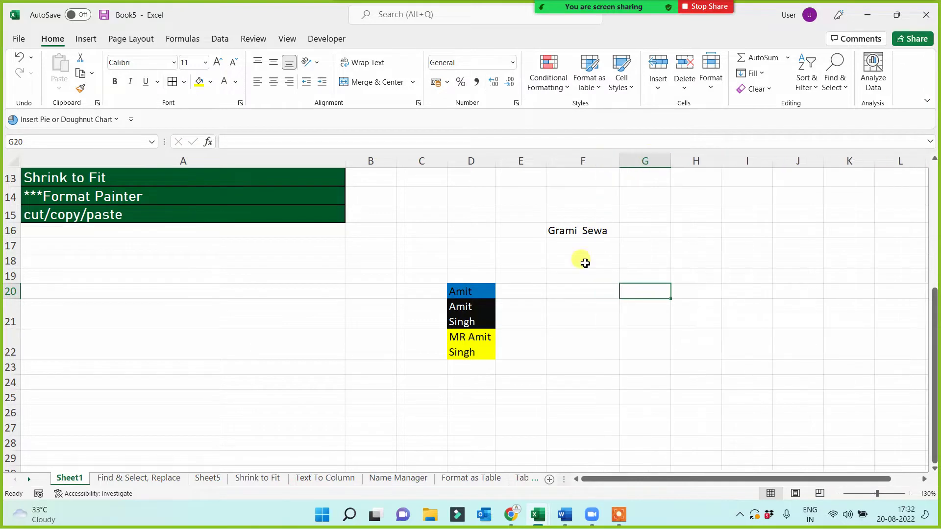
- Enter '4 Log' in F17, correcting a mistyped 3
{"action": "left_click", "coordinate": [584, 251]}
{"action": "type", "text": "3"}
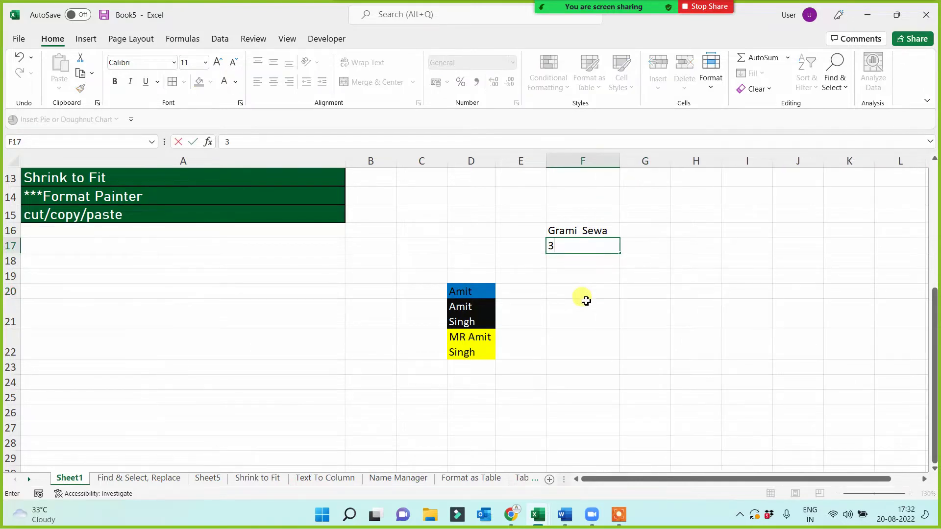
{"action": "key", "text": "BackSpace"}
{"action": "type", "text": "4 Log"}
{"action": "left_click", "coordinate": [578, 314]}
{"action": "left_click", "coordinate": [572, 247]}
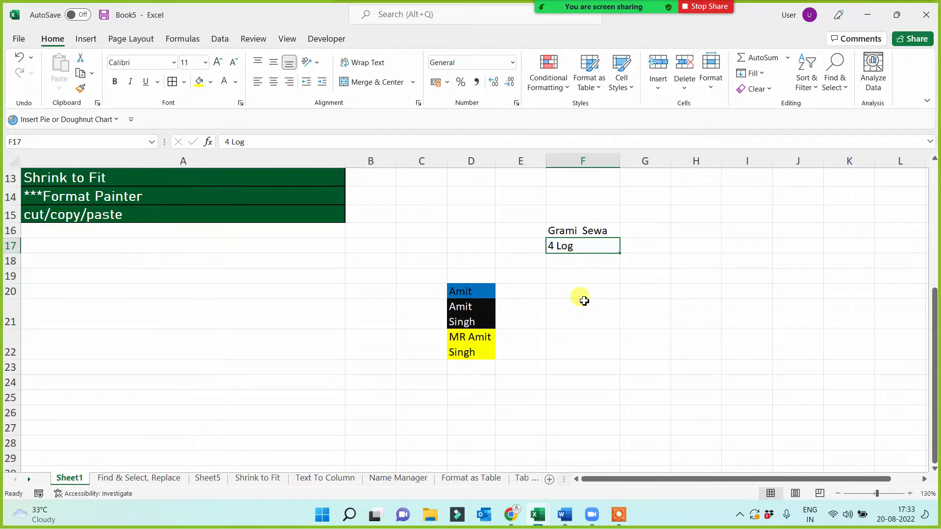
- Clear the Grami Sewa and 4 Log entries from F16:F17
{"action": "left_click_drag", "start_coordinate": [510, 272], "coordinate": [512, 361]}
{"action": "left_click", "coordinate": [562, 354]}
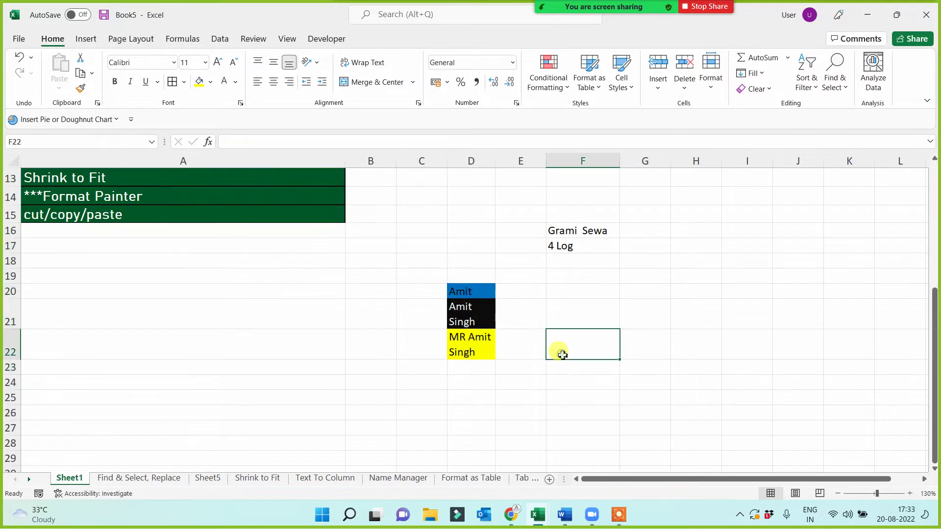
{"action": "left_click_drag", "start_coordinate": [574, 233], "coordinate": [583, 243]}
{"action": "key", "text": "Delete"}
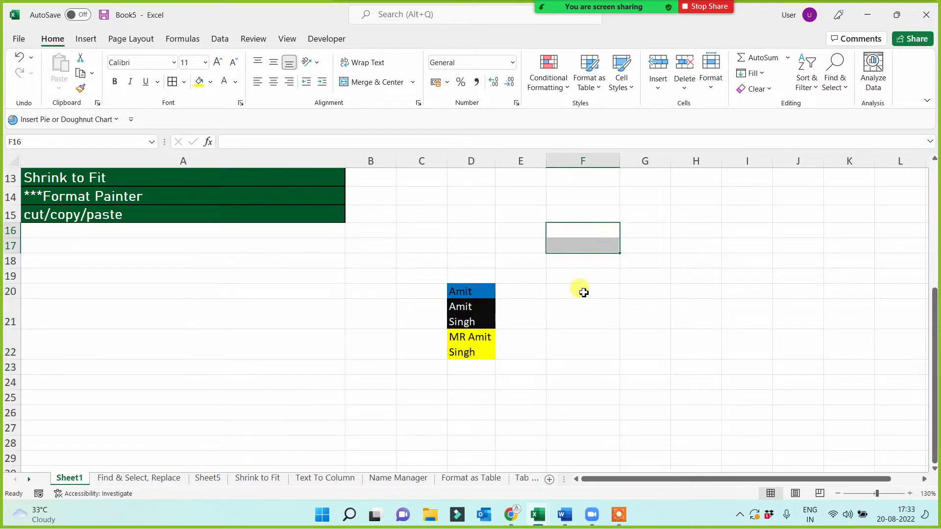
{"action": "left_click", "coordinate": [584, 293]}
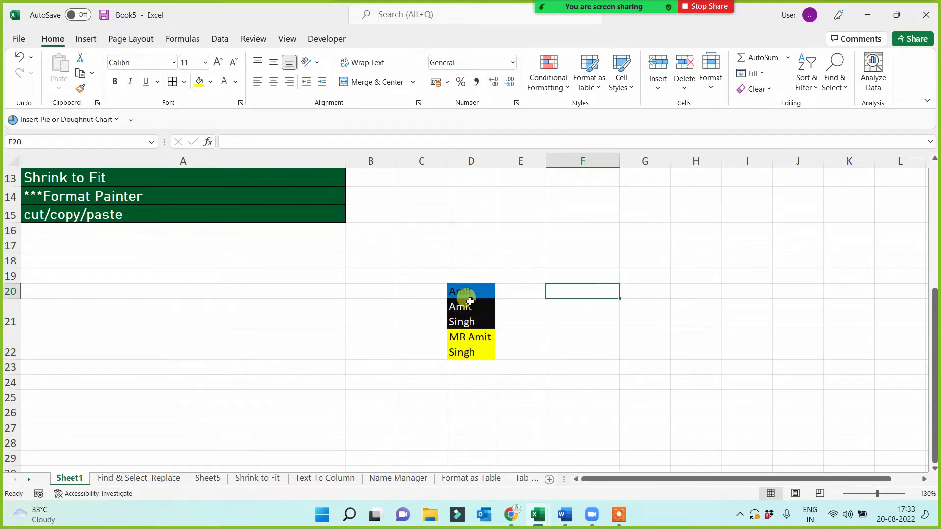
- Open the Shrink to Fit sheet and inspect the shrunken name examples in C5:C12
{"action": "left_click", "coordinate": [249, 478]}
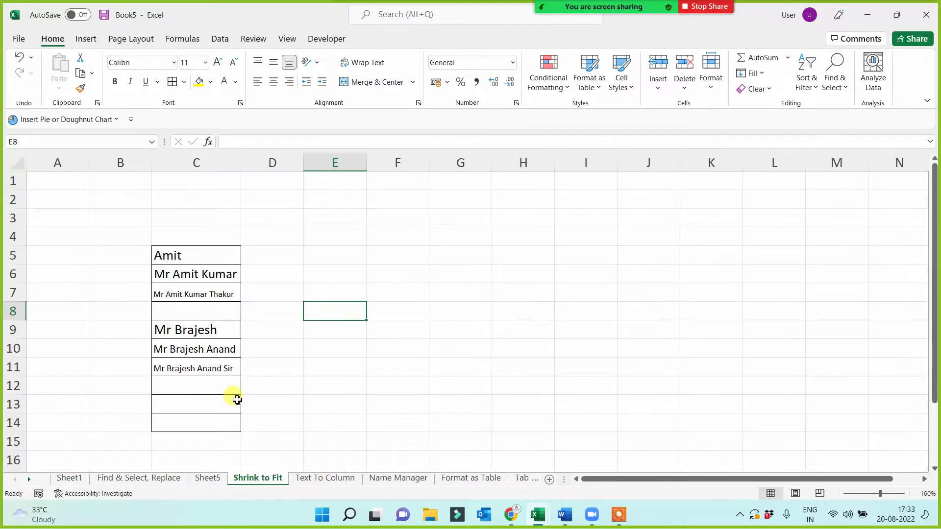
{"action": "left_click", "coordinate": [187, 367]}
{"action": "left_click", "coordinate": [194, 295]}
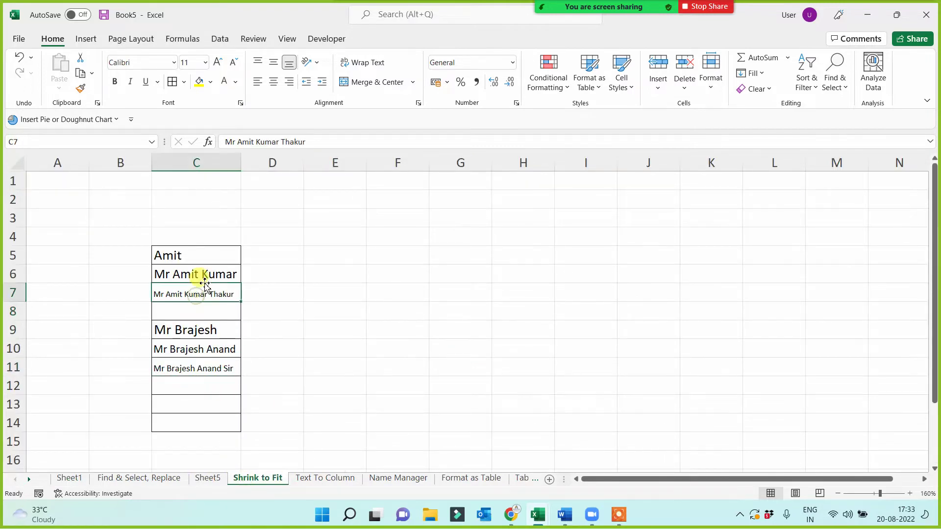
{"action": "left_click_drag", "start_coordinate": [193, 255], "coordinate": [186, 369]}
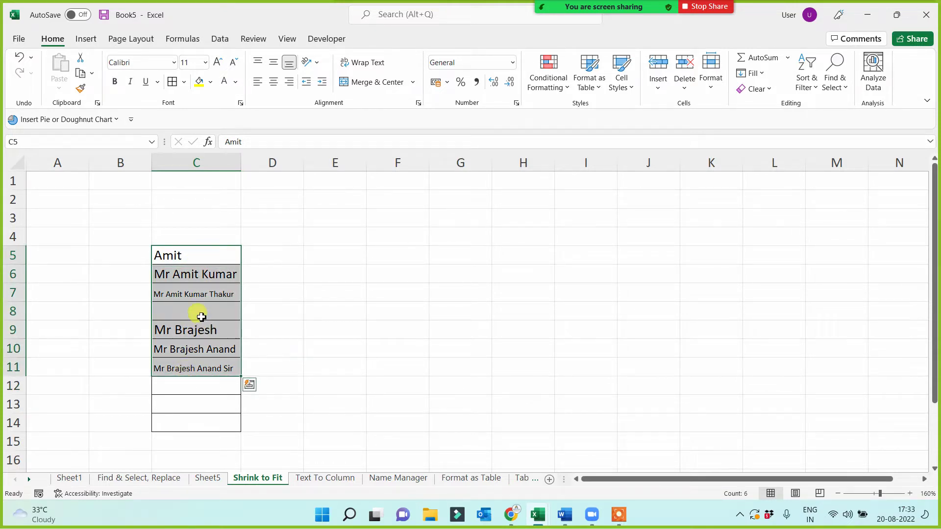
{"action": "left_click", "coordinate": [201, 312]}
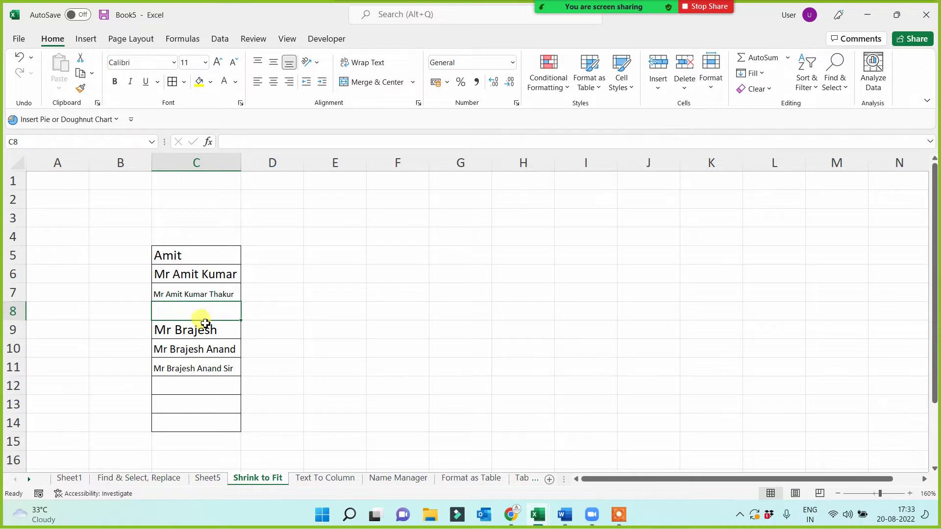
{"action": "left_click", "coordinate": [191, 256]}
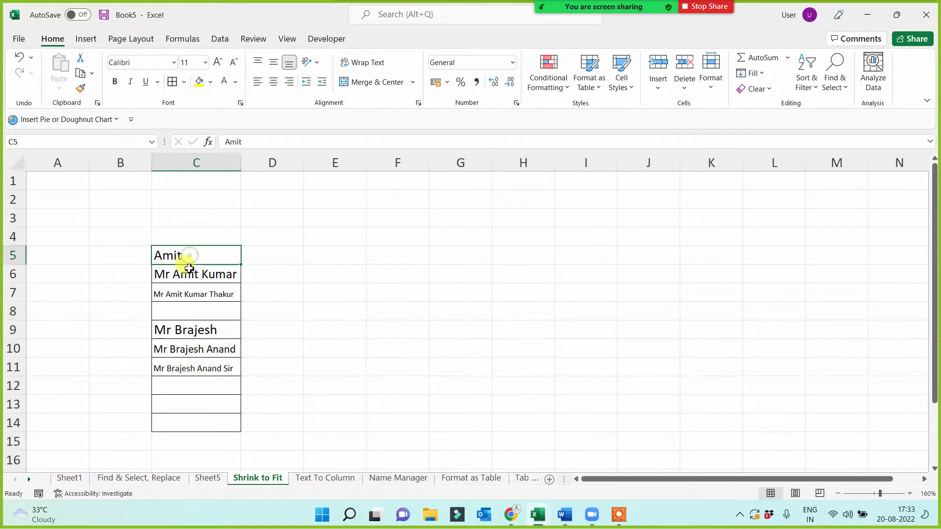
{"action": "left_click", "coordinate": [185, 273]}
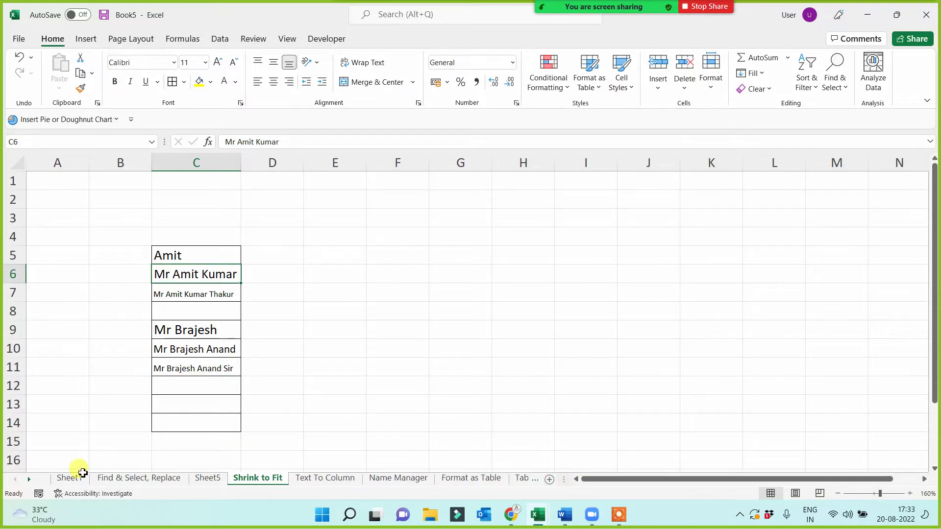
{"action": "left_click", "coordinate": [275, 313]}
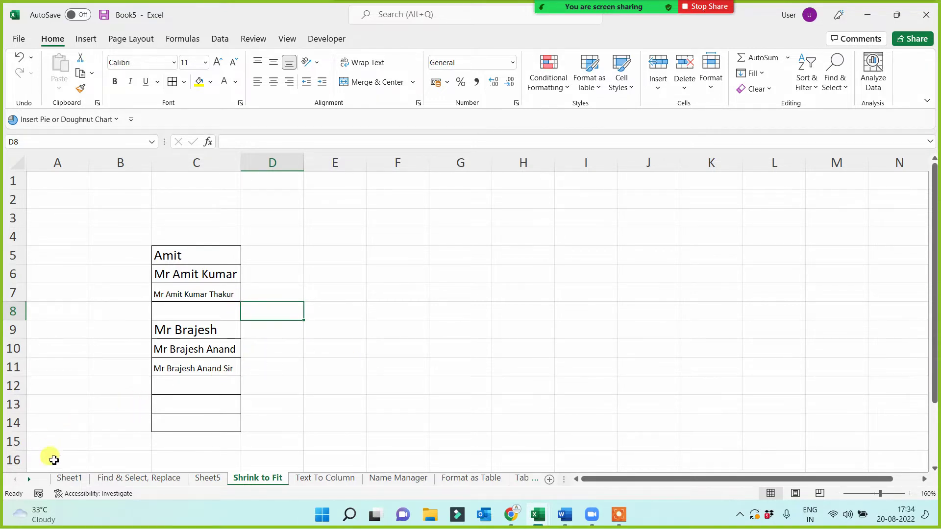
- On Sheet1, paint A11's red formatting onto the Shrink to Fit topic in A13
{"action": "left_click", "coordinate": [69, 478]}
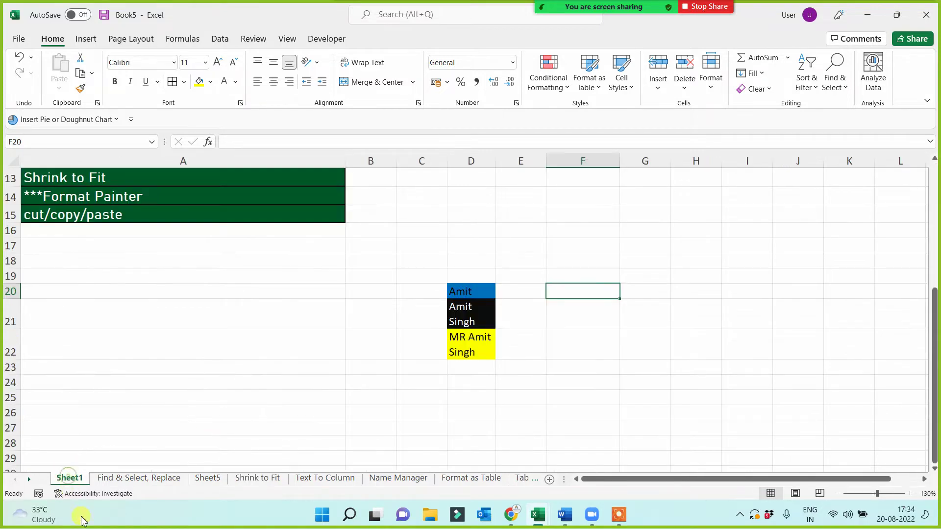
{"action": "left_click", "coordinate": [231, 365]}
{"action": "scroll", "coordinate": [219, 366], "scroll_direction": "up", "scroll_amount": 3}
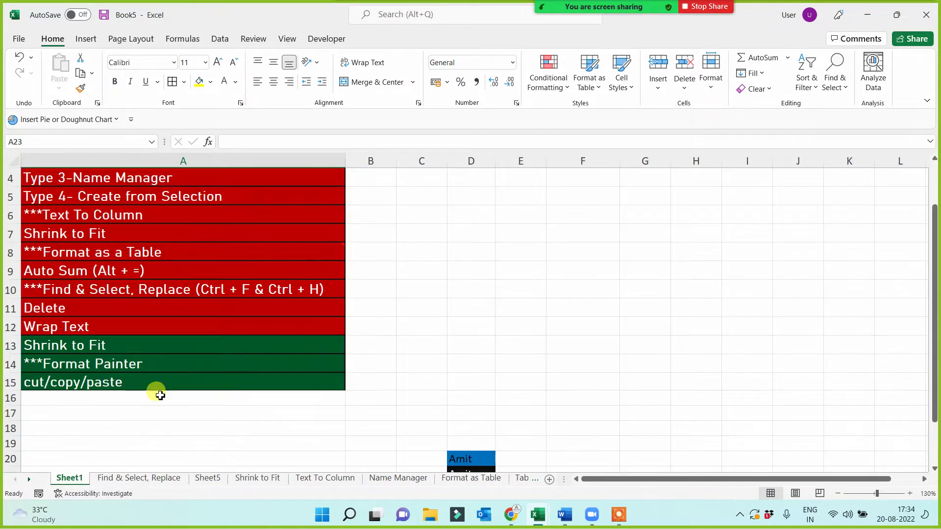
{"action": "left_click", "coordinate": [123, 343]}
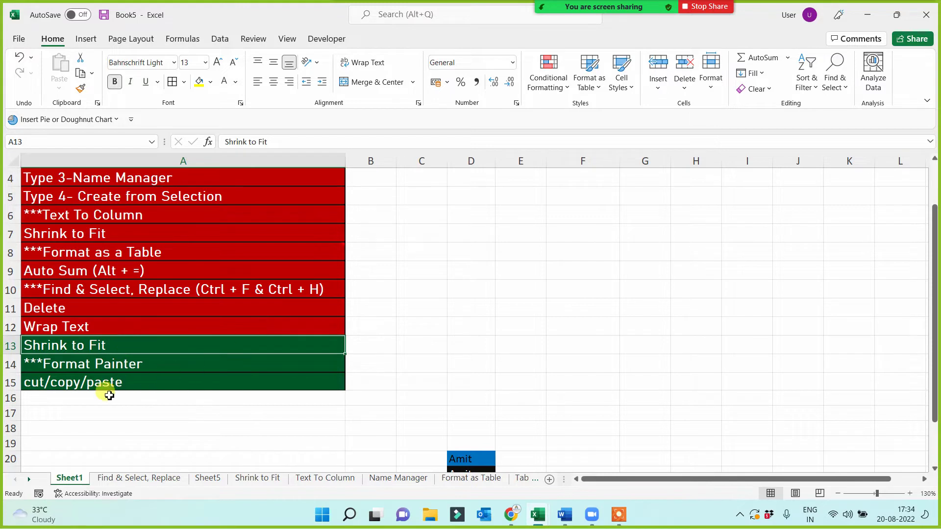
{"action": "left_click", "coordinate": [81, 89]}
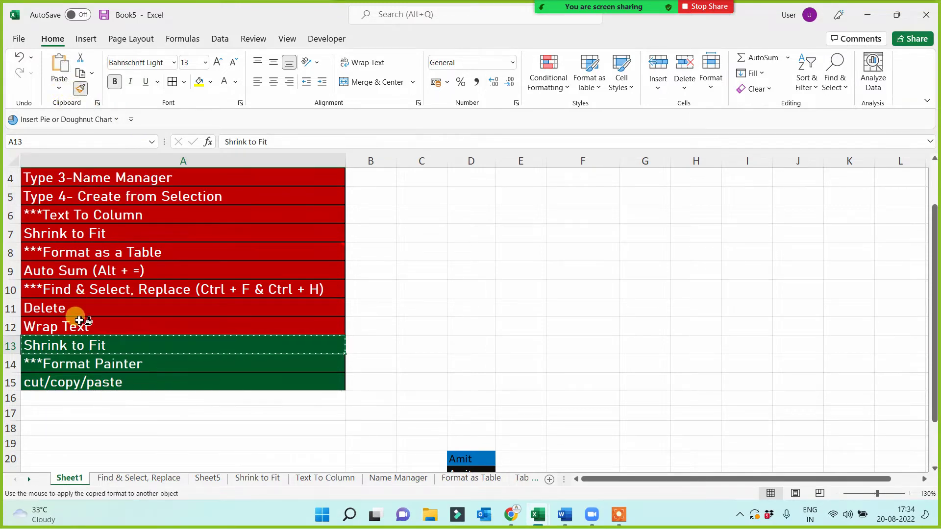
{"action": "key", "text": "Escape"}
{"action": "left_click", "coordinate": [122, 308]}
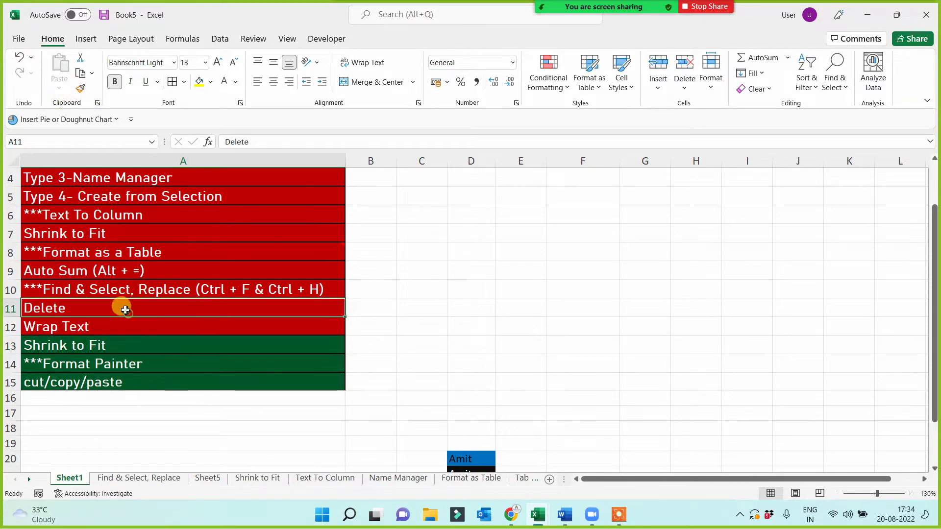
{"action": "left_click", "coordinate": [83, 93]}
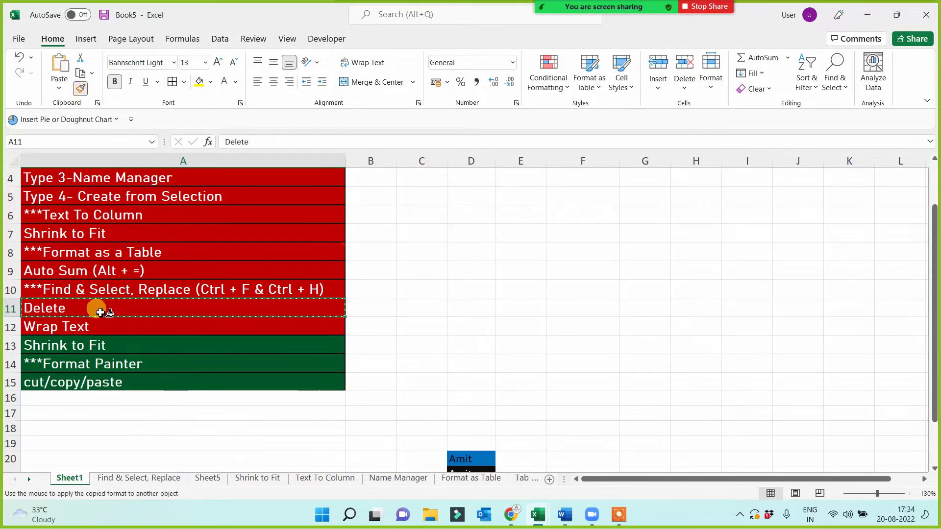
{"action": "left_click", "coordinate": [83, 347]}
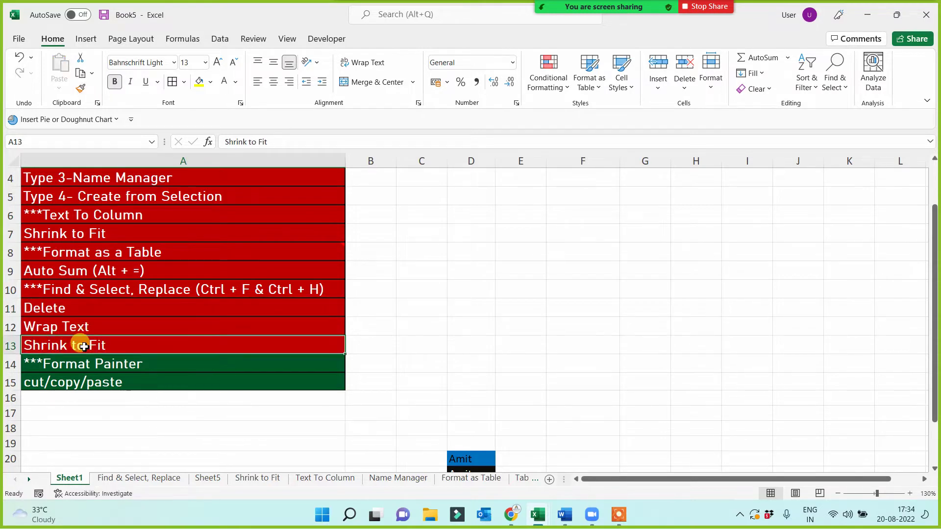
- Paint A15's green formatting onto A7, then restore A7 to red using A6's format
{"action": "left_click", "coordinate": [76, 381]}
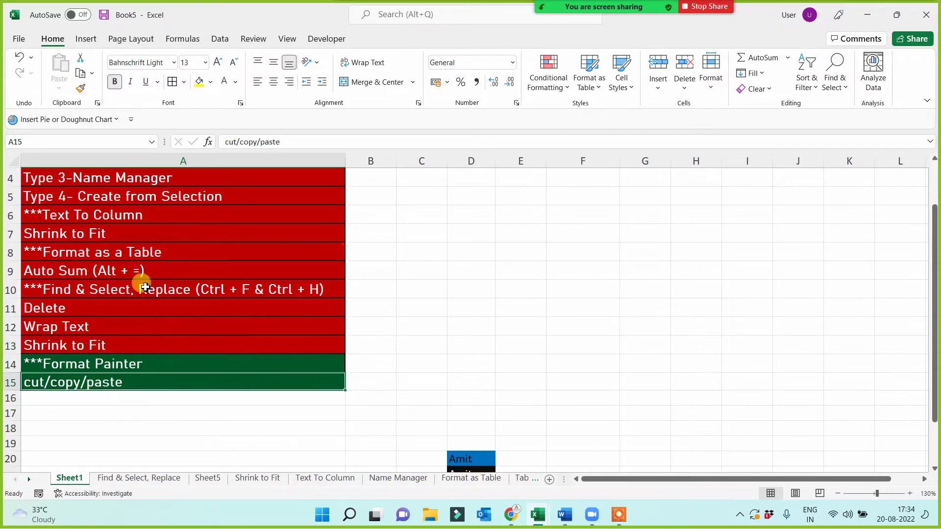
{"action": "left_click", "coordinate": [81, 88]}
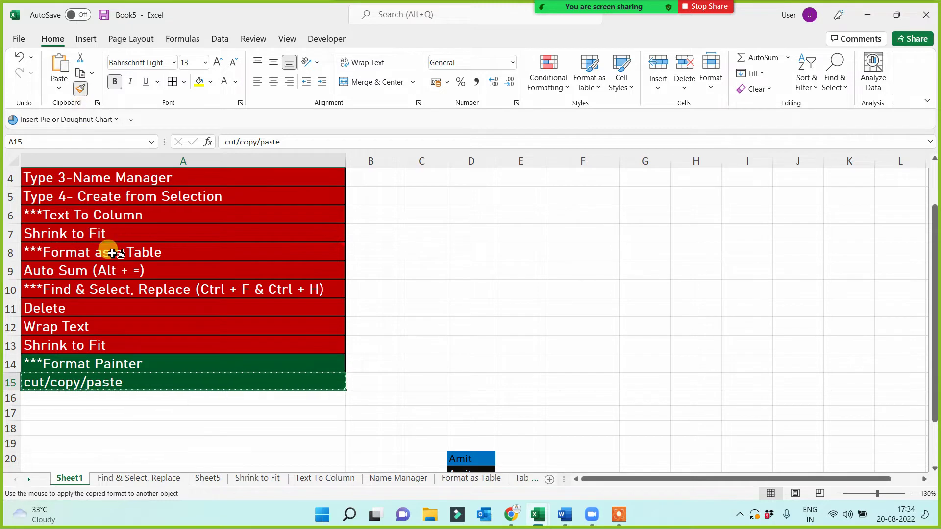
{"action": "left_click", "coordinate": [114, 233]}
{"action": "left_click", "coordinate": [120, 217]}
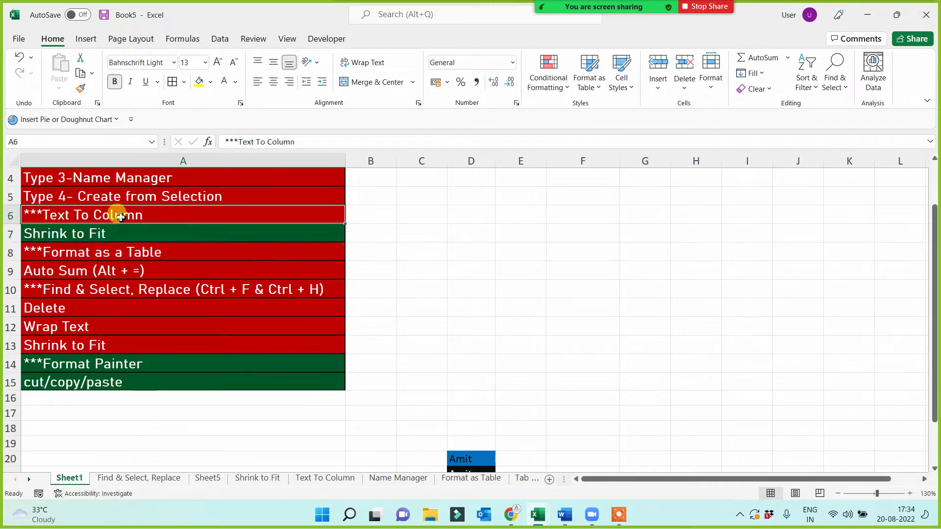
{"action": "left_click", "coordinate": [80, 88]}
{"action": "left_click", "coordinate": [96, 237]}
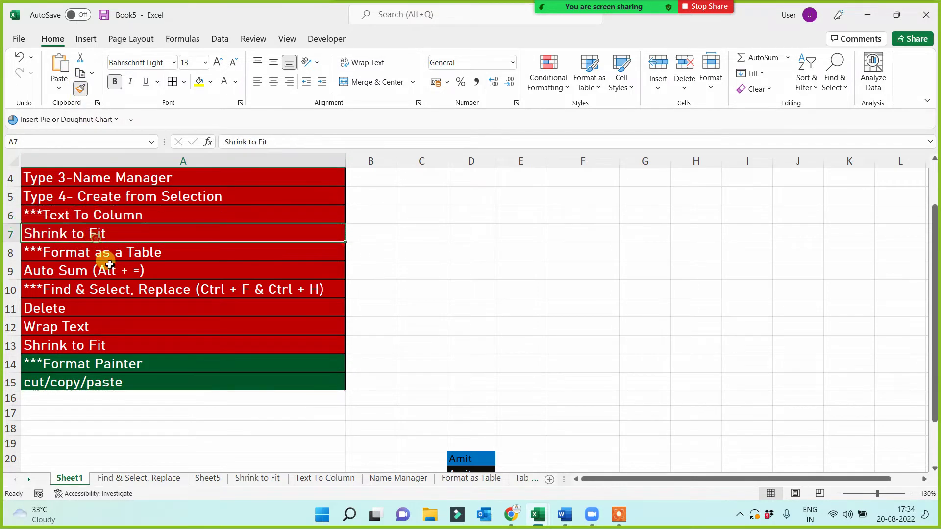
- Paint A12's red formatting onto the Format Painter topic in A14 and add blank Sheet9
{"action": "left_click", "coordinate": [114, 324]}
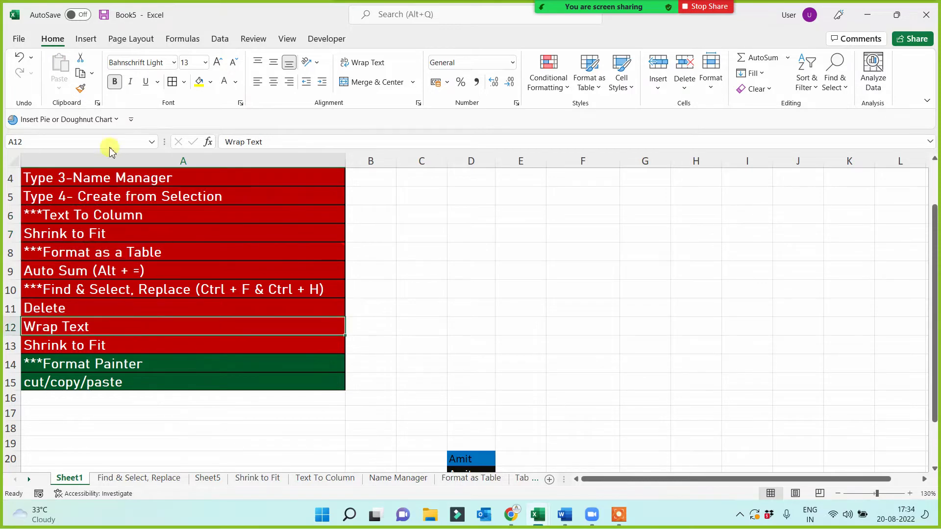
{"action": "left_click", "coordinate": [80, 89]}
{"action": "left_click", "coordinate": [107, 364]}
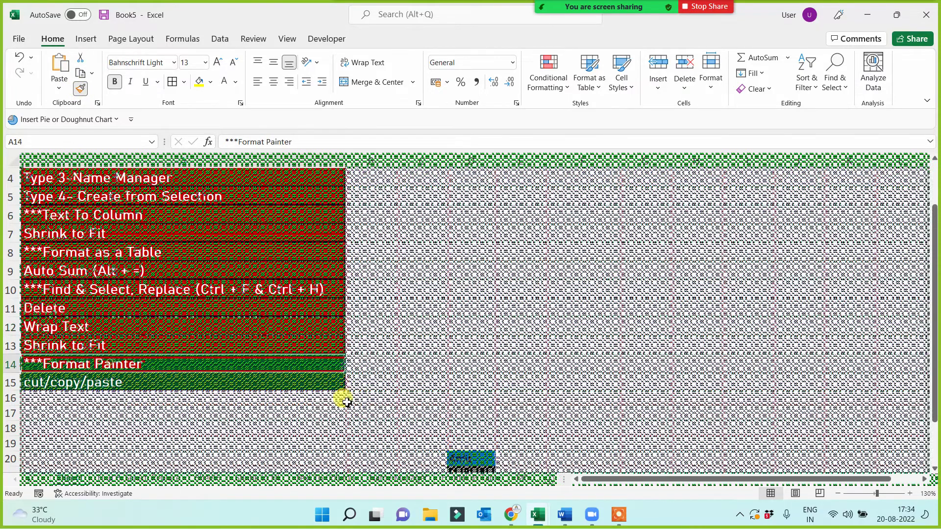
{"action": "left_click", "coordinate": [549, 480]}
- Rename the new sheet 'Format Painter' and enter a sample name in D6
{"action": "double_click", "coordinate": [108, 478]}
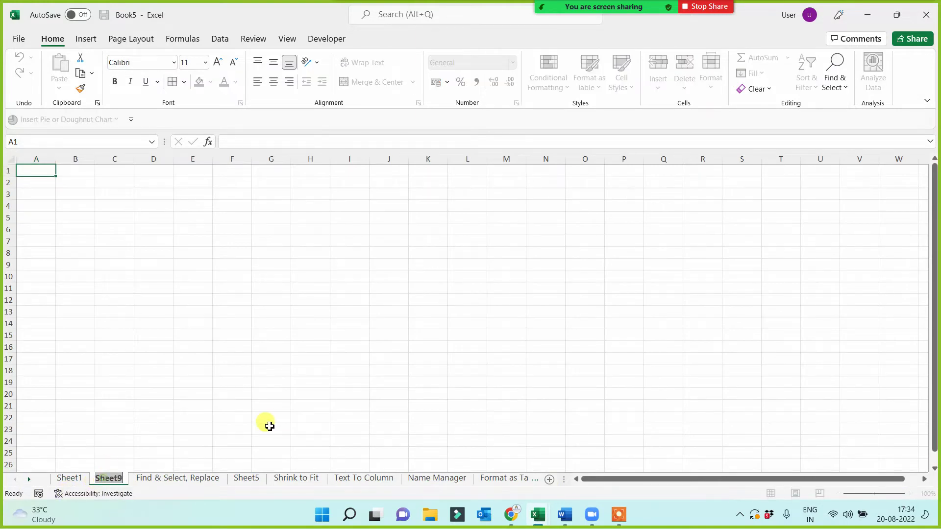
{"action": "type", "text": "Format P"}
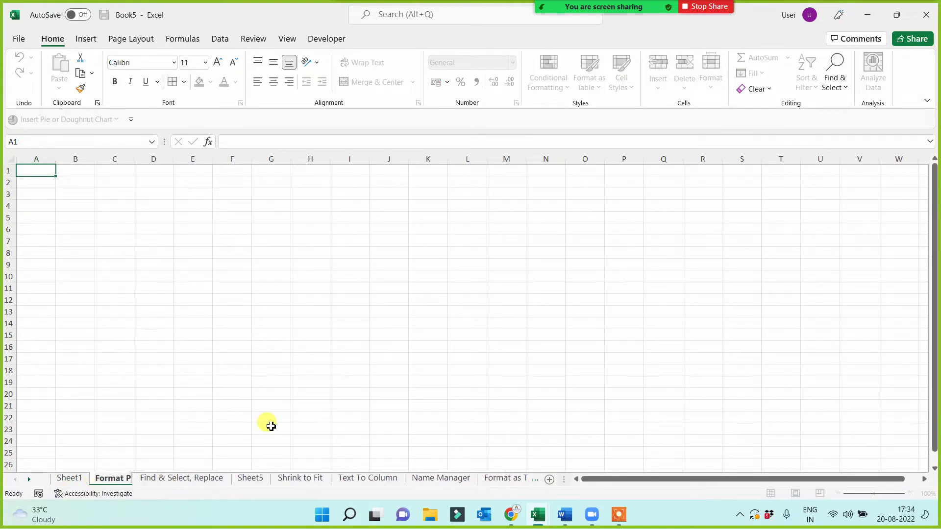
{"action": "type", "text": "ainter"}
{"action": "left_click", "coordinate": [171, 227]}
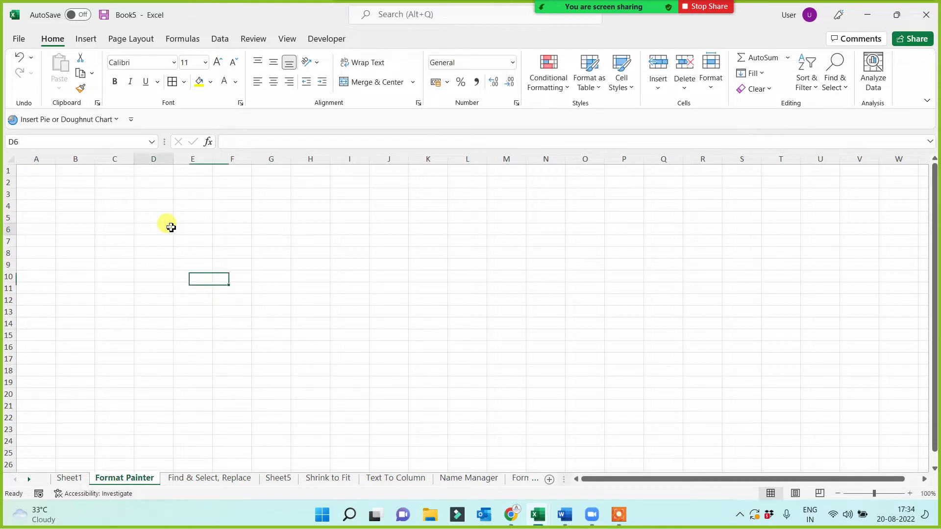
{"action": "type", "text": "Ta"}
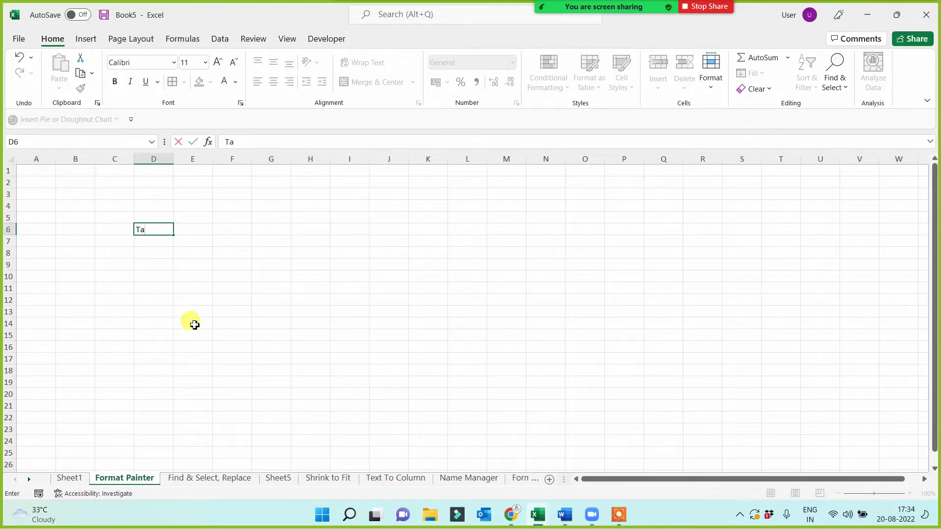
{"action": "type", "text": "beesh"}
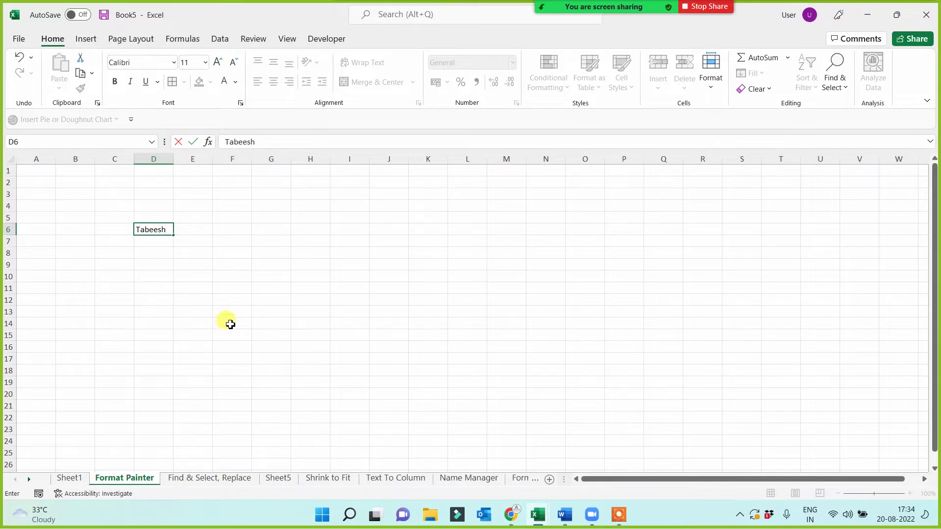
{"action": "left_click", "coordinate": [201, 325]}
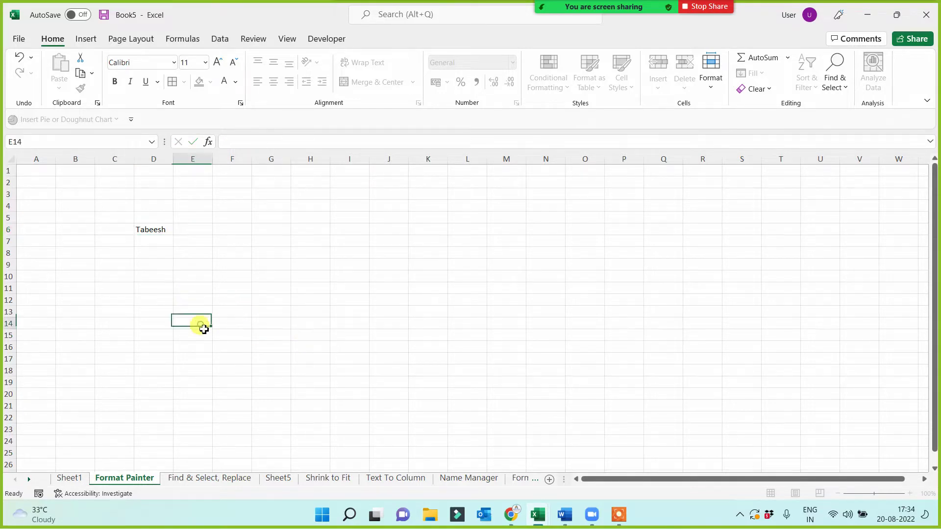
- Enter a second sample name in B6, then reselect D6
{"action": "scroll", "coordinate": [227, 335], "scroll_direction": "up", "scroll_amount": 7}
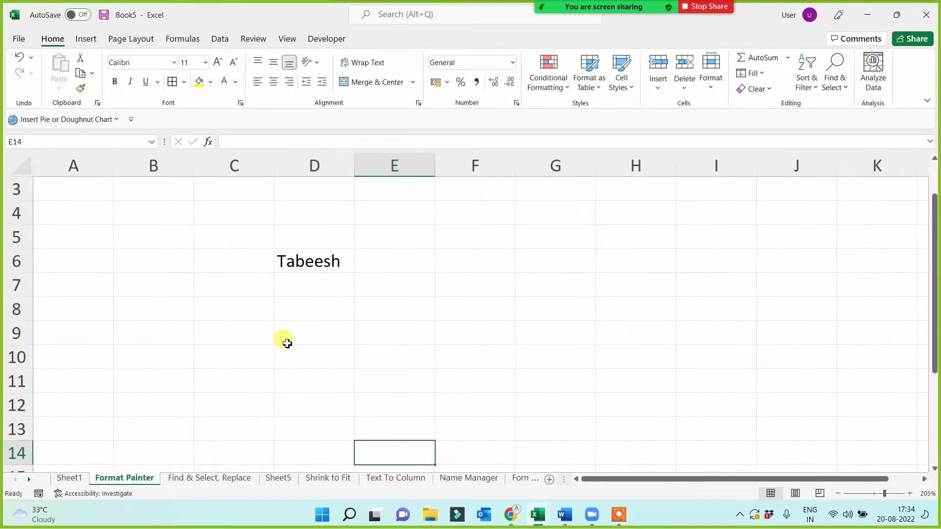
{"action": "left_click", "coordinate": [313, 259]}
{"action": "scroll", "coordinate": [265, 315], "scroll_direction": "up", "scroll_amount": 1}
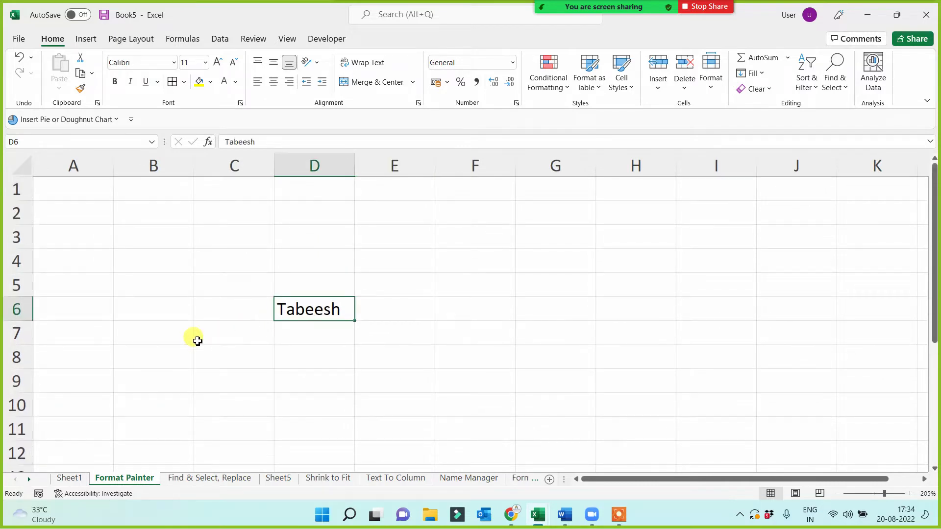
{"action": "left_click", "coordinate": [126, 311]}
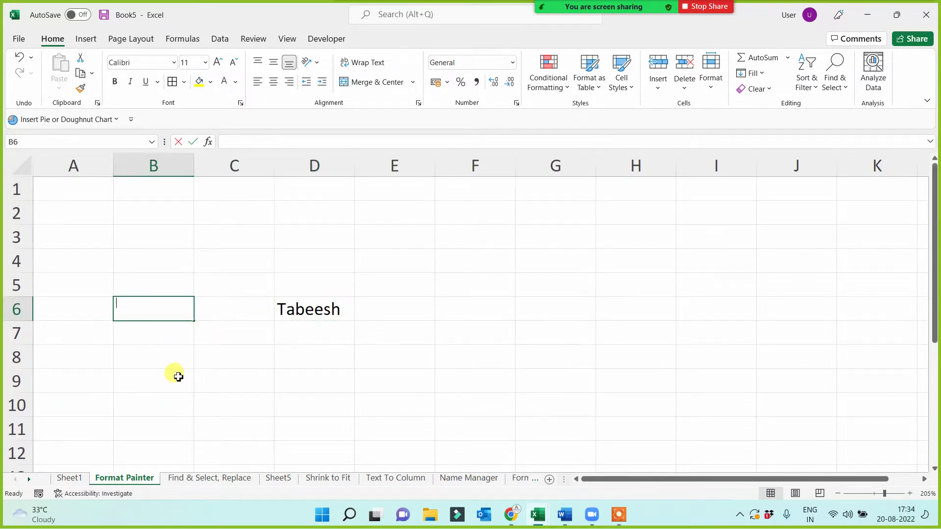
{"action": "type", "text": "Sh"}
{"action": "key", "text": "BackSpace"}
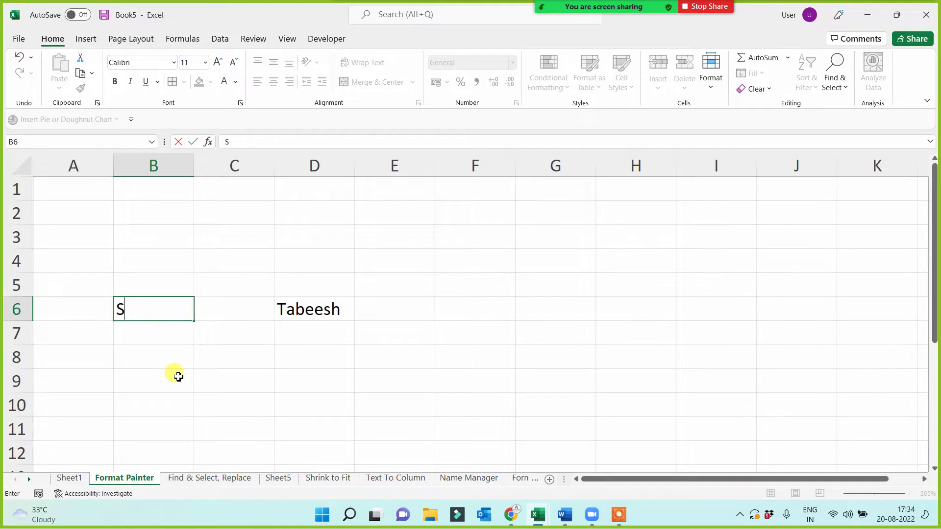
{"action": "type", "text": "akashi"}
{"action": "left_click", "coordinate": [178, 376]}
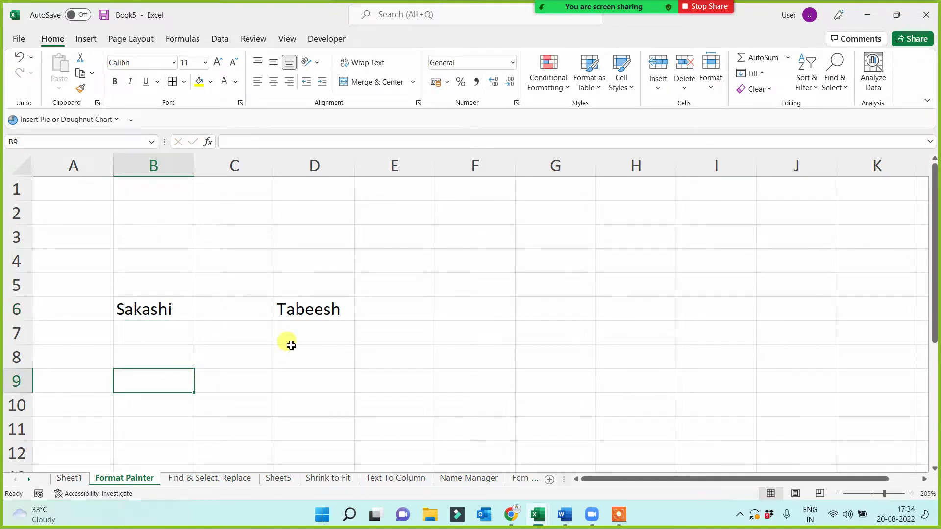
{"action": "left_click", "coordinate": [315, 305]}
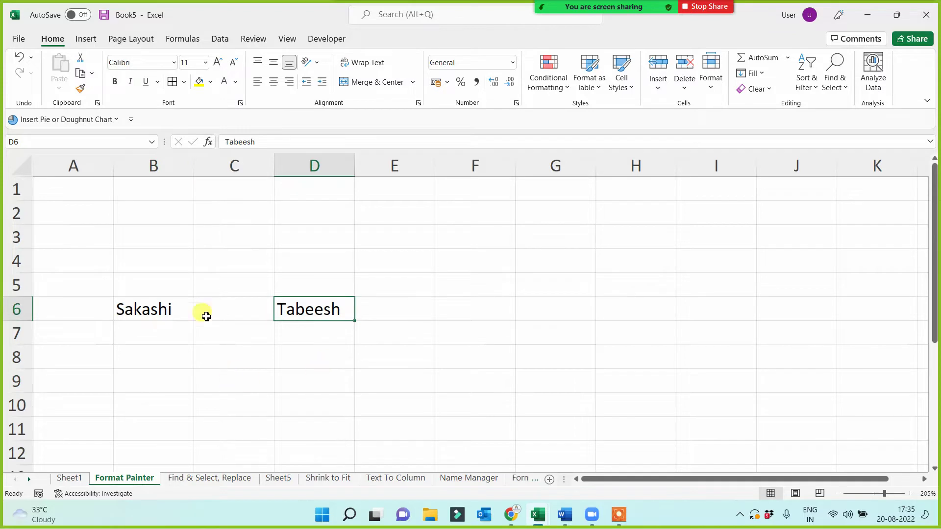
- Widen columns B and D, and give D6 yellow fill, centring and a thick outside border
{"action": "left_click_drag", "start_coordinate": [194, 167], "coordinate": [265, 169]}
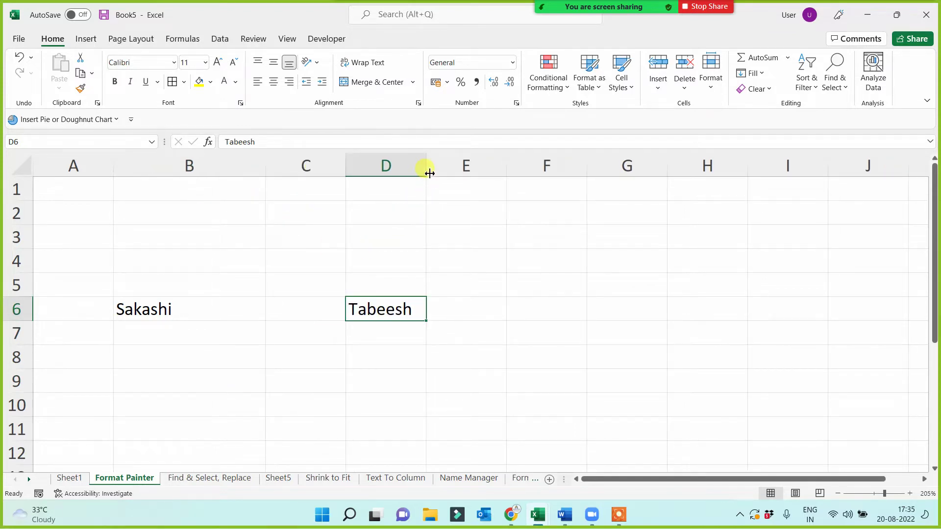
{"action": "left_click_drag", "start_coordinate": [427, 169], "coordinate": [479, 166]}
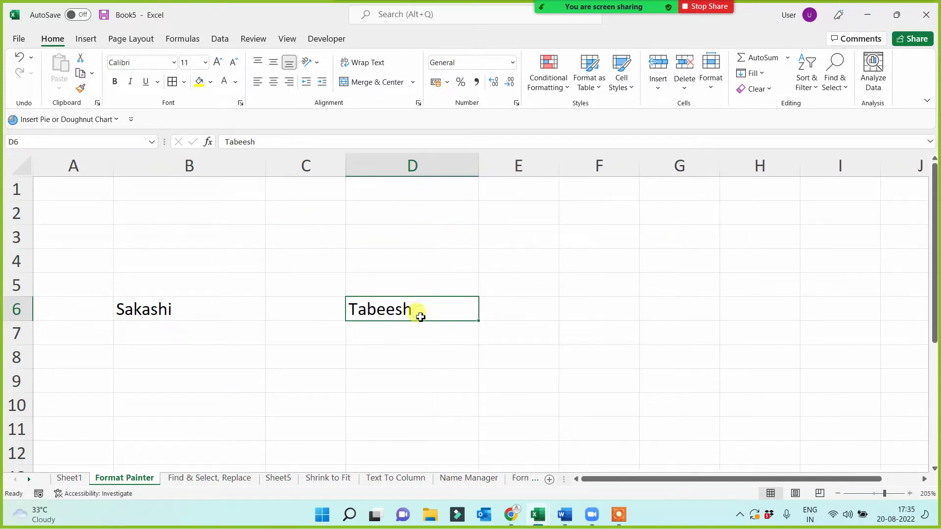
{"action": "left_click", "coordinate": [199, 84]}
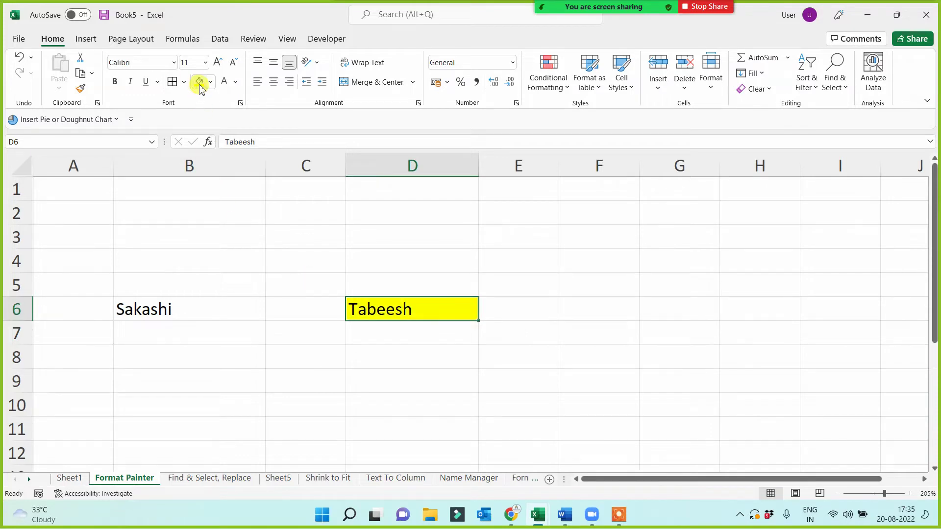
{"action": "left_click", "coordinate": [275, 84]}
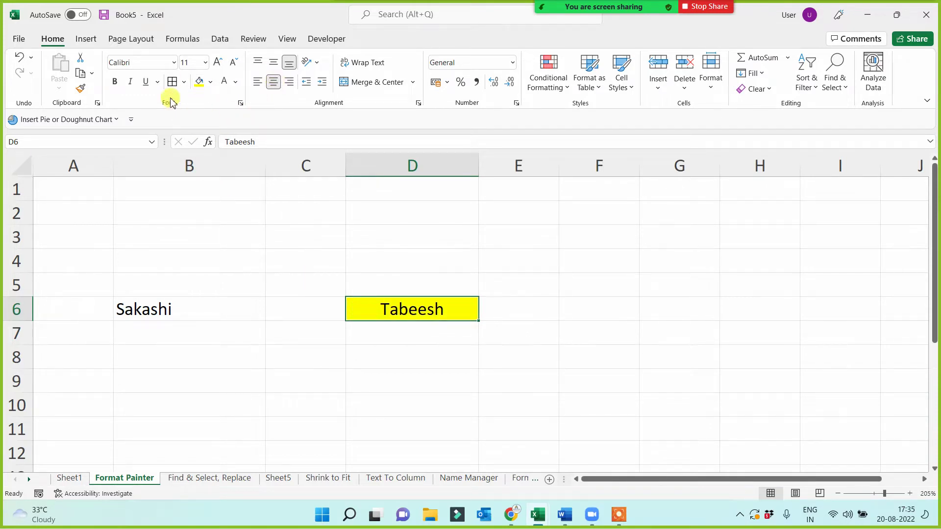
{"action": "left_click", "coordinate": [184, 82]}
{"action": "left_click", "coordinate": [177, 242]}
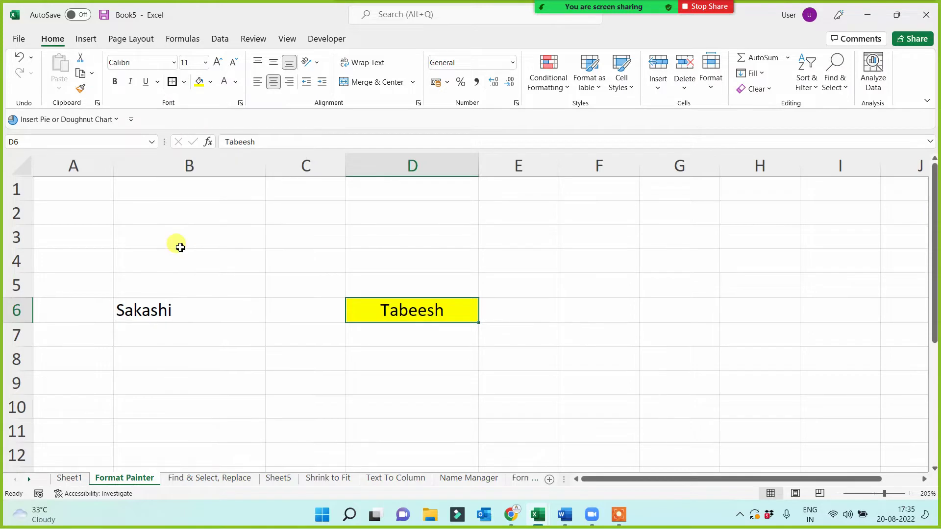
- Format D6's name in red Algerian at 18 points
{"action": "left_click", "coordinate": [175, 63]}
{"action": "left_click", "coordinate": [156, 230]}
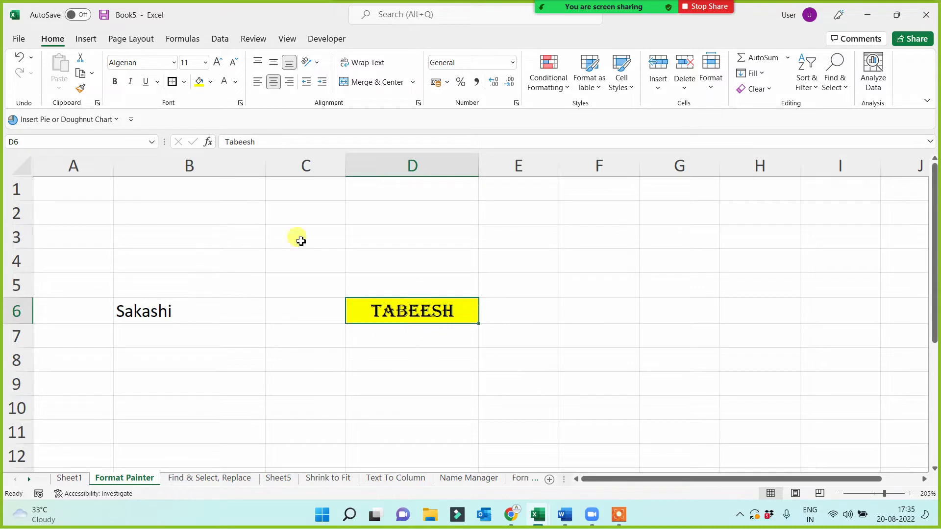
{"action": "left_click", "coordinate": [236, 81]}
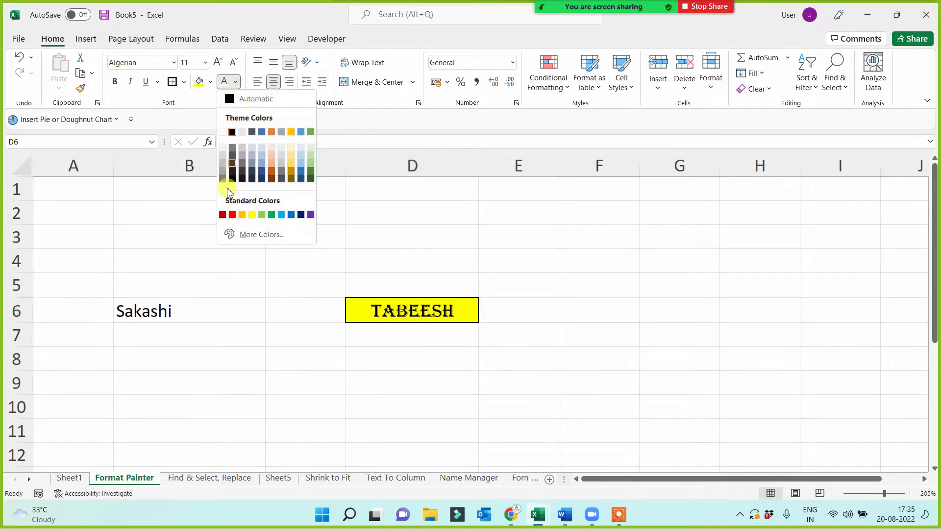
{"action": "left_click", "coordinate": [232, 215]}
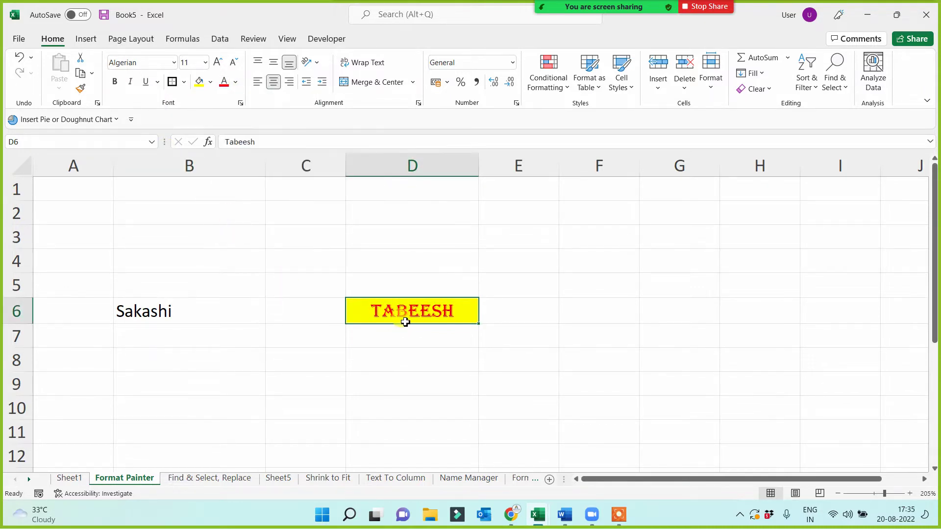
{"action": "left_click", "coordinate": [218, 66]}
{"action": "left_click", "coordinate": [218, 66]}
{"action": "left_click", "coordinate": [218, 66]}
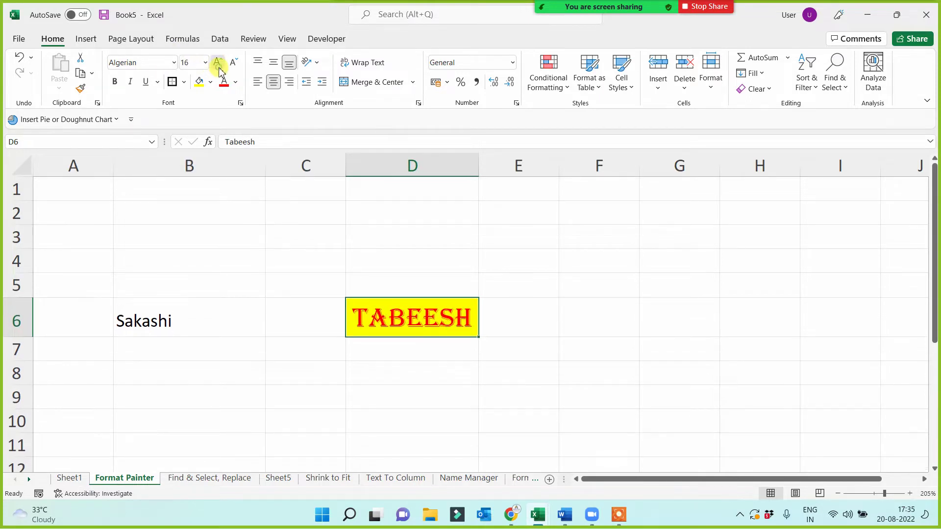
{"action": "left_click", "coordinate": [218, 66]}
{"action": "left_click", "coordinate": [479, 165]}
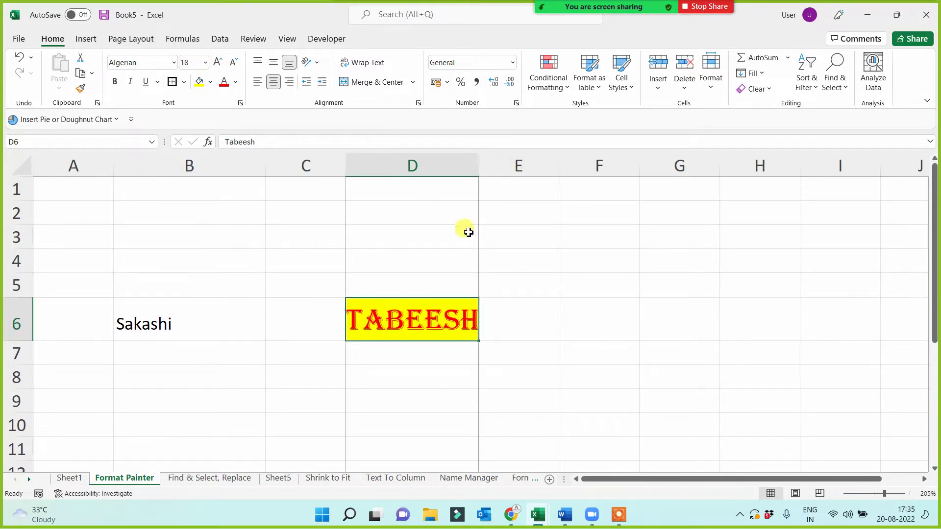
- Widen the column further for the larger name, then select B6 and D6
{"action": "left_click_drag", "start_coordinate": [266, 165], "coordinate": [297, 169]}
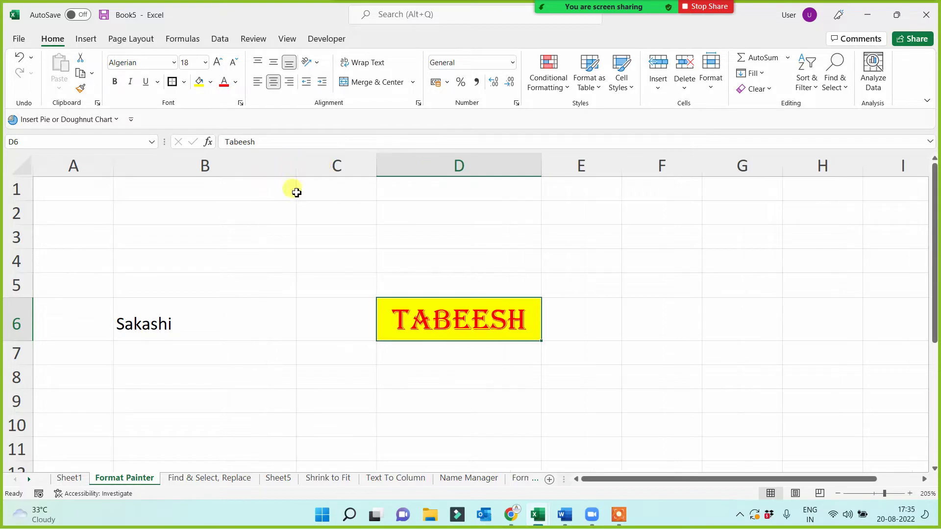
{"action": "left_click", "coordinate": [449, 375]}
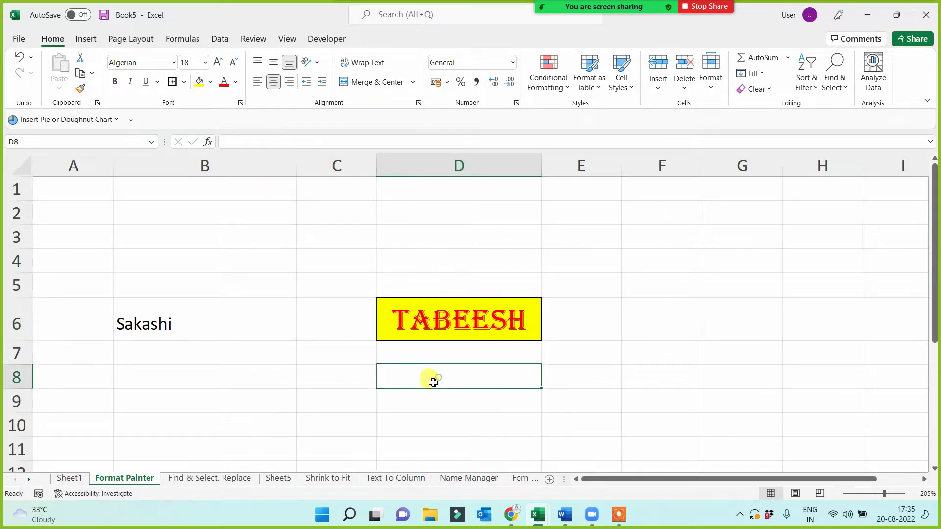
{"action": "left_click", "coordinate": [149, 340]}
{"action": "left_click", "coordinate": [445, 321]}
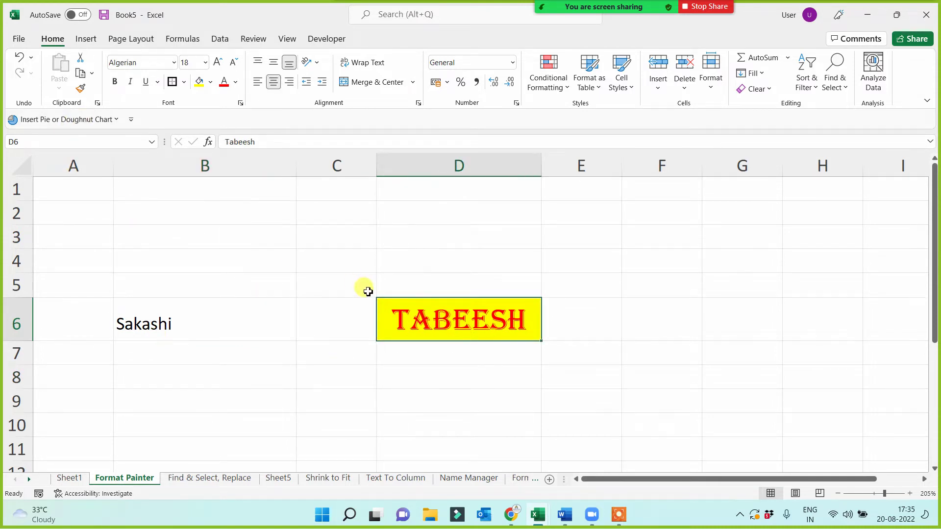
- Paint D6's yellow, bordered, red Algerian style onto B6, undo it, then apply it again and compare
{"action": "left_click", "coordinate": [80, 88]}
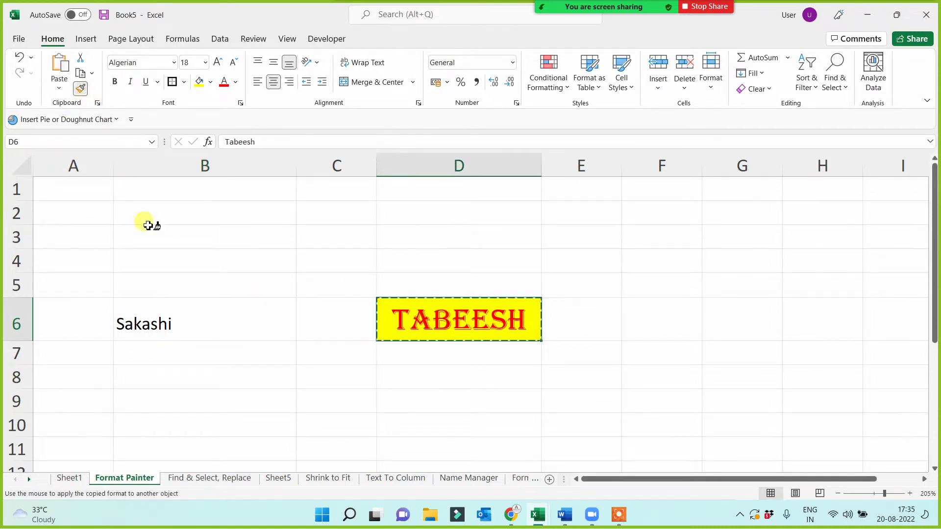
{"action": "left_click", "coordinate": [177, 324]}
{"action": "left_click", "coordinate": [176, 353]}
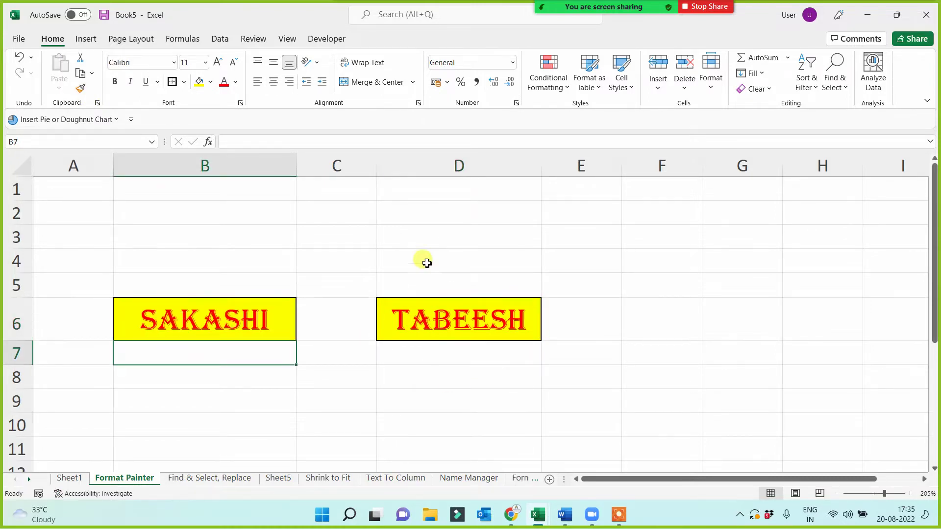
{"action": "left_click_drag", "start_coordinate": [466, 251], "coordinate": [455, 385]}
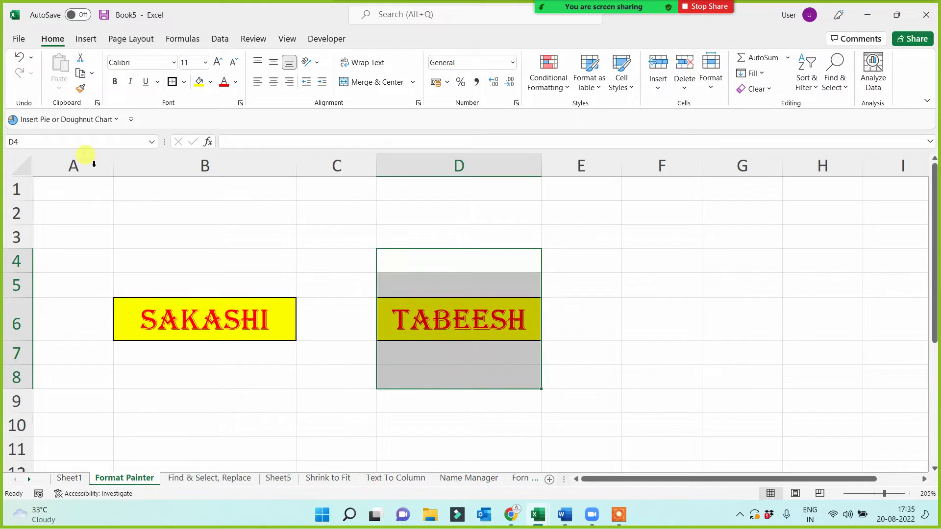
{"action": "left_click", "coordinate": [170, 322]}
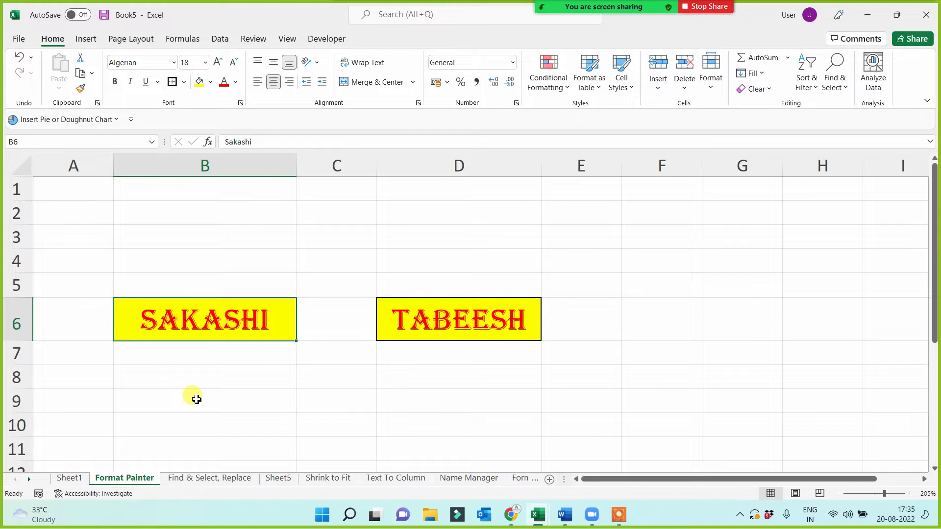
{"action": "key", "text": "ctrl+z"}
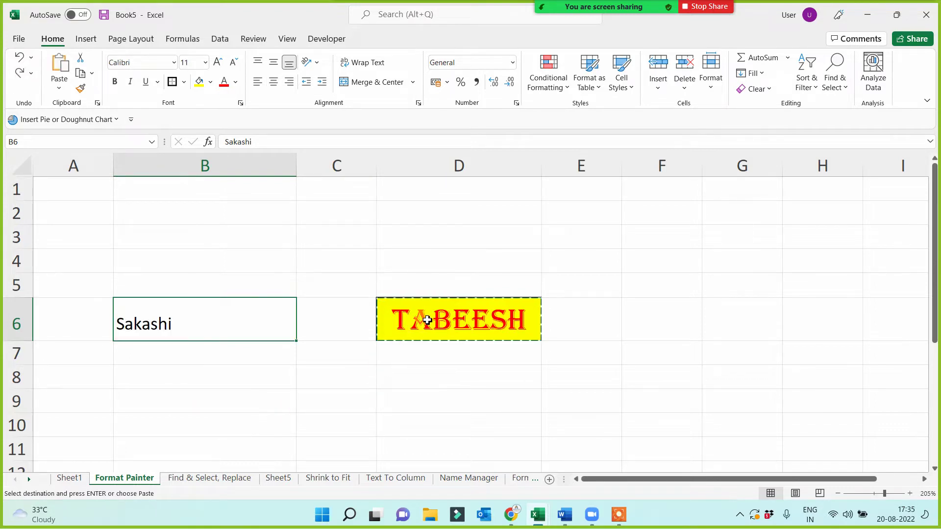
{"action": "left_click", "coordinate": [428, 319]}
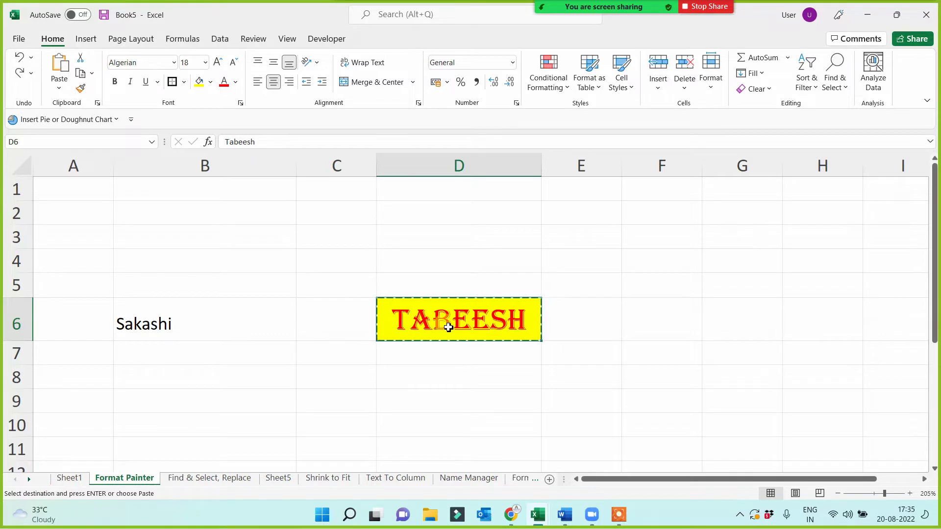
{"action": "left_click", "coordinate": [81, 88]}
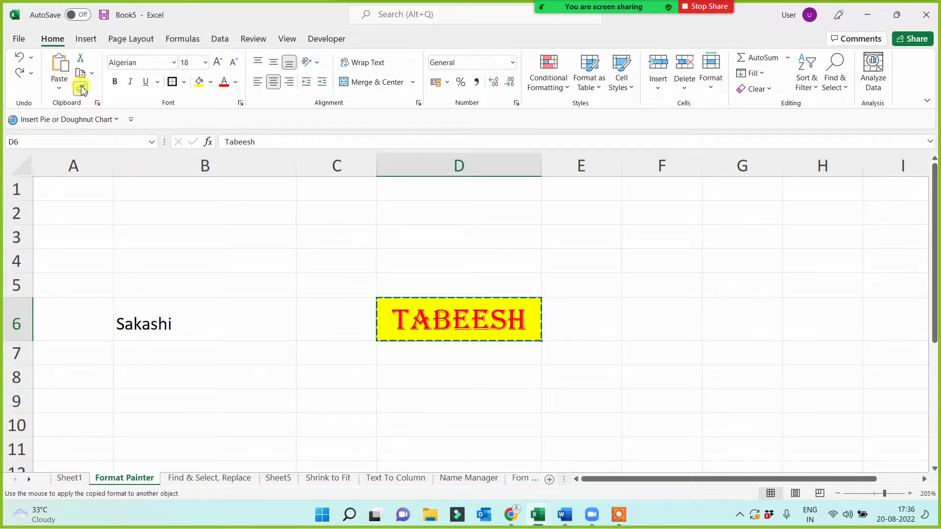
{"action": "left_click", "coordinate": [154, 319]}
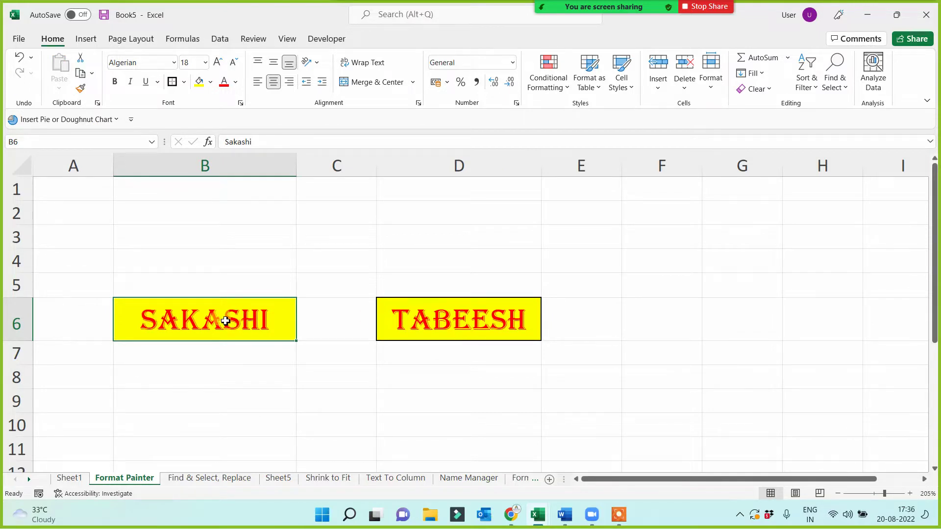
{"action": "left_click", "coordinate": [455, 314]}
{"action": "left_click", "coordinate": [173, 303]}
- Apply SAKASHI's yellow, red Algerian formatting to the names in A2:D14 on the Text To Column sheet
{"action": "left_click", "coordinate": [81, 90]}
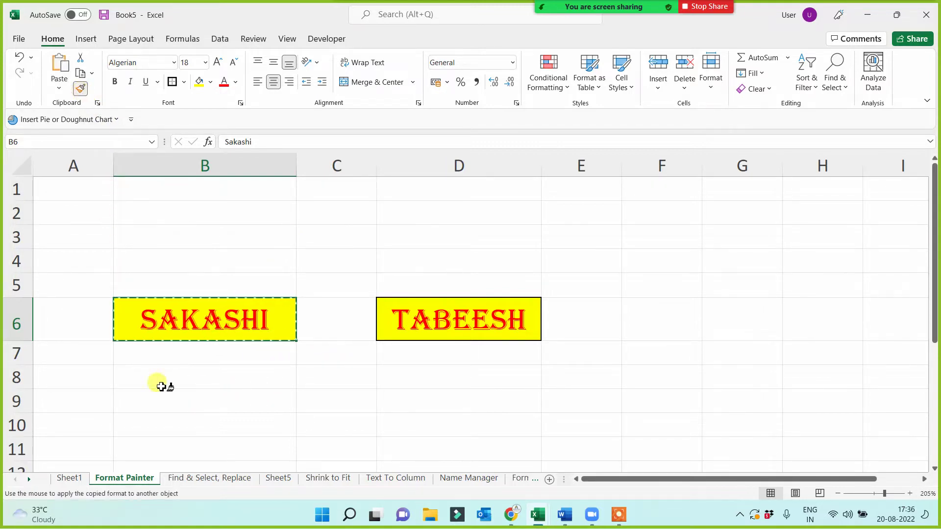
{"action": "left_click", "coordinate": [392, 478]}
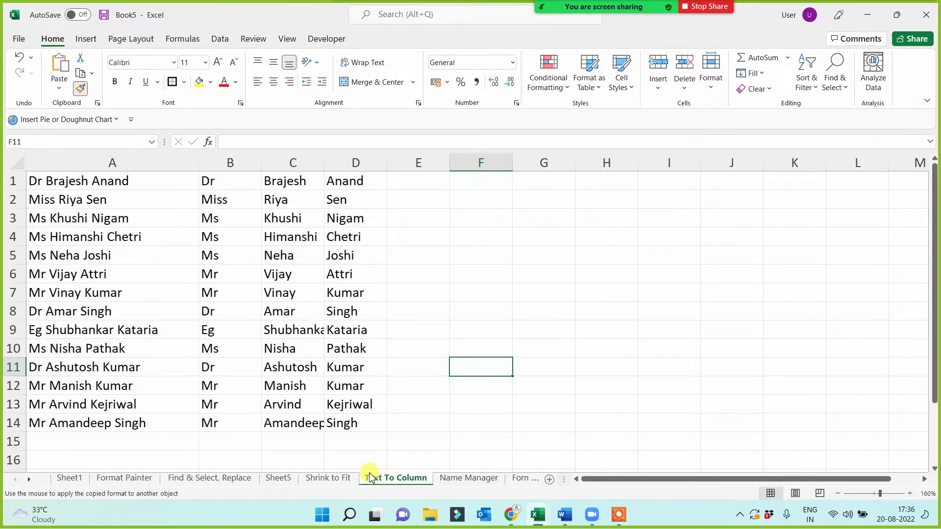
{"action": "left_click", "coordinate": [57, 200]}
{"action": "mouse_move", "coordinate": [58, 200]}
{"action": "left_mouse_down"}
{"action": "mouse_move", "coordinate": [290, 309]}
{"action": "mouse_move", "coordinate": [331, 418]}
{"action": "mouse_move", "coordinate": [368, 422]}
{"action": "left_mouse_up"}
{"action": "left_click", "coordinate": [532, 365]}
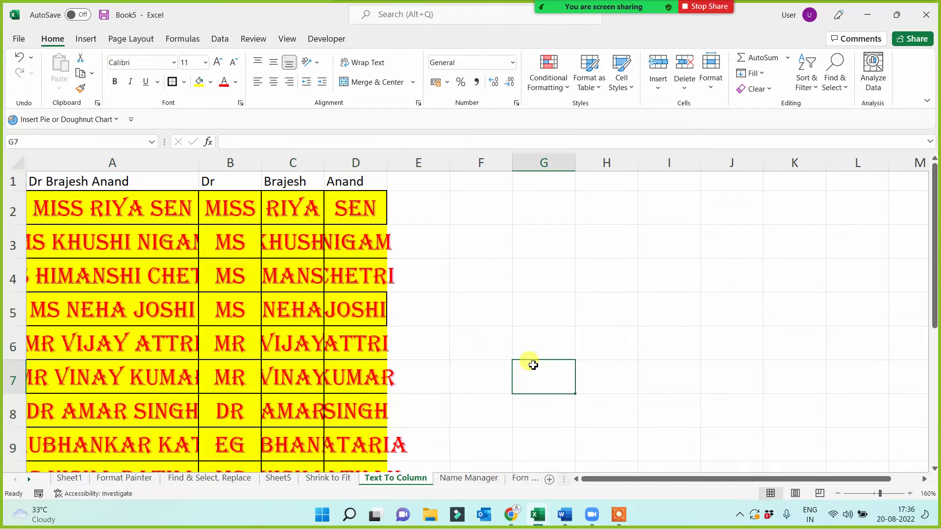
{"action": "scroll", "coordinate": [536, 382], "scroll_direction": "down", "scroll_amount": 2}
{"action": "scroll", "coordinate": [536, 382], "scroll_direction": "up", "scroll_amount": 2}
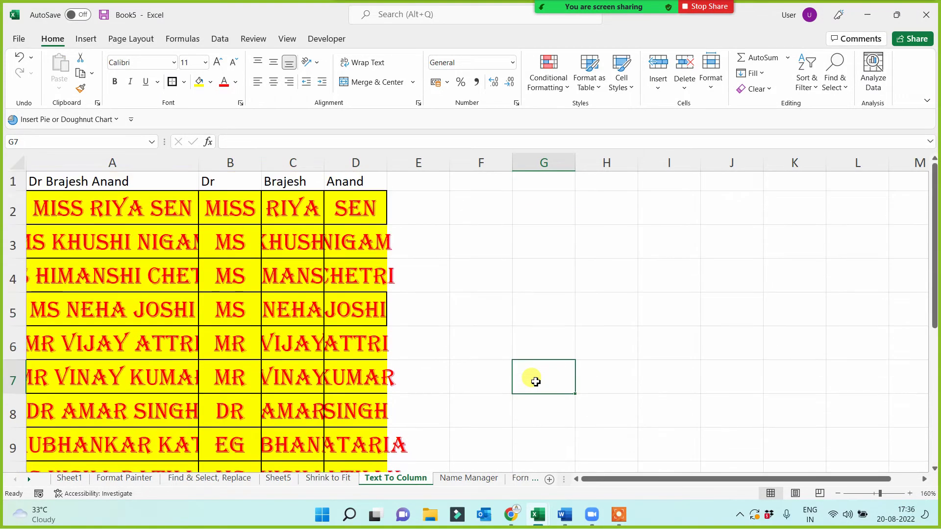
- On the Format Painter sheet, paint B10's plain formatting onto C8 and narrow column B slightly
{"action": "left_click", "coordinate": [138, 478]}
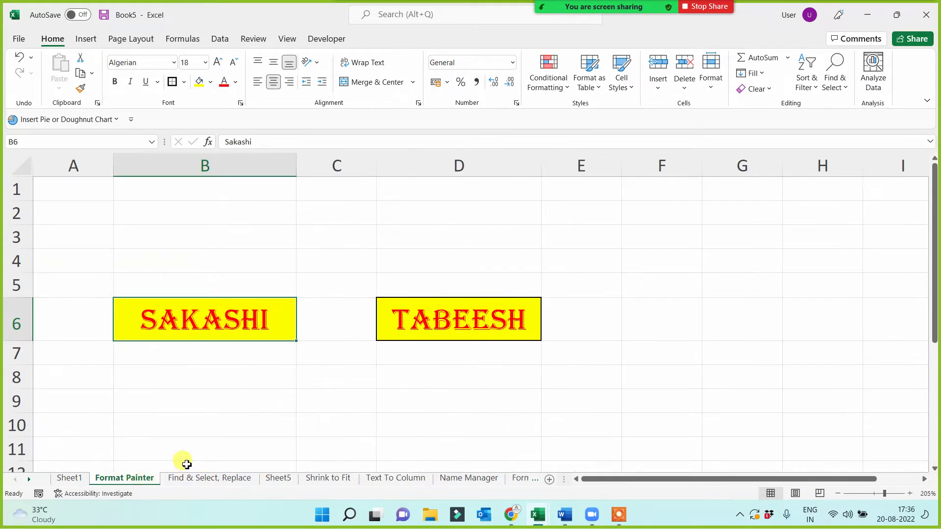
{"action": "left_click", "coordinate": [239, 422]}
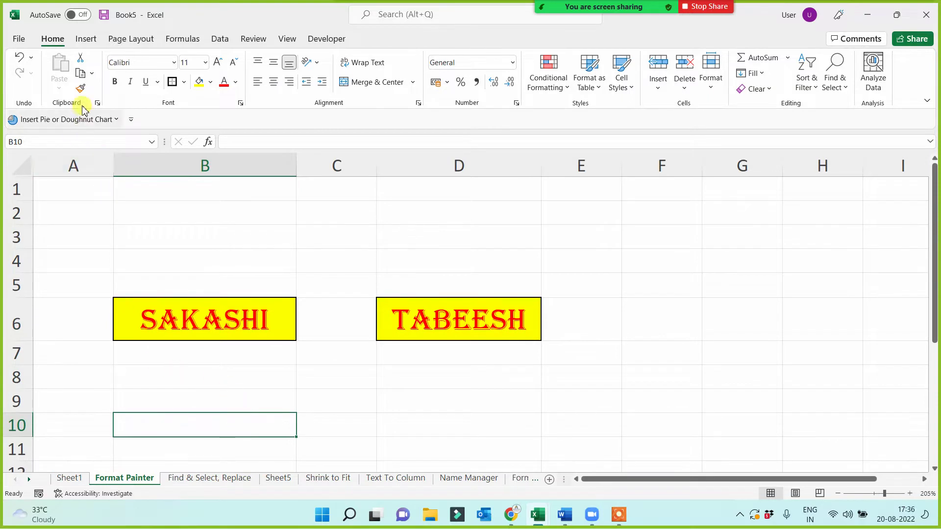
{"action": "left_click", "coordinate": [82, 89]}
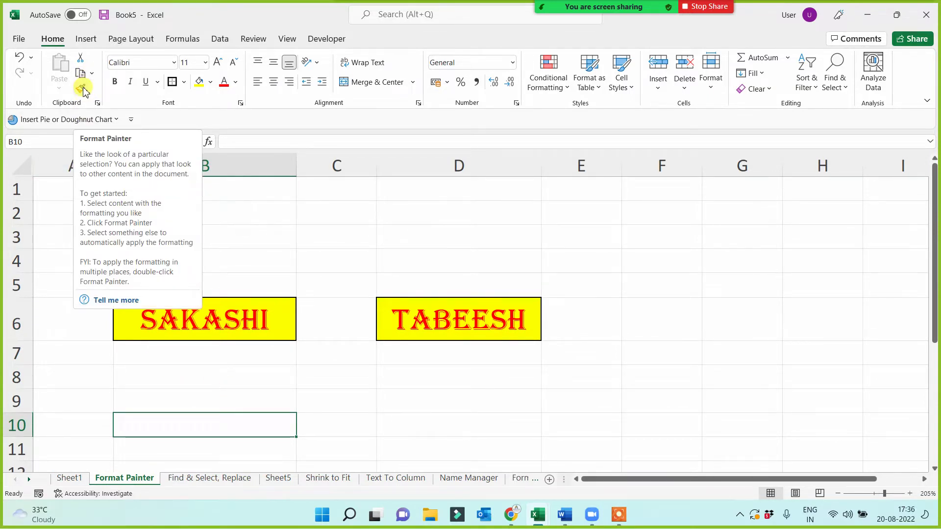
{"action": "left_click", "coordinate": [334, 381]}
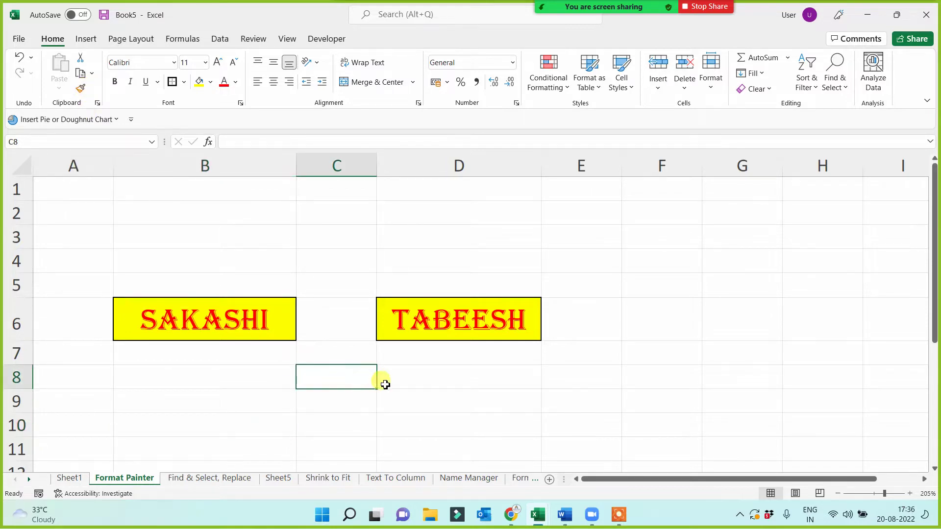
{"action": "left_click_drag", "start_coordinate": [295, 161], "coordinate": [281, 169]}
{"action": "left_click", "coordinate": [319, 405]}
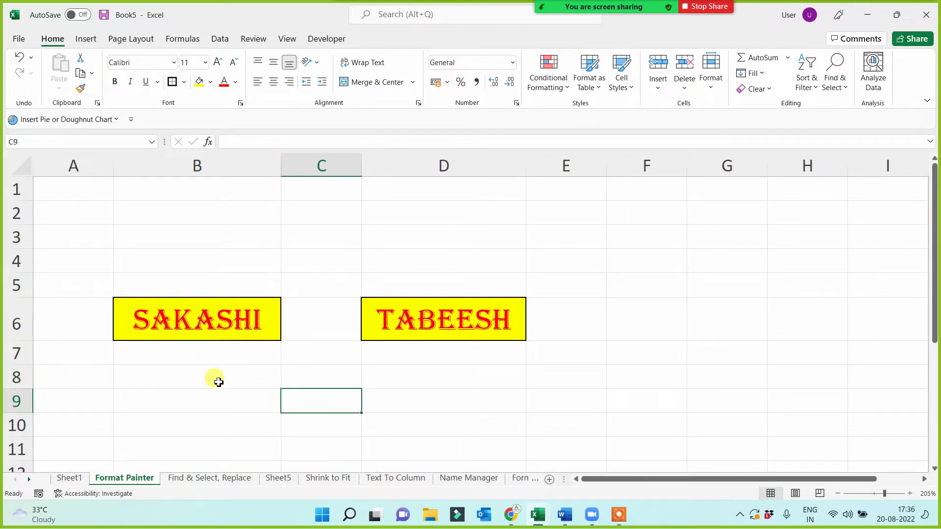
- Fill B3, B2 and B1 with 24343, 23434 and 52234
{"action": "left_click", "coordinate": [164, 292]}
{"action": "left_click", "coordinate": [205, 243]}
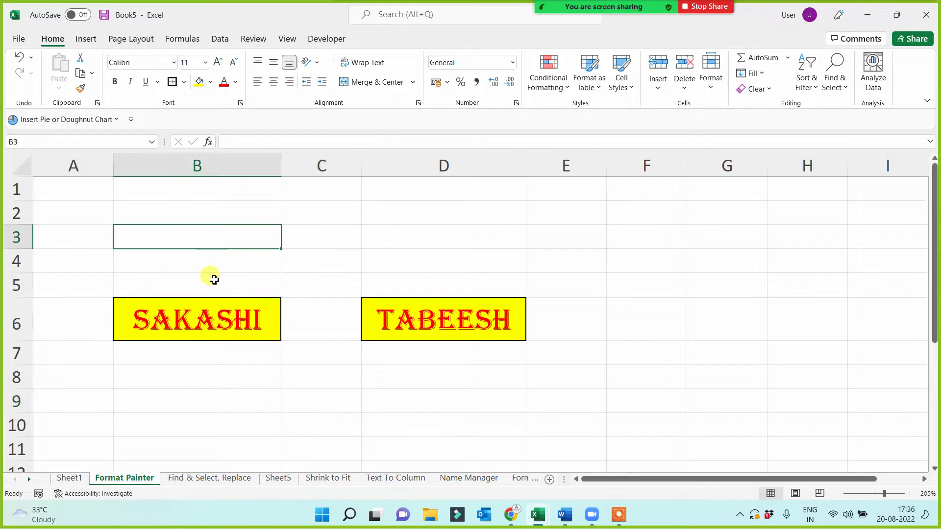
{"action": "type", "text": "892342"}
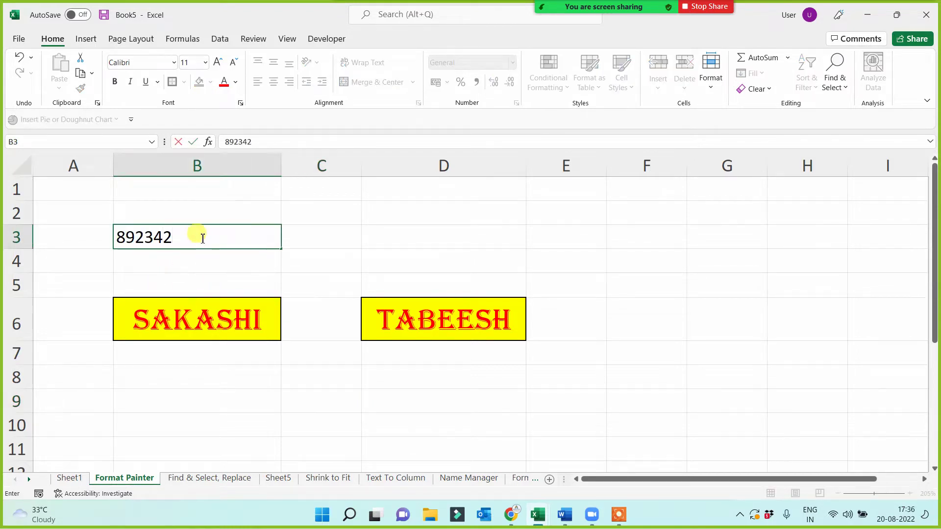
{"action": "left_click", "coordinate": [181, 212]}
{"action": "left_click", "coordinate": [205, 240]}
{"action": "type", "text": "24343"}
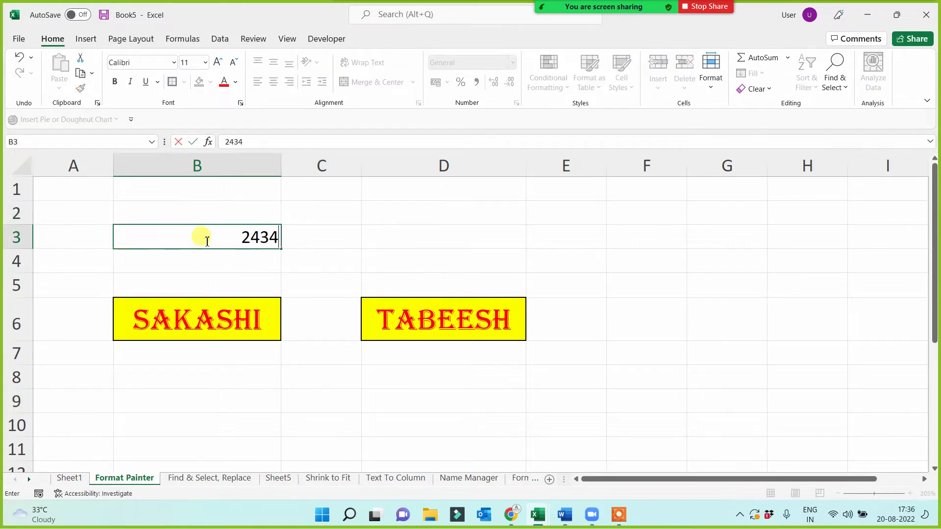
{"action": "left_click", "coordinate": [223, 212]}
{"action": "type", "text": "23434"}
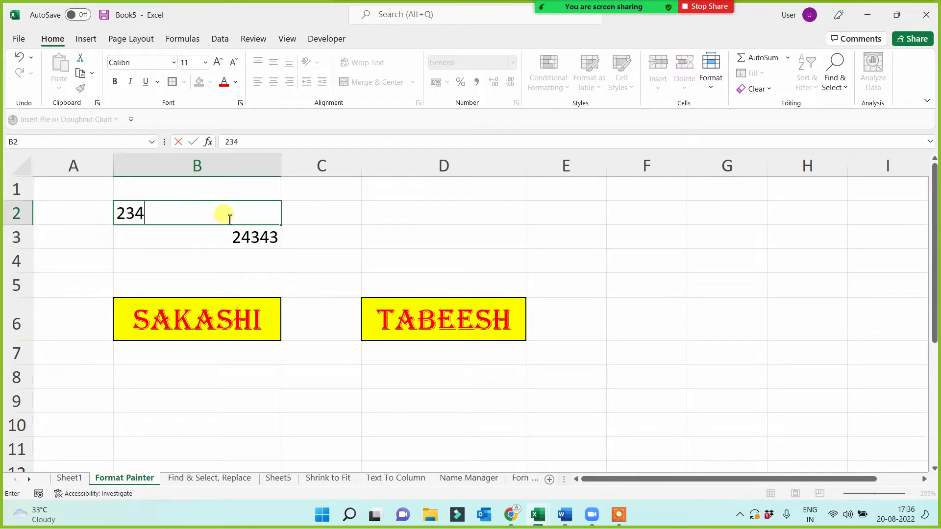
{"action": "left_click", "coordinate": [226, 189]}
{"action": "type", "text": "52234"}
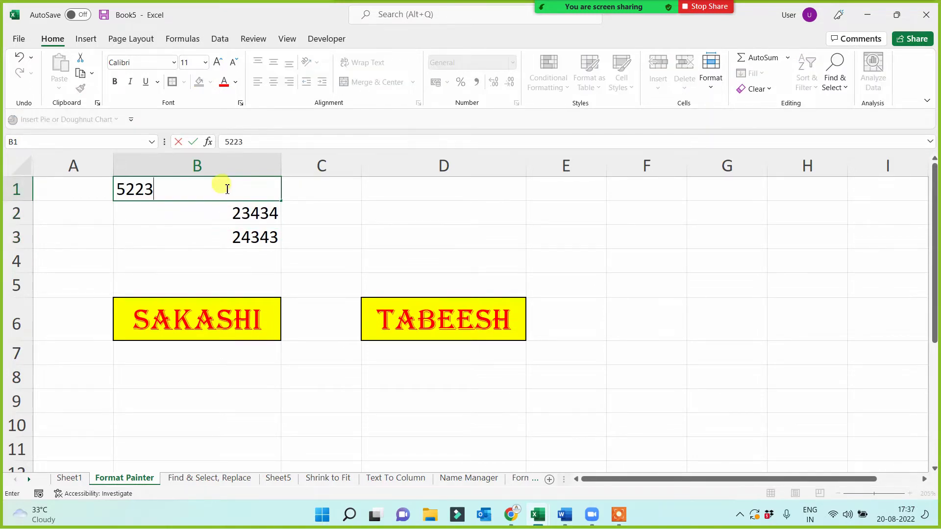
{"action": "left_click", "coordinate": [260, 240]}
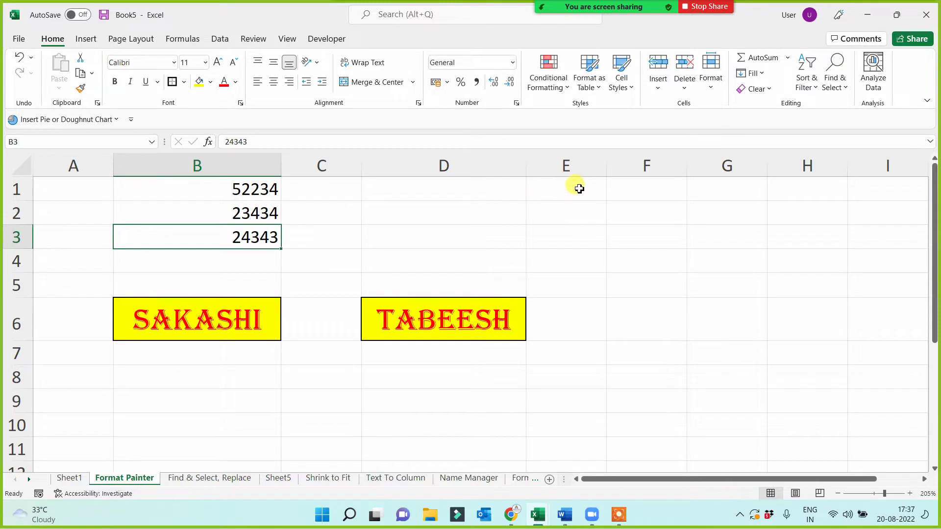
- Enter 1 Jan 2015 in E1 and E3, widen column E, and copy E3's date into E5
{"action": "left_click", "coordinate": [546, 189]}
{"action": "type", "text": "1 jan 2015"}
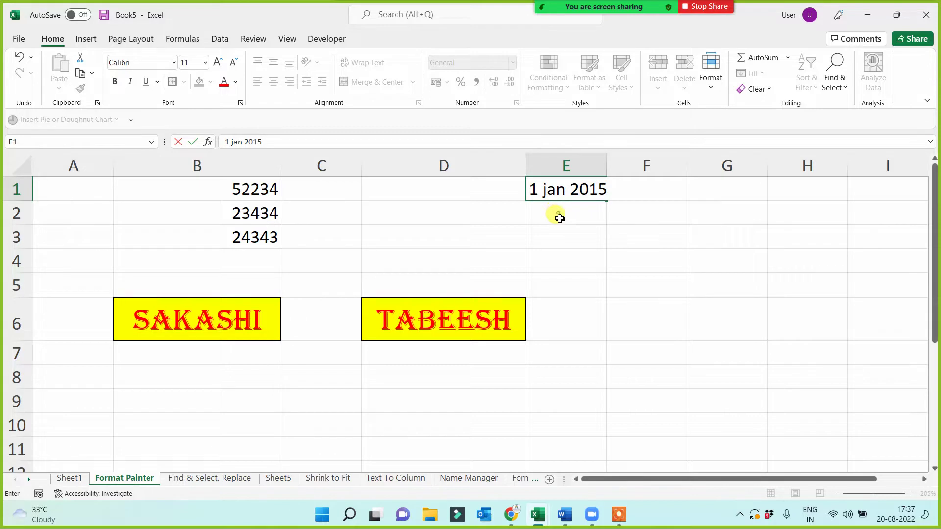
{"action": "left_click", "coordinate": [560, 239]}
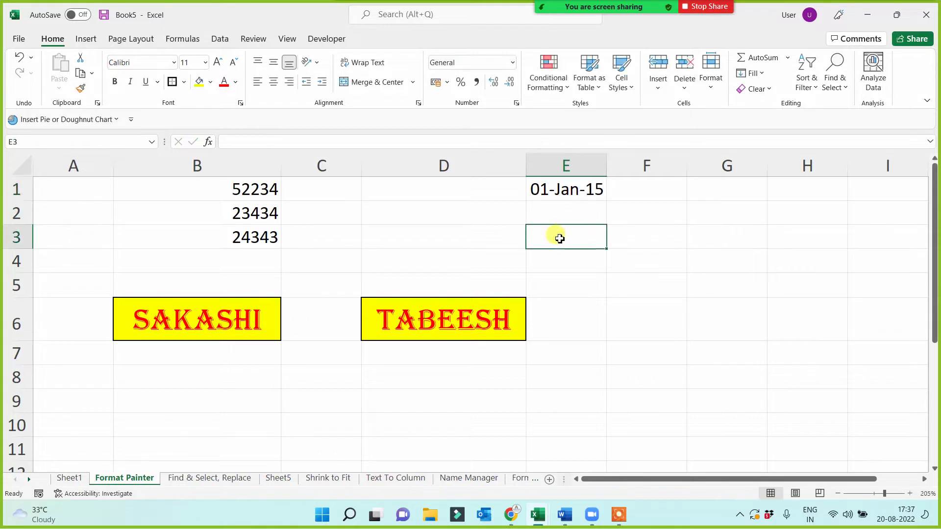
{"action": "type", "text": "1 January 2015"}
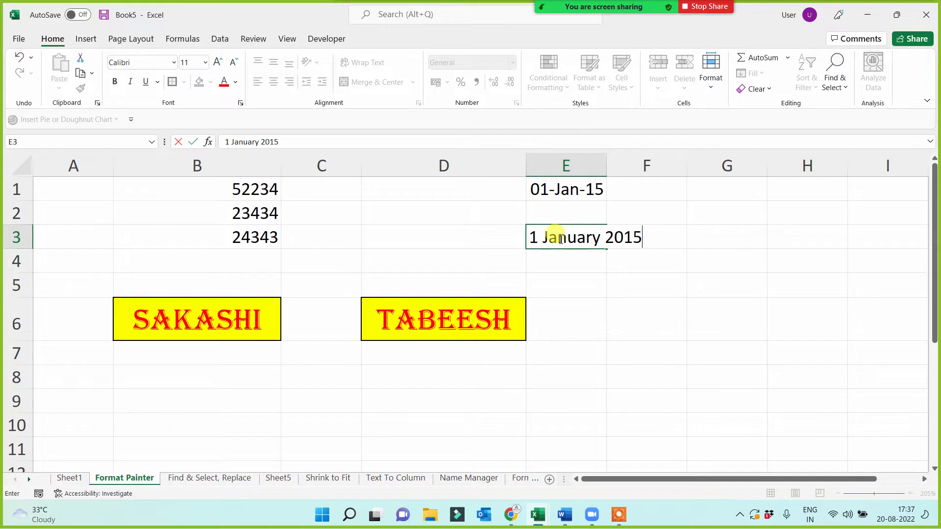
{"action": "key", "text": "Return"}
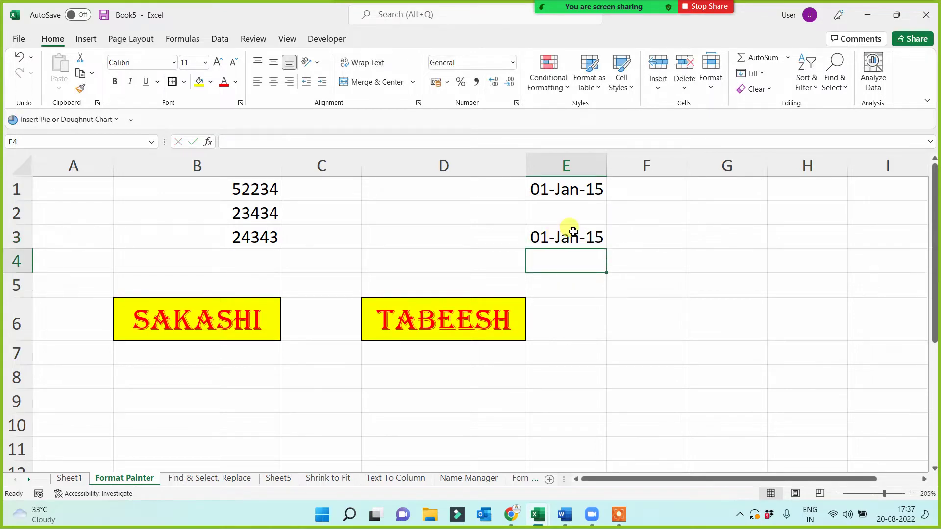
{"action": "left_click_drag", "start_coordinate": [607, 167], "coordinate": [624, 191]}
{"action": "left_click", "coordinate": [582, 237]}
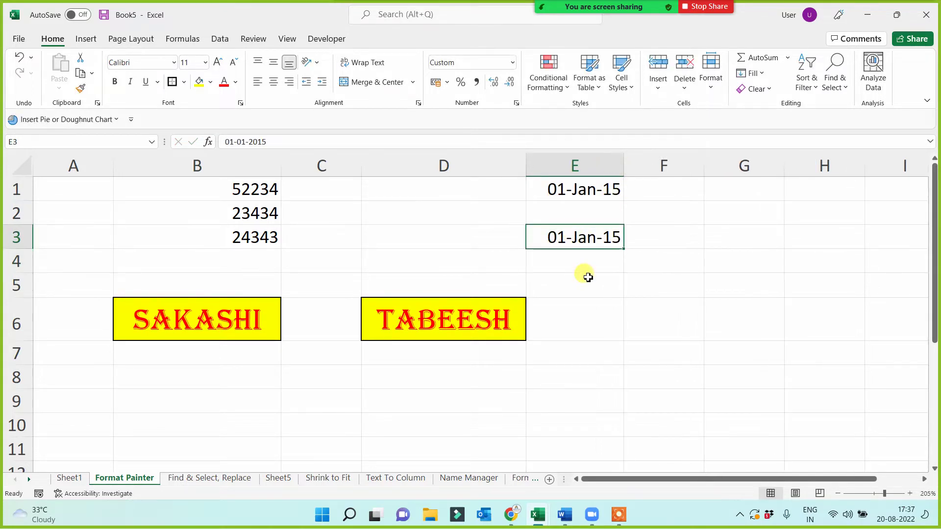
{"action": "key", "text": "ctrl+c"}
{"action": "left_click", "coordinate": [581, 280]}
{"action": "key", "text": "ctrl+v"}
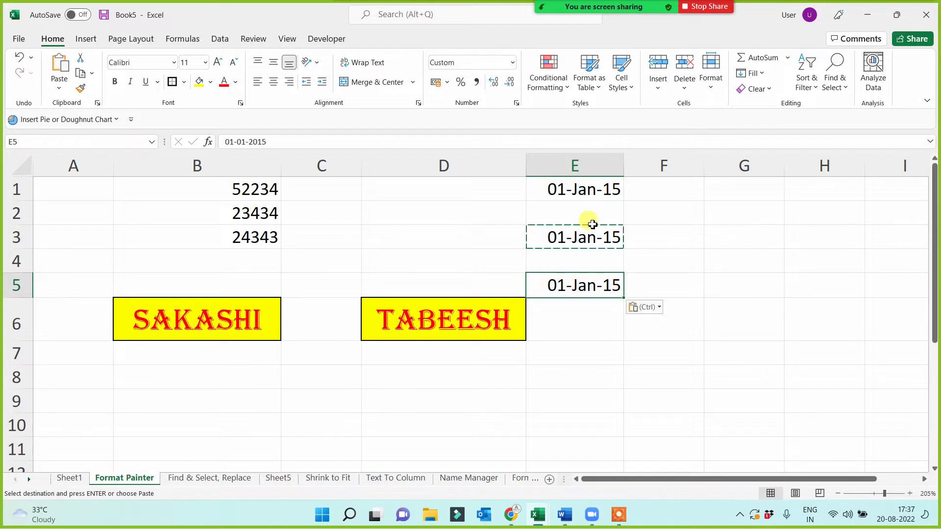
{"action": "left_click", "coordinate": [595, 194]}
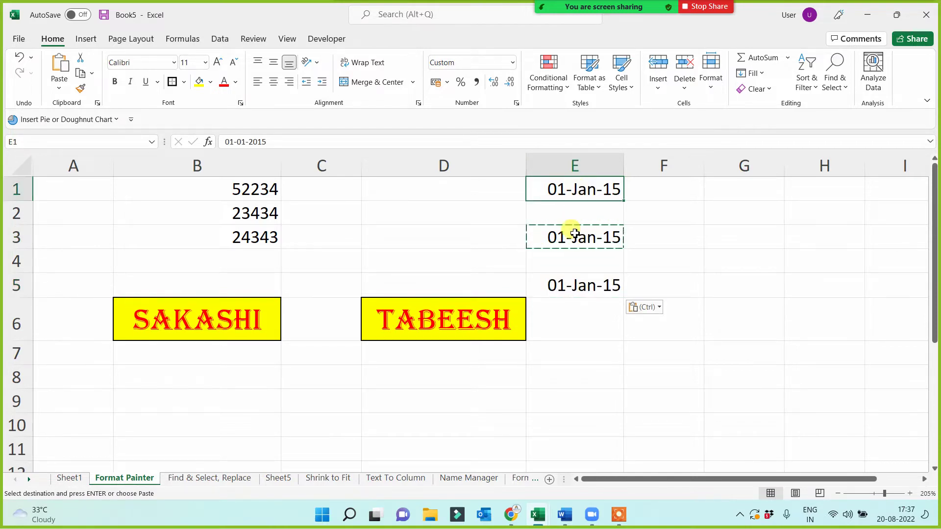
{"action": "left_click", "coordinate": [575, 232]}
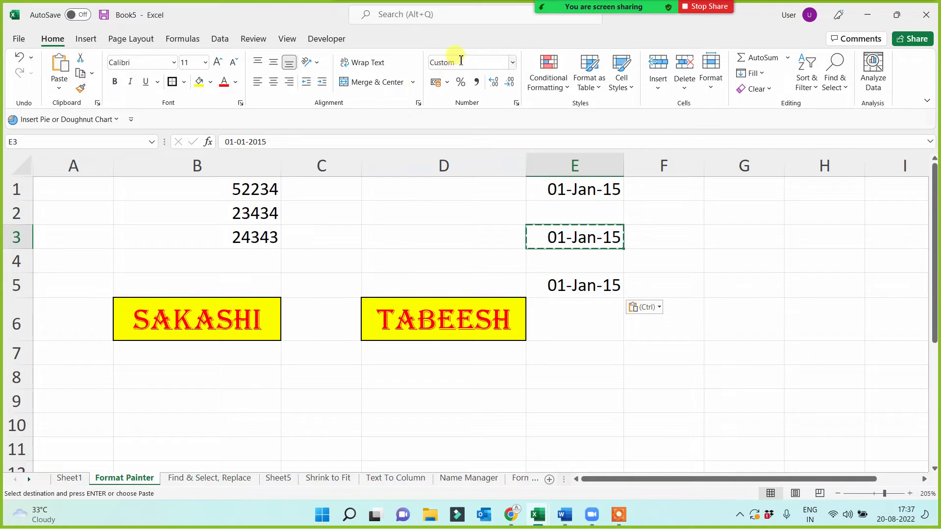
{"action": "left_click", "coordinate": [515, 63]}
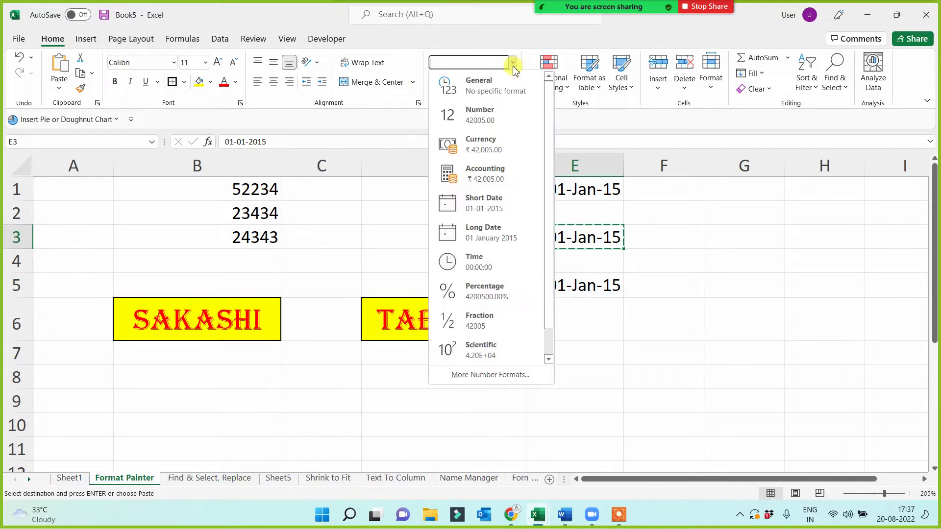
{"action": "left_click", "coordinate": [492, 233]}
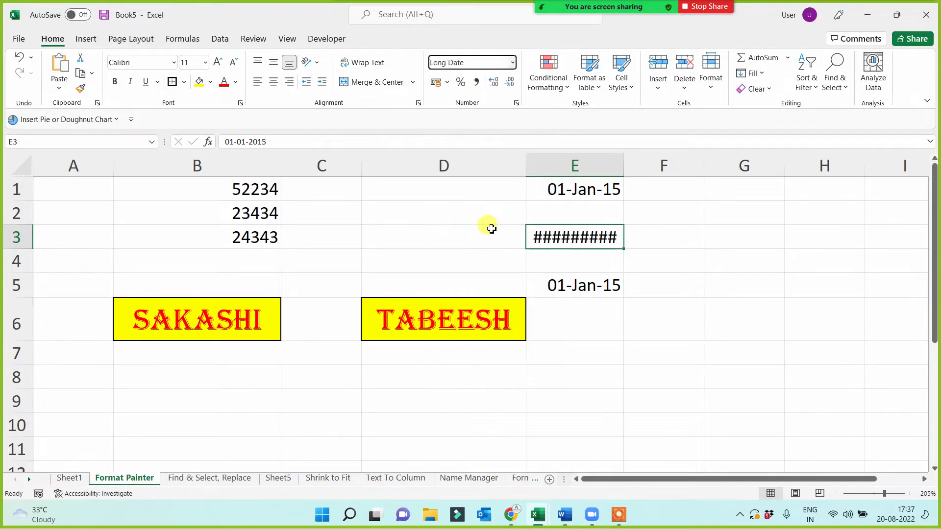
{"action": "left_click_drag", "start_coordinate": [623, 160], "coordinate": [693, 161]}
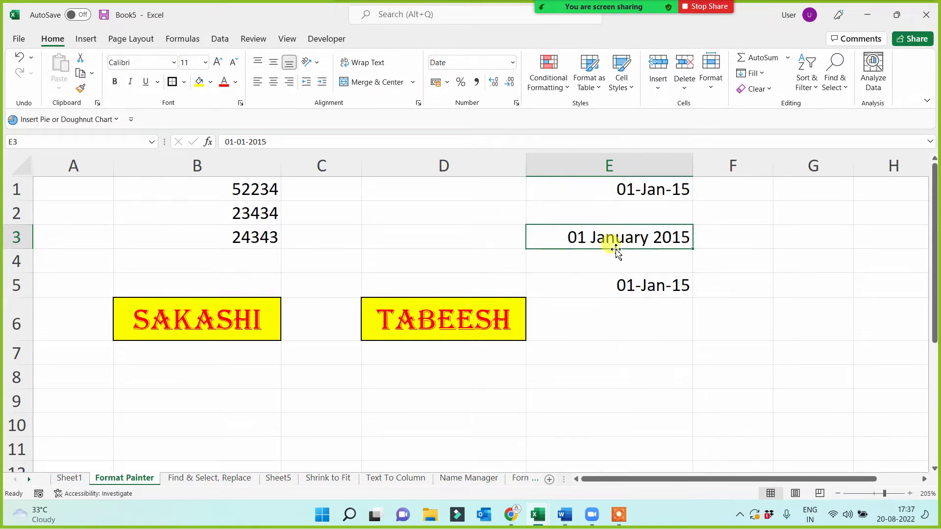
{"action": "left_click", "coordinate": [660, 191]}
{"action": "left_click", "coordinate": [635, 236]}
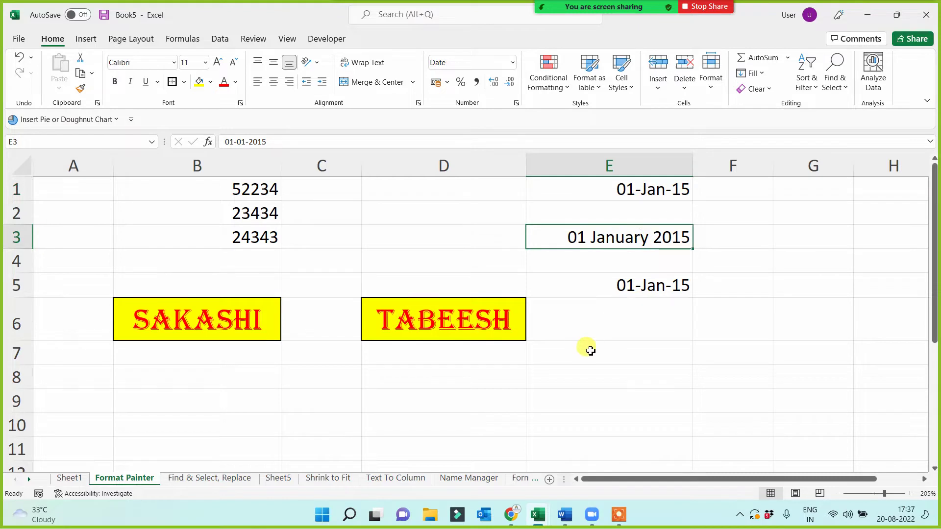
{"action": "left_click", "coordinate": [654, 186]}
{"action": "left_click", "coordinate": [627, 241]}
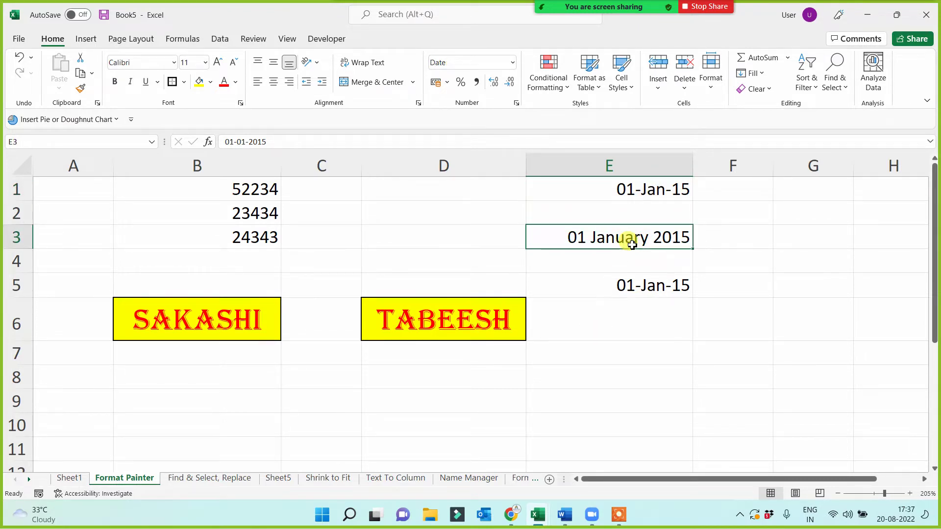
{"action": "left_click", "coordinate": [631, 293]}
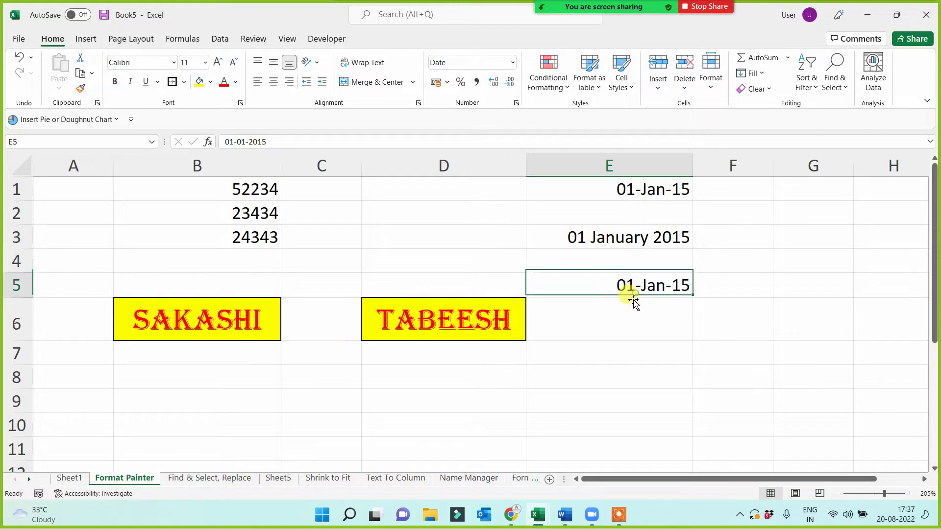
{"action": "left_click", "coordinate": [512, 63]}
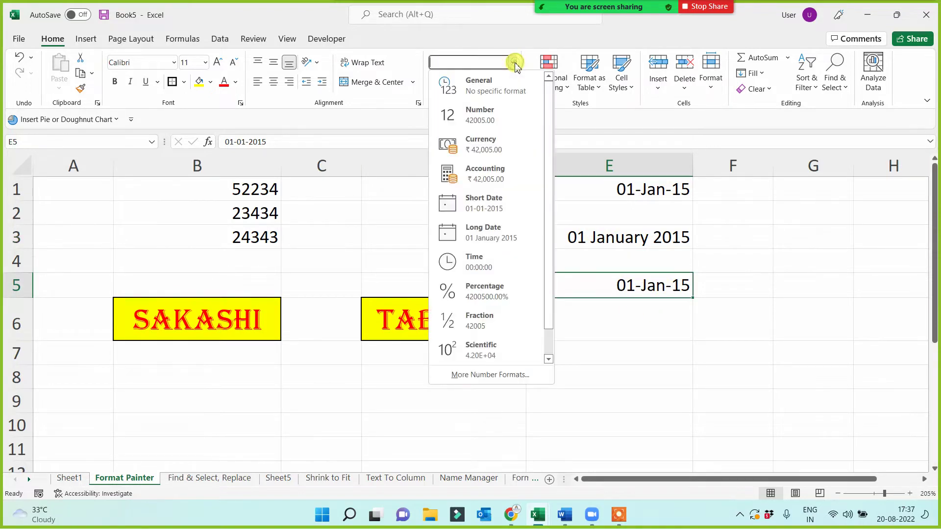
{"action": "left_click", "coordinate": [485, 205]}
{"action": "left_click", "coordinate": [657, 374]}
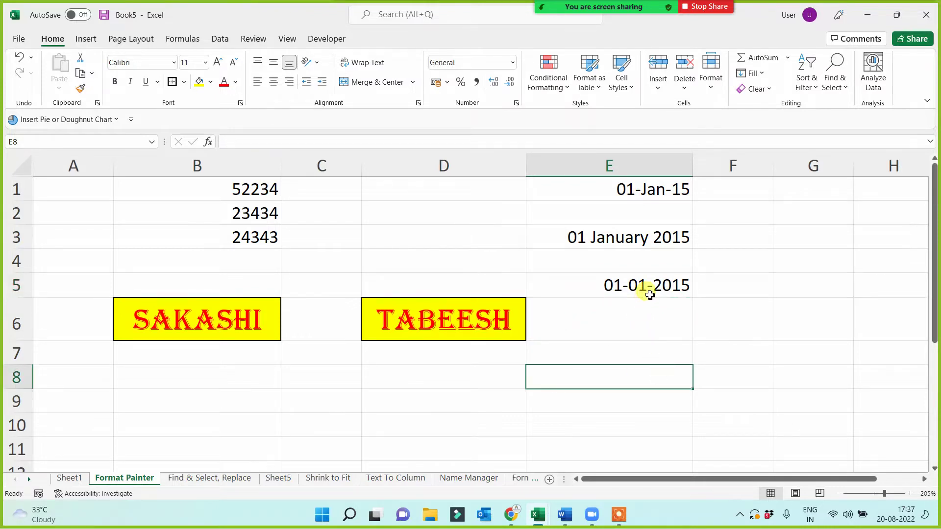
{"action": "left_click", "coordinate": [650, 294]}
{"action": "left_click", "coordinate": [653, 184]}
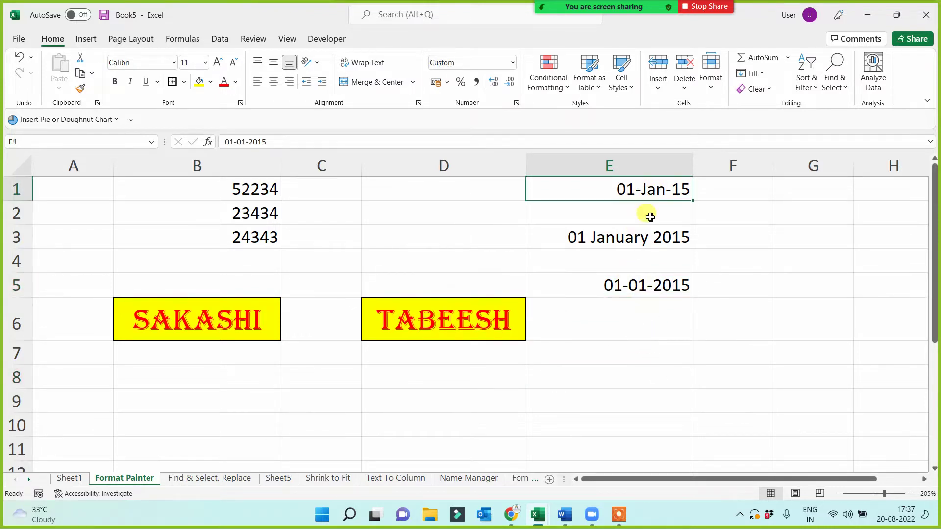
{"action": "left_click", "coordinate": [632, 237]}
{"action": "left_click", "coordinate": [637, 324]}
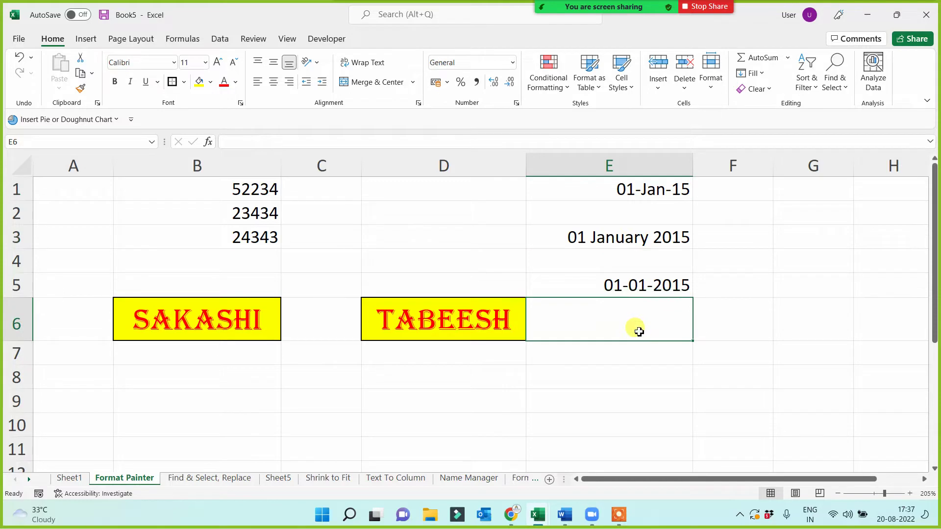
{"action": "left_click", "coordinate": [645, 191]}
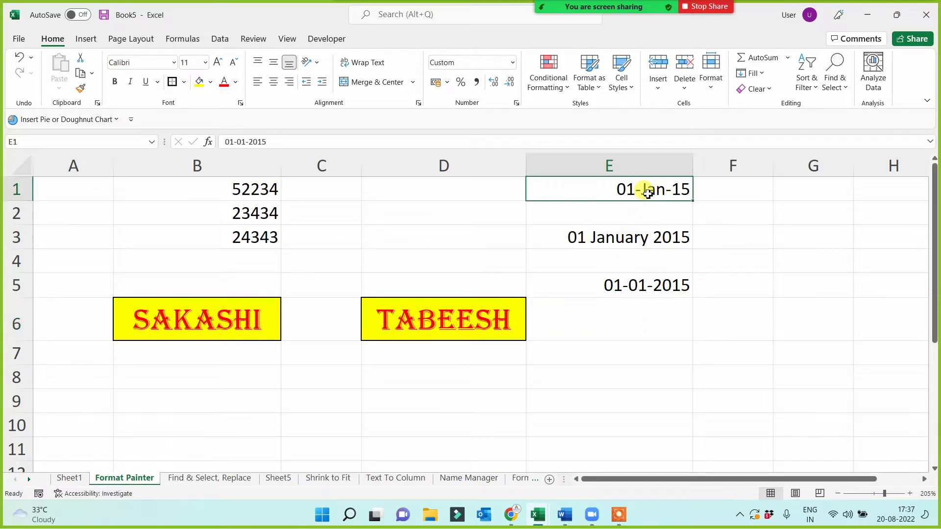
{"action": "left_click", "coordinate": [634, 238]}
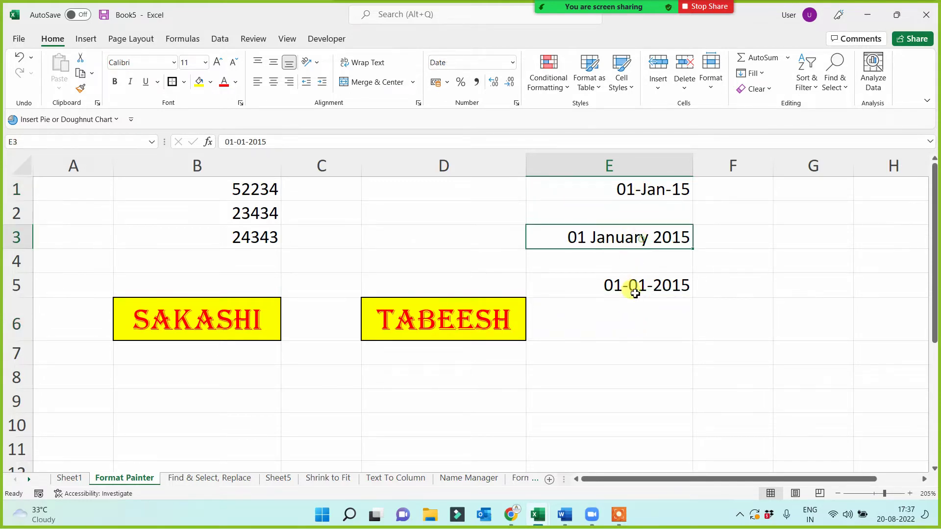
{"action": "left_click", "coordinate": [630, 289]}
{"action": "left_click", "coordinate": [647, 188]}
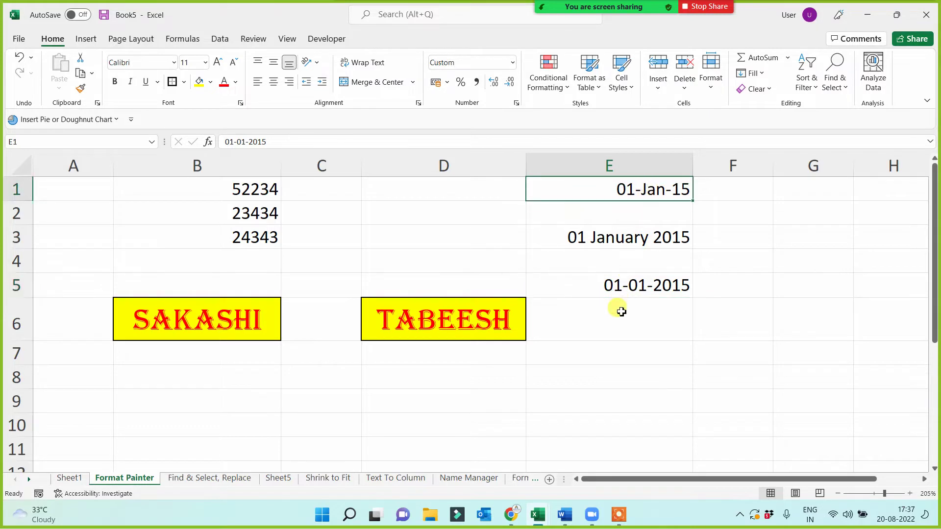
{"action": "left_click", "coordinate": [636, 289]}
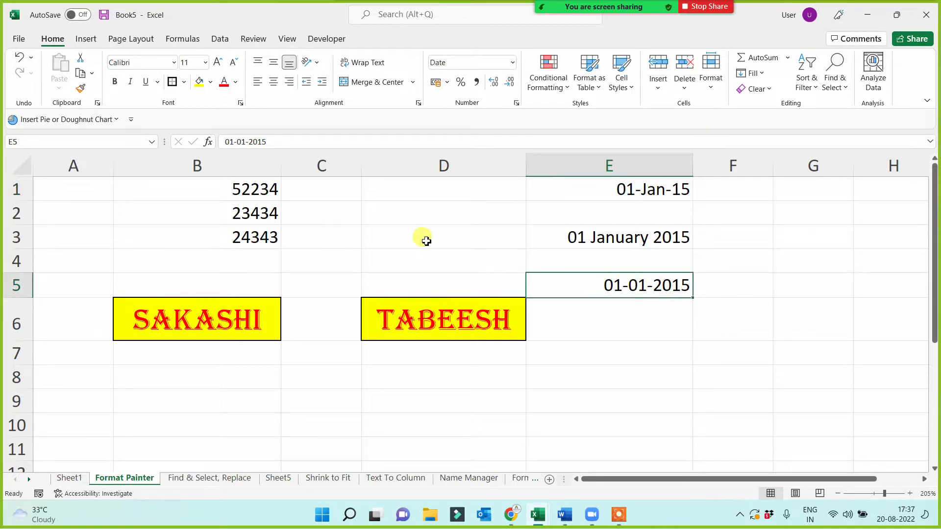
- Edit E5's date to 01-04-2015 and compare it with the January dates in E1 and E3
{"action": "left_click", "coordinate": [247, 142]}
{"action": "key", "text": "BackSpace"}
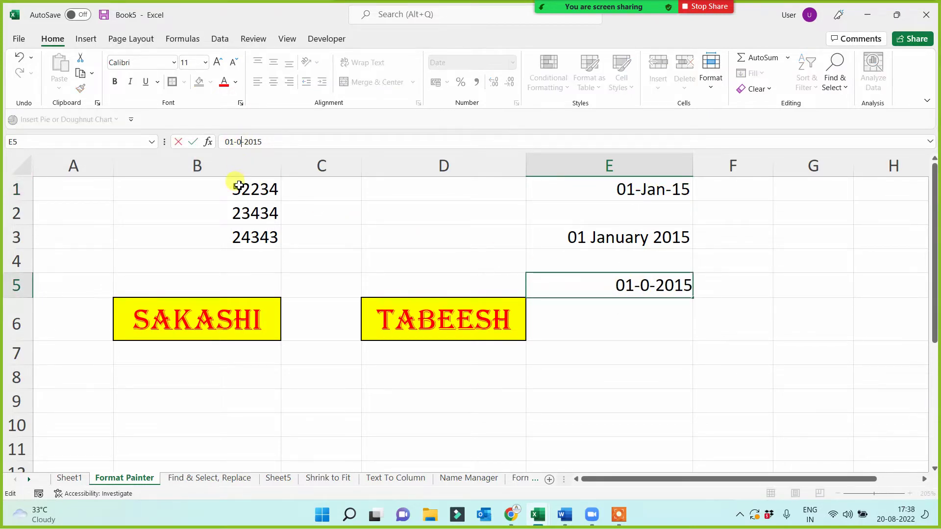
{"action": "type", "text": "4"}
{"action": "key", "text": "Return"}
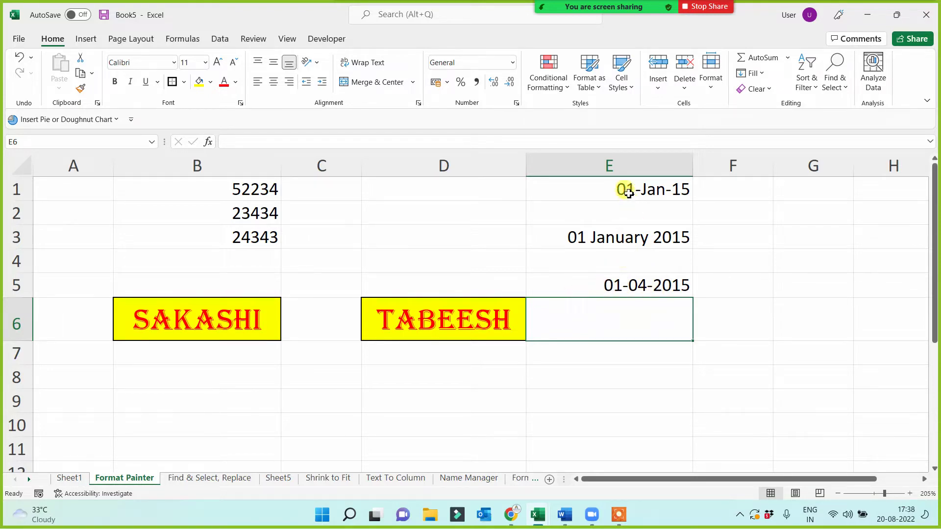
{"action": "left_click_drag", "start_coordinate": [629, 192], "coordinate": [664, 265]}
{"action": "left_click", "coordinate": [745, 265]}
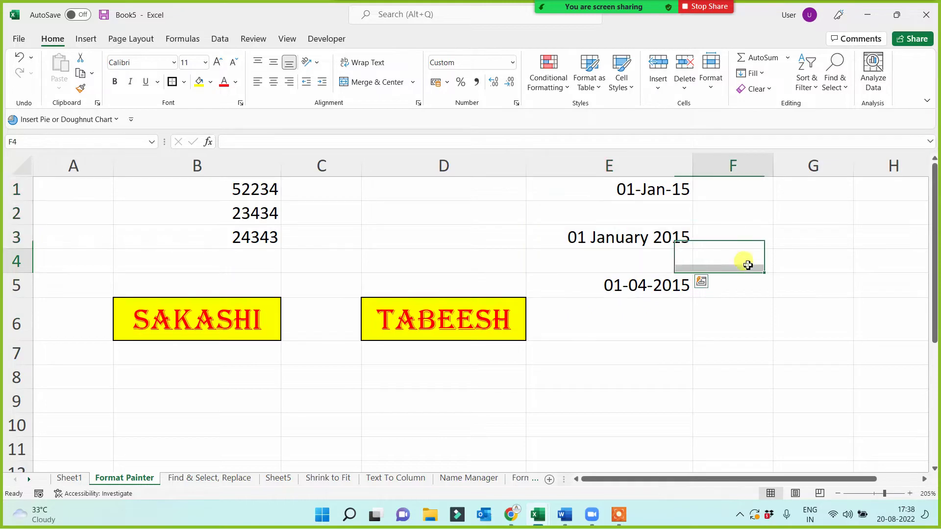
{"action": "left_click", "coordinate": [685, 243]}
{"action": "left_click", "coordinate": [656, 191]}
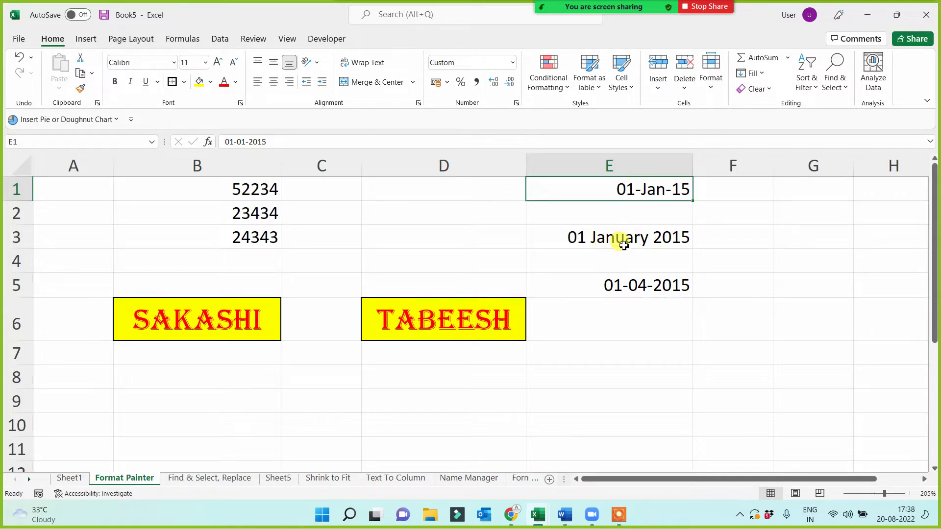
- Enter the date 1 Feb 2015 in the empty cell F1
{"action": "left_click", "coordinate": [748, 191]}
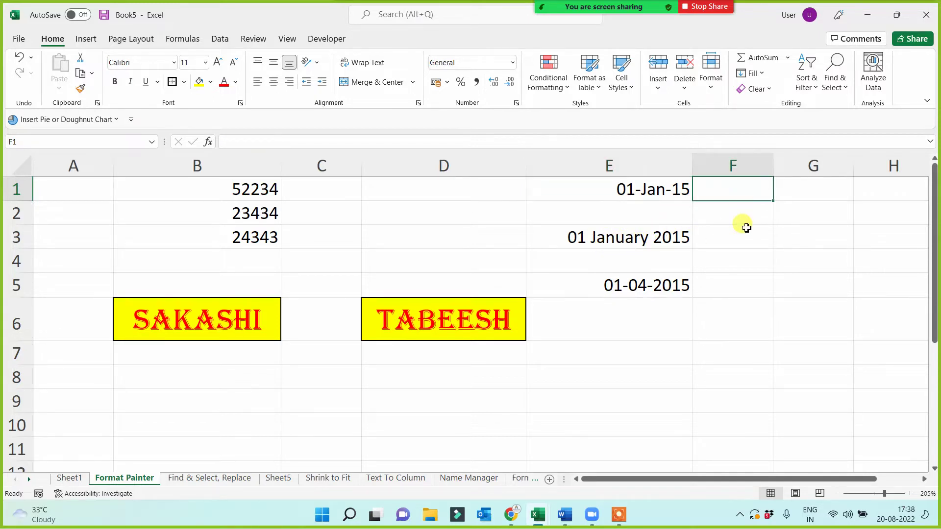
{"action": "type", "text": "1 feb 2015"}
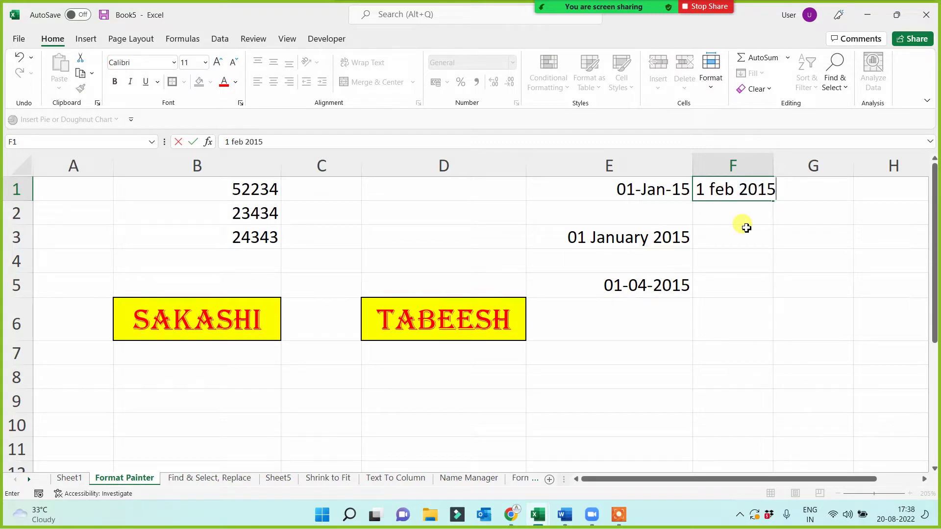
{"action": "key", "text": "Return"}
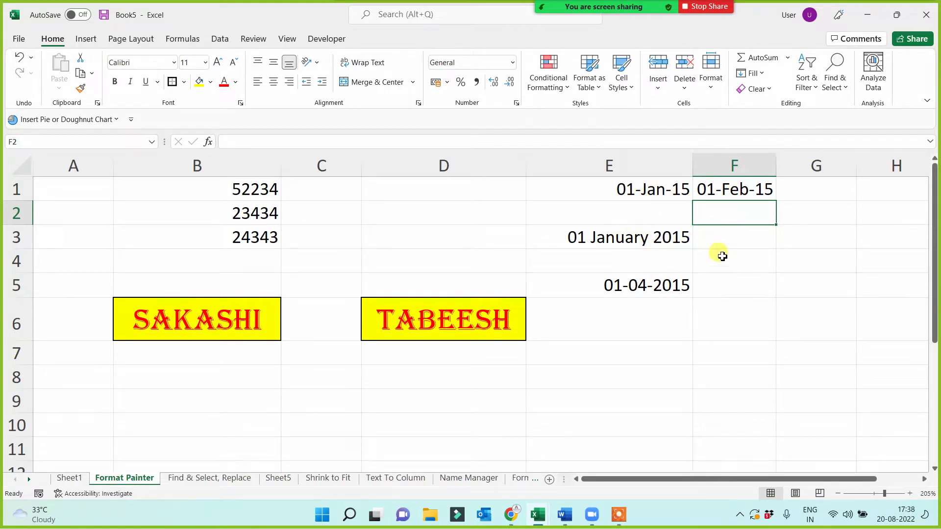
{"action": "left_click", "coordinate": [718, 238]}
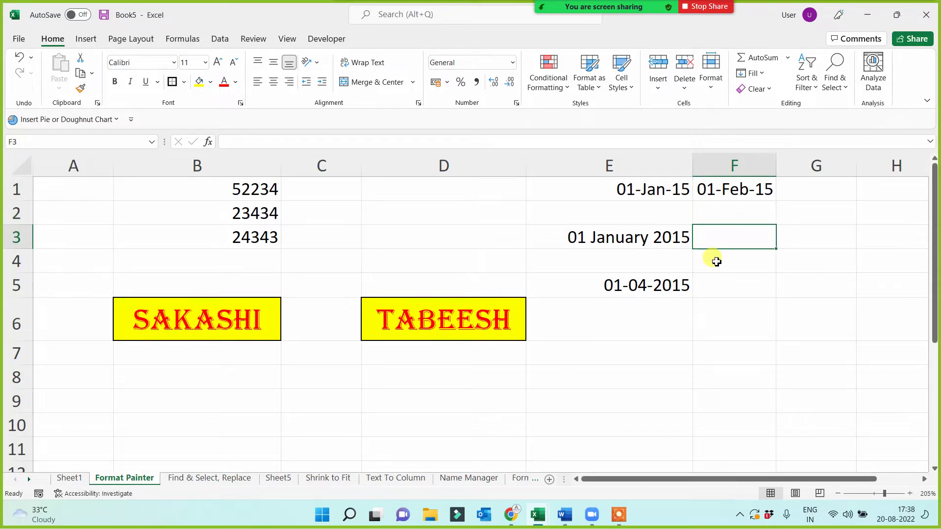
{"action": "left_click", "coordinate": [676, 190]}
- Move the February date from F1 into E7, below the other dates in column E
{"action": "left_click", "coordinate": [745, 196]}
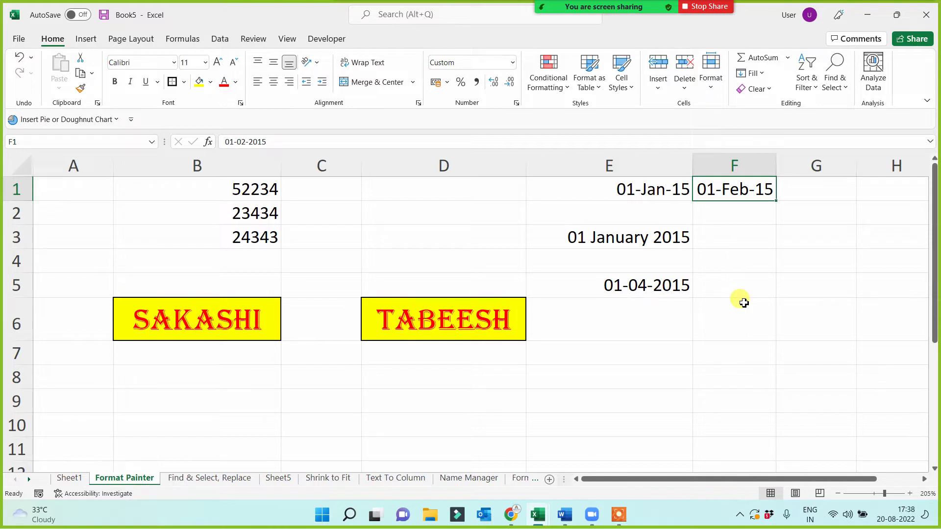
{"action": "key", "text": "ctrl+c"}
{"action": "left_click", "coordinate": [650, 332]}
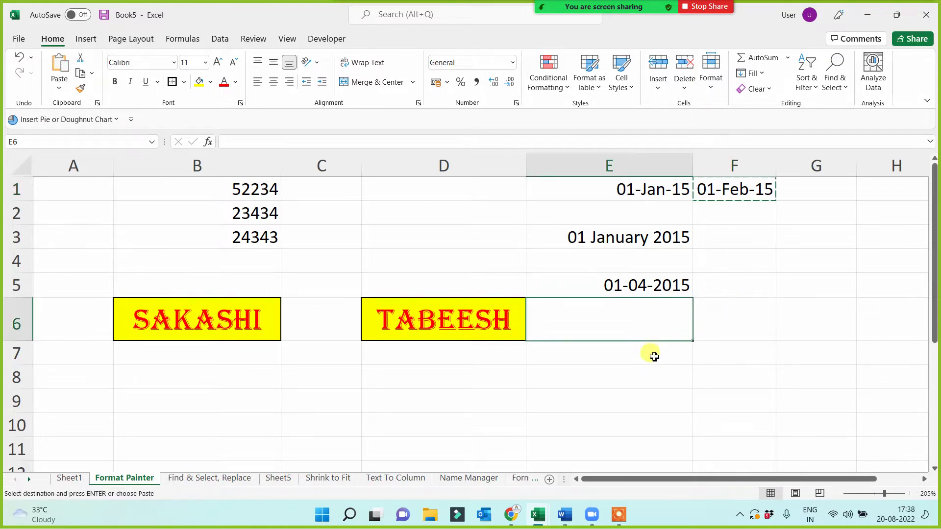
{"action": "left_click", "coordinate": [654, 356]}
{"action": "key", "text": "ctrl+v"}
{"action": "left_click_drag", "start_coordinate": [652, 189], "coordinate": [651, 360]}
{"action": "left_click", "coordinate": [635, 402]}
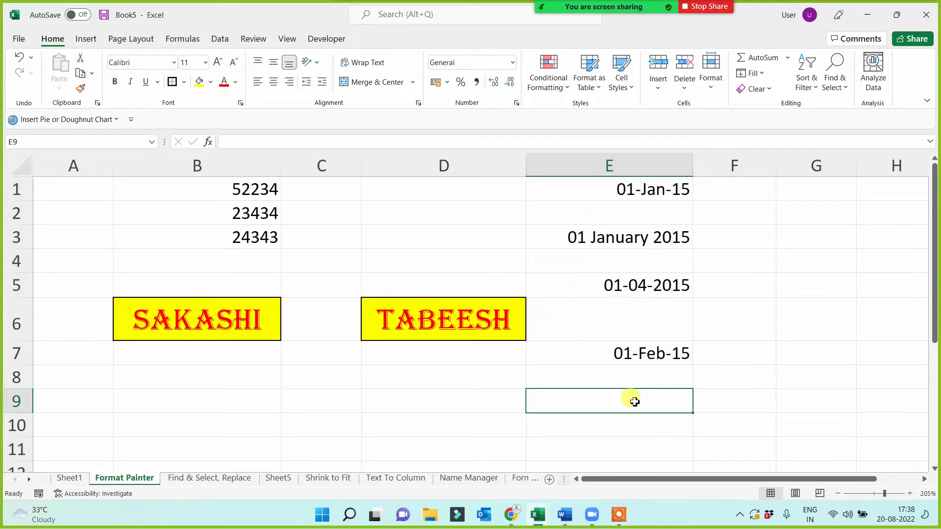
{"action": "left_click", "coordinate": [640, 352]}
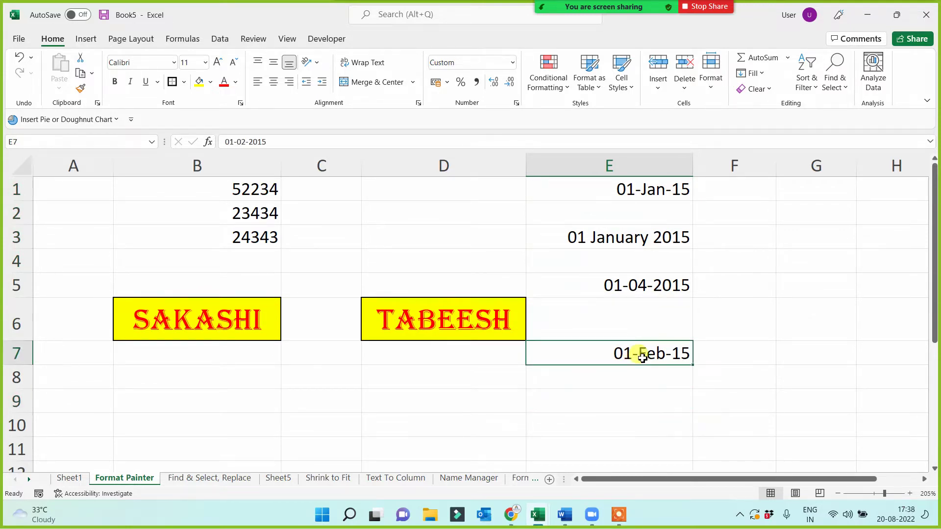
{"action": "left_click", "coordinate": [620, 237]}
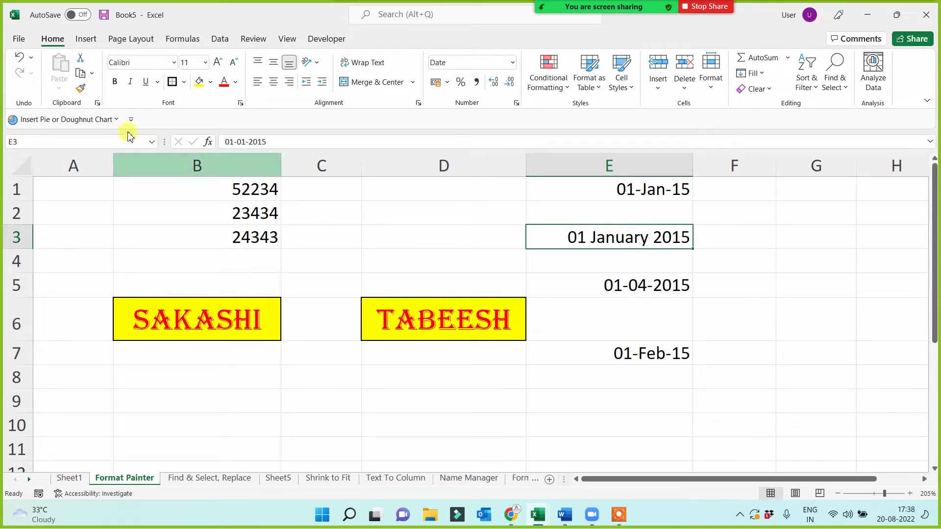
{"action": "left_click", "coordinate": [80, 88]}
{"action": "left_click_drag", "start_coordinate": [618, 285], "coordinate": [616, 350]}
{"action": "left_click", "coordinate": [609, 421]}
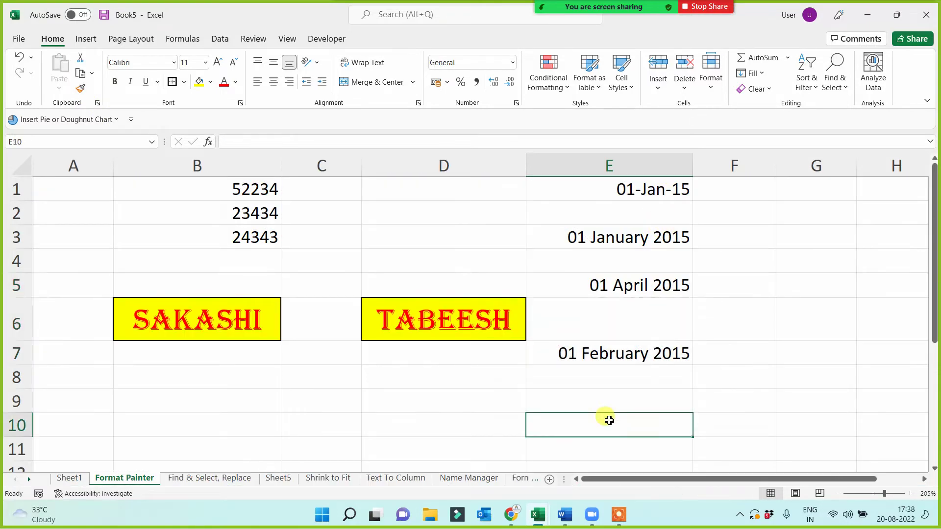
{"action": "left_click", "coordinate": [644, 189]}
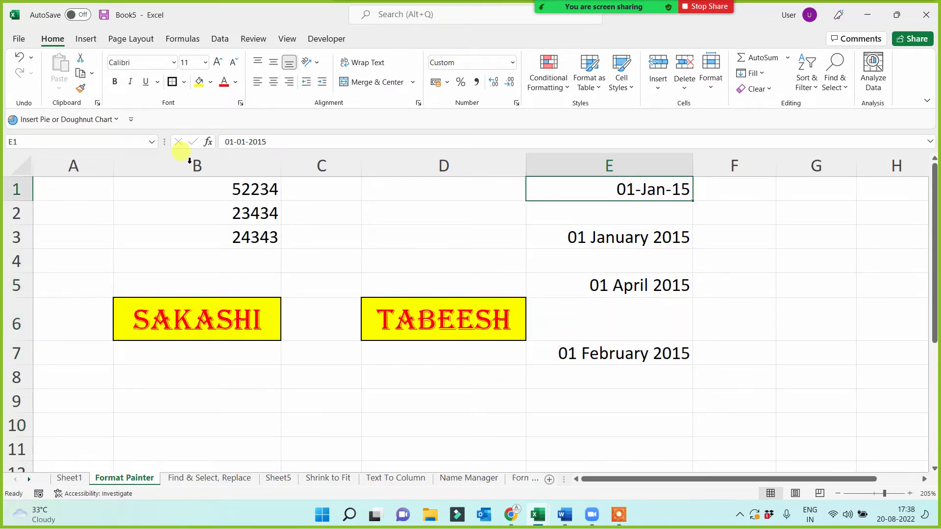
{"action": "left_click", "coordinate": [81, 89]}
{"action": "left_click_drag", "start_coordinate": [645, 237], "coordinate": [640, 358]}
{"action": "left_click", "coordinate": [619, 415]}
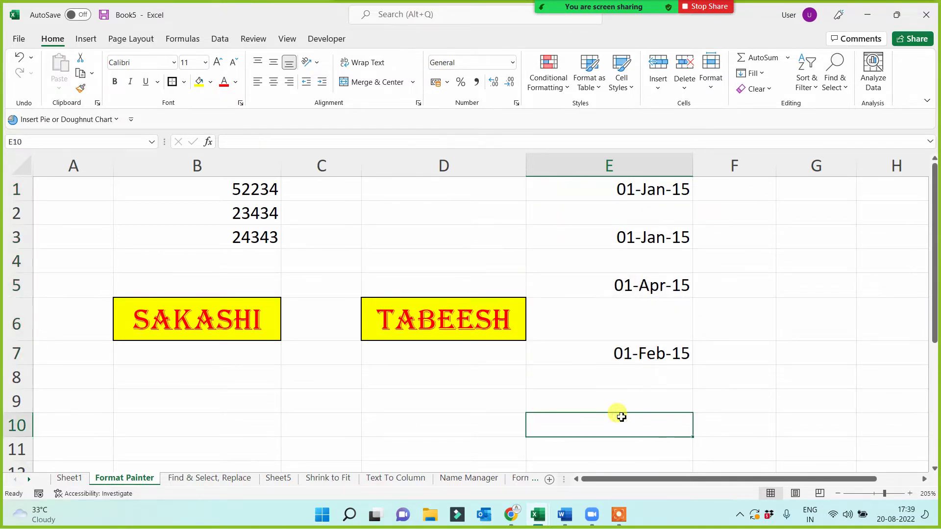
{"action": "key", "text": "ctrl+z"}
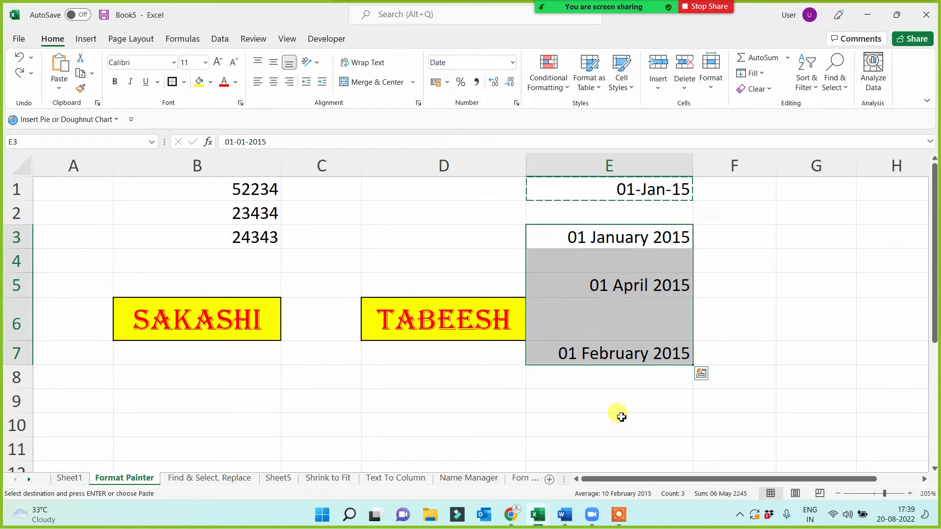
{"action": "key", "text": "ctrl+y"}
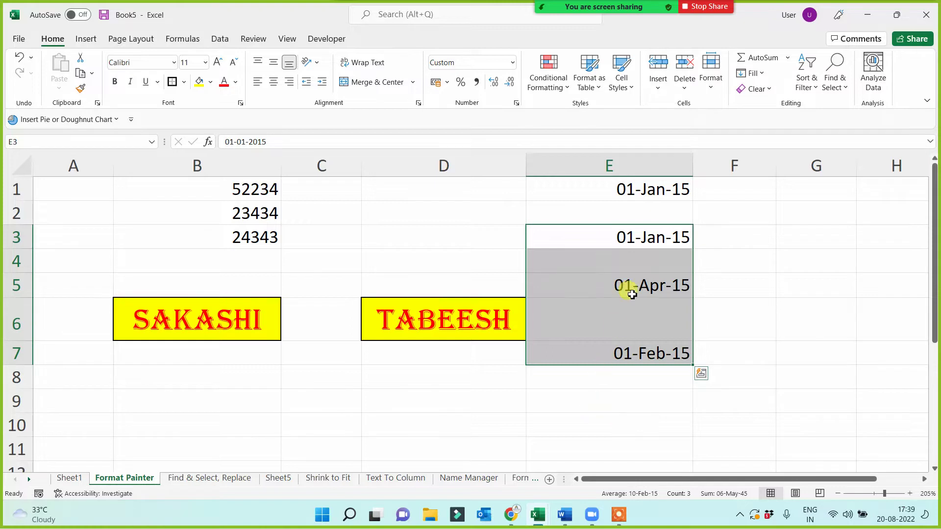
{"action": "left_click", "coordinate": [662, 194]}
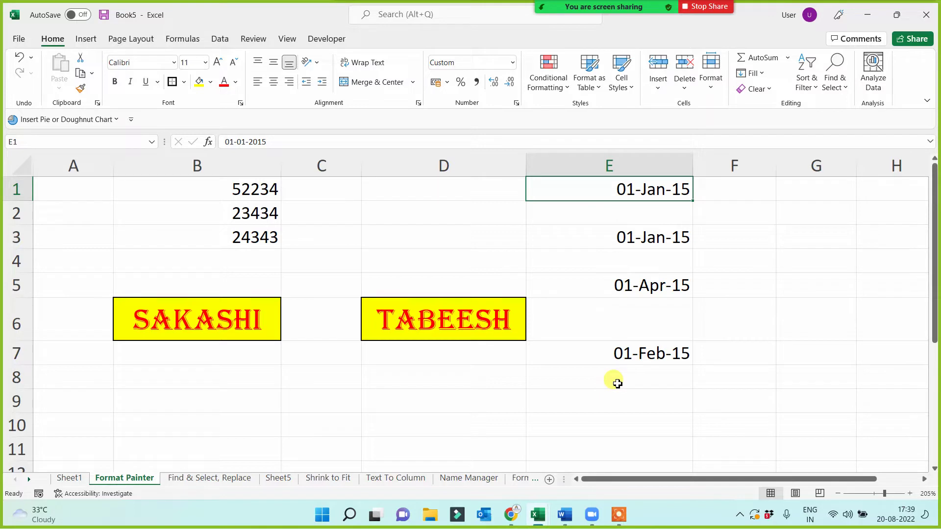
{"action": "left_click_drag", "start_coordinate": [626, 185], "coordinate": [622, 365]}
{"action": "key", "text": "ctrl+z"}
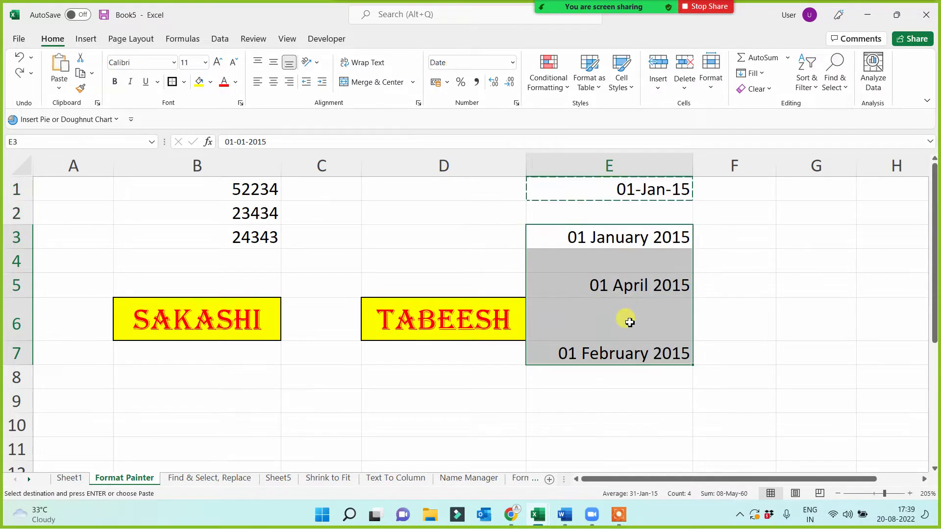
{"action": "left_click", "coordinate": [742, 335]}
{"action": "left_click", "coordinate": [605, 280]}
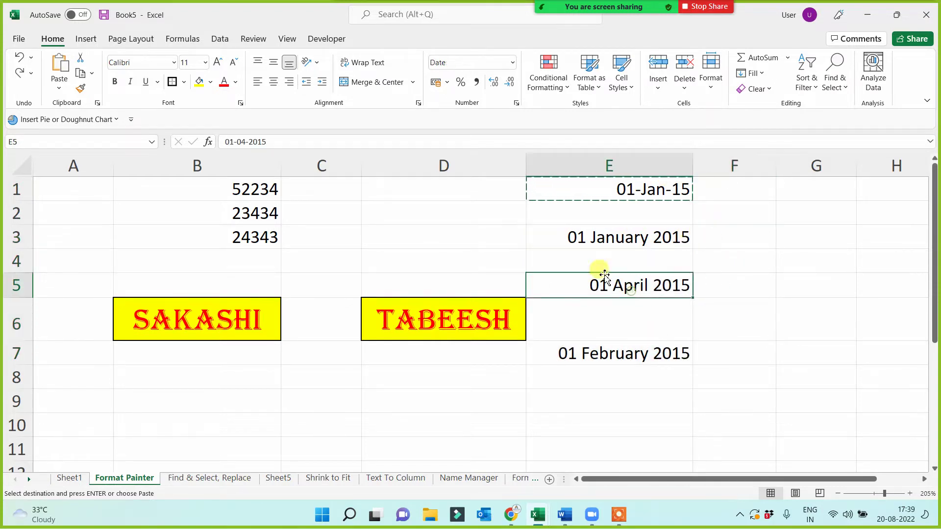
{"action": "left_click", "coordinate": [511, 62]}
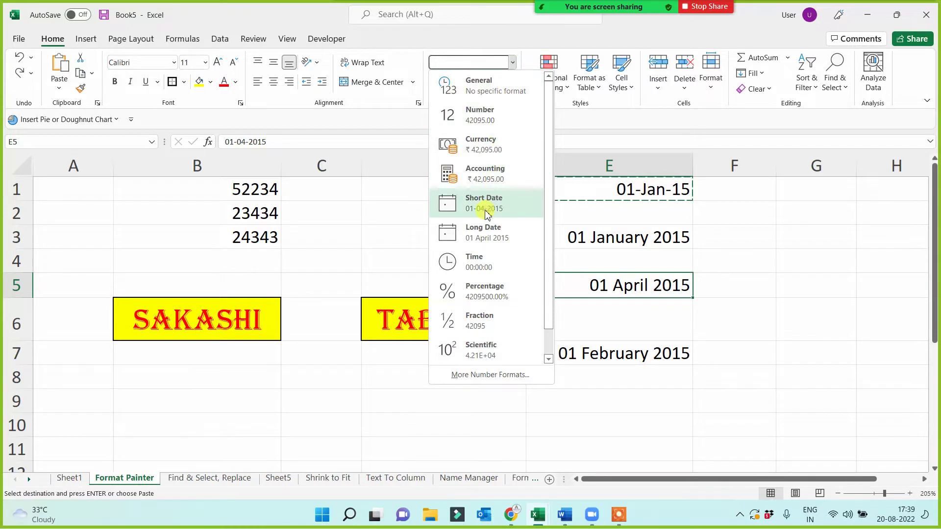
{"action": "left_click", "coordinate": [481, 203]}
{"action": "left_click", "coordinate": [752, 312]}
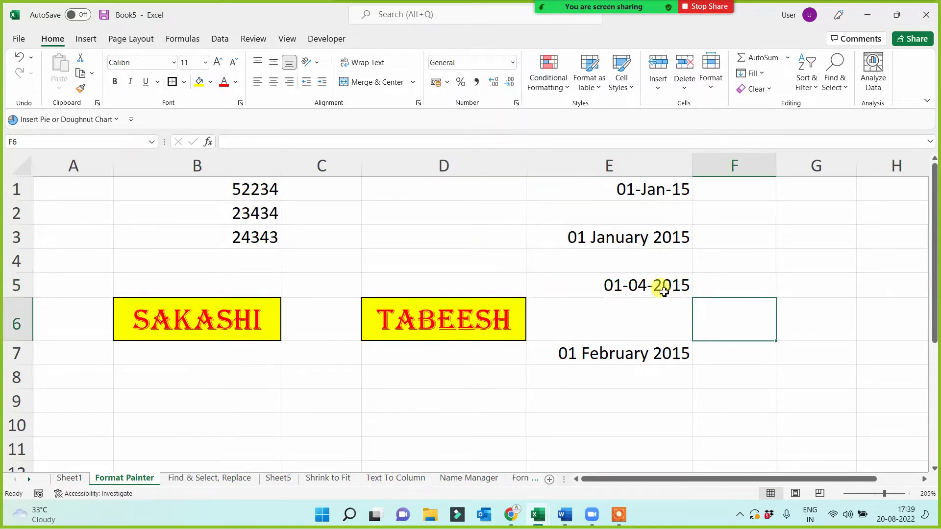
{"action": "left_click", "coordinate": [659, 288]}
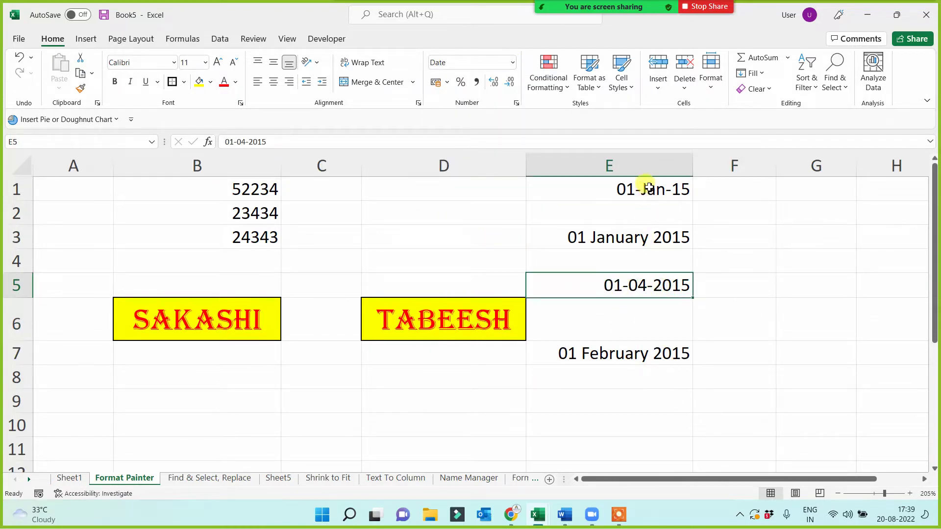
{"action": "left_click_drag", "start_coordinate": [648, 185], "coordinate": [644, 367]}
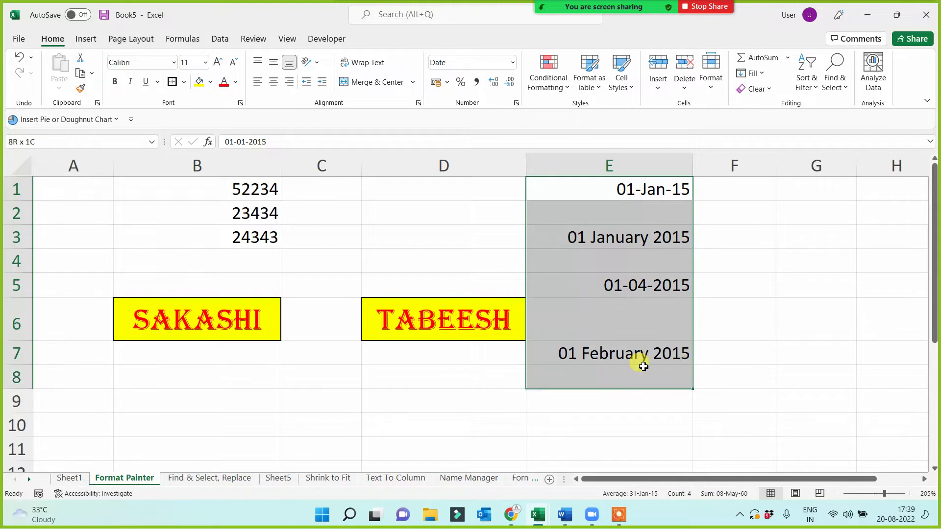
{"action": "left_click", "coordinate": [616, 403]}
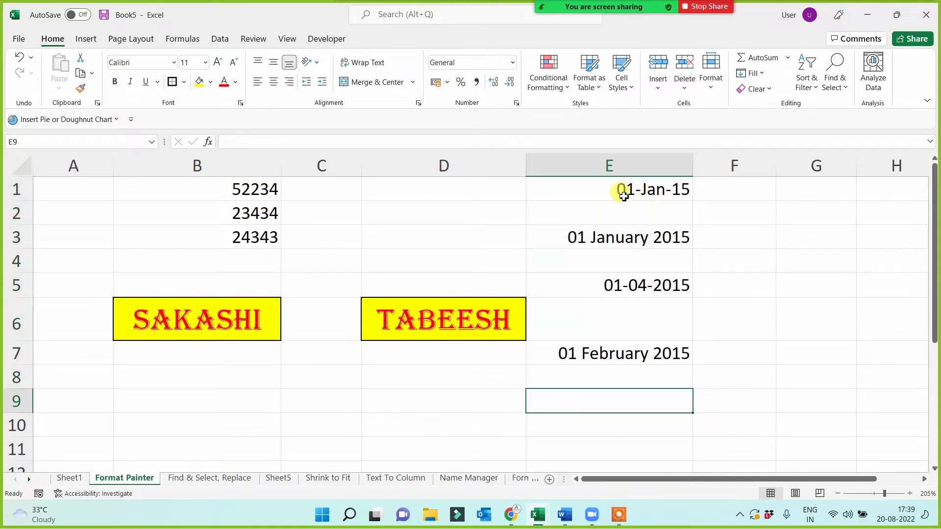
{"action": "left_click", "coordinate": [465, 399]}
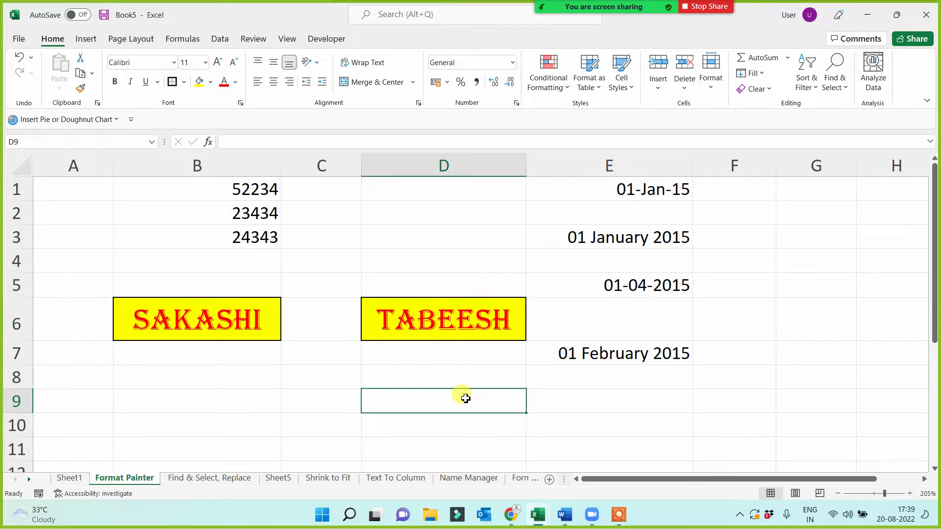
{"action": "left_click", "coordinate": [630, 194]}
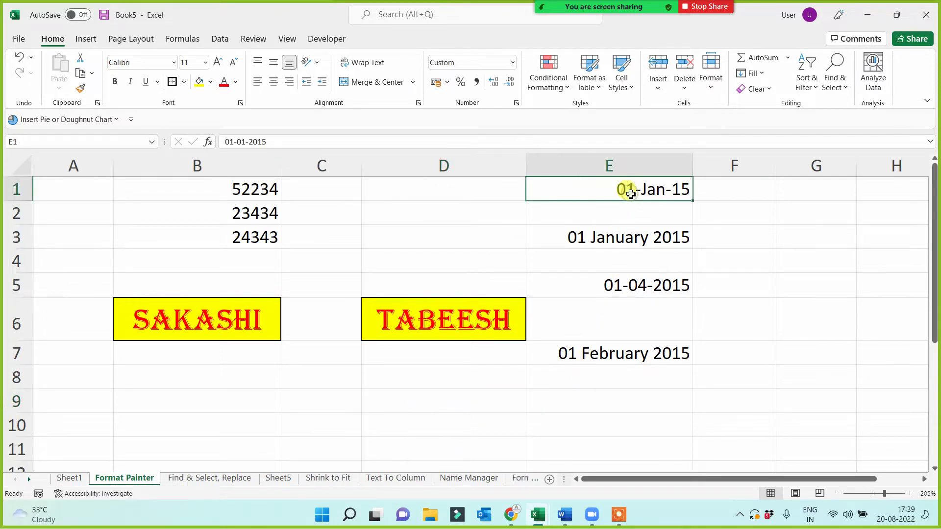
{"action": "left_click", "coordinate": [81, 88]}
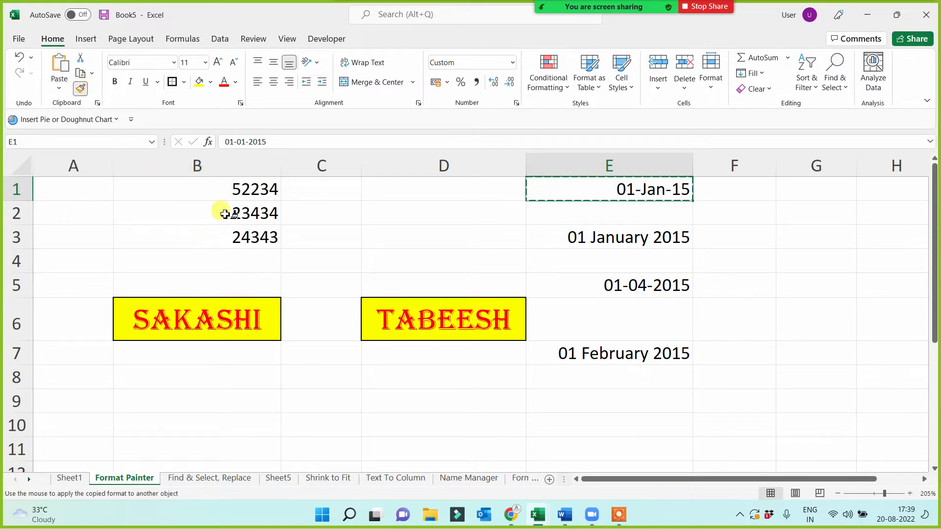
{"action": "left_click_drag", "start_coordinate": [218, 211], "coordinate": [223, 241]}
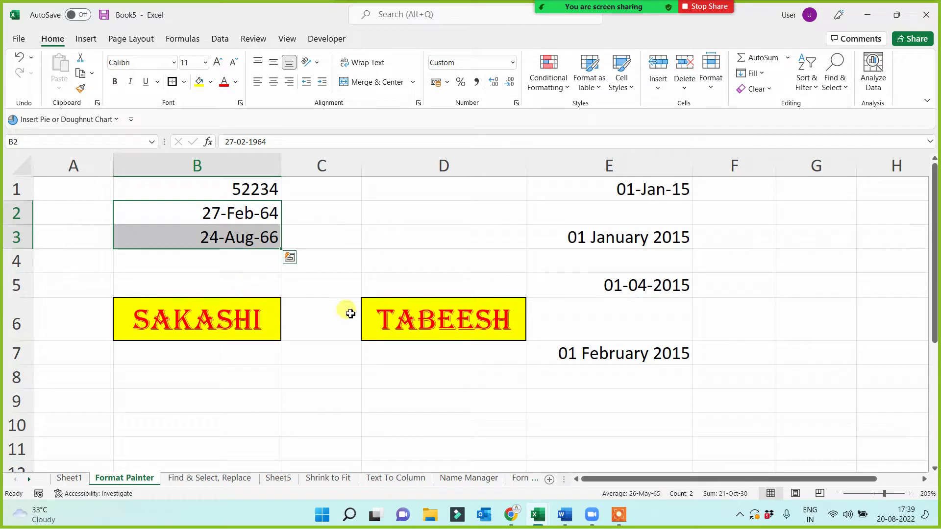
{"action": "left_click", "coordinate": [235, 189]}
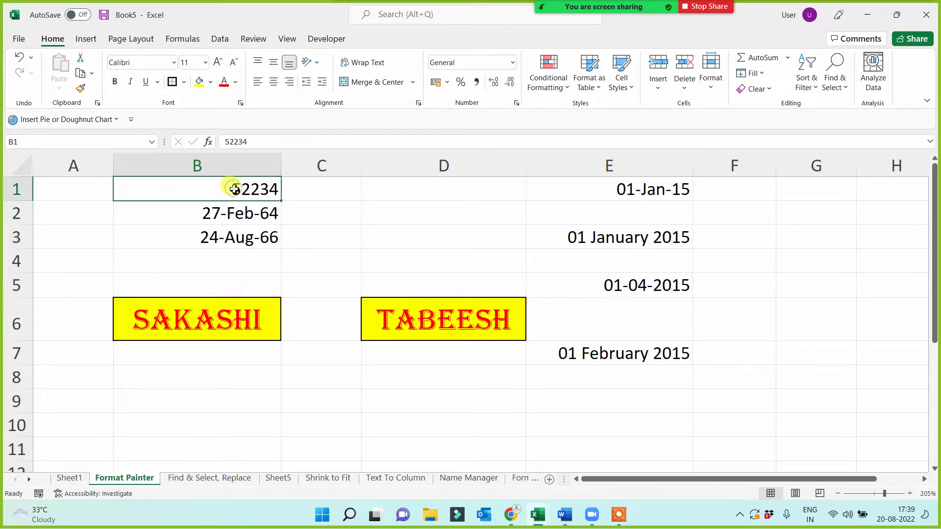
{"action": "left_click", "coordinate": [80, 88]}
{"action": "left_click_drag", "start_coordinate": [626, 185], "coordinate": [624, 295]}
{"action": "left_click", "coordinate": [737, 316]}
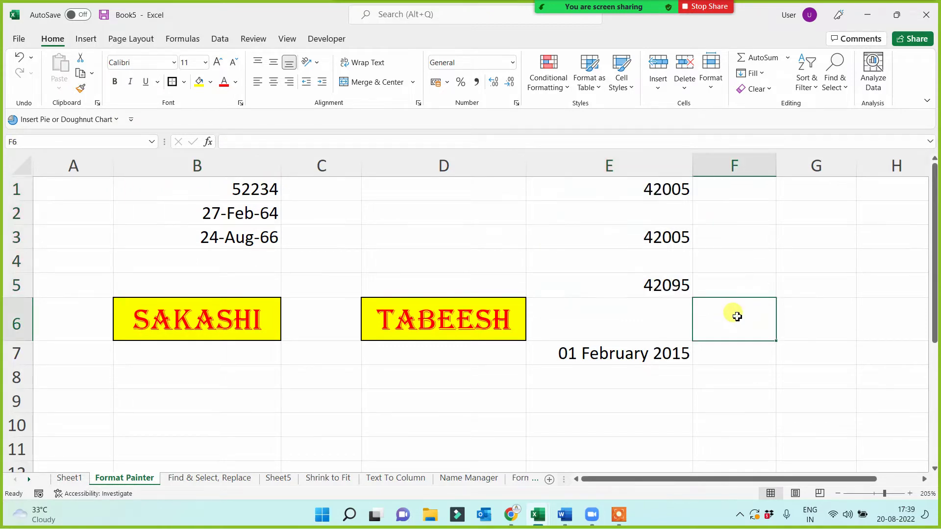
{"action": "key", "text": "ctrl+z"}
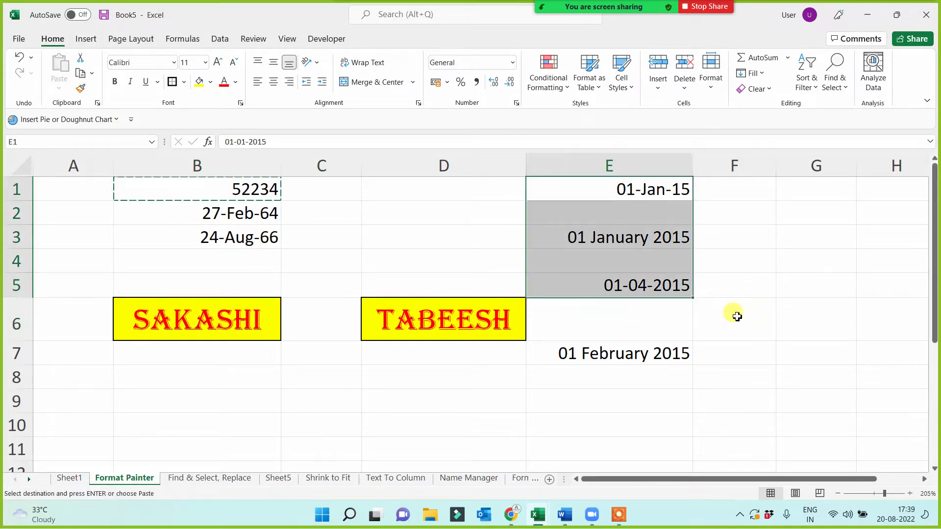
{"action": "key", "text": "ctrl+z"}
{"action": "left_click", "coordinate": [714, 379]}
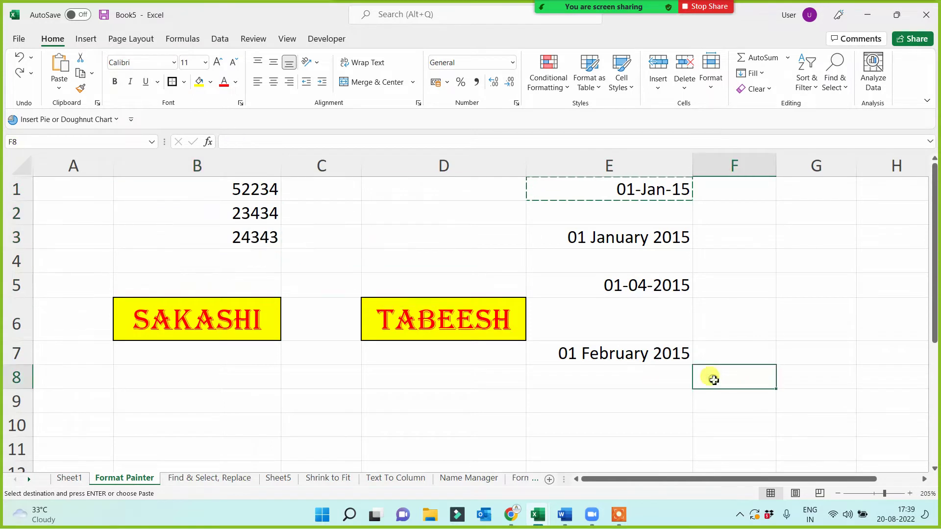
{"action": "left_click", "coordinate": [693, 399]}
{"action": "key", "text": "Escape"}
{"action": "left_click", "coordinate": [624, 432]}
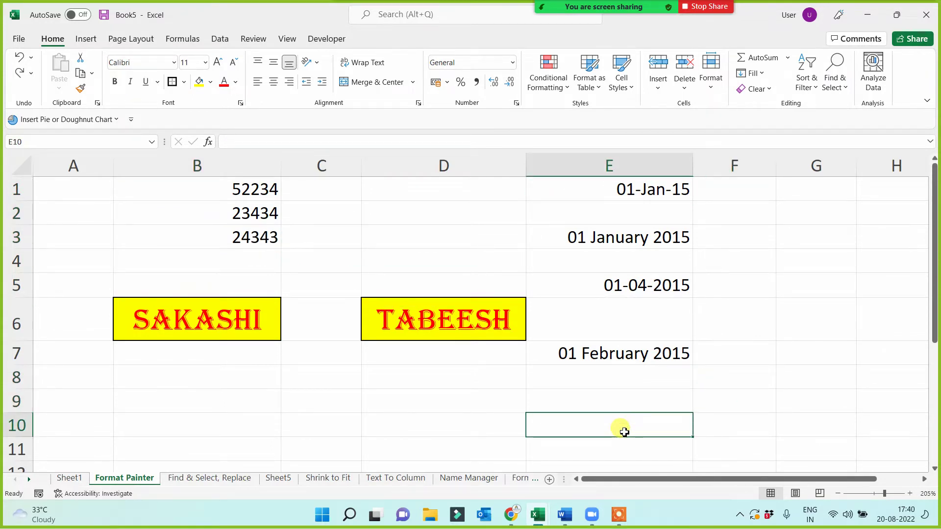
{"action": "left_click", "coordinate": [628, 196]}
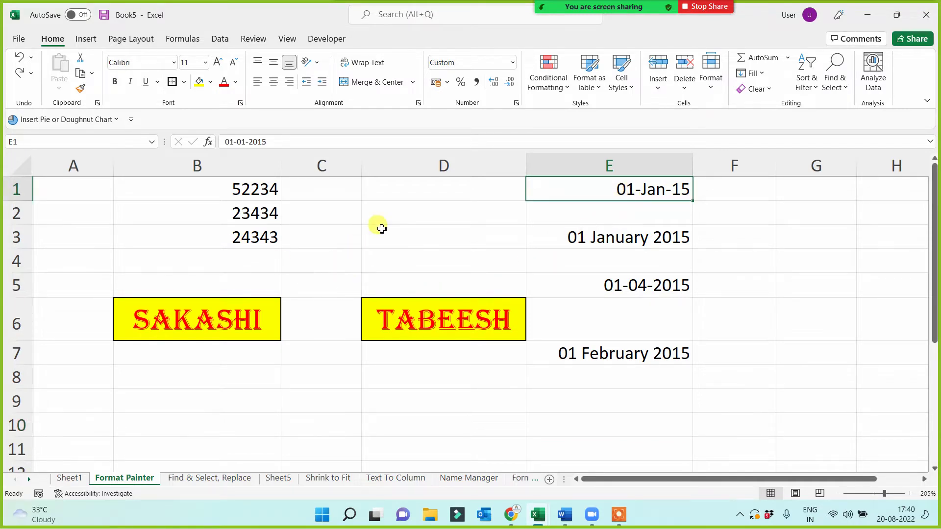
{"action": "left_click", "coordinate": [273, 189]}
{"action": "left_click", "coordinate": [332, 192]}
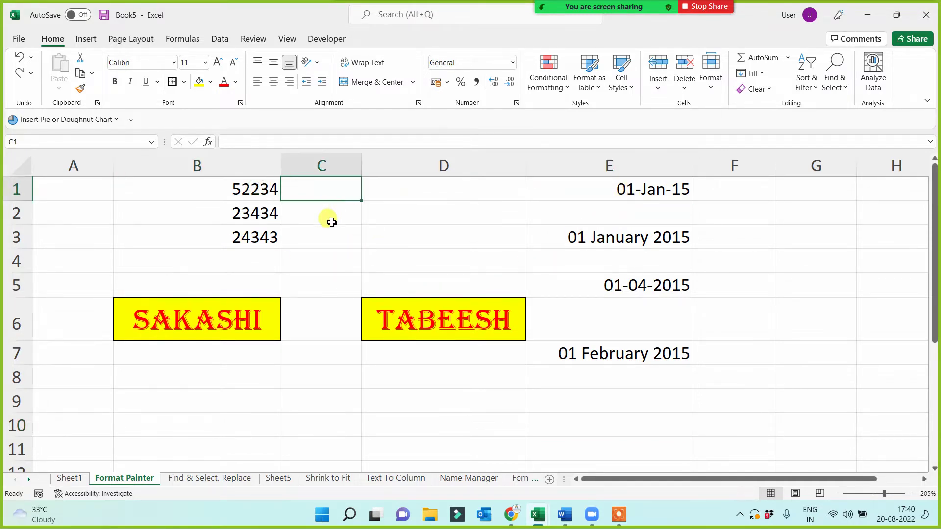
- Enter the note '1 - 1 jan 1900' in C1 and show B1's 52234 as a Long Date
{"action": "type", "text": "1 - 1 jan 1900"}
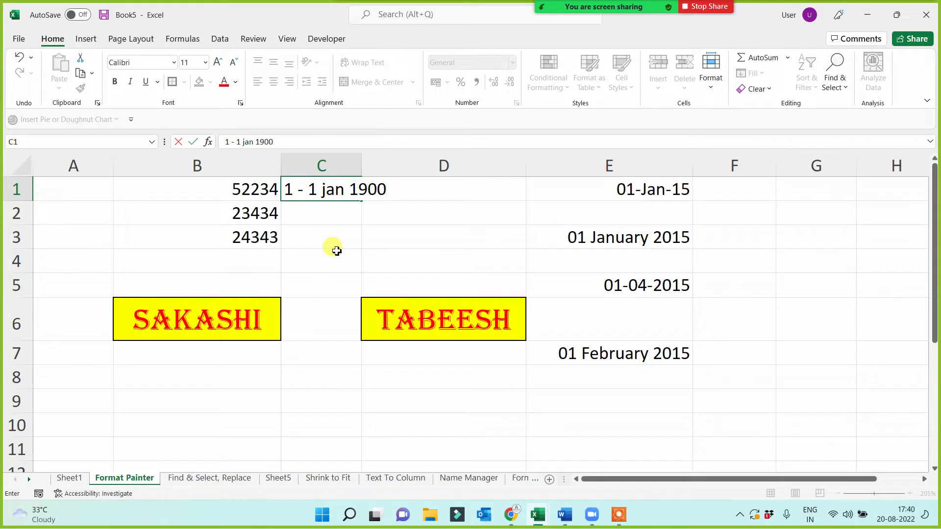
{"action": "key", "text": "Return"}
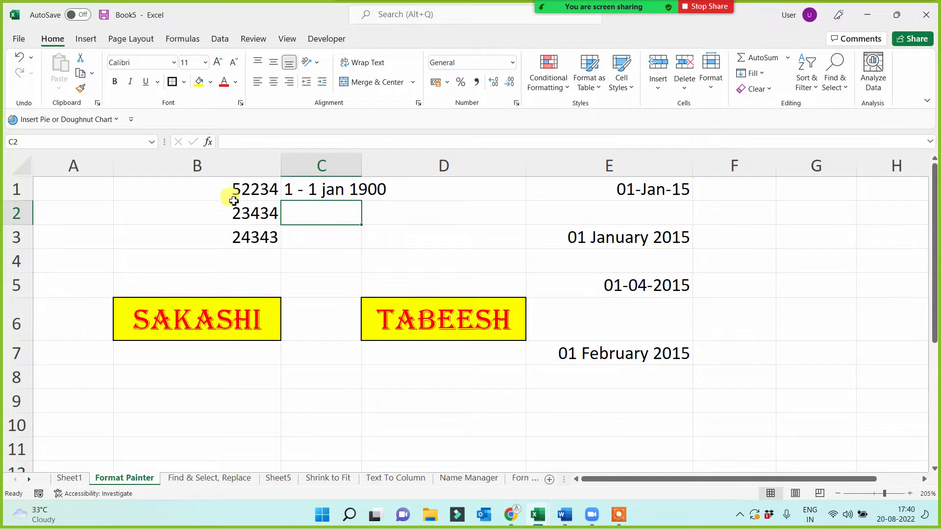
{"action": "left_click", "coordinate": [221, 185]}
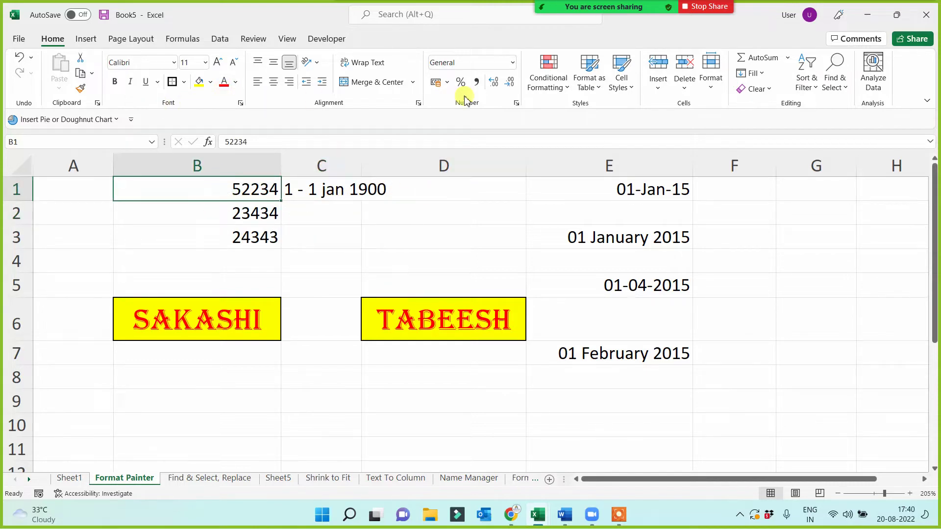
{"action": "left_click", "coordinate": [513, 62]}
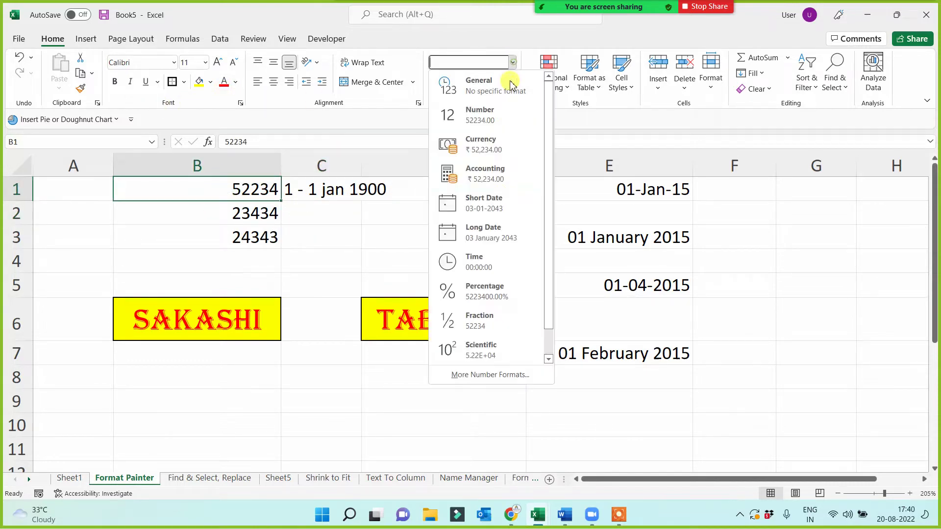
{"action": "left_click", "coordinate": [480, 250]}
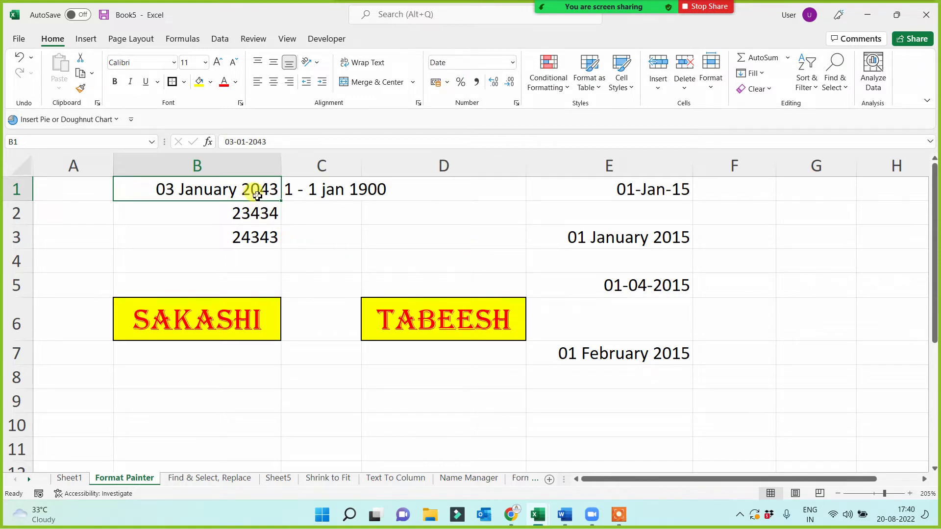
- Return B1 to General format (52234) and widen column C to fit the note
{"action": "left_click", "coordinate": [294, 189]}
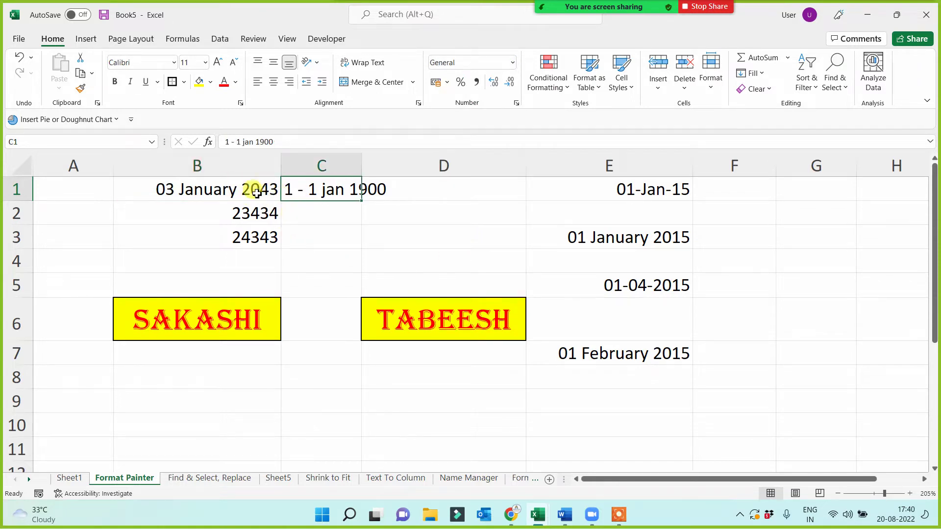
{"action": "left_click", "coordinate": [257, 192]}
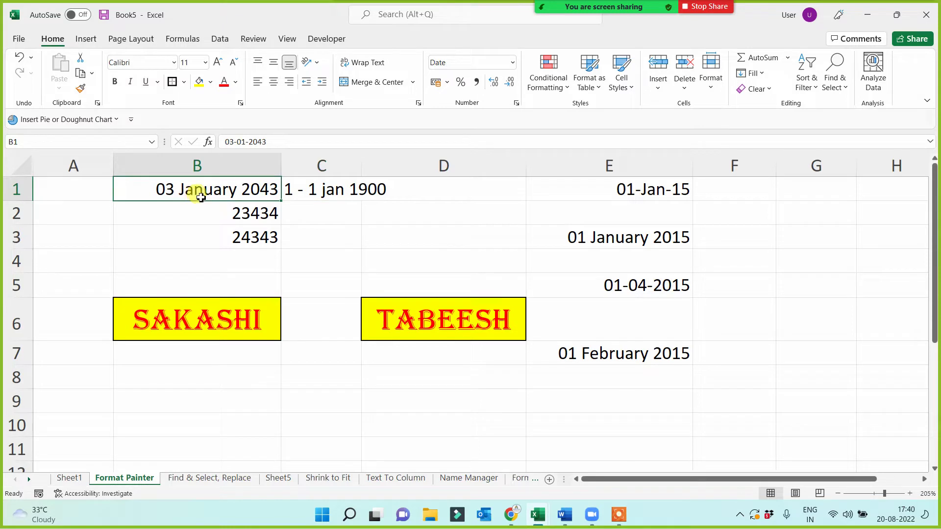
{"action": "key", "text": "ctrl+shift+asciitilde"}
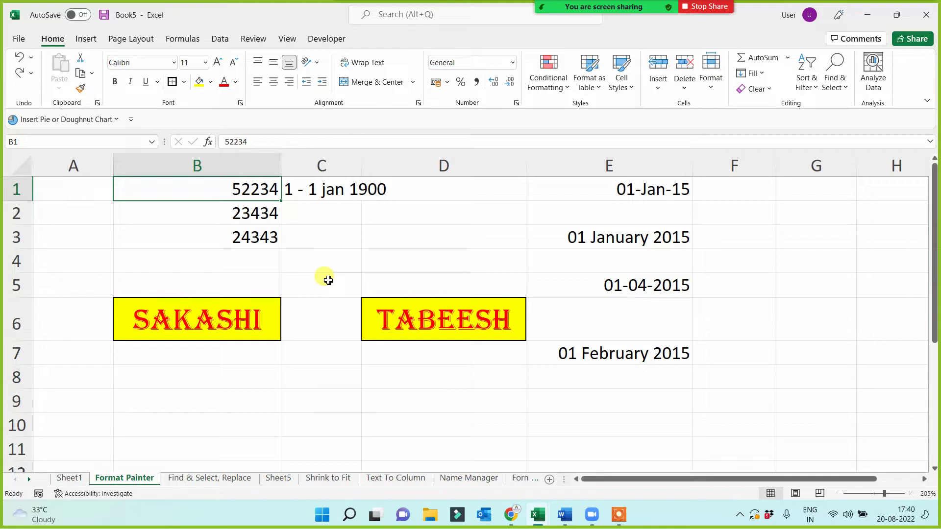
{"action": "left_click", "coordinate": [307, 191]}
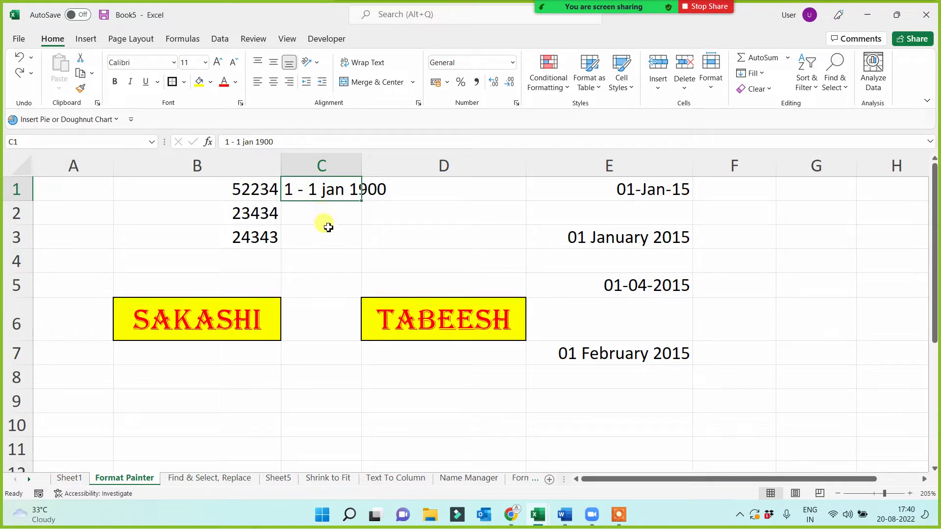
{"action": "left_click_drag", "start_coordinate": [362, 165], "coordinate": [400, 162]}
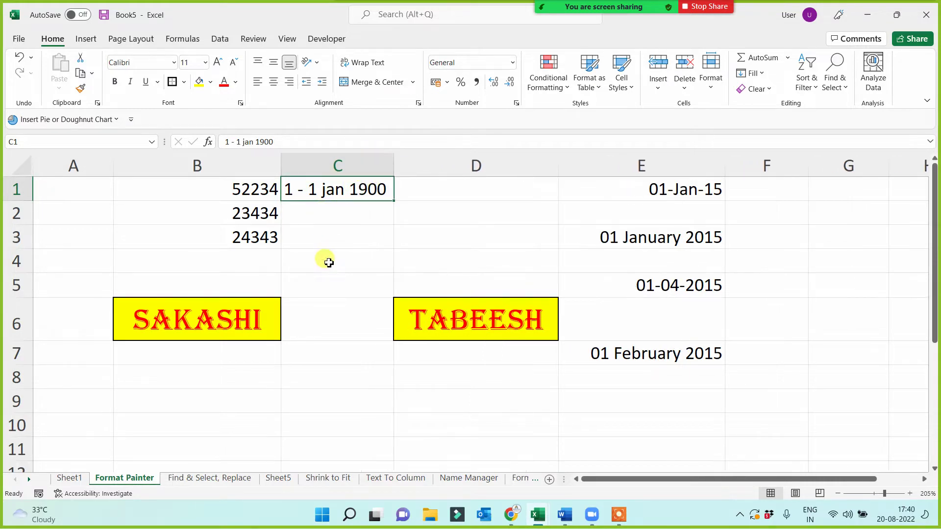
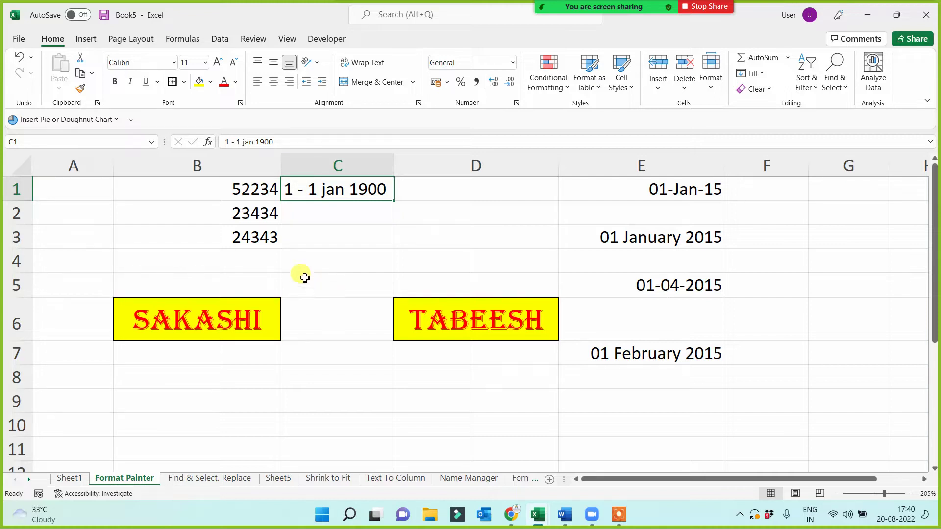
- On Sheet1, copy A5's red formatting onto the cut/copy/paste entry in A15 with Format Painter
{"action": "left_click_drag", "start_coordinate": [206, 189], "coordinate": [211, 240]}
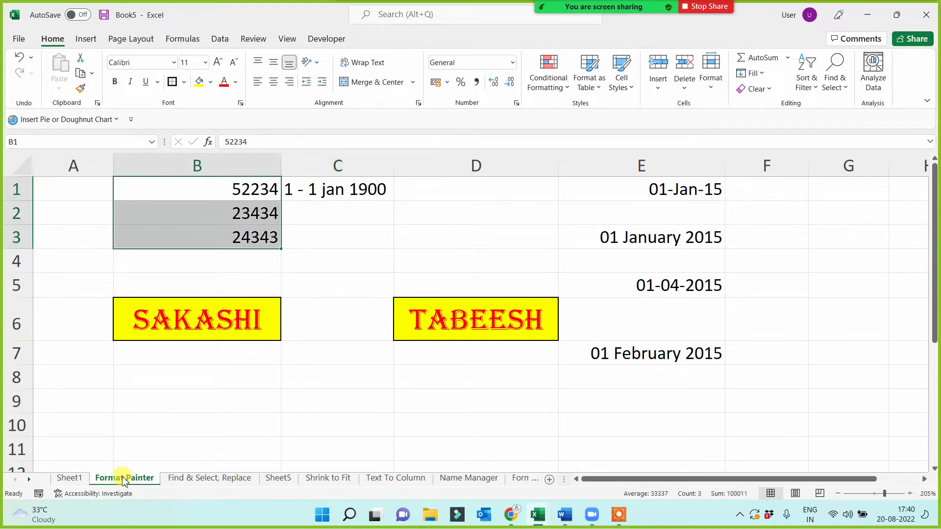
{"action": "left_click", "coordinate": [180, 364]}
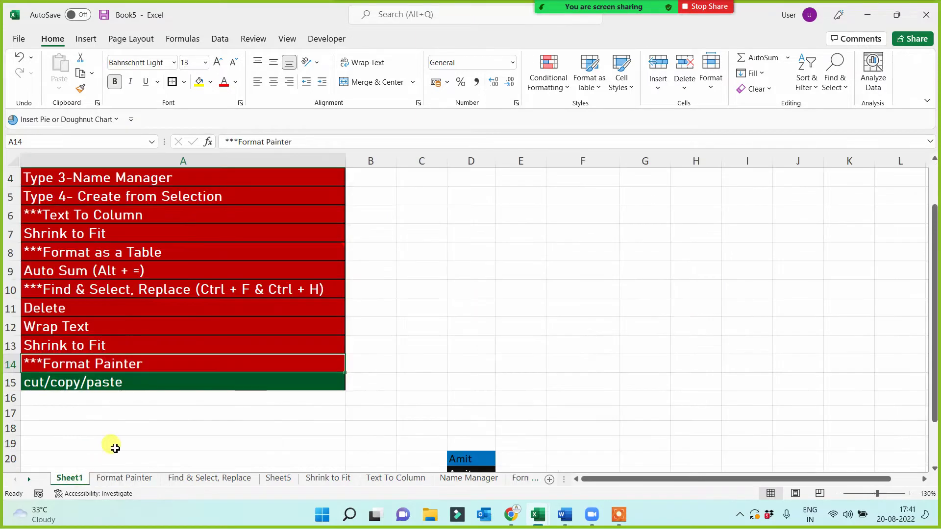
{"action": "left_click", "coordinate": [73, 477]}
{"action": "left_click", "coordinate": [109, 384]}
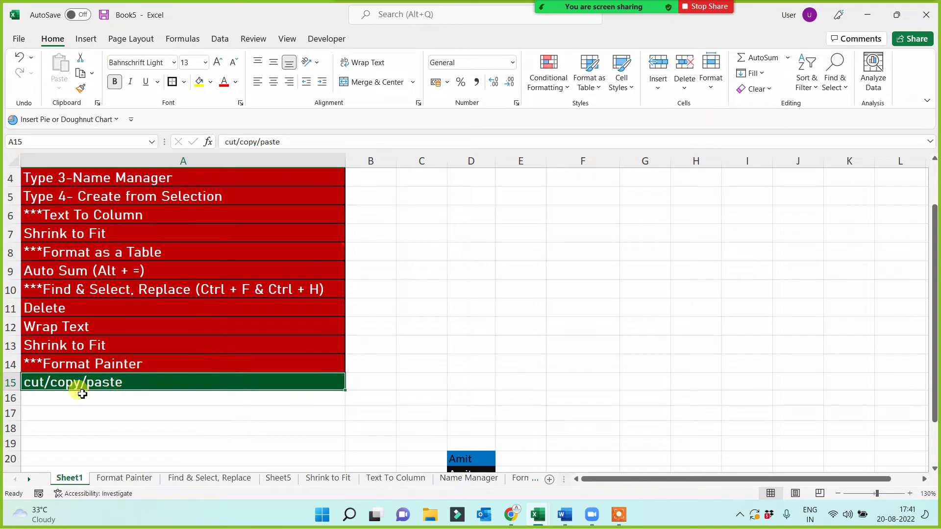
{"action": "left_click", "coordinate": [147, 196]}
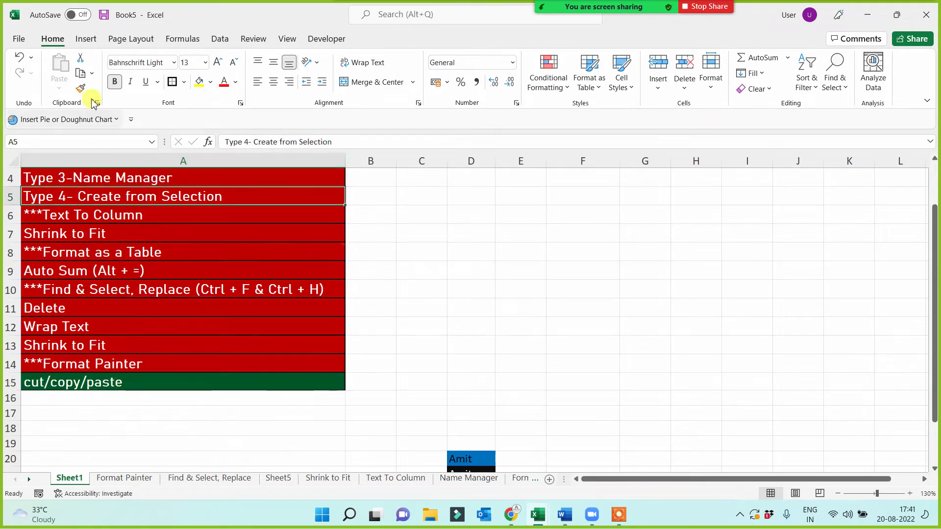
{"action": "left_click", "coordinate": [82, 88]}
{"action": "left_click", "coordinate": [78, 378]}
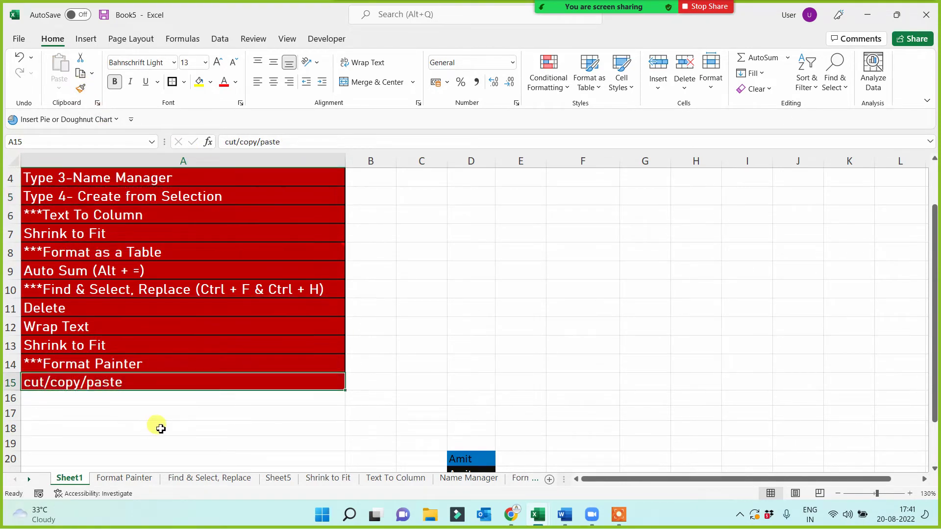
- Copy the first six entries A1:A6 into column C starting at C1 and autofit column C
{"action": "scroll", "coordinate": [480, 365], "scroll_direction": "up", "scroll_amount": 1}
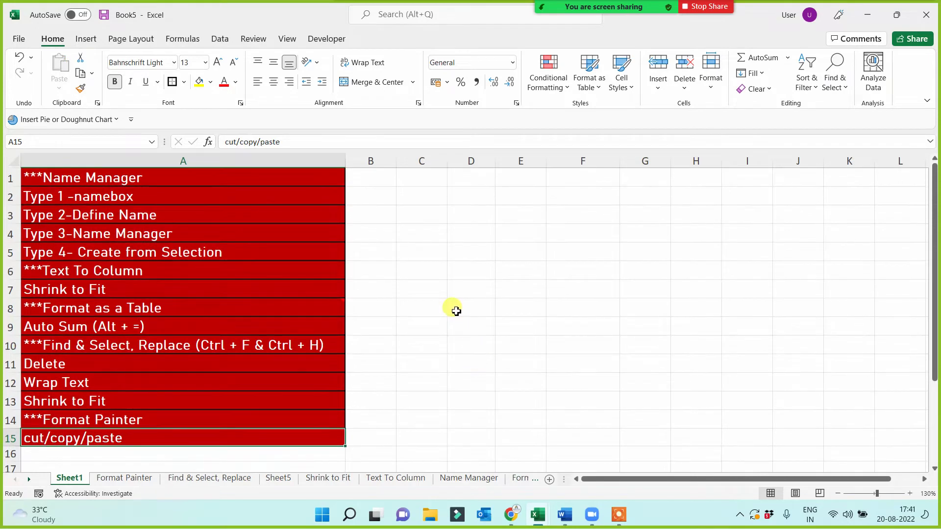
{"action": "left_click_drag", "start_coordinate": [108, 180], "coordinate": [97, 271]}
{"action": "key", "text": "super+c"}
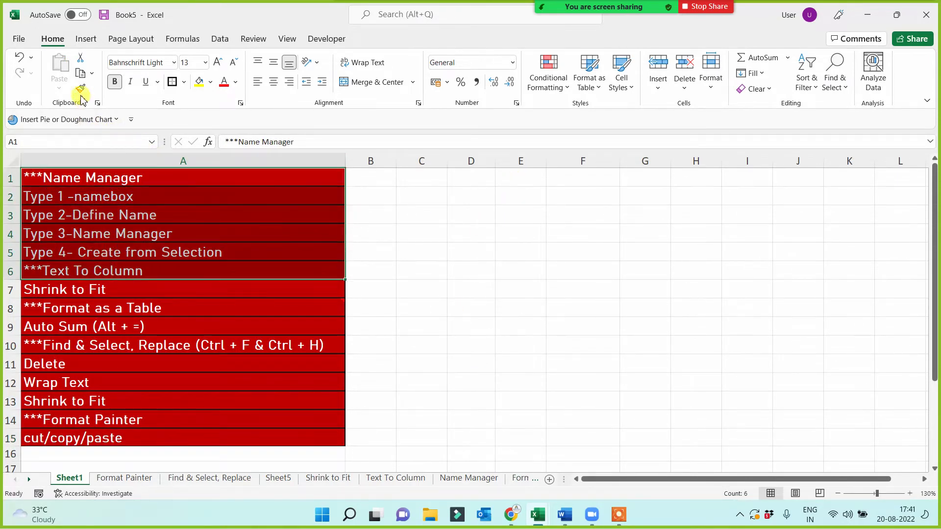
{"action": "left_click", "coordinate": [81, 73]}
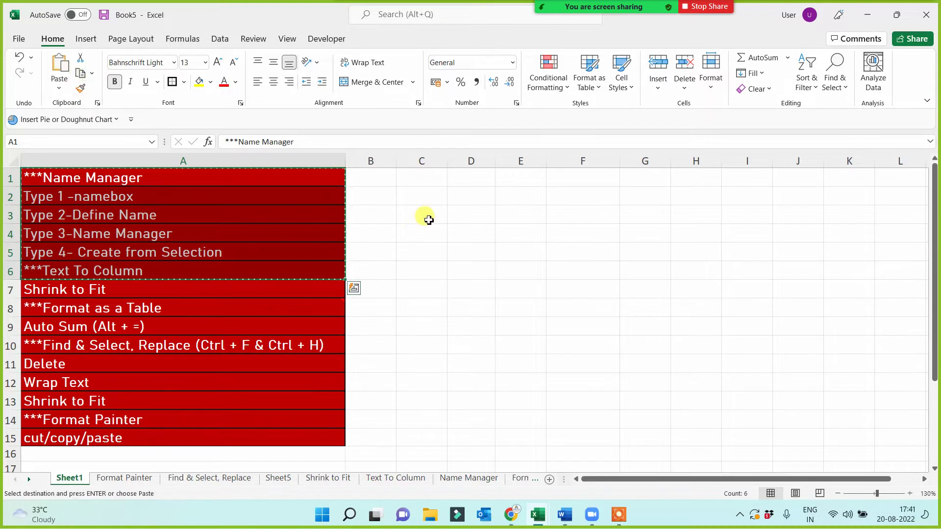
{"action": "left_click", "coordinate": [436, 176]}
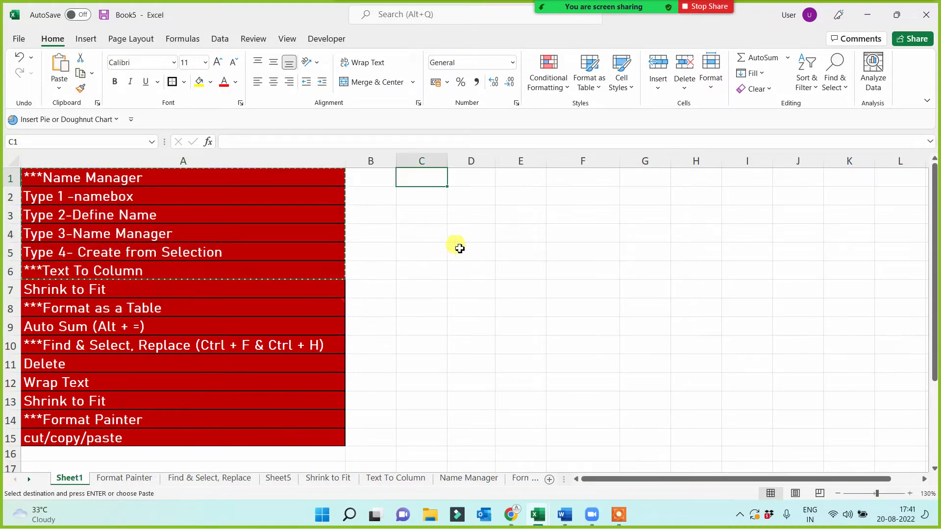
{"action": "left_click", "coordinate": [59, 66]}
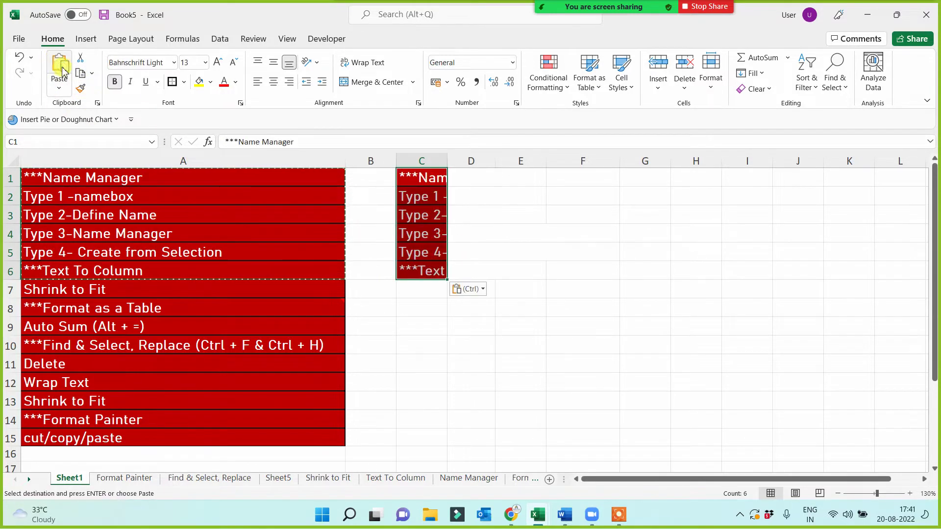
{"action": "double_click", "coordinate": [447, 160]}
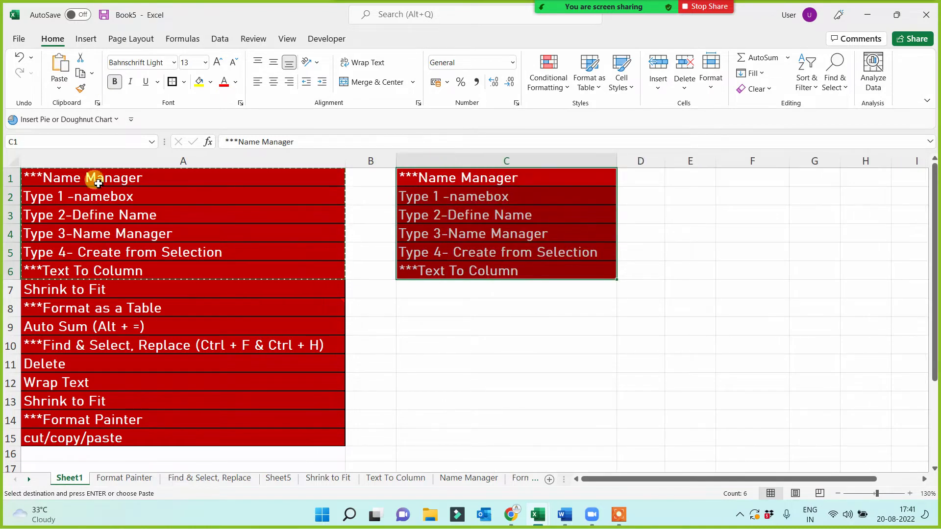
- Paste the same six entries into E1 and autofit column E
{"action": "left_click_drag", "start_coordinate": [98, 183], "coordinate": [99, 263]}
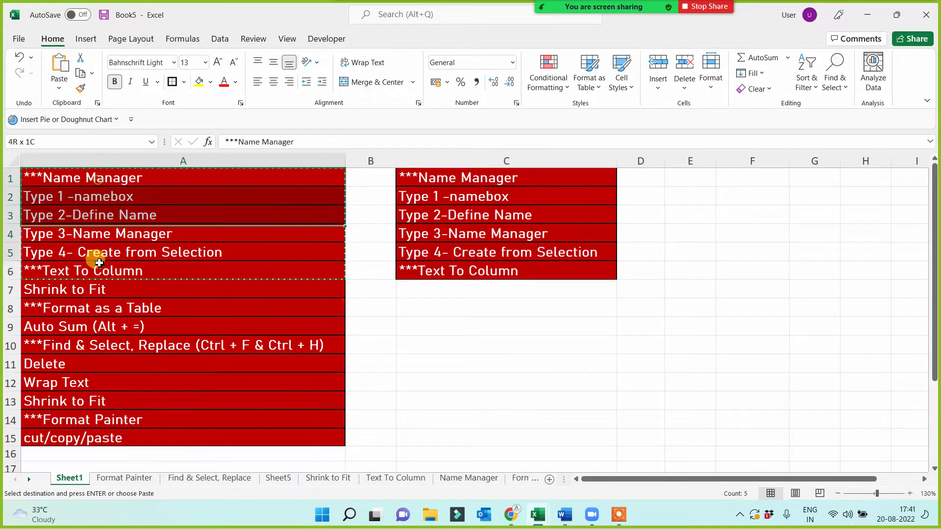
{"action": "left_click", "coordinate": [689, 175]}
{"action": "type", "text": "***Name Manager Type 1 -namebox Type 2-Define Name Type 3-Name Manager Type 4- Create from Selection ***Text To Column"}
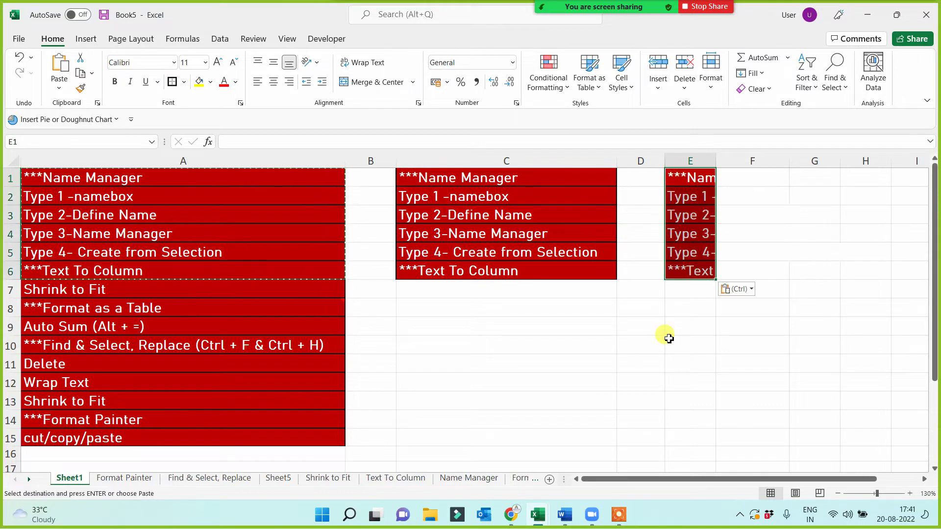
{"action": "double_click", "coordinate": [718, 157]}
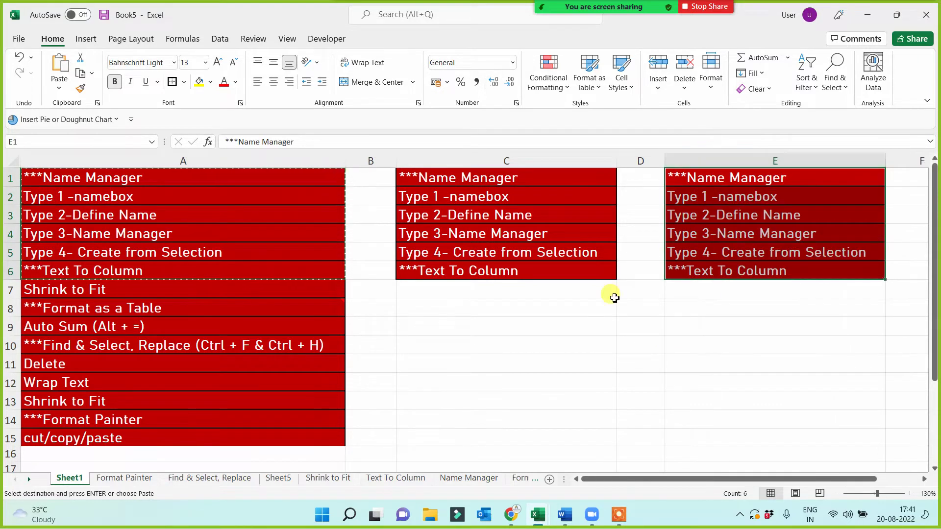
{"action": "left_click", "coordinate": [607, 307]}
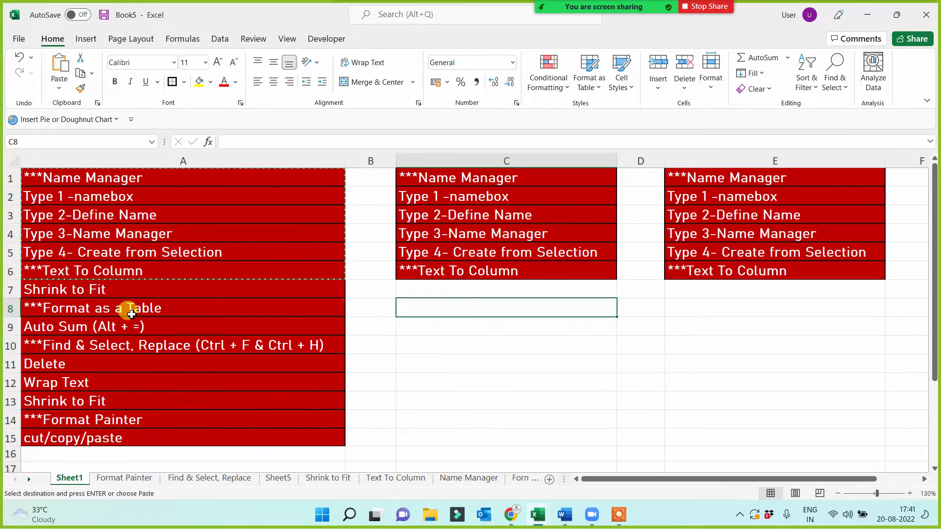
- Cut the remaining entries A7:A15 and paste them into C7:C15
{"action": "left_click", "coordinate": [125, 294]}
{"action": "left_click_drag", "start_coordinate": [125, 294], "coordinate": [122, 437]}
{"action": "key", "text": "super+c"}
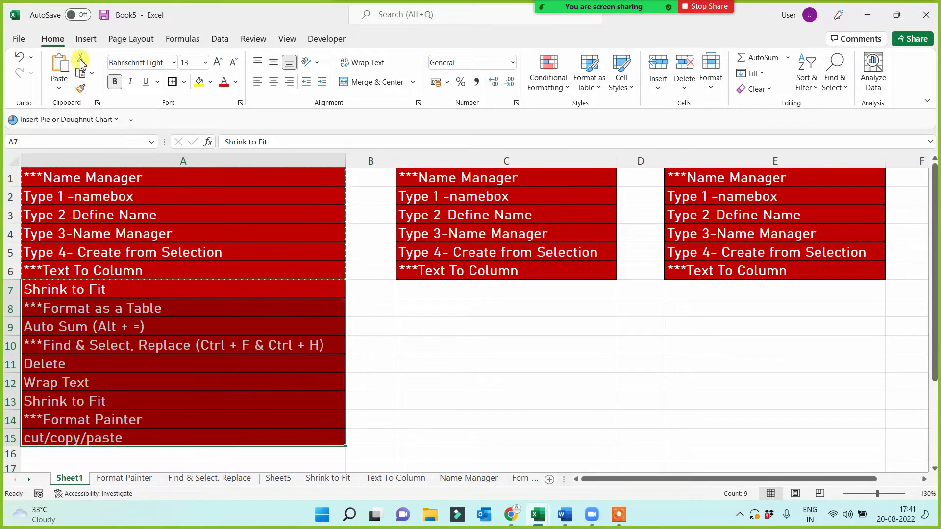
{"action": "left_click", "coordinate": [80, 58]}
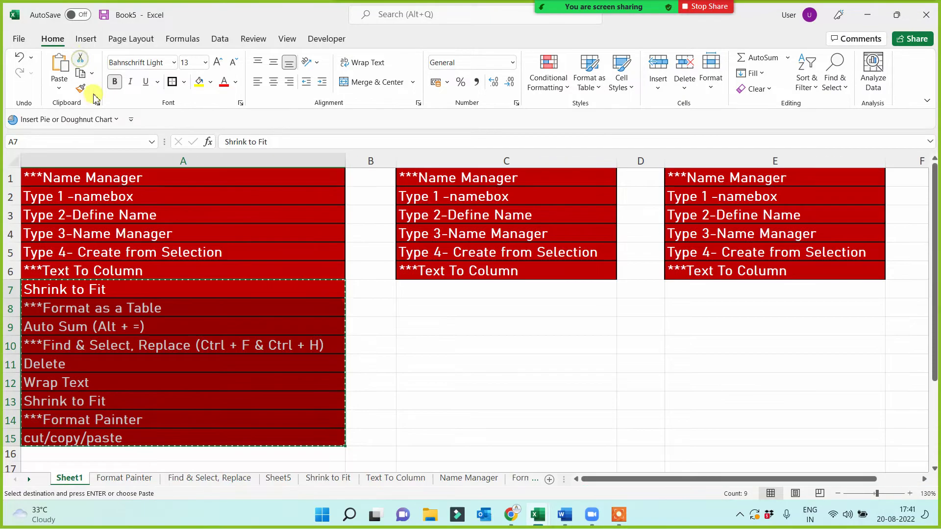
{"action": "left_click_drag", "start_coordinate": [435, 289], "coordinate": [437, 313]}
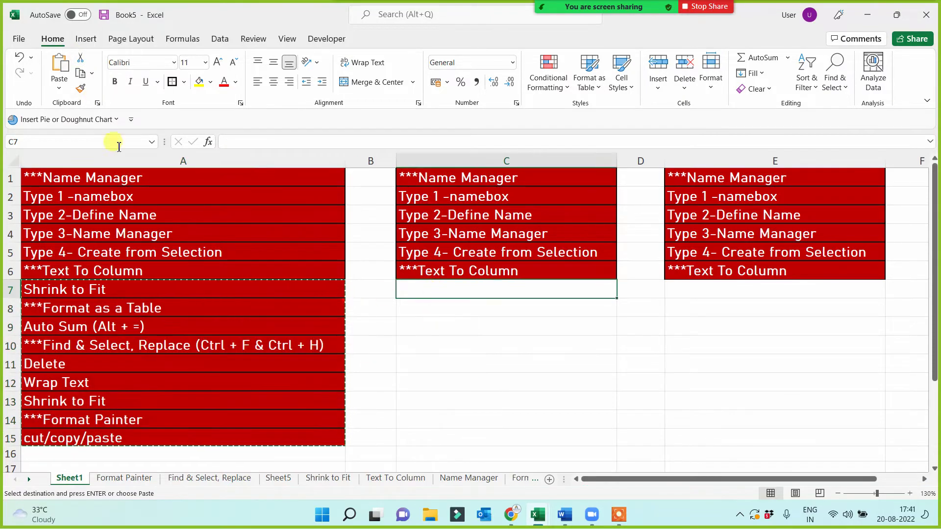
{"action": "left_click", "coordinate": [60, 66]}
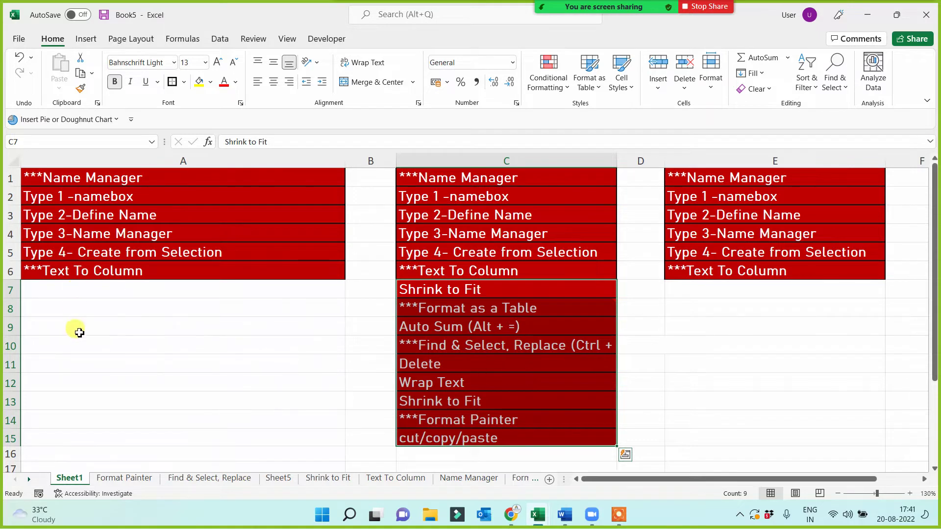
{"action": "left_click", "coordinate": [84, 309]}
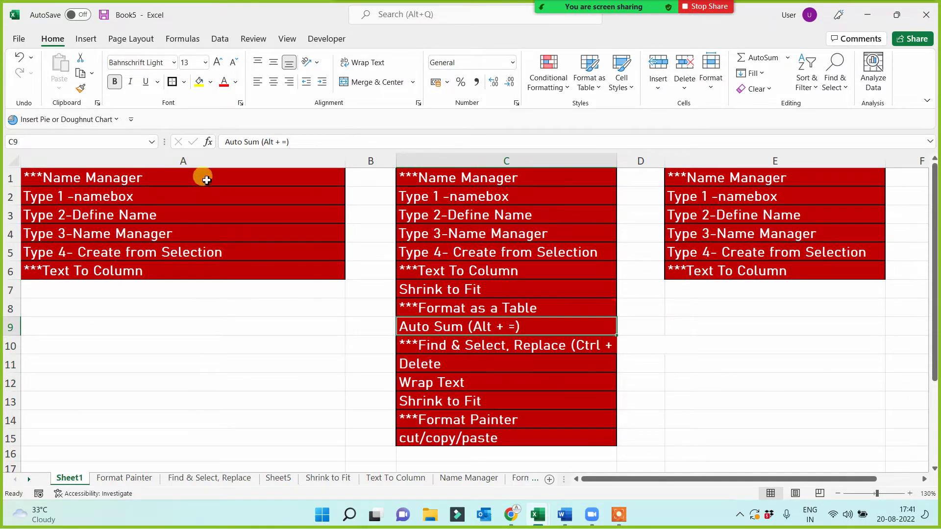
- Delete leftover column A and duplicate column D, then start saving with Ctrl+S
{"action": "left_click", "coordinate": [219, 161]}
{"action": "right_click", "coordinate": [226, 161]}
{"action": "left_click", "coordinate": [251, 305]}
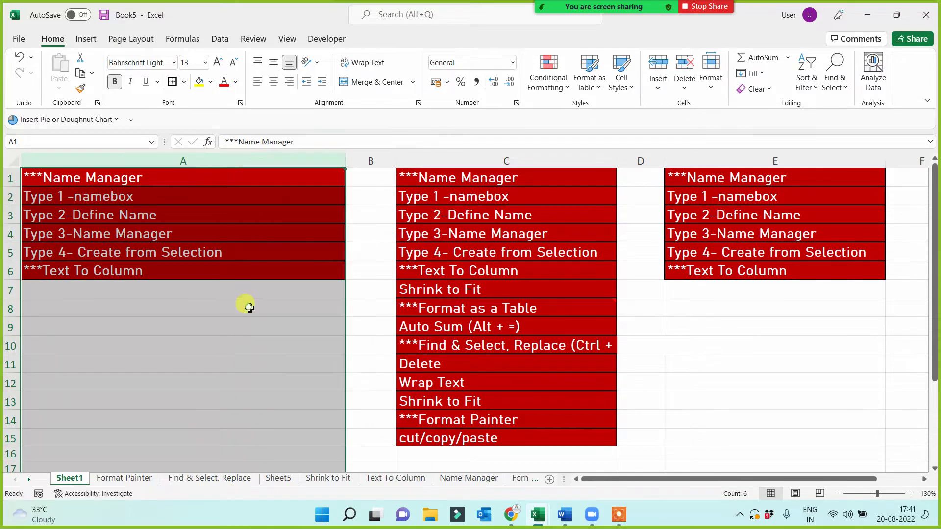
{"action": "left_click", "coordinate": [380, 378]}
{"action": "left_click", "coordinate": [399, 161]}
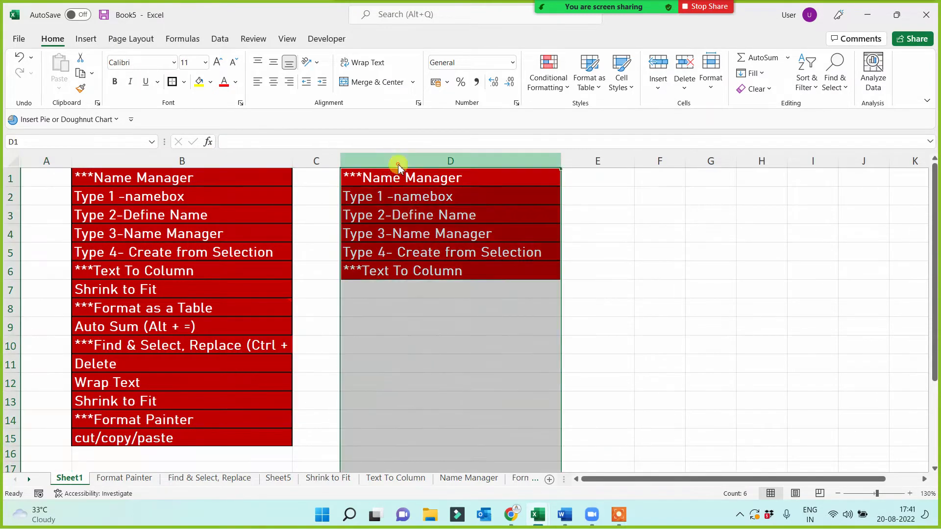
{"action": "right_click", "coordinate": [399, 161]}
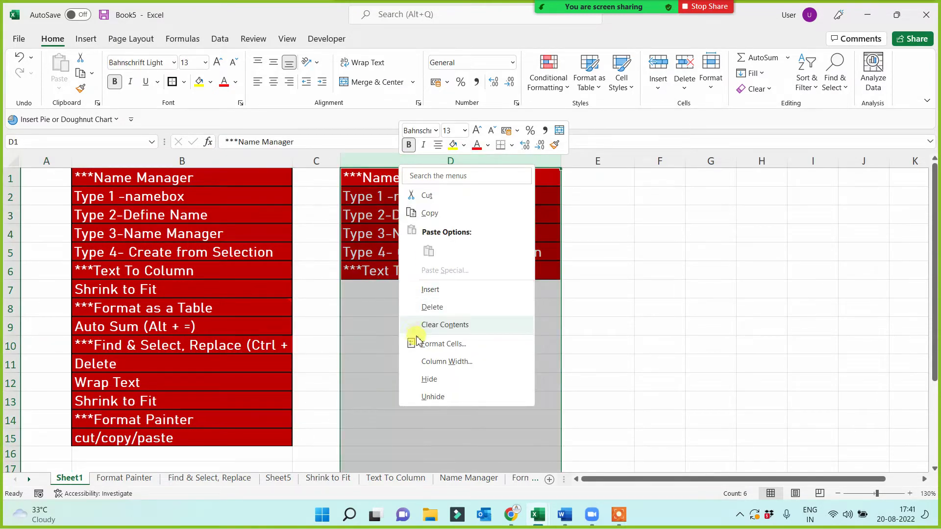
{"action": "left_click", "coordinate": [425, 306]}
{"action": "left_click", "coordinate": [332, 349]}
{"action": "key", "text": "ctrl+s"}
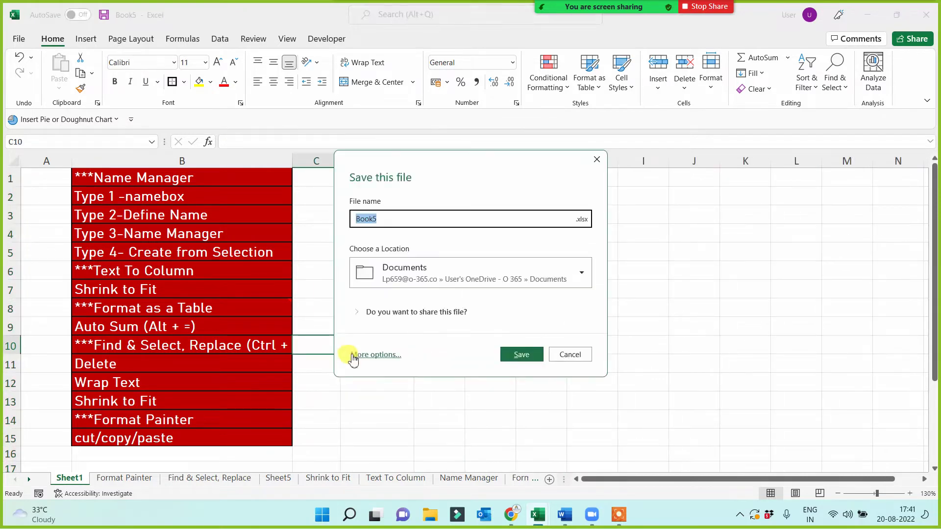
- Save the workbook as '20 Aug 2022 5 pm weekend and weekday.xlsx' in the Class Work Data folder
{"action": "left_click", "coordinate": [375, 355]}
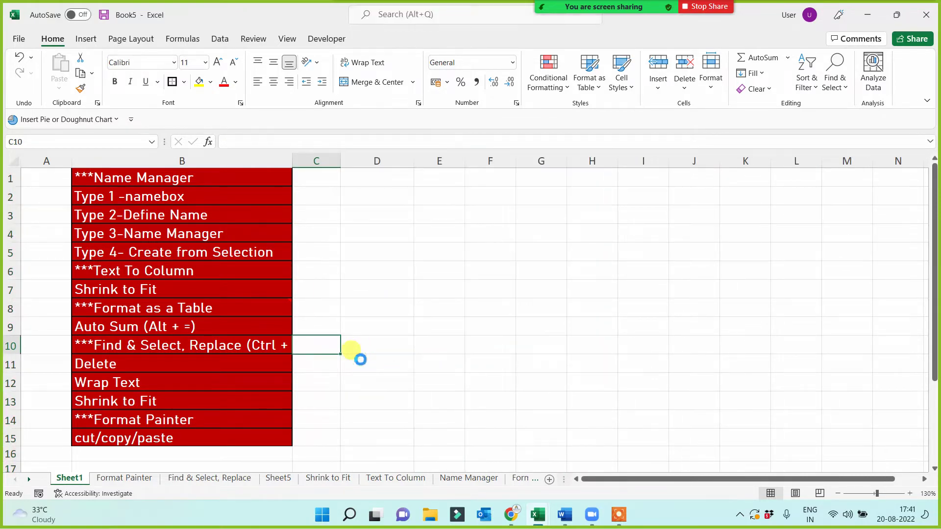
{"action": "left_click", "coordinate": [151, 291]}
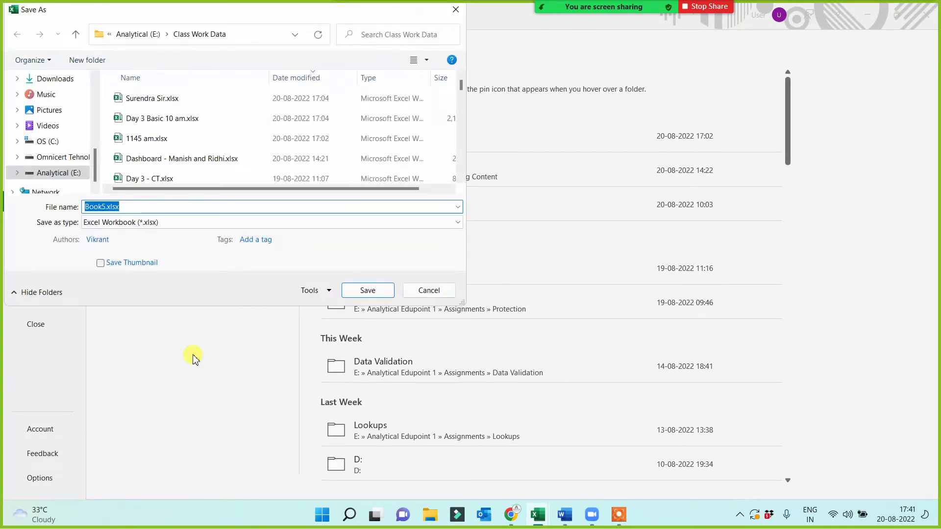
{"action": "type", "text": "20 "}
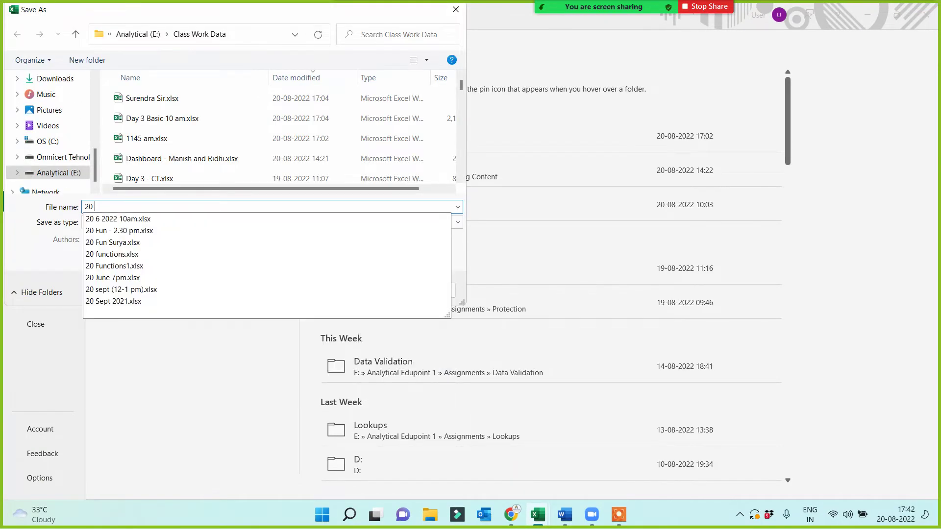
{"action": "type", "text": "Aug "}
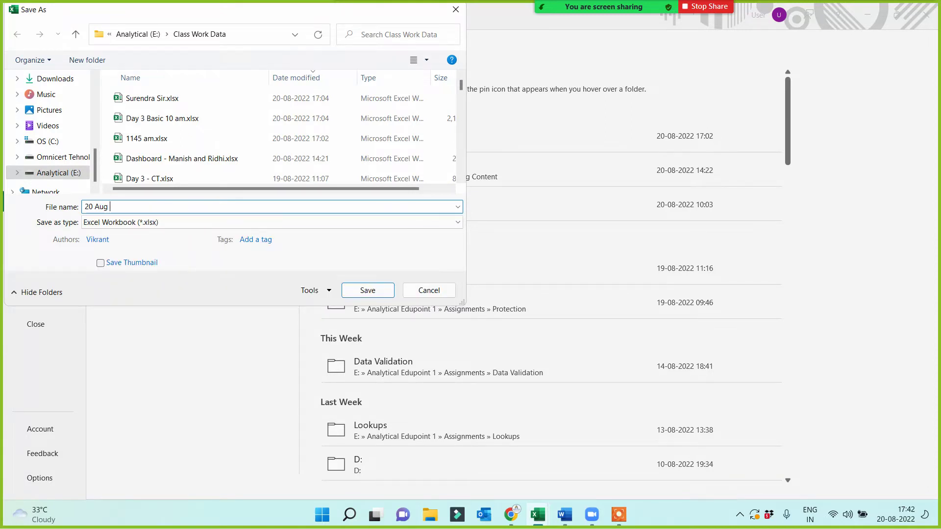
{"action": "type", "text": "2022 5 p"}
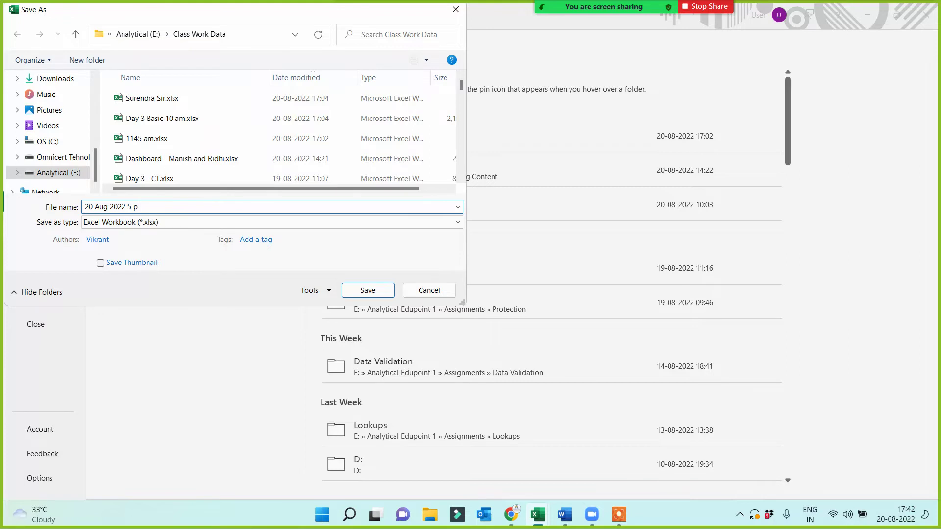
{"action": "type", "text": "m weekend and weekday"}
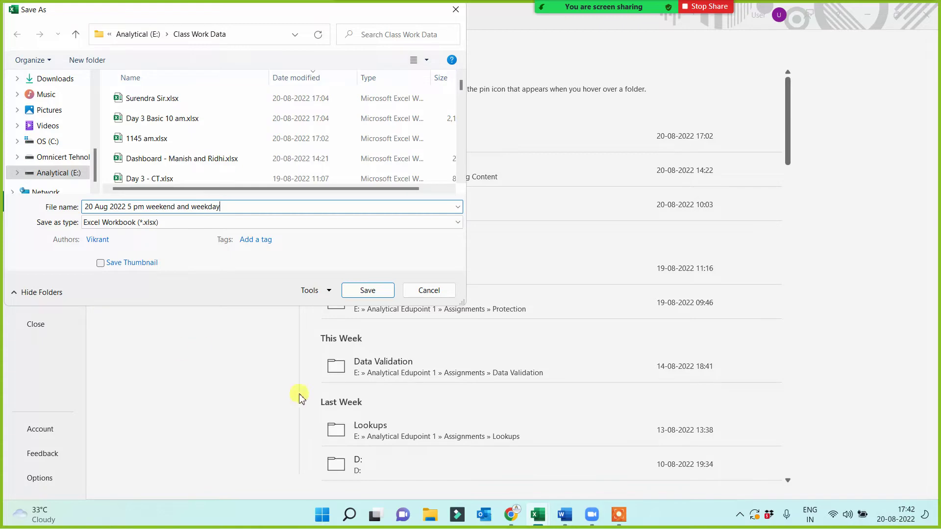
{"action": "left_click", "coordinate": [365, 291]}
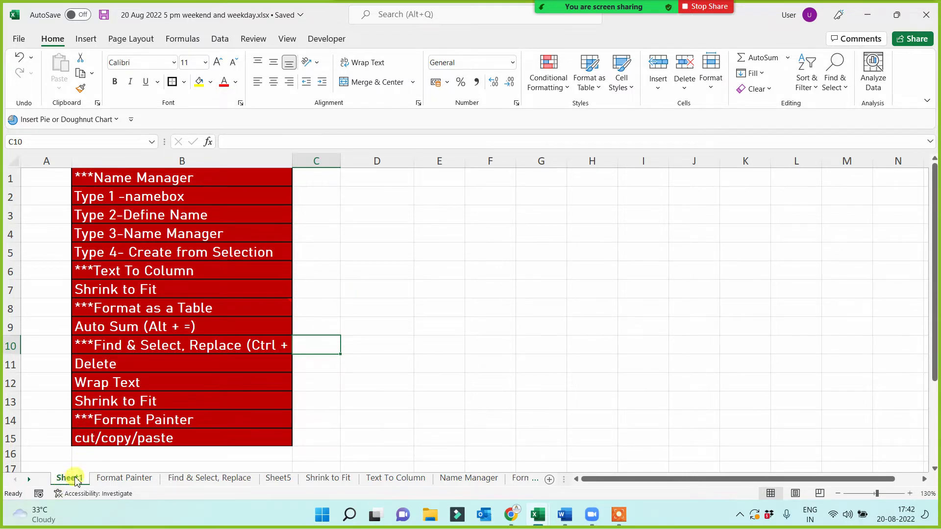
- Delete the empty column A so the red feature list starts in column A
{"action": "left_click_drag", "start_coordinate": [143, 178], "coordinate": [119, 433]}
{"action": "right_click", "coordinate": [54, 162]}
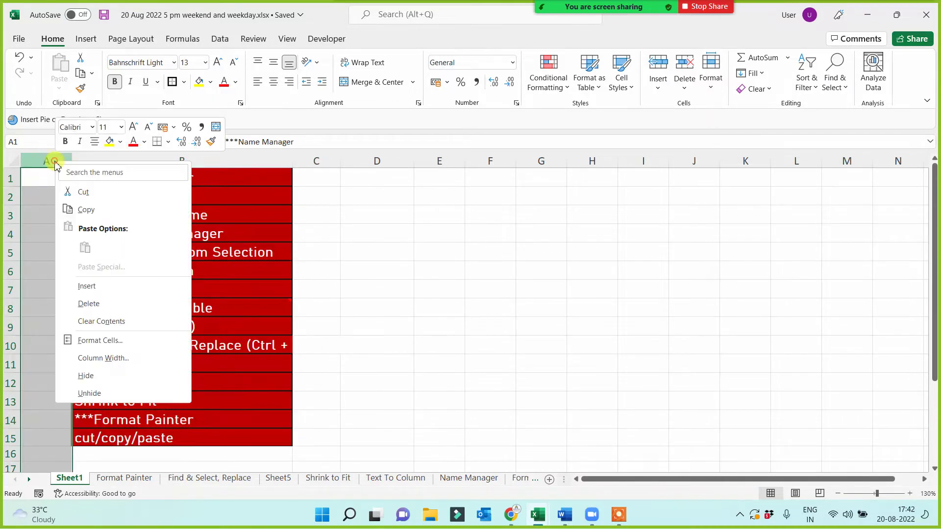
{"action": "left_click", "coordinate": [87, 304]}
{"action": "left_click", "coordinate": [343, 296]}
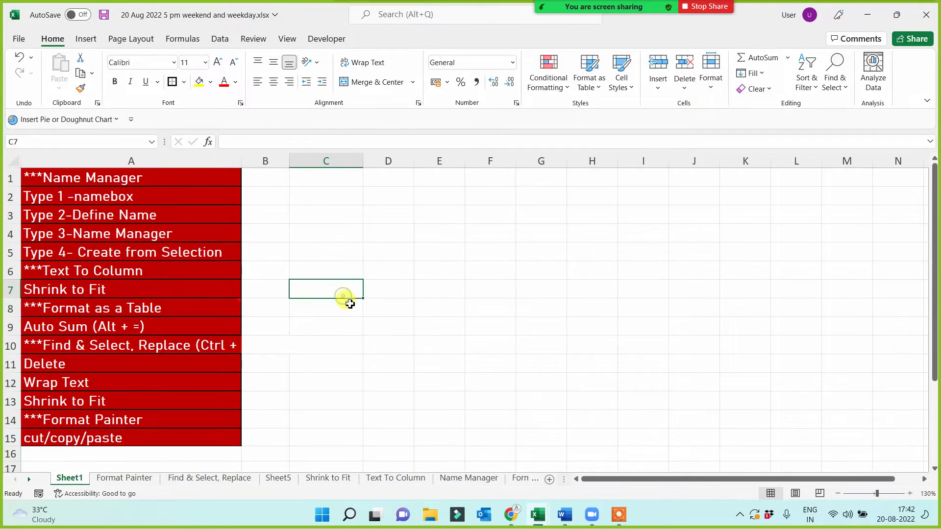
{"action": "left_click", "coordinate": [369, 274]}
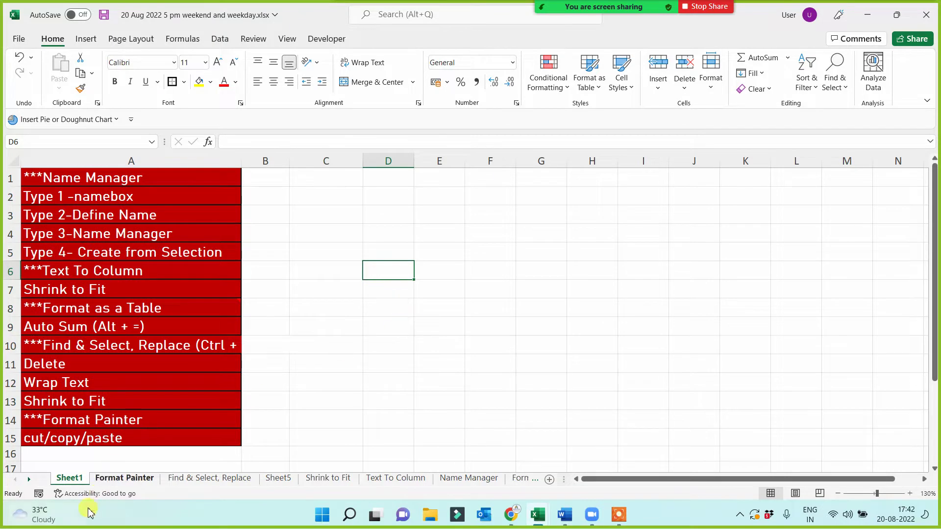
- Add a new blank worksheet after the existing sheets
{"action": "left_click", "coordinate": [29, 479]}
{"action": "left_click", "coordinate": [28, 479]}
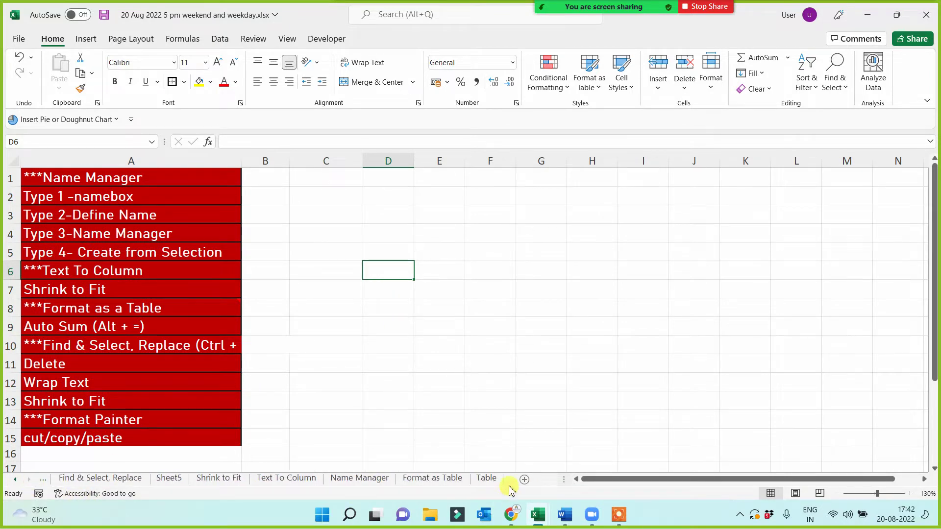
{"action": "left_click", "coordinate": [524, 479]}
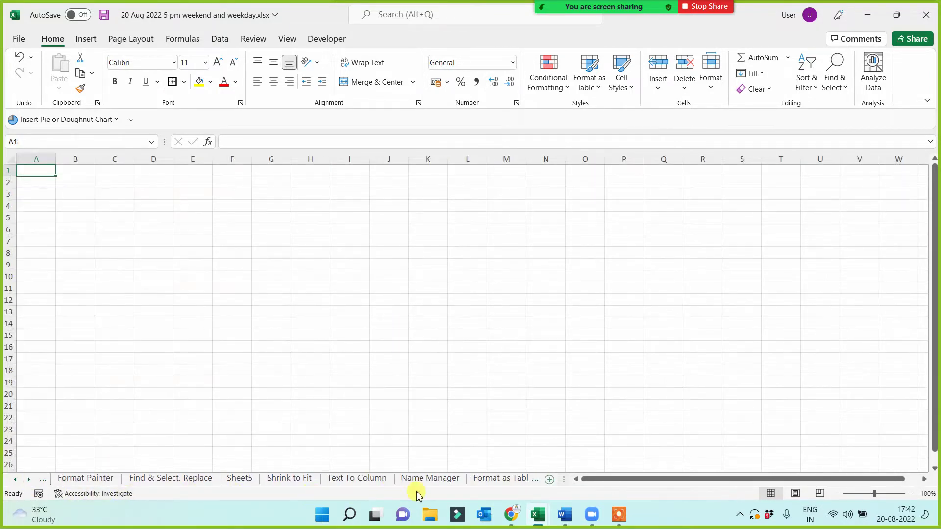
{"action": "left_click", "coordinate": [28, 479]}
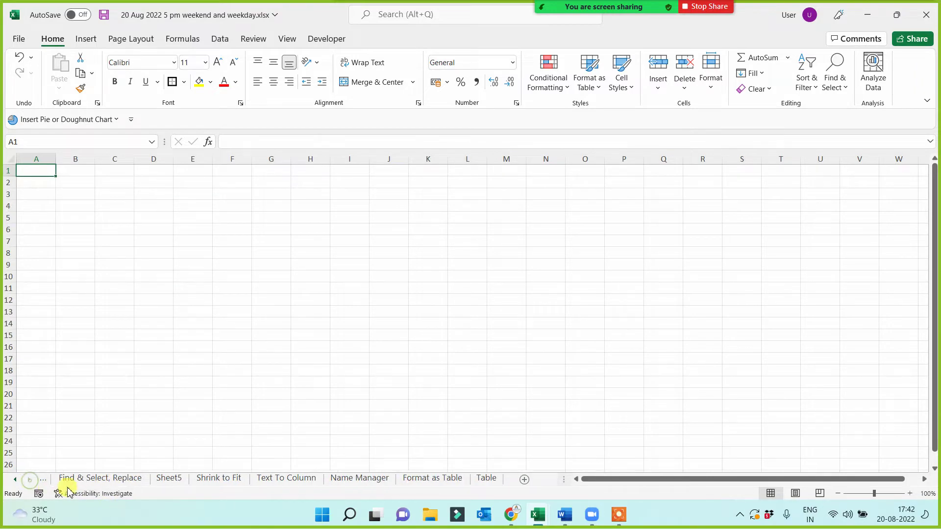
- Rename the new Sheet5 tab to 'Functions'
{"action": "left_click", "coordinate": [172, 479], "text": "ctrl"}
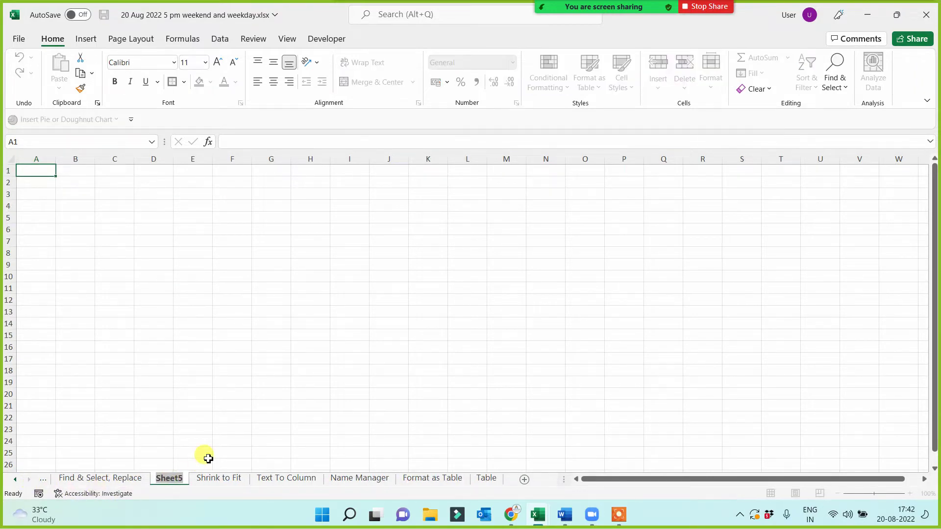
{"action": "type", "text": "Functions"}
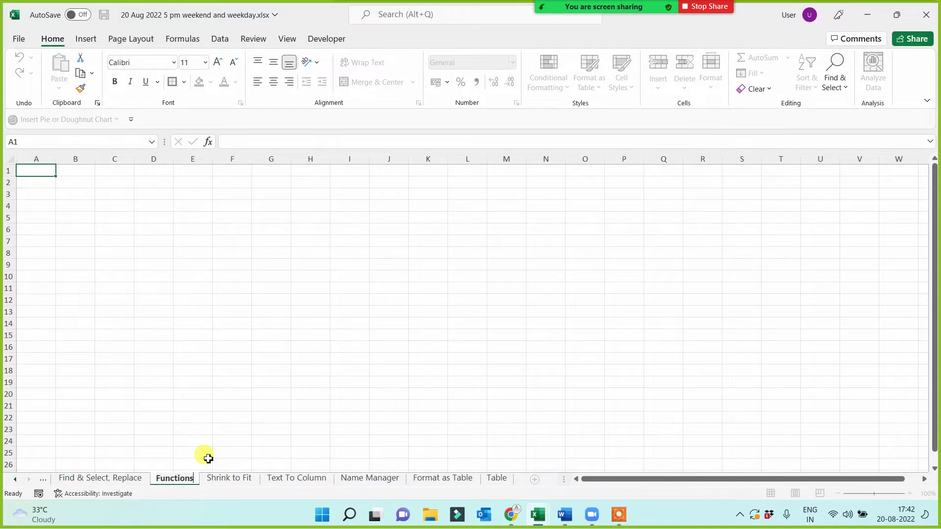
{"action": "left_click", "coordinate": [254, 370]}
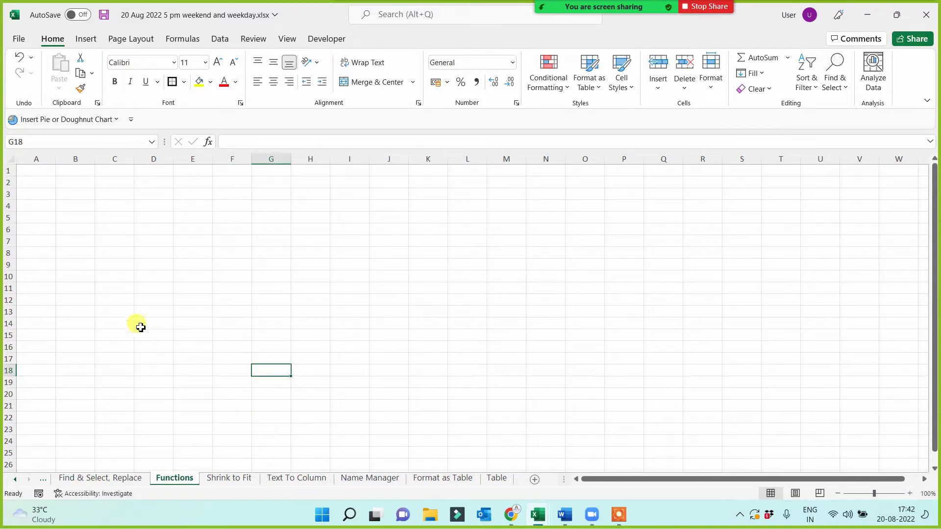
{"action": "scroll", "coordinate": [196, 343], "scroll_direction": "up", "scroll_amount": 2}
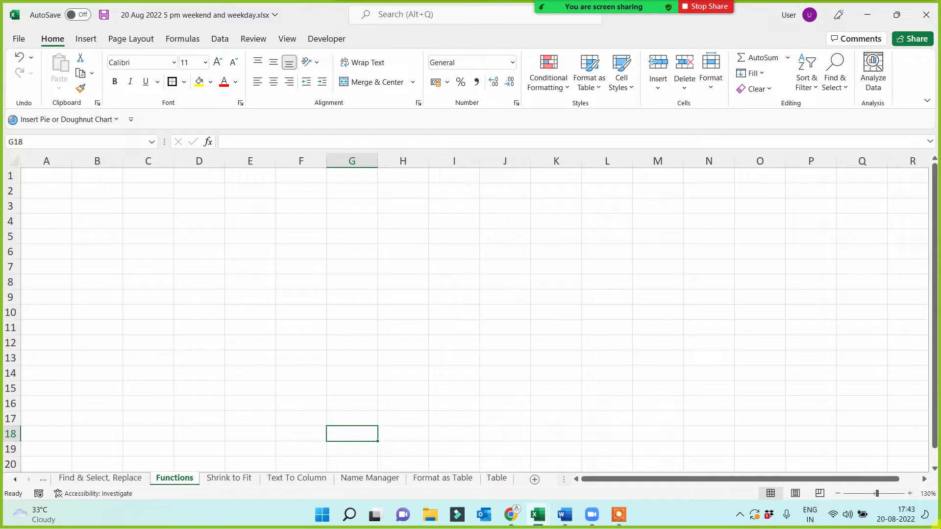
{"action": "scroll", "coordinate": [207, 346], "scroll_direction": "up", "scroll_amount": 1, "text": "ctrl"}
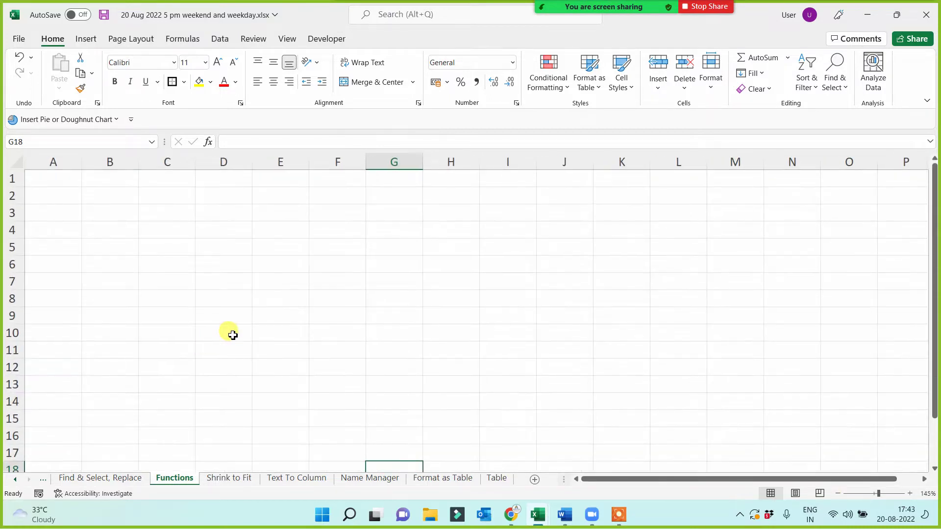
{"action": "left_click", "coordinate": [339, 296]}
{"action": "left_click", "coordinate": [284, 270]}
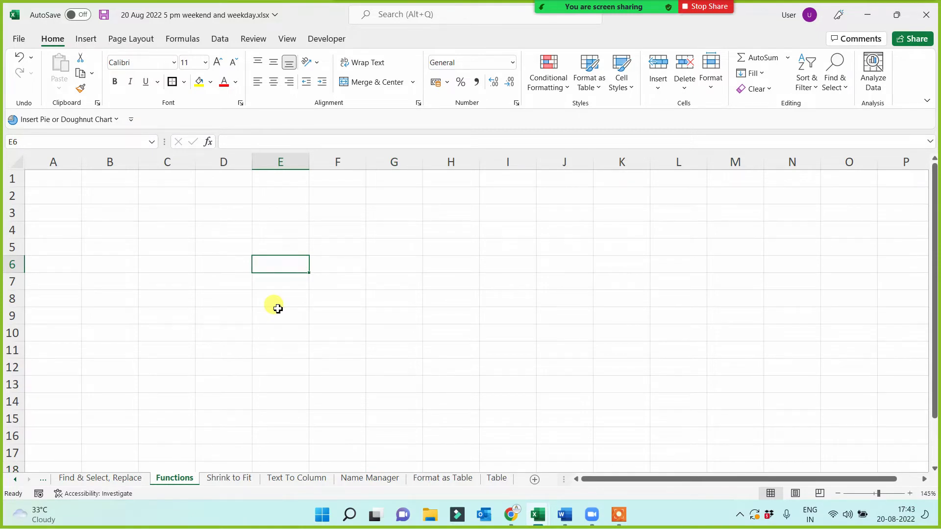
{"action": "left_click", "coordinate": [272, 179]}
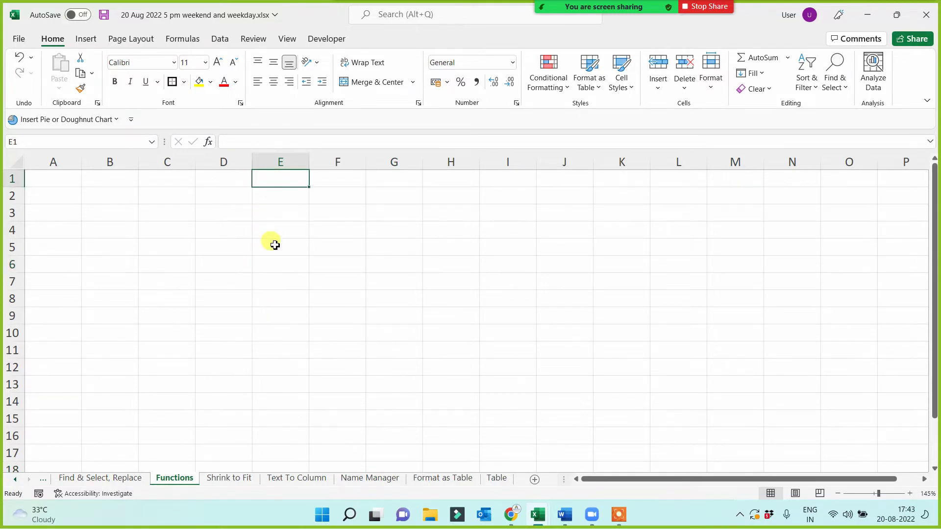
{"action": "mouse_move", "coordinate": [603, 46]}
{"action": "left_click", "coordinate": [524, 20]}
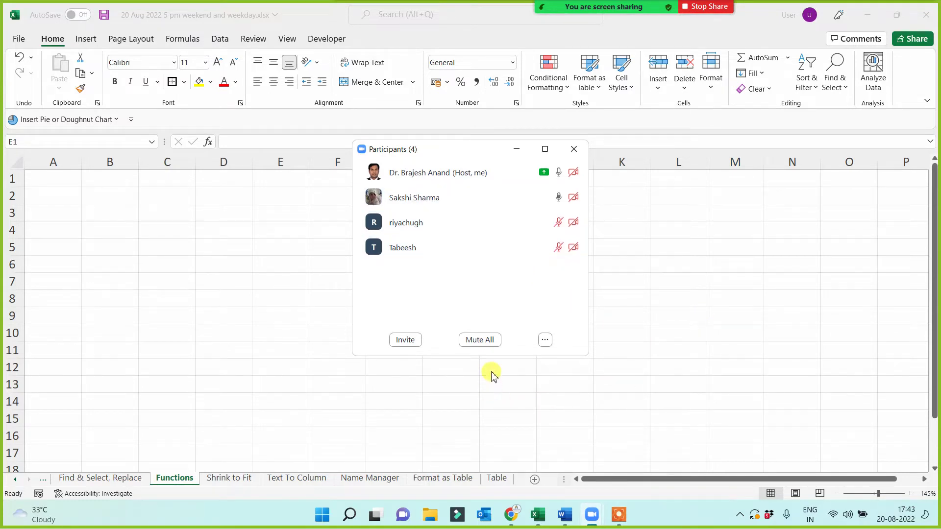
{"action": "left_click", "coordinate": [518, 148]}
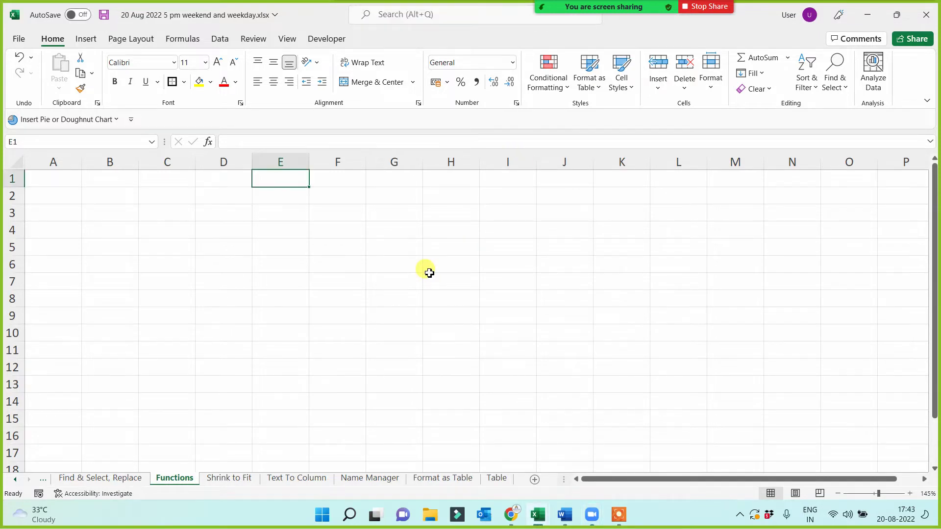
{"action": "left_click", "coordinate": [289, 301]}
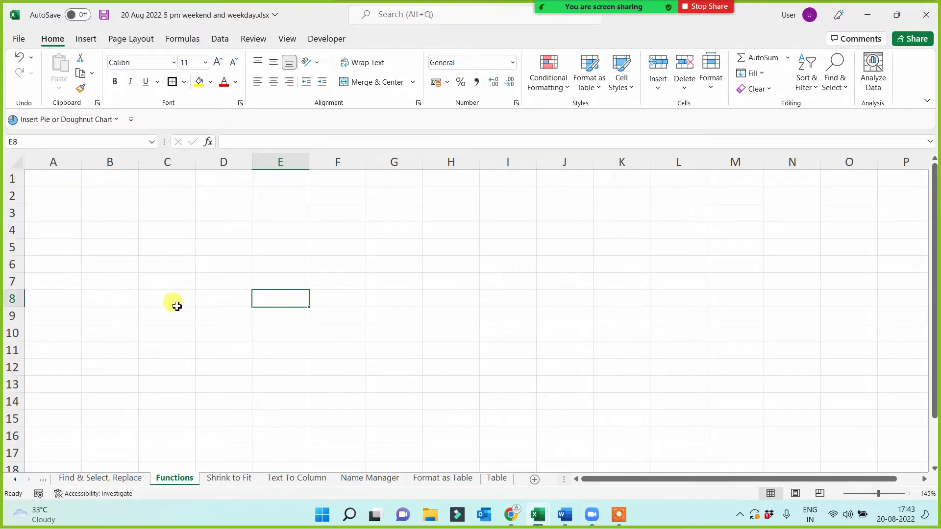
{"action": "left_click", "coordinate": [52, 183]}
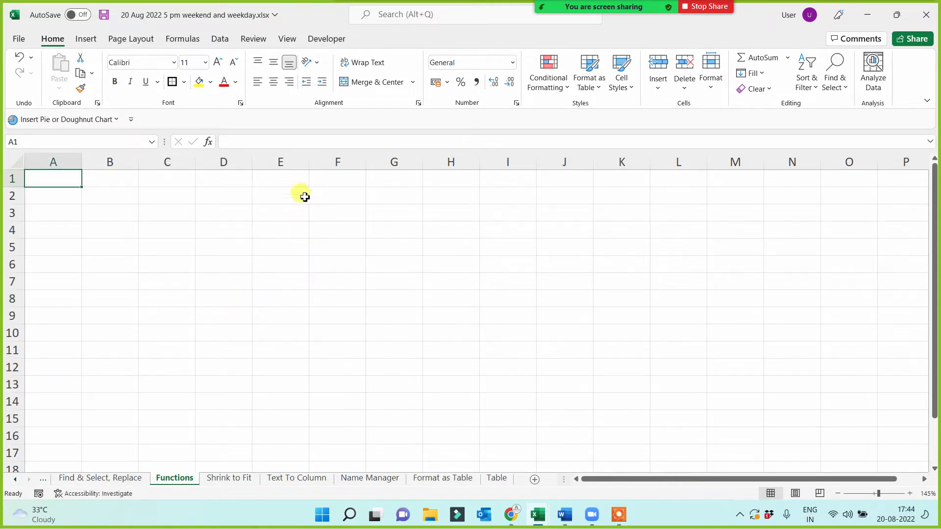
{"action": "left_click", "coordinate": [289, 182]}
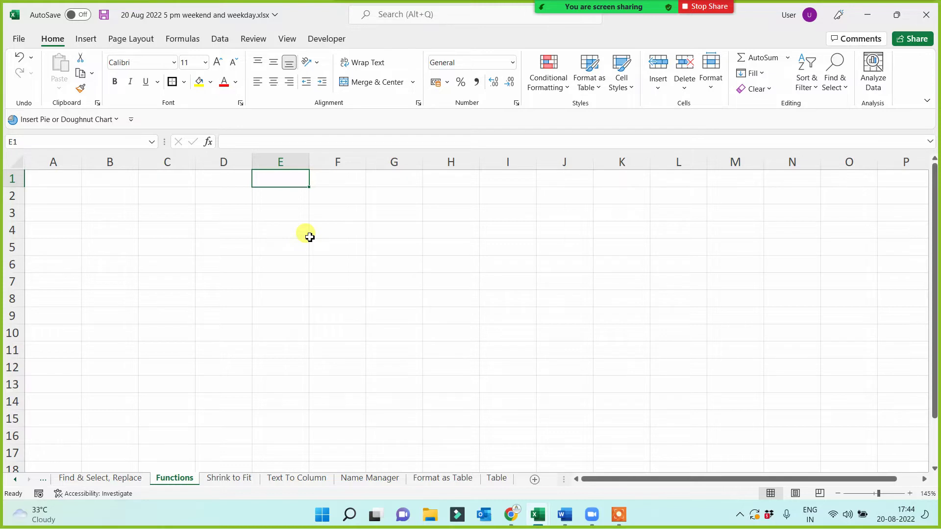
{"action": "left_click", "coordinate": [281, 195]}
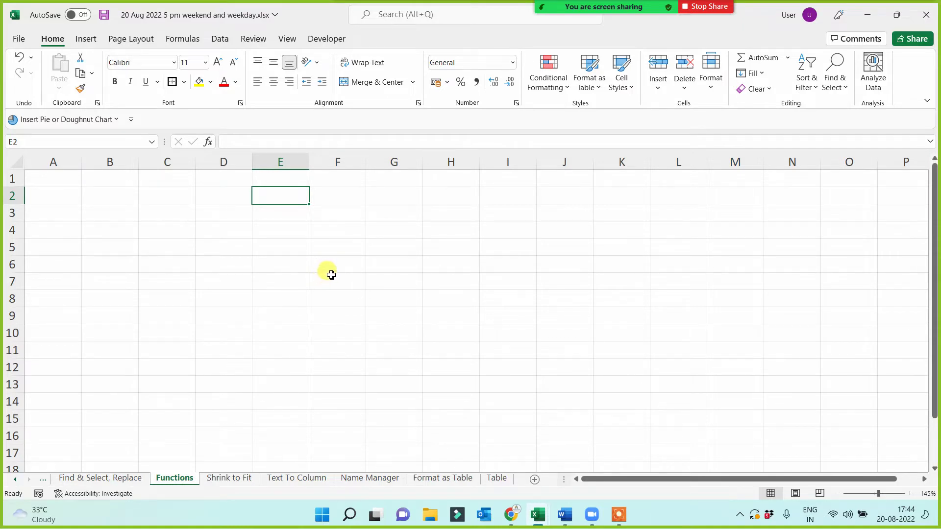
- Enter 'Choose' in F1 and 'Randbetween' in F2 on the Functions sheet
{"action": "scroll", "coordinate": [327, 273], "scroll_direction": "up", "scroll_amount": 1}
{"action": "left_click", "coordinate": [448, 193]}
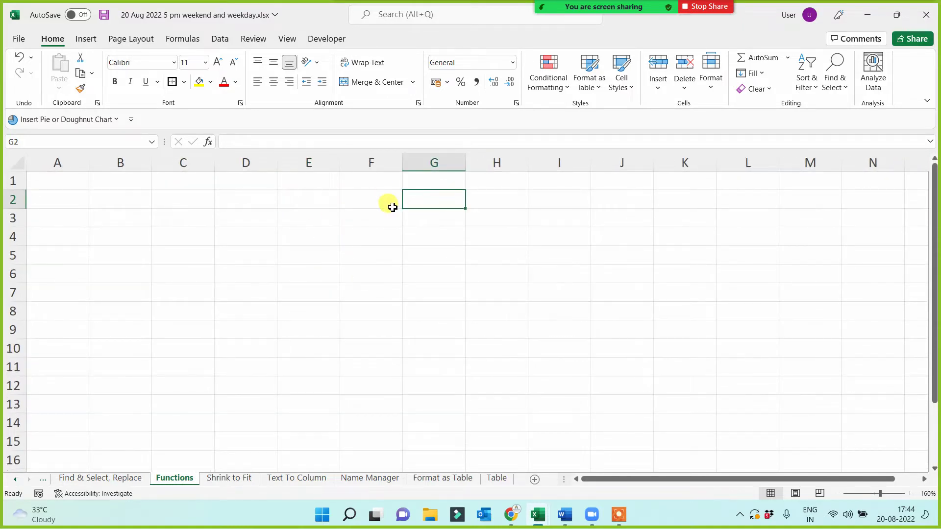
{"action": "left_click", "coordinate": [387, 197]}
{"action": "left_click", "coordinate": [382, 182]}
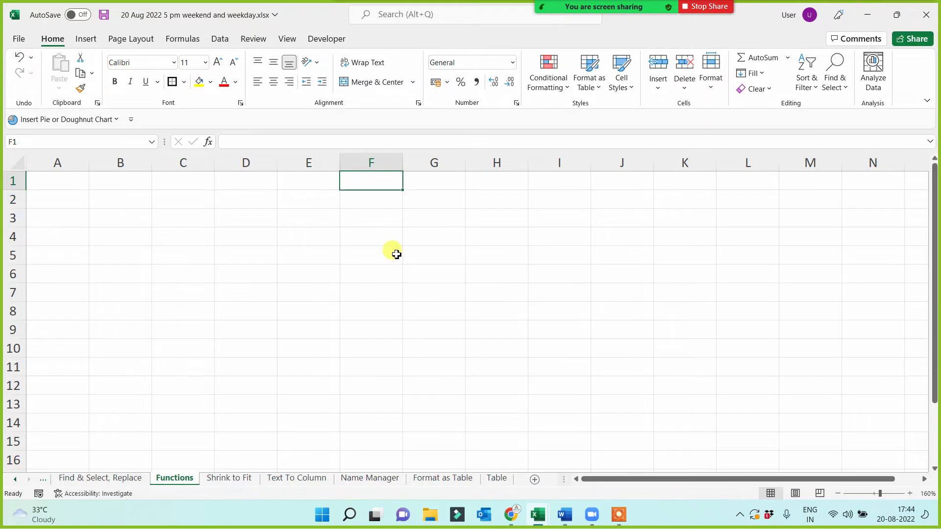
{"action": "type", "text": "Choose"}
{"action": "key", "text": "Return"}
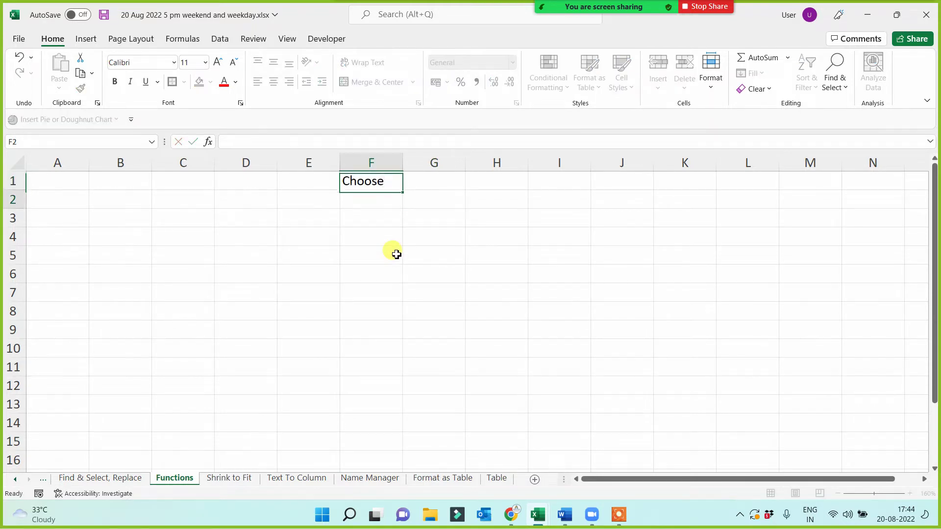
{"action": "type", "text": "Randbve"}
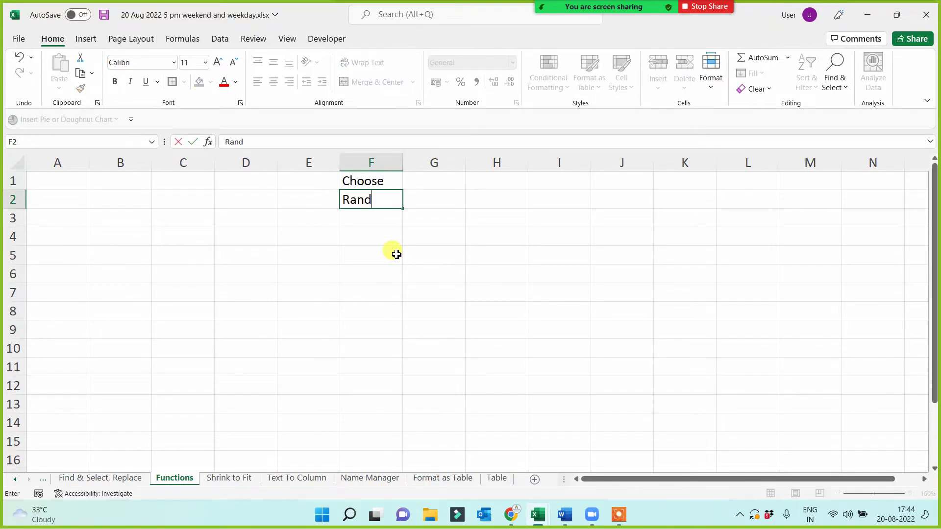
{"action": "key", "text": "BackSpace"}
{"action": "key", "text": "BackSpace"}
{"action": "type", "text": "etween"}
{"action": "left_click", "coordinate": [393, 235]}
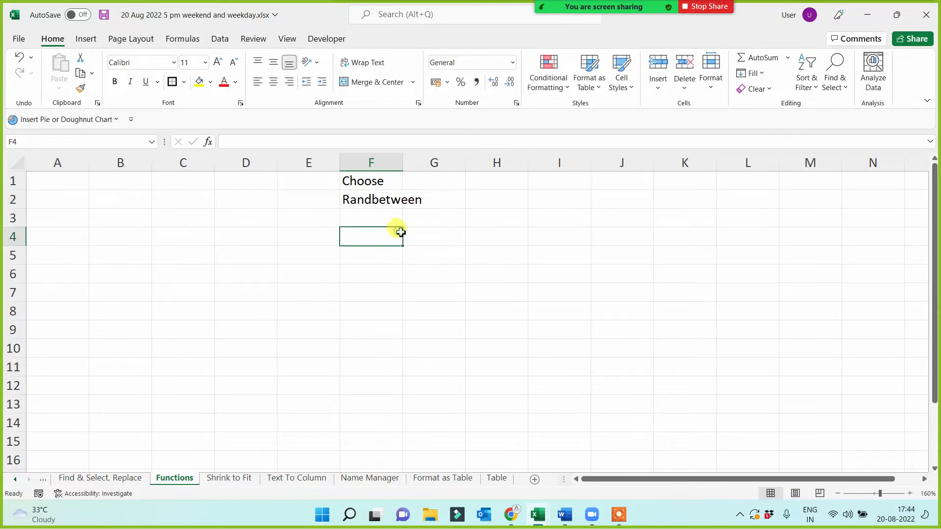
- Autofit column F and fill cell F2 yellow
{"action": "double_click", "coordinate": [402, 162]}
{"action": "left_click", "coordinate": [393, 202]}
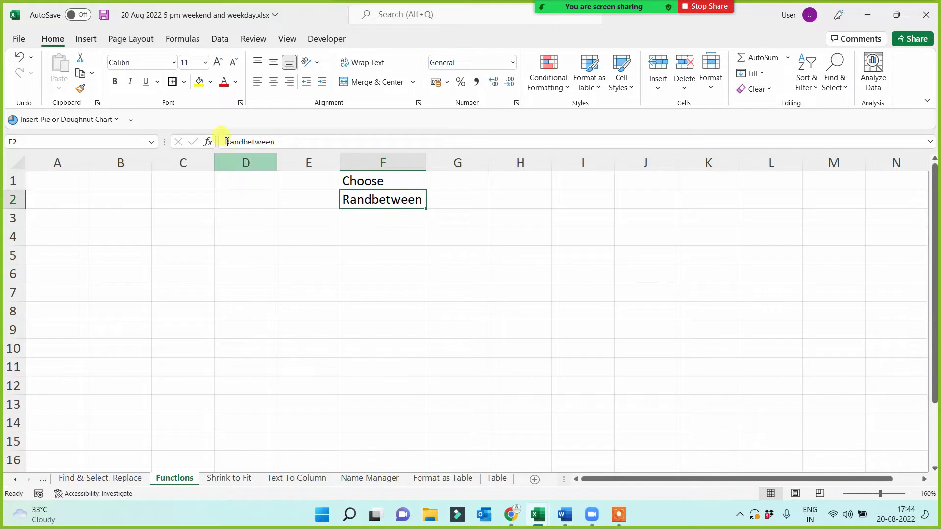
{"action": "left_click", "coordinate": [199, 81]}
{"action": "left_click", "coordinate": [353, 254]}
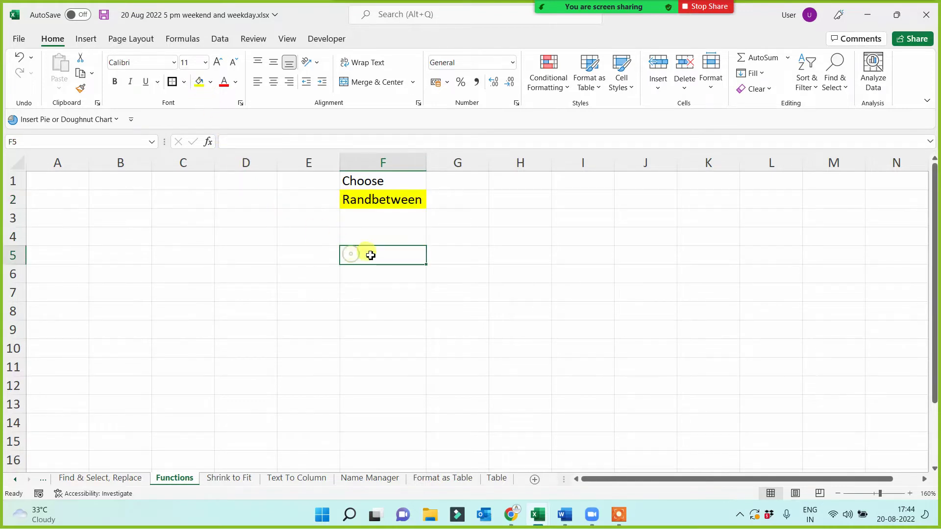
{"action": "left_click", "coordinate": [406, 201]}
{"action": "scroll", "coordinate": [444, 272], "scroll_direction": "up", "scroll_amount": 1, "text": "ctrl"}
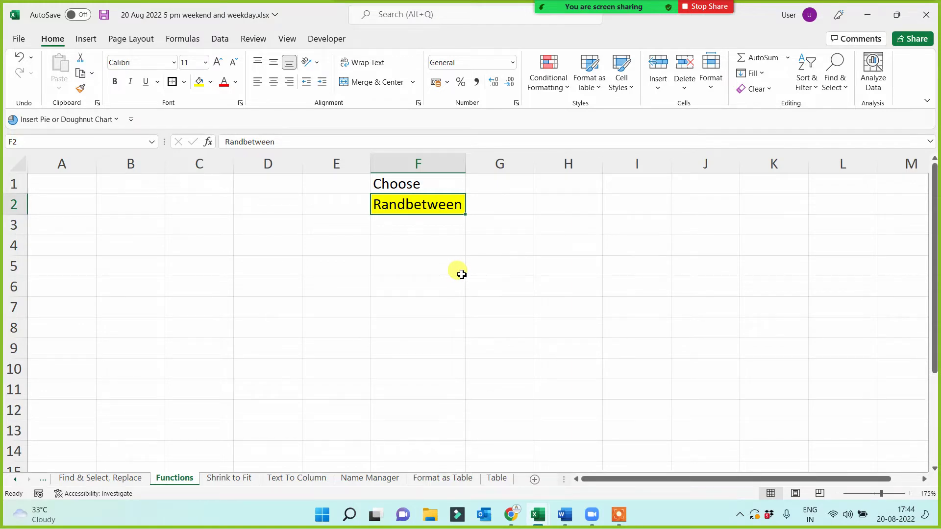
- Mute all Zoom participants with Mute All, confirm, and minimize the Participants window
{"action": "mouse_move", "coordinate": [568, 10]}
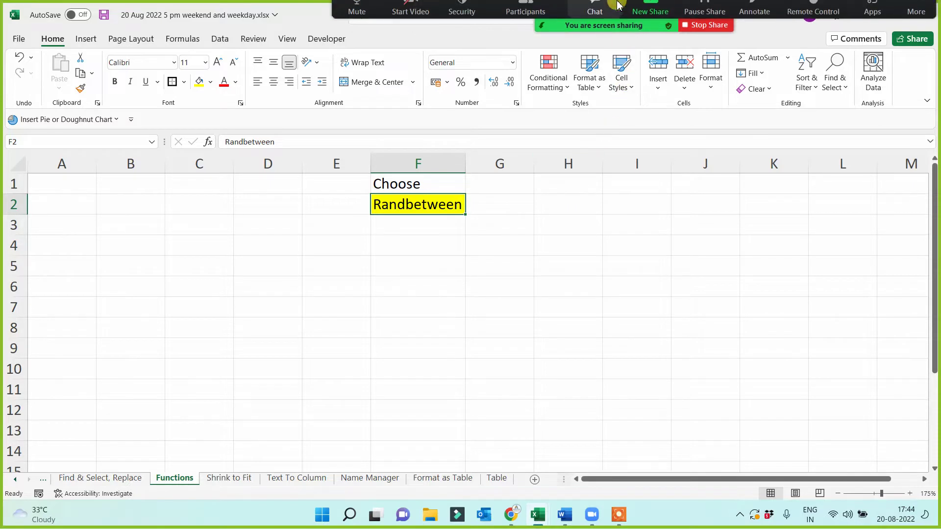
{"action": "left_click", "coordinate": [525, 18]}
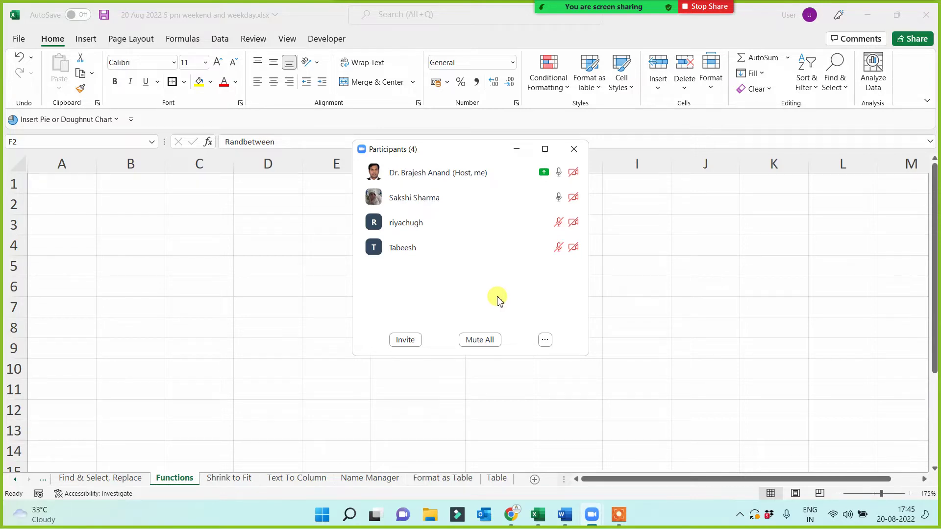
{"action": "left_click", "coordinate": [480, 344]}
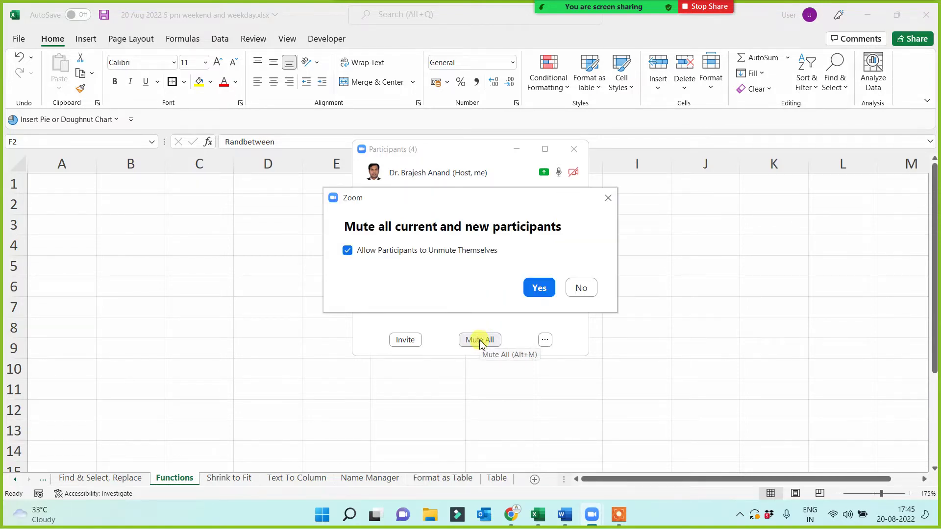
{"action": "left_click", "coordinate": [539, 288]}
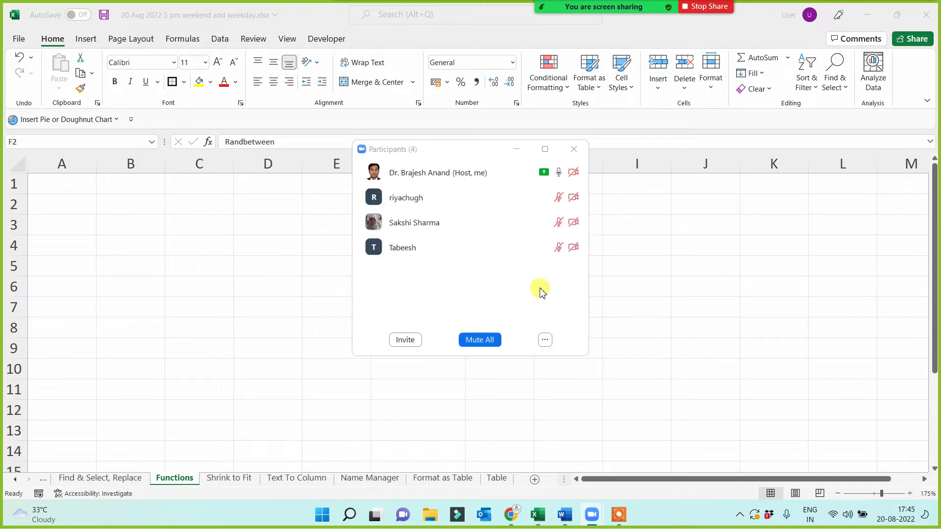
{"action": "left_click", "coordinate": [516, 149]}
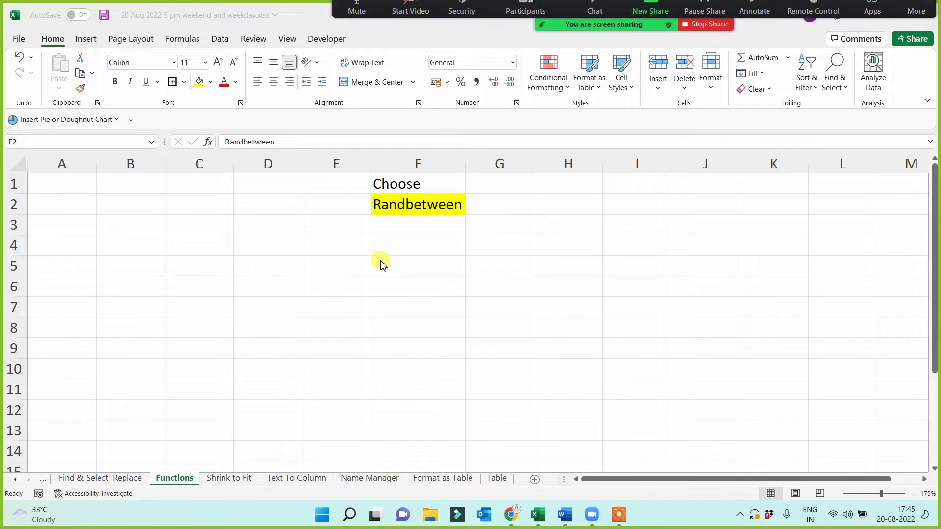
- Shade the Choose heading in F1 light blue
{"action": "left_click", "coordinate": [436, 207]}
{"action": "left_click", "coordinate": [431, 185]}
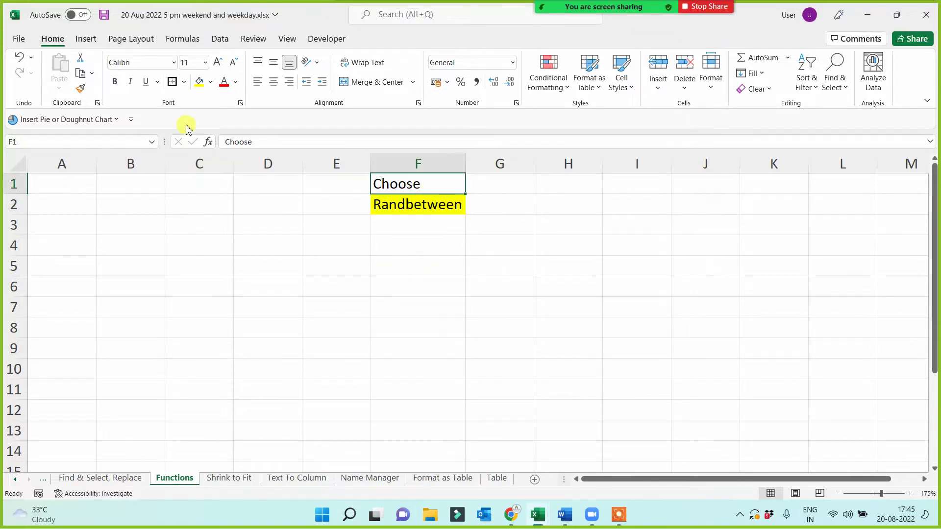
{"action": "left_click", "coordinate": [210, 82]}
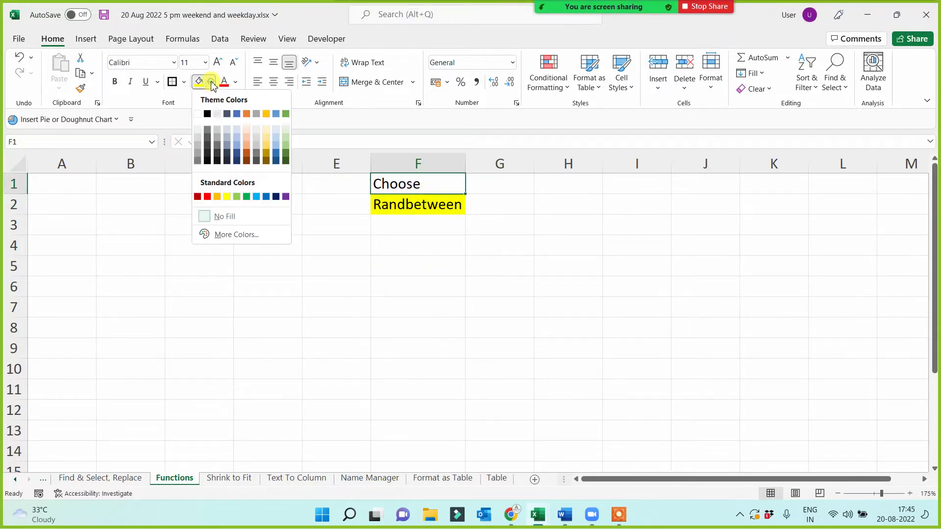
{"action": "left_click", "coordinate": [257, 197]}
- Type a CHOOSE formula in F5 with index 1 and six quoted names
{"action": "left_click", "coordinate": [418, 269]}
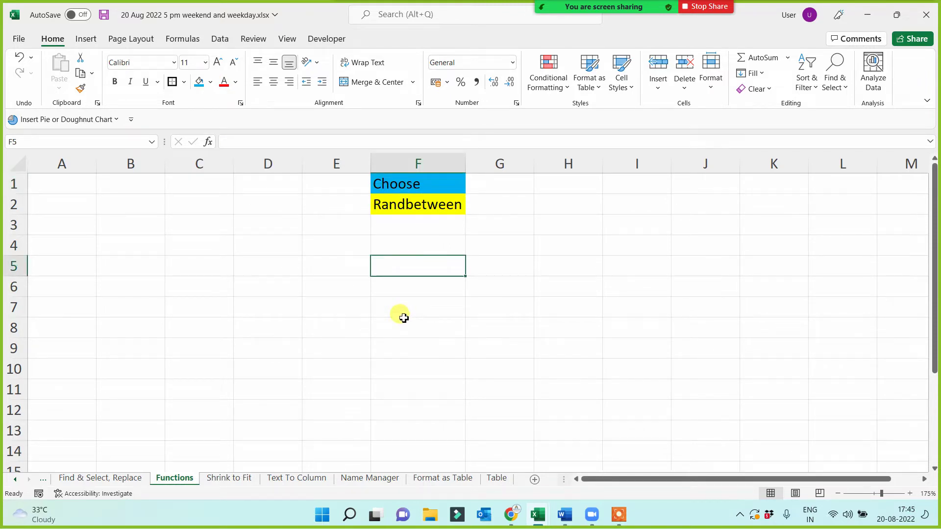
{"action": "type", "text": "="}
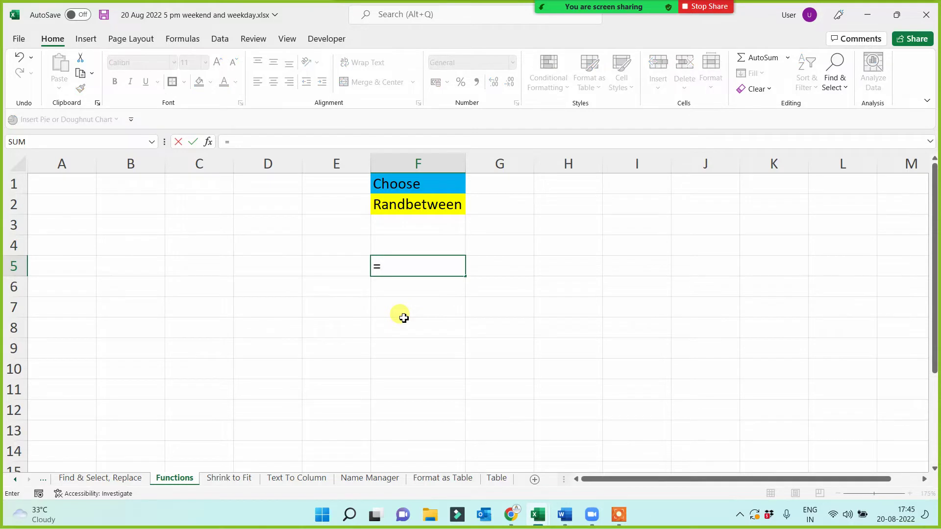
{"action": "type", "text": "choos"}
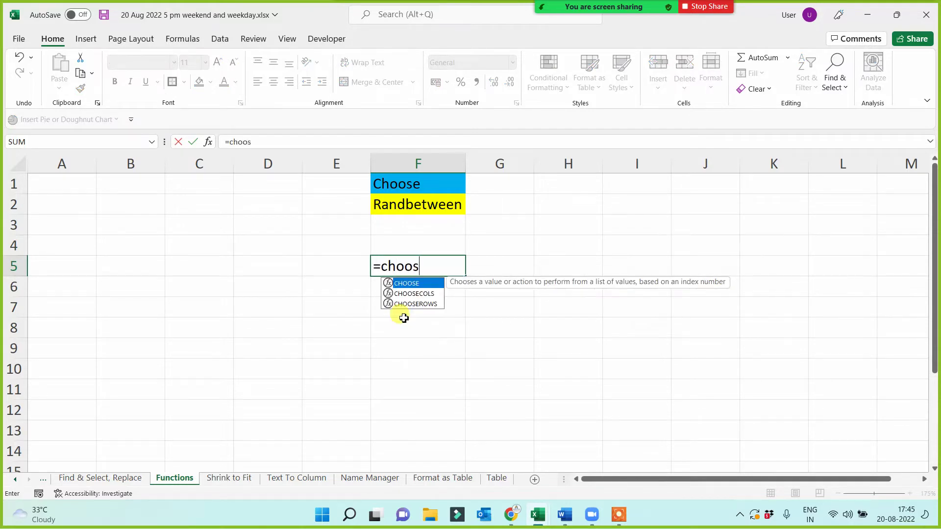
{"action": "type", "text": "e("}
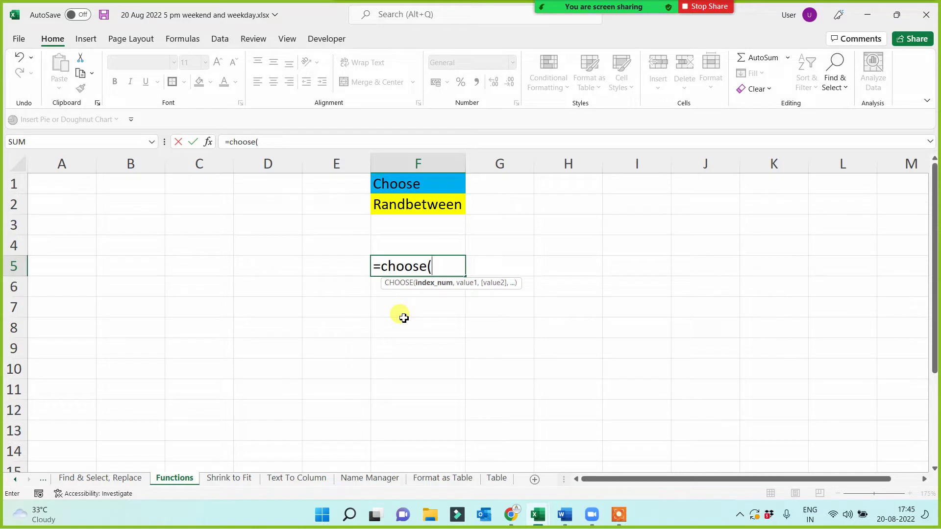
{"action": "type", "text": "1,"}
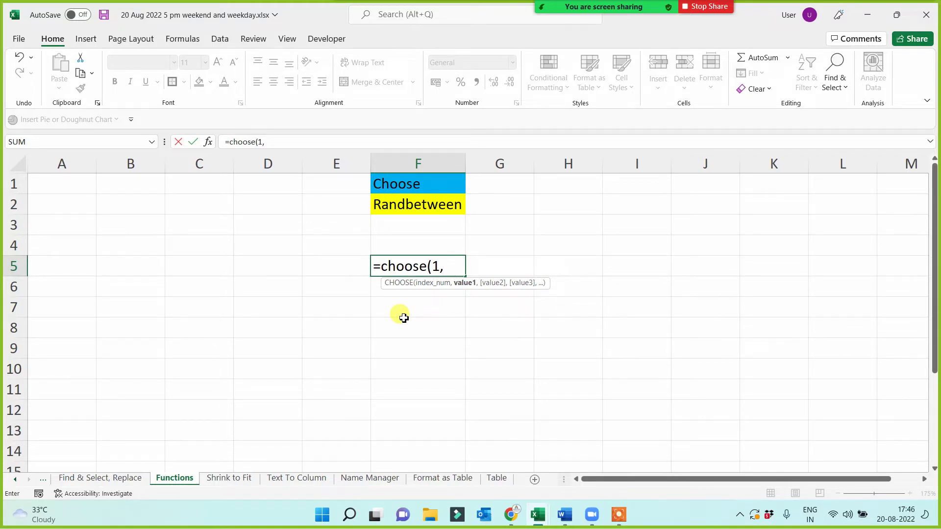
{"action": "type", "text": "\"Aditya\""}
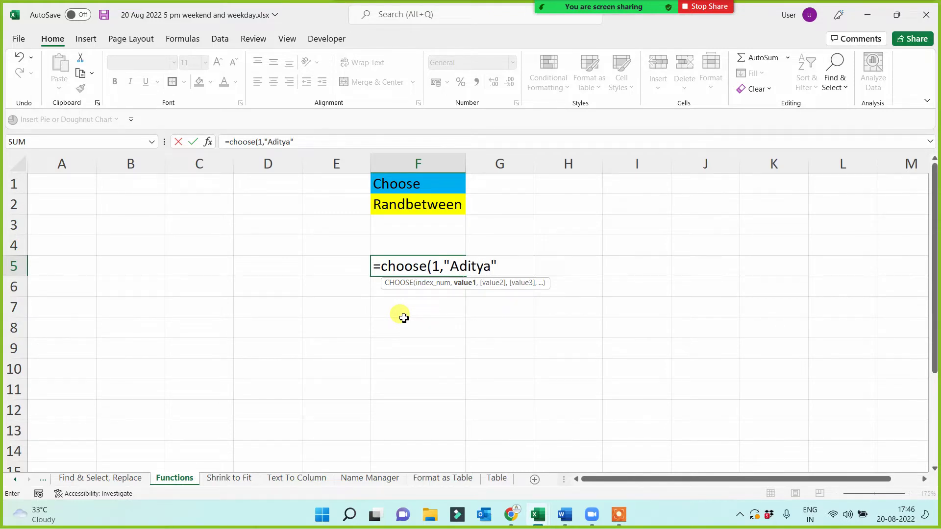
{"action": "type", "text": ",\""}
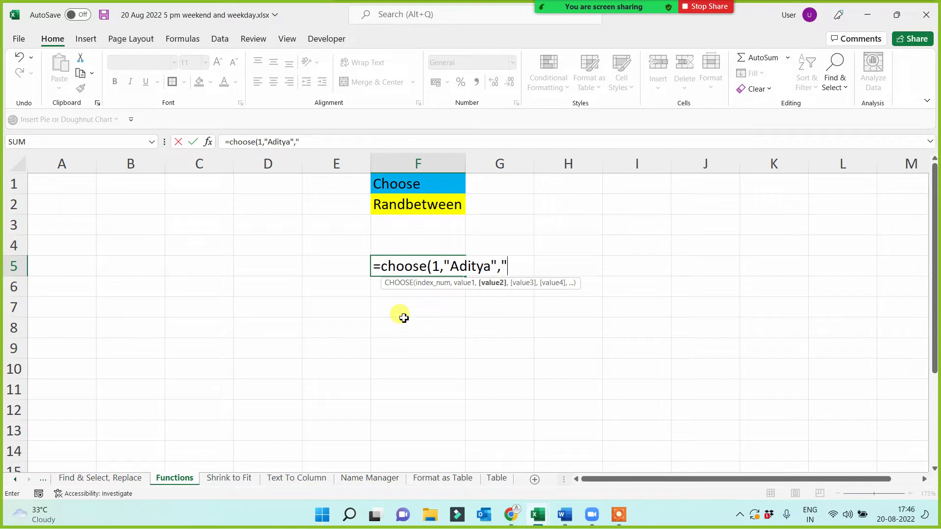
{"action": "type", "text": "Kunal\",\""}
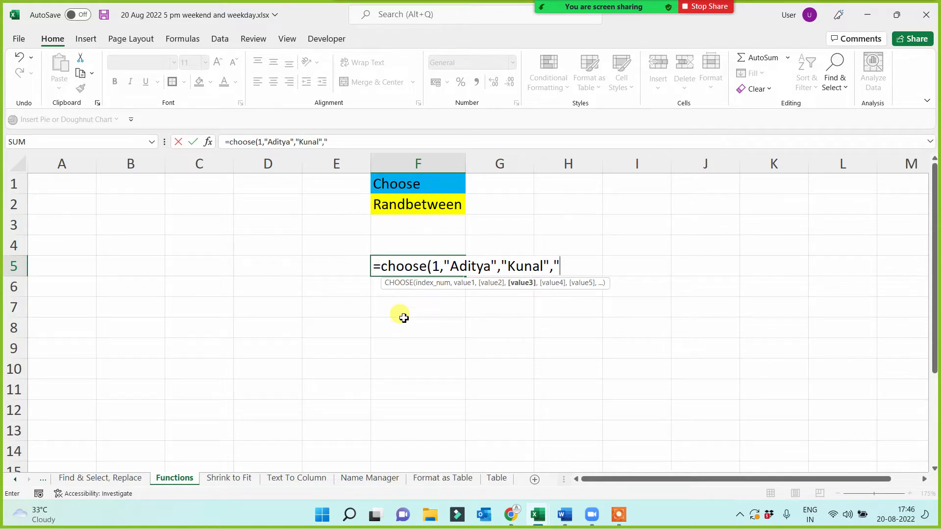
{"action": "type", "text": "Sakash"}
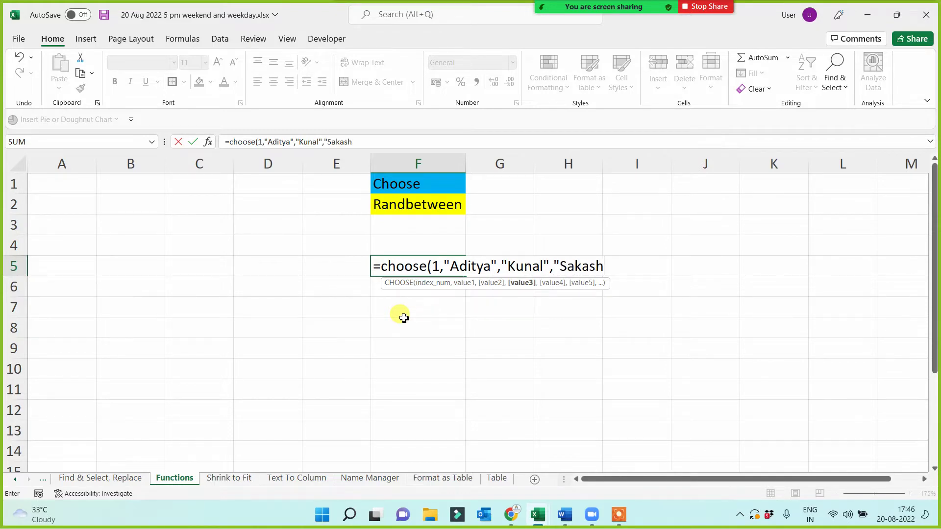
{"action": "type", "text": "i\","}
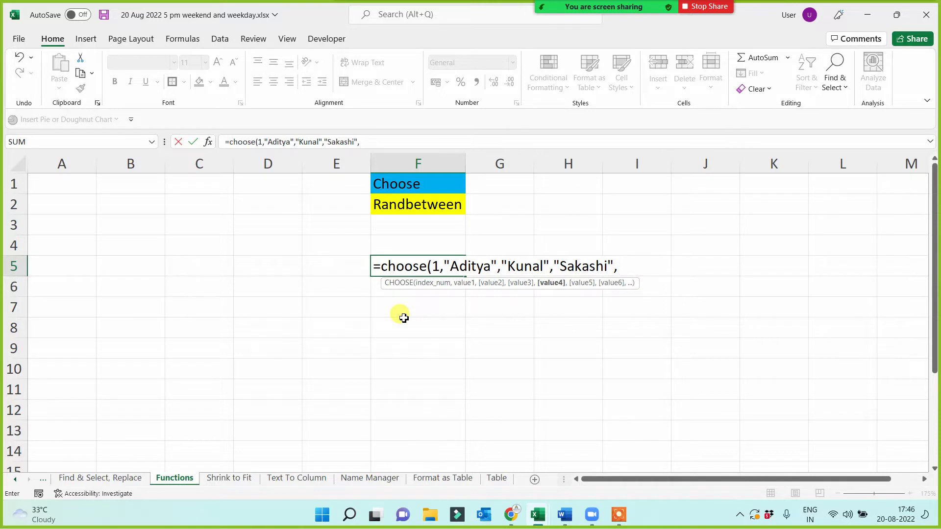
{"action": "type", "text": "\"Riya\",\""}
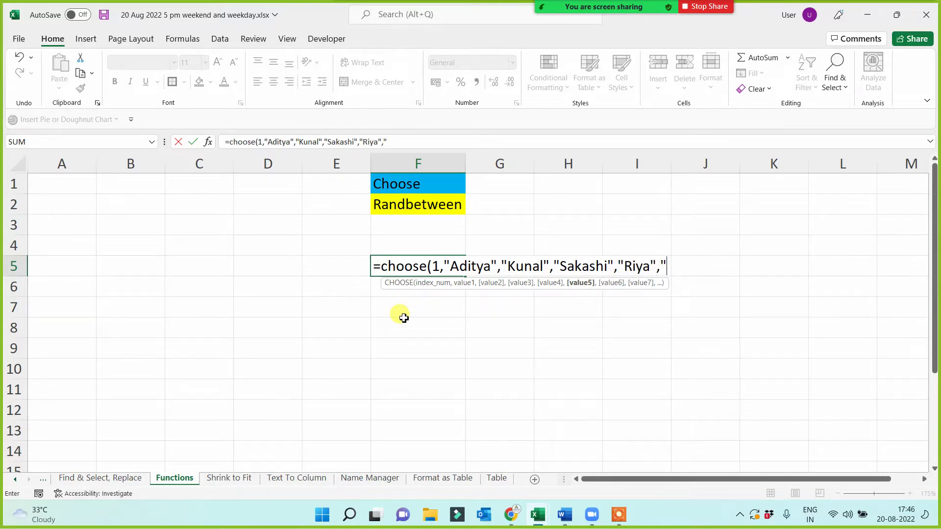
{"action": "type", "text": "Tabeesh\","}
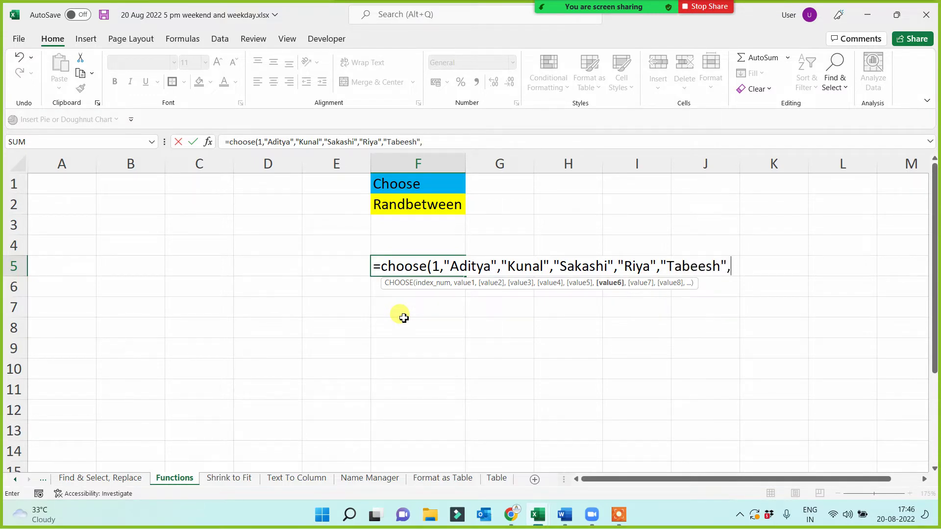
{"action": "type", "text": "\"Saruabgh"}
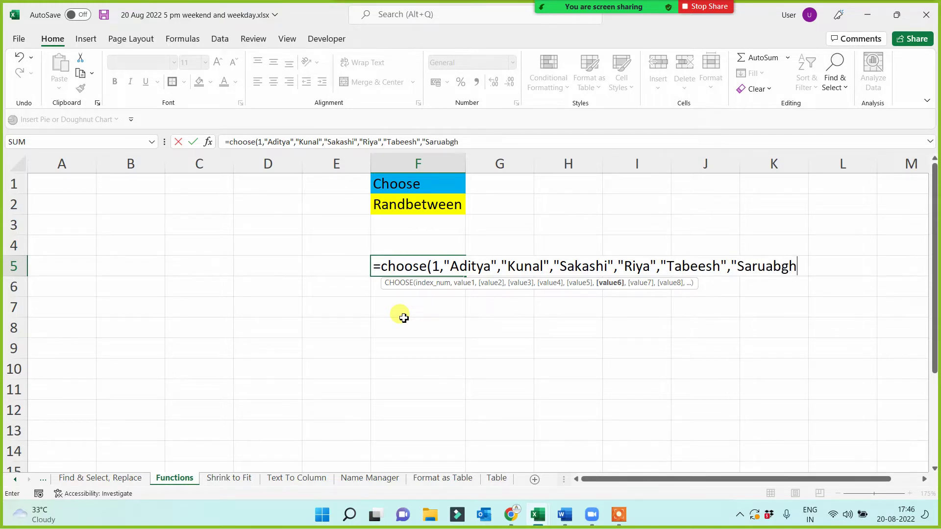
{"action": "key", "text": "BackSpace"}
{"action": "key", "text": "BackSpace"}
{"action": "type", "text": "h\""}
{"action": "left_click", "coordinate": [523, 19]}
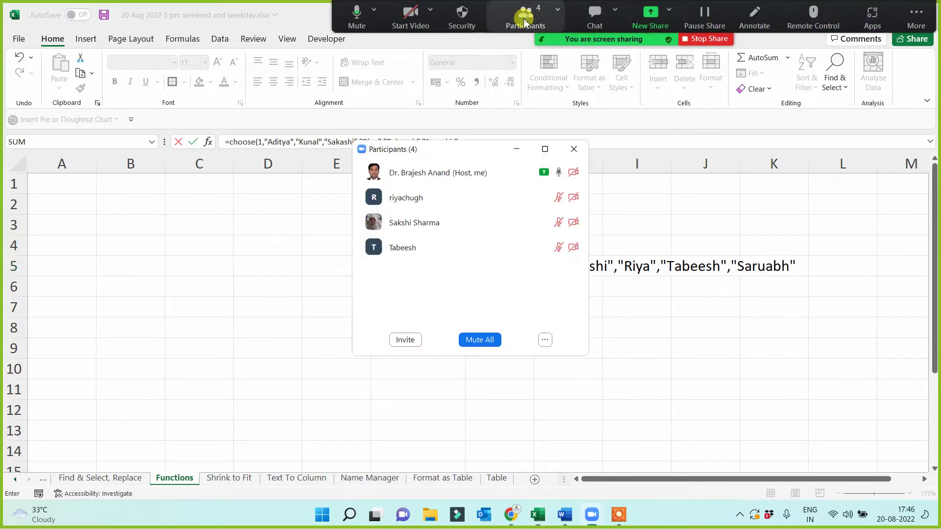
{"action": "left_click", "coordinate": [521, 150]}
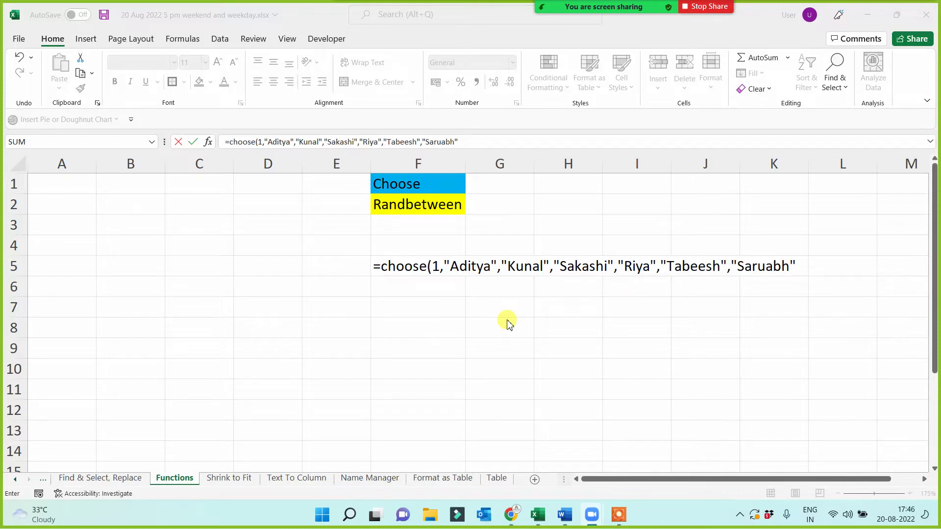
- Walk through the formula's index and name arguments, then commit the CHOOSE formula in F5
{"action": "left_click", "coordinate": [381, 267]}
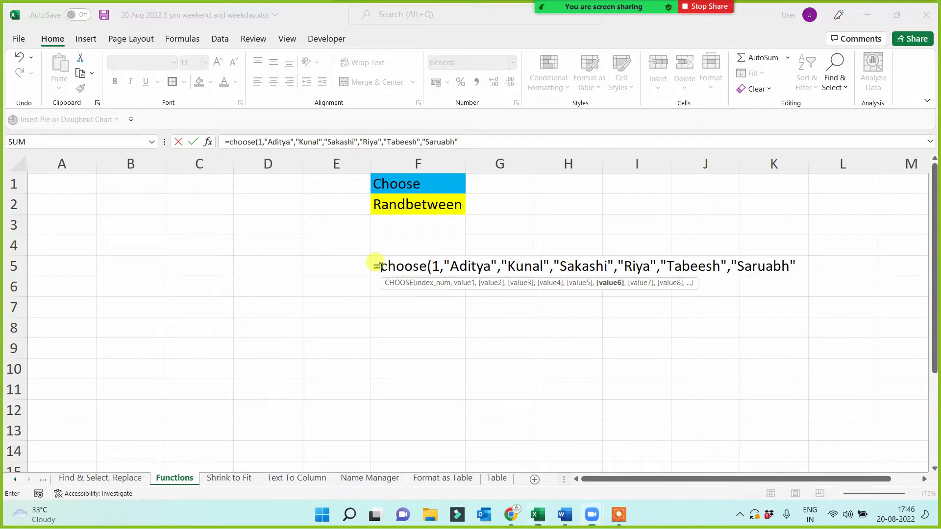
{"action": "left_click", "coordinate": [441, 271]}
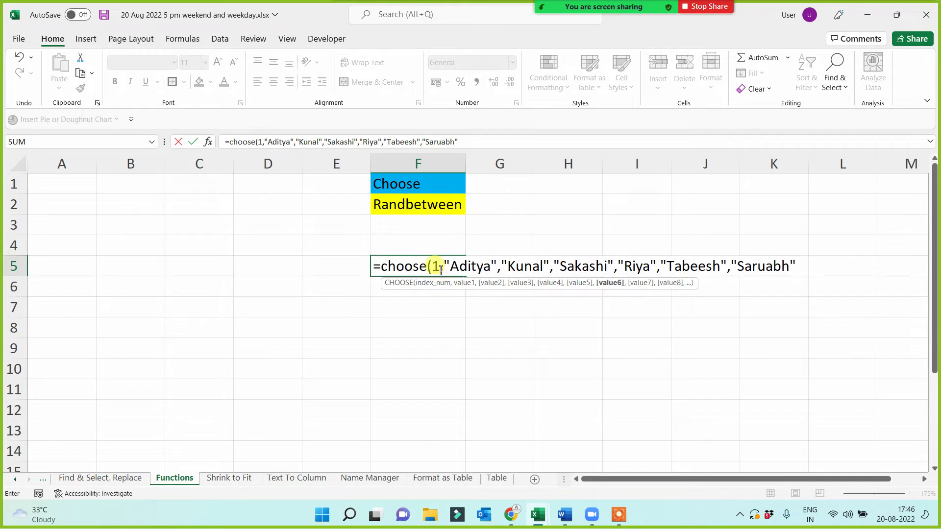
{"action": "left_click", "coordinate": [441, 271]}
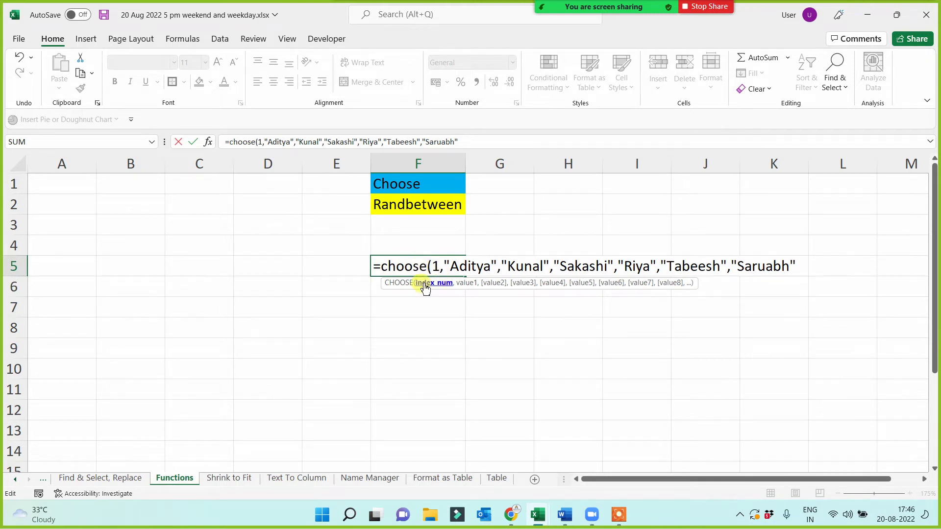
{"action": "left_click", "coordinate": [490, 269]}
{"action": "left_click", "coordinate": [501, 270]}
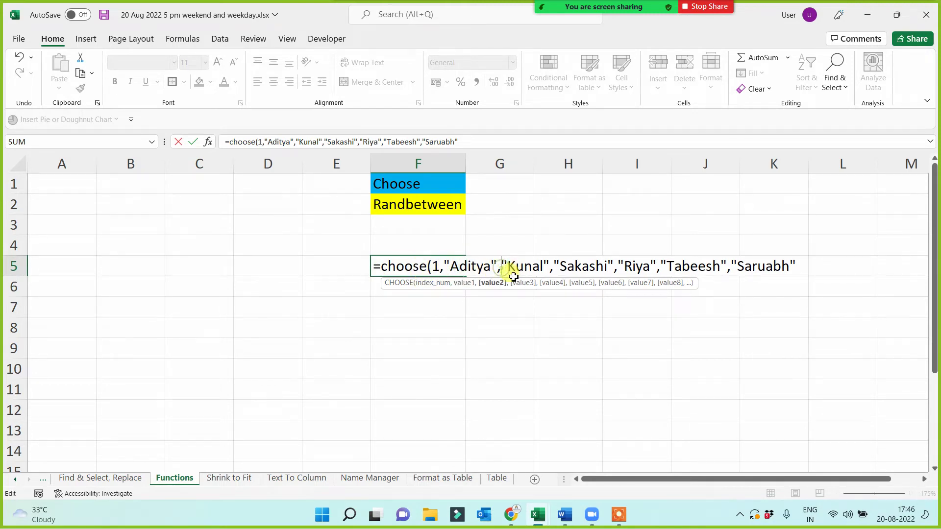
{"action": "left_click", "coordinate": [583, 267]}
{"action": "left_click", "coordinate": [649, 268]}
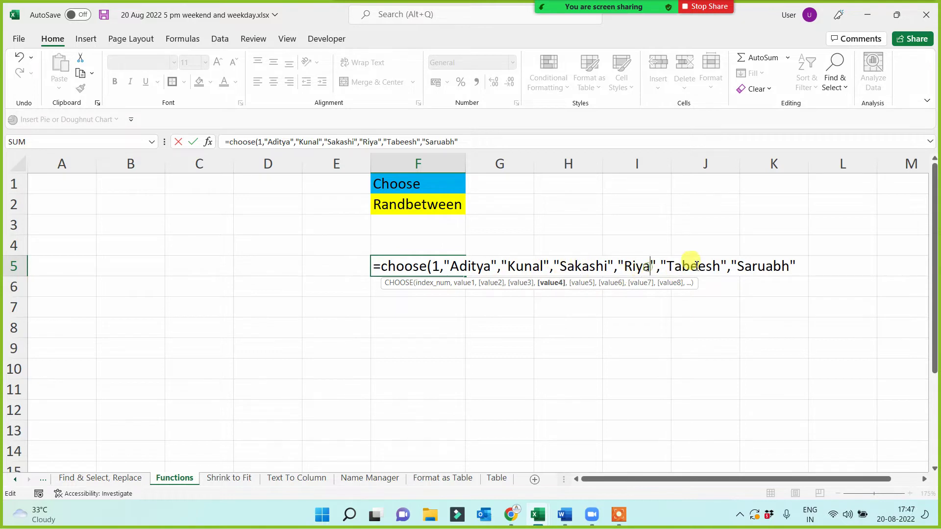
{"action": "left_click", "coordinate": [696, 266]}
{"action": "left_click", "coordinate": [753, 264]}
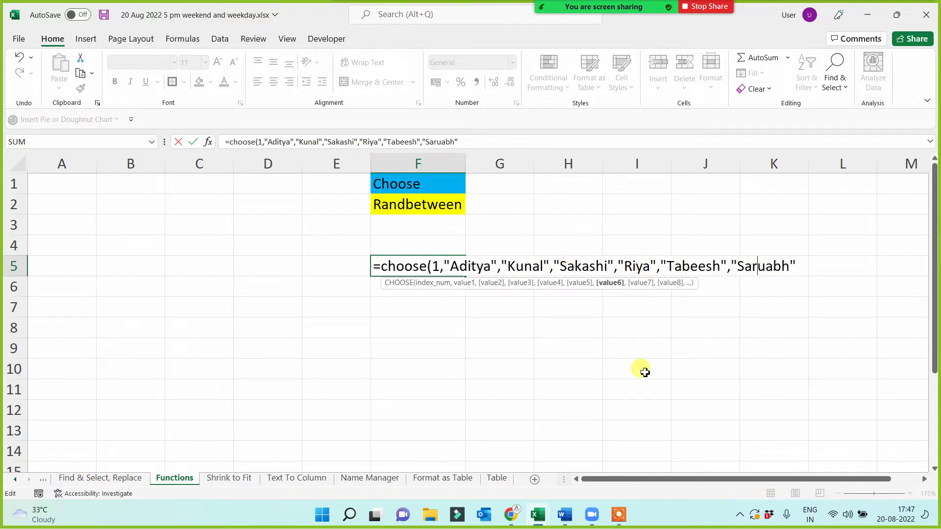
{"action": "key", "text": "Return"}
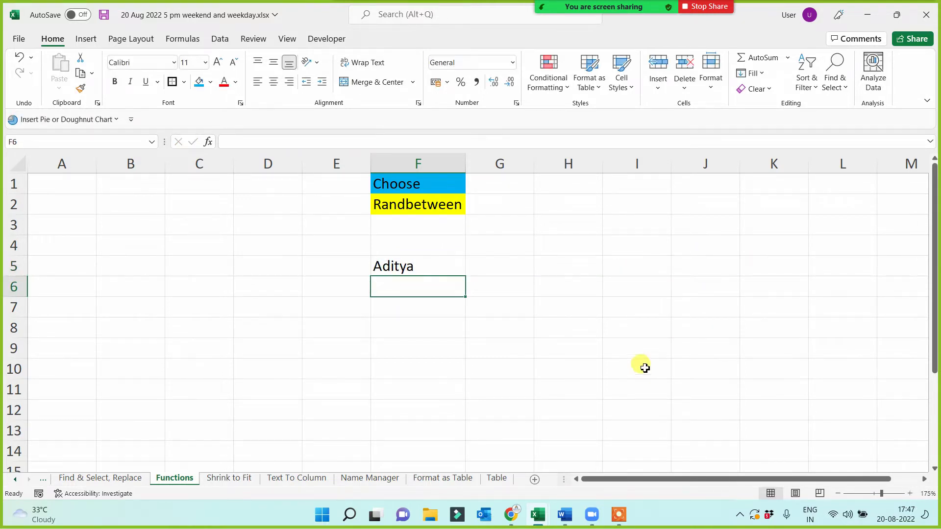
- Change the CHOOSE index in F5 to 3, then to 2
{"action": "left_click", "coordinate": [430, 265]}
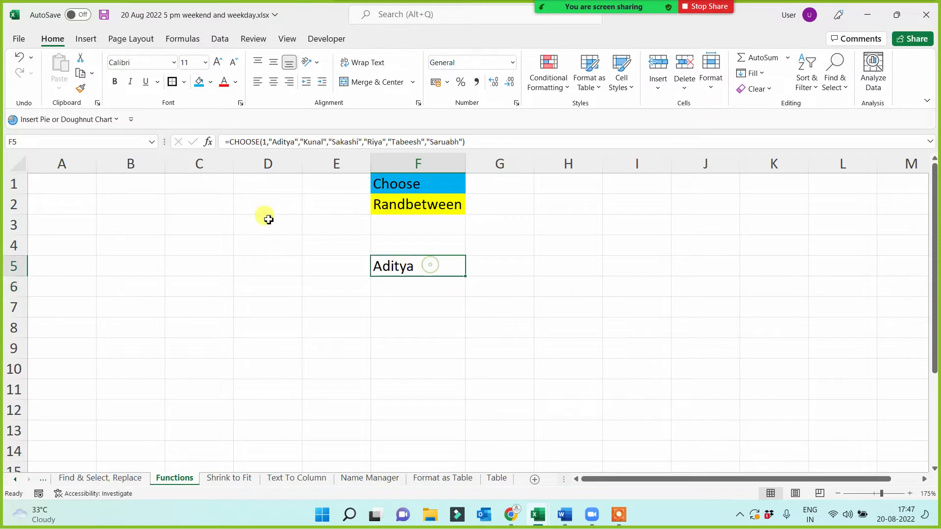
{"action": "left_click", "coordinate": [265, 142]}
{"action": "key", "text": "BackSpace"}
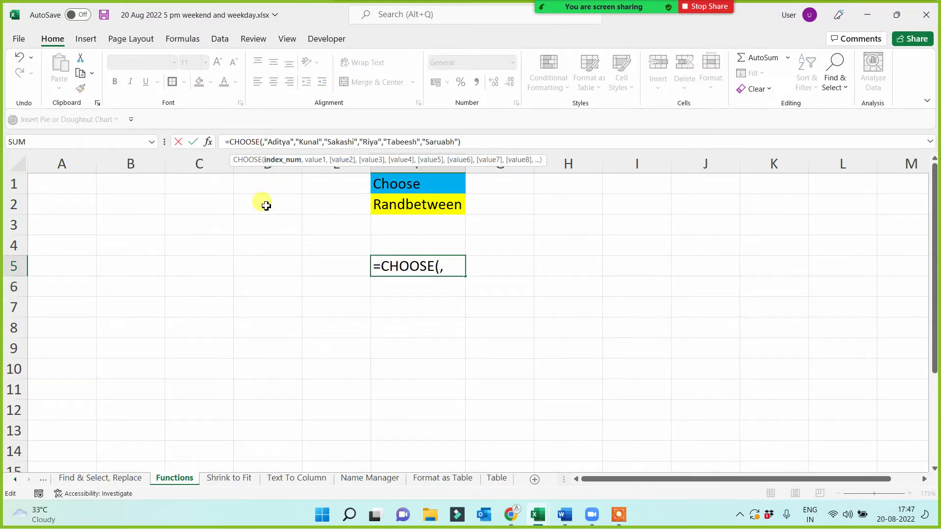
{"action": "type", "text": "3"}
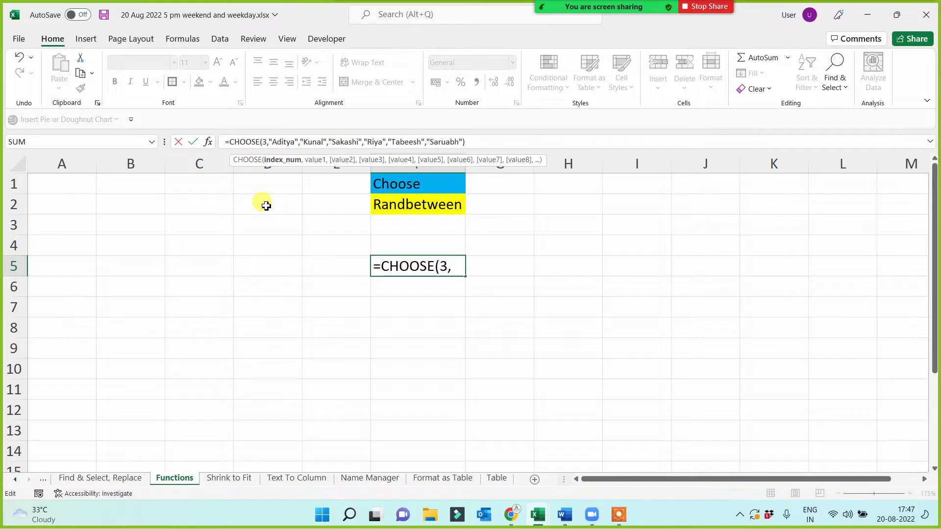
{"action": "key", "text": "Return"}
{"action": "left_click", "coordinate": [389, 265]}
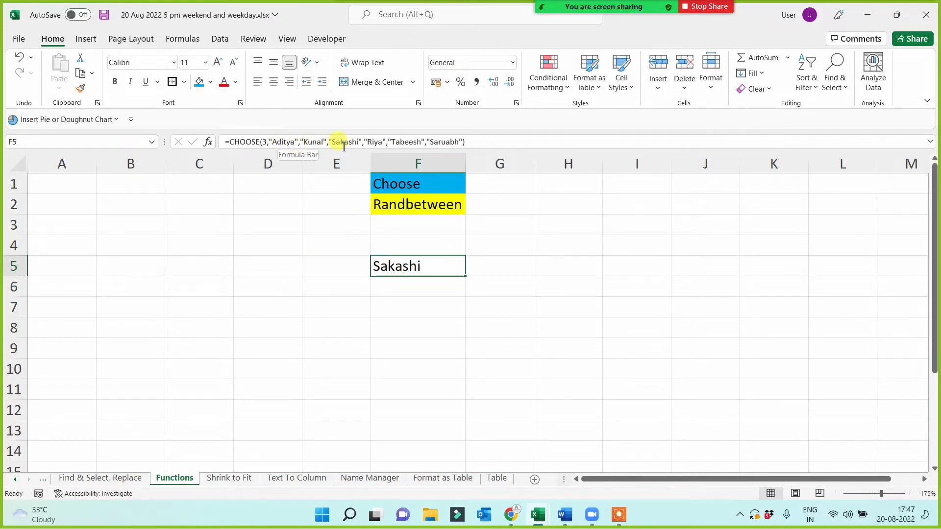
{"action": "left_click", "coordinate": [268, 141]}
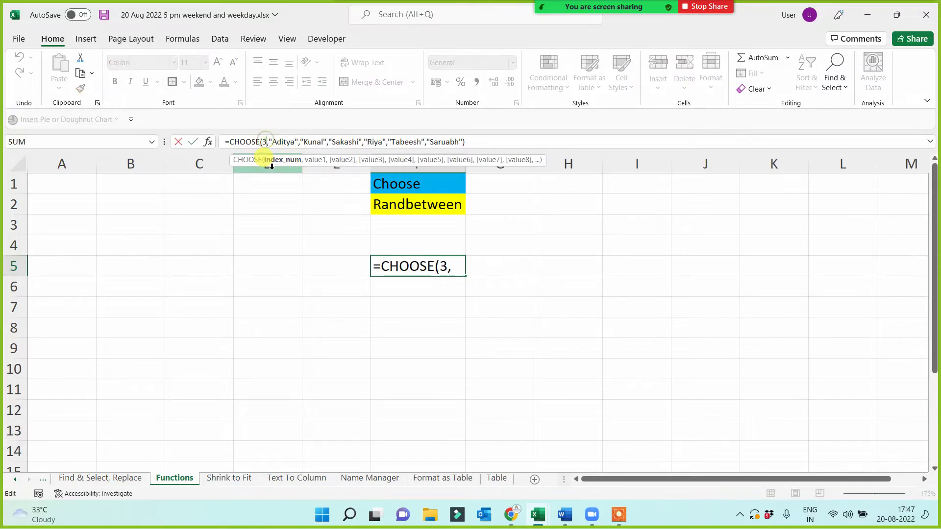
{"action": "key", "text": "BackSpace"}
{"action": "type", "text": "2"}
{"action": "key", "text": "Return"}
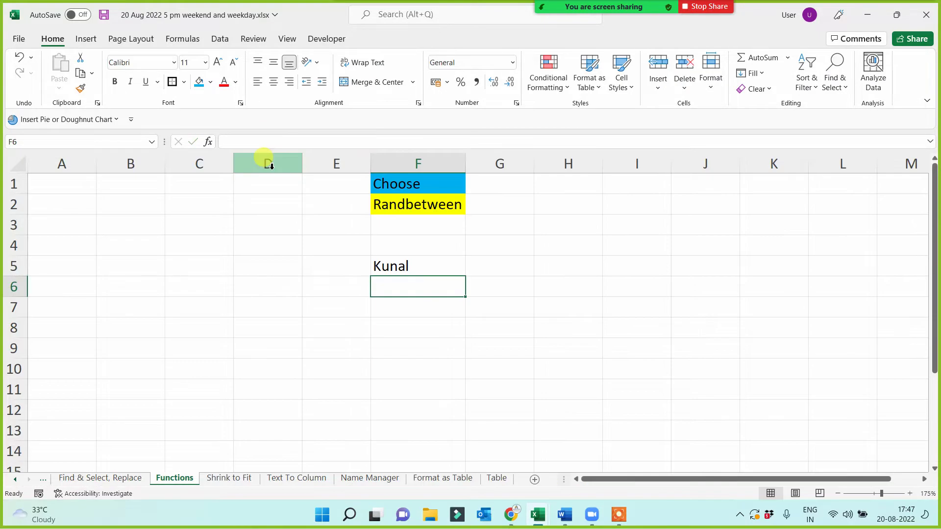
- Change the F5 index to 4, then back to 1
{"action": "left_click", "coordinate": [399, 261]}
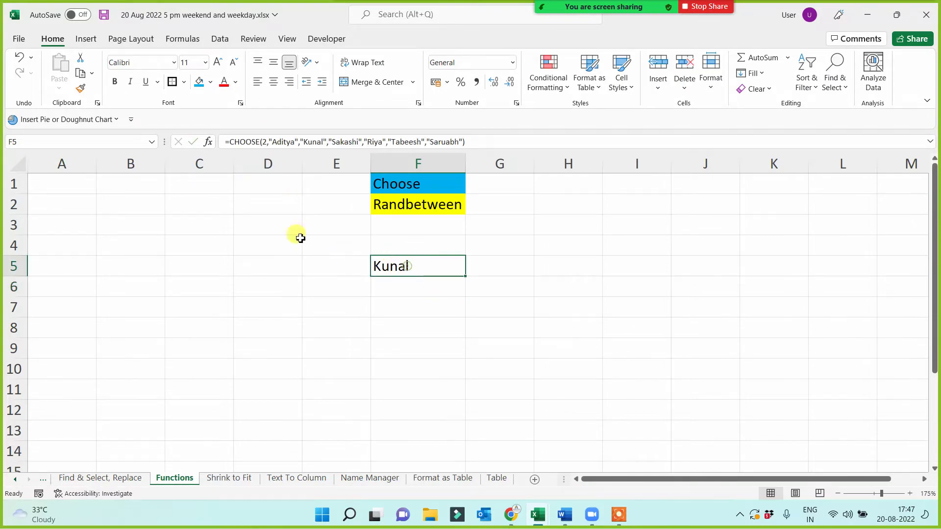
{"action": "left_click", "coordinate": [267, 142]}
{"action": "key", "text": "BackSpace"}
{"action": "type", "text": "4"}
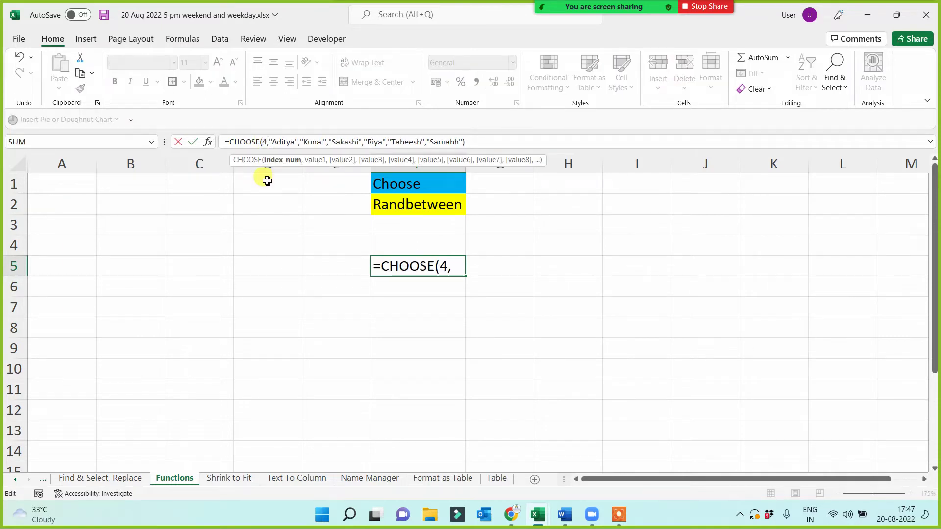
{"action": "key", "text": "Return"}
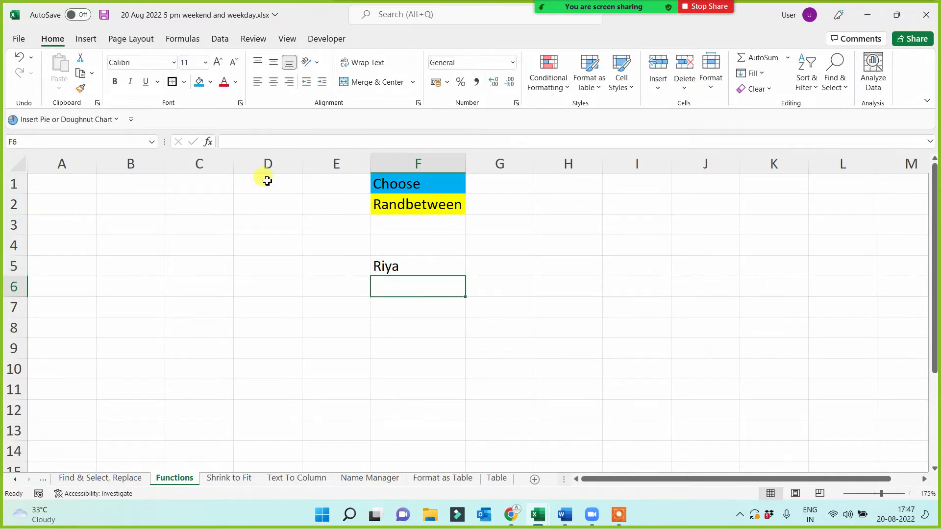
{"action": "left_click", "coordinate": [411, 271]}
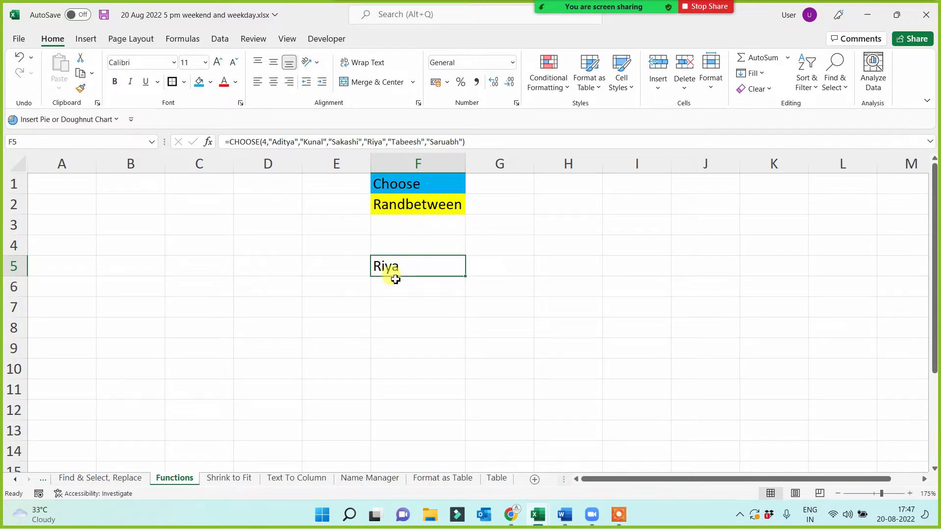
{"action": "left_click", "coordinate": [268, 142]}
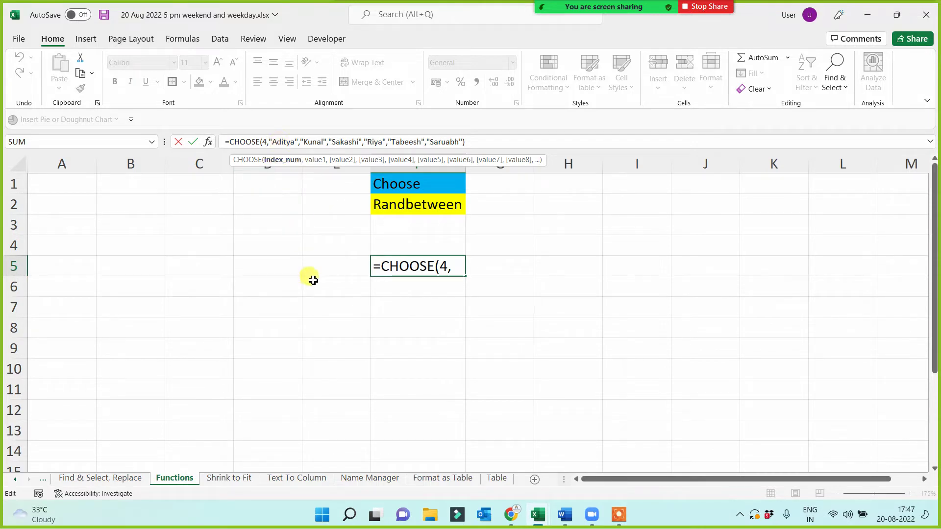
{"action": "key", "text": "BackSpace"}
{"action": "type", "text": "1"}
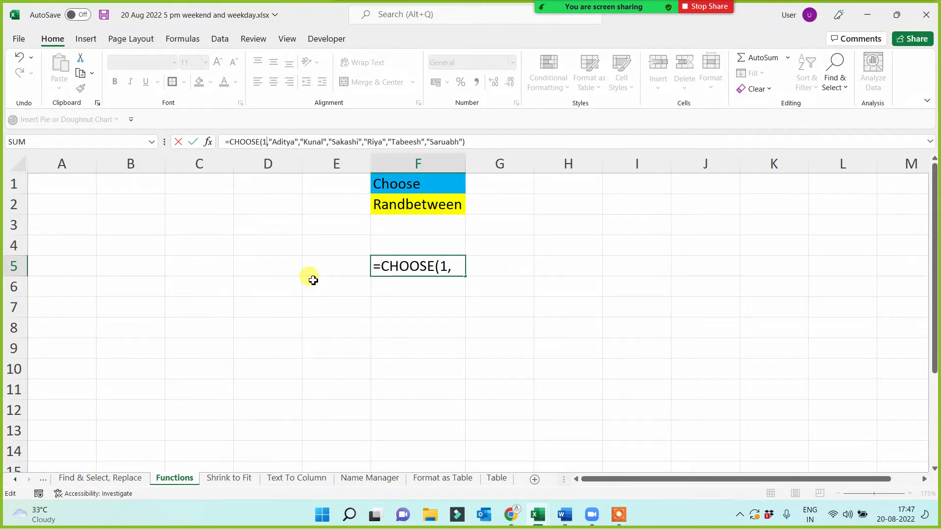
{"action": "key", "text": "Return"}
- Set the index to 4 so F5 returns Riya, then delete it for re-editing
{"action": "left_click", "coordinate": [422, 267]}
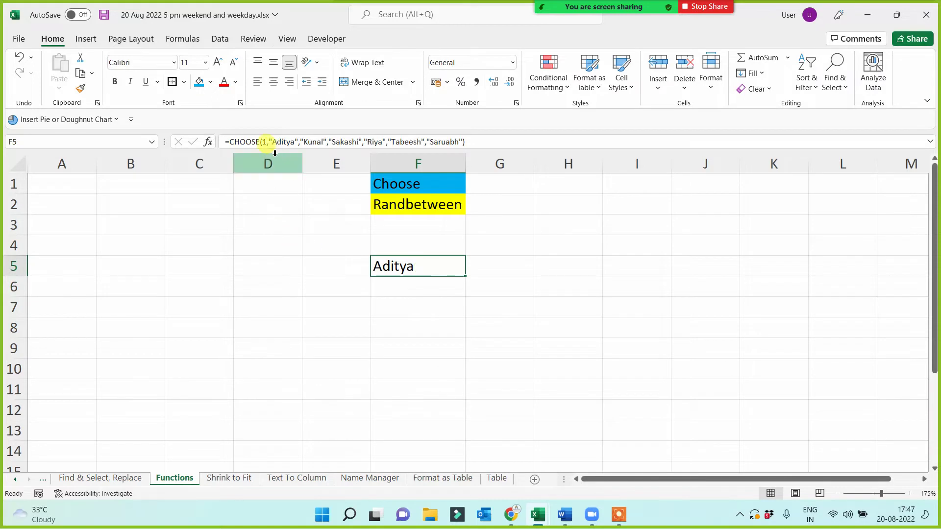
{"action": "left_click", "coordinate": [265, 142]}
{"action": "key", "text": "BackSpace"}
{"action": "type", "text": "4"}
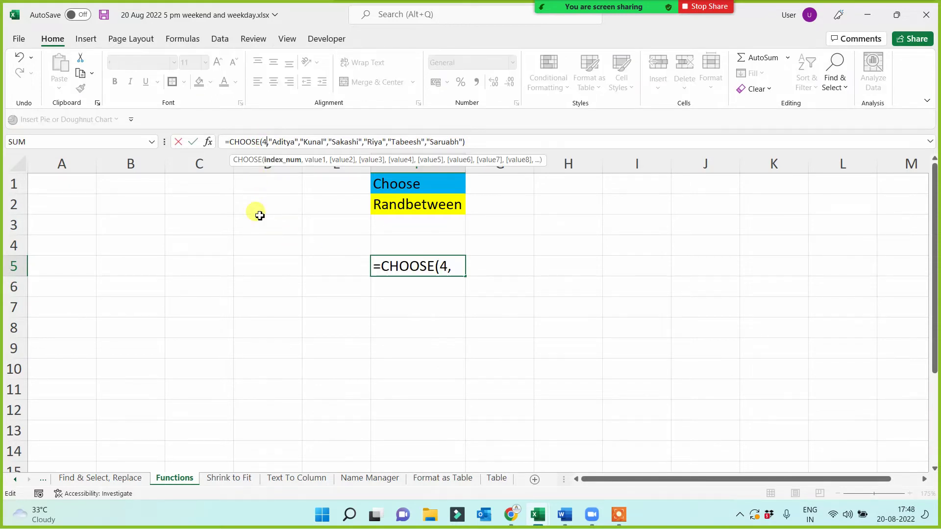
{"action": "key", "text": "Return"}
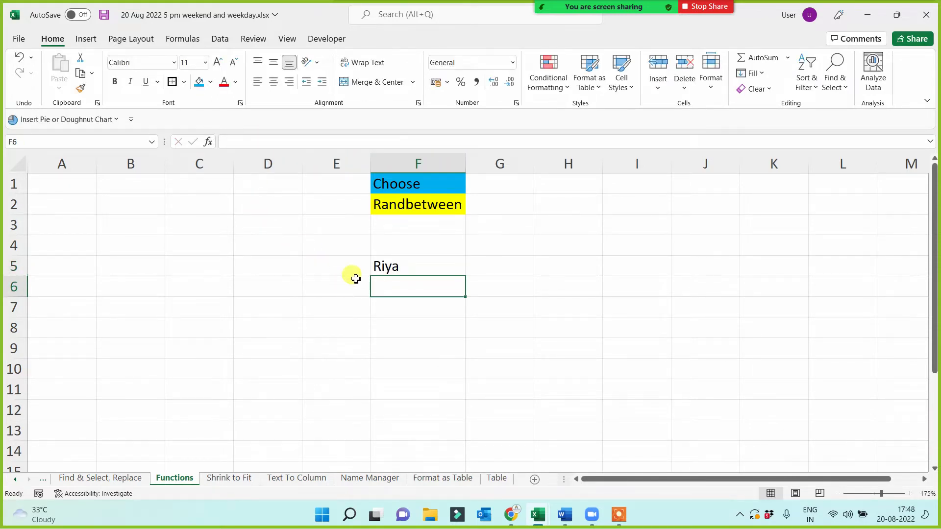
{"action": "left_click", "coordinate": [389, 269]}
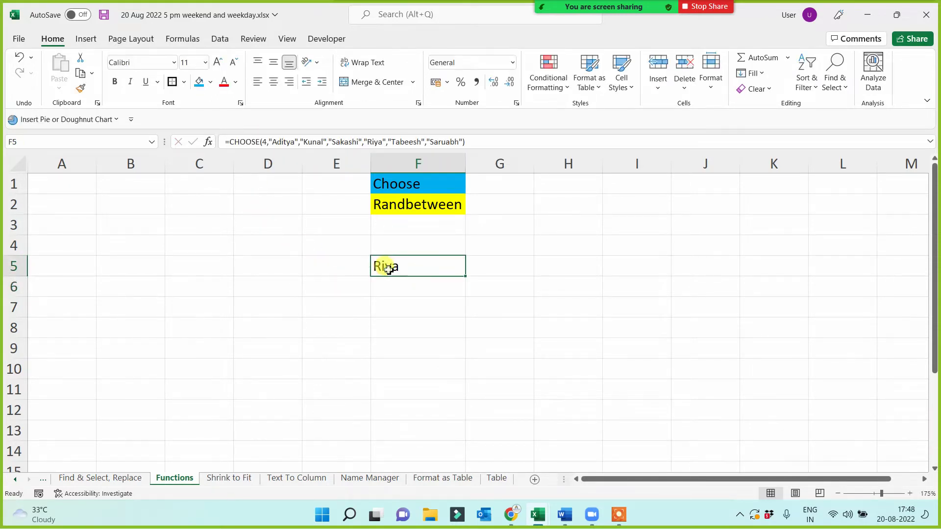
{"action": "left_click", "coordinate": [269, 143]}
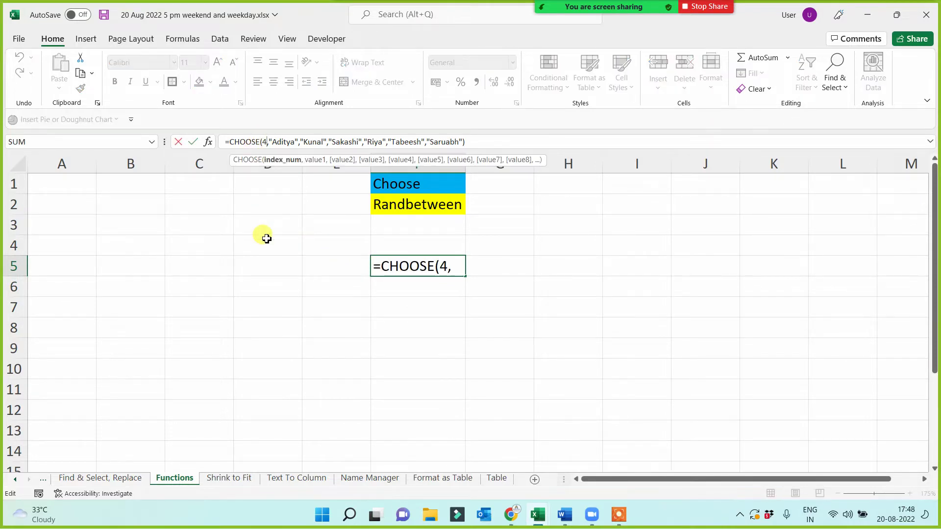
{"action": "key", "text": "BackSpace"}
- Use RANDBETWEEN(1,6) as the CHOOSE index in F5
{"action": "type", "text": "rand"}
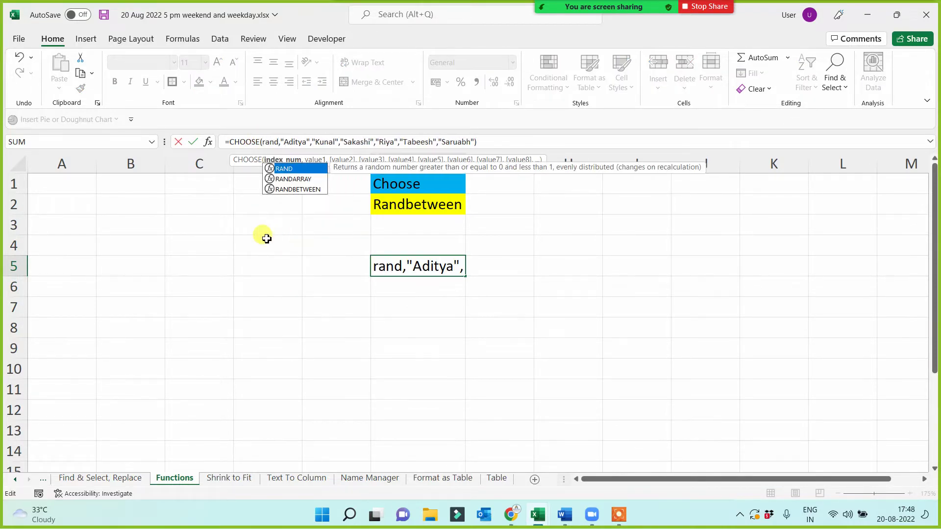
{"action": "key", "text": "Down"}
{"action": "key", "text": "Down"}
{"action": "key", "text": "Tab"}
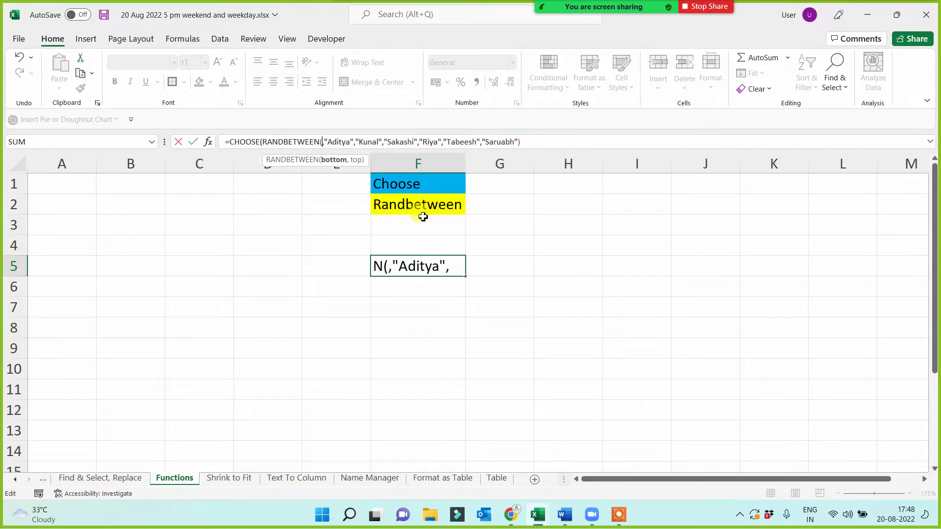
{"action": "type", "text": "1,"}
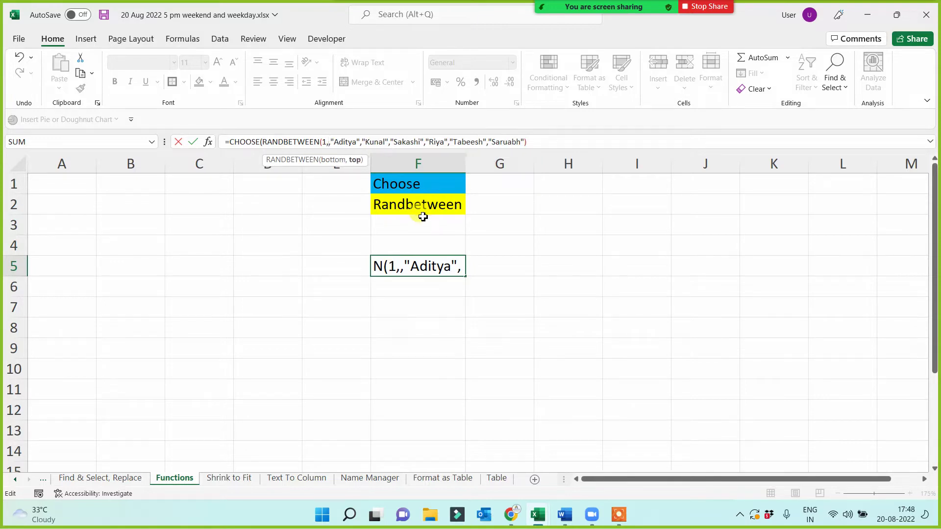
{"action": "type", "text": "6)"}
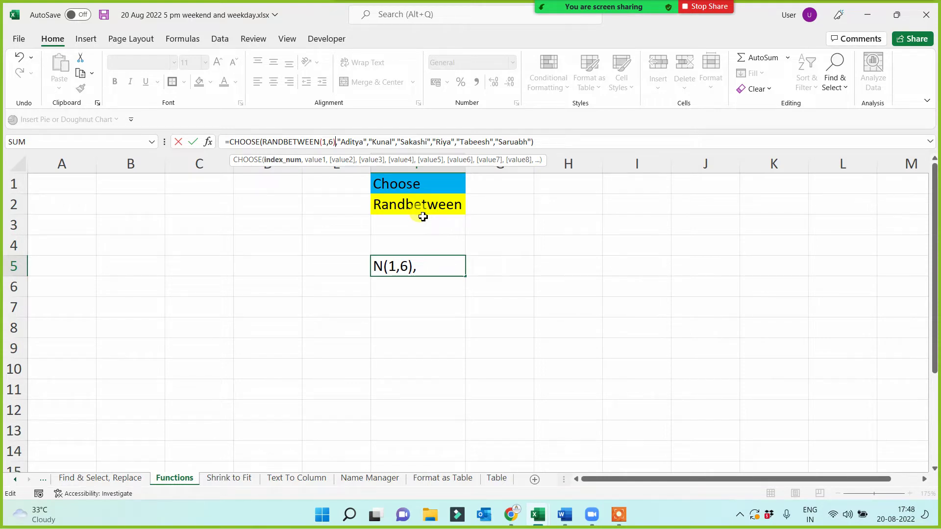
{"action": "key", "text": "Return"}
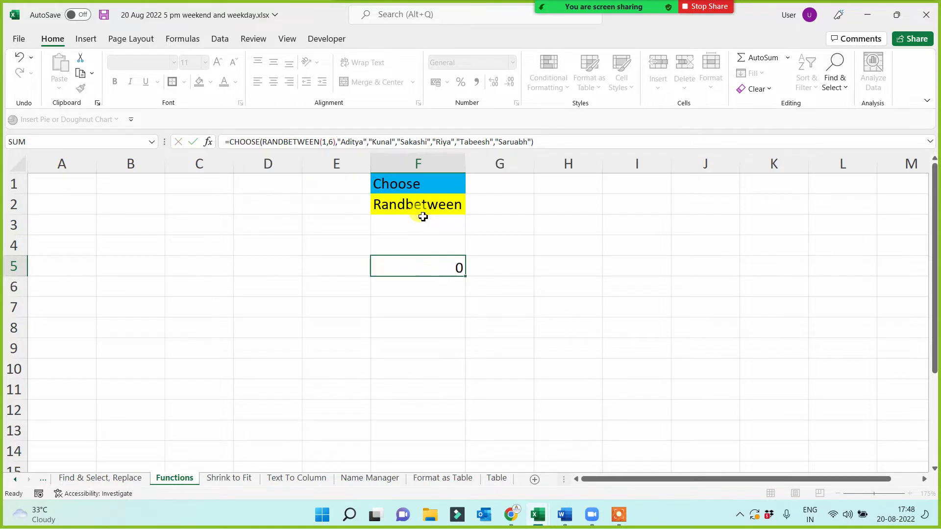
- Enter the heading 'Question' in F4 above the random-name picker
{"action": "left_click", "coordinate": [394, 244]}
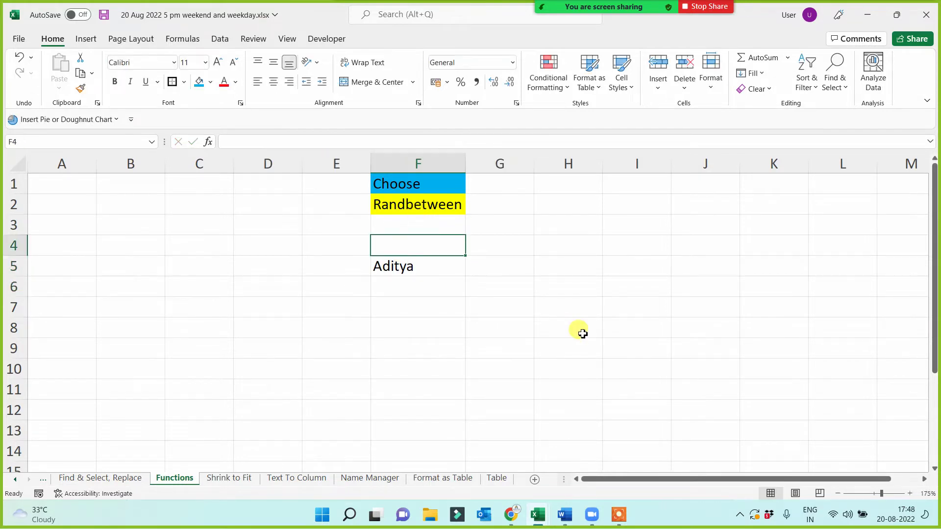
{"action": "type", "text": "Question"}
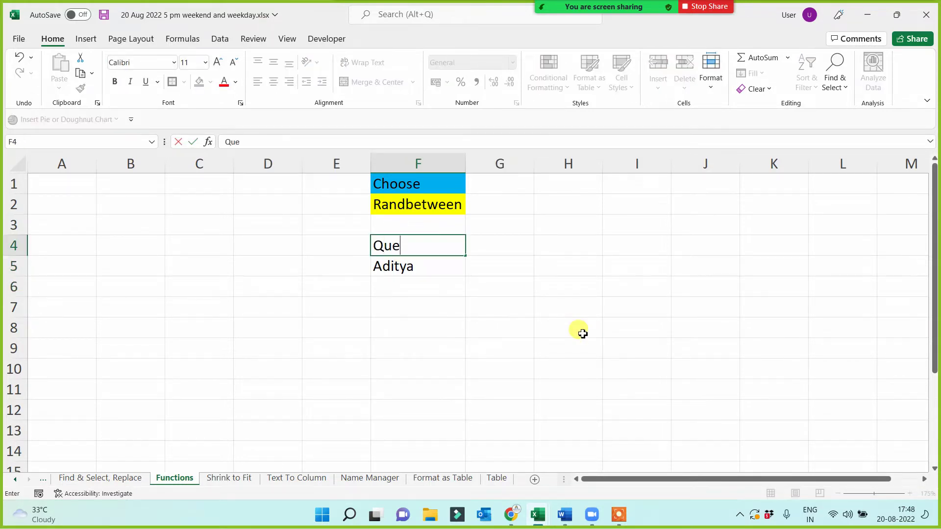
{"action": "left_click", "coordinate": [527, 369]}
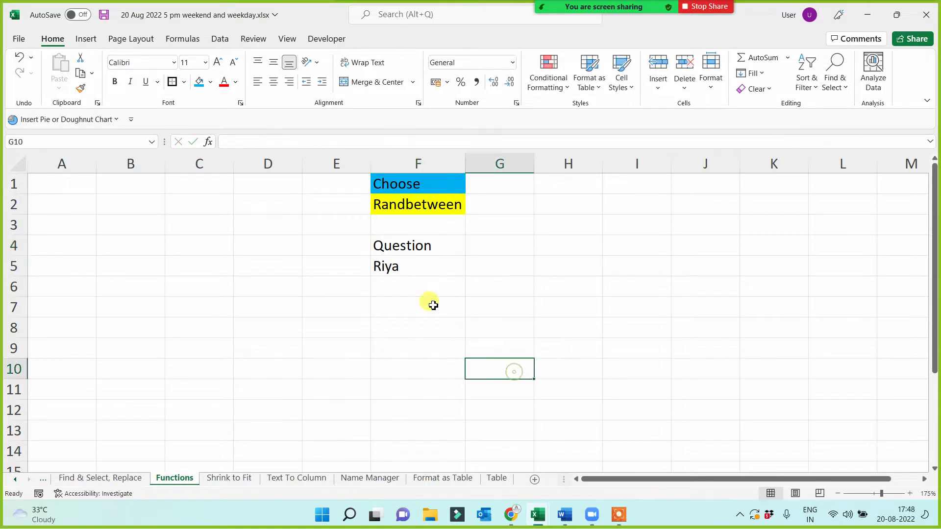
- Copy F4:F5 into H4:H5, rename the heading to 'Ans', and check the copied formula
{"action": "left_click_drag", "start_coordinate": [437, 246], "coordinate": [437, 257]}
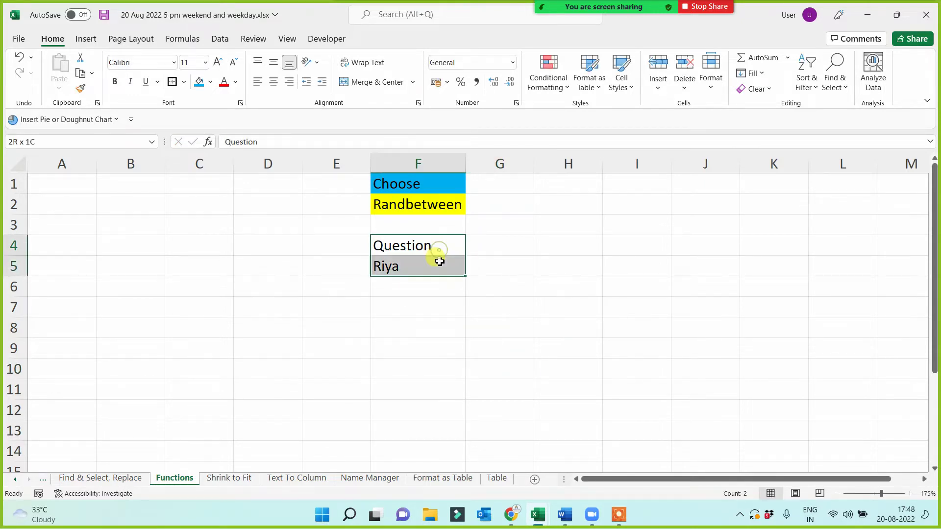
{"action": "key", "text": "ctrl+c"}
{"action": "left_click", "coordinate": [568, 245]}
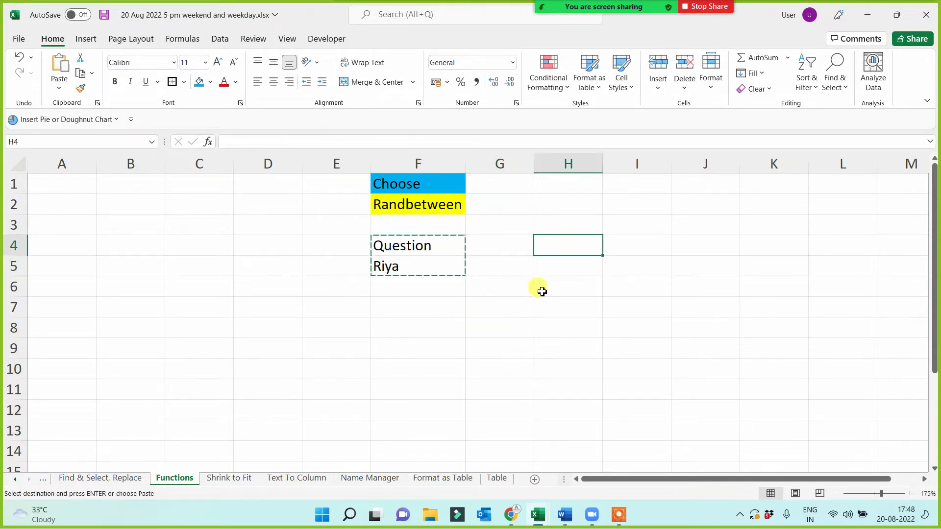
{"action": "key", "text": "ctrl+v"}
{"action": "left_click", "coordinate": [569, 251]}
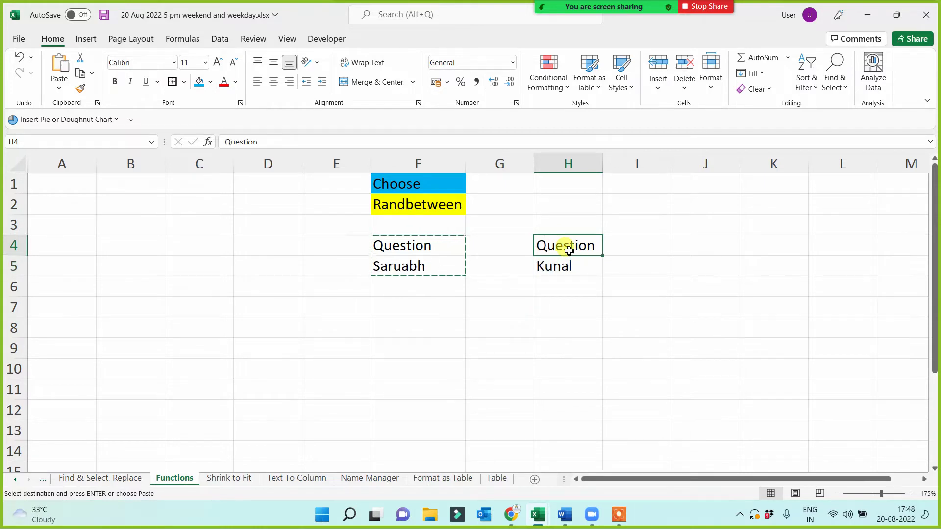
{"action": "type", "text": "Ans"}
{"action": "left_click", "coordinate": [519, 342]}
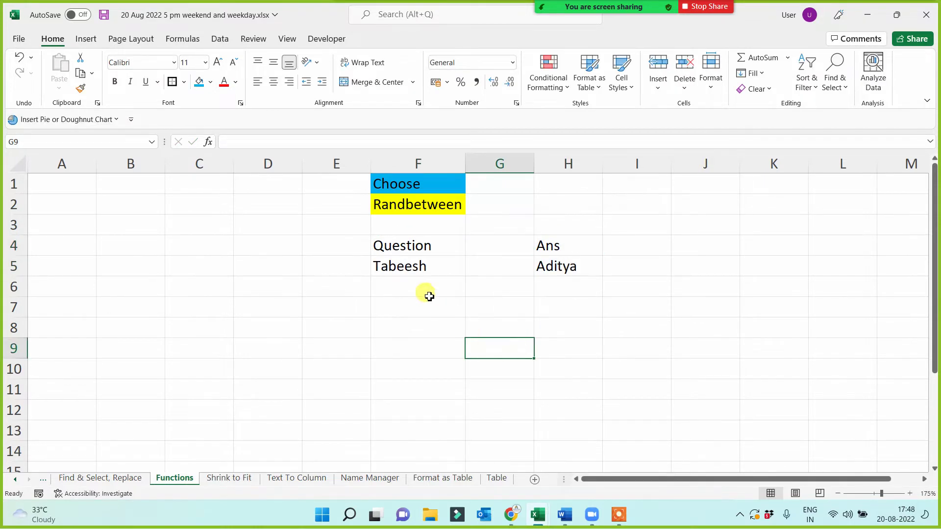
{"action": "left_click", "coordinate": [410, 274]}
{"action": "left_click", "coordinate": [550, 265]}
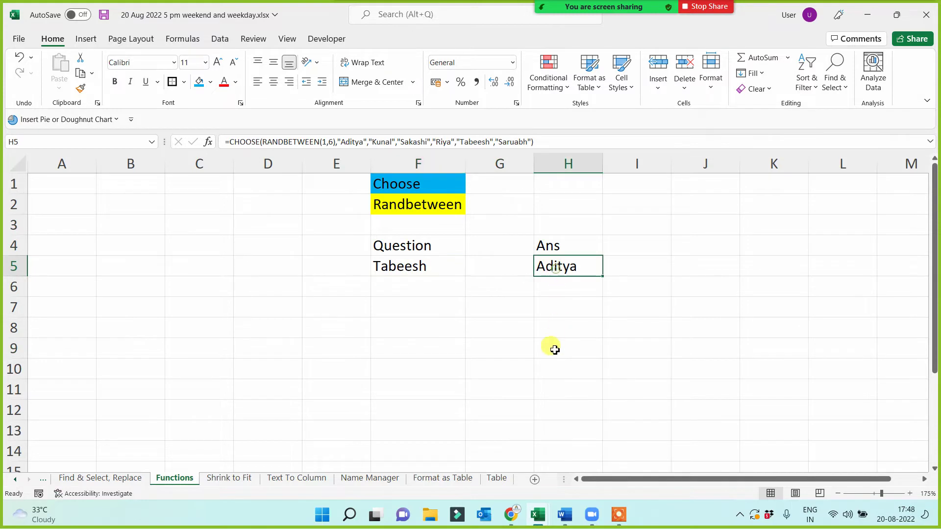
- Copy H4:H5 into I4:I5 and change the I4 heading to 'Ans1'
{"action": "left_click", "coordinate": [606, 250]}
{"action": "left_click_drag", "start_coordinate": [566, 245], "coordinate": [567, 273]}
{"action": "key", "text": "ctrl+c"}
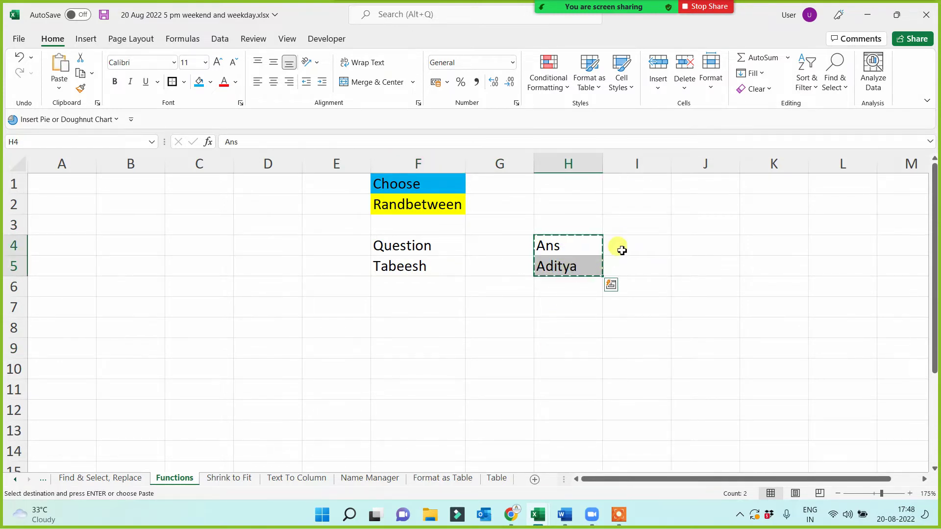
{"action": "left_click", "coordinate": [622, 248]}
{"action": "key", "text": "ctrl+v"}
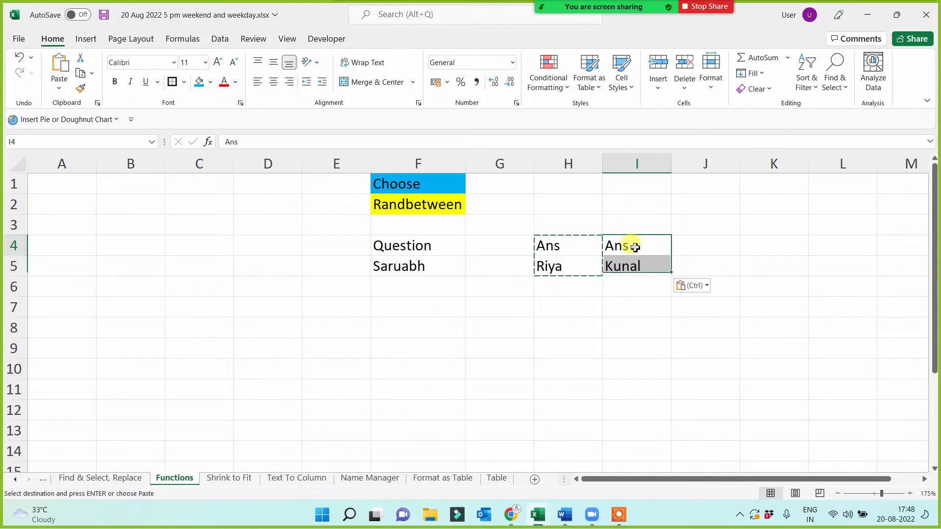
{"action": "double_click", "coordinate": [628, 244]}
{"action": "type", "text": "1"}
{"action": "left_click", "coordinate": [610, 391]}
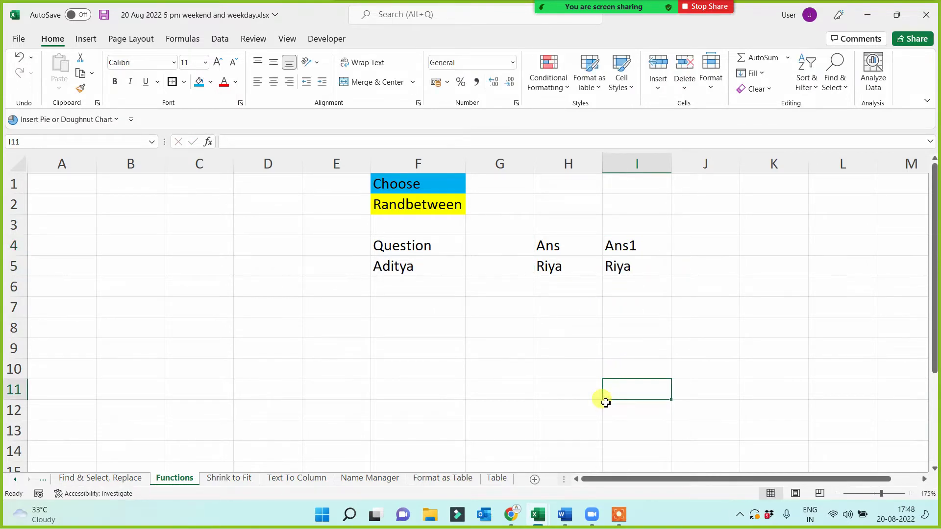
- Review the picker formulas and select the random names across F5:I5
{"action": "left_click", "coordinate": [395, 273]}
{"action": "left_click", "coordinate": [576, 286]}
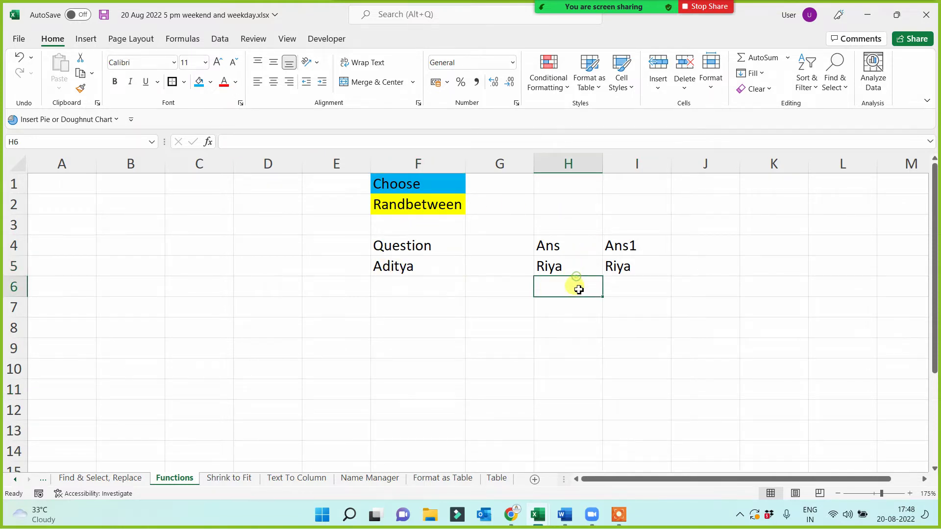
{"action": "left_click", "coordinate": [575, 325]}
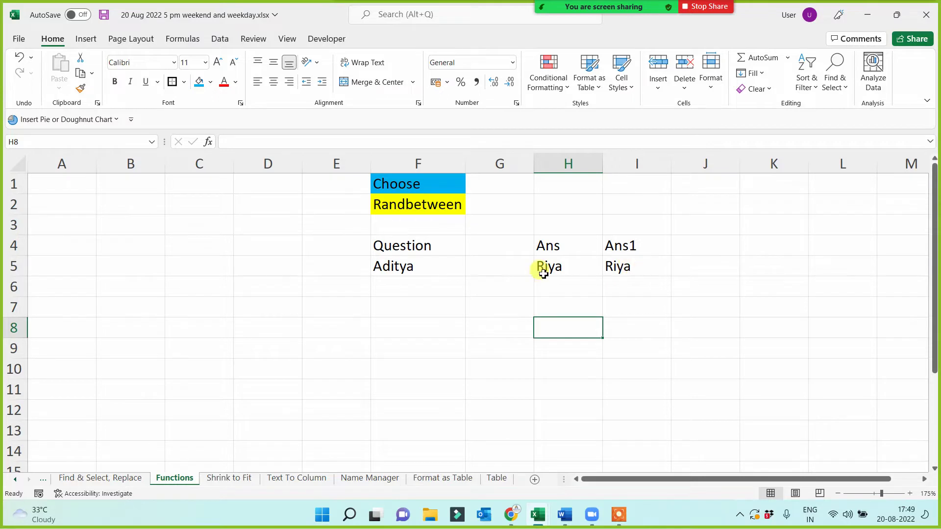
{"action": "left_click", "coordinate": [455, 272]}
{"action": "left_click_drag", "start_coordinate": [456, 273], "coordinate": [631, 267]}
{"action": "left_click", "coordinate": [552, 300]}
{"action": "left_click", "coordinate": [609, 271]}
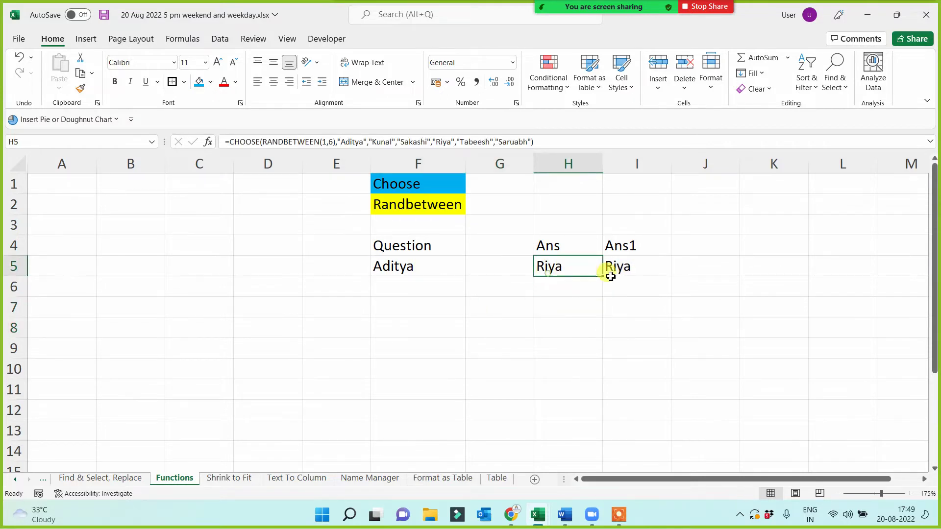
{"action": "left_click", "coordinate": [555, 348]}
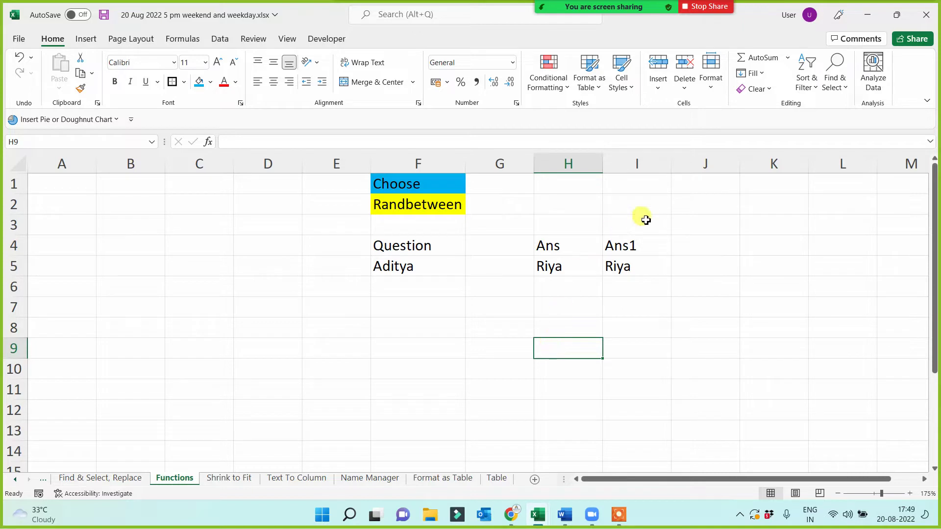
{"action": "left_click", "coordinate": [642, 187]}
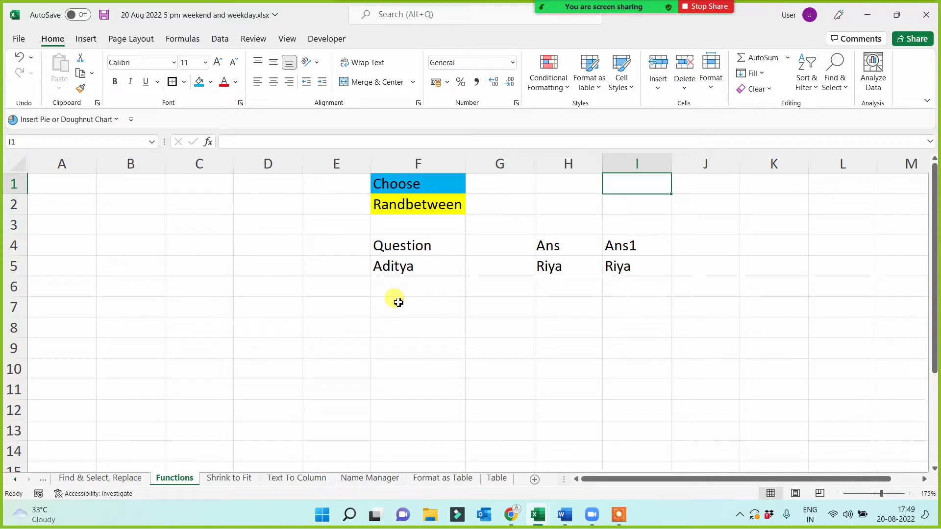
{"action": "left_click", "coordinate": [385, 322]}
{"action": "left_click", "coordinate": [429, 246]}
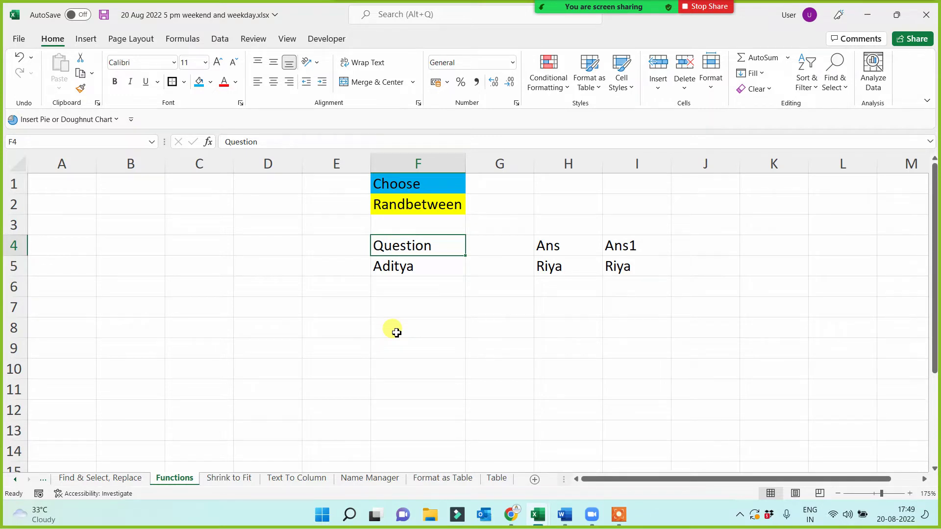
{"action": "key", "text": "Down"}
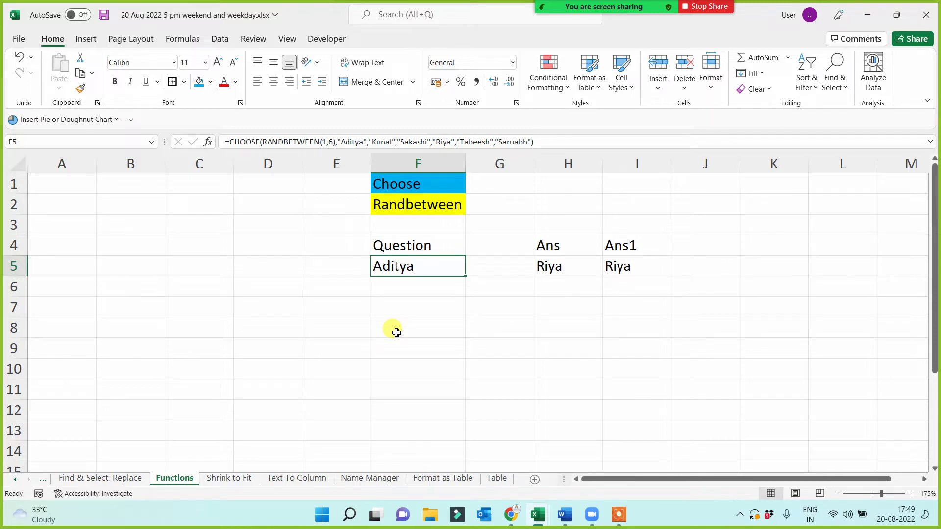
{"action": "left_click", "coordinate": [413, 244]}
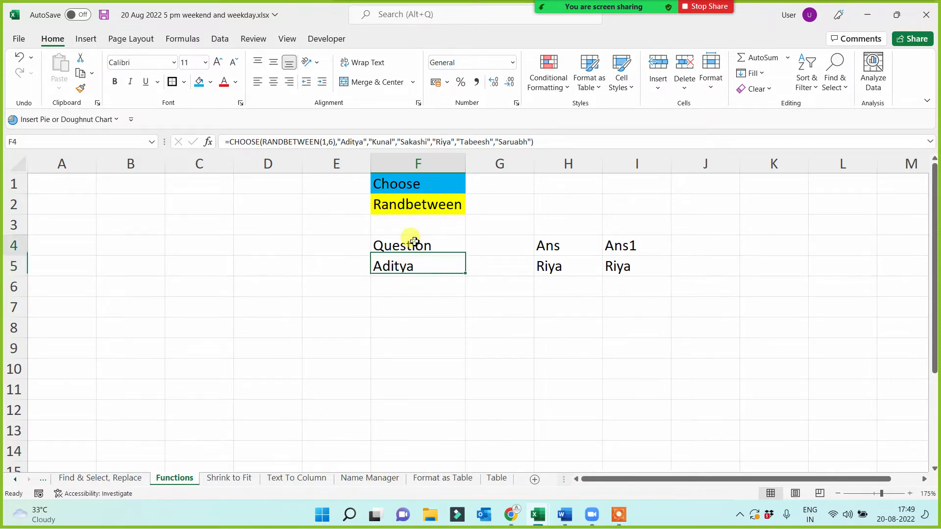
{"action": "left_click", "coordinate": [319, 344]}
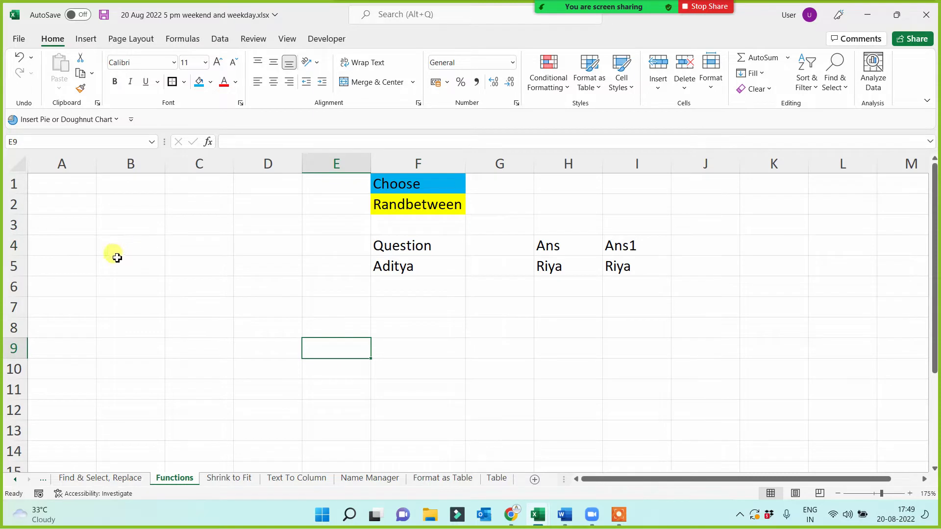
{"action": "left_click_drag", "start_coordinate": [65, 183], "coordinate": [54, 278]}
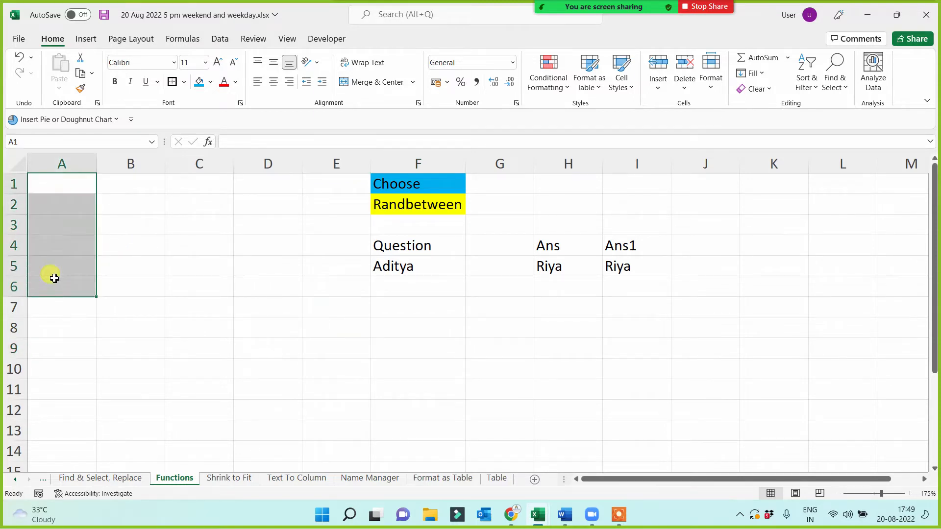
{"action": "left_click", "coordinate": [553, 271]}
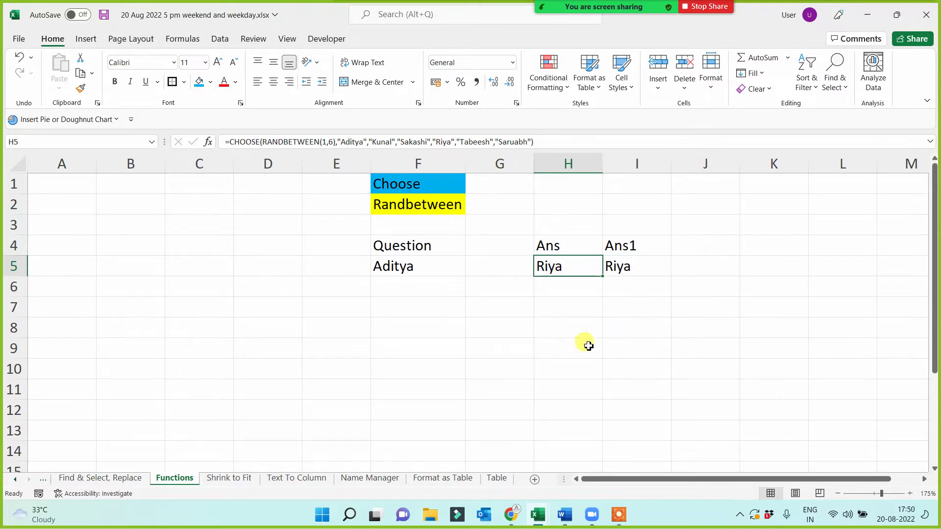
{"action": "left_click", "coordinate": [541, 344]}
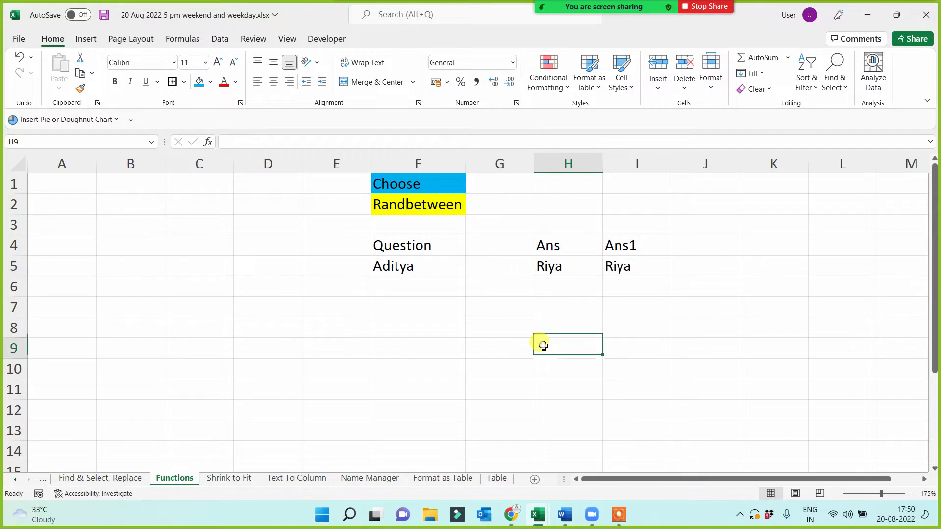
{"action": "left_click", "coordinate": [58, 183]}
- Enter 'first 5', 'pi' and 'now' in A1:A3
{"action": "type", "text": "first 5"}
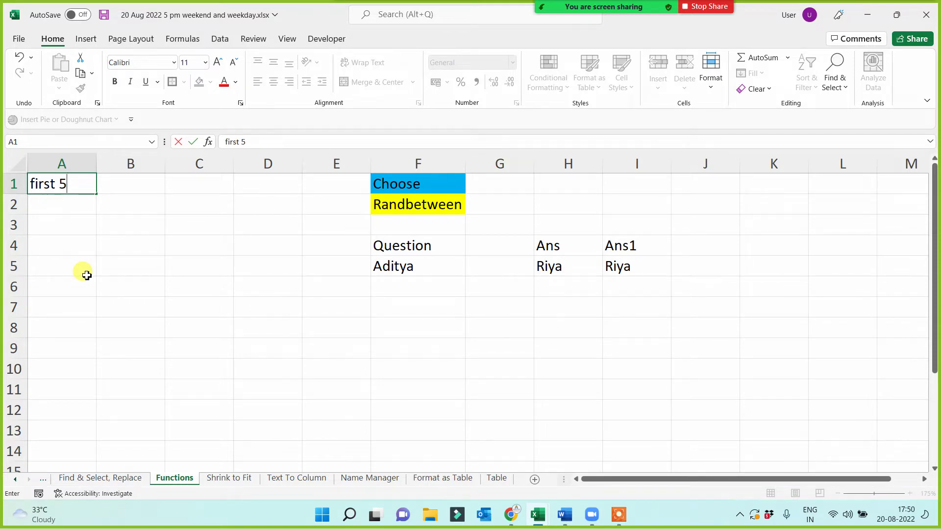
{"action": "key", "text": "Return"}
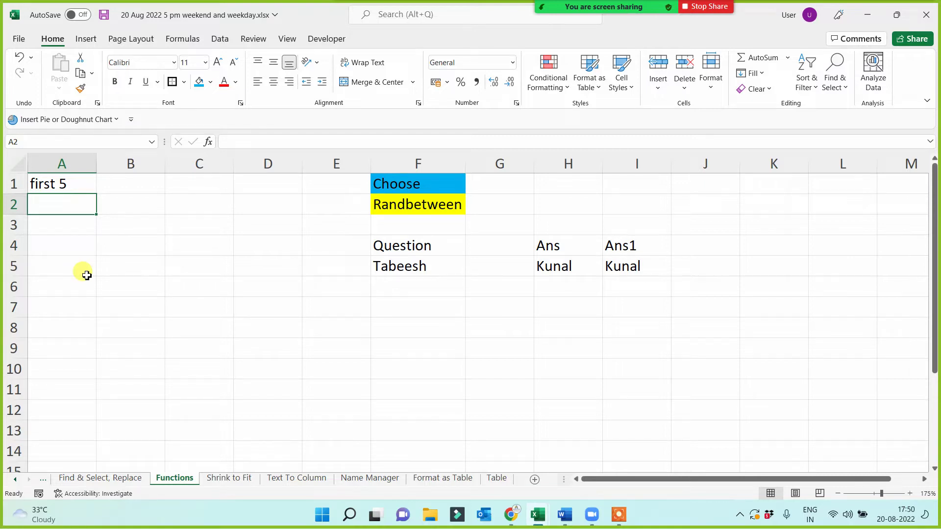
{"action": "type", "text": "pi"}
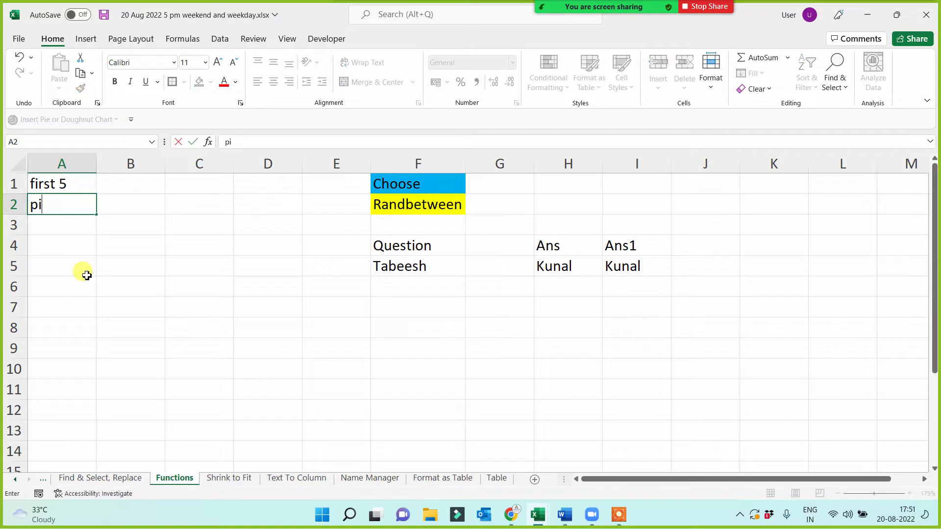
{"action": "key", "text": "Return"}
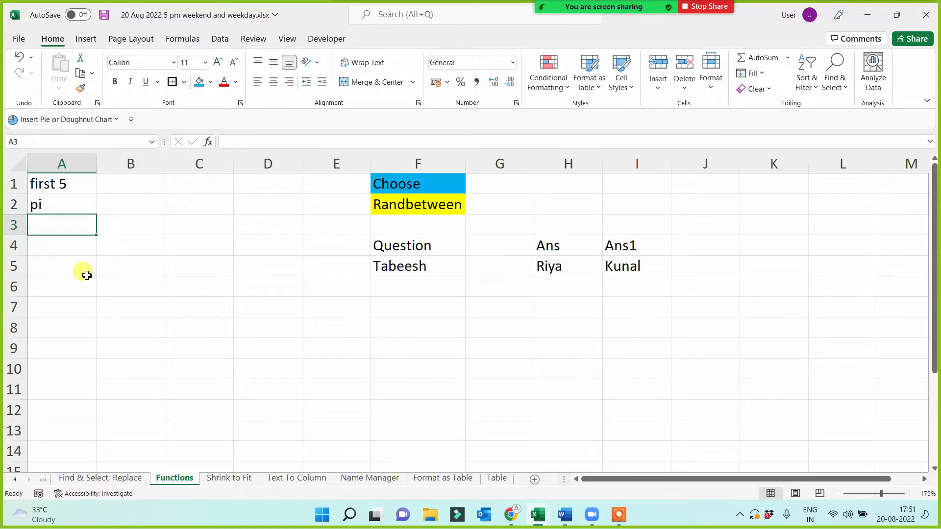
{"action": "type", "text": "now"}
{"action": "key", "text": "Return"}
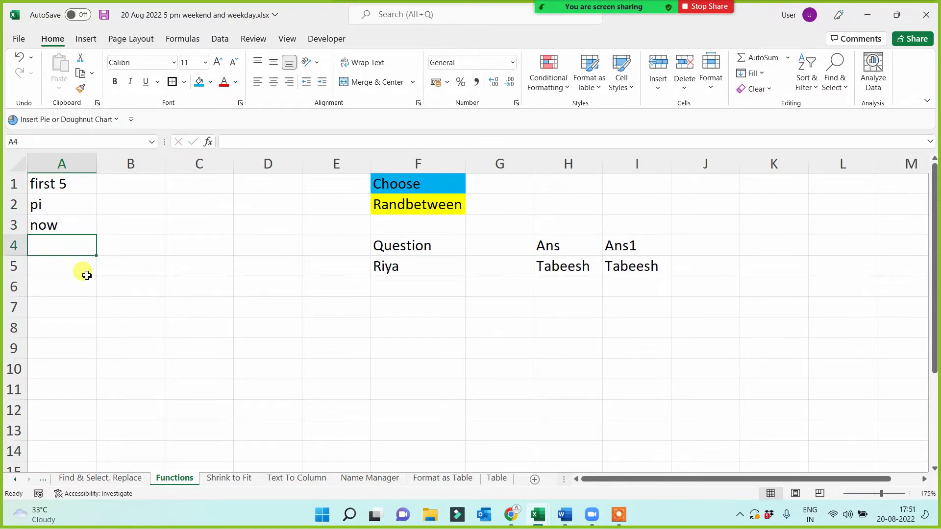
- Enter 'dataif - W', 'upper', 'Lower' and 'Proper' in A4:A7
{"action": "type", "text": "dataif"}
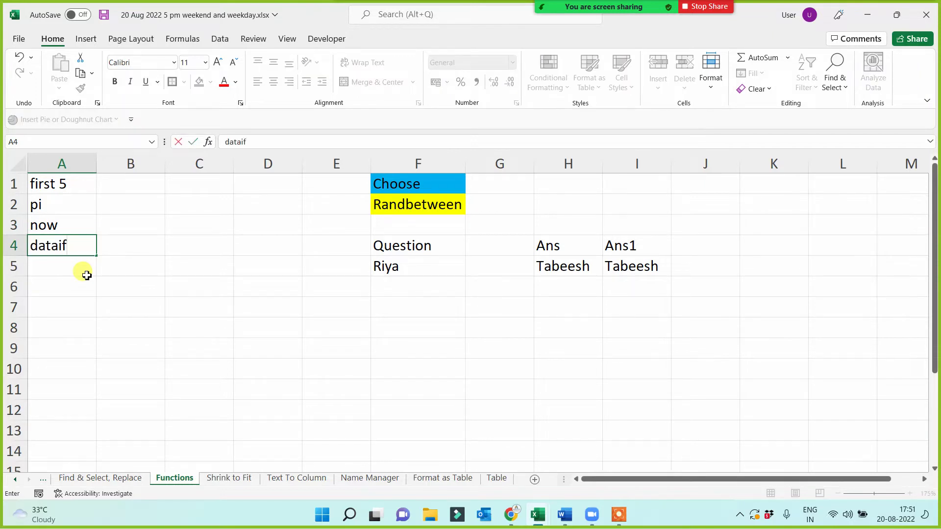
{"action": "type", "text": " - f"}
{"action": "key", "text": "BackSpace"}
{"action": "type", "text": "W"}
{"action": "key", "text": "Return"}
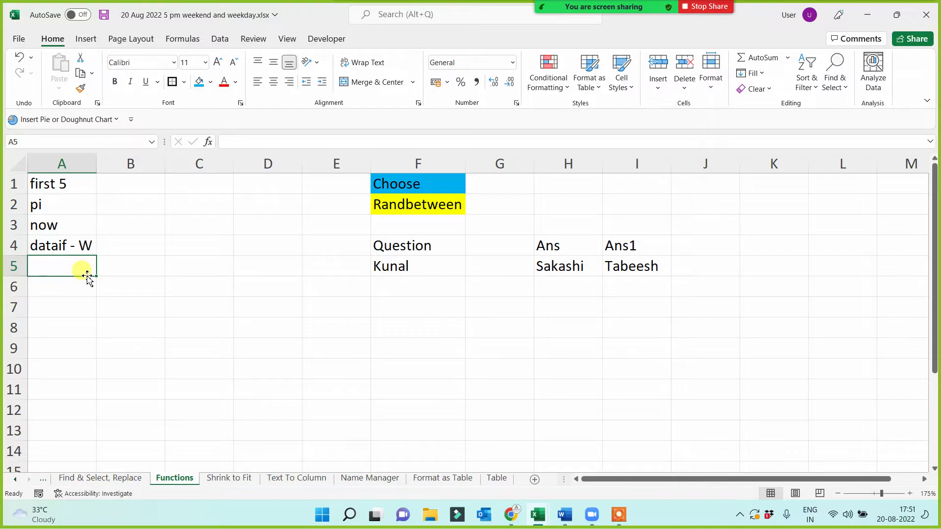
{"action": "type", "text": "upper"}
{"action": "key", "text": "Return"}
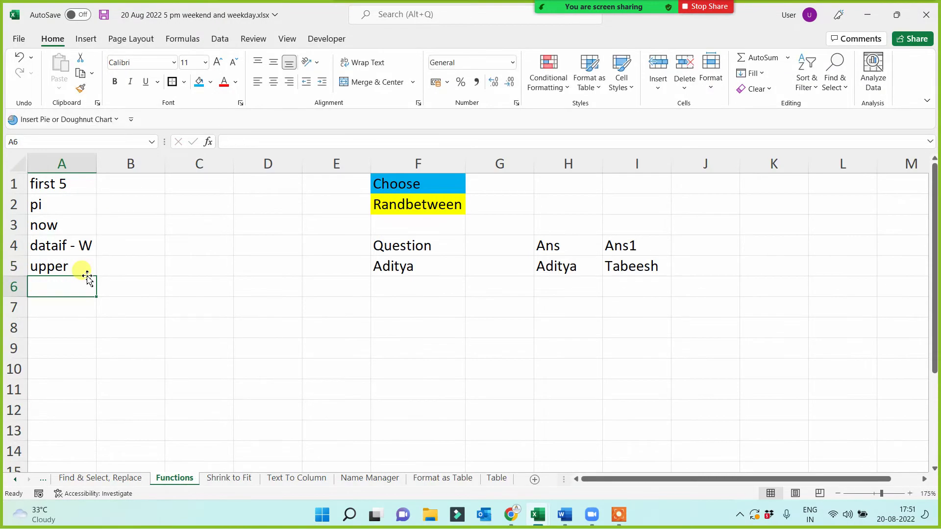
{"action": "type", "text": "Lower"}
{"action": "key", "text": "Return"}
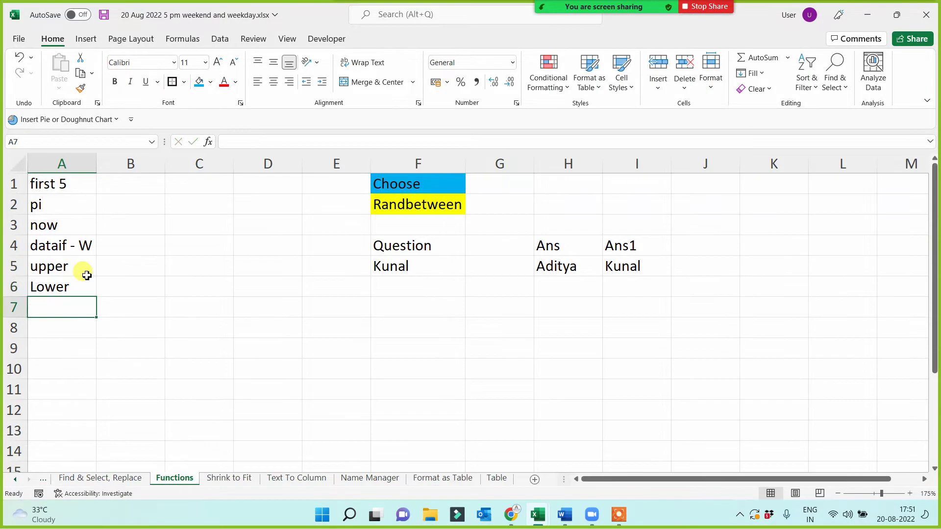
{"action": "type", "text": "Proper"}
{"action": "key", "text": "Return"}
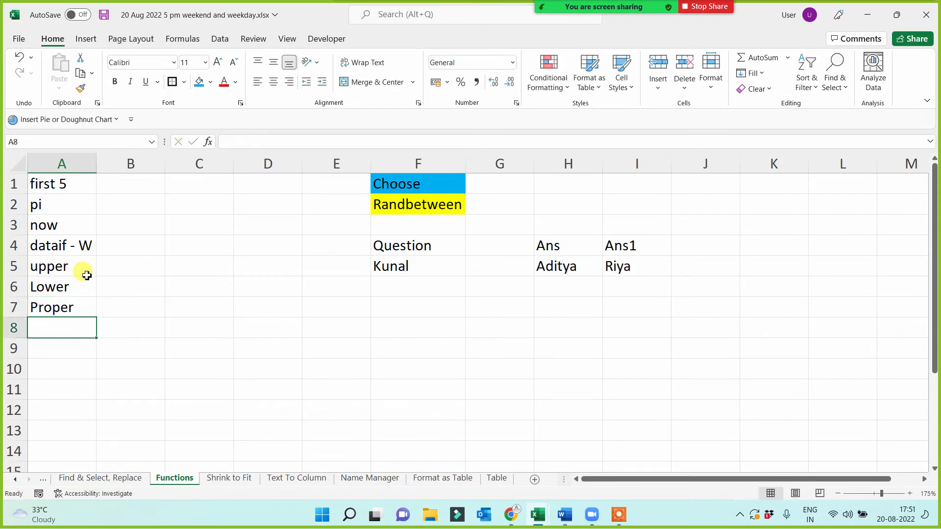
- Replace the A4 entry with 'Datedif'
{"action": "left_click", "coordinate": [60, 246]}
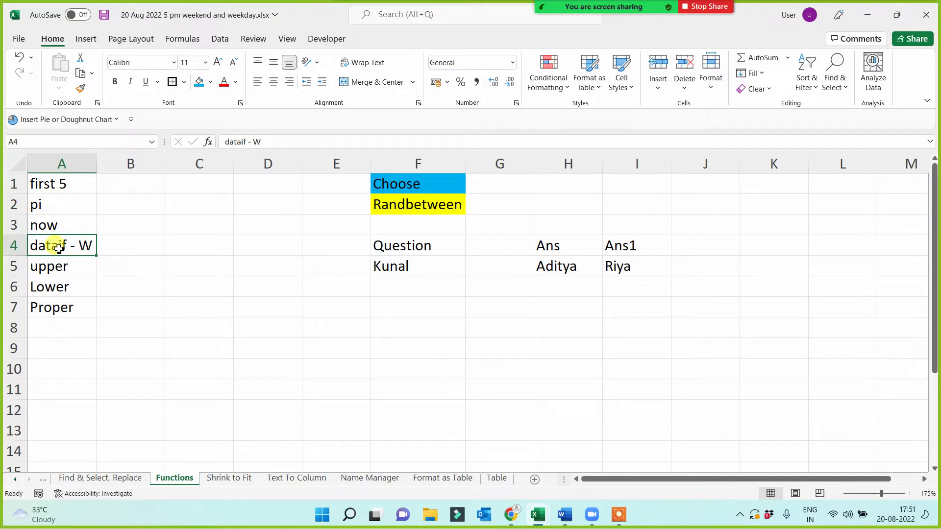
{"action": "type", "text": "Datedif"}
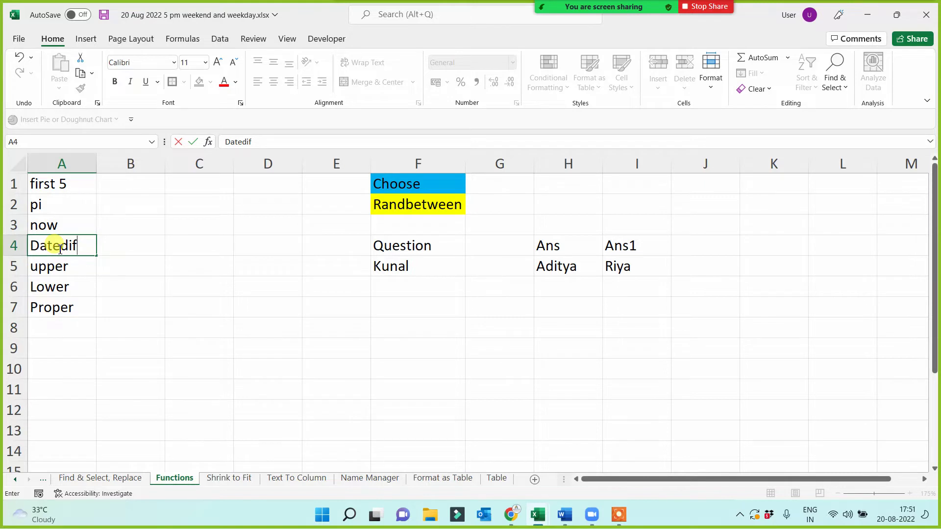
{"action": "left_click", "coordinate": [54, 189]}
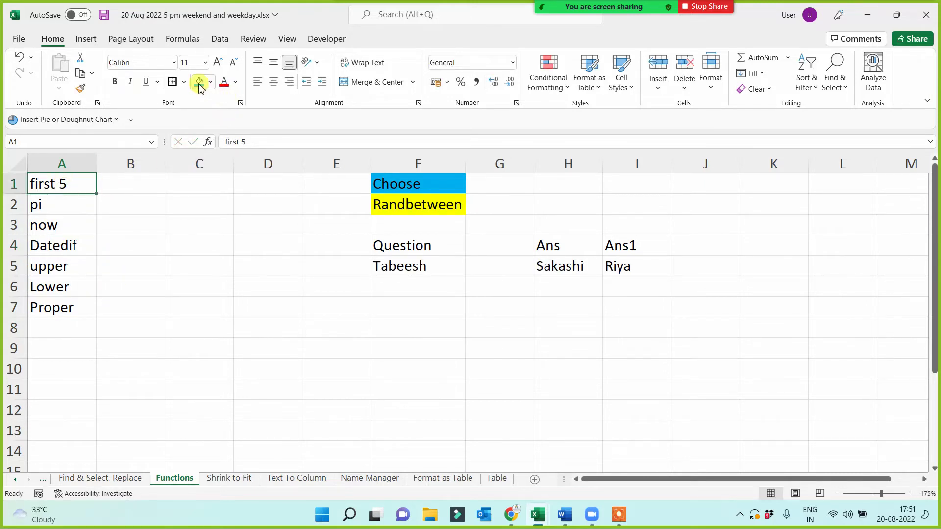
- Give the 'first 5' heading in A1 a yellow fill, then select A2:A8
{"action": "left_click", "coordinate": [198, 81]}
{"action": "left_click", "coordinate": [211, 82]}
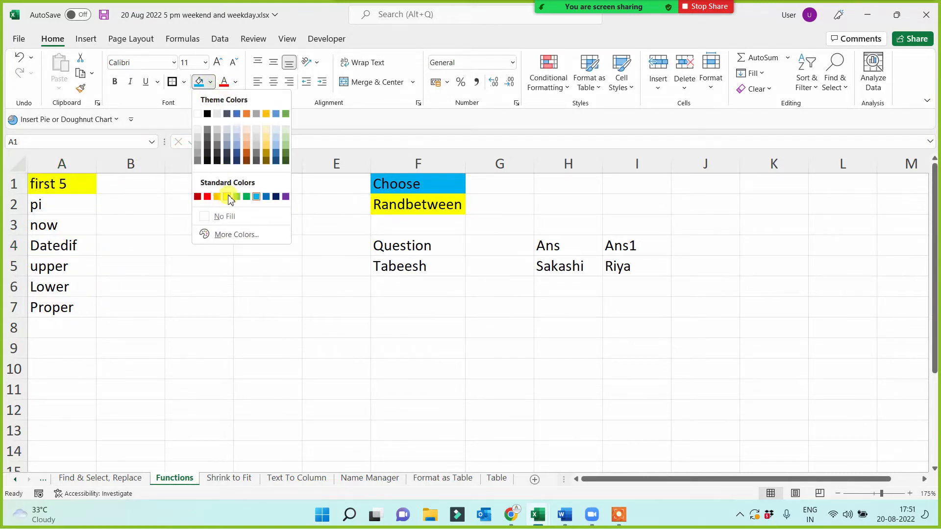
{"action": "left_click", "coordinate": [227, 196]}
{"action": "left_click", "coordinate": [200, 329]}
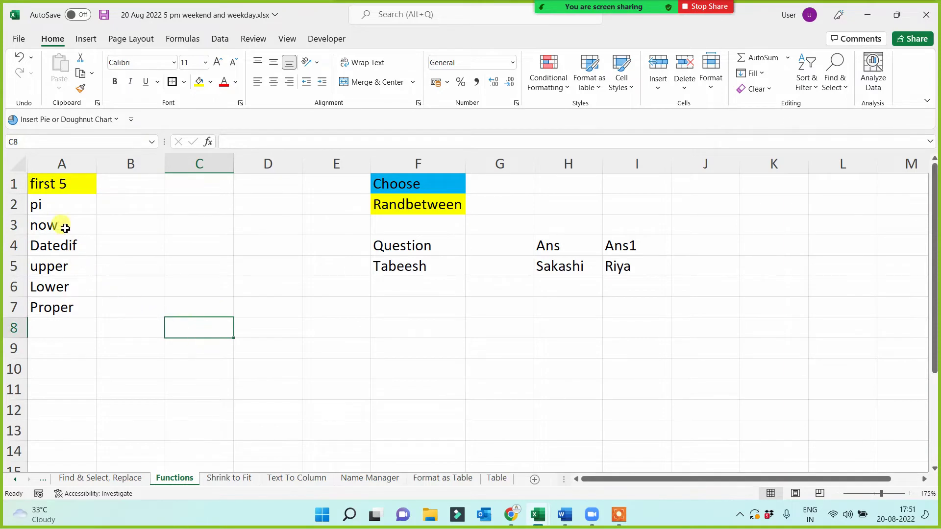
{"action": "left_click_drag", "start_coordinate": [49, 204], "coordinate": [56, 308]}
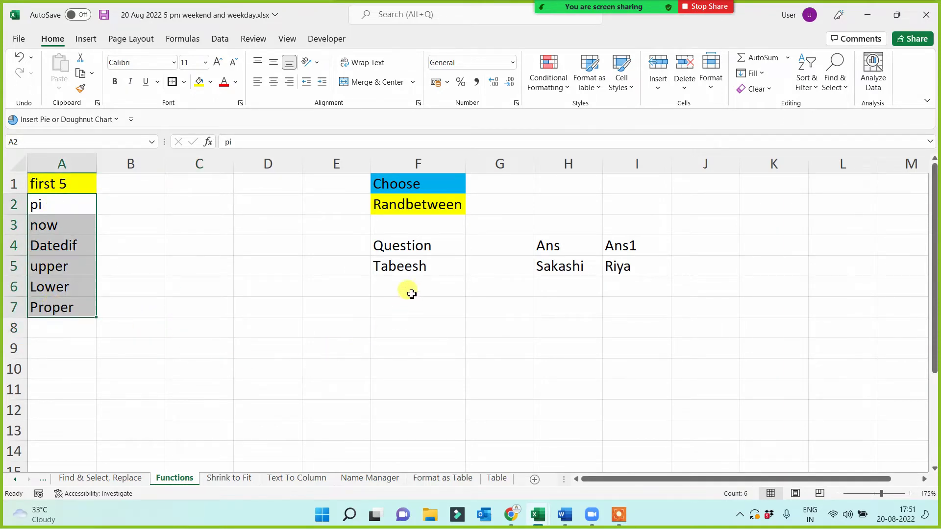
{"action": "left_click_drag", "start_coordinate": [44, 202], "coordinate": [53, 316]}
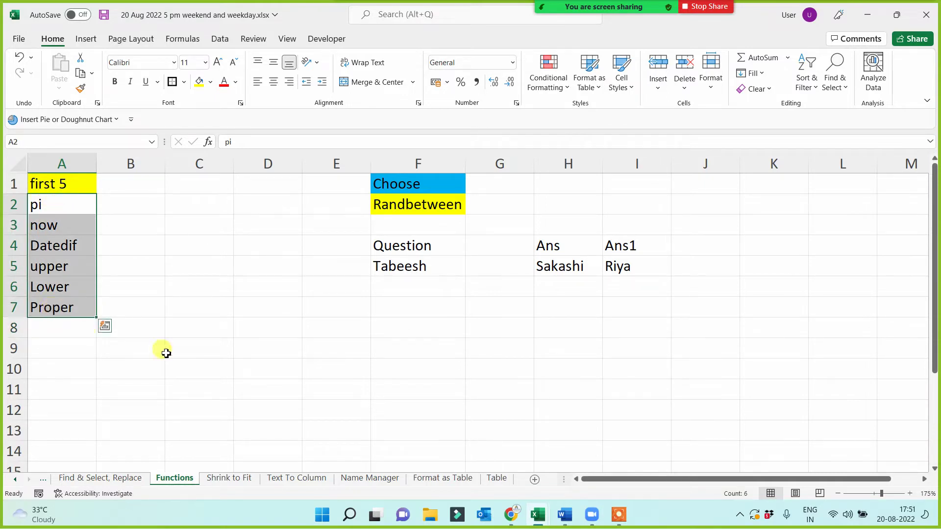
{"action": "left_click", "coordinate": [189, 343]}
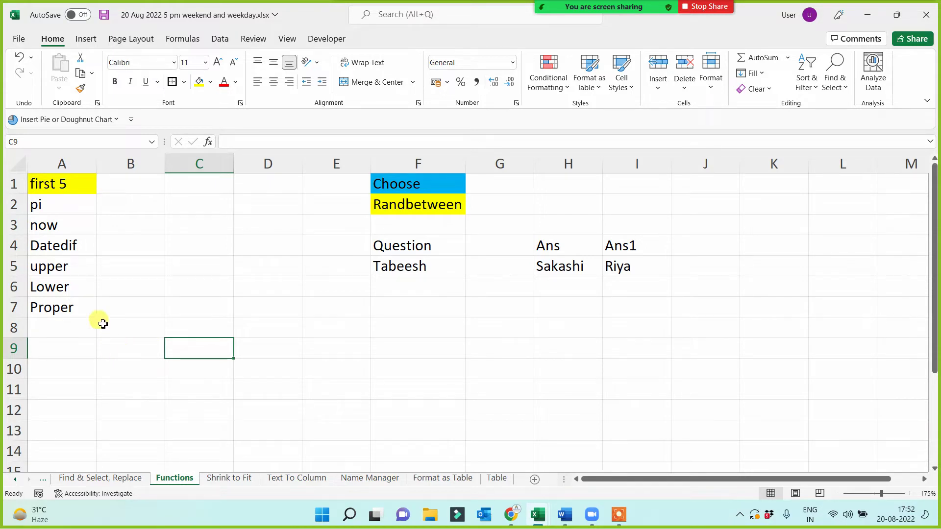
{"action": "left_click", "coordinate": [69, 246]}
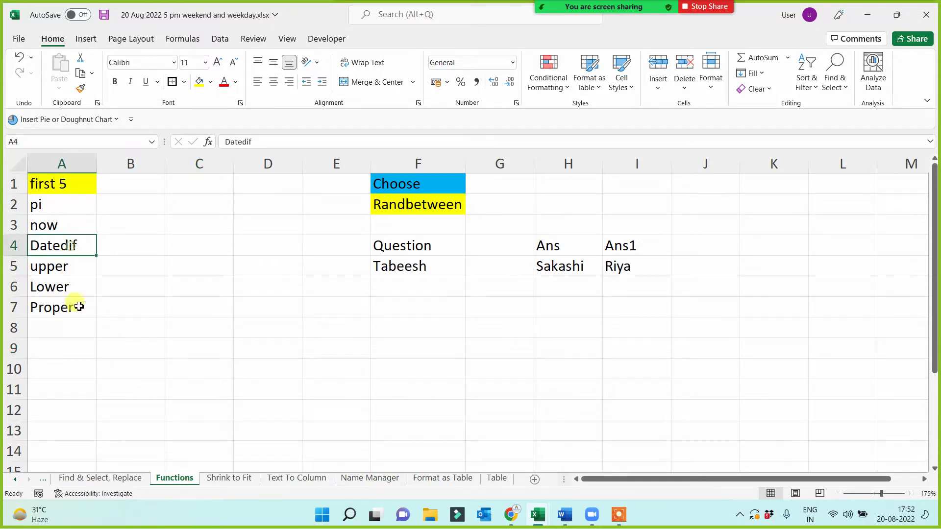
{"action": "left_click", "coordinate": [74, 269]}
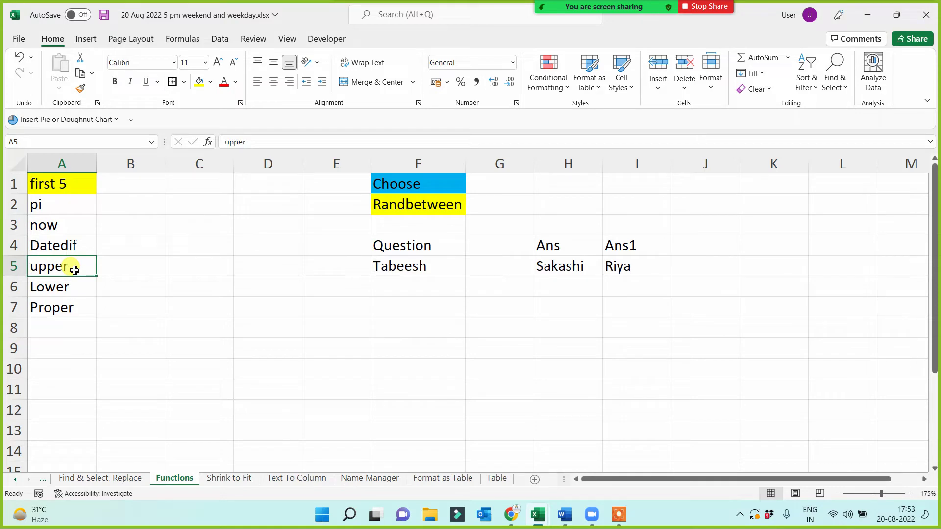
{"action": "left_click", "coordinate": [62, 332]}
{"action": "left_click", "coordinate": [55, 350]}
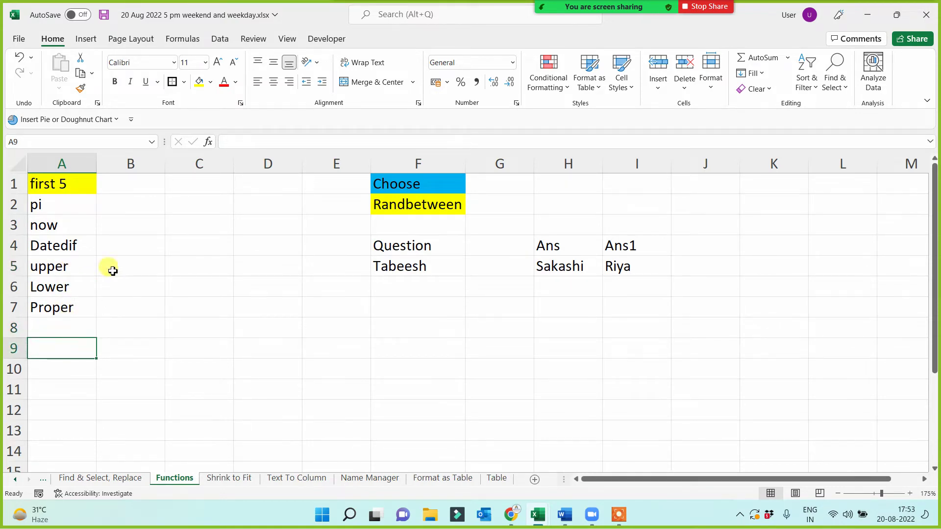
{"action": "left_click", "coordinate": [131, 181]}
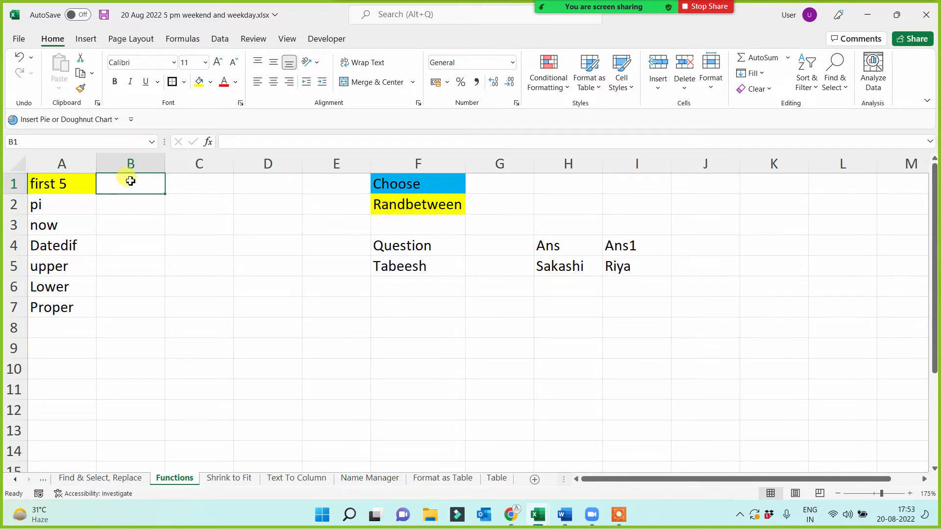
- Enter the heading '6 to 10' in B1, then 'counta' and 'countblank' below it
{"action": "type", "text": "6 to 10"}
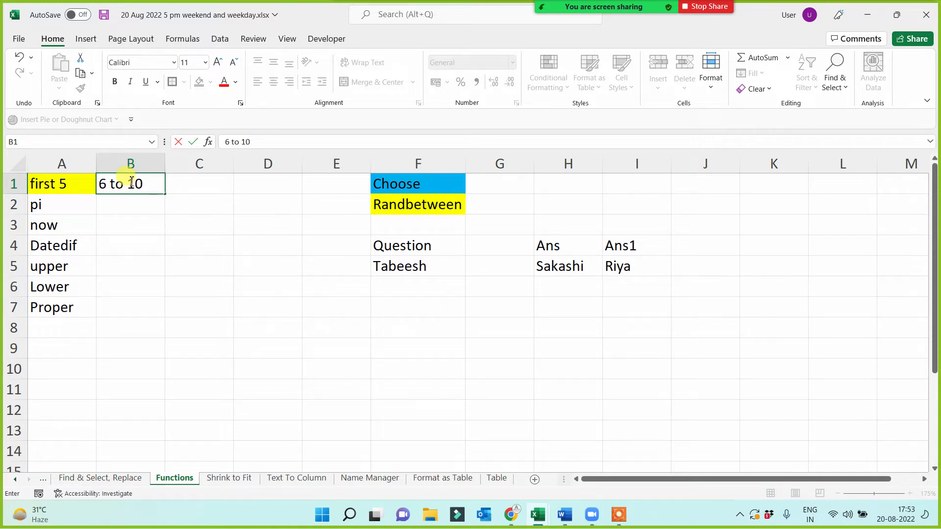
{"action": "key", "text": "Return"}
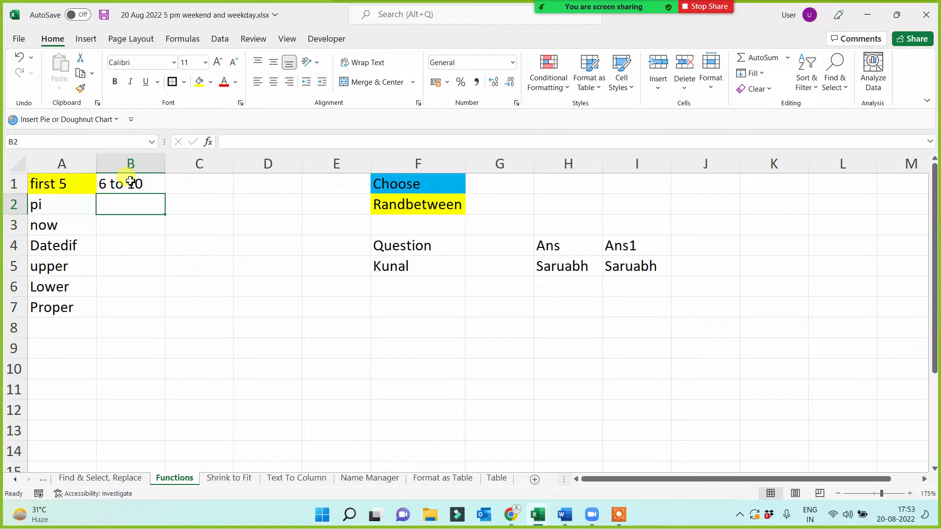
{"action": "type", "text": "counta"}
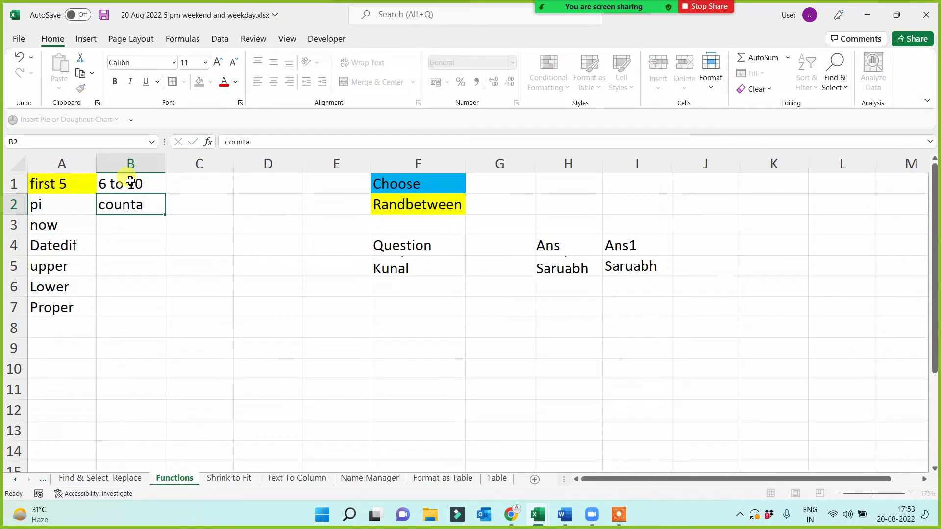
{"action": "key", "text": "Return"}
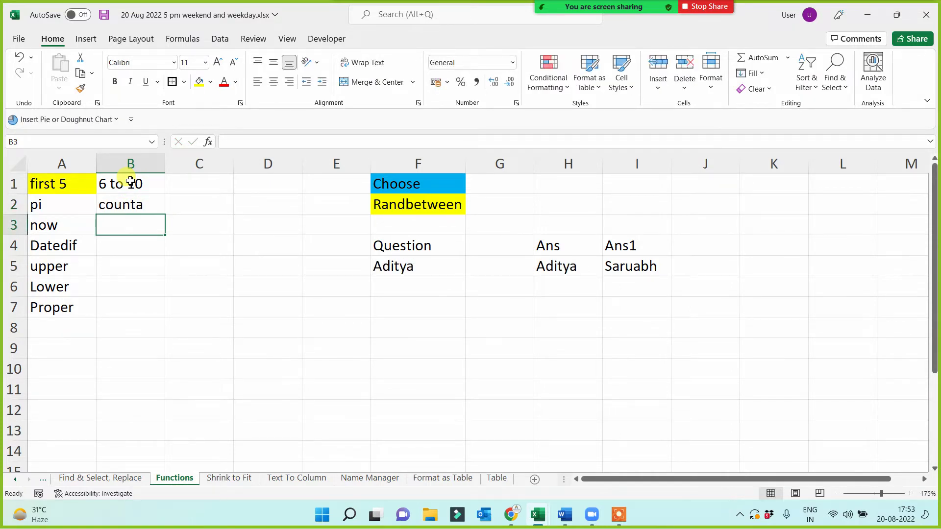
{"action": "type", "text": "countblank"}
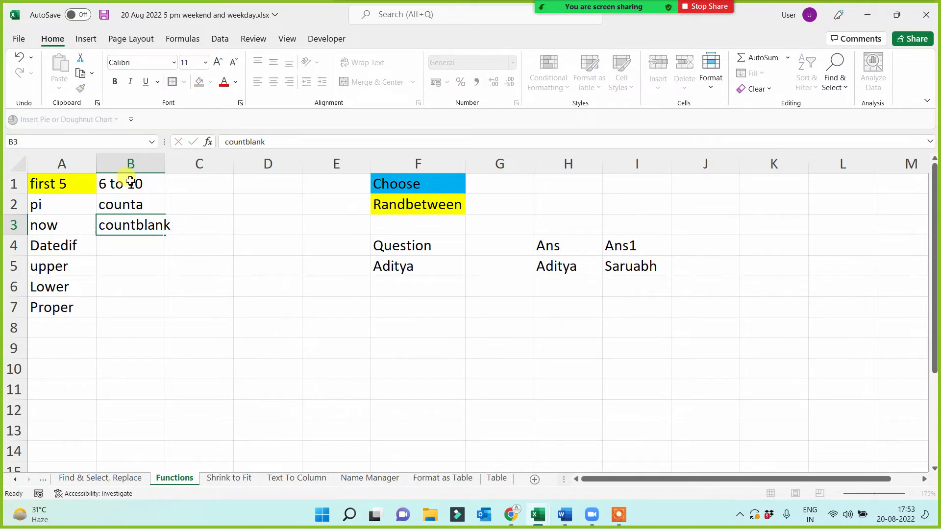
{"action": "key", "text": "Return"}
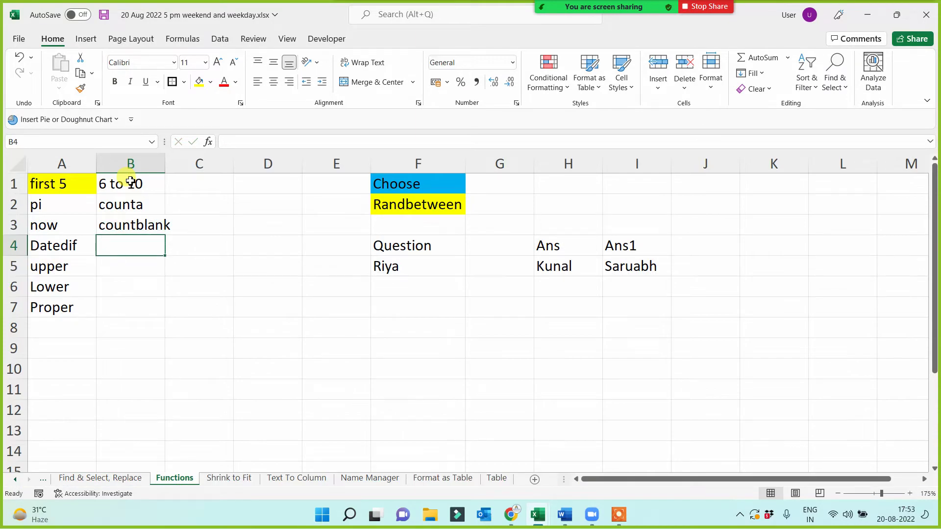
- Add 'networkdays.intl', 'days' and 'Count' in B4:B6, then return to B5
{"action": "type", "text": "network"}
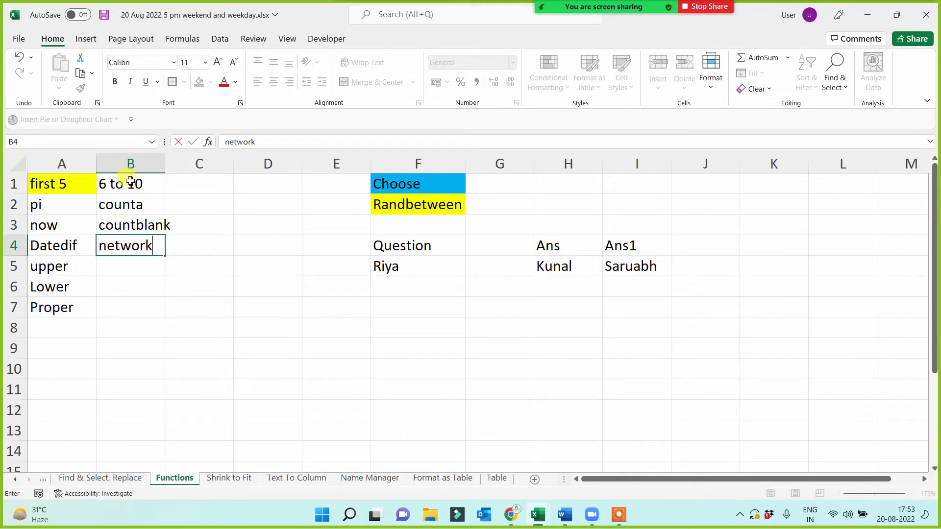
{"action": "type", "text": "days.intl"}
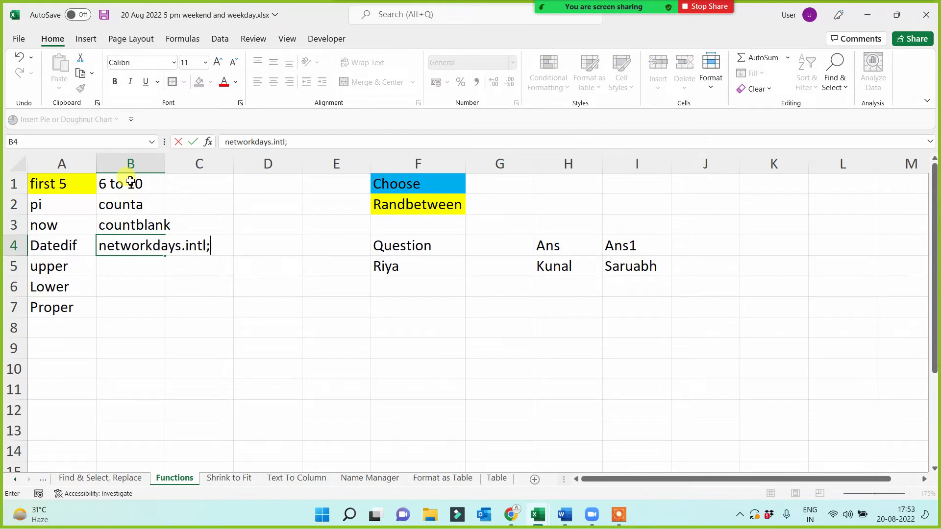
{"action": "key", "text": "Return"}
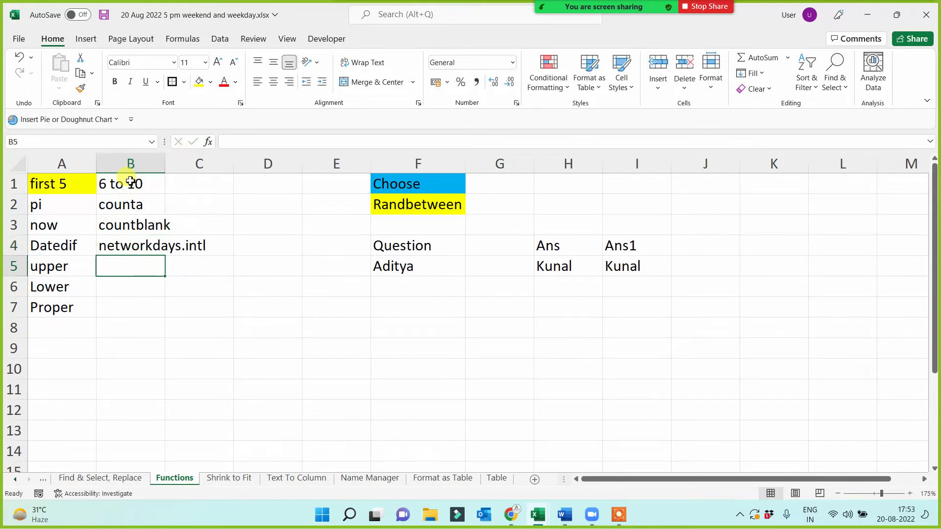
{"action": "type", "text": "days"}
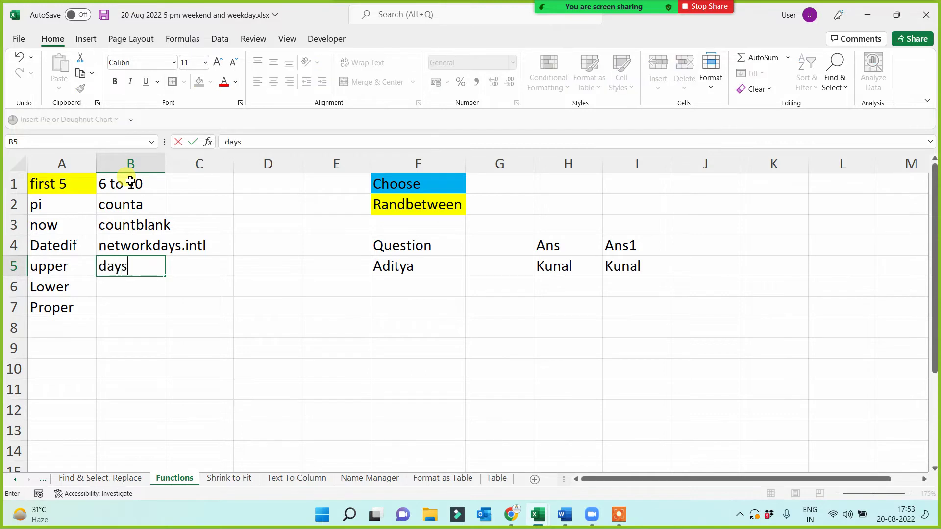
{"action": "key", "text": "Return"}
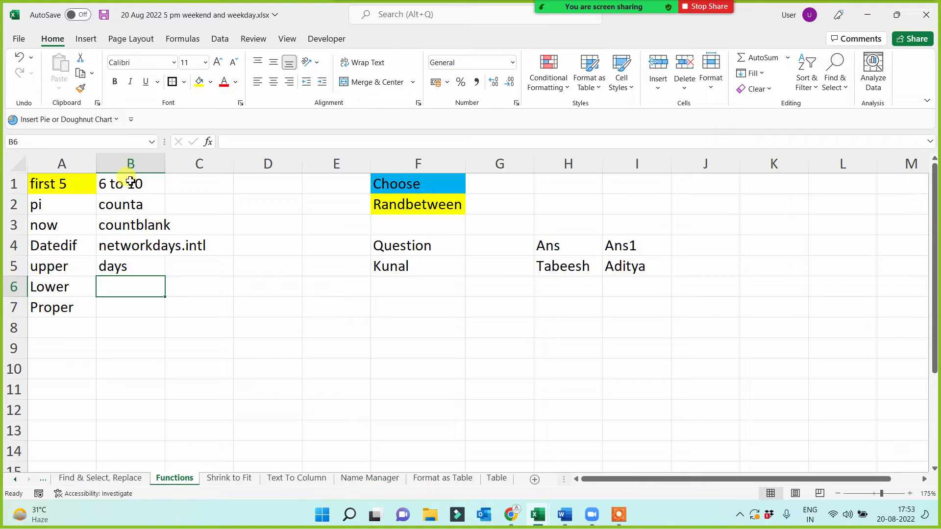
{"action": "type", "text": "Con"}
{"action": "key", "text": "BackSpace"}
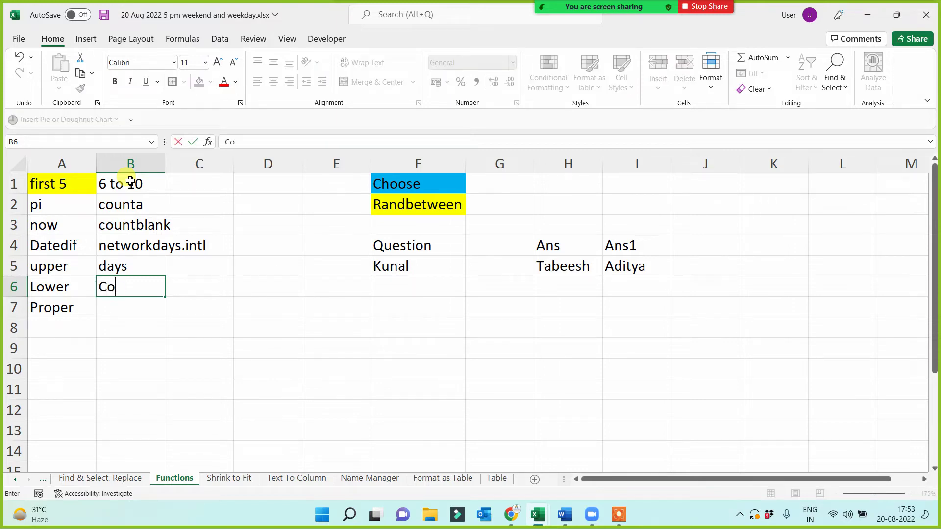
{"action": "type", "text": "unt"}
{"action": "key", "text": "Return"}
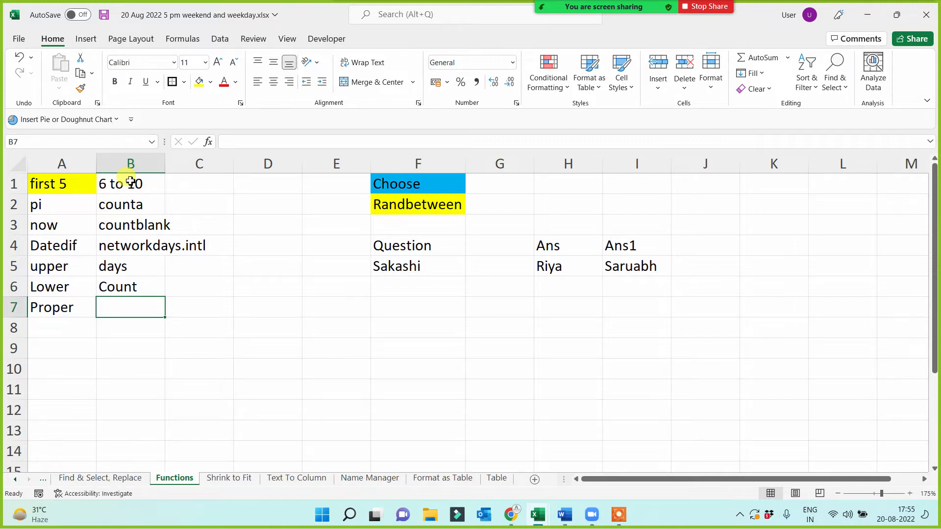
{"action": "key", "text": "Up"}
{"action": "key", "text": "Up"}
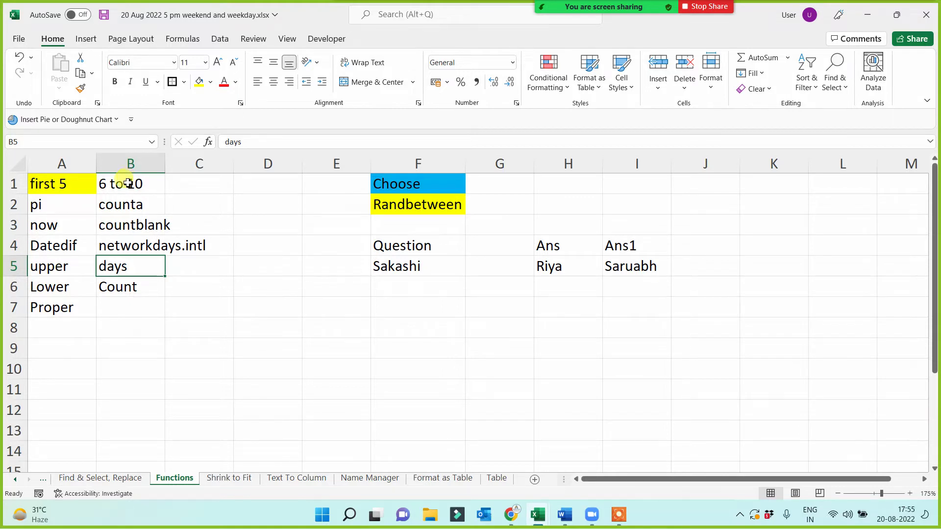
- Apply a yellow fill to the 'days' cell B5, then select C1
{"action": "left_click", "coordinate": [199, 82]}
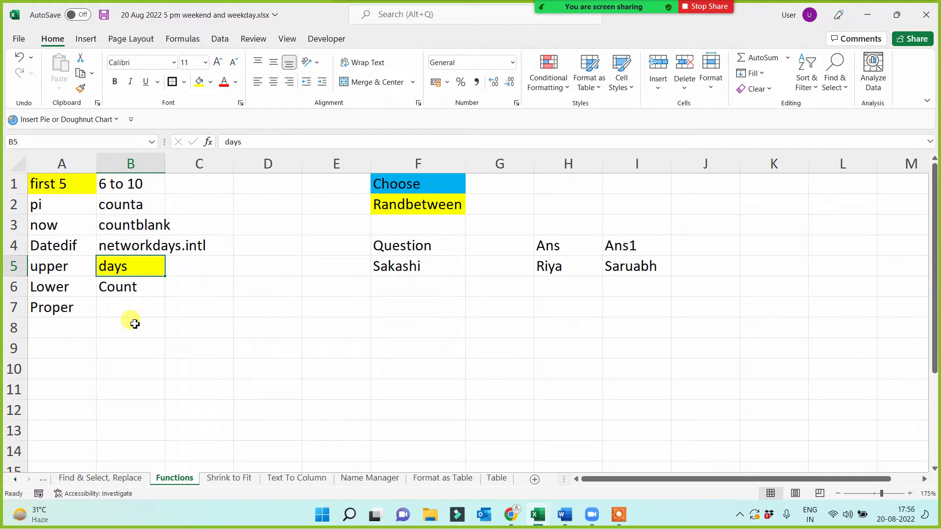
{"action": "left_click", "coordinate": [148, 288]}
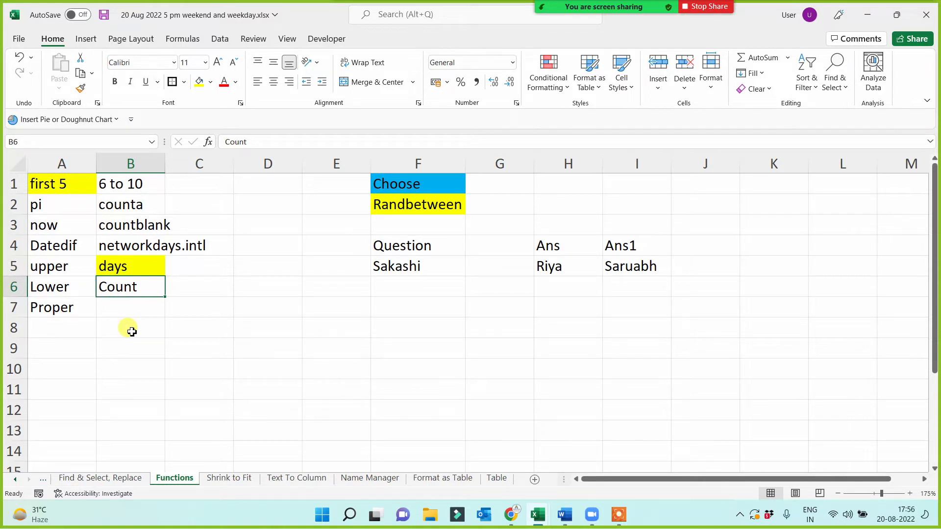
{"action": "left_click", "coordinate": [193, 187]}
- Enter the heading '11 to 15' in C1, widen column C and auto-fit column B
{"action": "type", "text": "11 "}
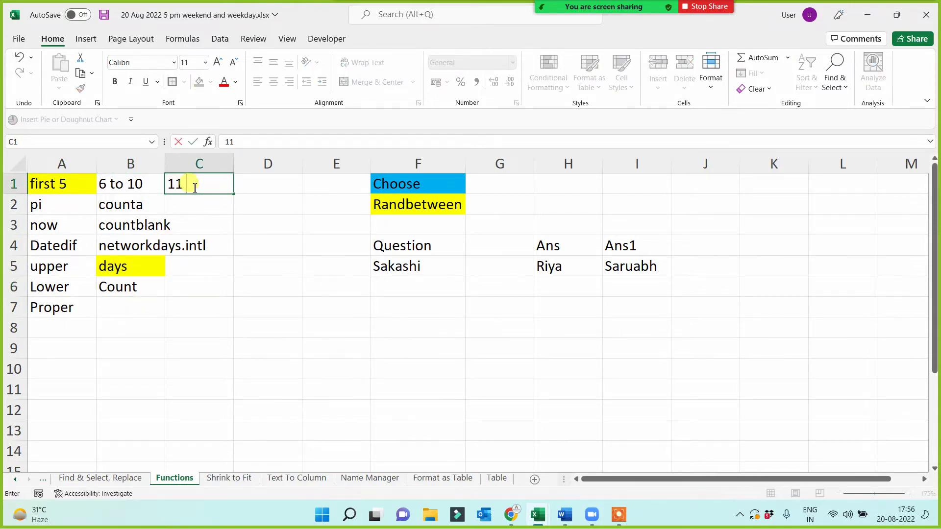
{"action": "type", "text": "to 15"}
{"action": "key", "text": "Return"}
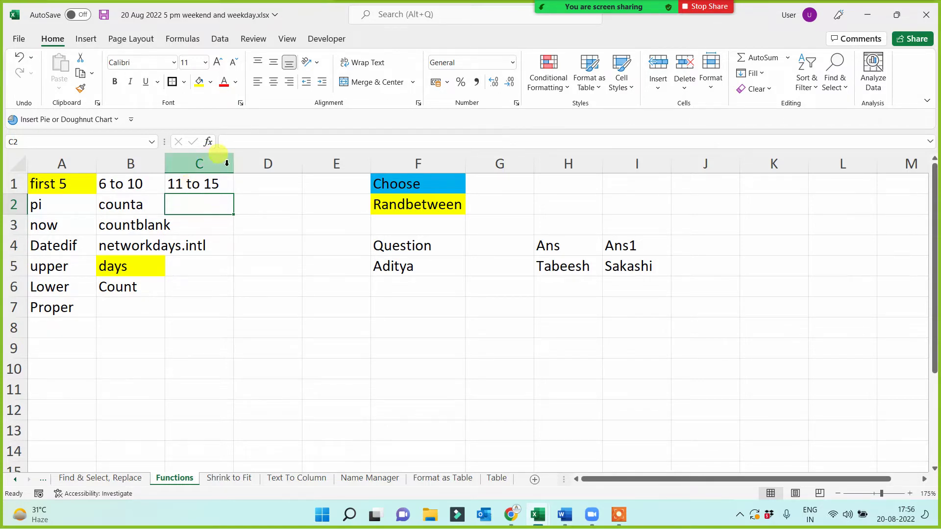
{"action": "left_click_drag", "start_coordinate": [234, 163], "coordinate": [263, 164]}
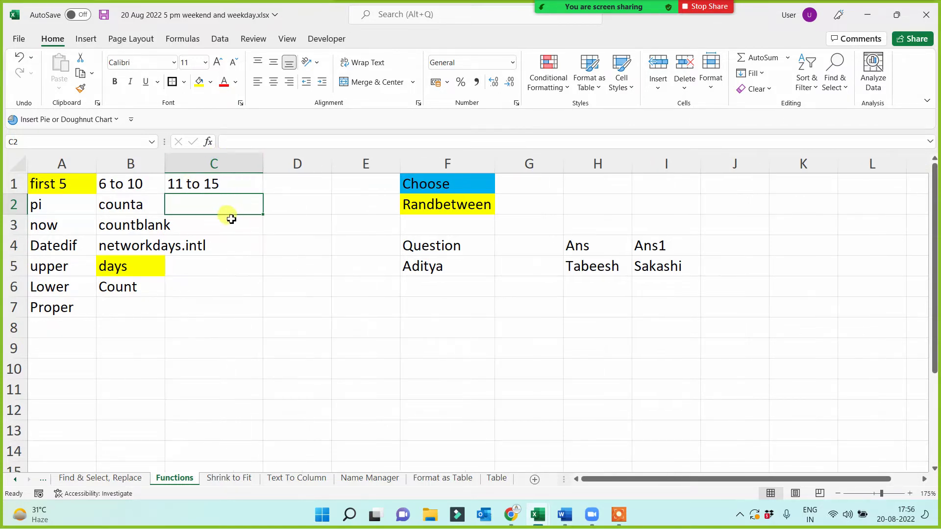
{"action": "double_click", "coordinate": [165, 163]}
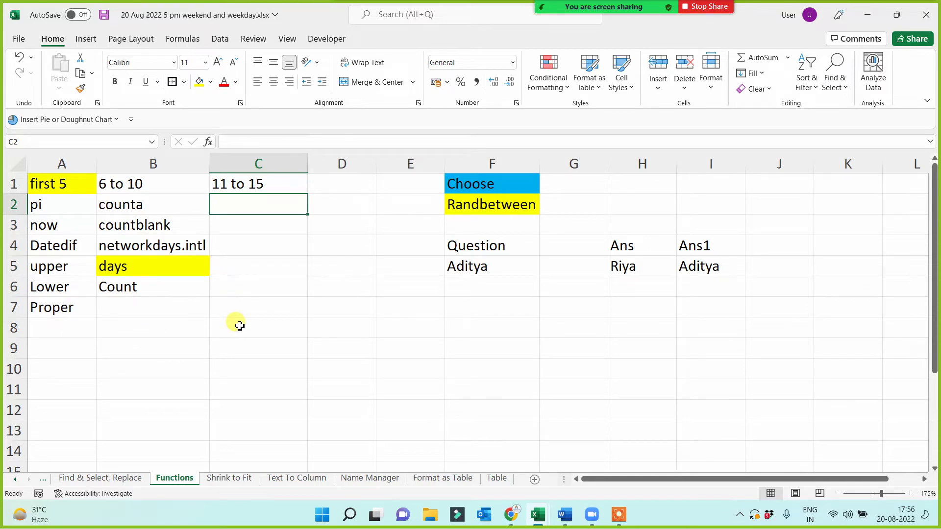
- List 'weeknum', 'weekday', 'workday', 'month' and 'year' in C2:C6
{"action": "type", "text": "weeknum"}
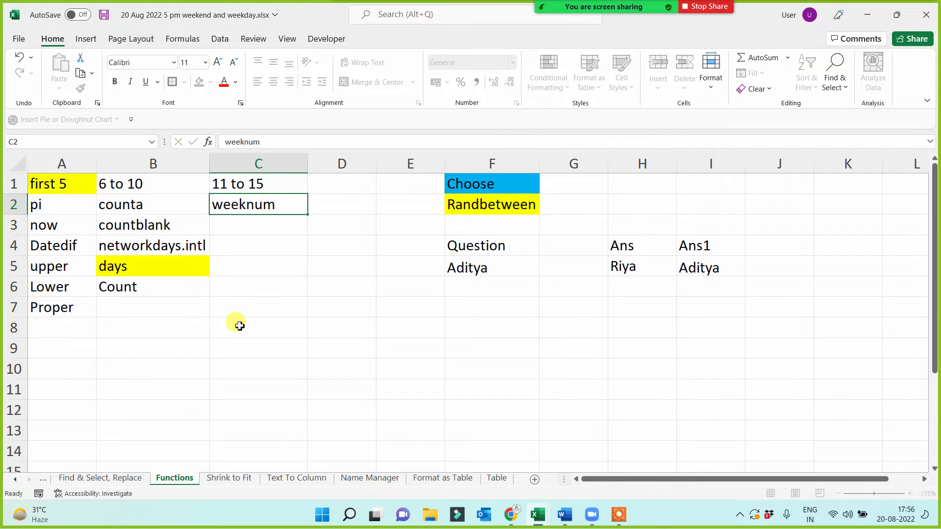
{"action": "key", "text": "Return"}
{"action": "type", "text": "weekday"}
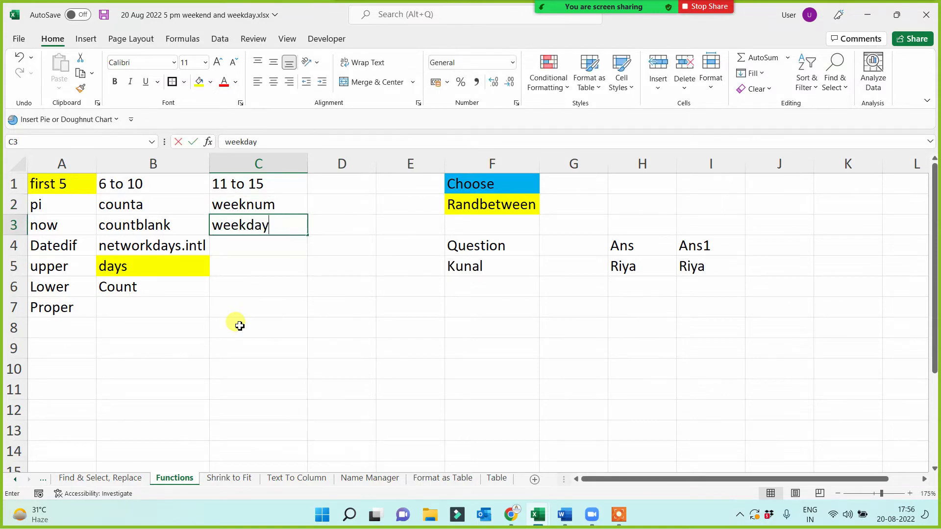
{"action": "key", "text": "Return"}
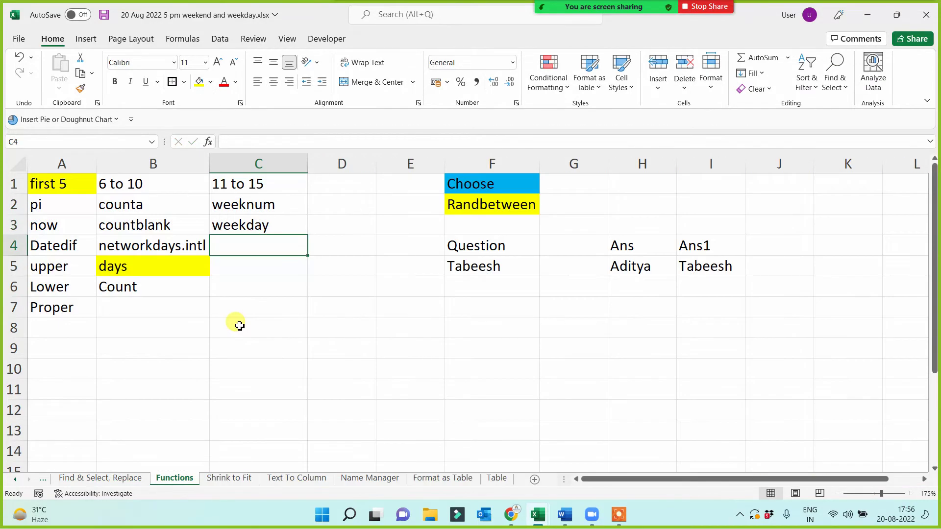
{"action": "type", "text": "workday"}
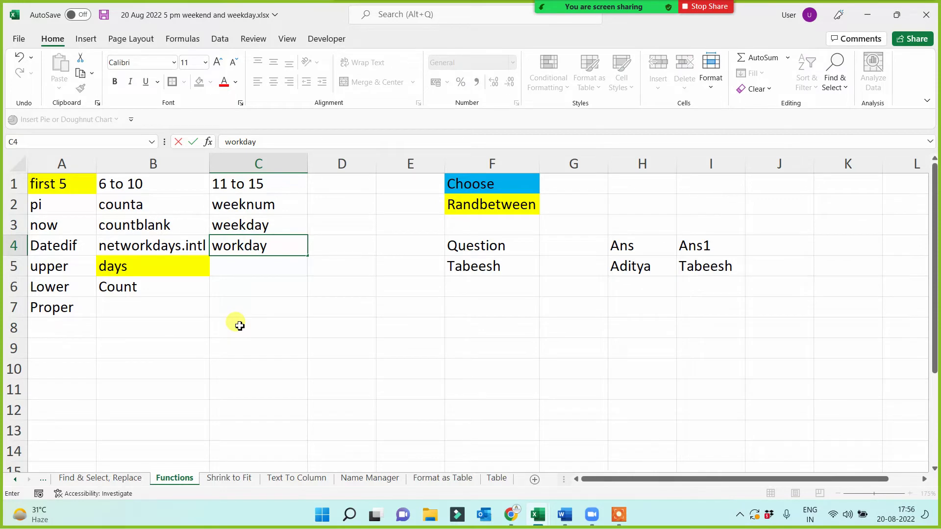
{"action": "key", "text": "Return"}
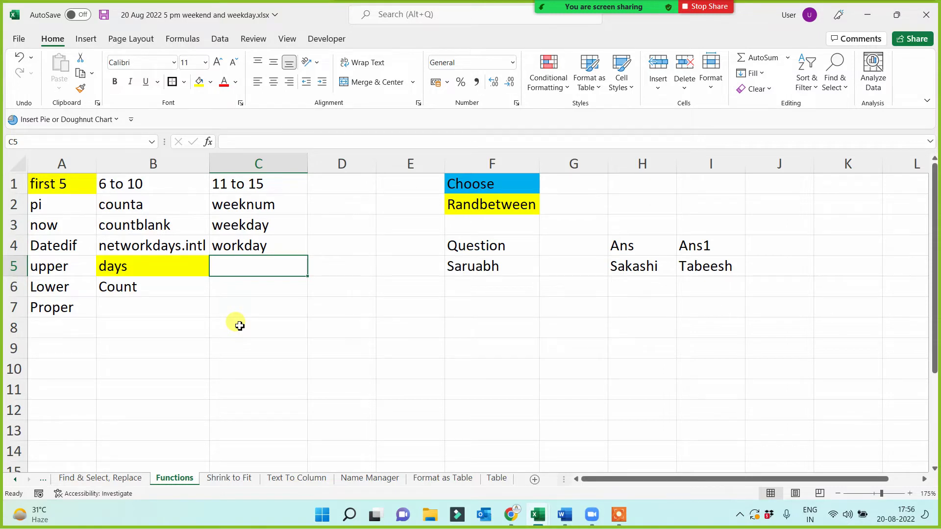
{"action": "key", "text": "Up"}
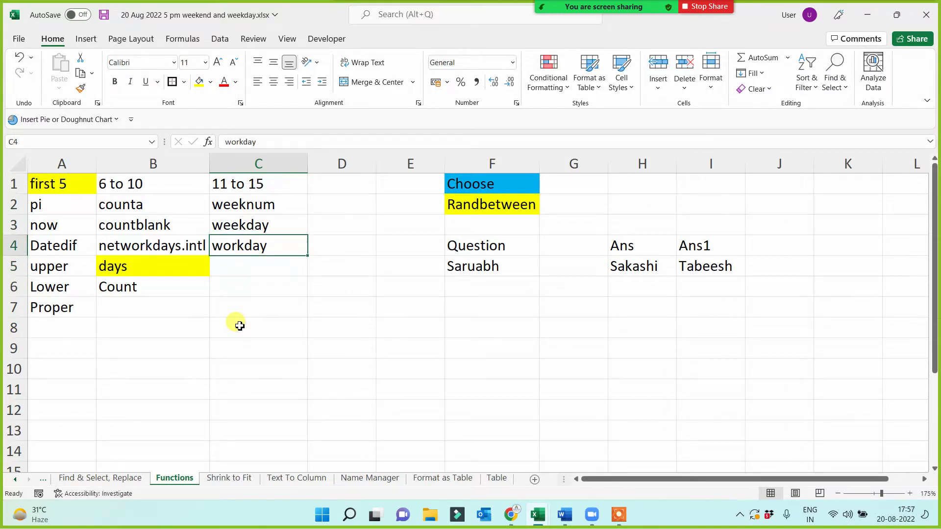
{"action": "key", "text": "Down"}
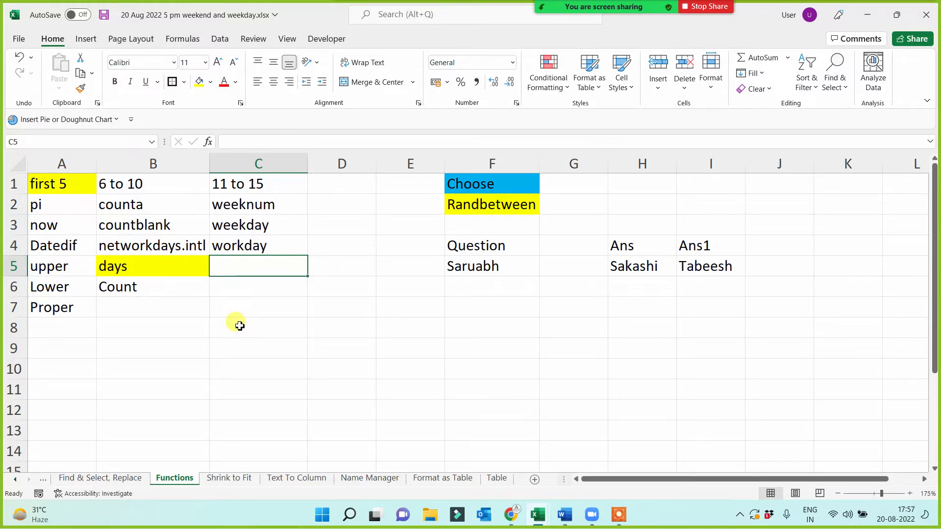
{"action": "type", "text": "month"}
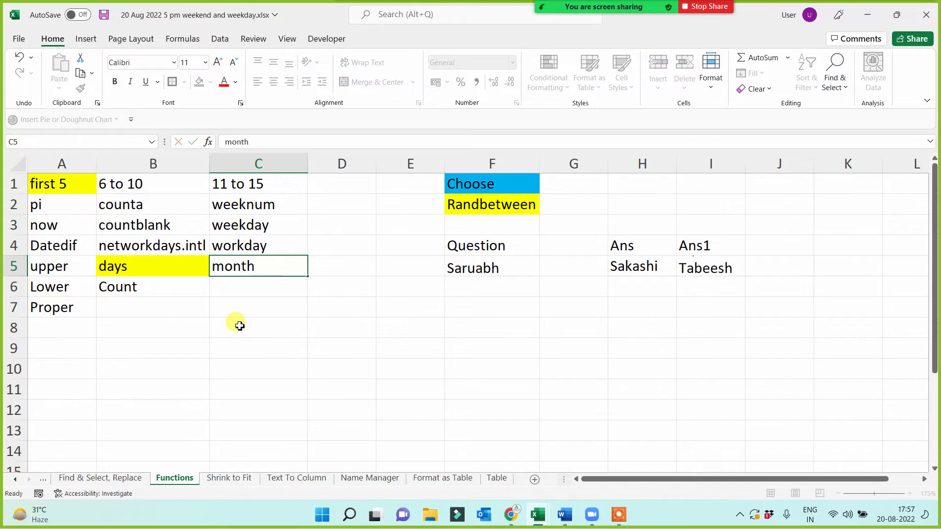
{"action": "key", "text": "Return"}
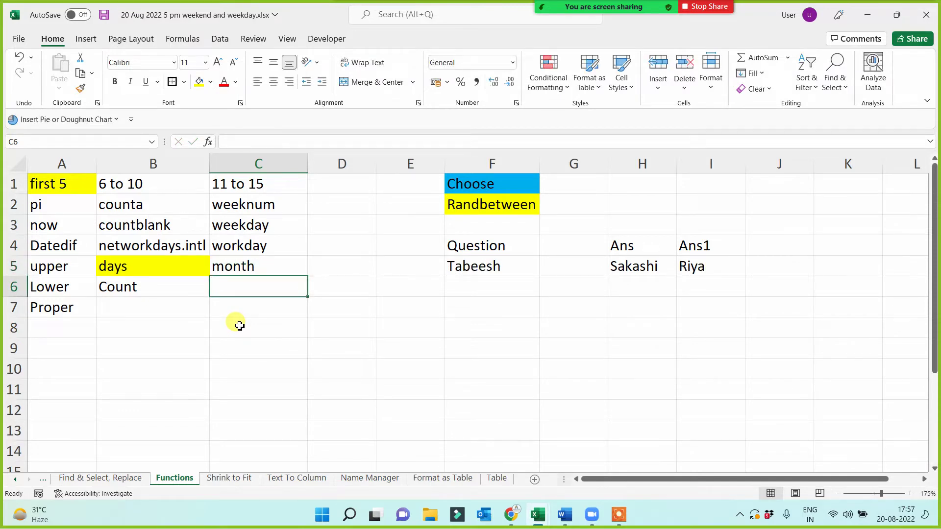
{"action": "type", "text": "year"}
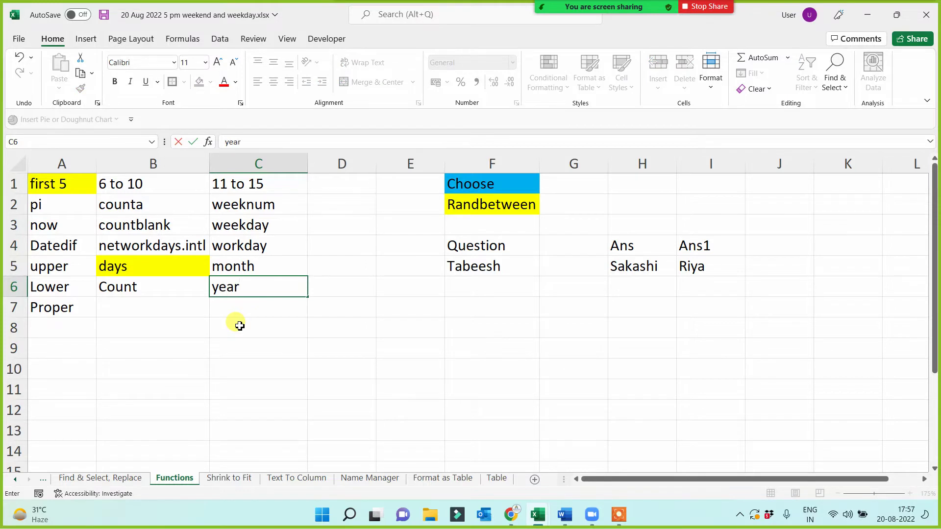
{"action": "key", "text": "Return"}
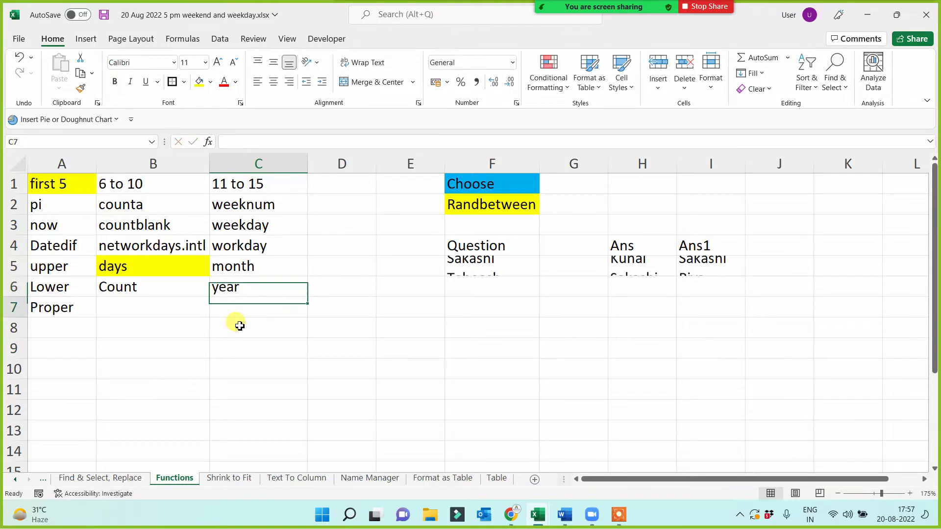
- Change the C4 entry from 'workday' to 'date', then select C2:C6
{"action": "left_click", "coordinate": [236, 246]}
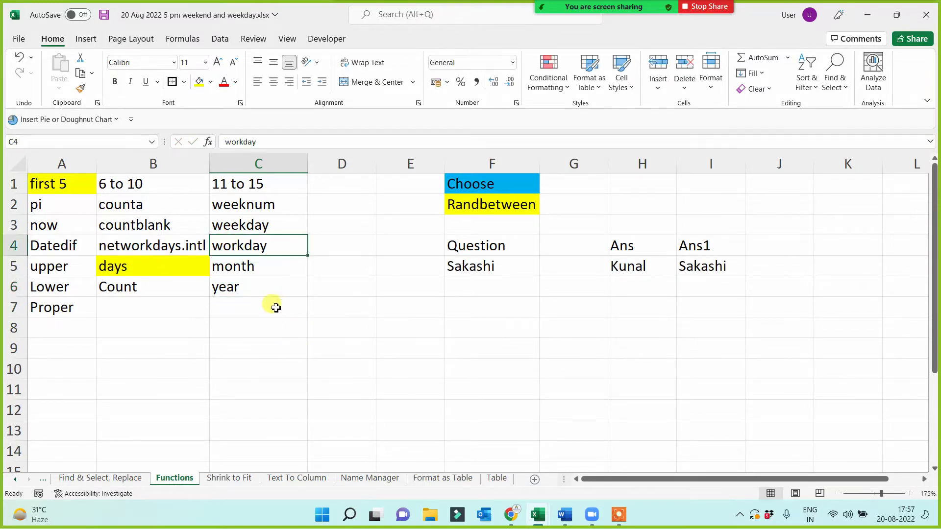
{"action": "double_click", "coordinate": [273, 246]}
{"action": "type", "text": "s"}
{"action": "left_click", "coordinate": [268, 336]}
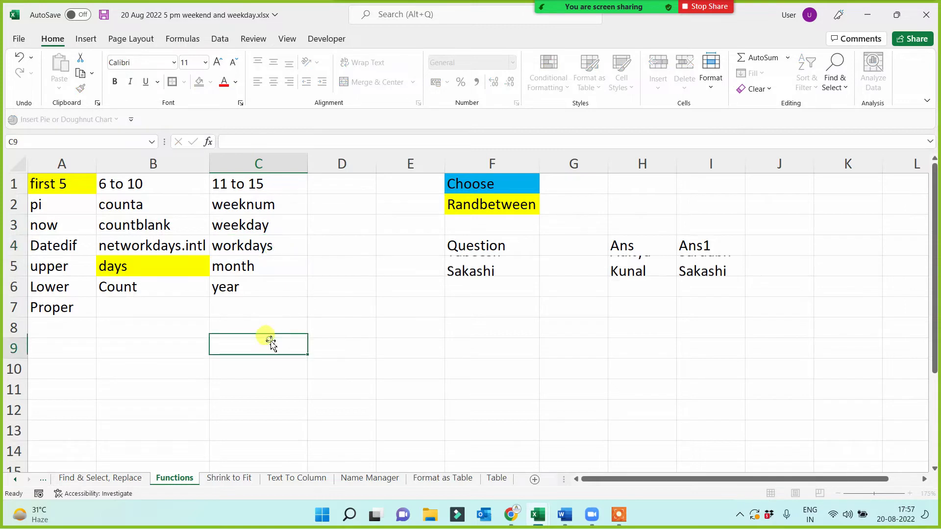
{"action": "left_click", "coordinate": [251, 249]}
{"action": "key", "text": "Delete"}
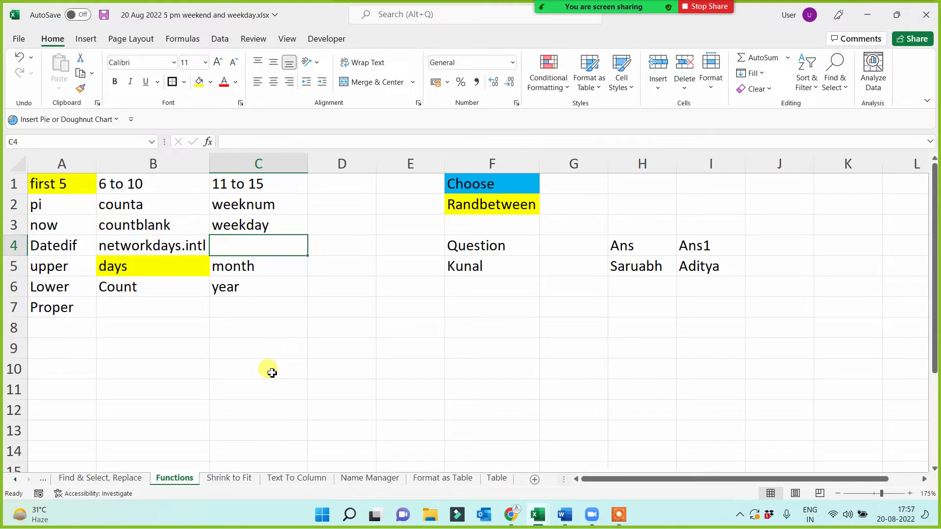
{"action": "type", "text": "day"}
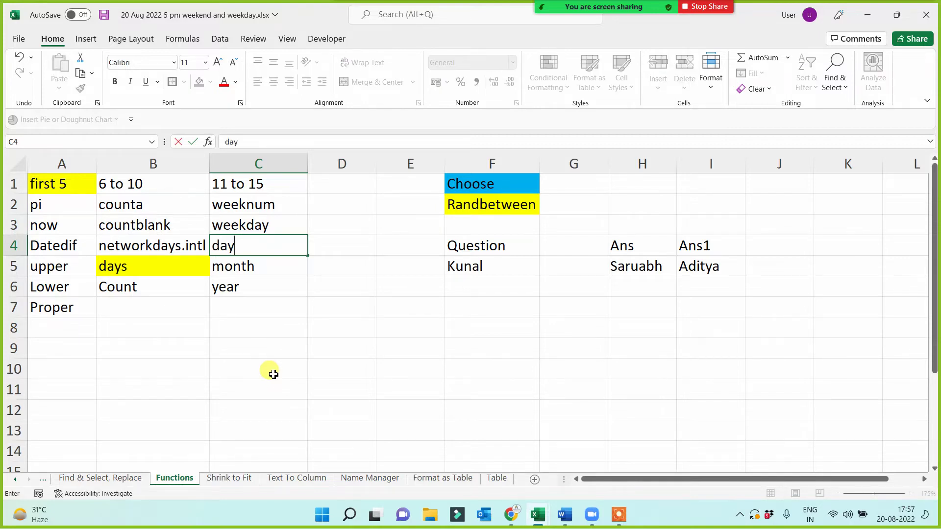
{"action": "left_click", "coordinate": [273, 374]}
{"action": "left_click", "coordinate": [248, 247]}
{"action": "type", "text": "date"}
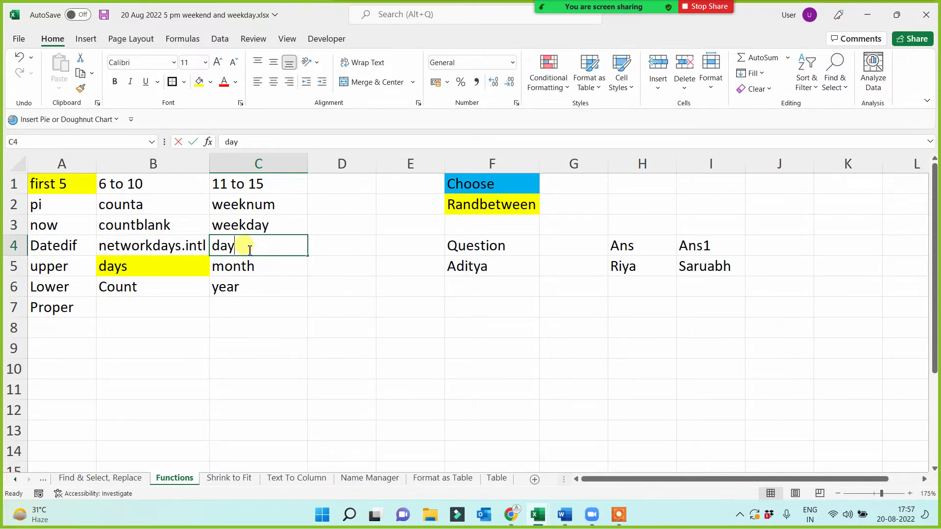
{"action": "left_click", "coordinate": [266, 328]}
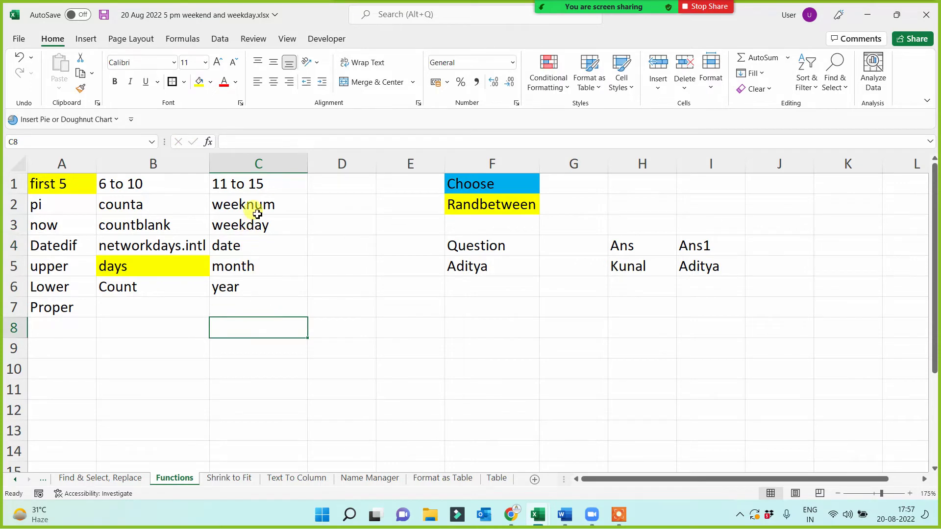
{"action": "left_click_drag", "start_coordinate": [258, 202], "coordinate": [259, 292]}
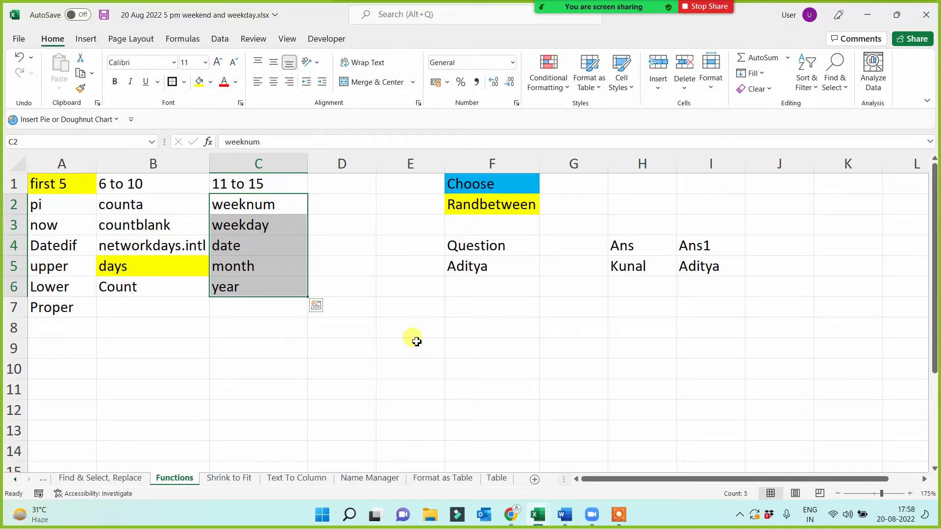
- Enter =TODAY() in D1 to show 20-08-2022, and widen column D to fit
{"action": "left_click", "coordinate": [358, 191]}
{"action": "type", "text": "=today("}
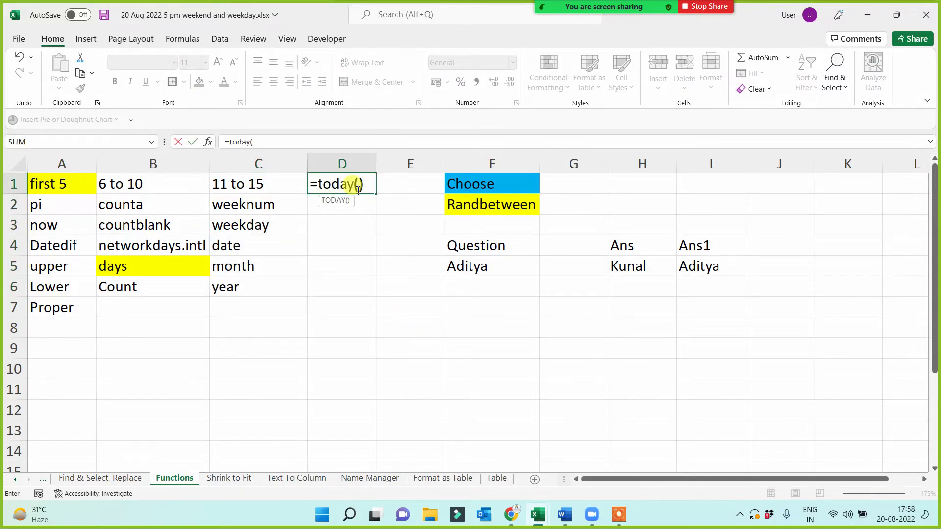
{"action": "key", "text": "Return"}
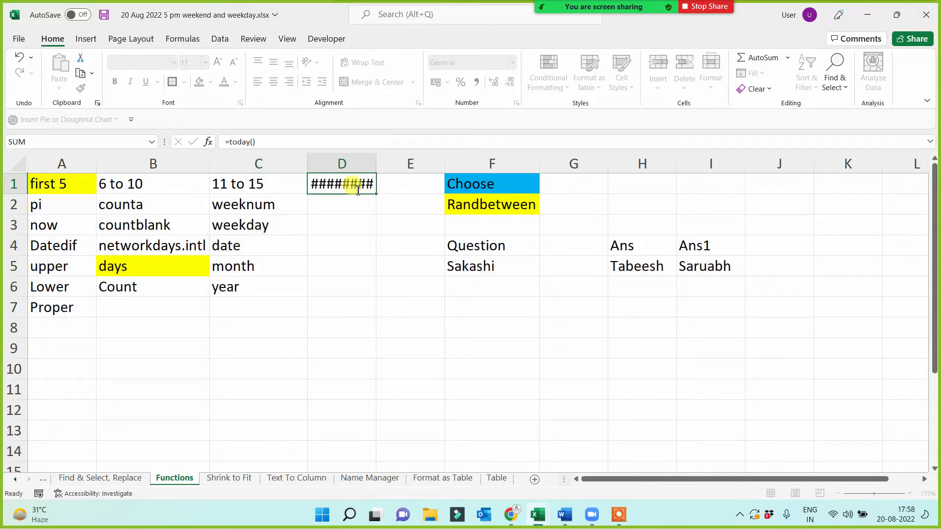
{"action": "left_click", "coordinate": [357, 185]}
{"action": "left_click_drag", "start_coordinate": [390, 163], "coordinate": [406, 164]}
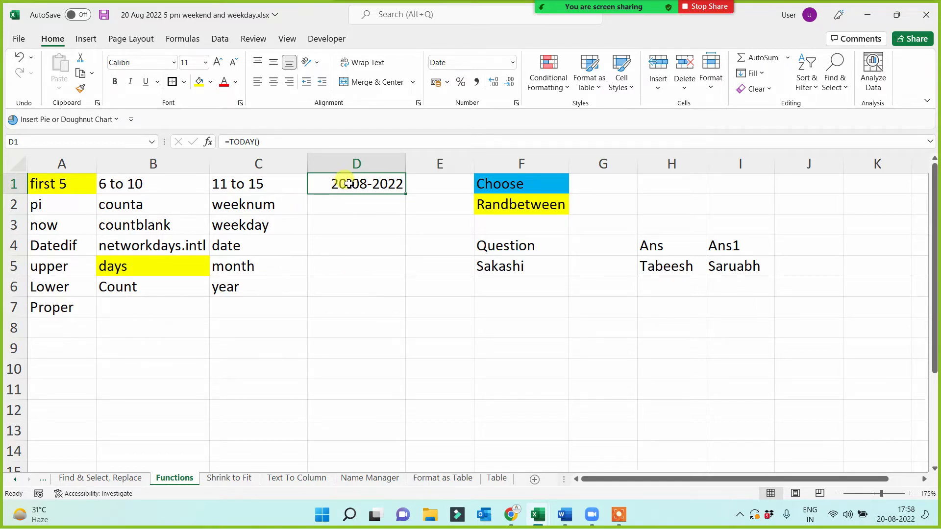
{"action": "left_click", "coordinate": [345, 209]}
{"action": "type", "text": "="}
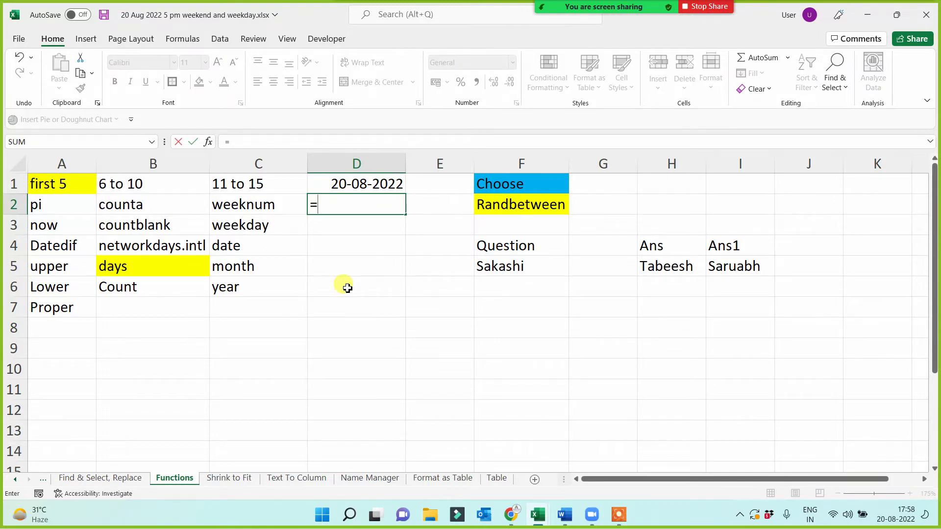
{"action": "type", "text": "weeknum("}
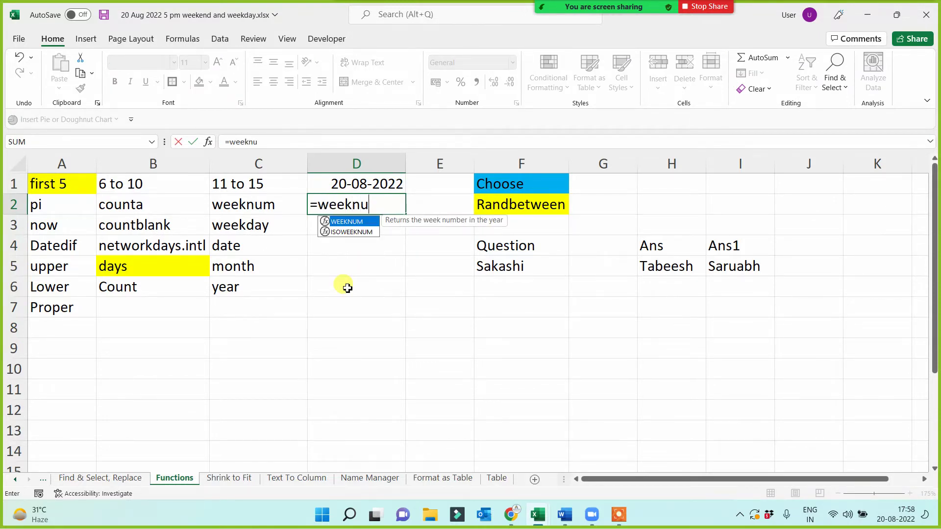
- Complete =WEEKNUM(D1) in D2 so it returns 34
{"action": "left_click", "coordinate": [351, 185]}
{"action": "type", "text": ")"}
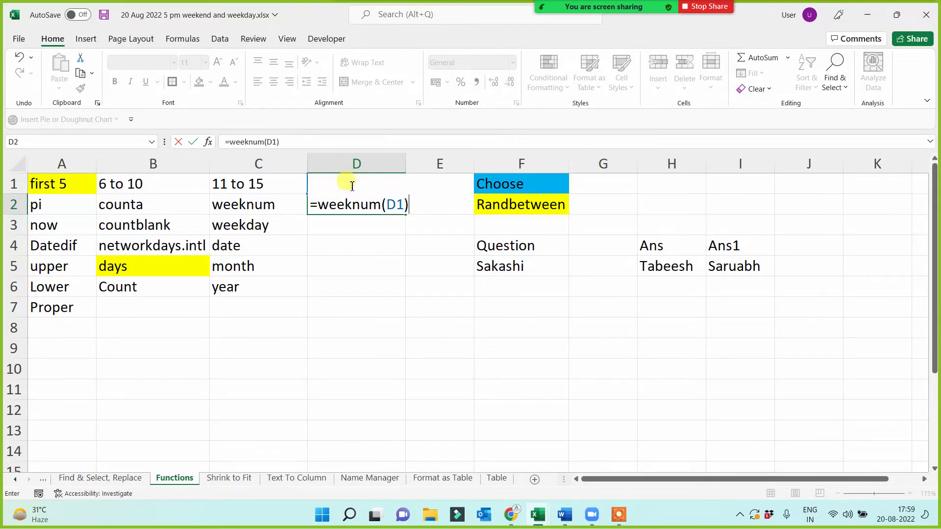
{"action": "key", "text": "Return"}
- Review the formulas in D1, D2, C3 and C4, then select D1:D2
{"action": "left_click", "coordinate": [357, 183]}
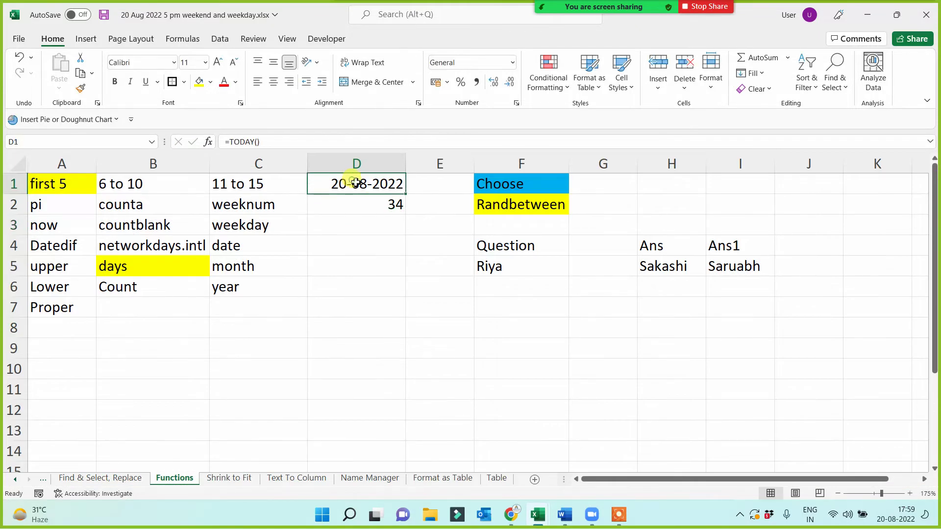
{"action": "left_click", "coordinate": [367, 204]}
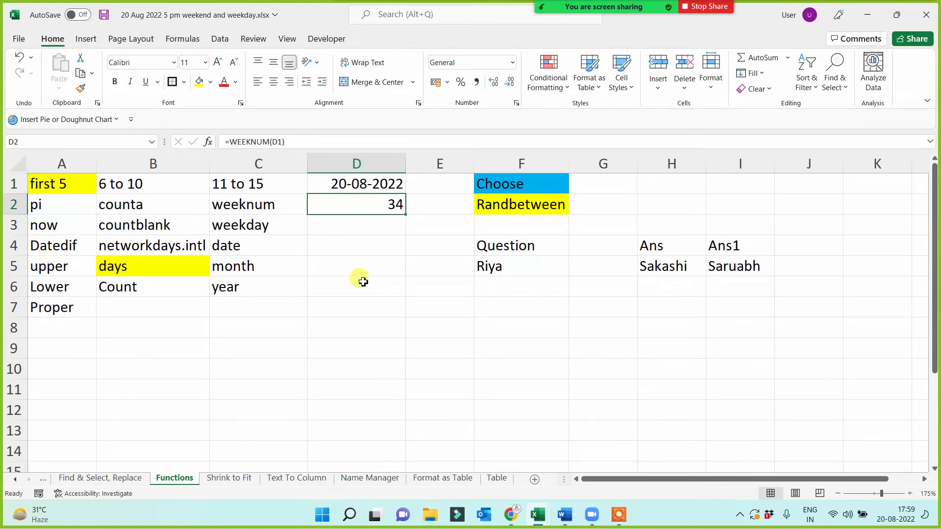
{"action": "left_click", "coordinate": [269, 228]}
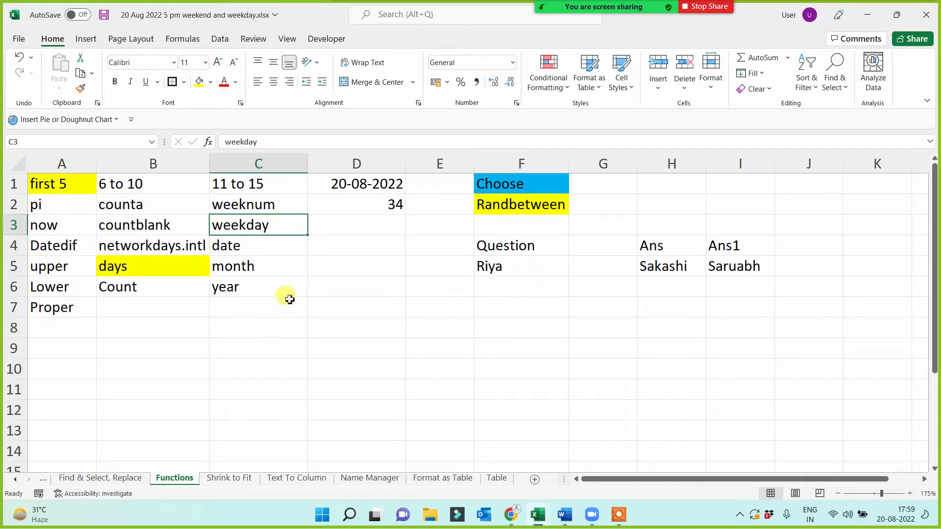
{"action": "left_click", "coordinate": [262, 244]}
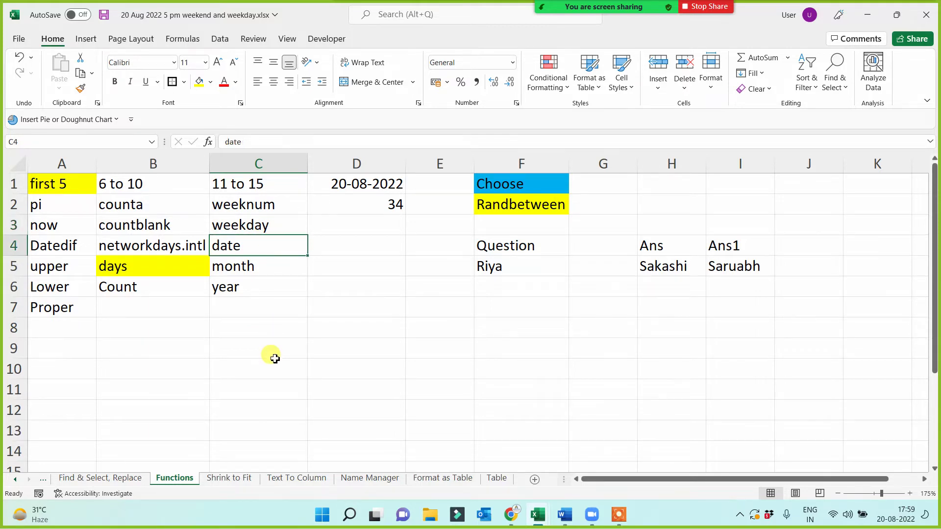
{"action": "left_click", "coordinate": [378, 206]}
{"action": "left_click_drag", "start_coordinate": [368, 185], "coordinate": [378, 212]}
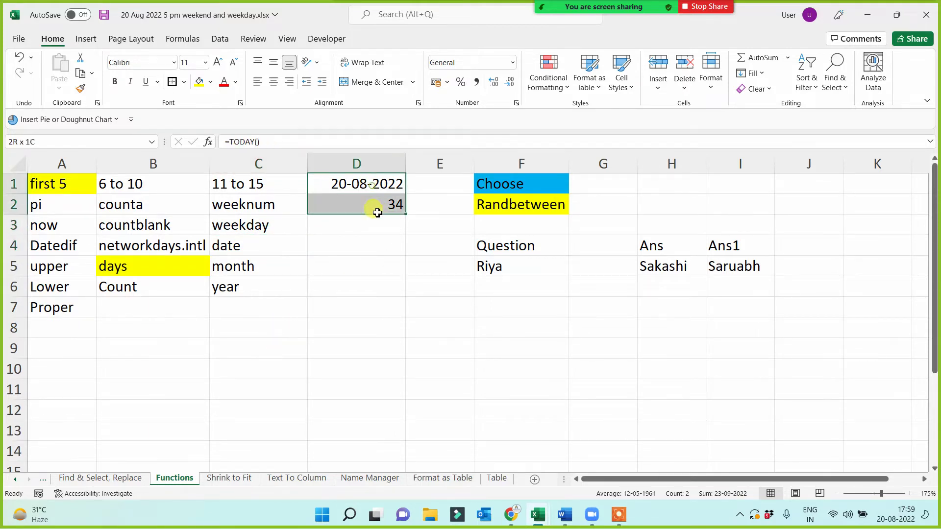
- Delete the date and week-number results from D1:D2
{"action": "key", "text": "Delete"}
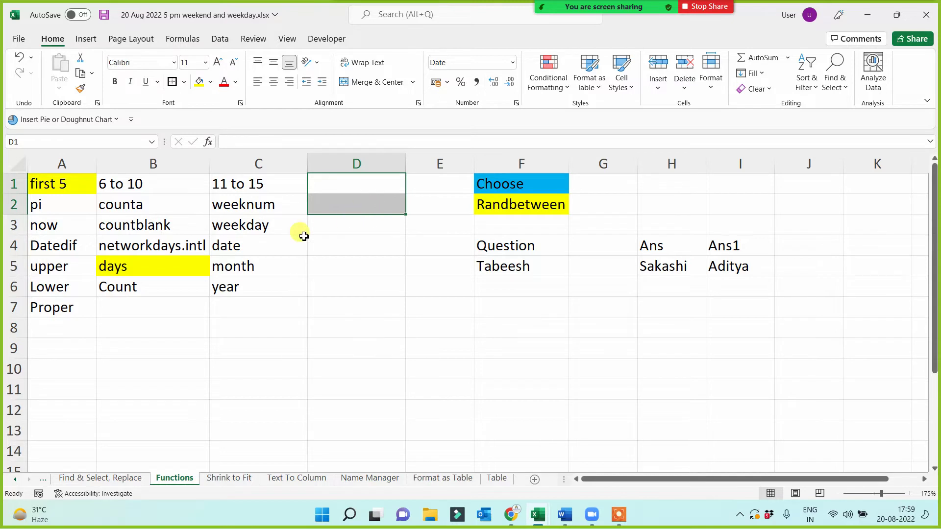
{"action": "left_click", "coordinate": [271, 243]}
{"action": "left_click", "coordinate": [339, 179]}
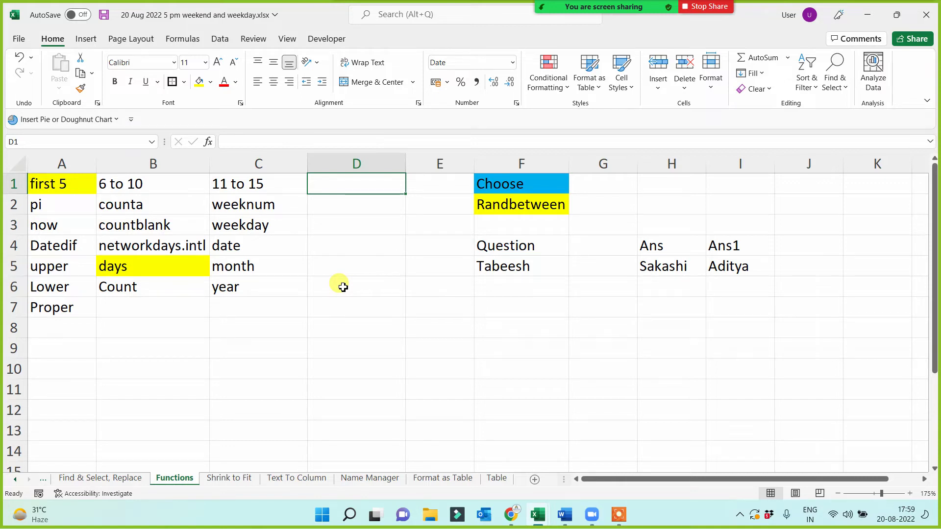
{"action": "left_click", "coordinate": [253, 273]}
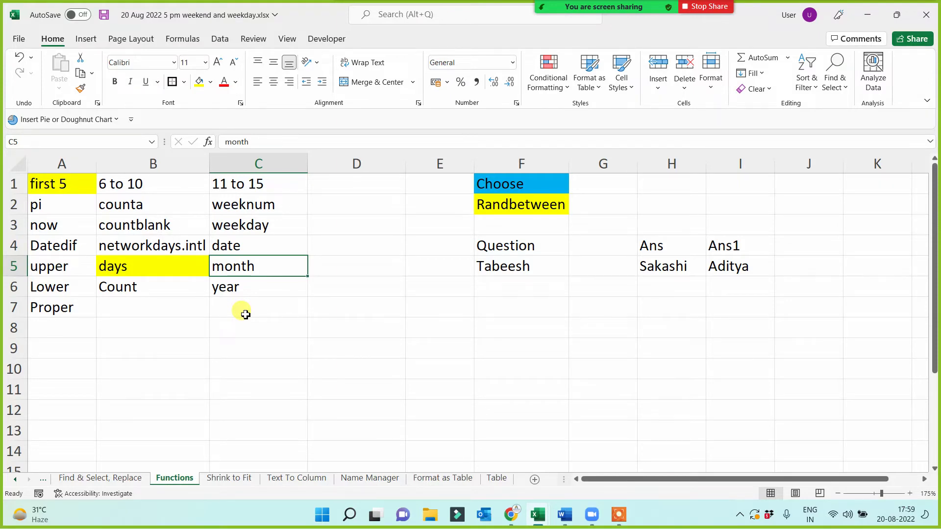
{"action": "left_click", "coordinate": [267, 286]}
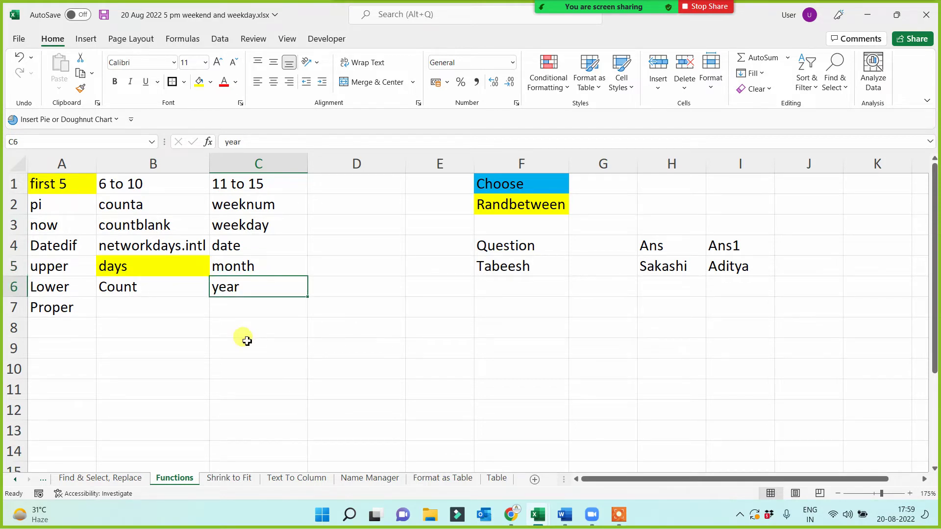
{"action": "left_click", "coordinate": [322, 188]}
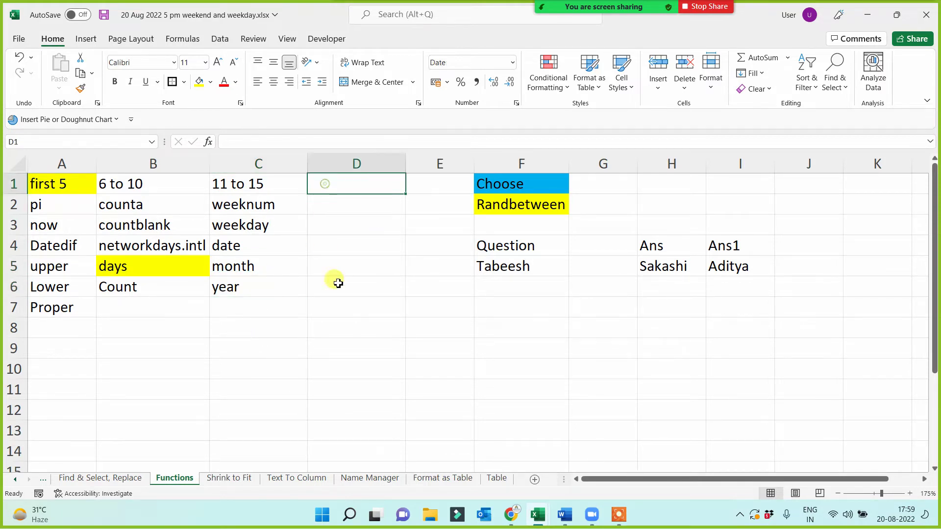
- Enter the heading '16 to 20' in D1, then 'Sum' and 'product' below it
{"action": "type", "text": "16 to "}
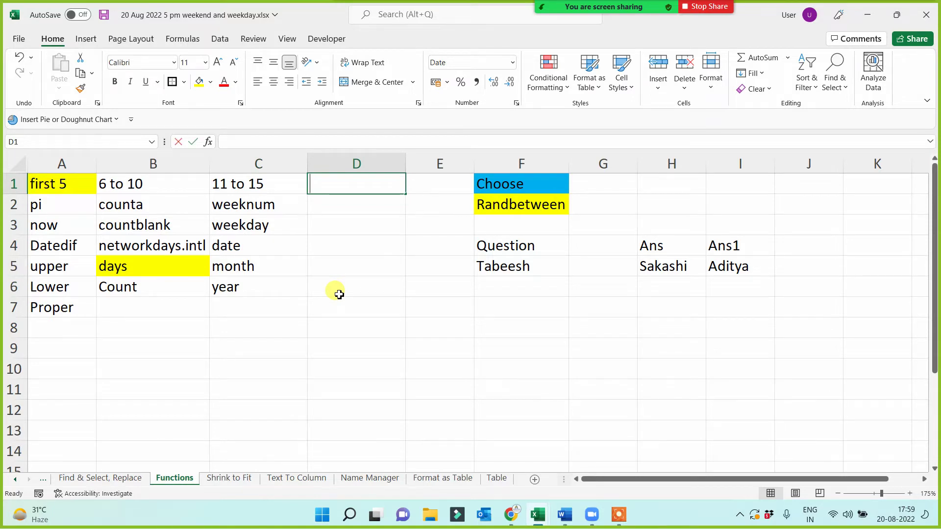
{"action": "type", "text": "20"}
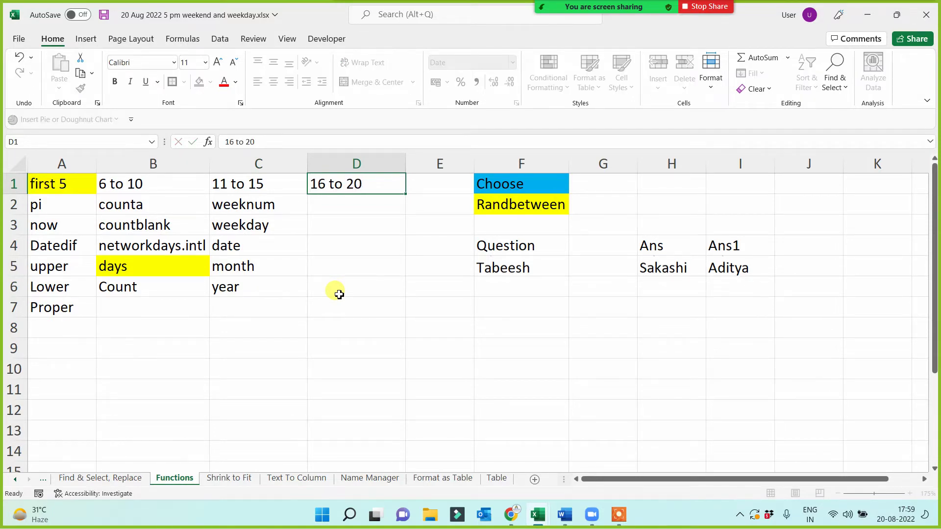
{"action": "key", "text": "Return"}
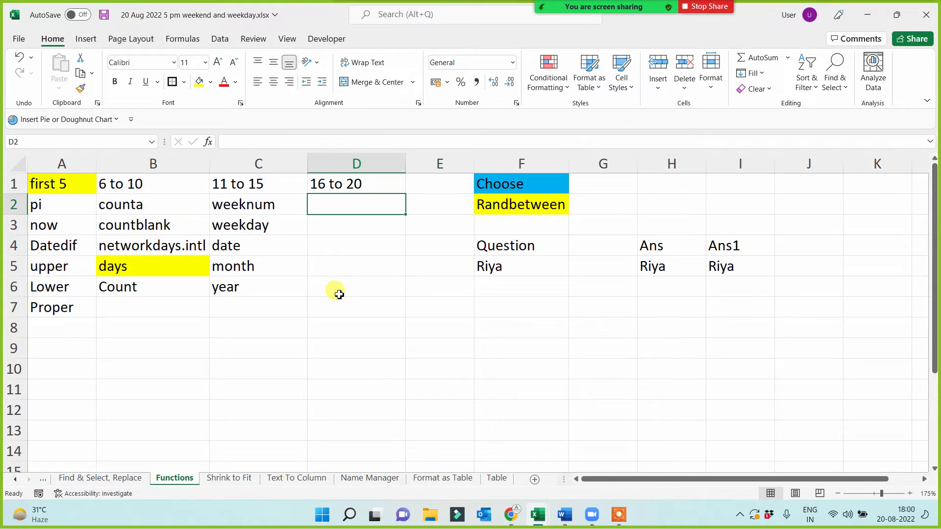
{"action": "type", "text": "Sum"}
{"action": "key", "text": "Return"}
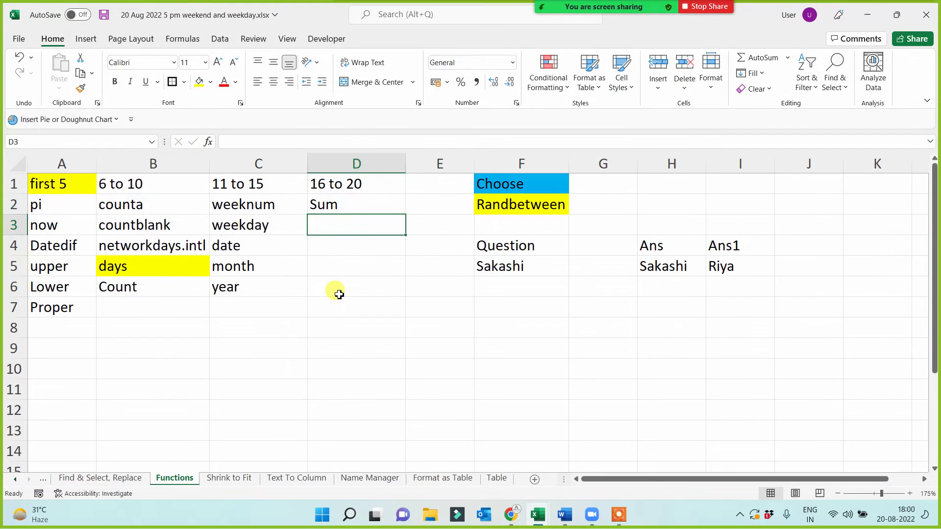
{"action": "type", "text": "product"}
{"action": "key", "text": "Return"}
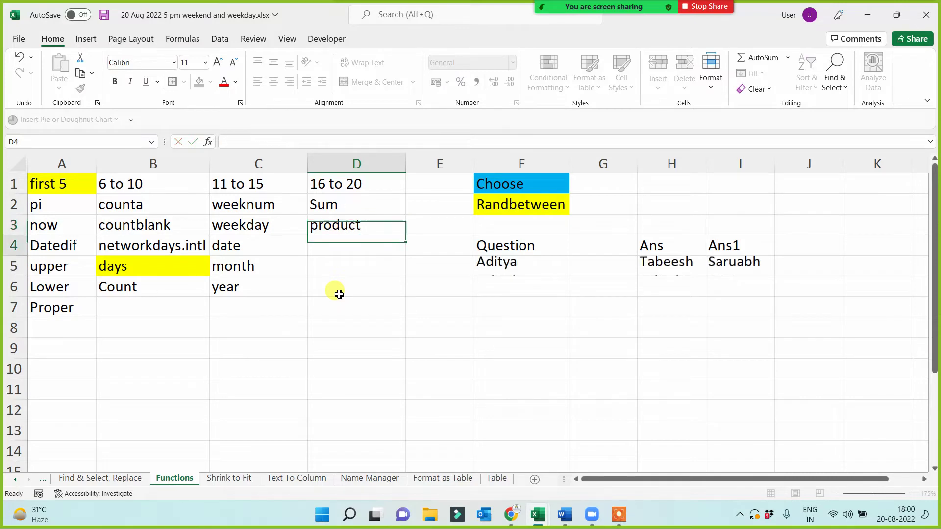
- Add 'average', 'row' and 'column' in D4:D6, then select D2:D6
{"action": "type", "text": "average"}
{"action": "key", "text": "Return"}
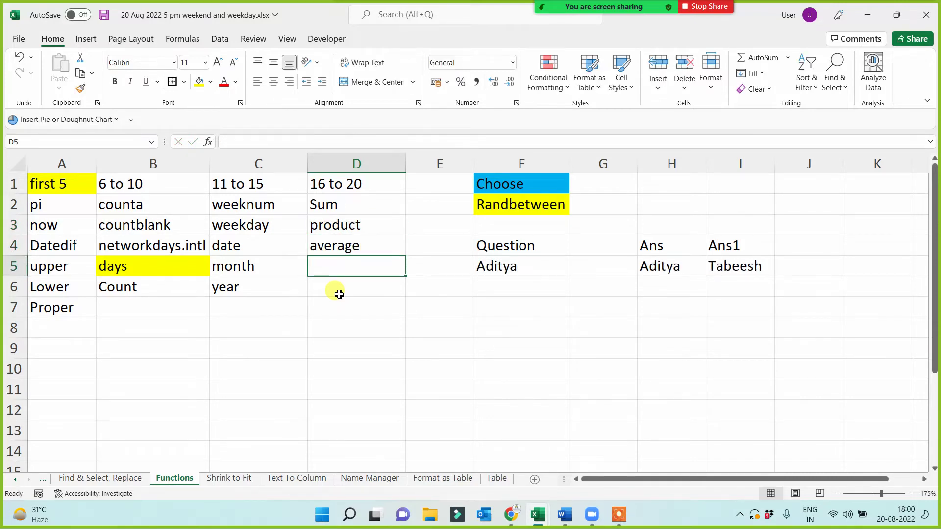
{"action": "type", "text": "row"}
{"action": "key", "text": "Return"}
{"action": "type", "text": "column"}
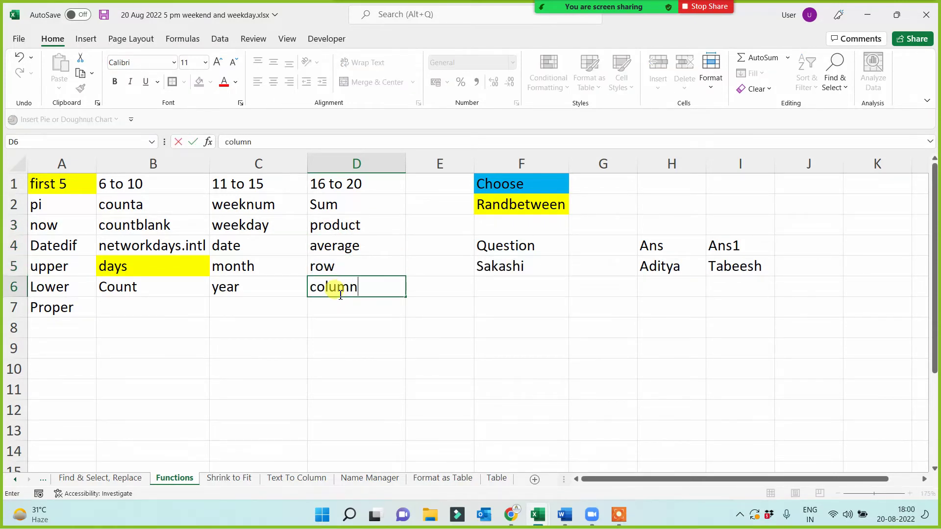
{"action": "key", "text": "Return"}
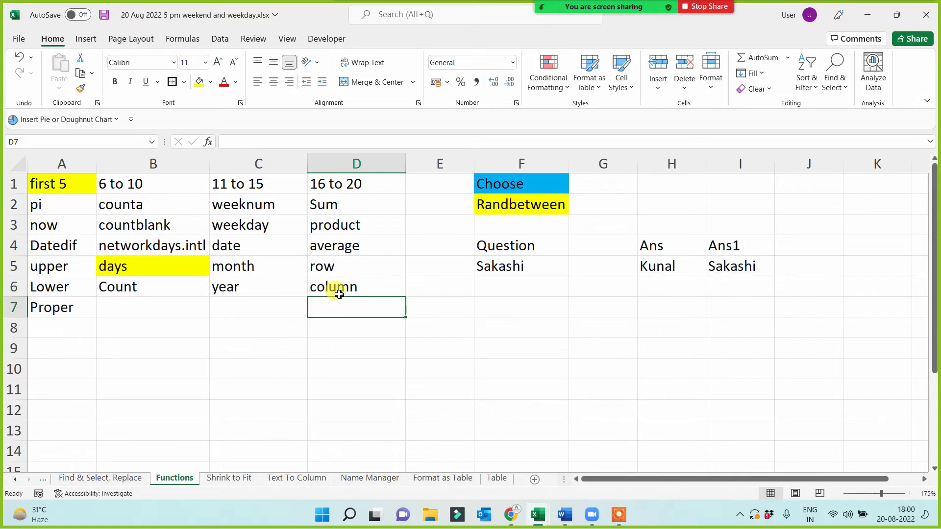
{"action": "left_click_drag", "start_coordinate": [362, 206], "coordinate": [354, 285]}
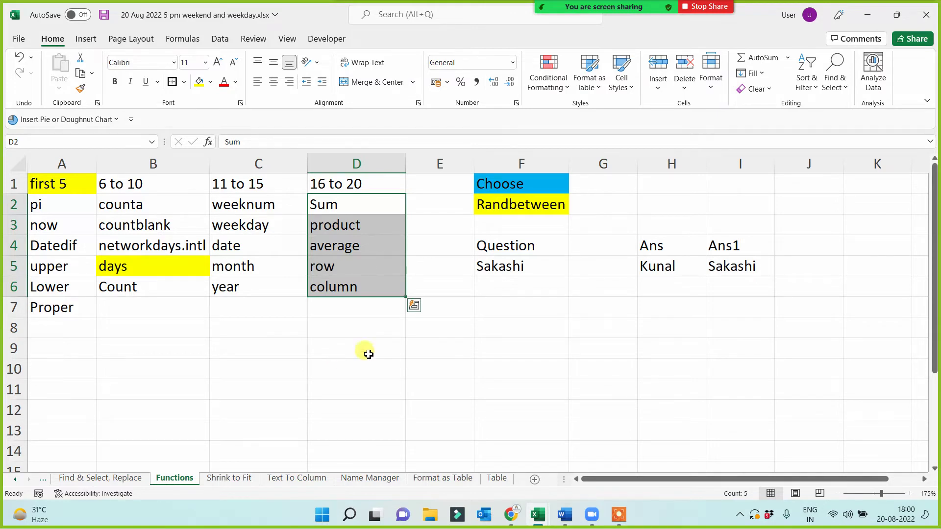
{"action": "left_click", "coordinate": [349, 222]}
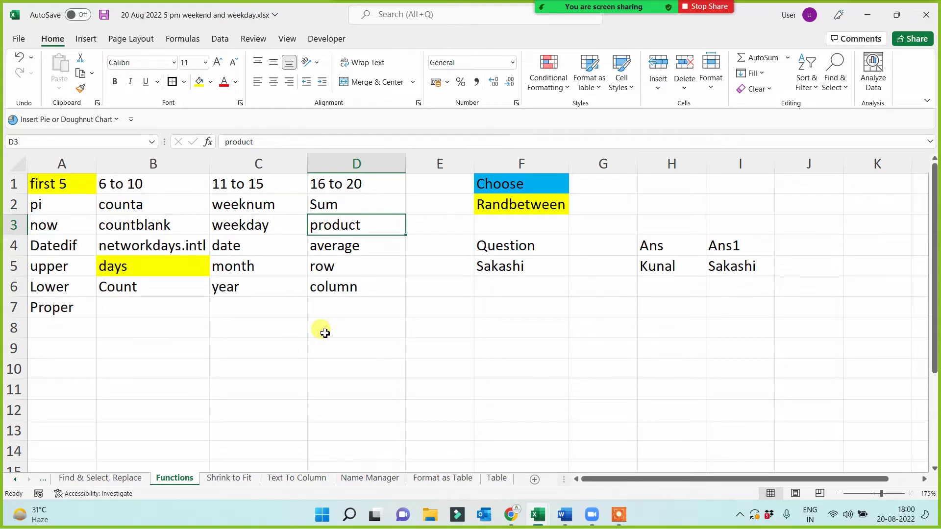
{"action": "left_click", "coordinate": [341, 268]}
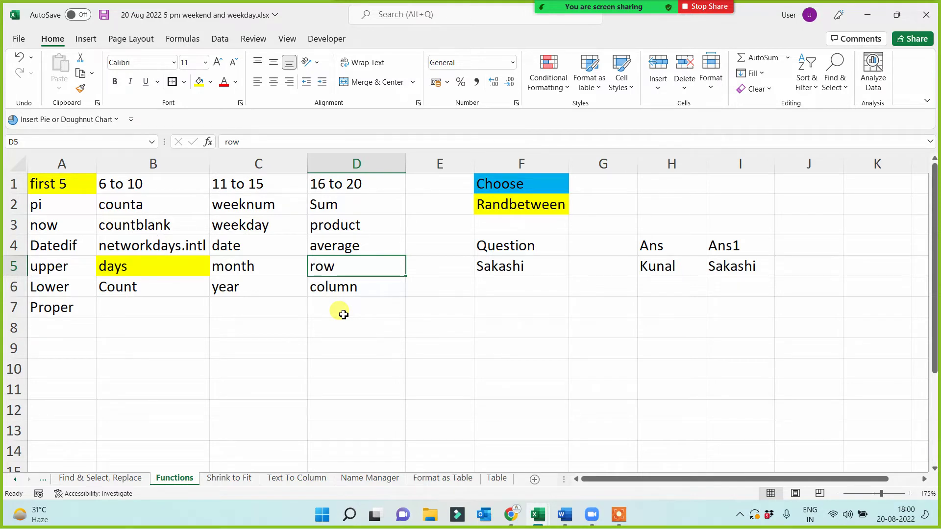
{"action": "left_click_drag", "start_coordinate": [252, 204], "coordinate": [251, 285]}
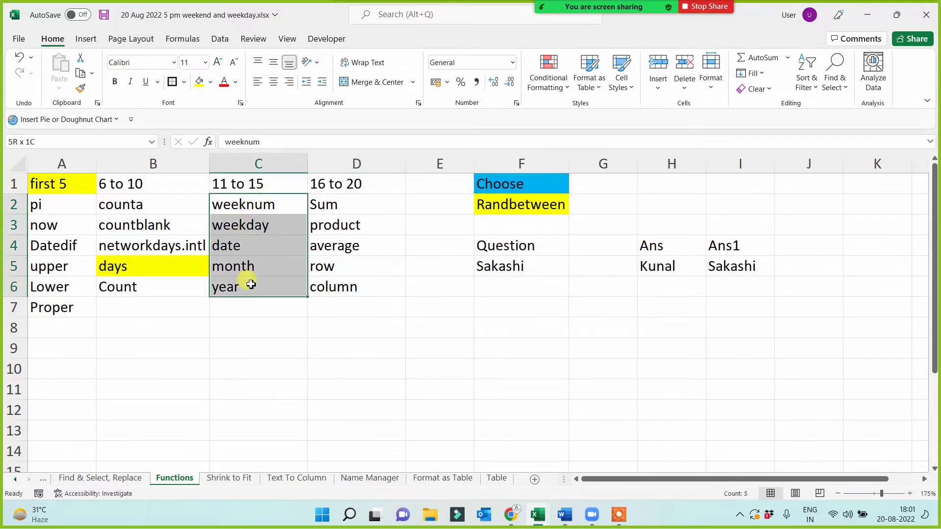
{"action": "left_click", "coordinate": [275, 366]}
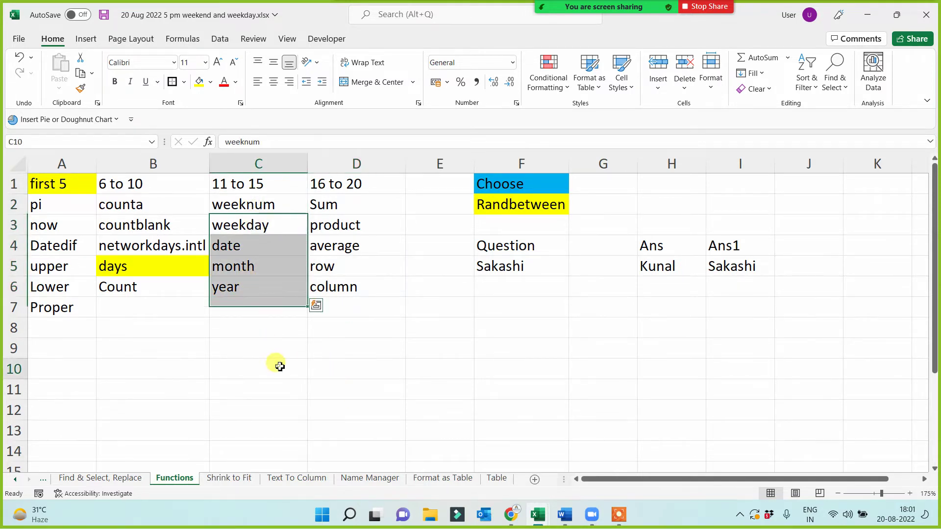
{"action": "left_click", "coordinate": [378, 209]}
{"action": "left_click", "coordinate": [412, 183]}
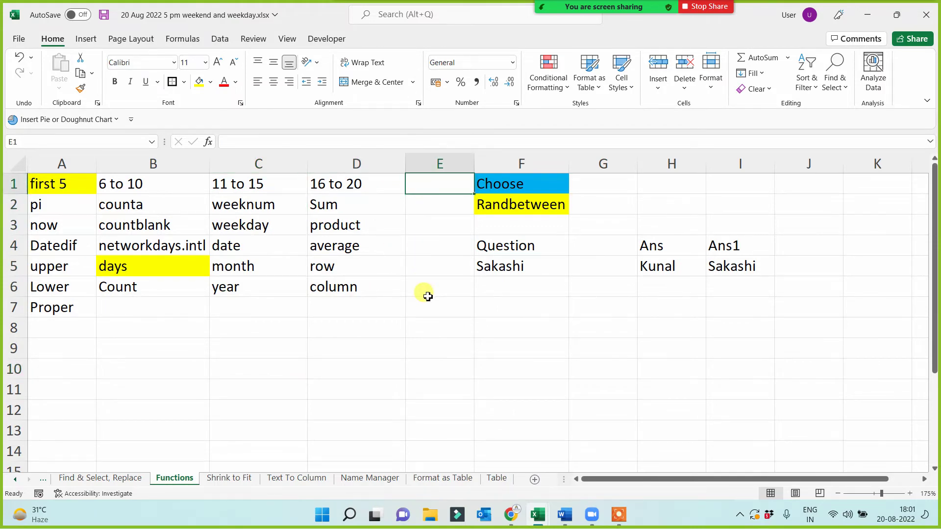
- Enter the heading '21 to 25' in E1 and widen column E to fit it
{"action": "type", "text": "21"}
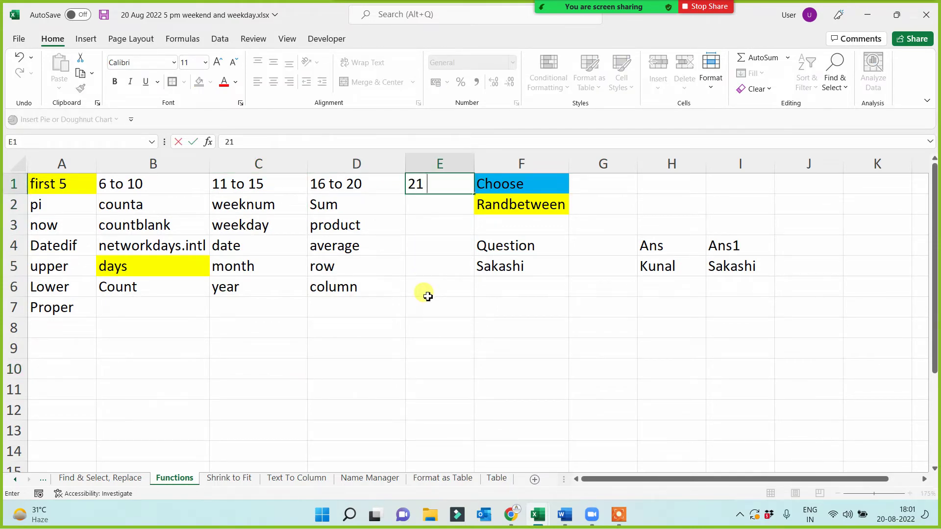
{"action": "type", "text": " to 25"}
{"action": "key", "text": "Return"}
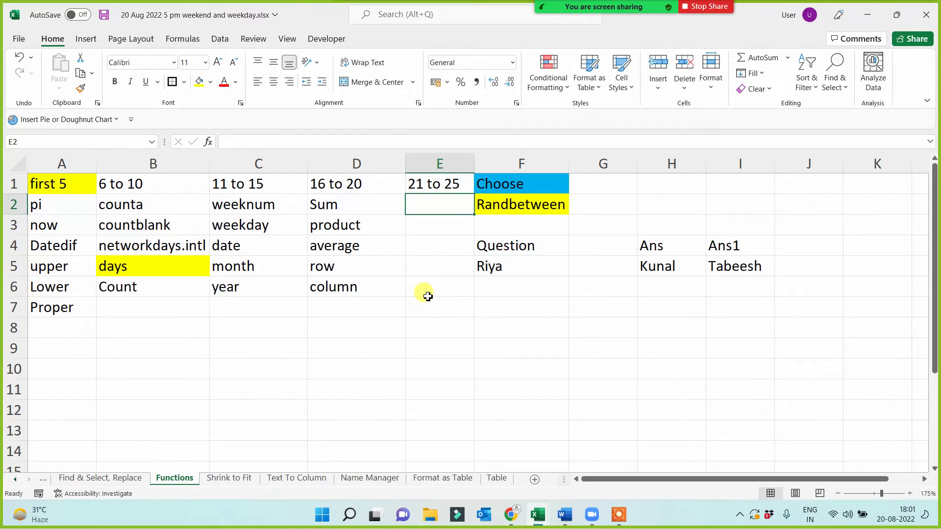
{"action": "left_click", "coordinate": [502, 267]}
{"action": "left_click", "coordinate": [654, 271]}
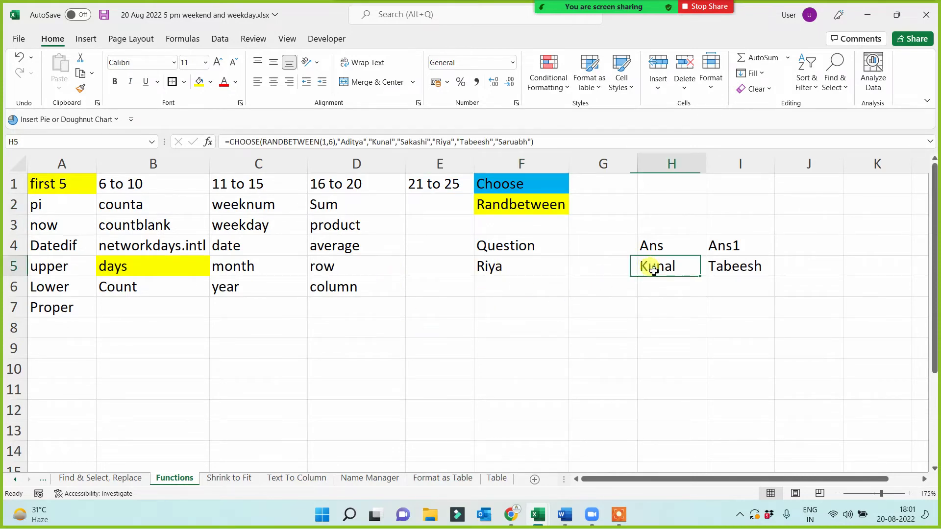
{"action": "left_click", "coordinate": [419, 204]}
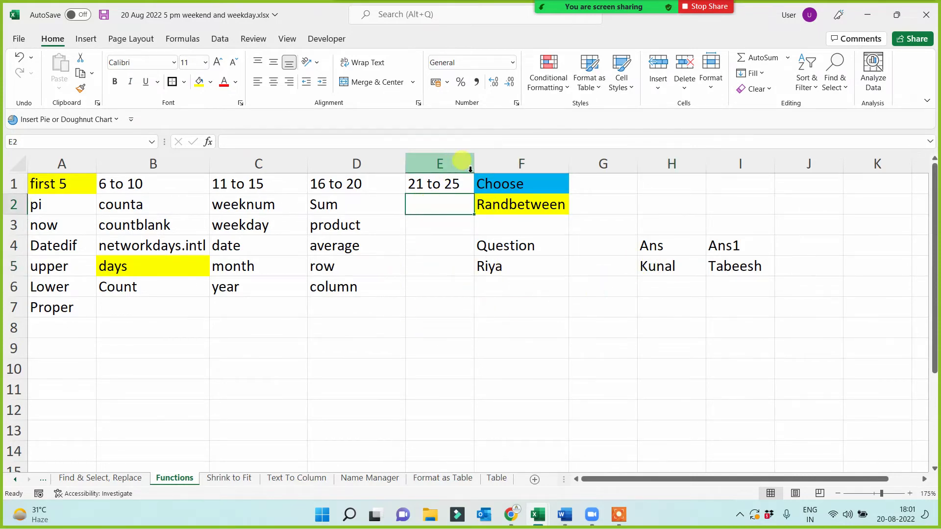
{"action": "left_click_drag", "start_coordinate": [470, 169], "coordinate": [489, 165]}
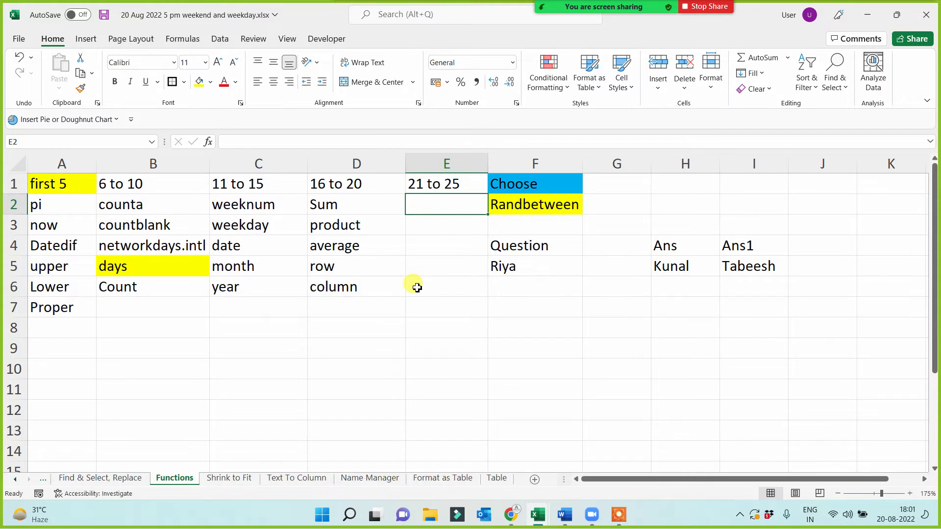
- List Eomonth, Edate, Today, Text and Hour in E2:E6, widening column E to fit Eomonth
{"action": "type", "text": "Eomonth"}
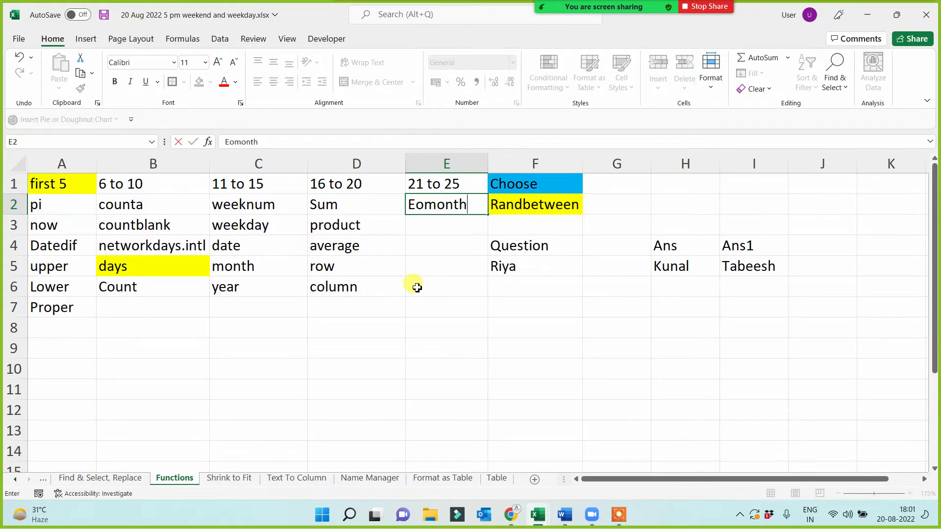
{"action": "key", "text": "Return"}
{"action": "type", "text": "Edat"}
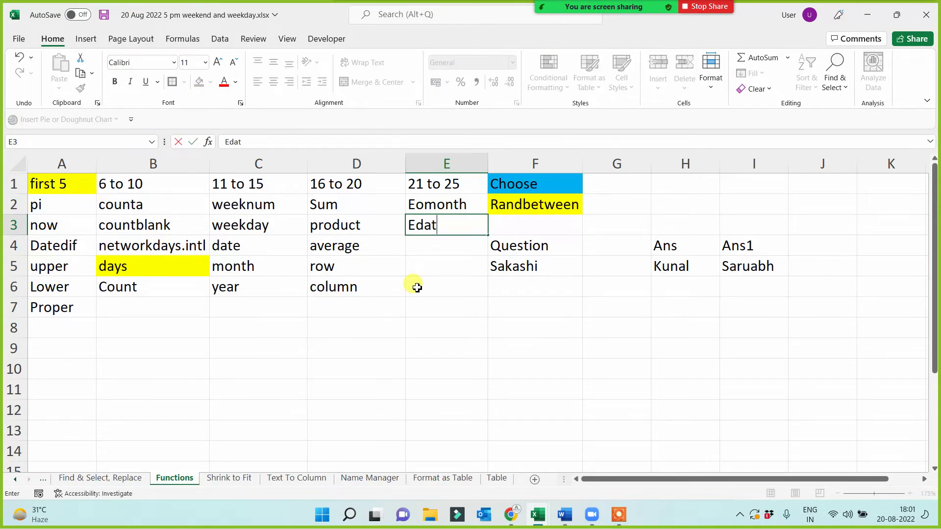
{"action": "type", "text": "e"}
{"action": "key", "text": "Return"}
{"action": "type", "text": "Today"}
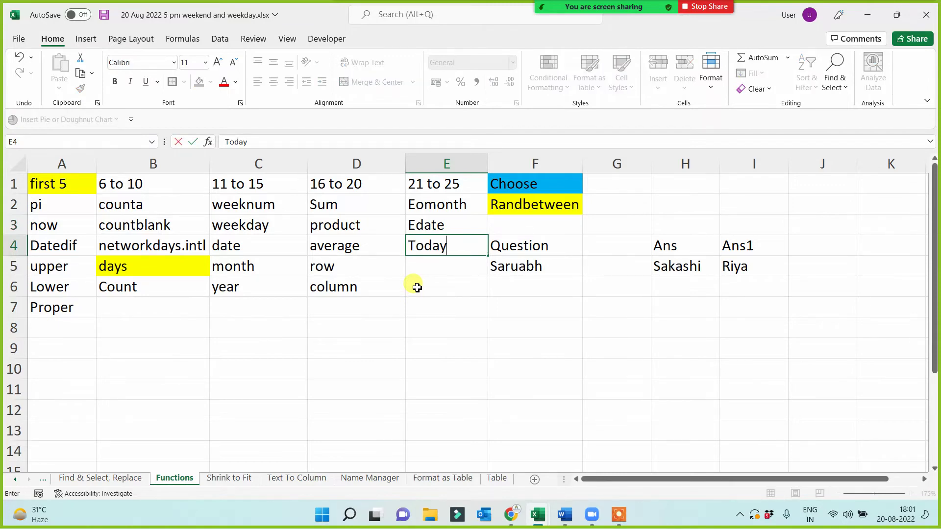
{"action": "key", "text": "Return"}
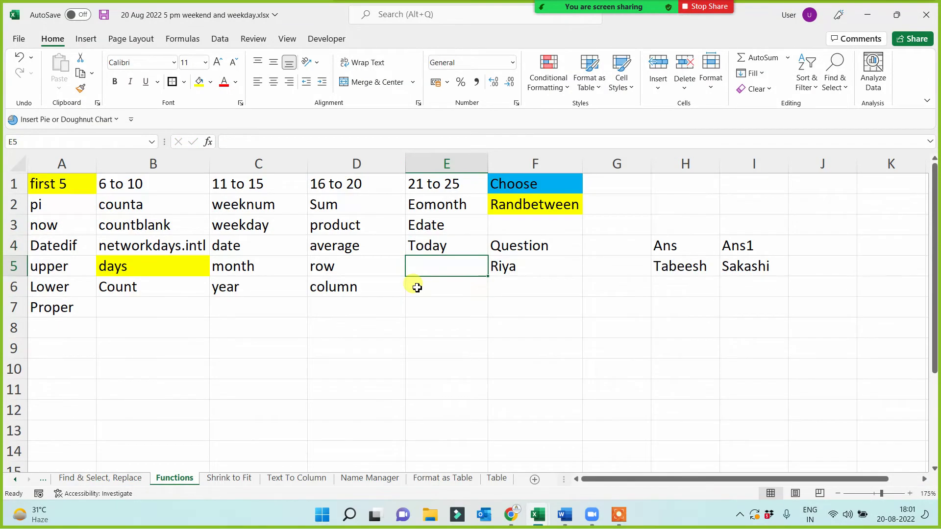
{"action": "type", "text": "Text"}
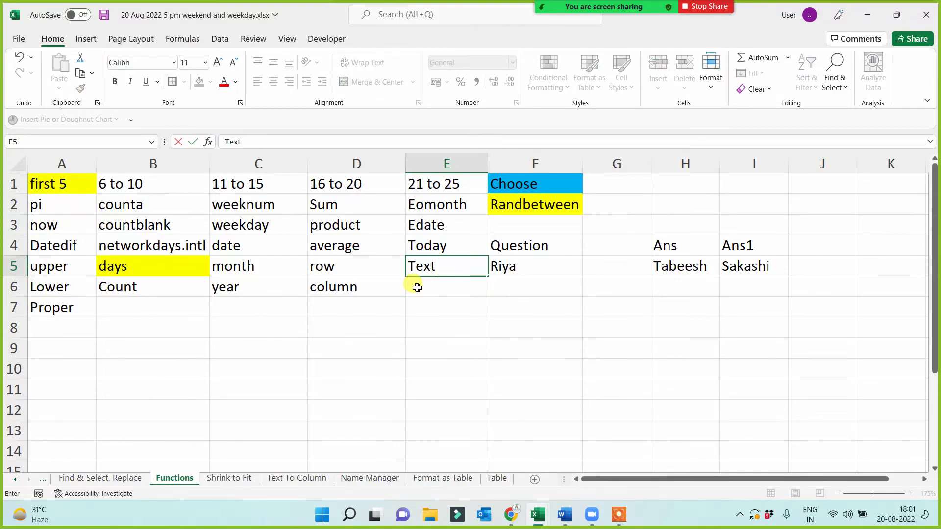
{"action": "key", "text": "Return"}
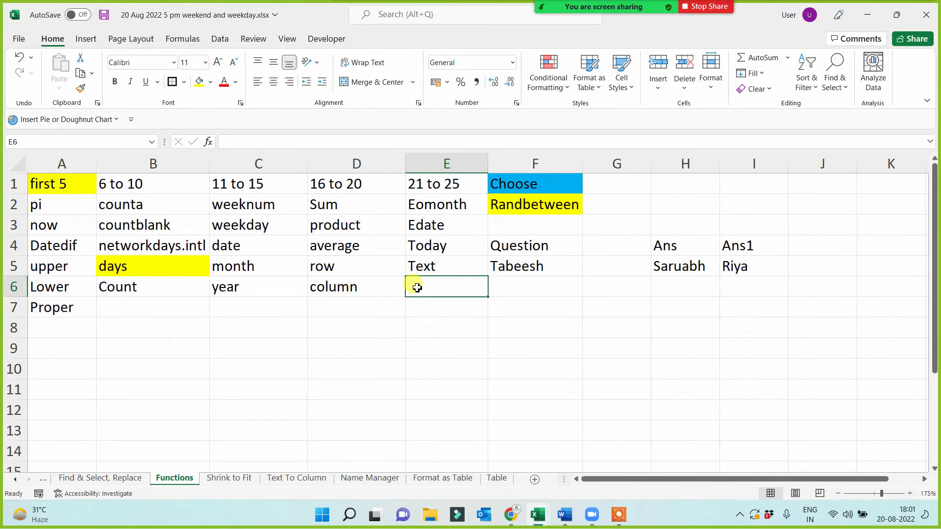
{"action": "type", "text": "HOur"}
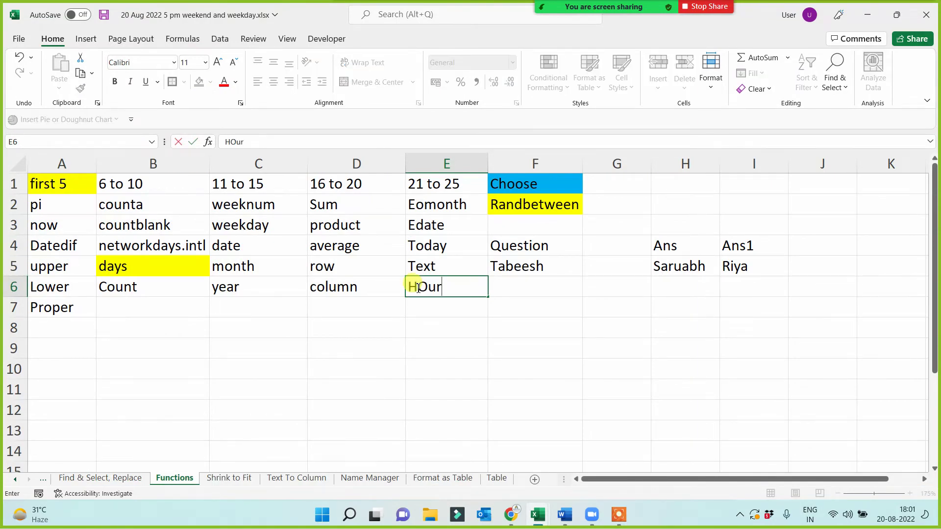
{"action": "left_click", "coordinate": [468, 423]}
{"action": "left_click_drag", "start_coordinate": [429, 204], "coordinate": [432, 286]}
{"action": "left_click_drag", "start_coordinate": [488, 159], "coordinate": [500, 162]}
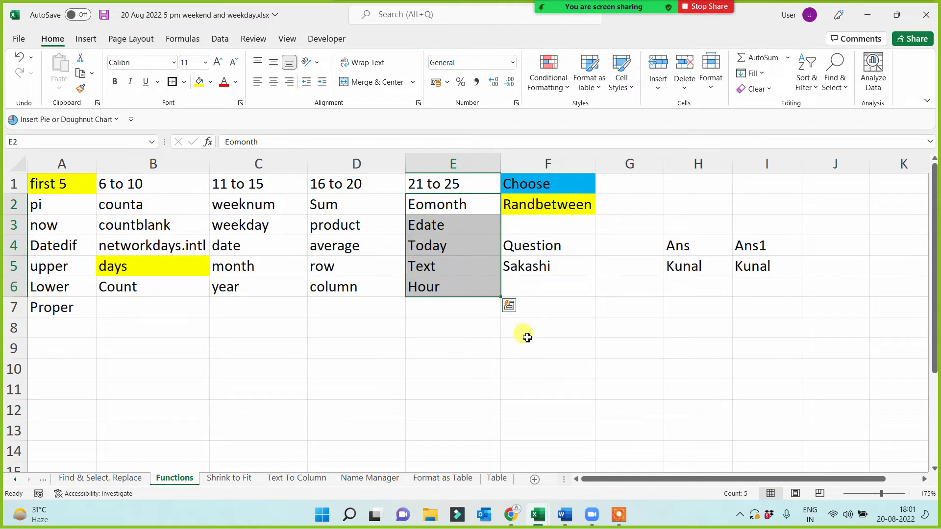
{"action": "left_click", "coordinate": [441, 364]}
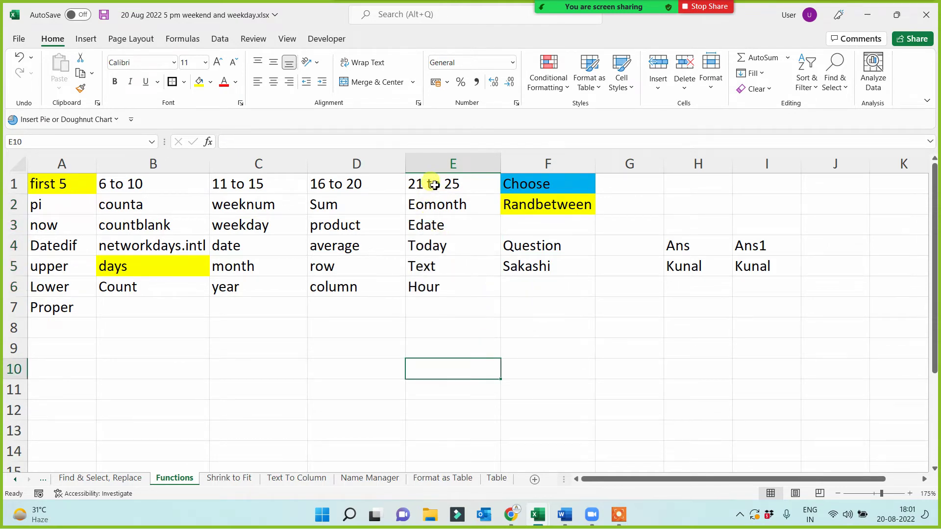
{"action": "left_click_drag", "start_coordinate": [433, 183], "coordinate": [30, 181]}
{"action": "left_click", "coordinate": [436, 368]}
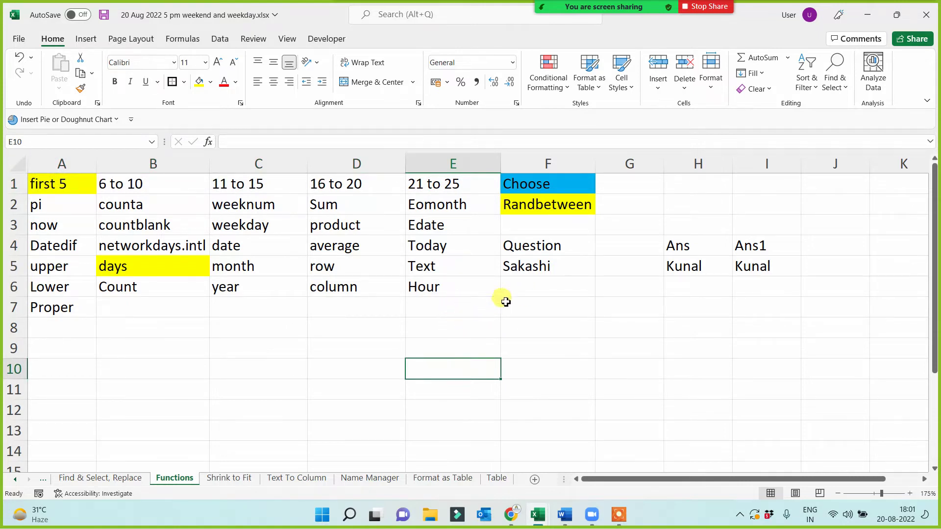
{"action": "left_click", "coordinate": [532, 262]}
{"action": "left_click", "coordinate": [426, 204]}
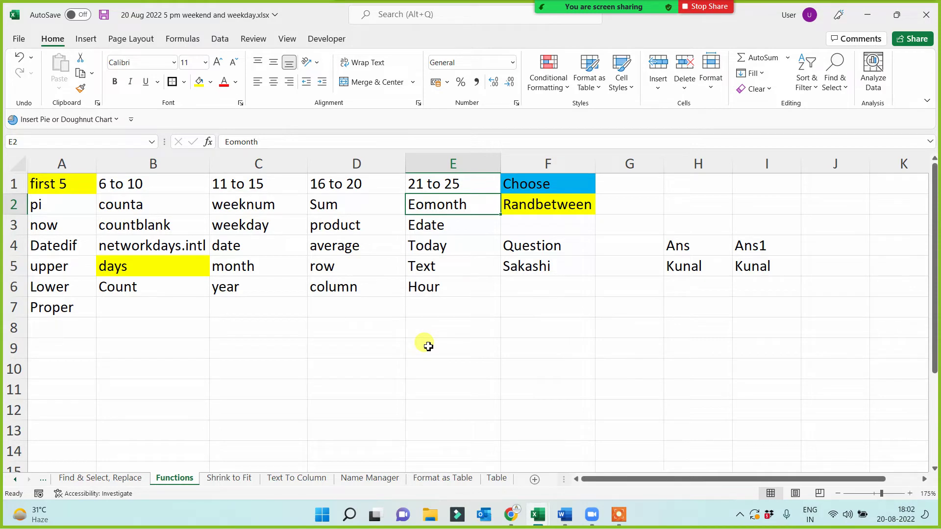
{"action": "key", "text": "Down"}
{"action": "key", "text": "Down"}
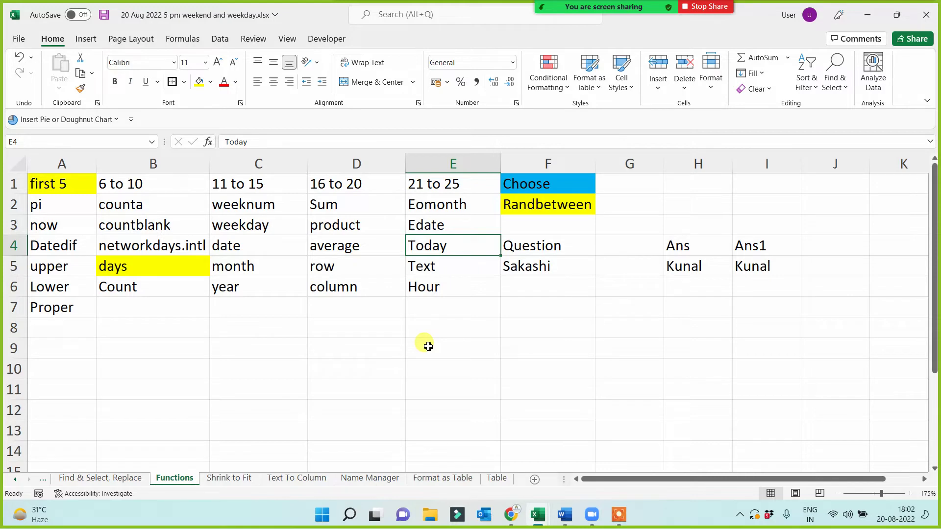
{"action": "key", "text": "Down"}
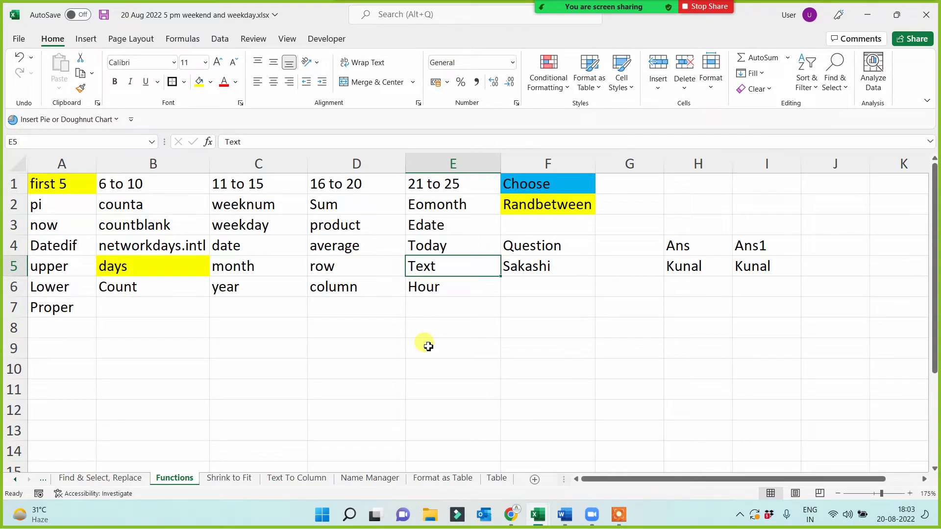
- Add the '26 to 30' group header in A9 with 'day' below it in A10
{"action": "left_click_drag", "start_coordinate": [442, 204], "coordinate": [27, 305]}
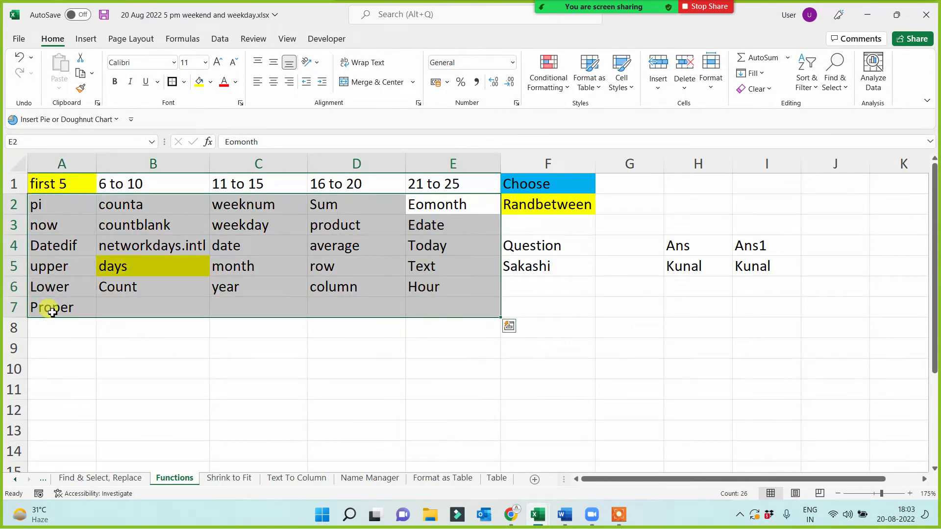
{"action": "left_click", "coordinate": [350, 368]}
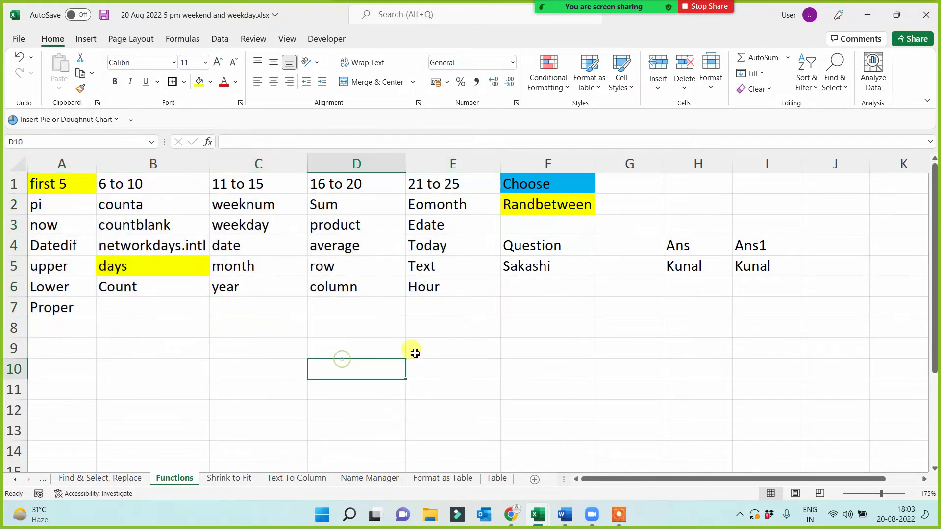
{"action": "left_click", "coordinate": [52, 353]}
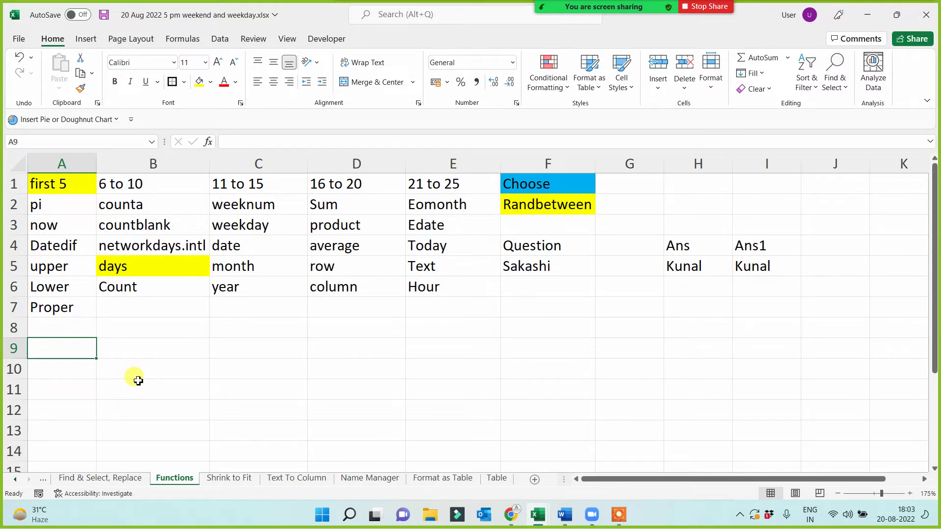
{"action": "type", "text": "26 "}
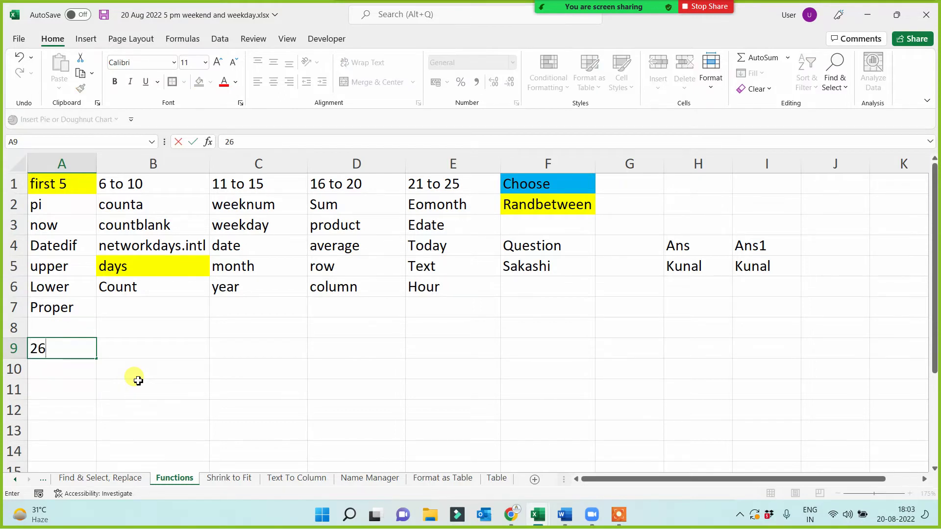
{"action": "type", "text": "to 30"}
{"action": "key", "text": "Return"}
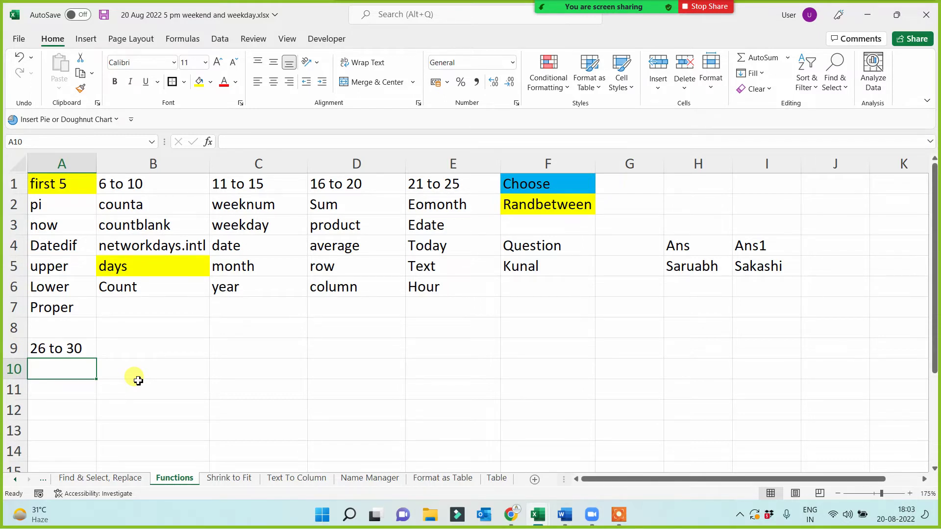
{"action": "type", "text": "day"}
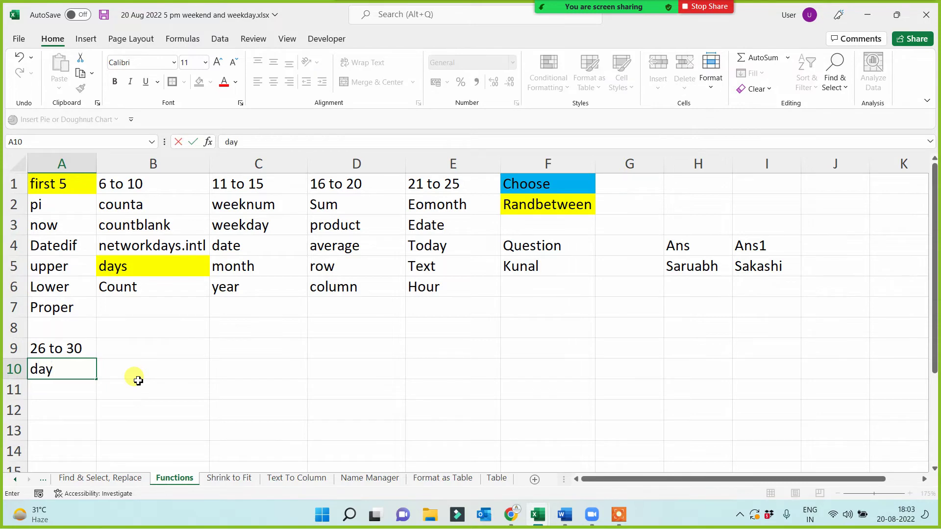
{"action": "key", "text": "Return"}
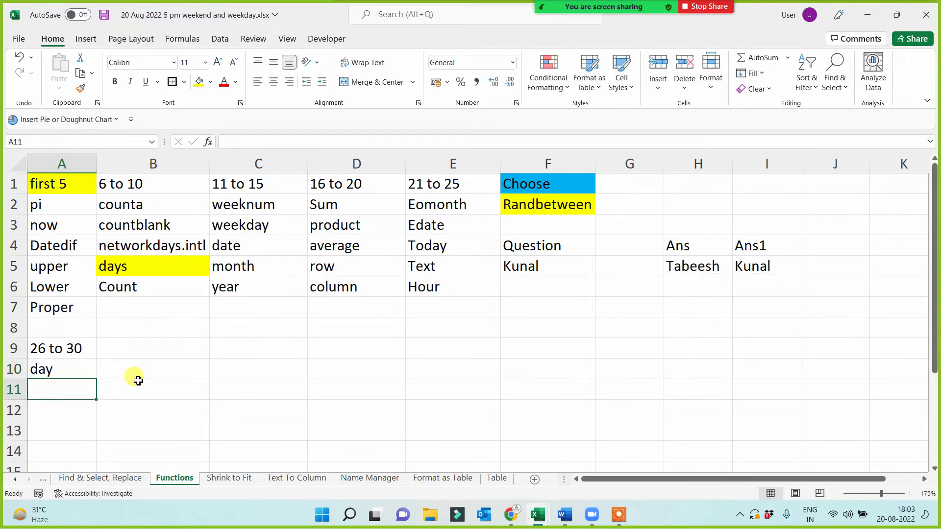
- Highlight duplicate values across the function list A2:E14 with conditional formatting
{"action": "left_click_drag", "start_coordinate": [52, 199], "coordinate": [458, 411]}
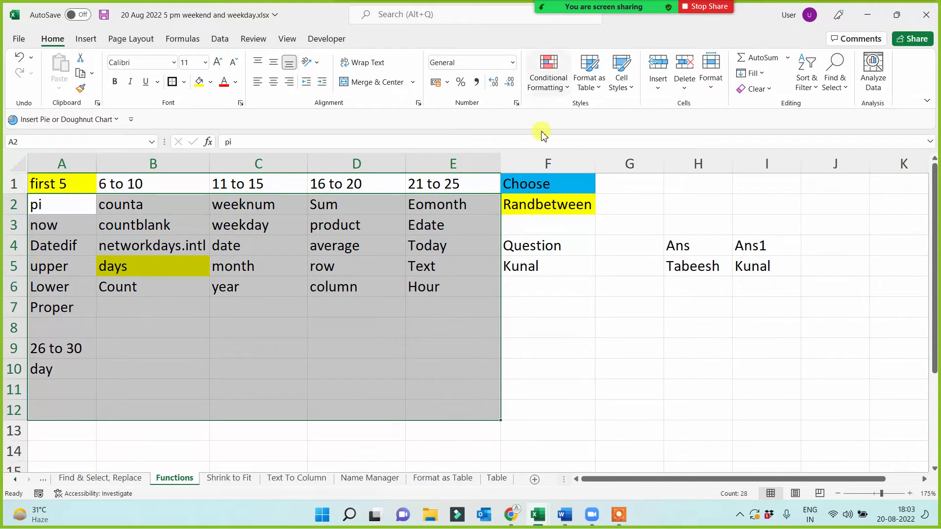
{"action": "left_click", "coordinate": [481, 458], "text": "shift"}
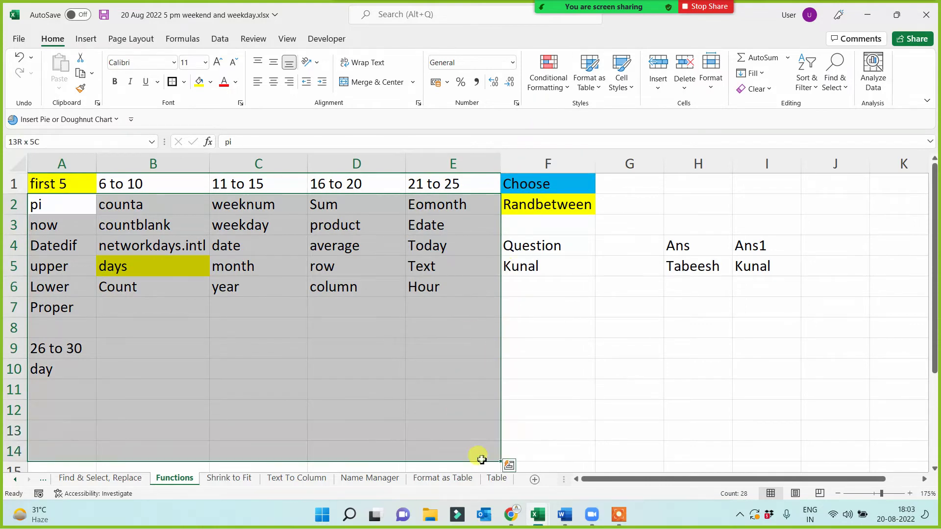
{"action": "left_click", "coordinate": [565, 90]}
{"action": "mouse_move", "coordinate": [591, 111]}
{"action": "left_click", "coordinate": [716, 294]}
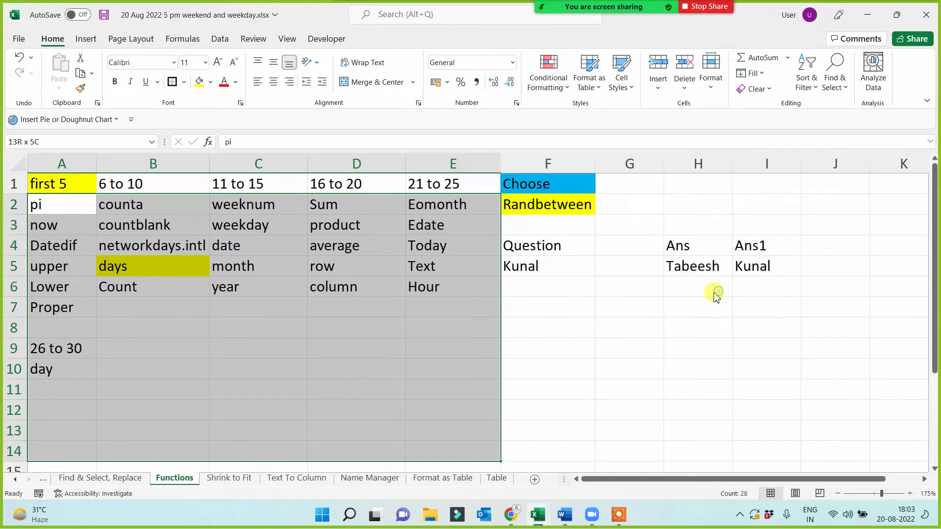
{"action": "left_click", "coordinate": [706, 338]}
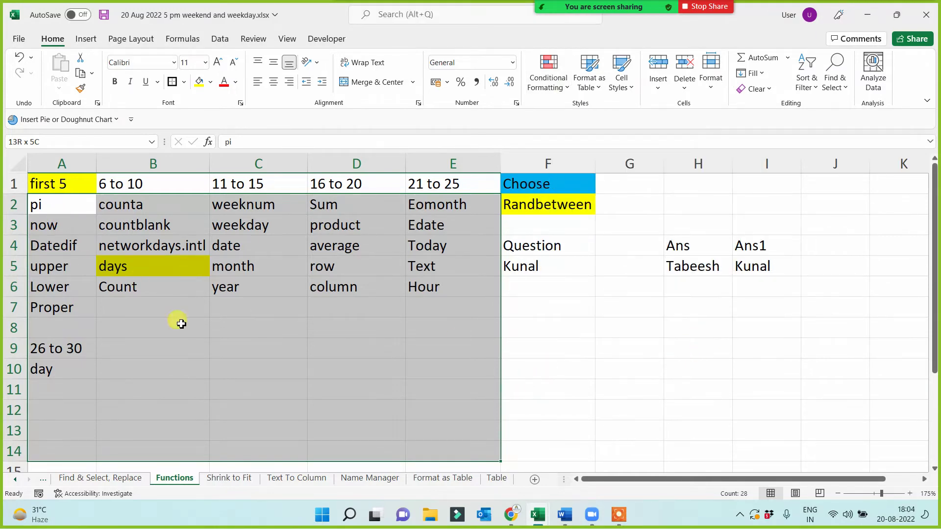
- Enter Second, minute, Rows and columns in A11:A14
{"action": "left_click", "coordinate": [80, 393]}
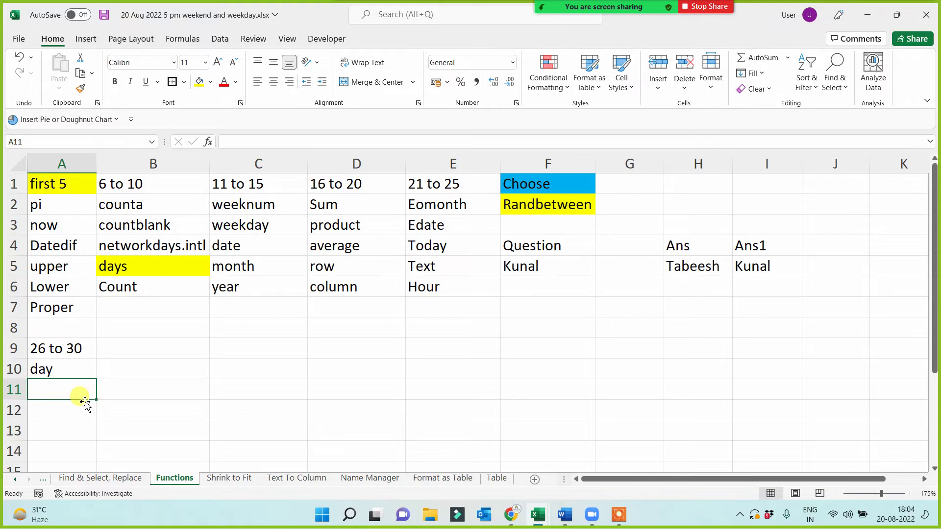
{"action": "type", "text": "Second"}
{"action": "key", "text": "Return"}
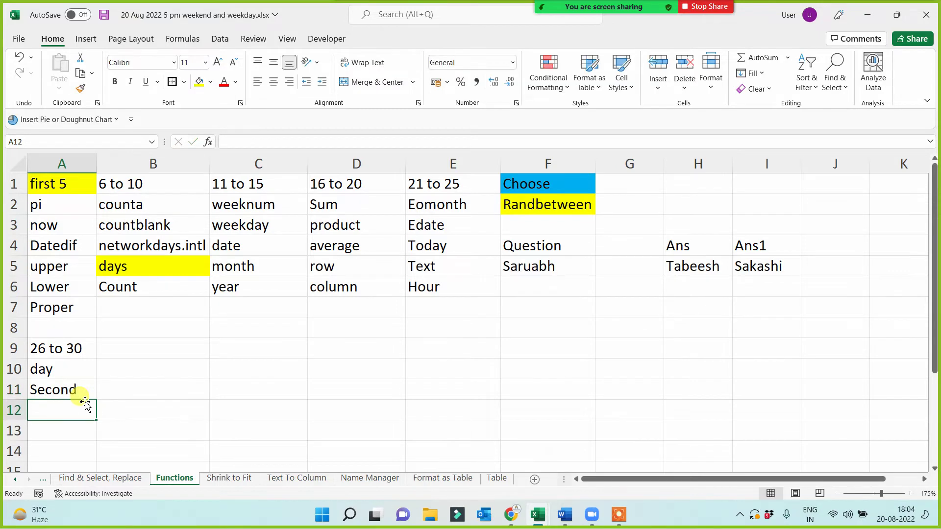
{"action": "type", "text": "minute"}
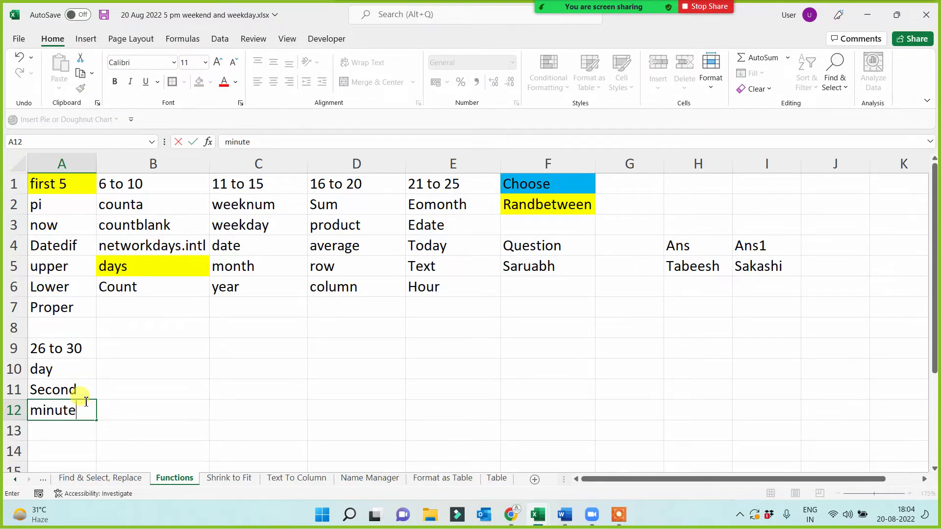
{"action": "key", "text": "Return"}
{"action": "type", "text": "Rows"}
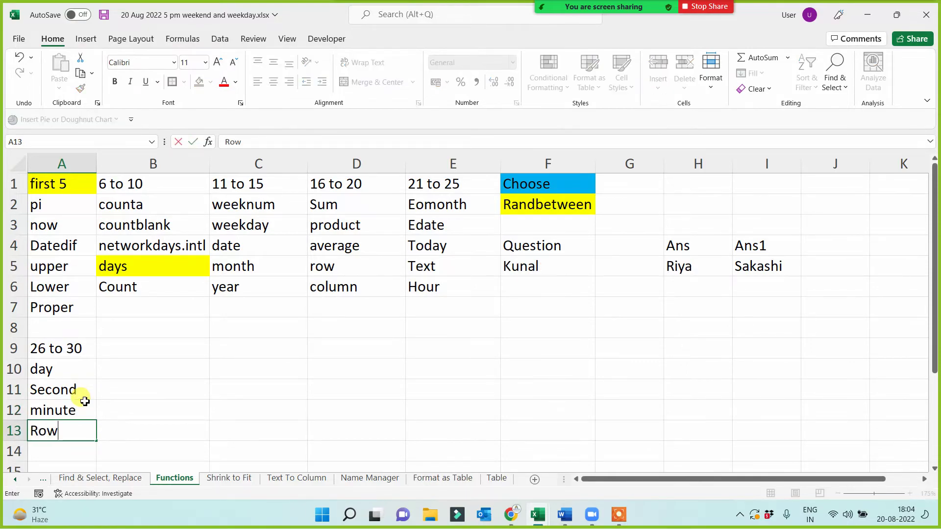
{"action": "key", "text": "Return"}
{"action": "type", "text": "columns"}
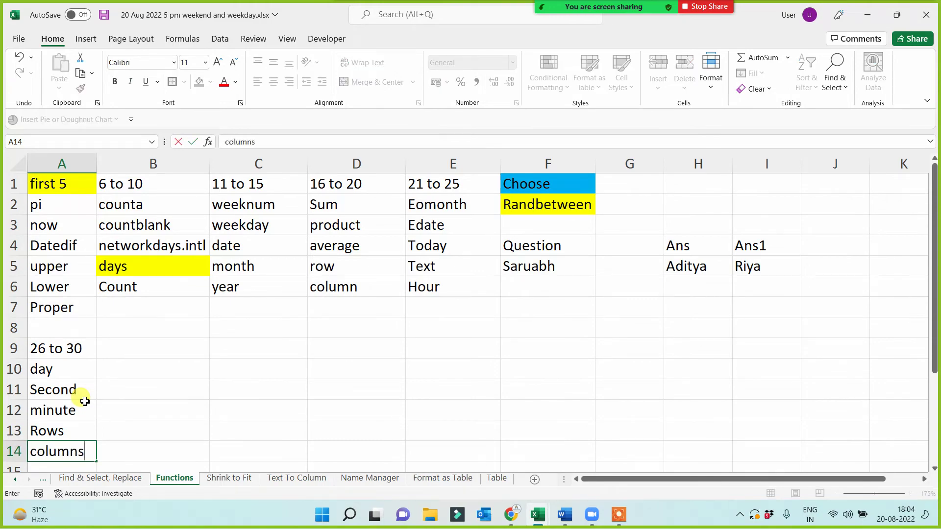
{"action": "key", "text": "Return"}
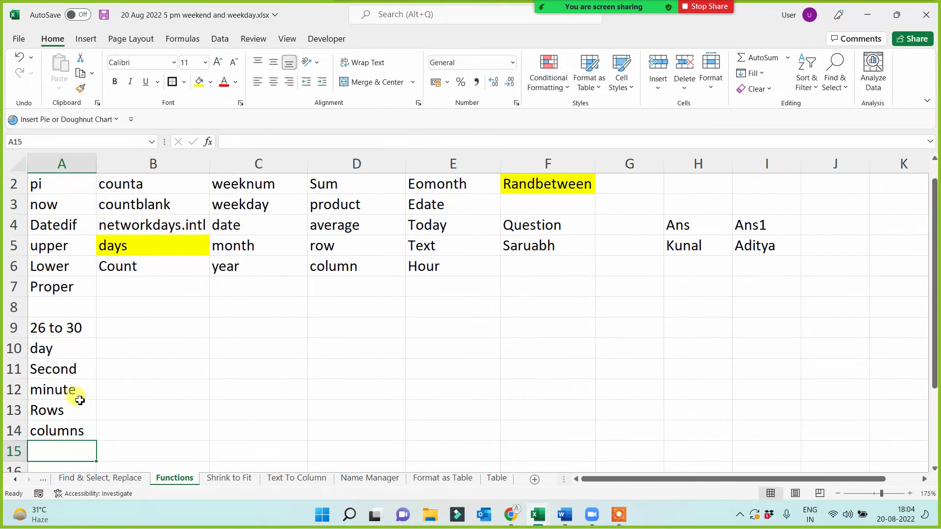
{"action": "left_click_drag", "start_coordinate": [62, 351], "coordinate": [54, 431]}
{"action": "left_click", "coordinate": [138, 352]}
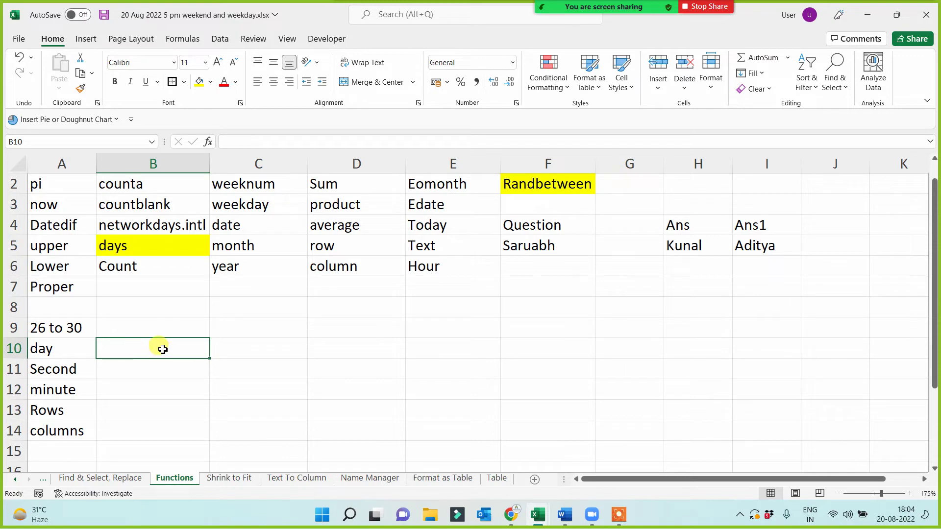
- Enter the '31 to 35' group header in B9
{"action": "left_click", "coordinate": [154, 329]}
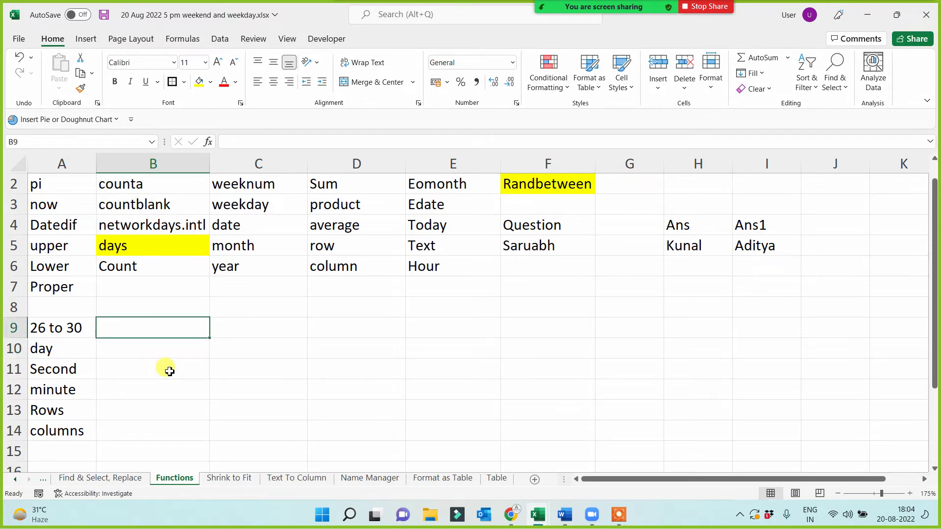
{"action": "type", "text": "31 to "}
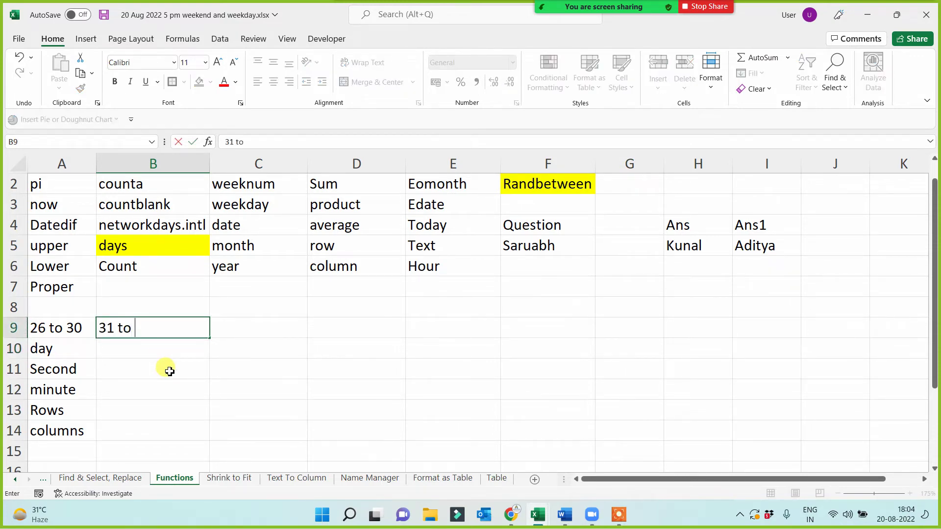
{"action": "type", "text": "35"}
{"action": "key", "text": "Return"}
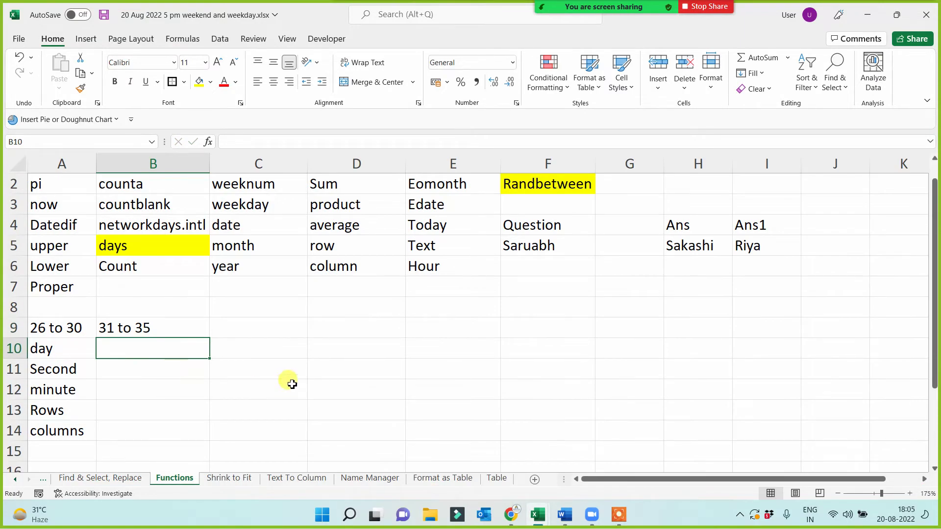
{"action": "left_click", "coordinate": [539, 249]}
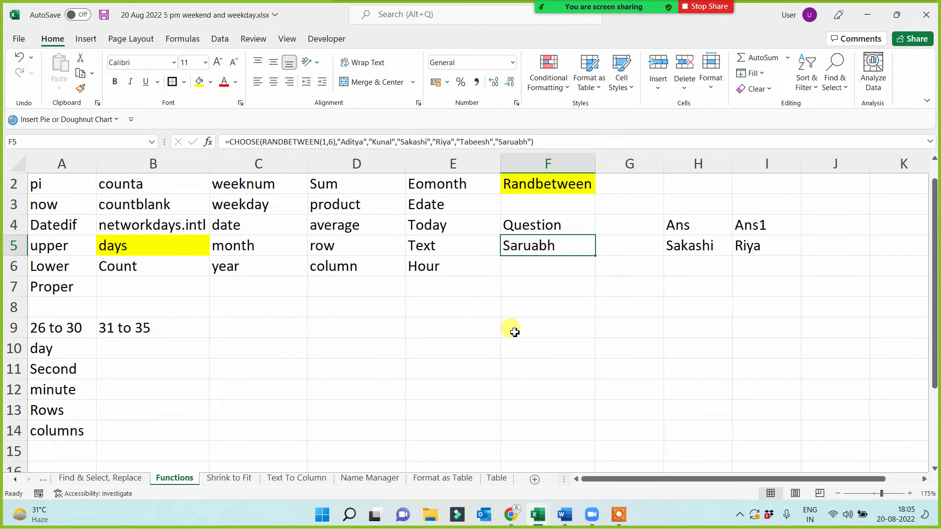
- Type networkdays as the first function in B10
{"action": "left_click", "coordinate": [619, 514]}
{"action": "left_click", "coordinate": [639, 505]}
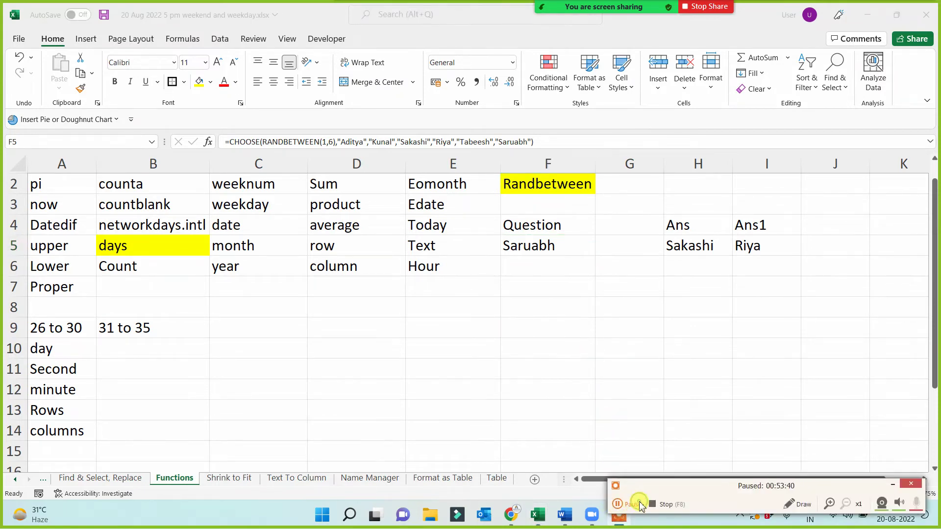
{"action": "left_click", "coordinate": [639, 505]}
{"action": "left_click", "coordinate": [894, 485]}
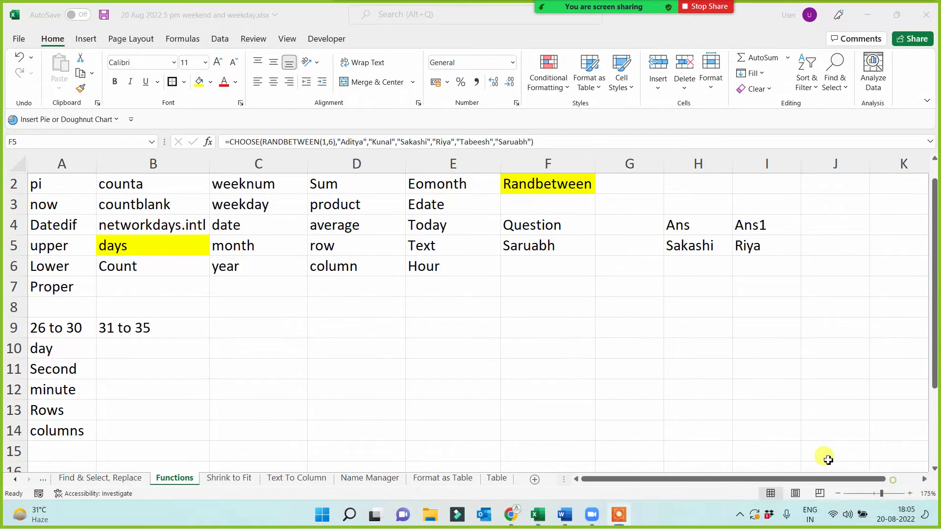
{"action": "left_click", "coordinate": [342, 342]}
{"action": "left_click", "coordinate": [142, 363]}
{"action": "left_click", "coordinate": [153, 352]}
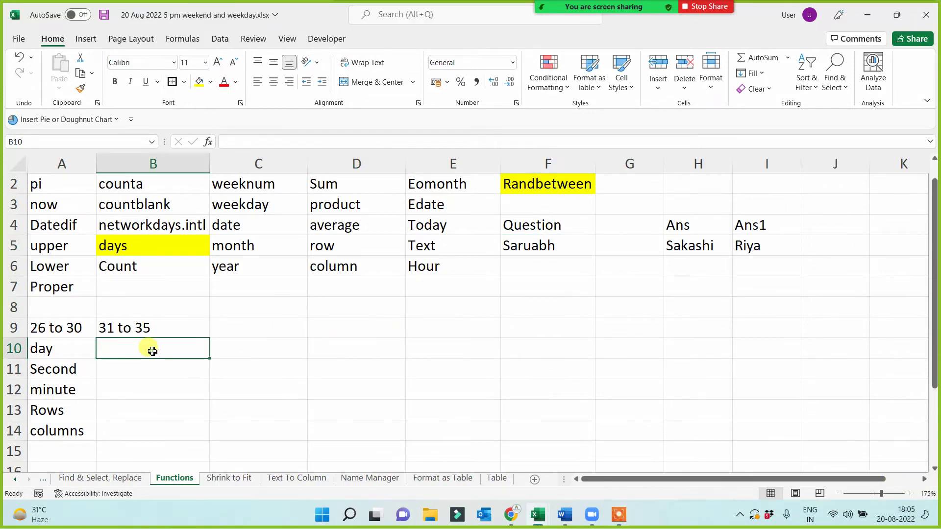
{"action": "type", "text": "netwo"}
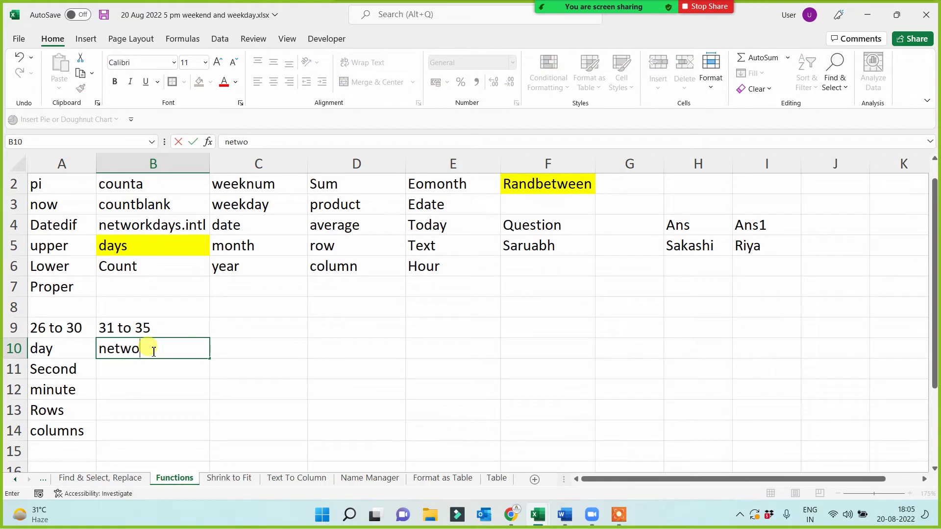
{"action": "type", "text": "rkdays"}
{"action": "key", "text": "Return"}
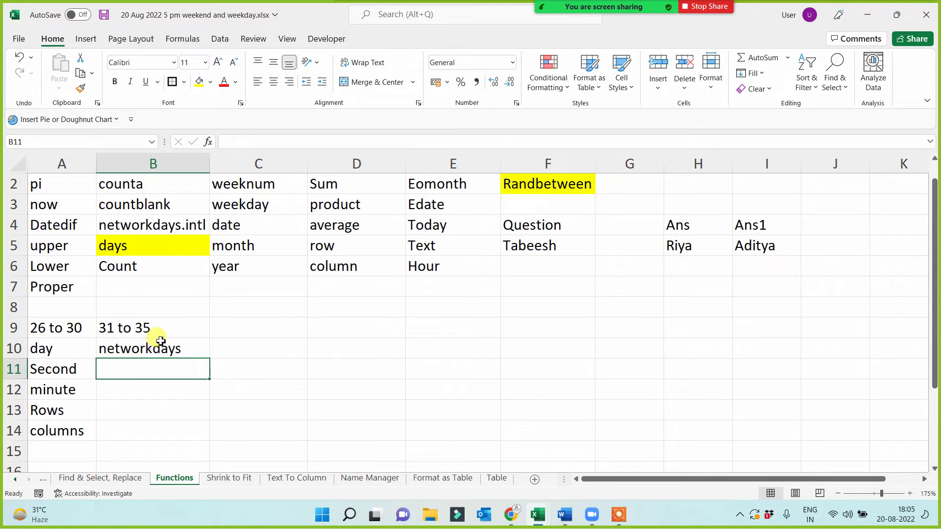
{"action": "scroll", "coordinate": [158, 337], "scroll_direction": "up", "scroll_amount": 1}
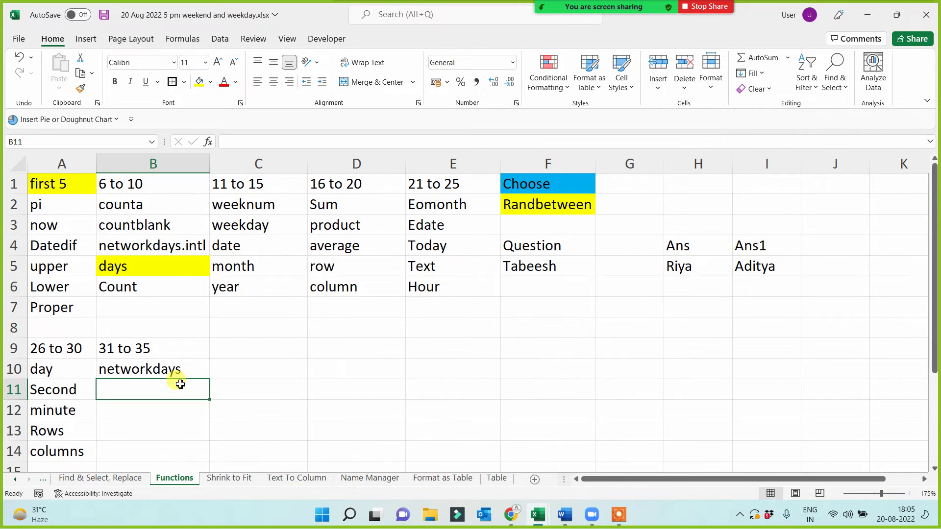
- Replace the duplicate 'date' entry in B11 with rand
{"action": "type", "text": "date"}
{"action": "key", "text": "Return"}
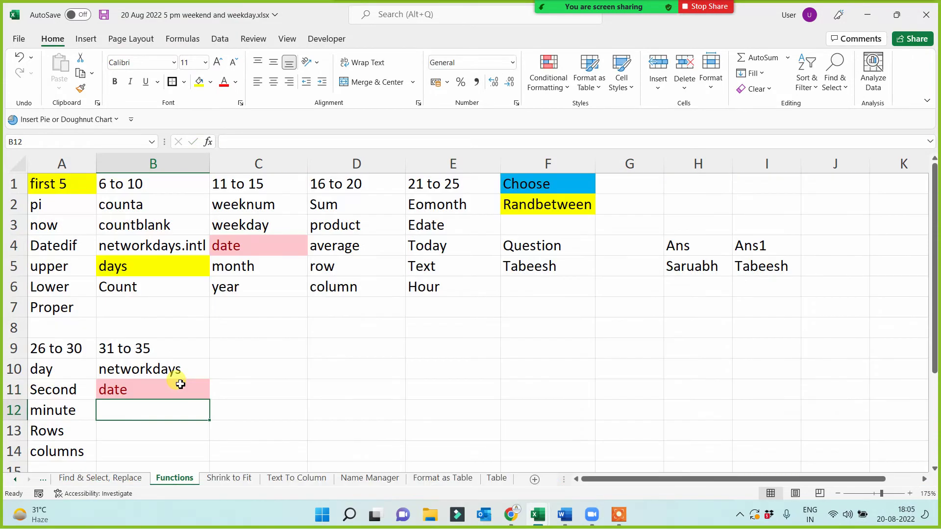
{"action": "left_click", "coordinate": [180, 384]}
{"action": "key", "text": "Delete"}
{"action": "type", "text": "rand"}
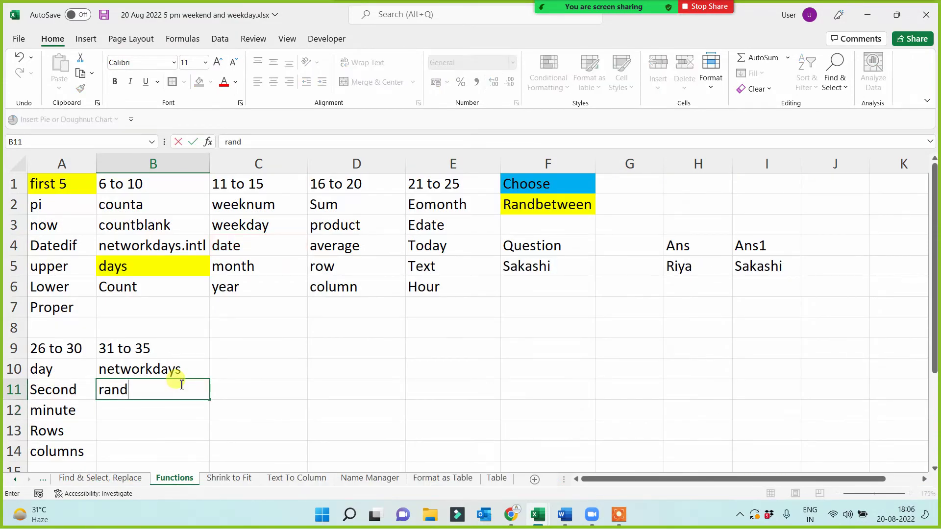
{"action": "key", "text": "Return"}
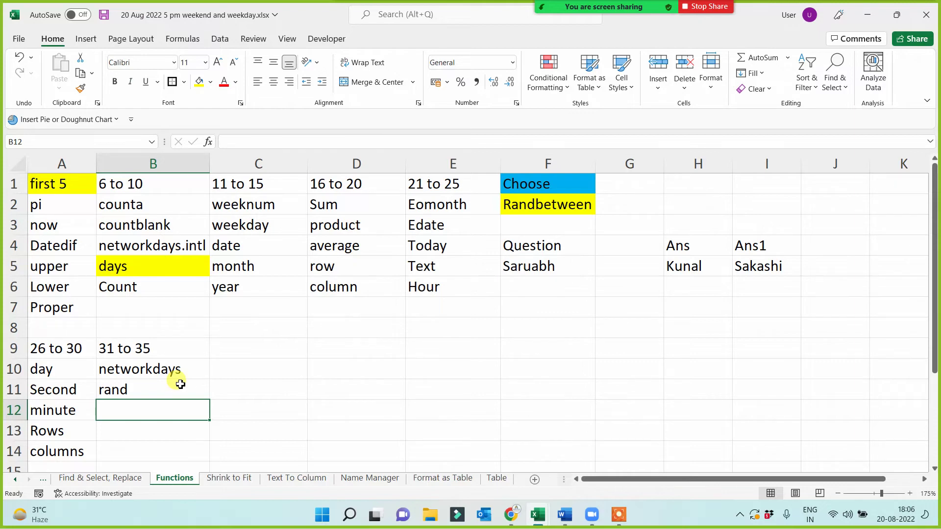
- Enter exact, iserror and isodd in B12:B14, then select B10:B14
{"action": "type", "text": "exact"}
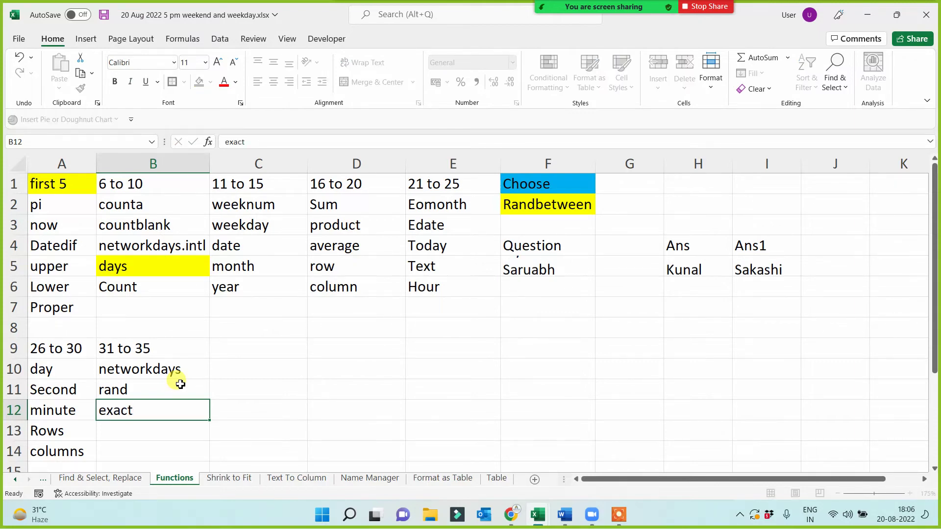
{"action": "key", "text": "Return"}
{"action": "type", "text": "is"}
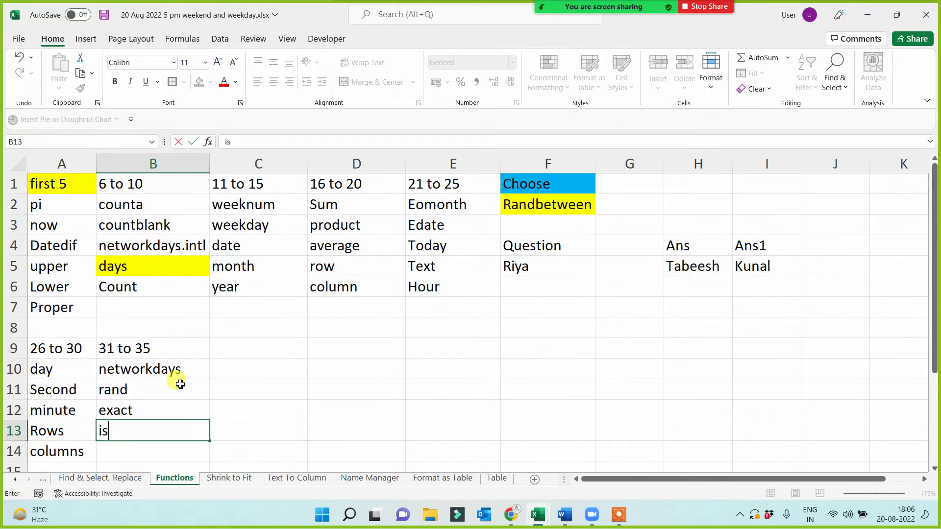
{"action": "type", "text": "error"}
{"action": "key", "text": "Return"}
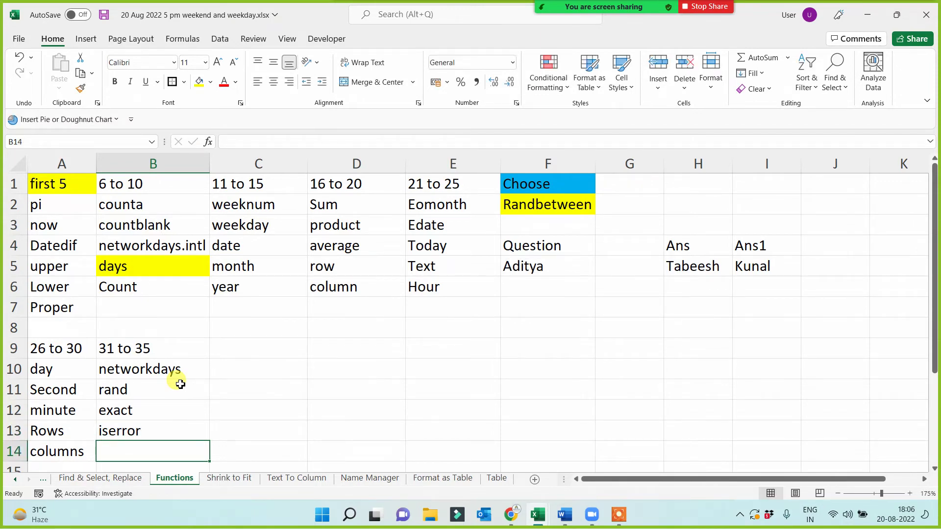
{"action": "type", "text": "isoodd"}
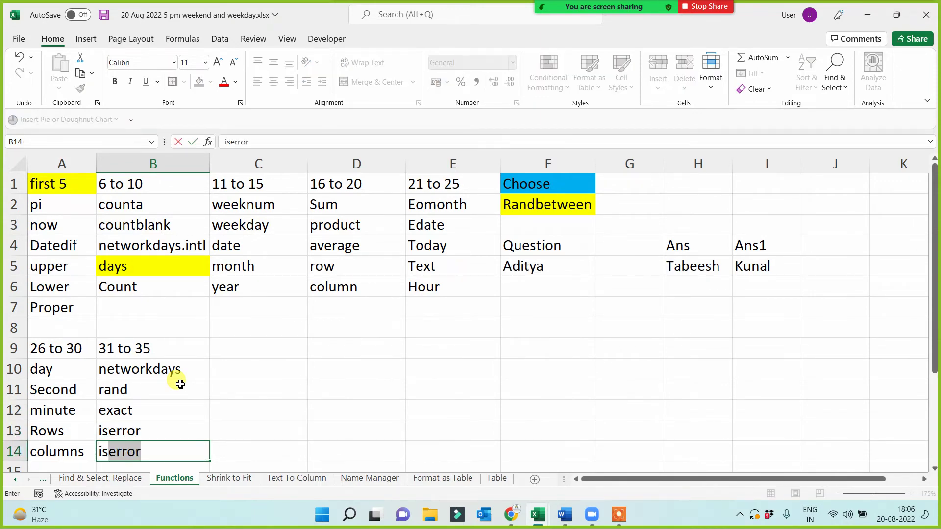
{"action": "key", "text": "BackSpace"}
{"action": "key", "text": "BackSpace"}
{"action": "key", "text": "BackSpace"}
{"action": "type", "text": "dd"}
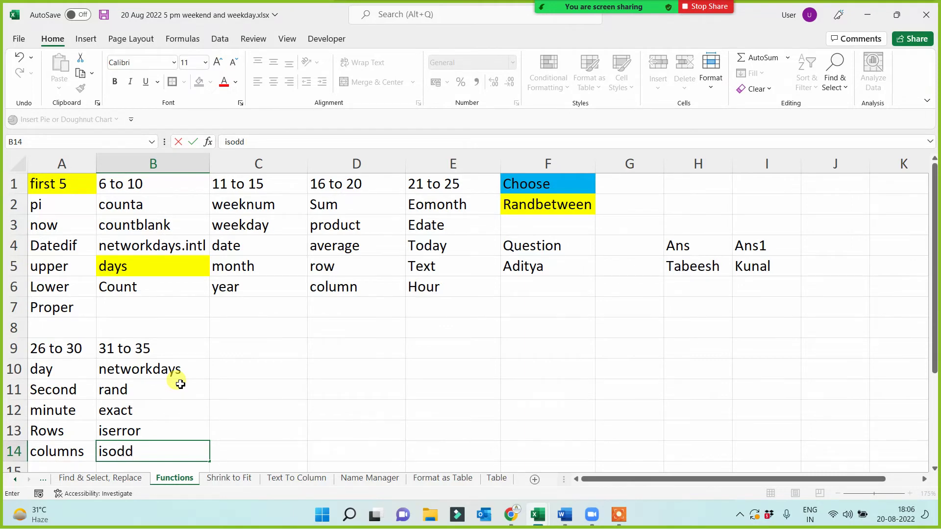
{"action": "key", "text": "Return"}
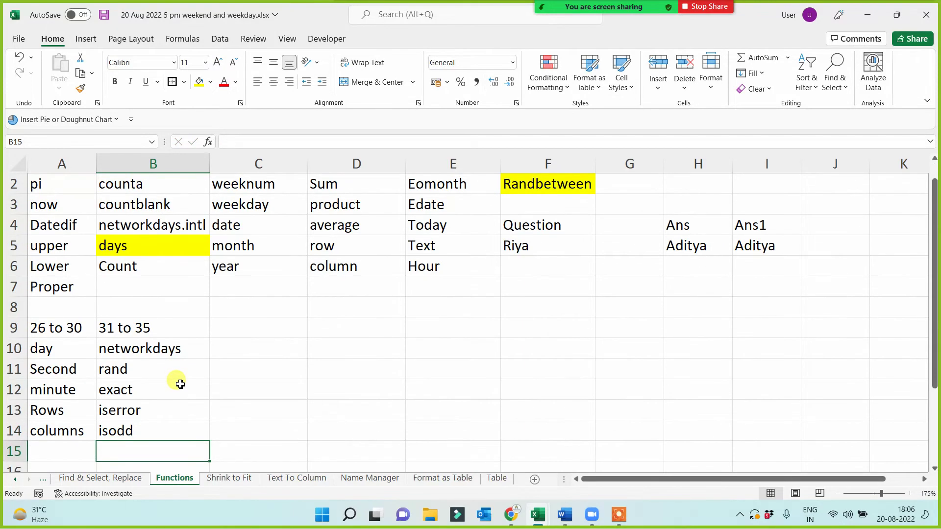
{"action": "left_click_drag", "start_coordinate": [157, 348], "coordinate": [179, 424]}
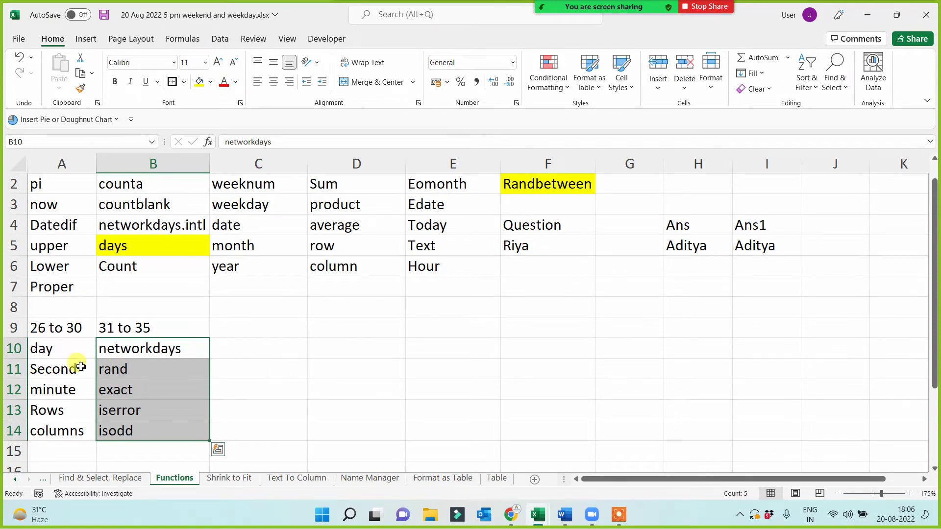
{"action": "left_click", "coordinate": [104, 348]}
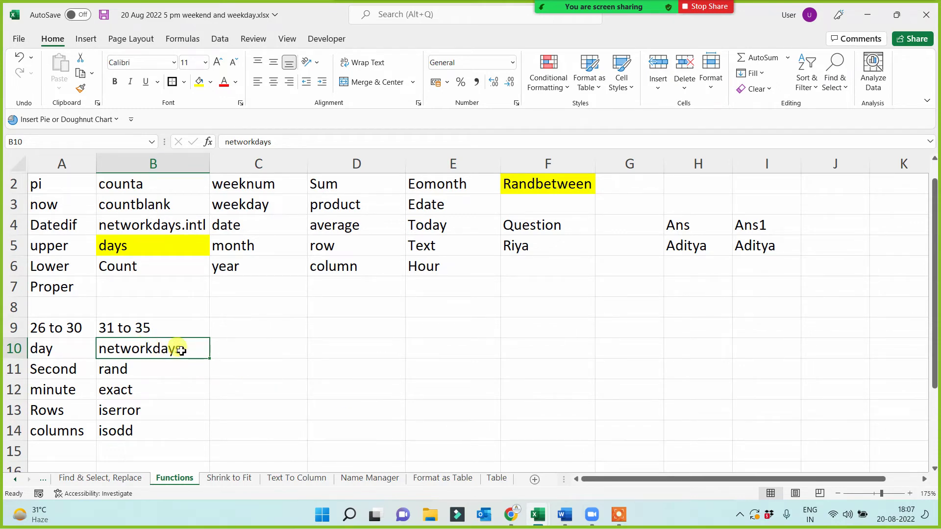
{"action": "left_click", "coordinate": [335, 335]}
{"action": "left_click", "coordinate": [424, 332]}
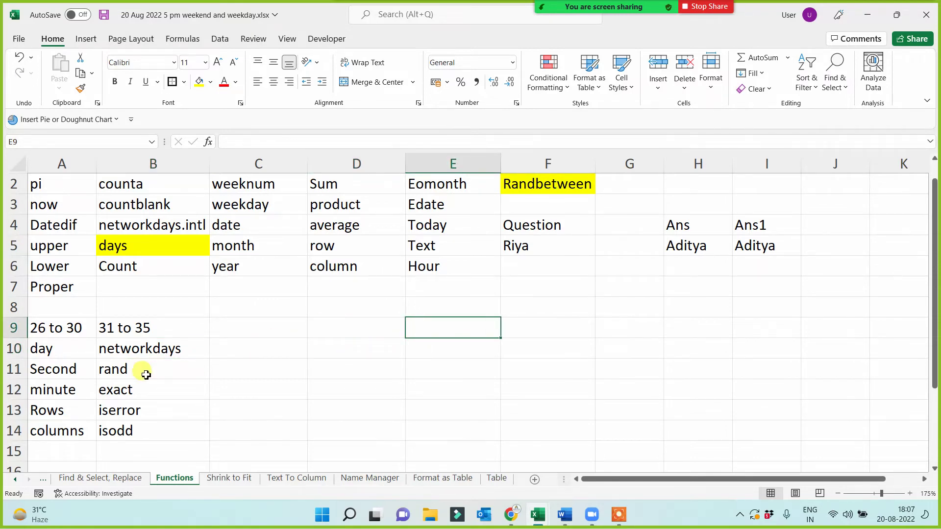
{"action": "left_click", "coordinate": [143, 348]}
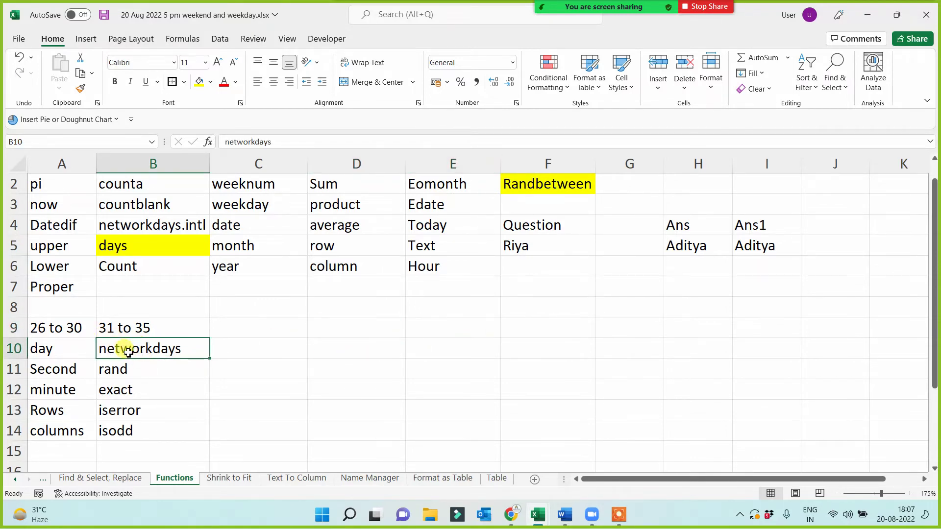
{"action": "left_click", "coordinate": [153, 373]}
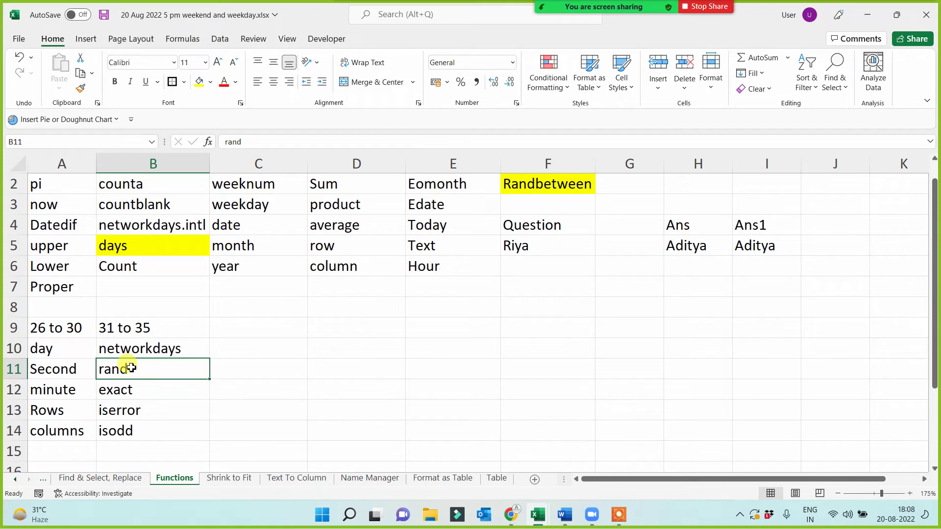
{"action": "double_click", "coordinate": [362, 331]}
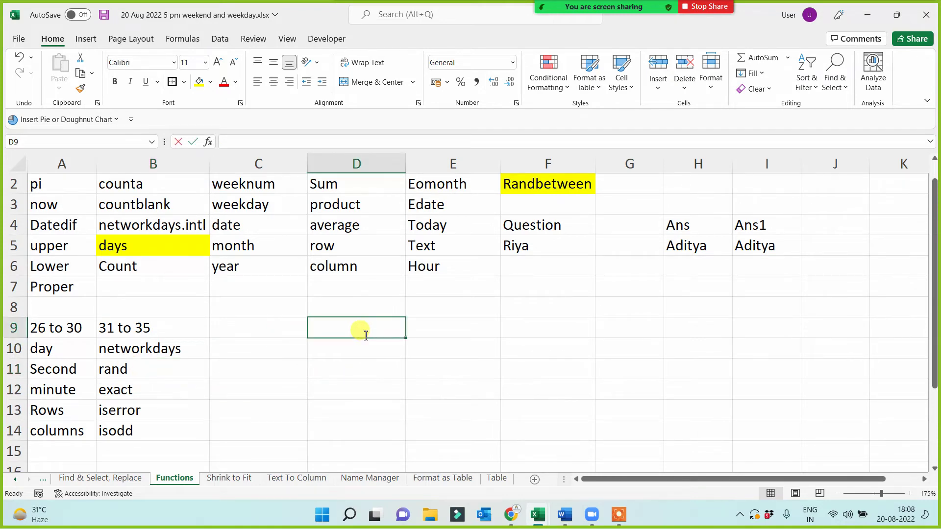
{"action": "type", "text": "=rand()"}
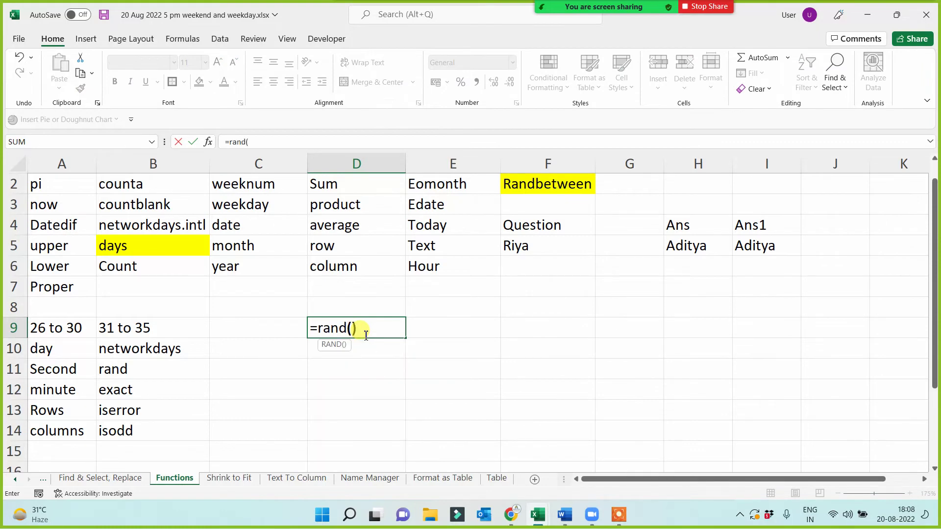
{"action": "key", "text": "ctrl+Return"}
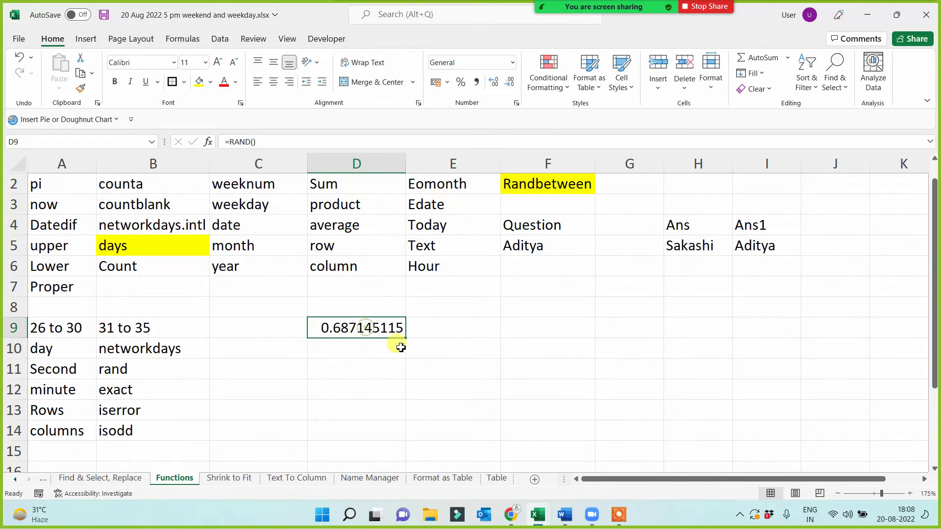
{"action": "left_click_drag", "start_coordinate": [405, 337], "coordinate": [662, 339]}
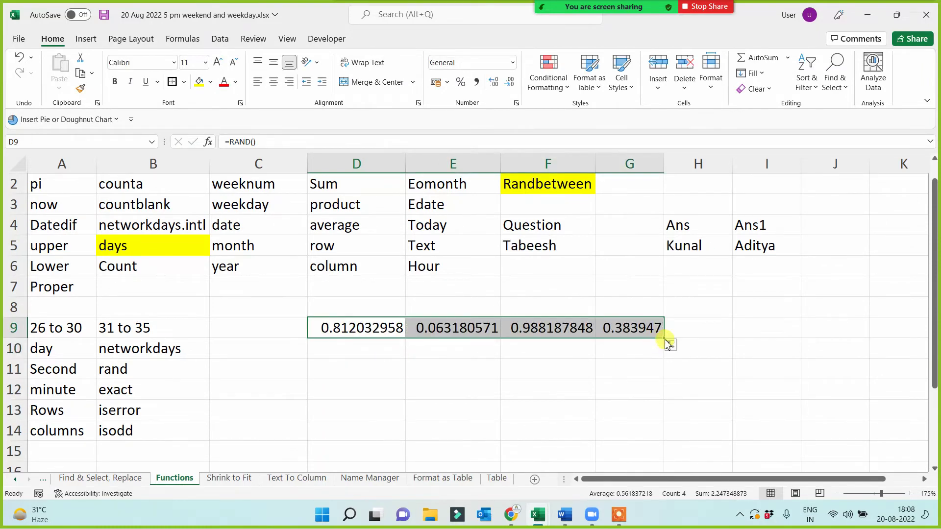
{"action": "left_click", "coordinate": [669, 345]}
{"action": "left_click", "coordinate": [664, 339]}
{"action": "left_click_drag", "start_coordinate": [664, 340], "coordinate": [720, 384]}
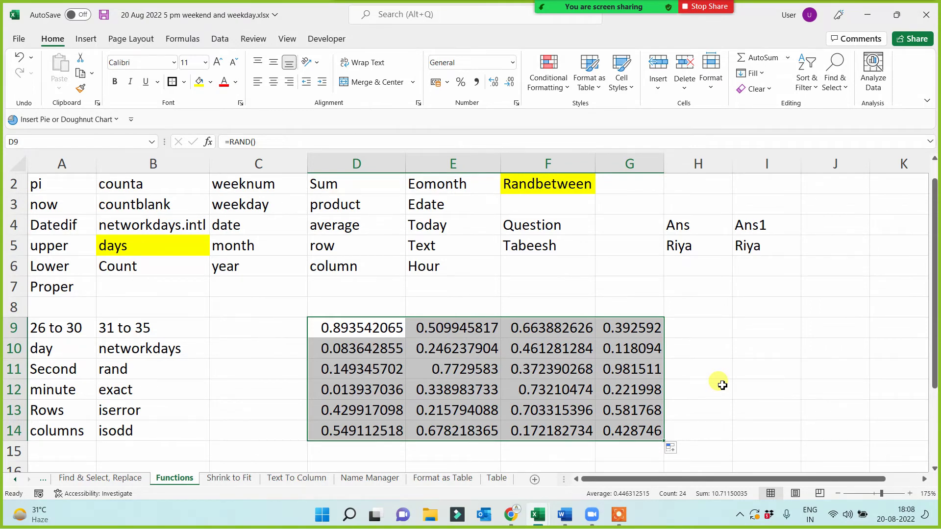
{"action": "key", "text": "Delete"}
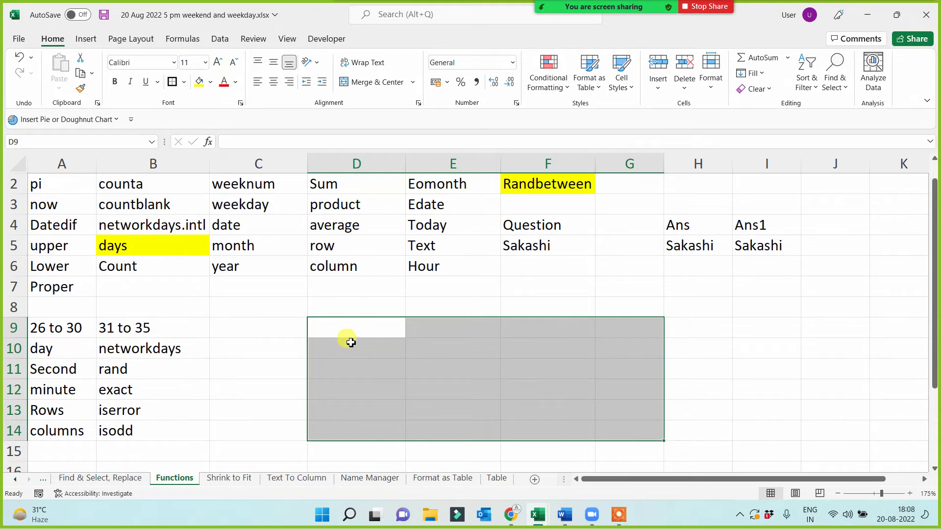
{"action": "left_click", "coordinate": [215, 387]}
{"action": "left_click", "coordinate": [120, 388]}
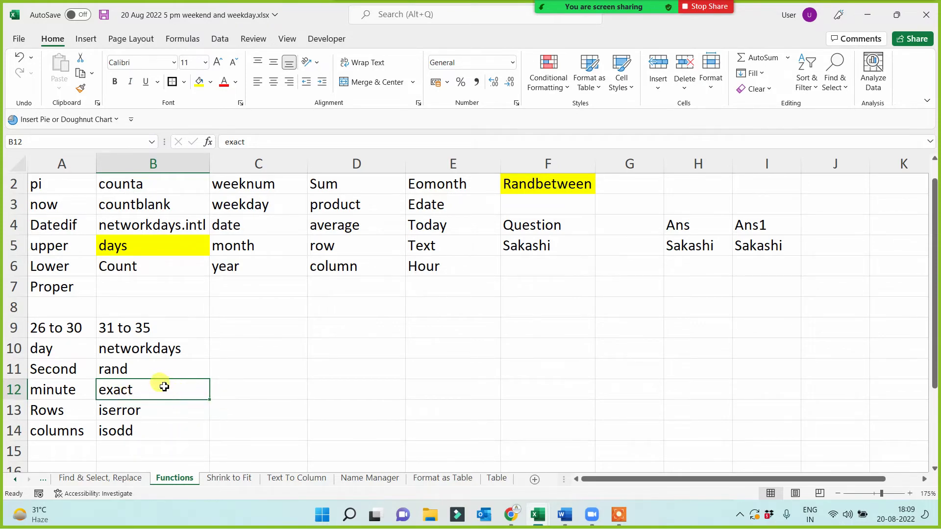
{"action": "left_click_drag", "start_coordinate": [161, 395], "coordinate": [162, 422]}
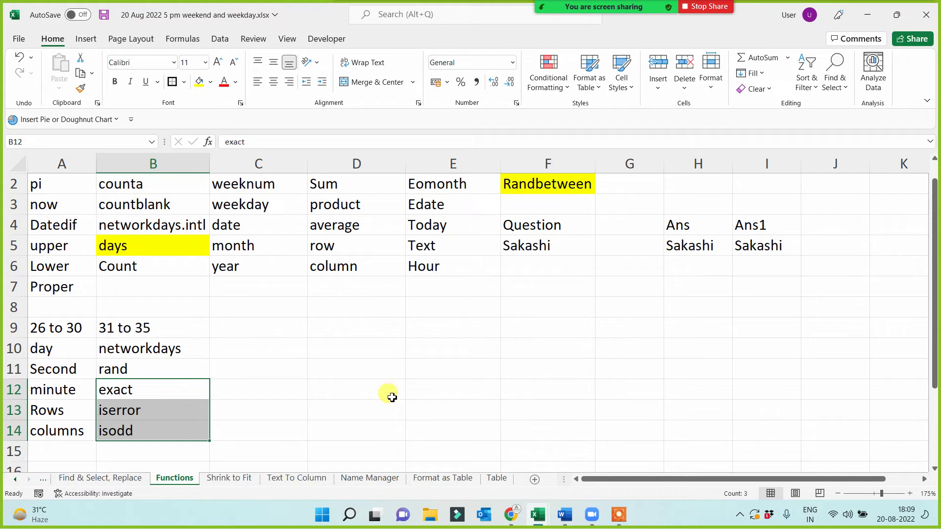
{"action": "scroll", "coordinate": [333, 372], "scroll_direction": "down", "scroll_amount": 1}
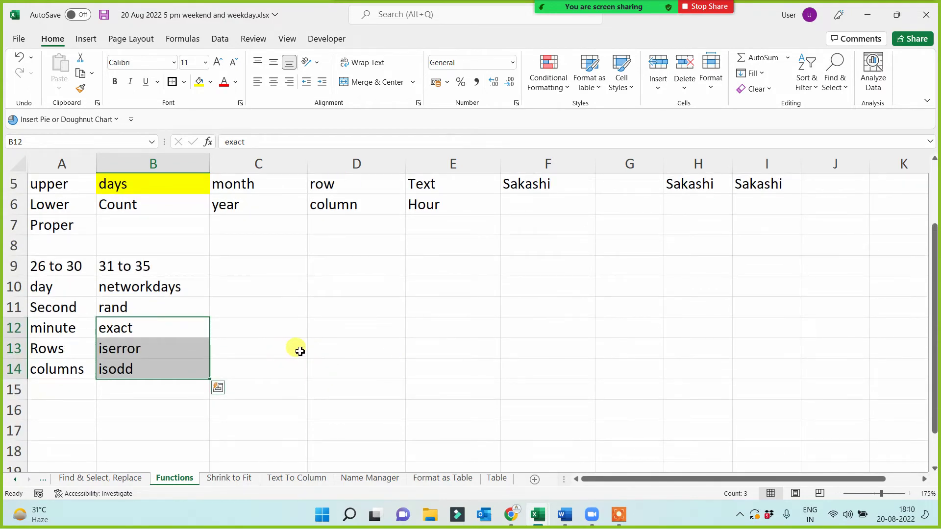
{"action": "left_click", "coordinate": [157, 419]}
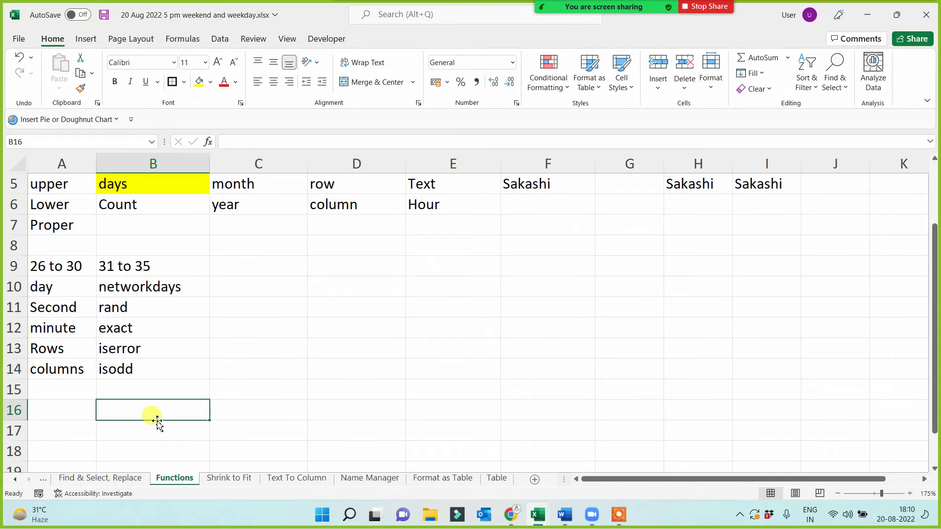
{"action": "left_click", "coordinate": [353, 311]}
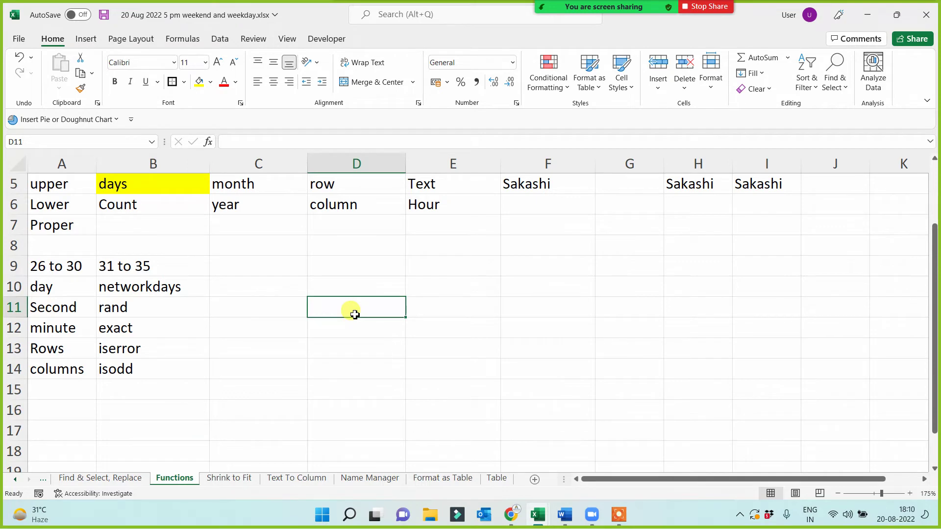
{"action": "type", "text": "55"}
{"action": "left_click", "coordinate": [419, 310]}
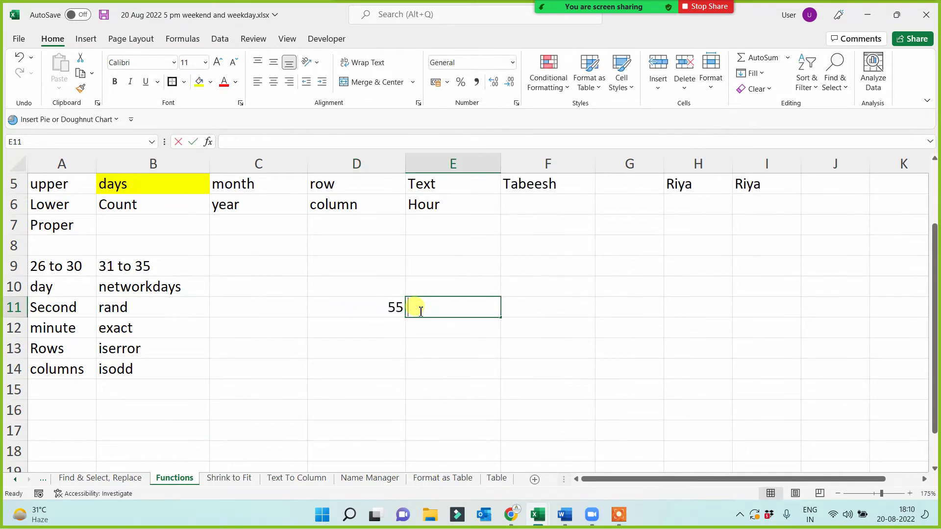
{"action": "type", "text": "55"}
{"action": "key", "text": "Return"}
{"action": "left_click", "coordinate": [519, 301]}
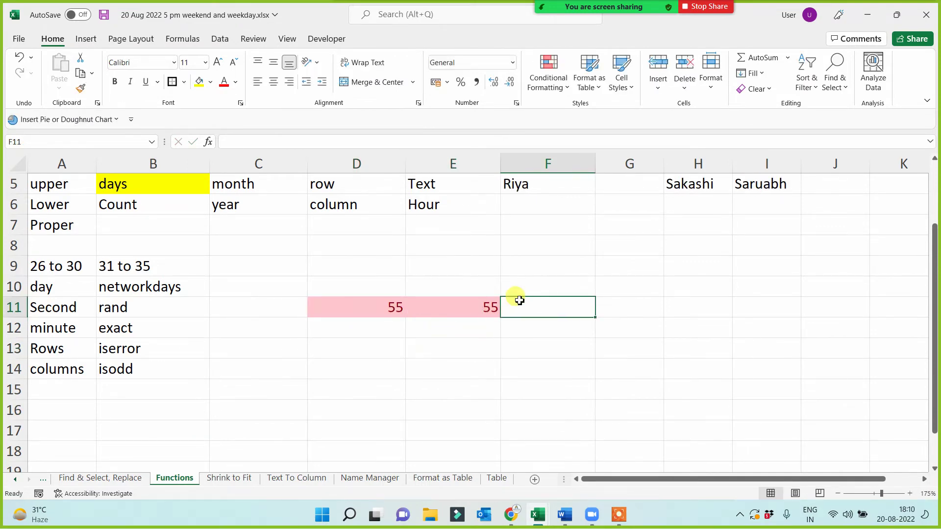
{"action": "type", "text": "45"}
{"action": "left_click", "coordinate": [494, 362]}
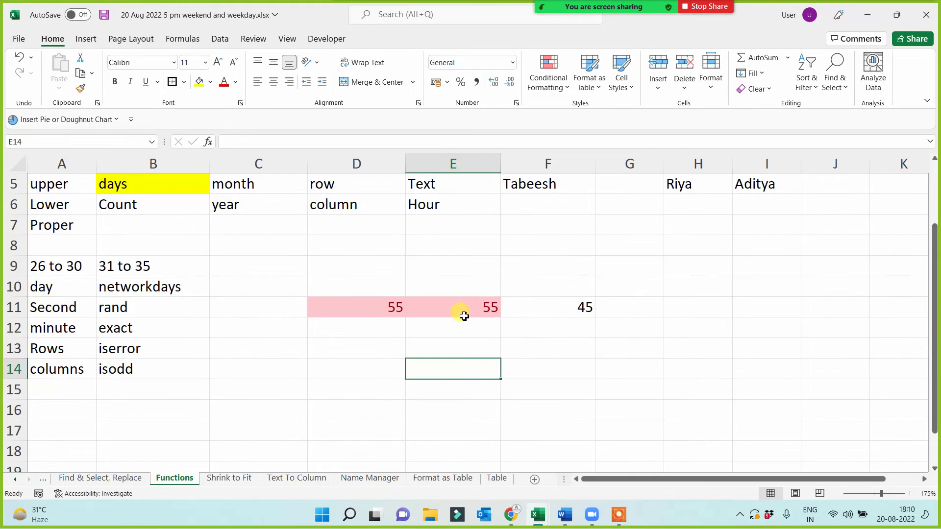
{"action": "left_click", "coordinate": [447, 309]}
{"action": "key", "text": "Delete"}
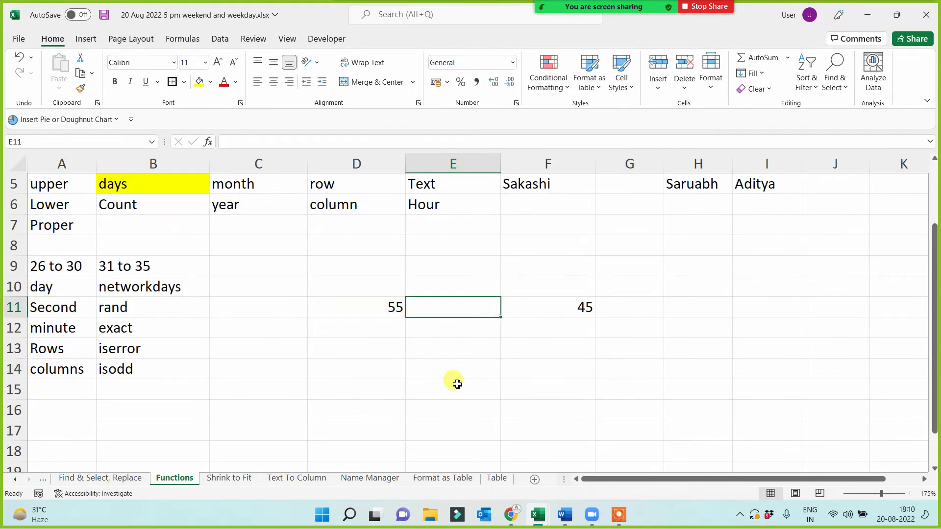
{"action": "left_click_drag", "start_coordinate": [366, 306], "coordinate": [586, 309]}
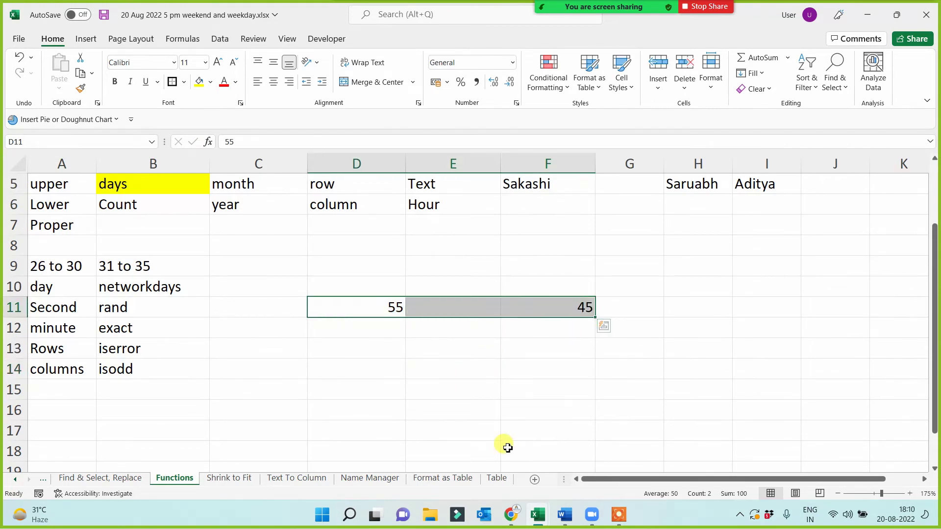
{"action": "key", "text": "Delete"}
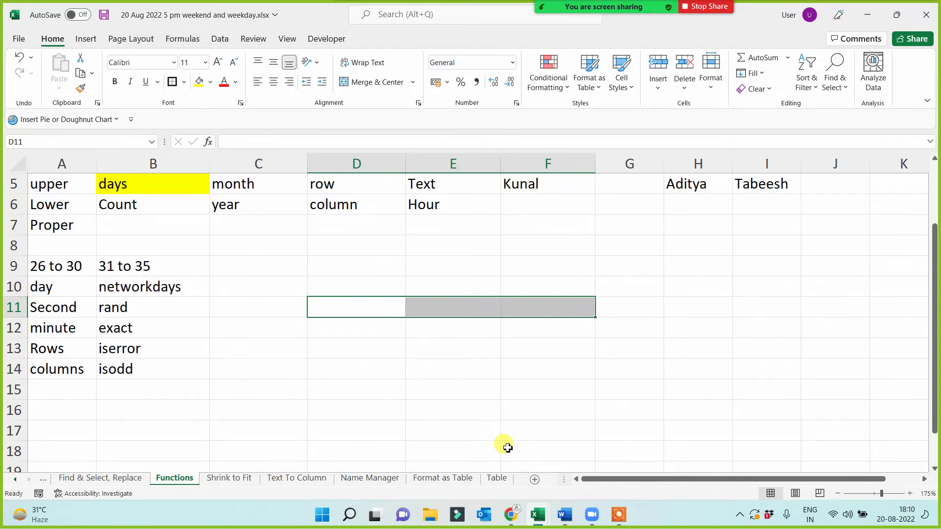
{"action": "left_click", "coordinate": [362, 368]}
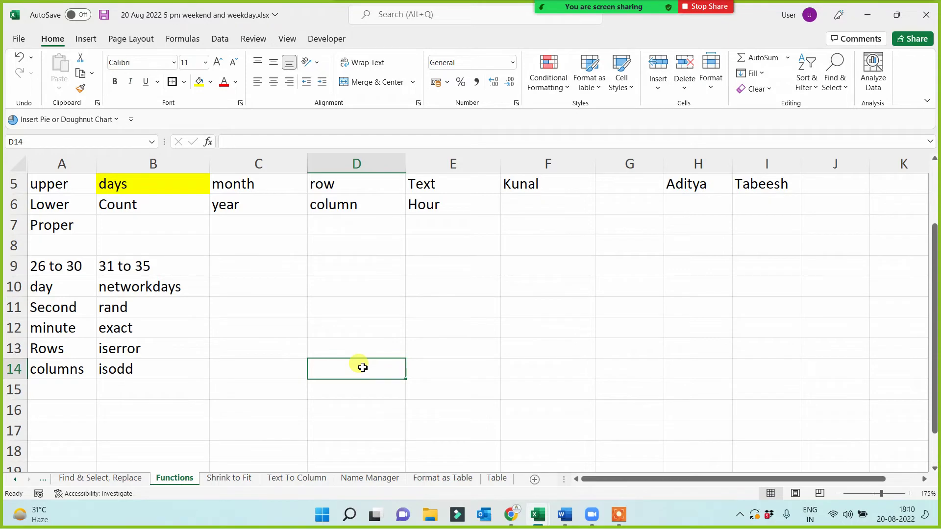
{"action": "left_click_drag", "start_coordinate": [322, 264], "coordinate": [745, 383]}
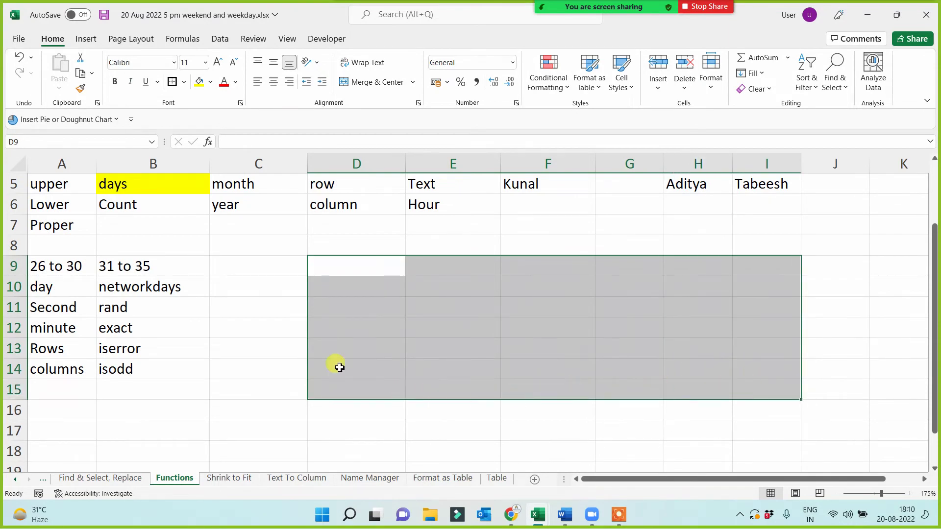
{"action": "left_click", "coordinate": [213, 368]}
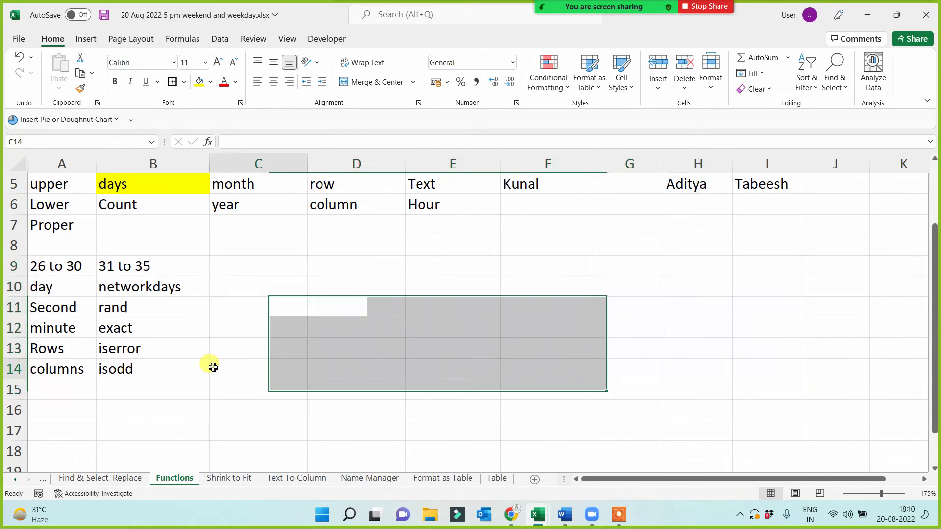
{"action": "left_click", "coordinate": [141, 323]}
{"action": "left_click_drag", "start_coordinate": [138, 354], "coordinate": [142, 370]}
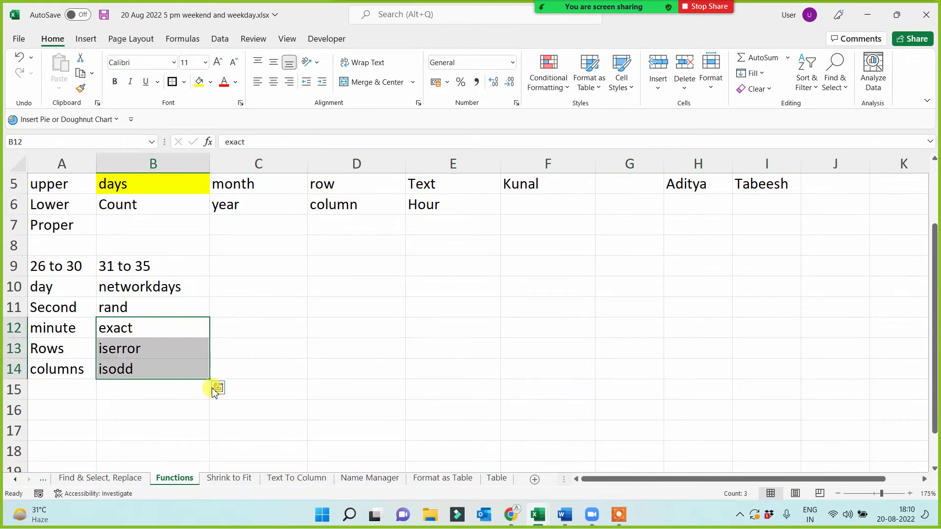
{"action": "left_click", "coordinate": [392, 336]}
{"action": "left_click", "coordinate": [505, 294]}
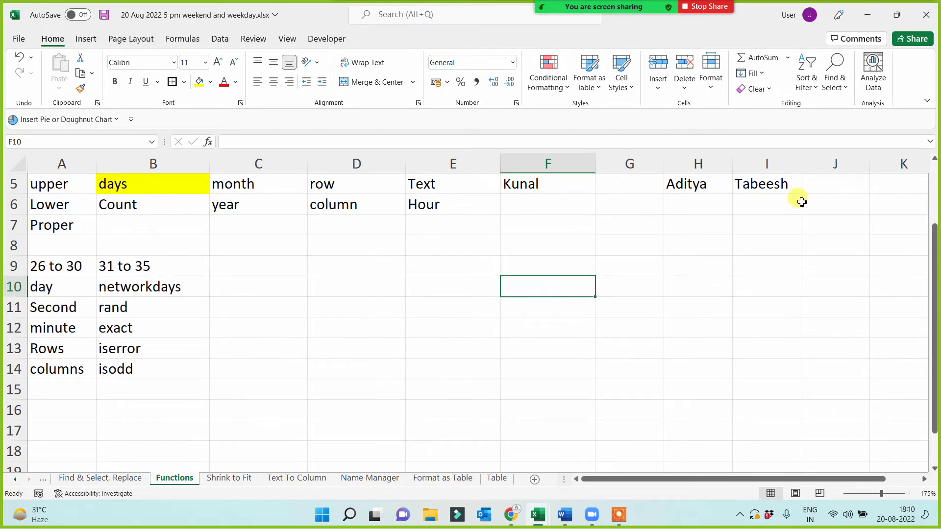
- Enter the test value 88 in both G10 and H10
{"action": "left_click_drag", "start_coordinate": [699, 184], "coordinate": [746, 184]}
{"action": "left_click", "coordinate": [587, 300]}
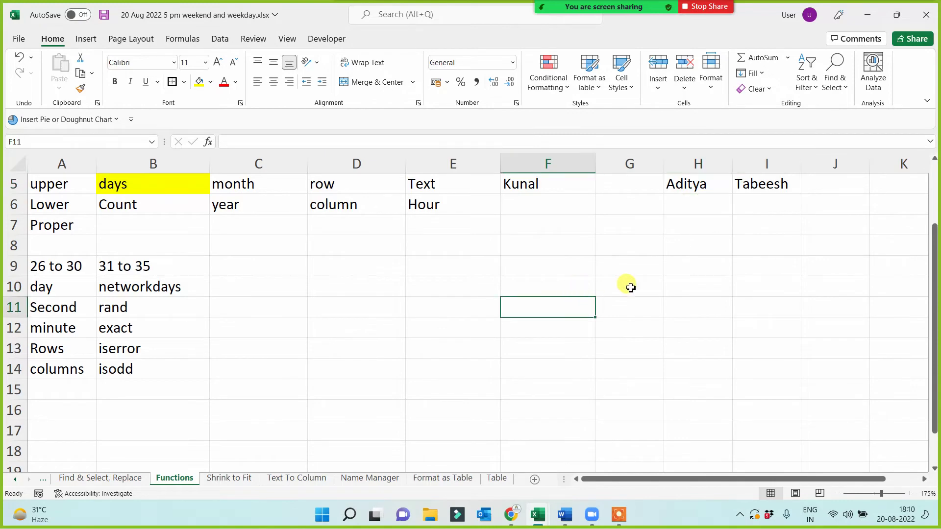
{"action": "left_click", "coordinate": [627, 286]}
{"action": "type", "text": "88"}
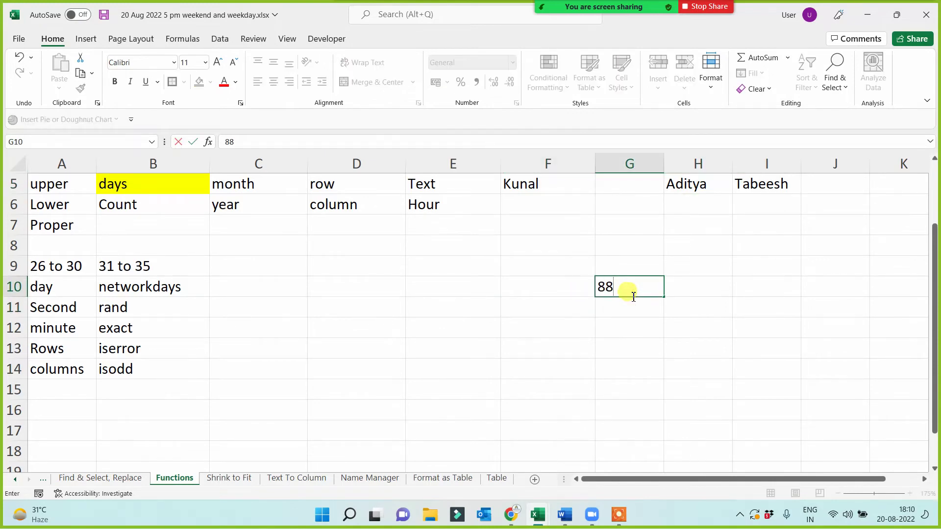
{"action": "left_click", "coordinate": [682, 286]}
{"action": "type", "text": "88"}
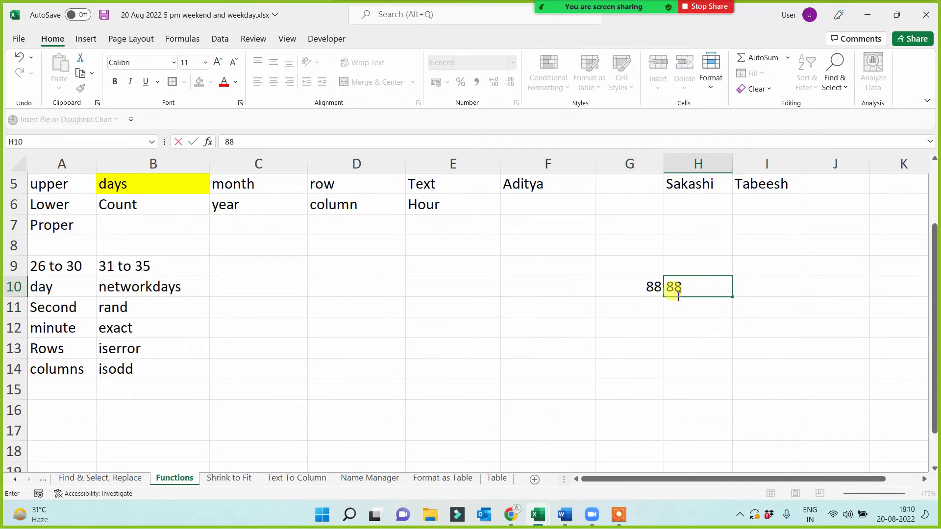
{"action": "key", "text": "Return"}
{"action": "left_click", "coordinate": [635, 289]}
{"action": "left_click_drag", "start_coordinate": [635, 291], "coordinate": [699, 296]}
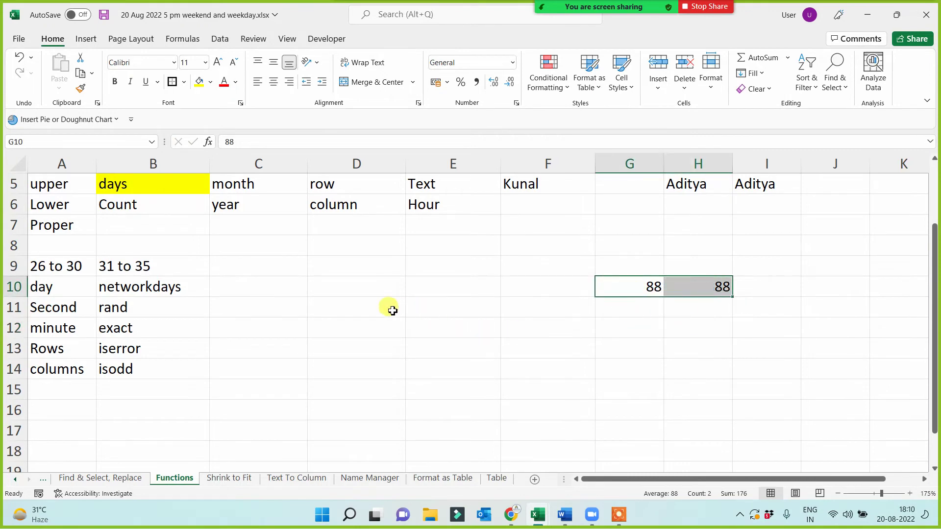
- Enter =EXACT(G10,H10) in C12 to compare the two values
{"action": "left_click", "coordinate": [248, 337]}
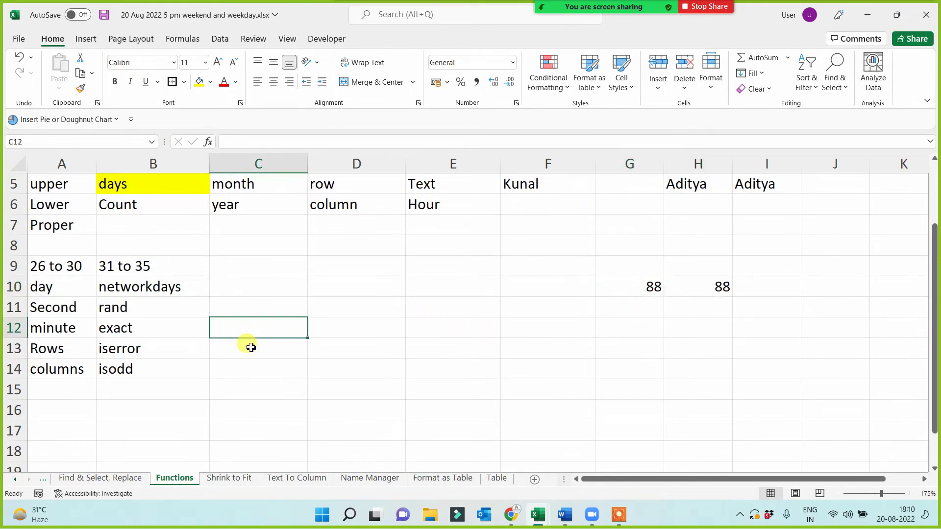
{"action": "type", "text": "=exact("}
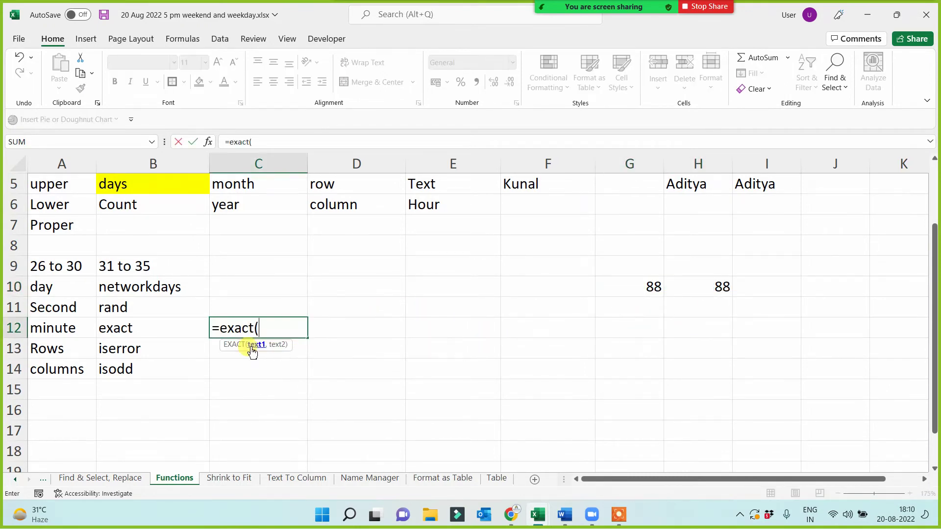
{"action": "left_click", "coordinate": [618, 293]}
{"action": "type", "text": ","}
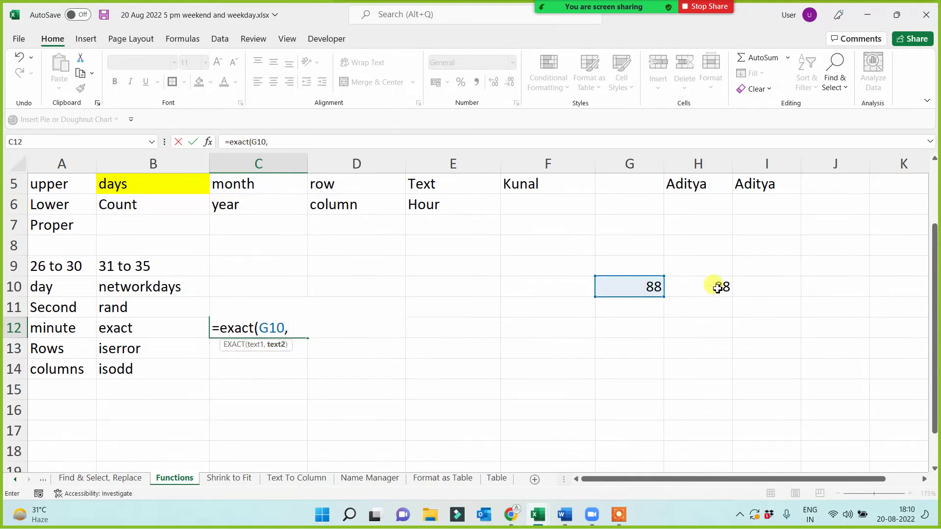
{"action": "left_click", "coordinate": [717, 289]}
{"action": "type", "text": ")"}
{"action": "key", "text": "Return"}
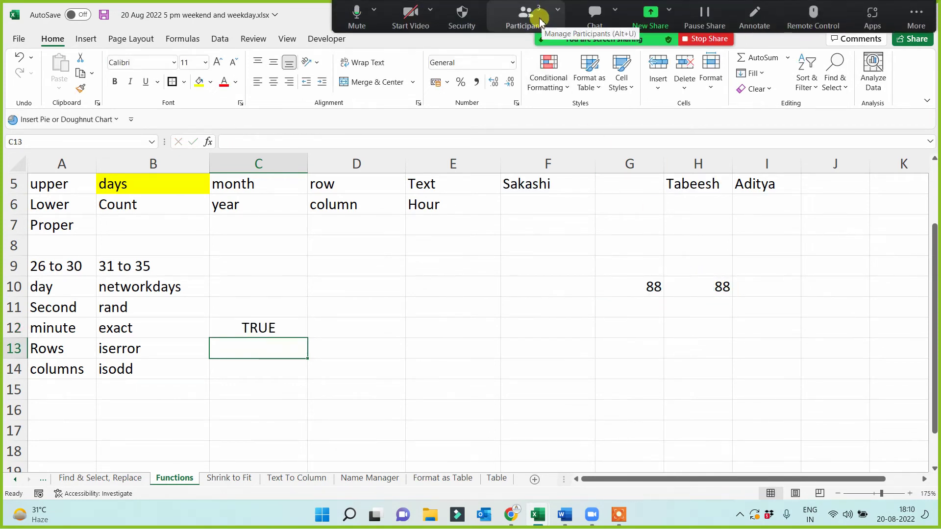
- Mute a participant from Zoom's participants list and close the list
{"action": "left_click", "coordinate": [542, 22]}
{"action": "mouse_move", "coordinate": [487, 208]}
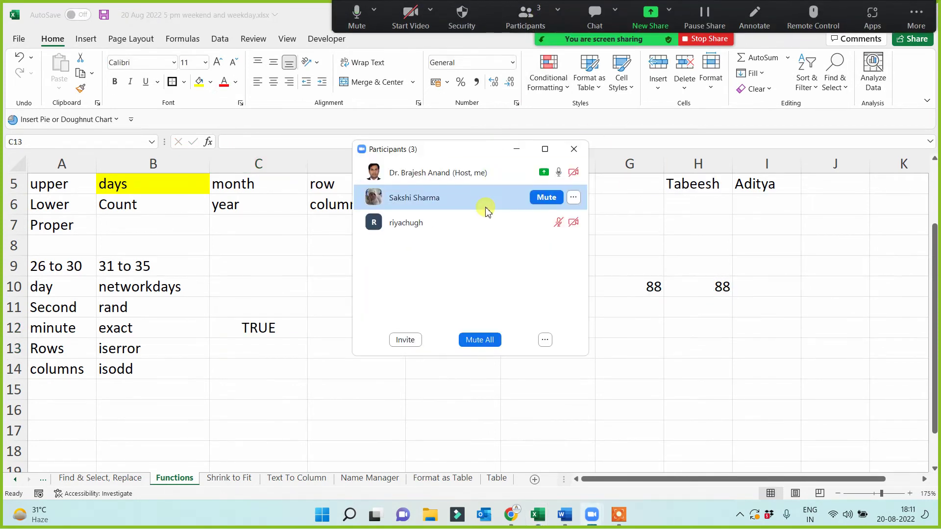
{"action": "left_click", "coordinate": [546, 198]}
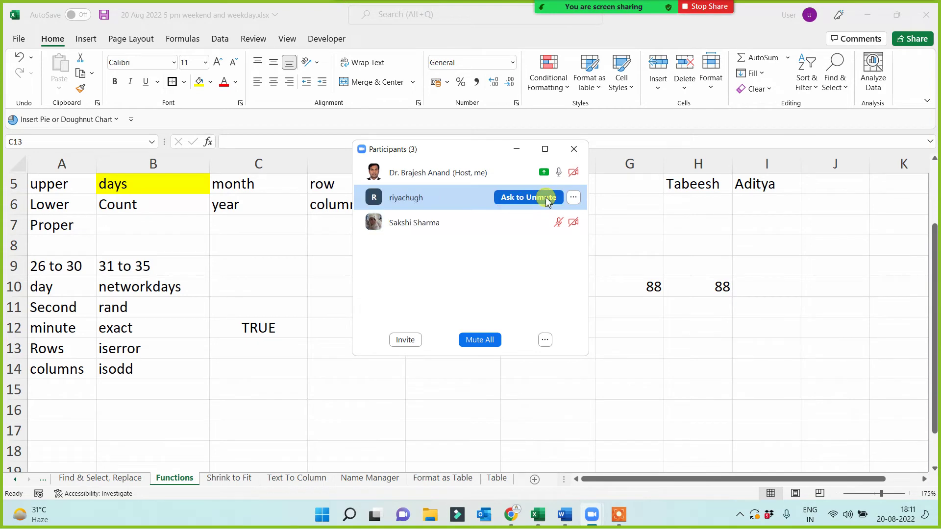
{"action": "left_click", "coordinate": [517, 150]}
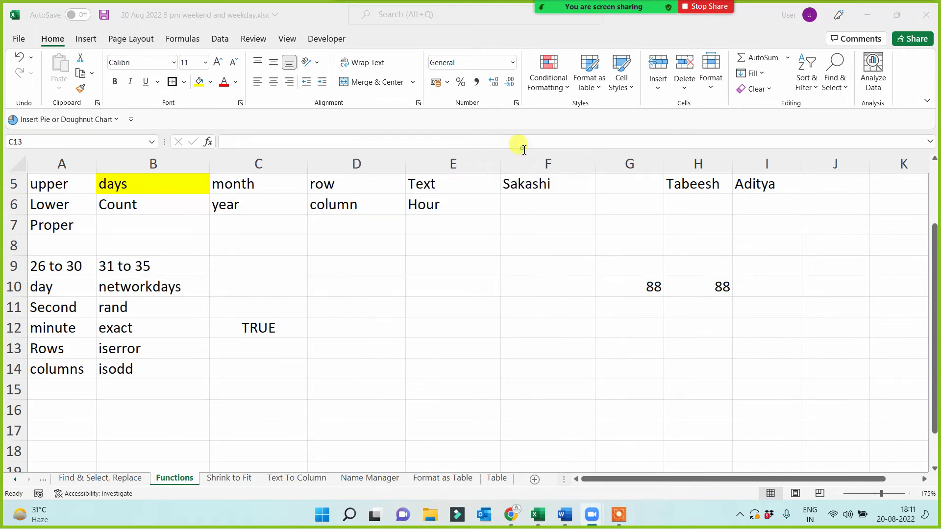
{"action": "left_click", "coordinate": [649, 289]}
{"action": "left_click", "coordinate": [346, 372]}
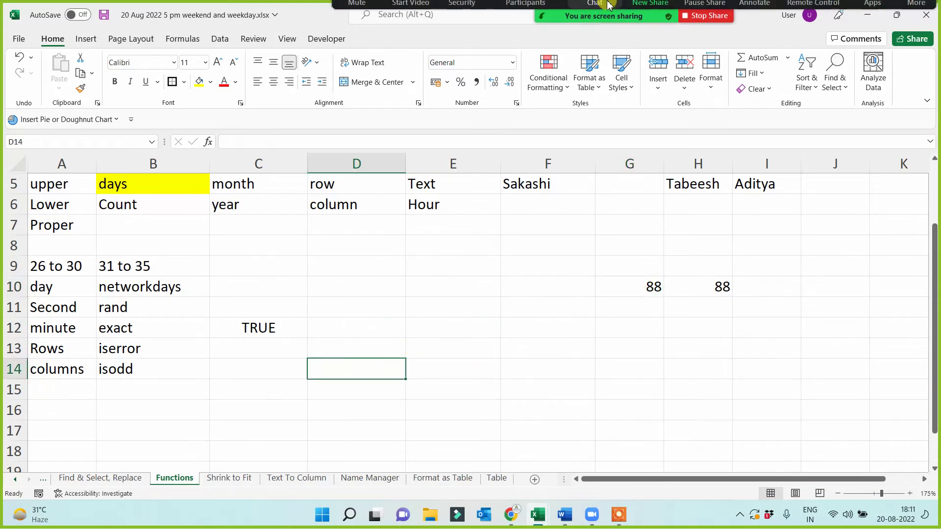
{"action": "left_click", "coordinate": [241, 348]}
- Review the EXACT formula and its result in C12
{"action": "left_click", "coordinate": [257, 330]}
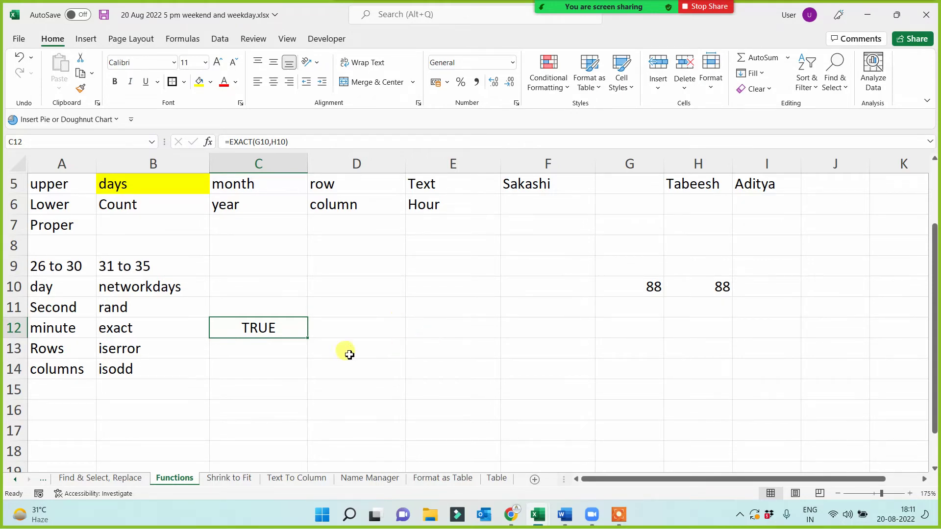
{"action": "left_click", "coordinate": [297, 364]}
{"action": "left_click", "coordinate": [247, 336]}
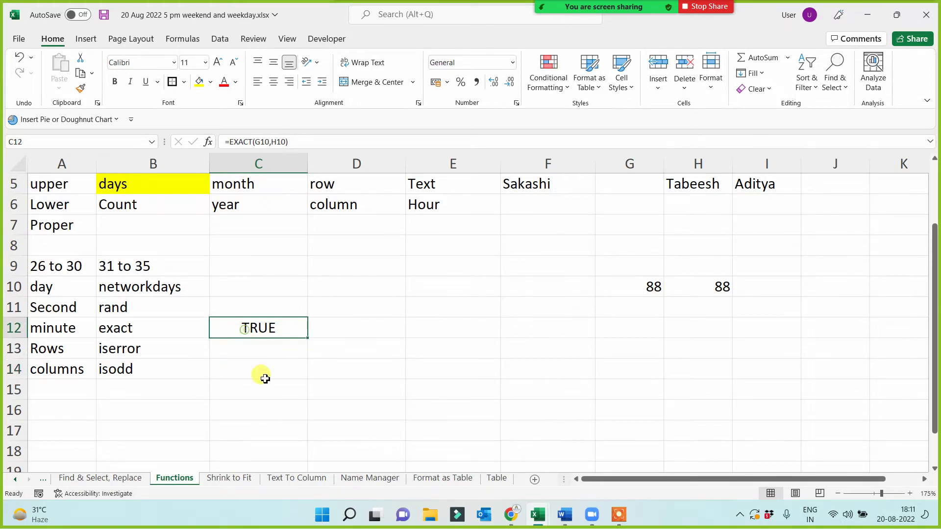
{"action": "left_click", "coordinate": [235, 369]}
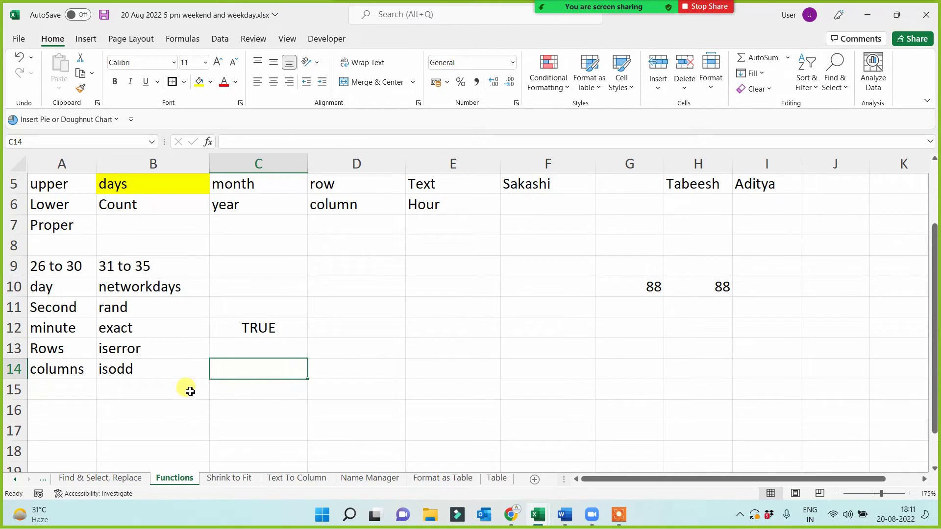
{"action": "left_click", "coordinate": [265, 326]}
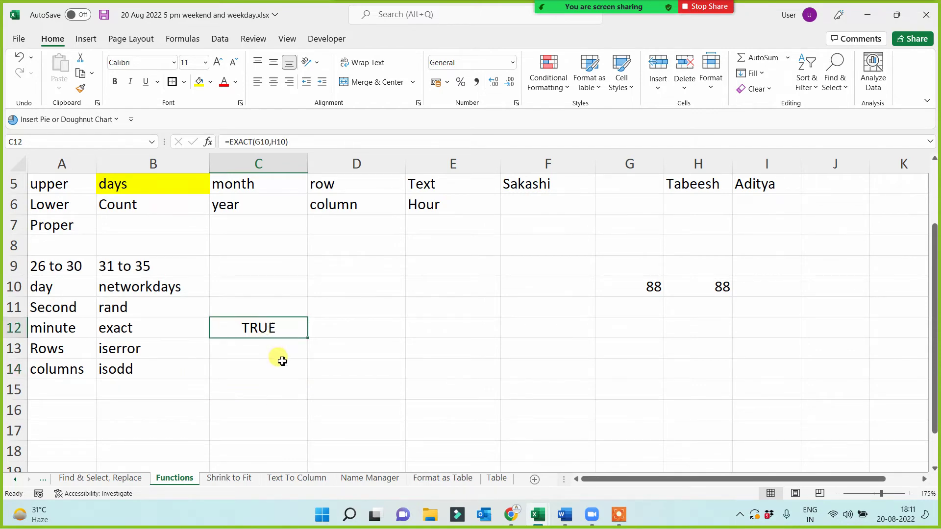
{"action": "left_click", "coordinate": [641, 286]}
{"action": "left_click", "coordinate": [709, 287]}
- Put 'ram' in both G10 and H10 and check the EXACT result in C12
{"action": "left_click", "coordinate": [622, 287]}
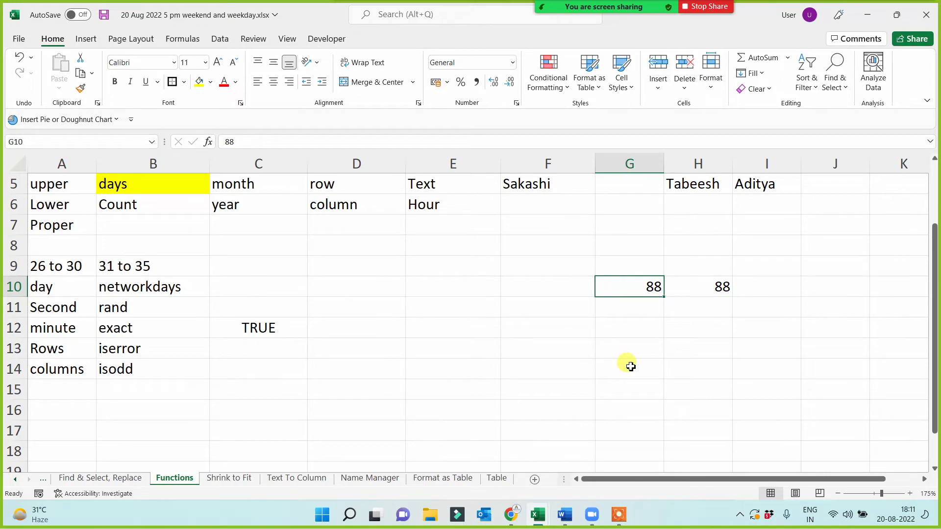
{"action": "type", "text": "ram"}
{"action": "left_click", "coordinate": [700, 289]}
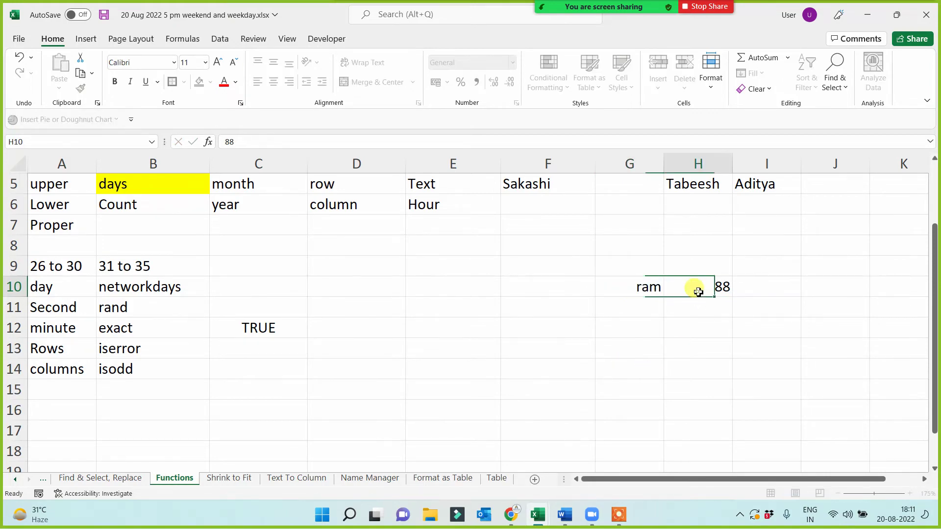
{"action": "type", "text": "ram"}
{"action": "key", "text": "Return"}
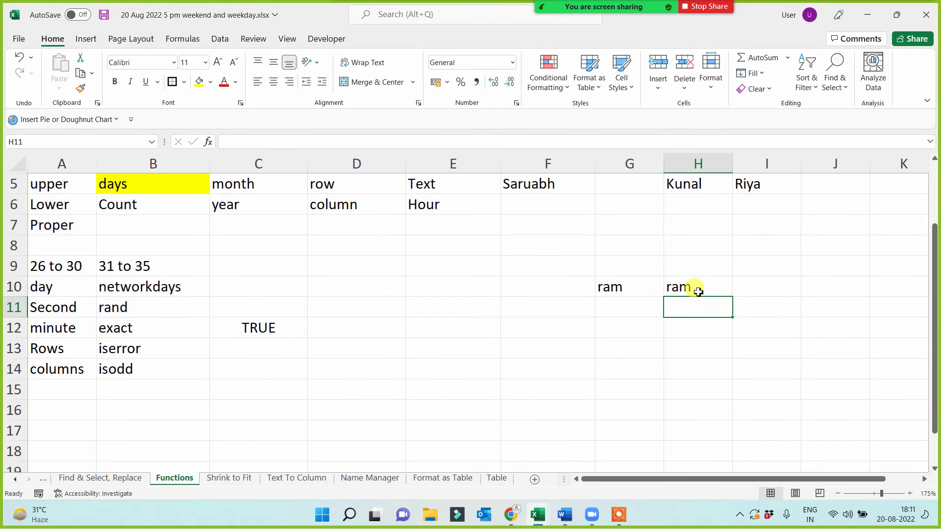
{"action": "left_click", "coordinate": [677, 288]}
{"action": "left_click", "coordinate": [248, 328]}
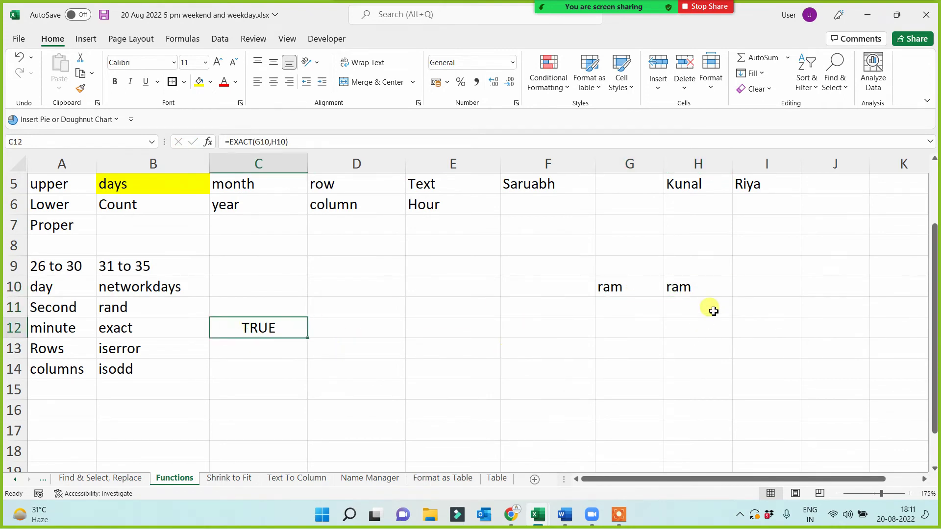
{"action": "left_click", "coordinate": [691, 290]}
{"action": "left_click", "coordinate": [608, 302]}
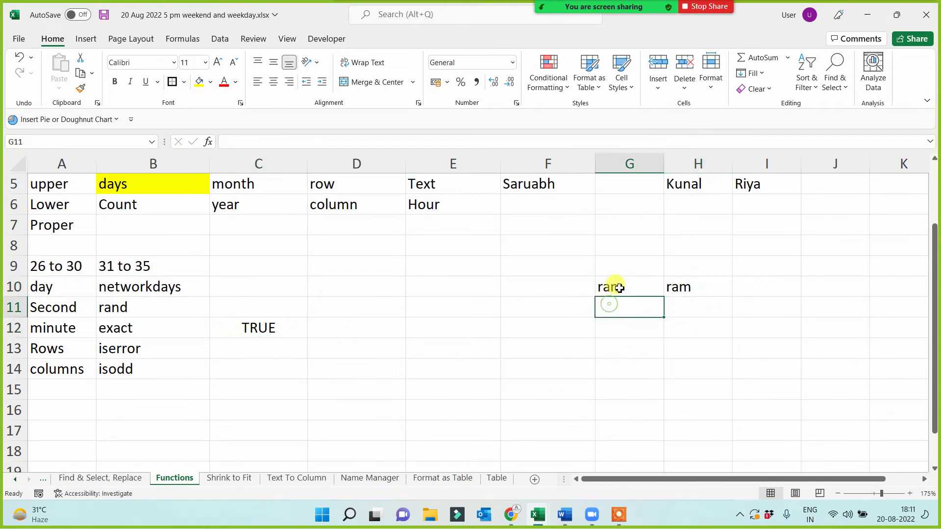
- Change G10 to # and H10 to & so C12 shows FALSE
{"action": "left_click", "coordinate": [619, 289]}
{"action": "type", "text": "#"}
{"action": "key", "text": "Return"}
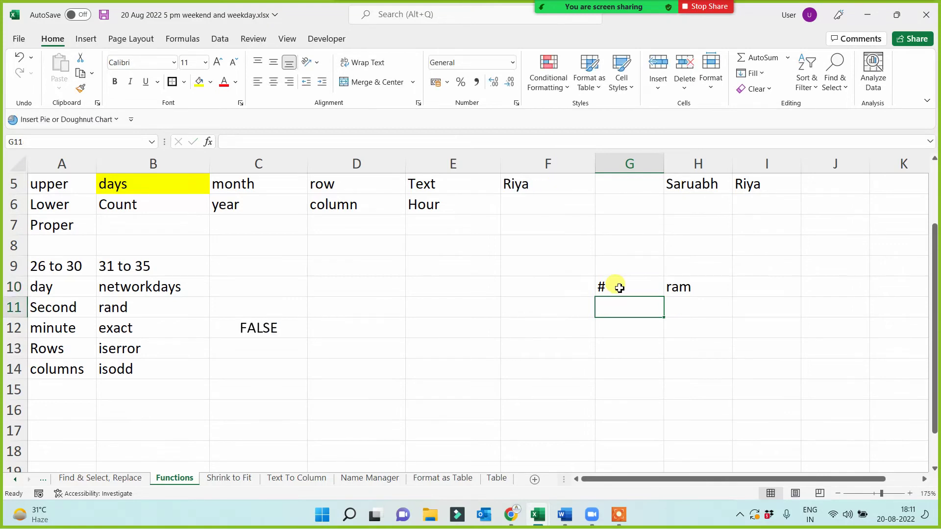
{"action": "left_click", "coordinate": [685, 287]}
{"action": "type", "text": "&"}
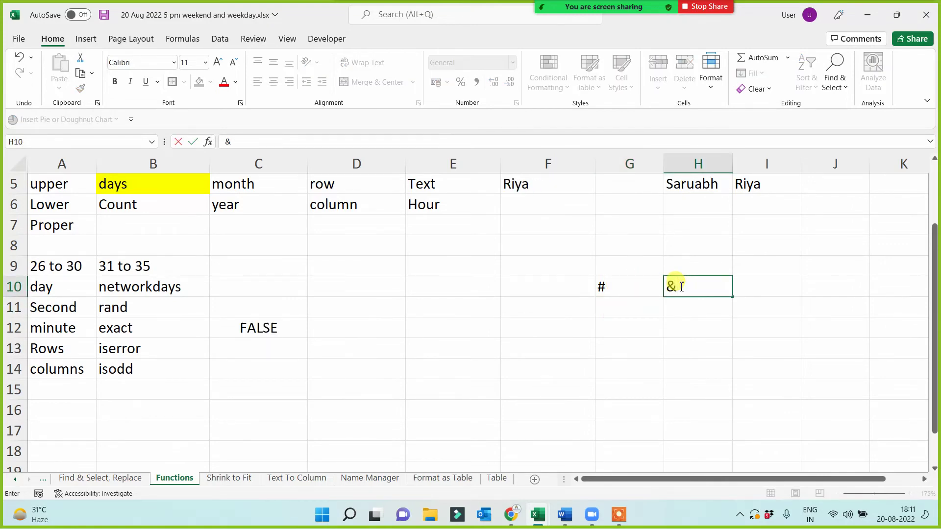
{"action": "key", "text": "ctrl+Return"}
{"action": "key", "text": "Return"}
{"action": "left_click", "coordinate": [274, 329]}
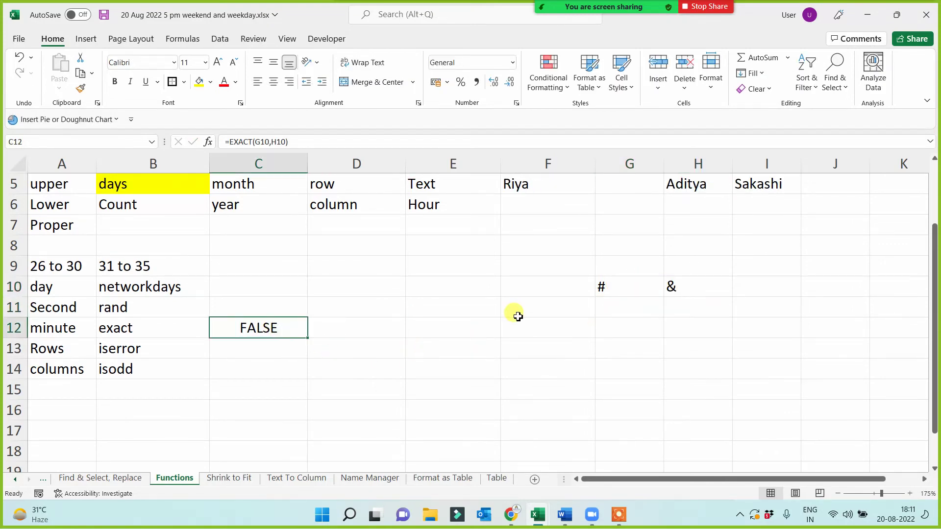
- Undo the H10 edit so it holds # like G10, then select B13:B14
{"action": "left_click", "coordinate": [685, 285]}
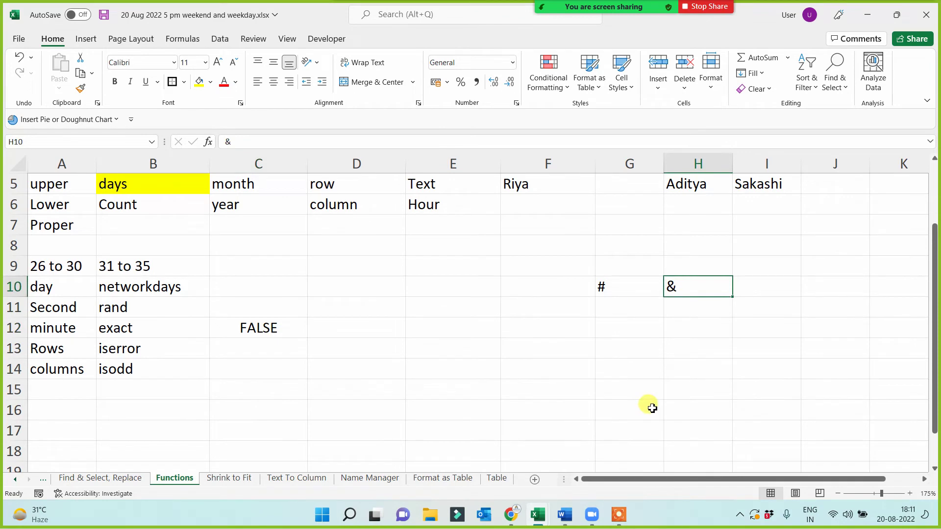
{"action": "type", "text": "R"}
{"action": "key", "text": "BackSpace"}
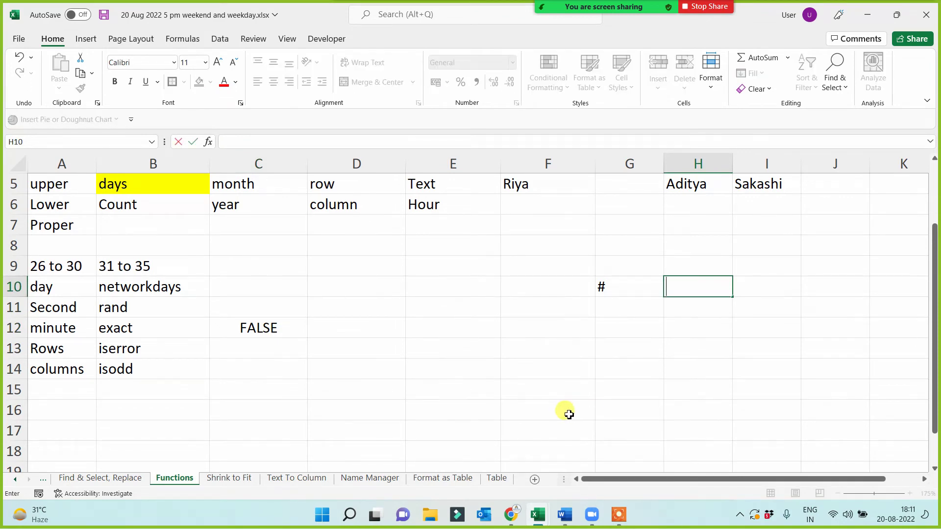
{"action": "type", "text": "R"}
{"action": "key", "text": "Escape"}
{"action": "key", "text": "ctrl+z"}
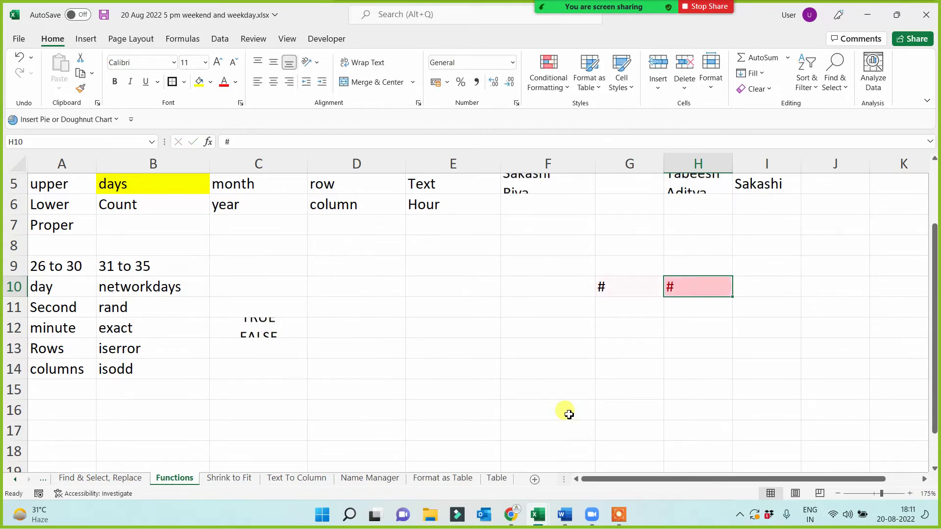
{"action": "left_click", "coordinate": [569, 415]}
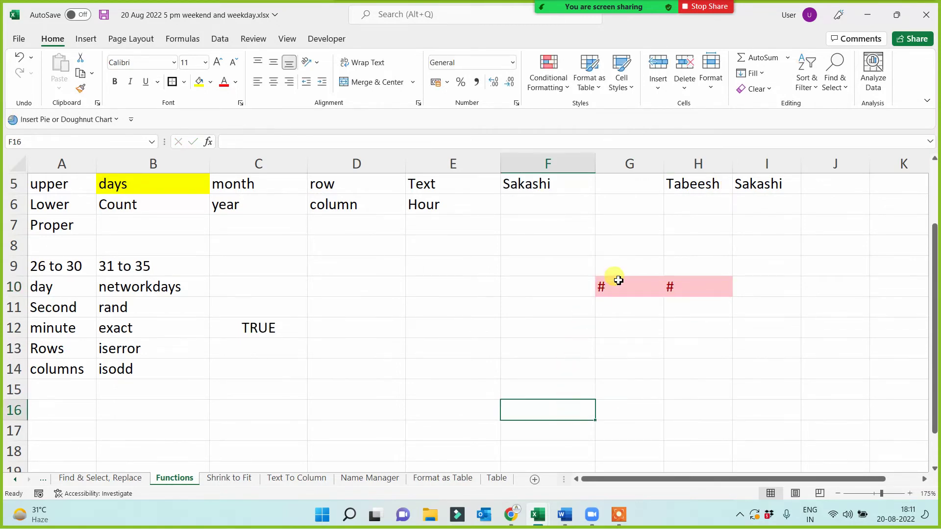
{"action": "left_click", "coordinate": [638, 287]}
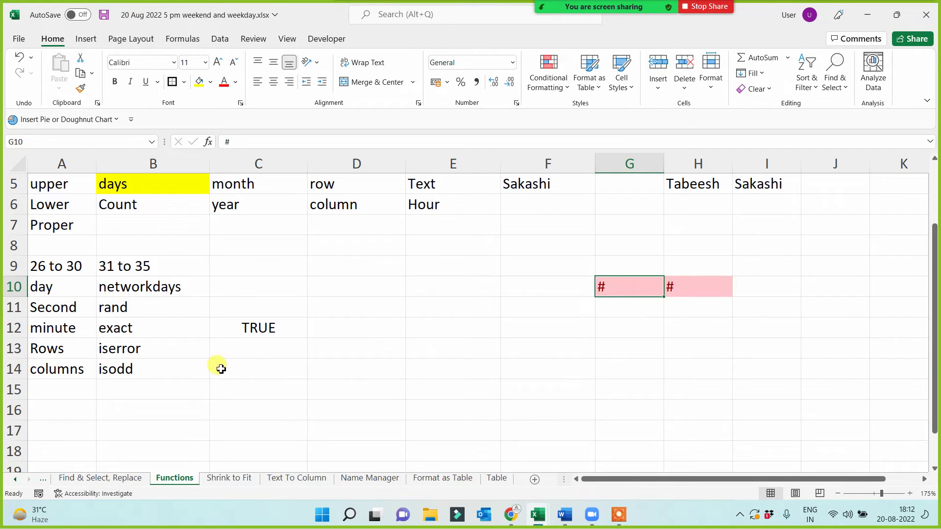
{"action": "left_click", "coordinate": [124, 328]}
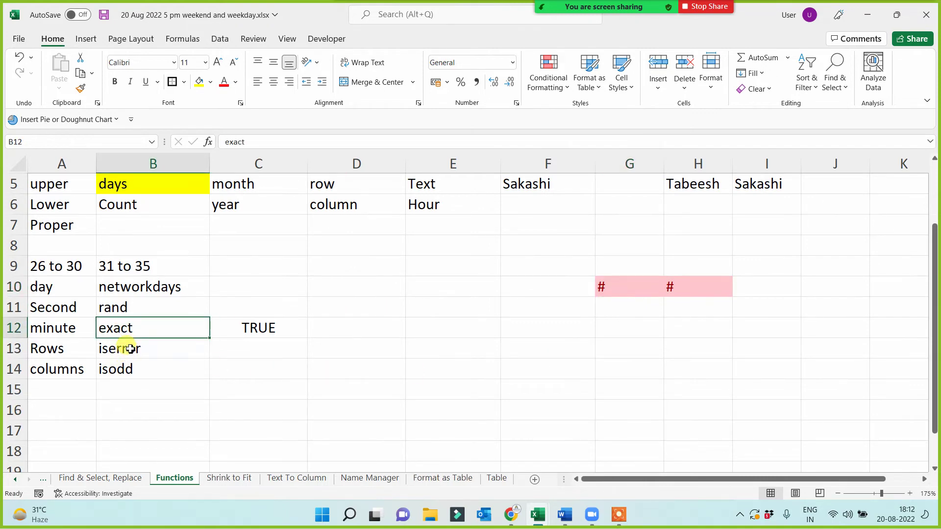
{"action": "left_click_drag", "start_coordinate": [128, 349], "coordinate": [130, 368]}
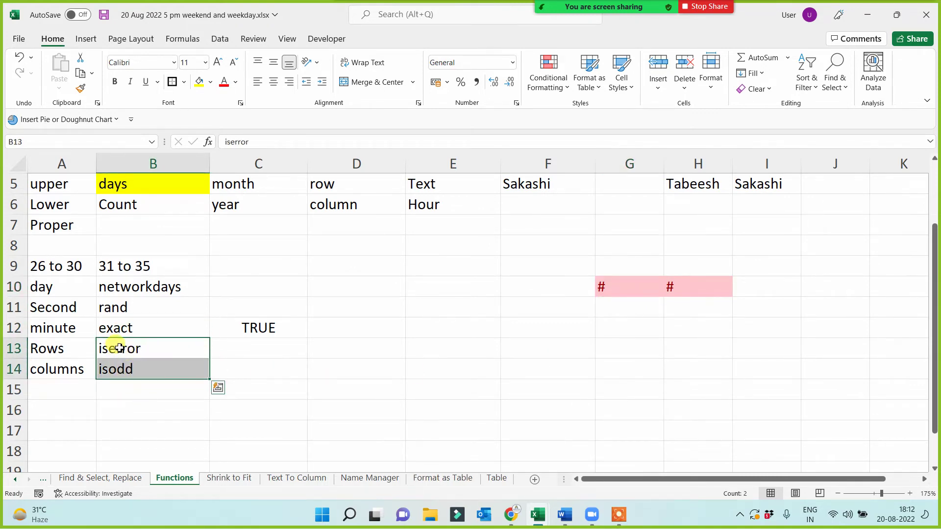
- Clear iserror and isodd from B13:B14 and the TRUE result from C12
{"action": "key", "text": "Delete"}
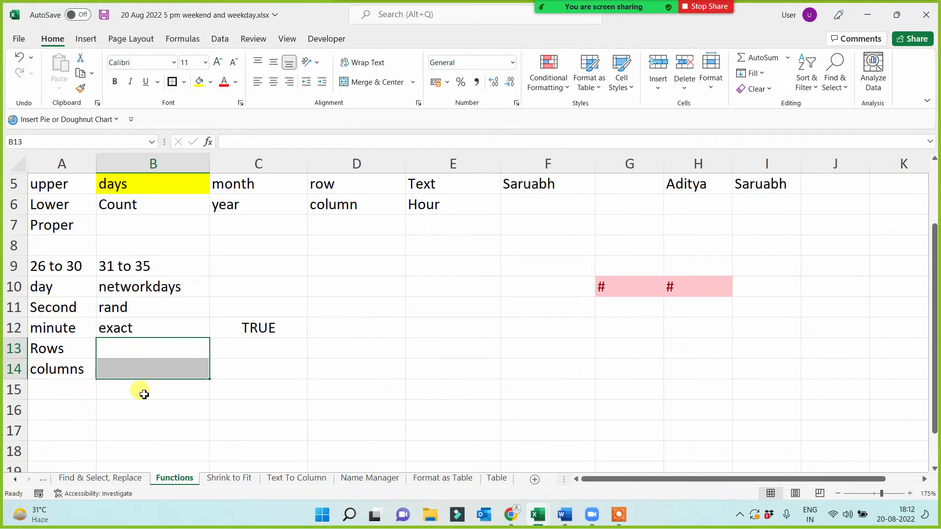
{"action": "scroll", "coordinate": [156, 404], "scroll_direction": "down", "scroll_amount": 1}
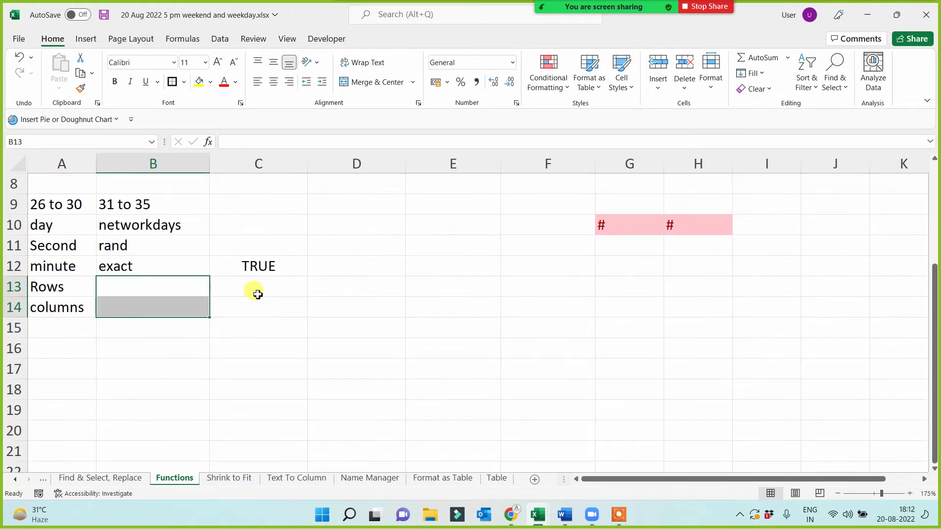
{"action": "left_click", "coordinate": [268, 264]}
{"action": "key", "text": "Delete"}
{"action": "left_click", "coordinate": [258, 344]}
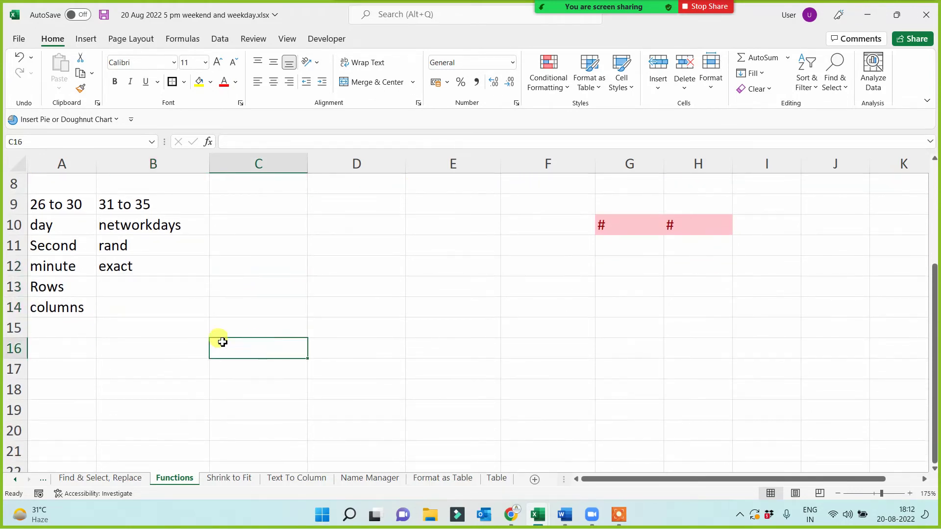
- List isnumber, istext, isodd, iseven, iserror and isblank in A17:A22
{"action": "left_click", "coordinate": [78, 375]}
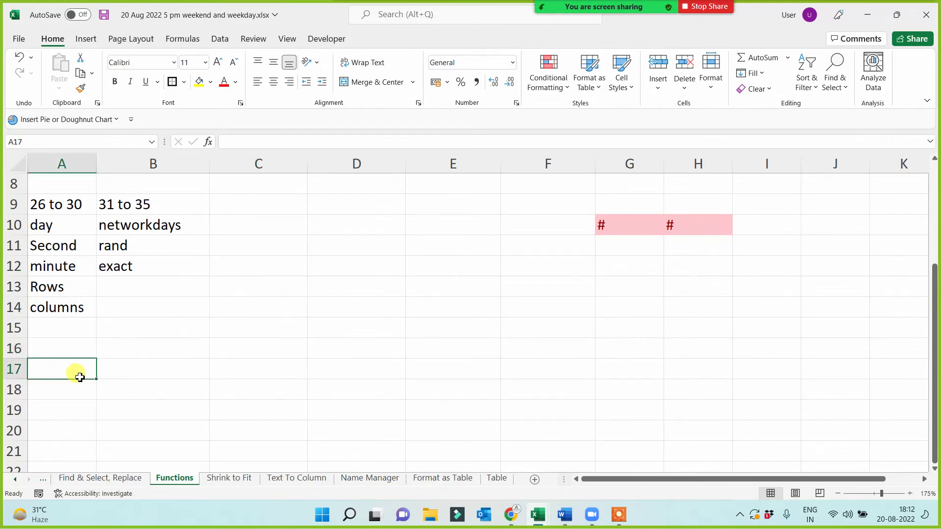
{"action": "type", "text": "is"}
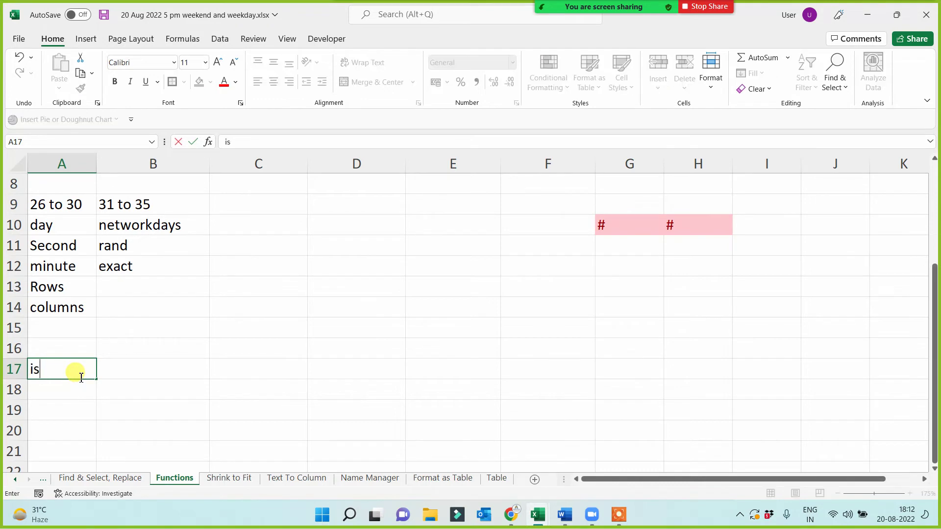
{"action": "type", "text": "number"}
{"action": "key", "text": "Return"}
{"action": "type", "text": "is"}
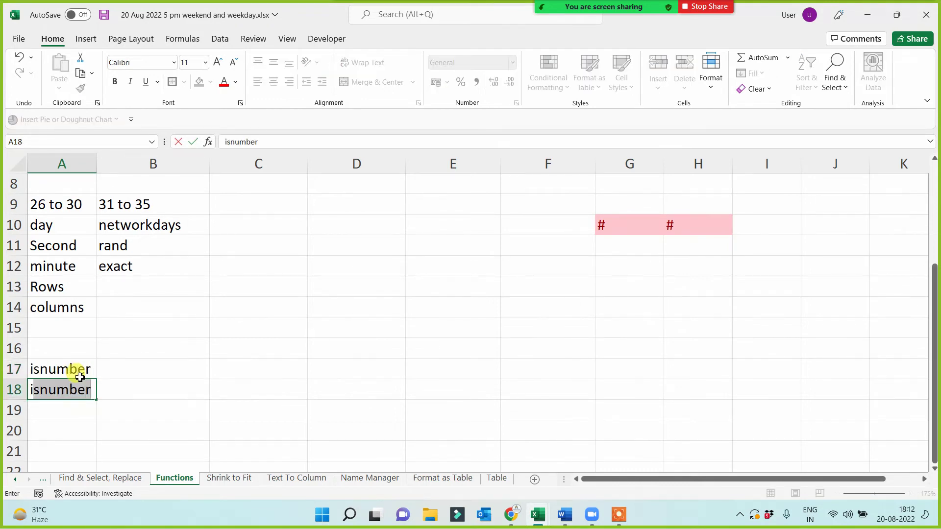
{"action": "type", "text": "text"}
{"action": "key", "text": "Return"}
{"action": "type", "text": "i"}
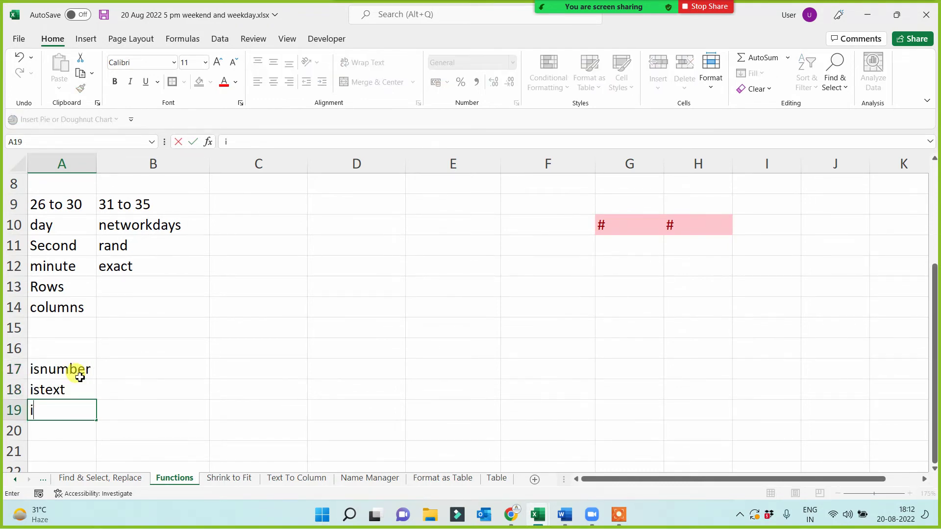
{"action": "type", "text": "sodd"}
{"action": "key", "text": "Return"}
{"action": "type", "text": "iseven'"}
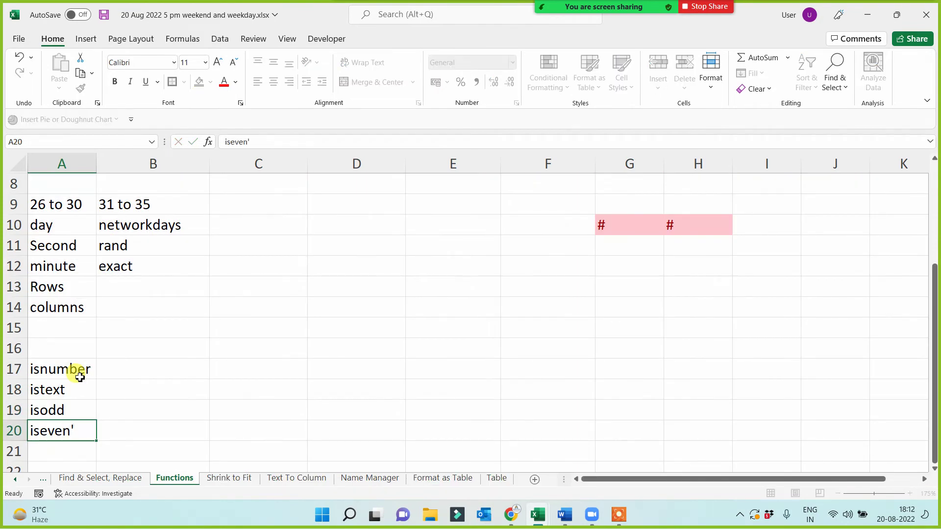
{"action": "key", "text": "Return"}
{"action": "type", "text": "iserro"}
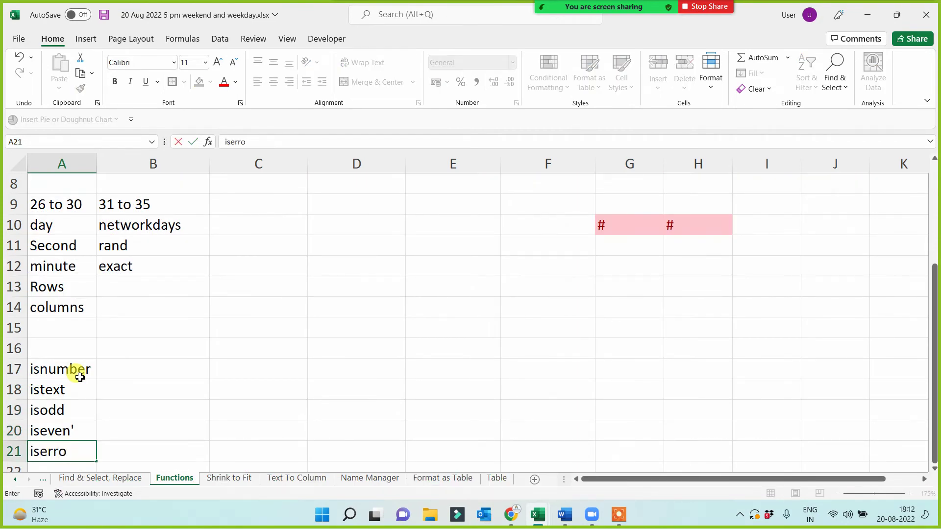
{"action": "key", "text": "Return"}
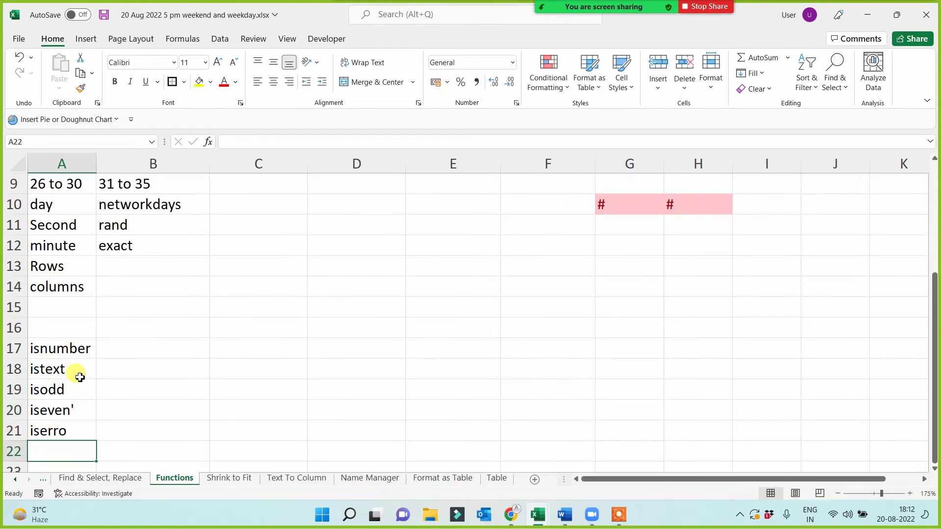
{"action": "type", "text": "isblank"}
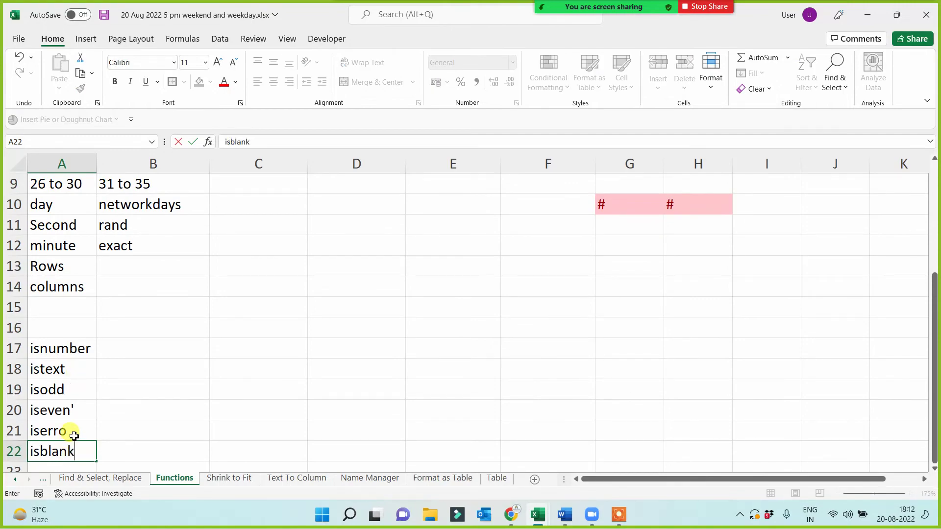
{"action": "left_click", "coordinate": [74, 435]}
- Remove the stray apostrophe from iseven in A20 and review the A17:A22 list
{"action": "left_click", "coordinate": [283, 415]}
{"action": "left_click", "coordinate": [92, 408]}
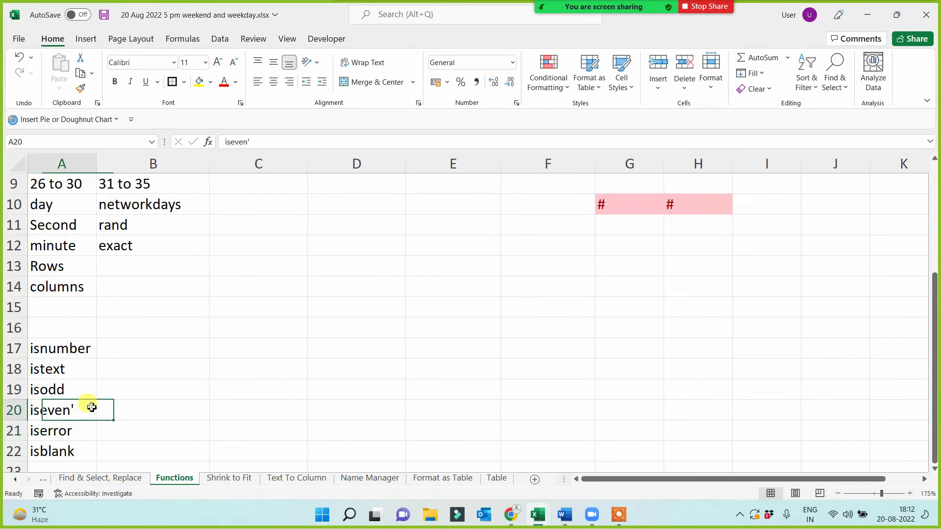
{"action": "key", "text": "BackSpace"}
{"action": "left_click", "coordinate": [136, 408]}
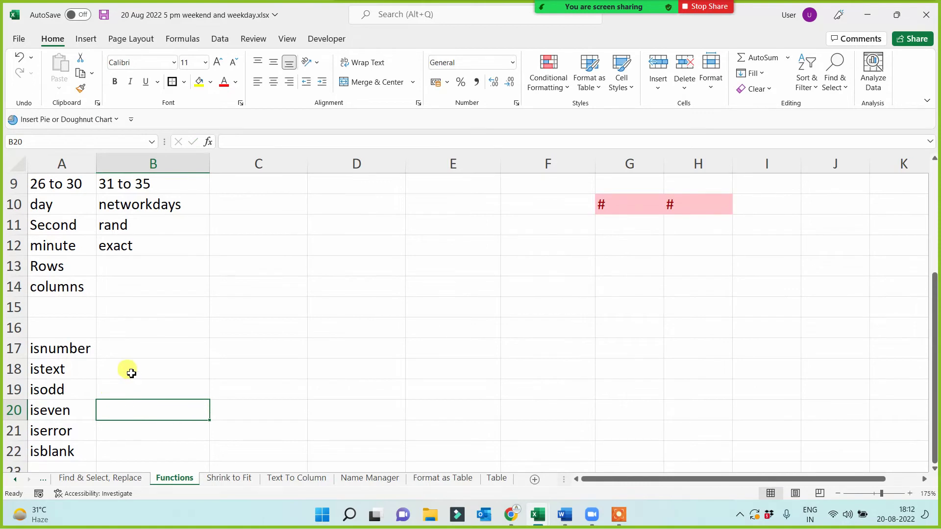
{"action": "left_click_drag", "start_coordinate": [69, 348], "coordinate": [63, 446]}
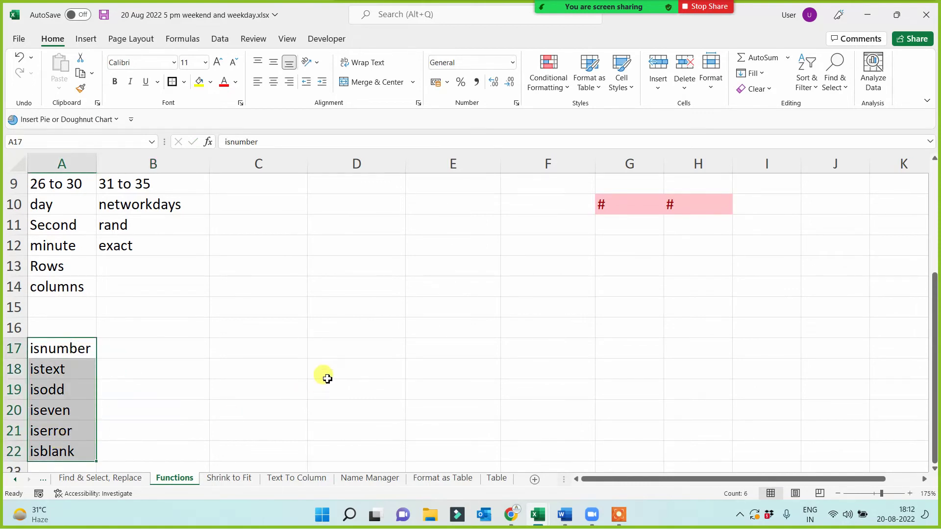
{"action": "scroll", "coordinate": [327, 379], "scroll_direction": "down", "scroll_amount": 1}
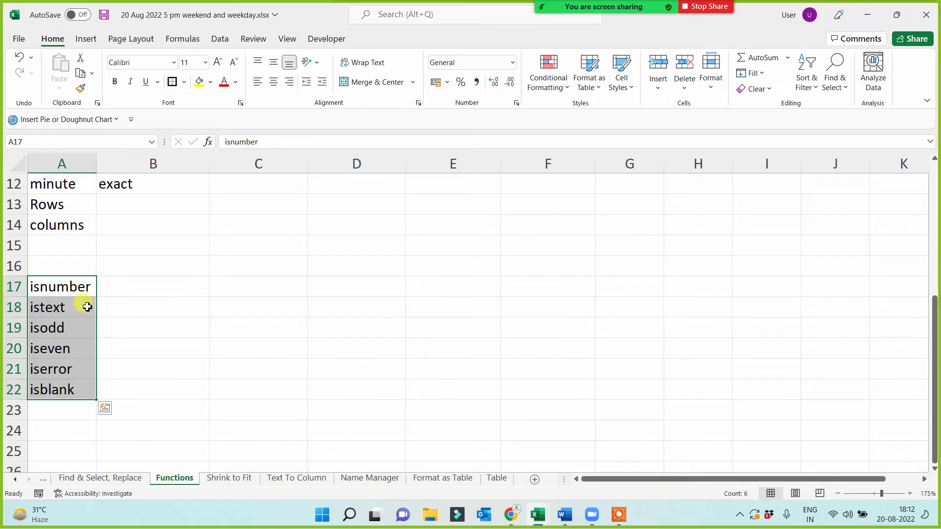
{"action": "left_click_drag", "start_coordinate": [59, 286], "coordinate": [53, 390]}
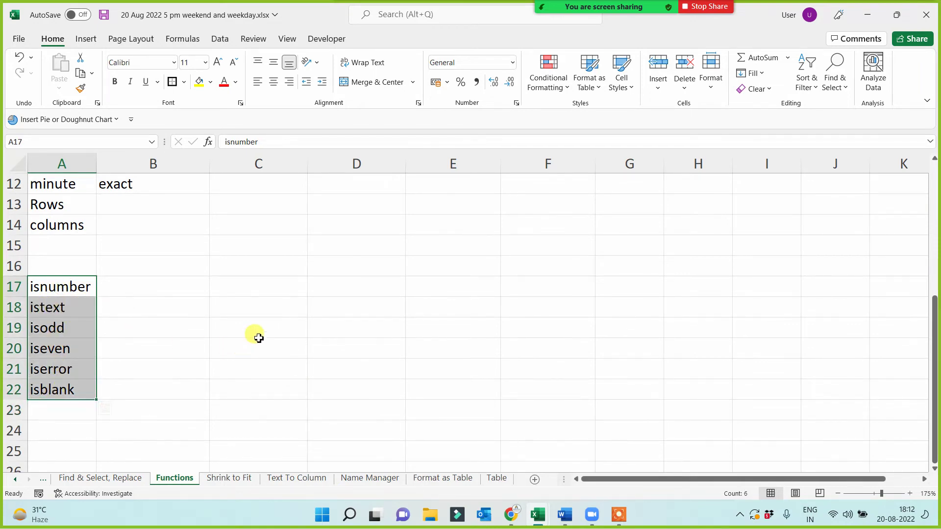
{"action": "left_click", "coordinate": [324, 265]}
{"action": "left_click", "coordinate": [262, 251]}
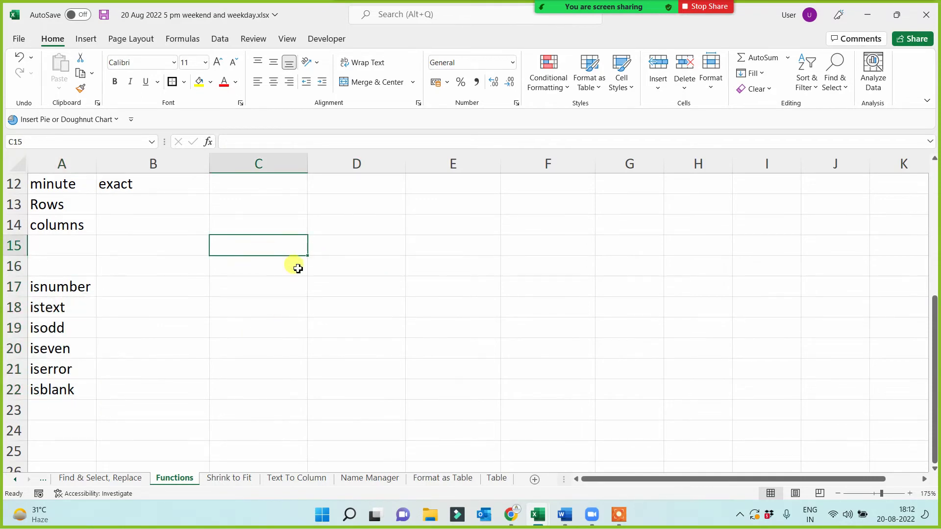
- Enter the number 15 in C15 and the text Ten in D15
{"action": "type", "text": "15"}
{"action": "left_click", "coordinate": [317, 344]}
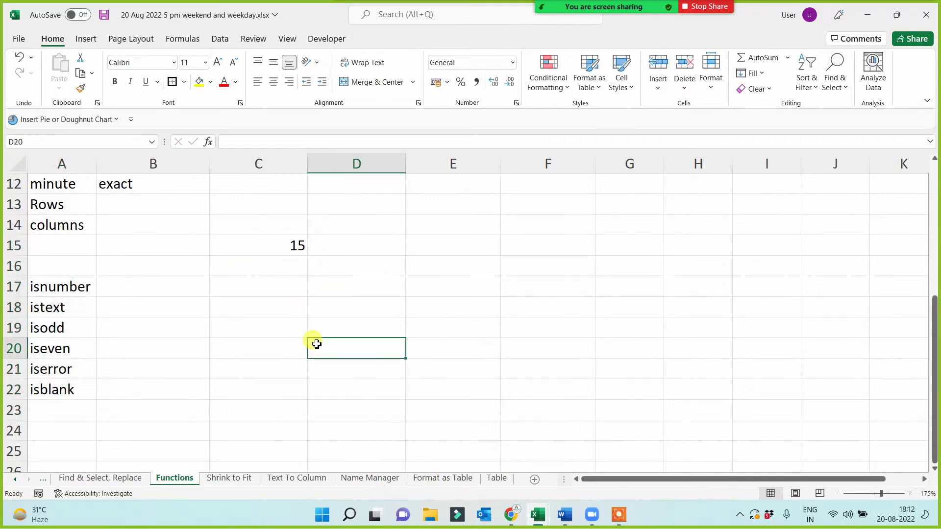
{"action": "left_click", "coordinate": [254, 249]}
{"action": "left_click", "coordinate": [337, 244]}
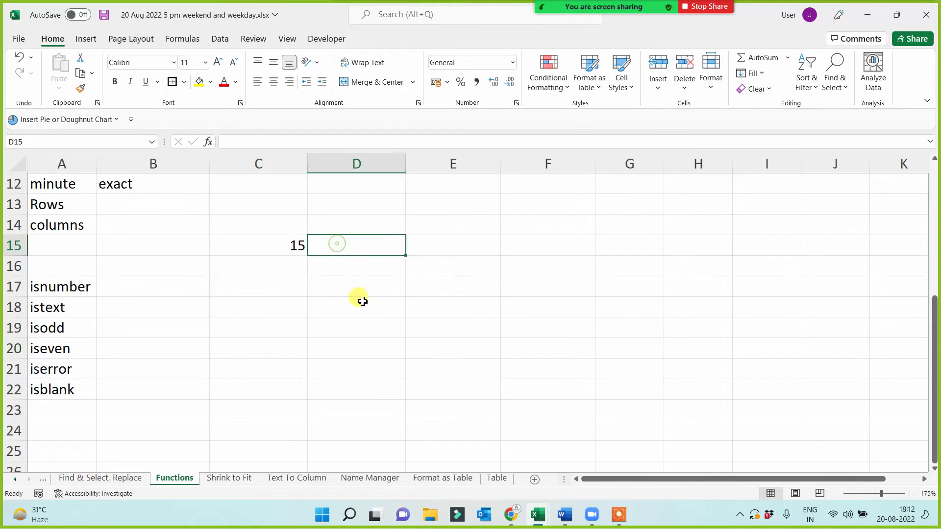
{"action": "type", "text": "Ten"}
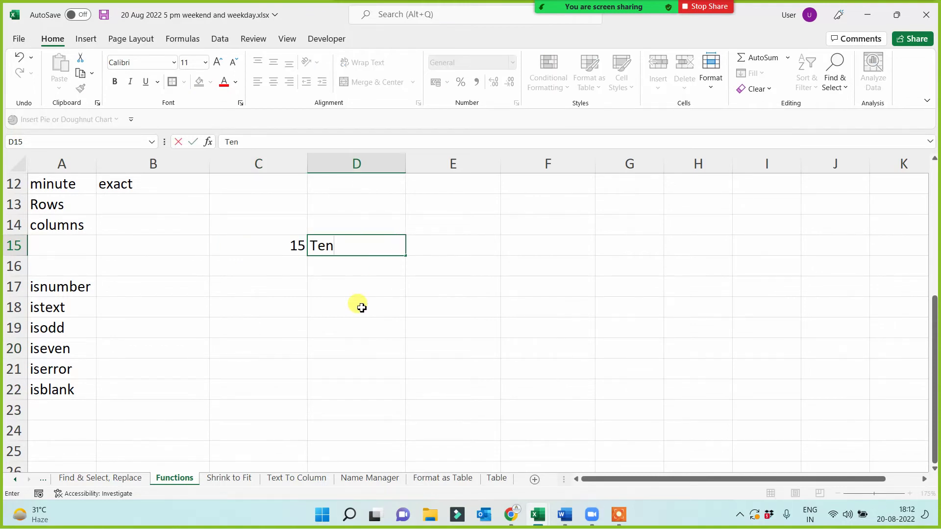
{"action": "left_click", "coordinate": [361, 308]}
- Enter =ISNUMBER(C15) in B17 and =ISTEXT(C15) in B18
{"action": "left_click", "coordinate": [149, 285]}
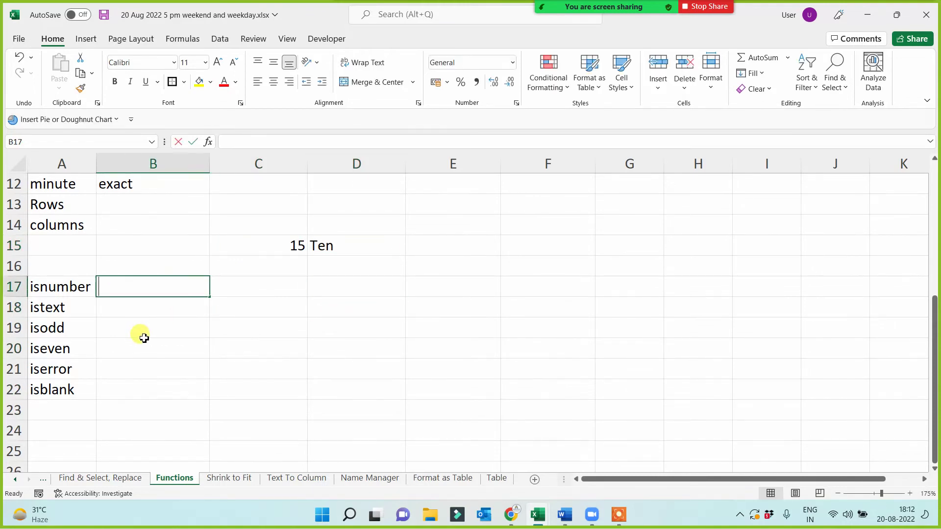
{"action": "type", "text": "=isnum"}
{"action": "key", "text": "Tab"}
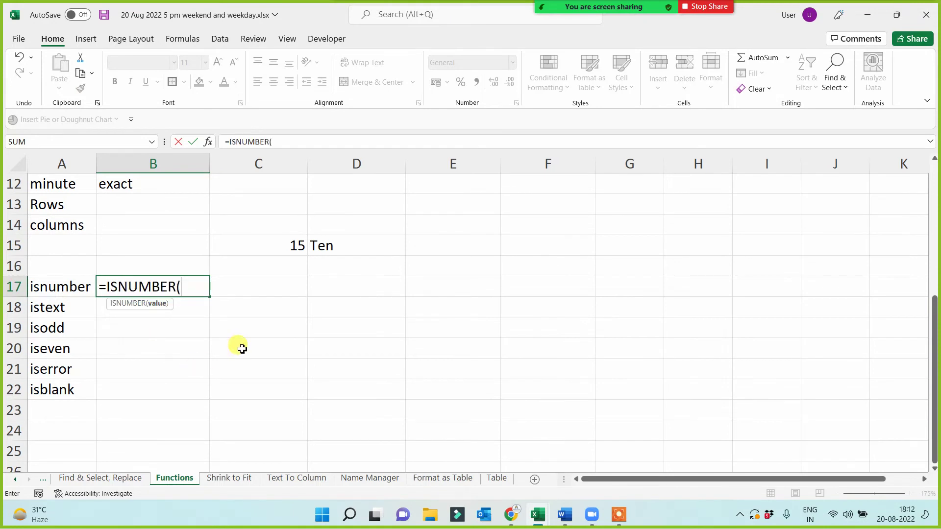
{"action": "left_click", "coordinate": [290, 244]}
{"action": "type", "text": ")"}
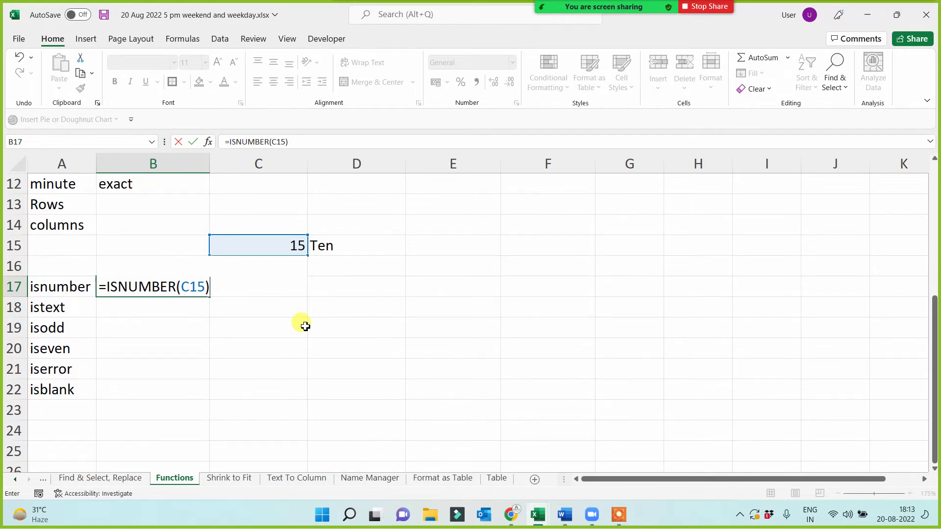
{"action": "key", "text": "Return"}
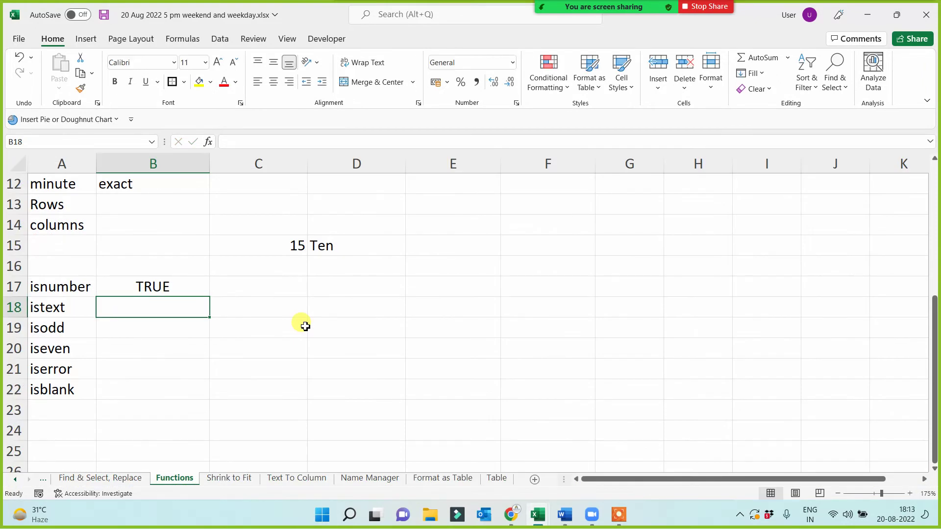
{"action": "type", "text": "=istext"}
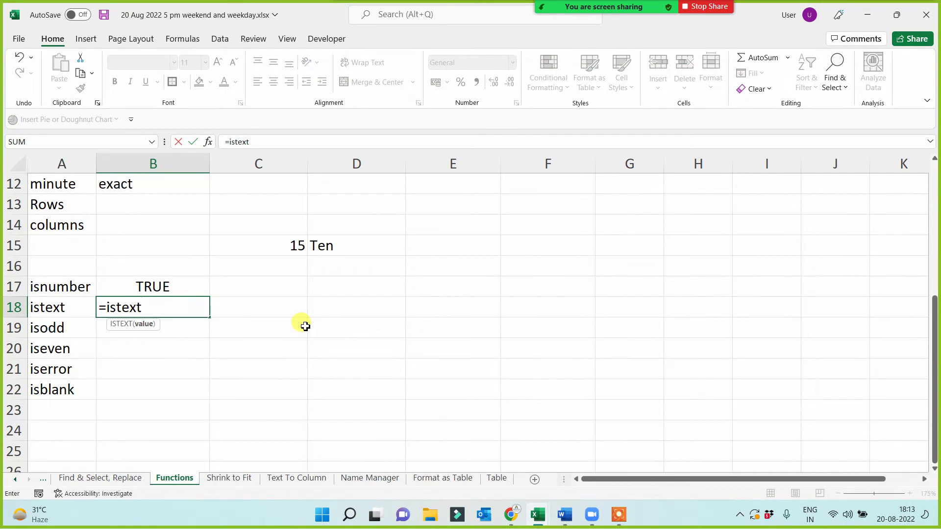
{"action": "type", "text": "("}
{"action": "left_click", "coordinate": [297, 246]}
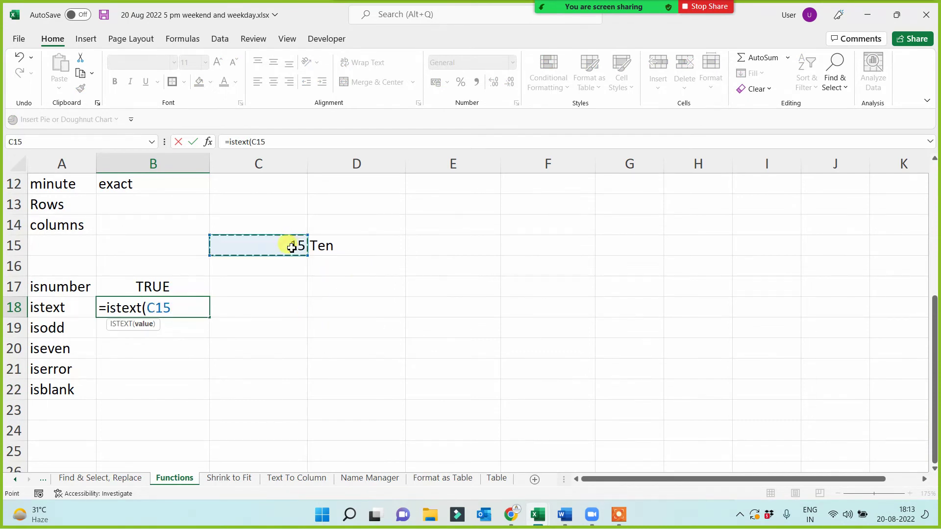
{"action": "type", "text": ")"}
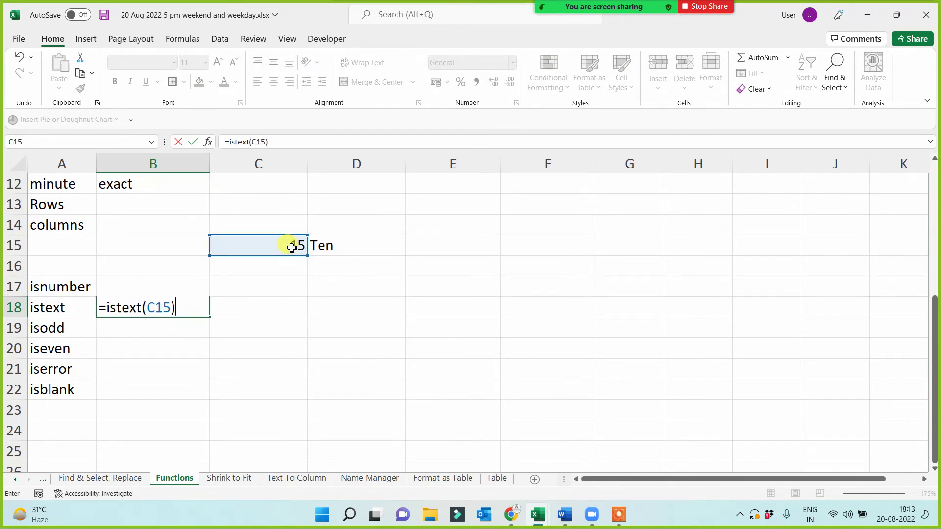
{"action": "key", "text": "Return"}
- Enter =ISODD(C15) in B19 and =ISEVEN(C15) in B20
{"action": "type", "text": "=isdd"}
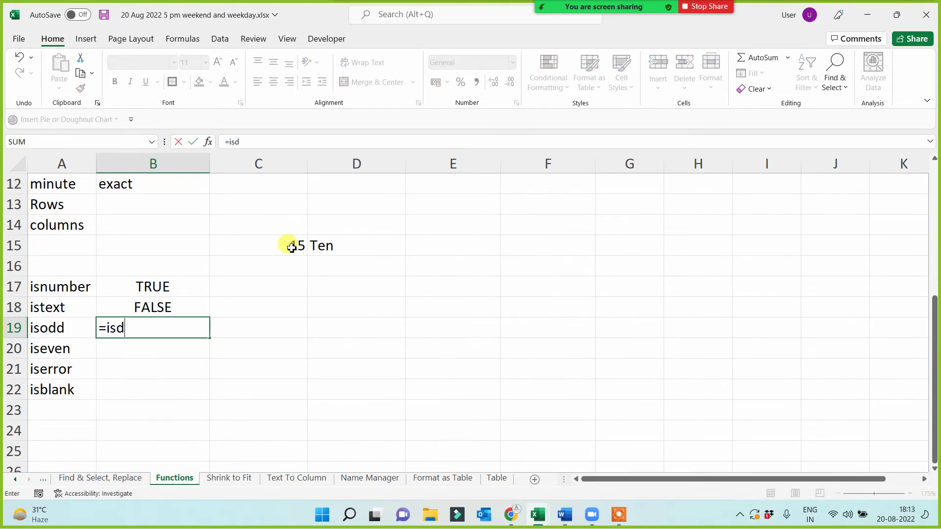
{"action": "key", "text": "BackSpace"}
{"action": "key", "text": "BackSpace"}
{"action": "type", "text": "odd("}
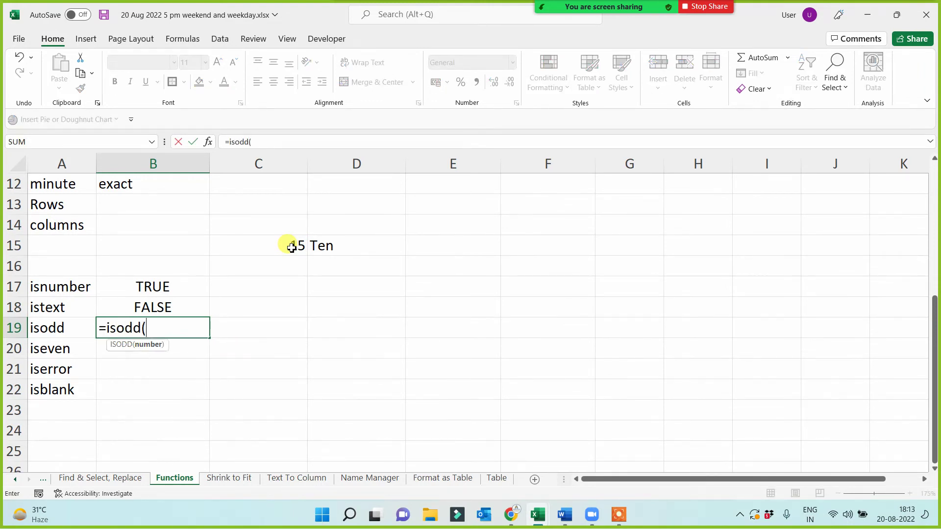
{"action": "left_click", "coordinate": [292, 248]}
{"action": "type", "text": ")"}
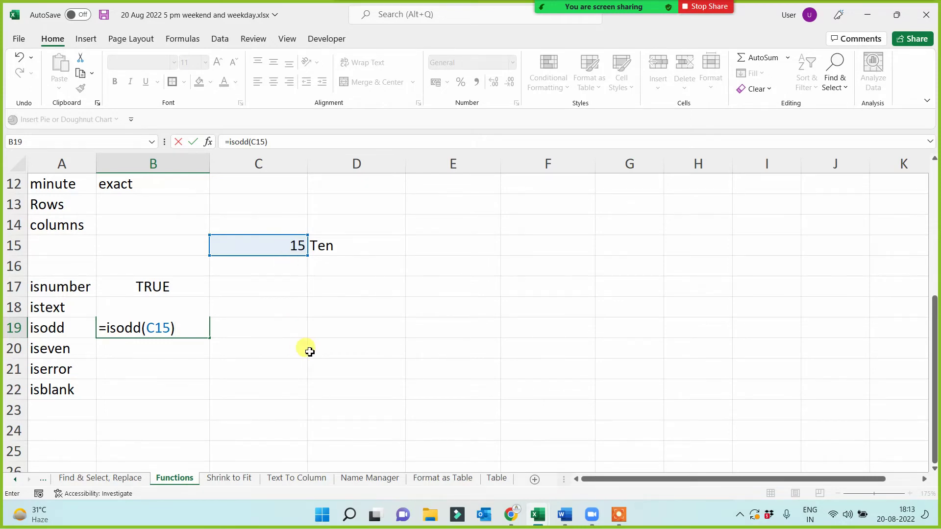
{"action": "key", "text": "Return"}
{"action": "type", "text": "="}
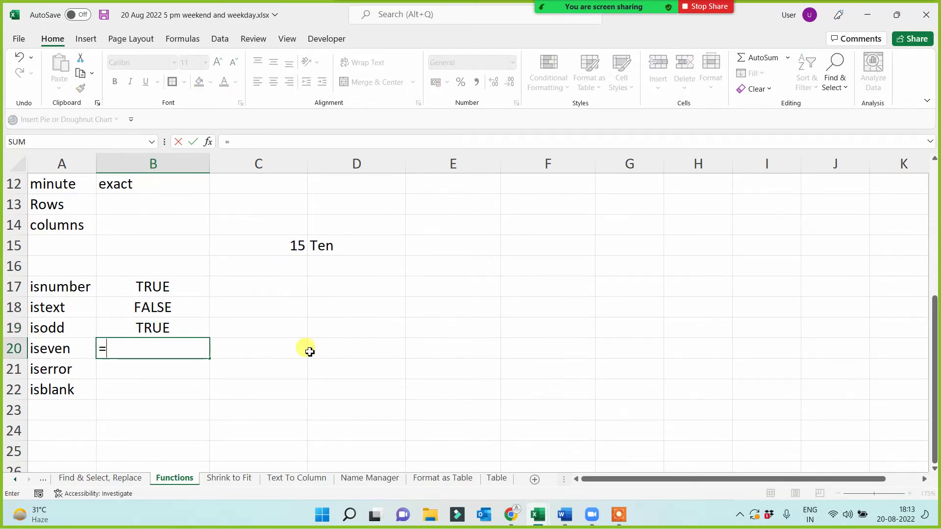
{"action": "type", "text": "iseven("}
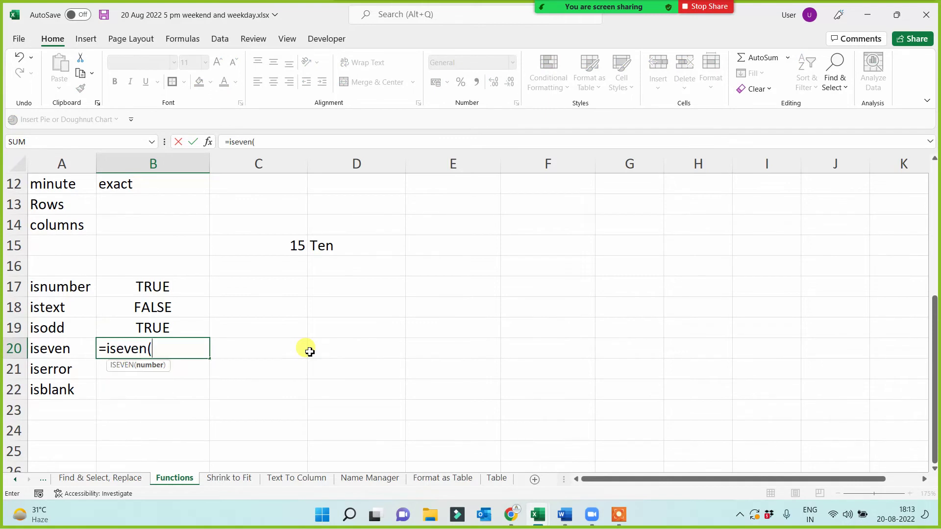
{"action": "left_click", "coordinate": [310, 352]}
{"action": "left_click", "coordinate": [273, 245]}
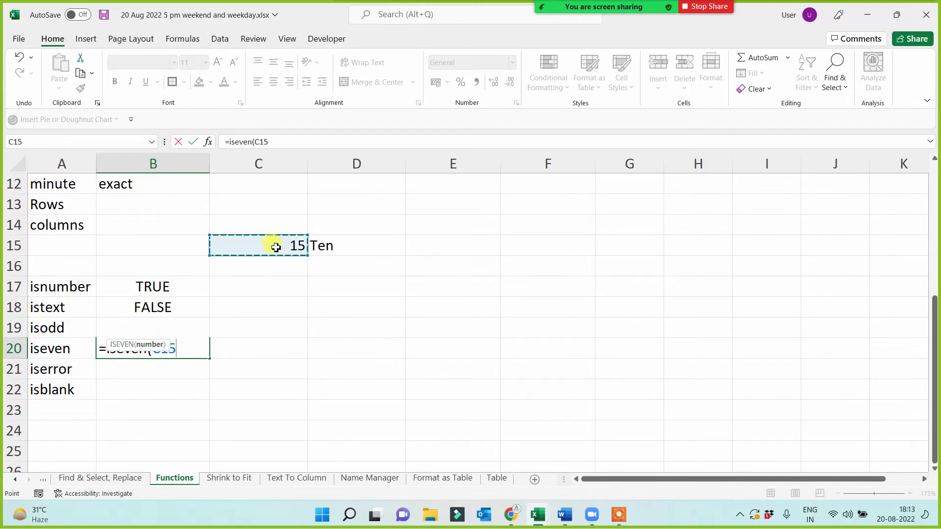
{"action": "key", "text": "Return"}
- Enter =ISERROR(D15) in B21 using the ISERROR suggestion
{"action": "type", "text": "=ise"}
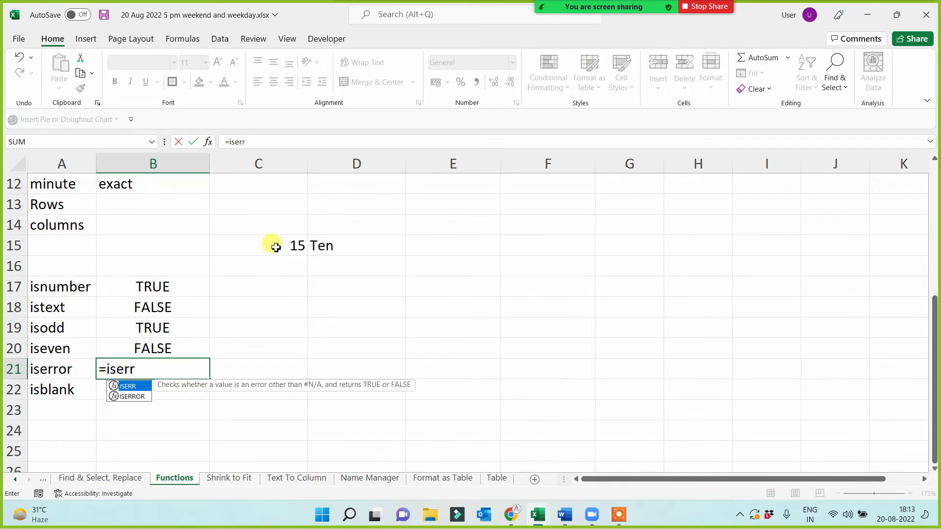
{"action": "type", "text": "rr"}
{"action": "key", "text": "Down"}
{"action": "key", "text": "Tab"}
{"action": "left_click", "coordinate": [345, 240]}
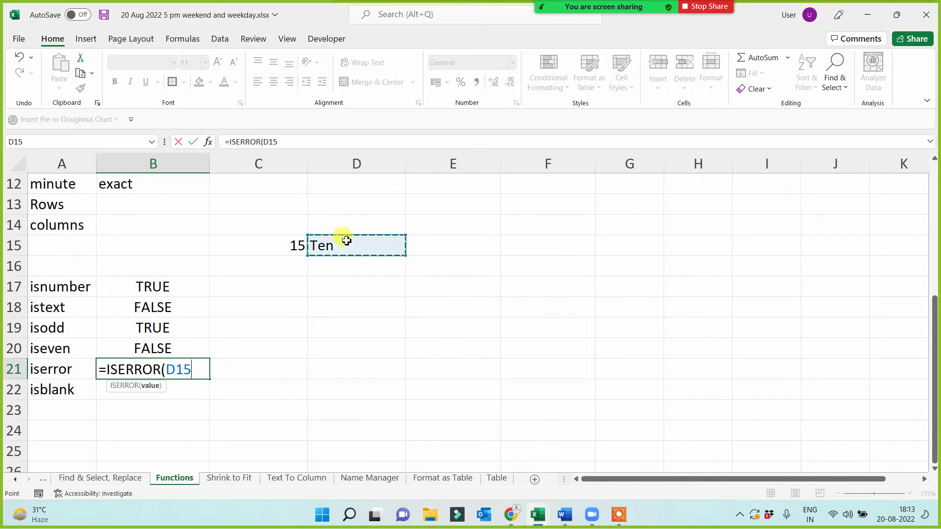
{"action": "type", "text": ")"}
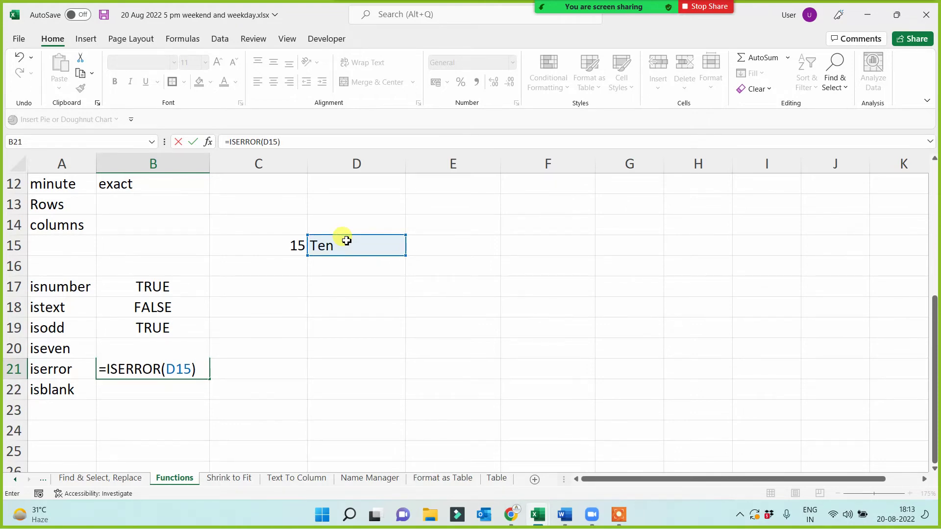
{"action": "key", "text": "Return"}
{"action": "left_click", "coordinate": [334, 250]}
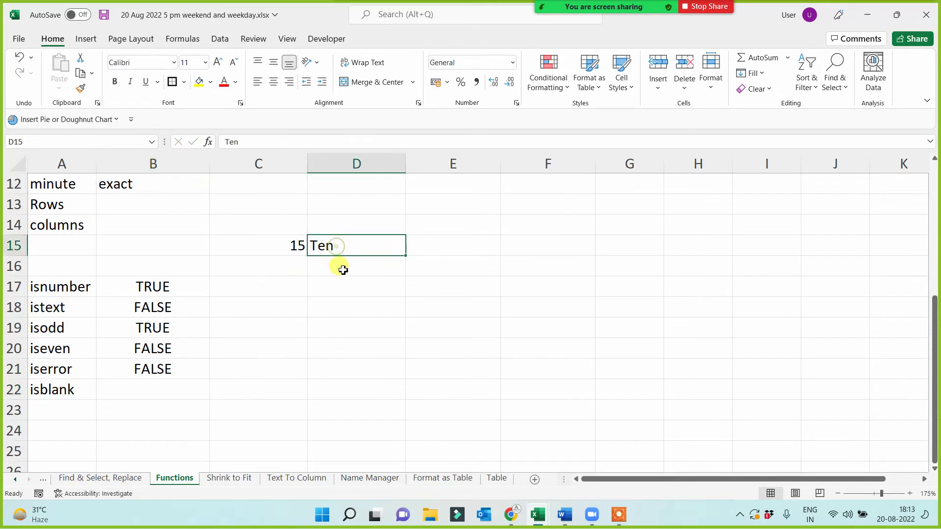
- Enter =ISODD(D15) in D18, which returns #VALUE!
{"action": "left_click", "coordinate": [344, 283]}
{"action": "left_click", "coordinate": [347, 317]}
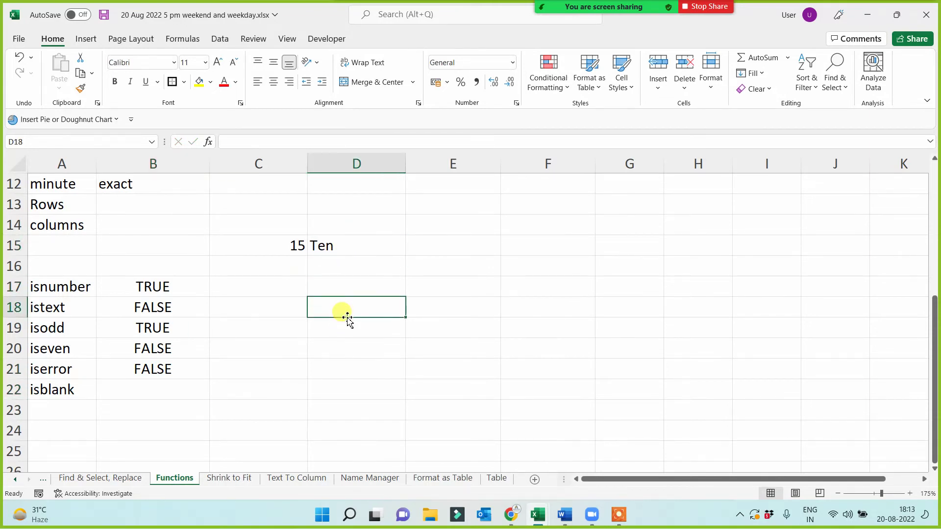
{"action": "type", "text": "="}
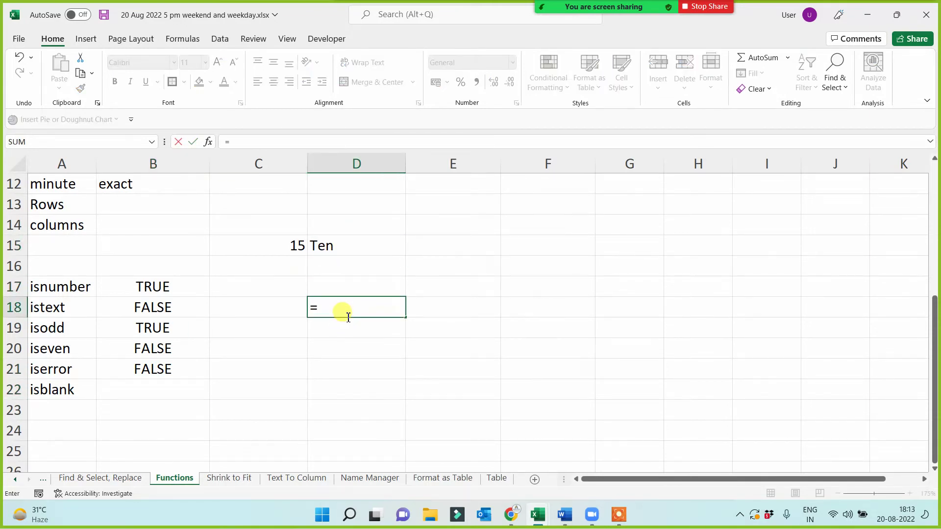
{"action": "type", "text": "is"}
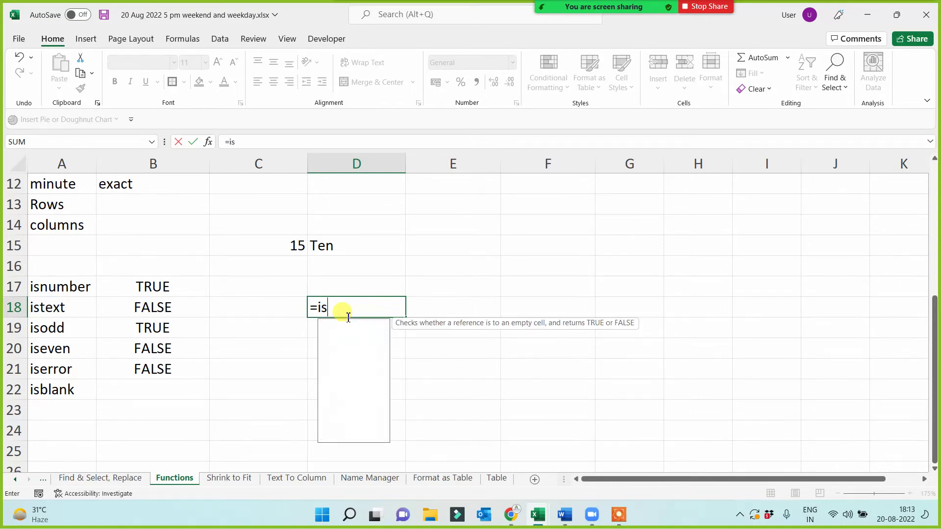
{"action": "type", "text": "odd("}
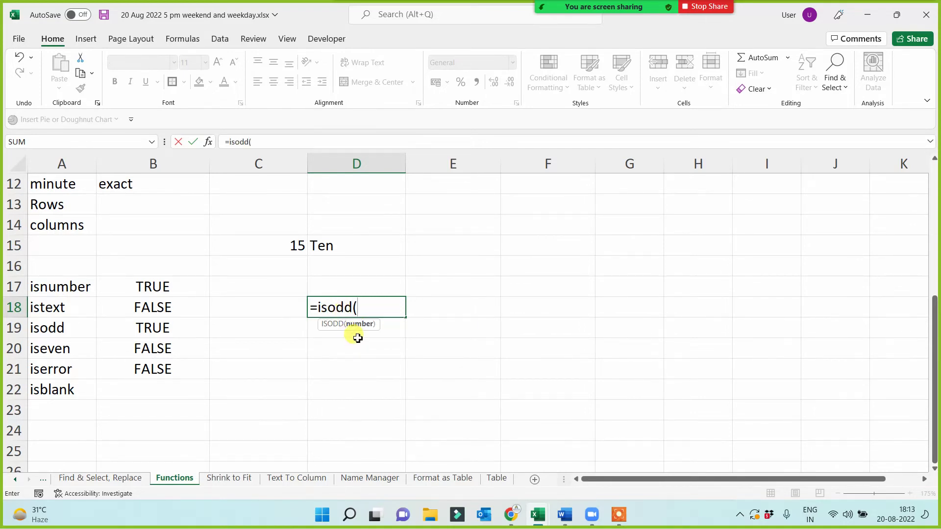
{"action": "left_click", "coordinate": [355, 250]}
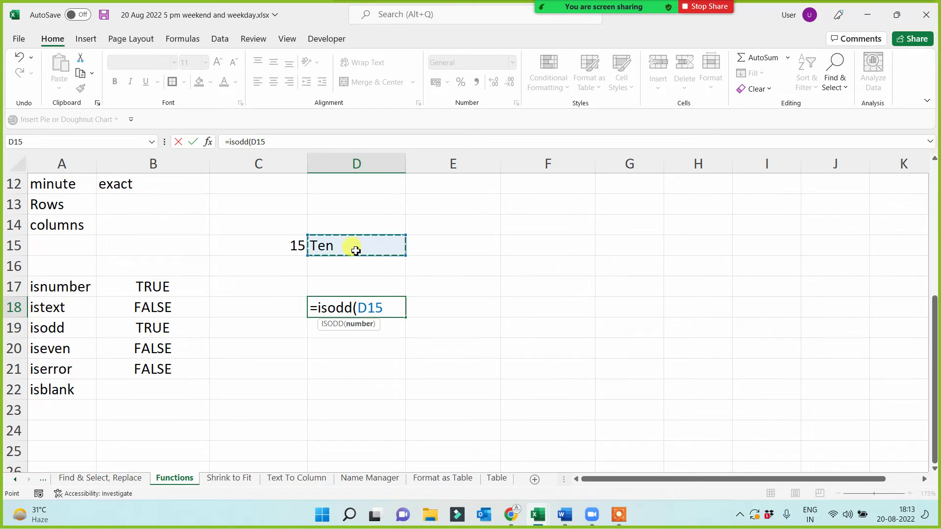
{"action": "type", "text": ")"}
{"action": "key", "text": "Return"}
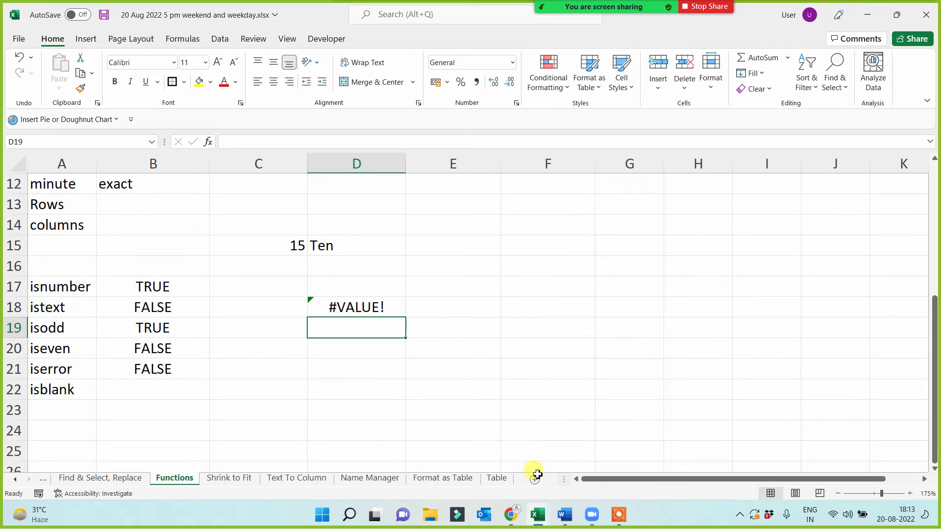
- Re-enter D18's formula from the formula bar, then begin typing =five*four below it
{"action": "left_click", "coordinate": [619, 515]}
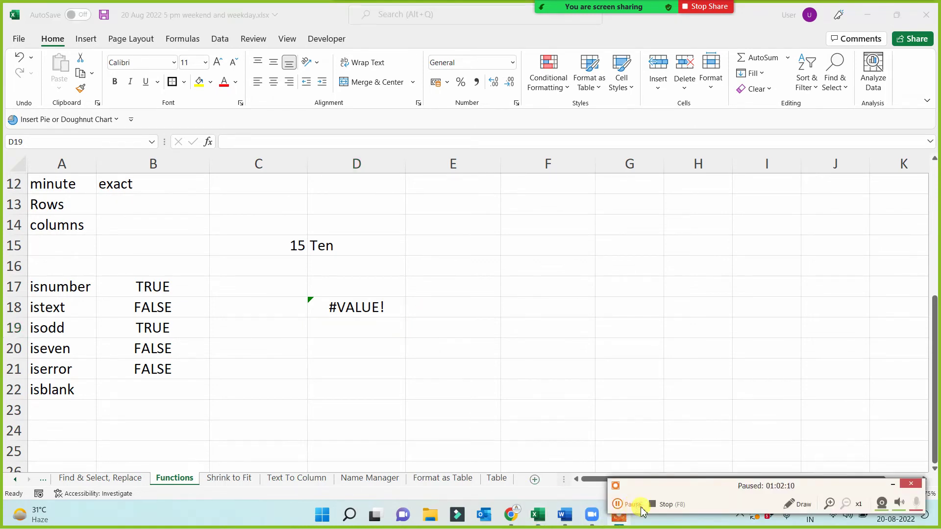
{"action": "left_click", "coordinate": [351, 314]}
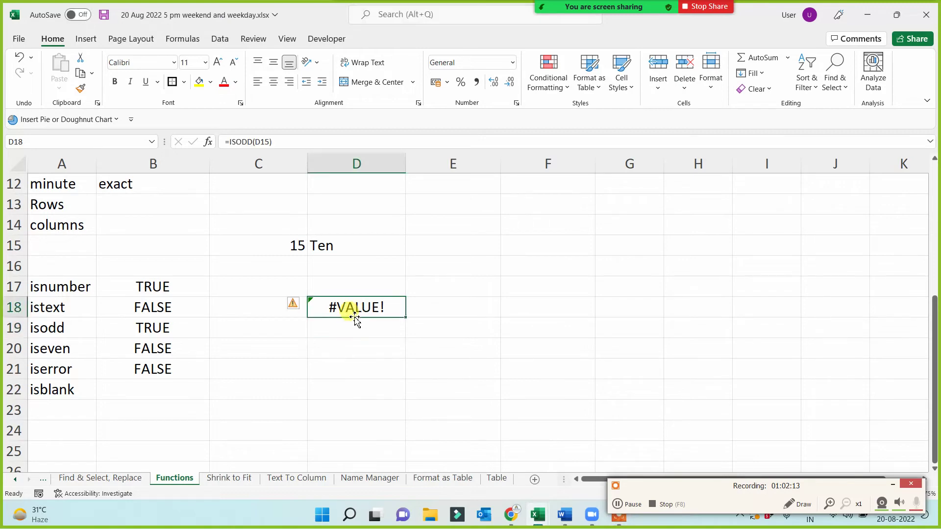
{"action": "left_click", "coordinate": [259, 142]}
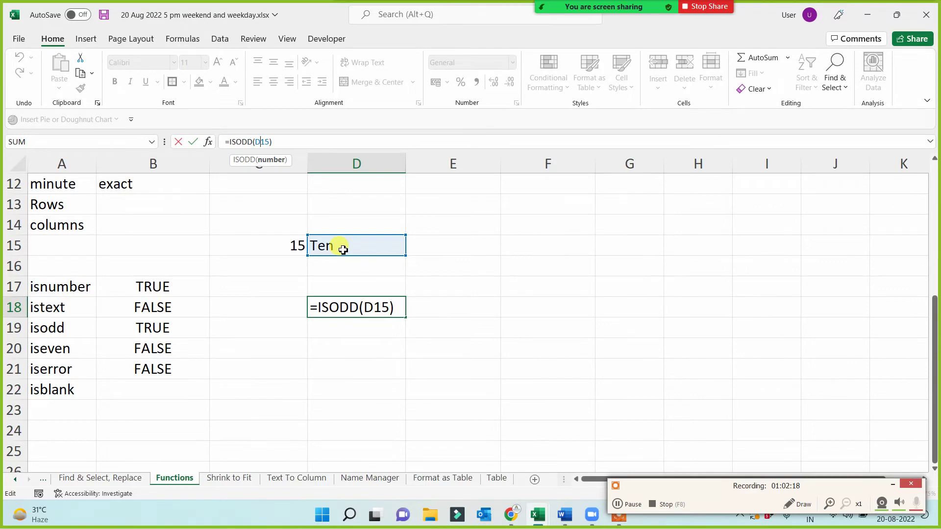
{"action": "key", "text": "Return"}
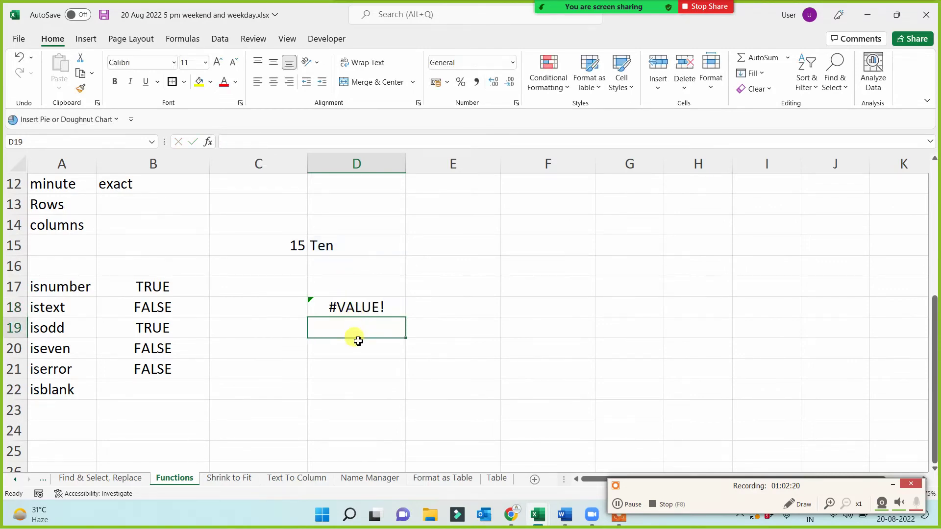
{"action": "type", "text": "="}
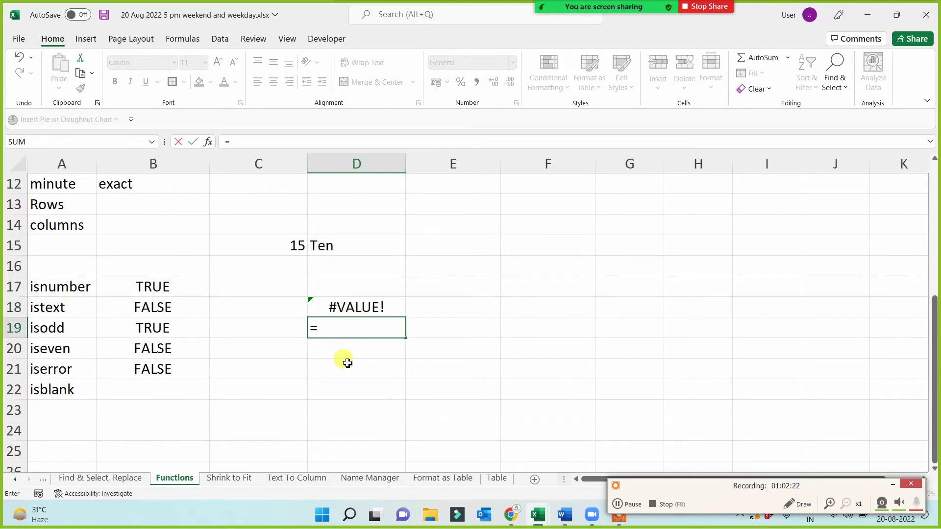
{"action": "type", "text": "five*fou"}
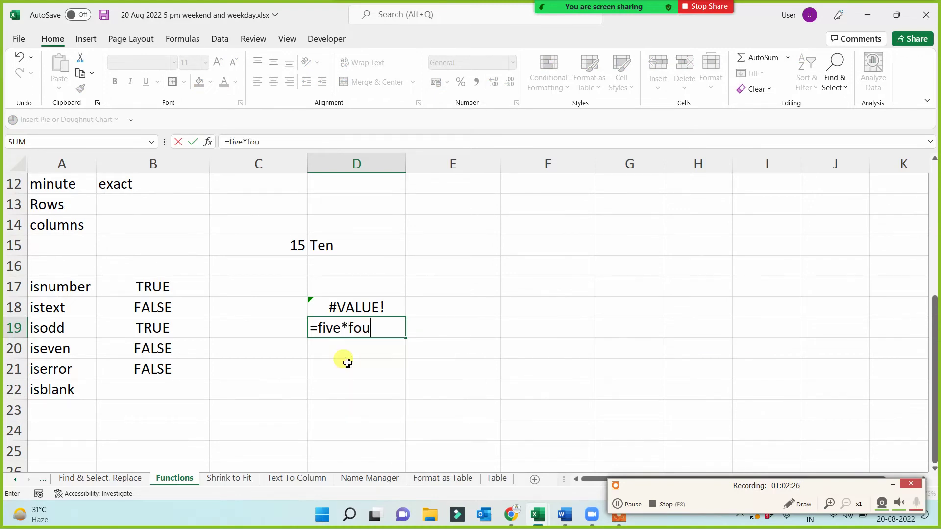
{"action": "type", "text": "r"}
- Commit =five*four in D19 and a formula of people's names in D20, both showing #NAME?
{"action": "key", "text": "Return"}
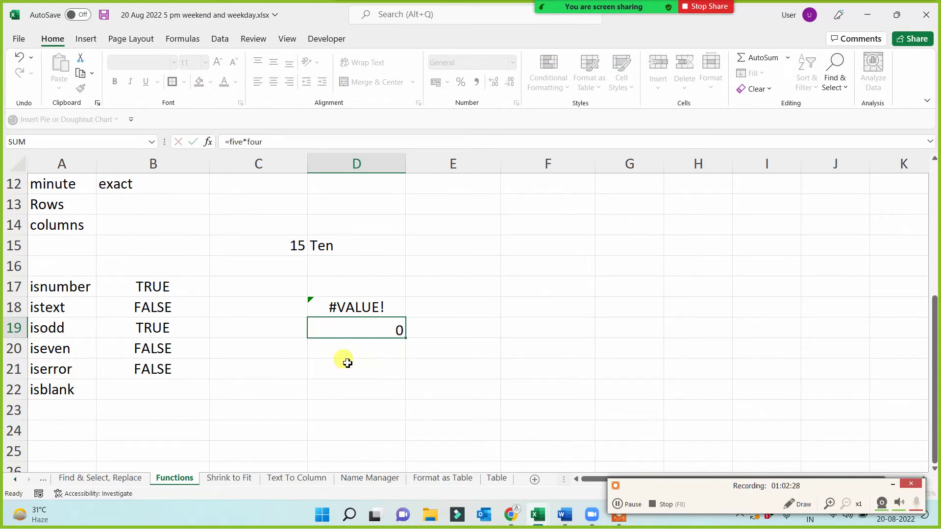
{"action": "type", "text": "="}
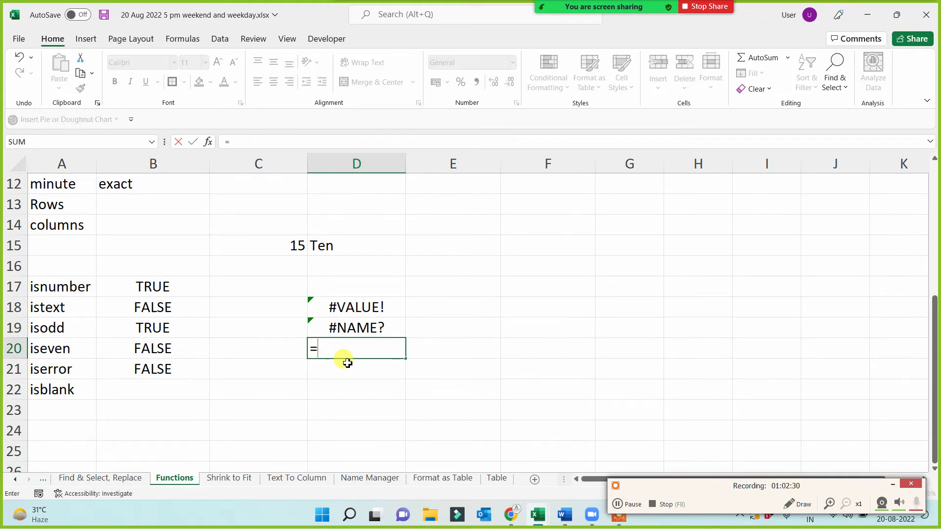
{"action": "type", "text": "p"}
{"action": "type", "text": "riya"}
{"action": "type", "text": "-shi"}
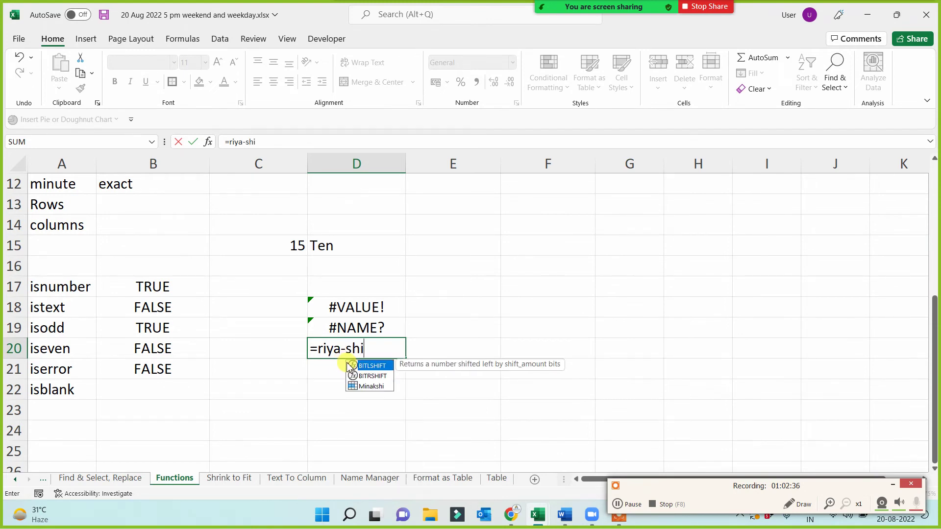
{"action": "key", "text": "BackSpace"}
{"action": "key", "text": "BackSpace"}
{"action": "type", "text": "akshi"}
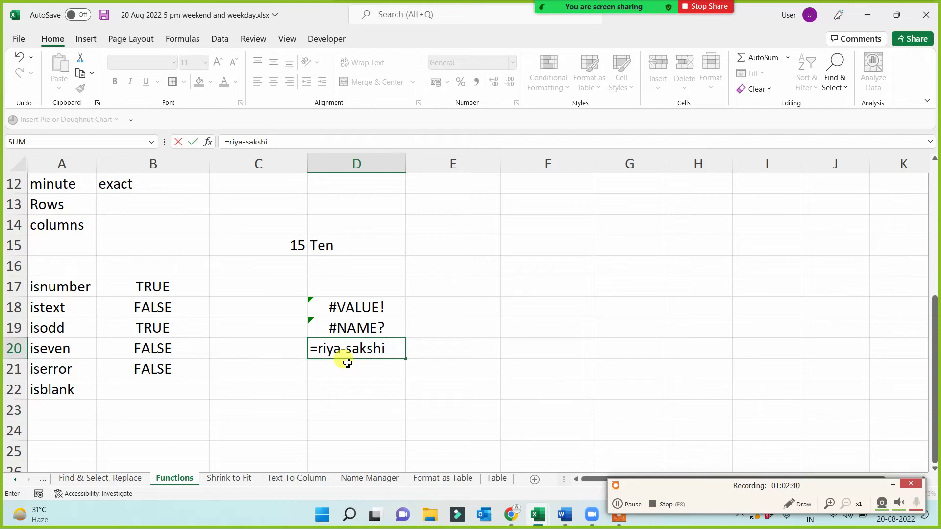
{"action": "type", "text": "+m"}
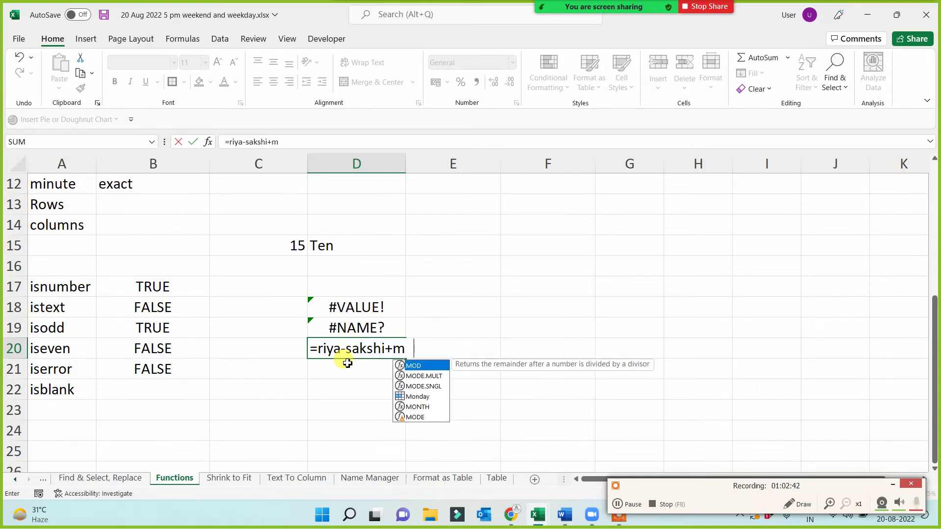
{"action": "type", "text": "ohit/m"}
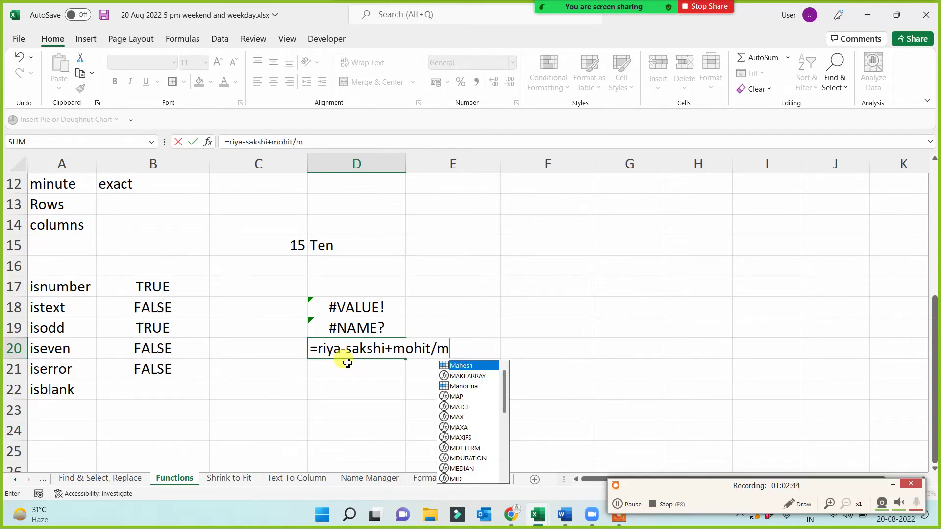
{"action": "type", "text": "odi ji"}
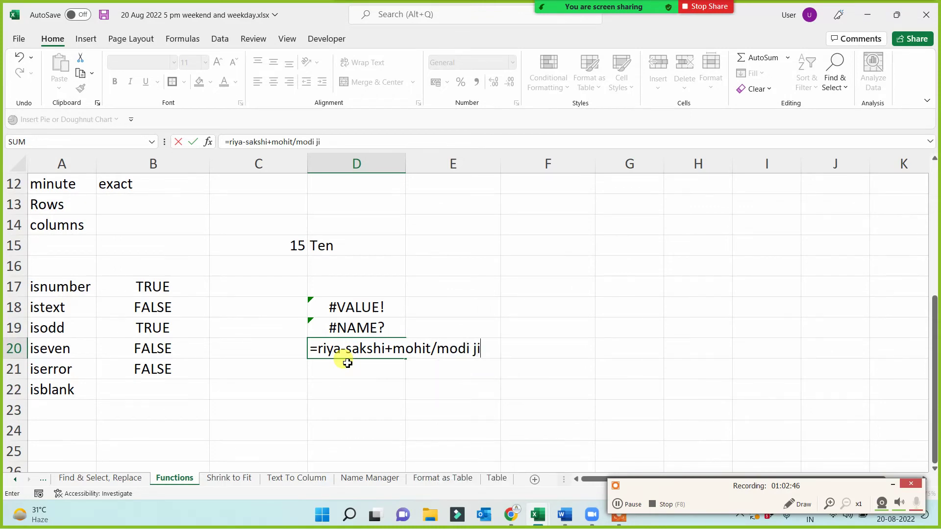
{"action": "type", "text": "-av"}
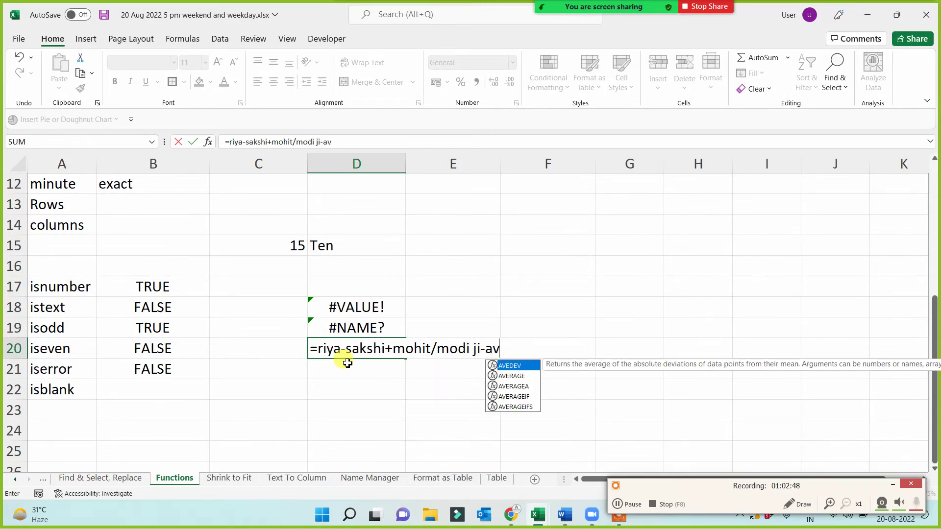
{"action": "type", "text": "rind"}
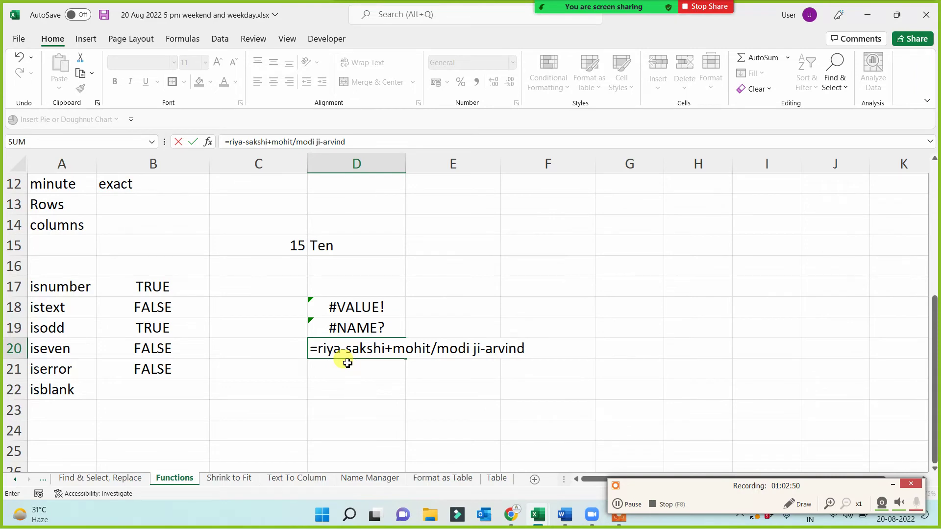
{"action": "key", "text": "Return"}
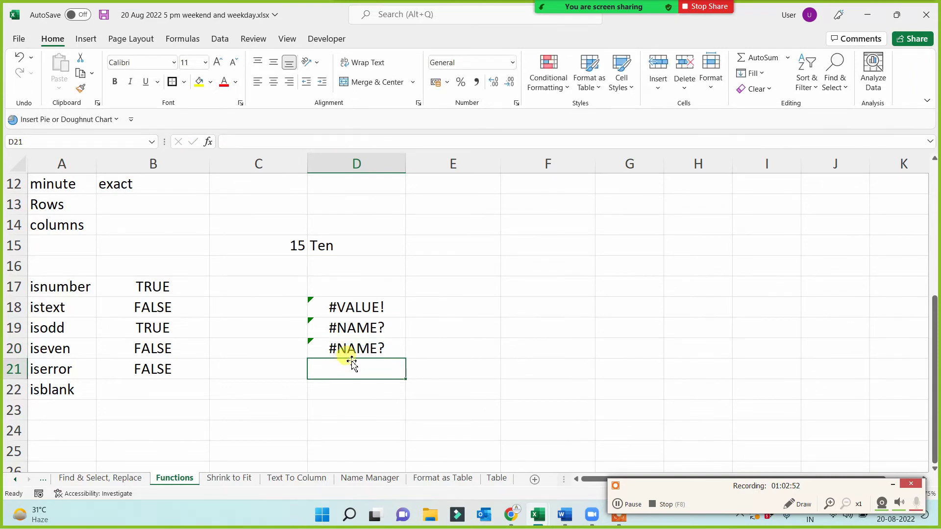
- Check that D18's =ISODD(D15) formula still returns #VALUE!, leaving it unchanged
{"action": "left_click", "coordinate": [359, 349]}
{"action": "left_click", "coordinate": [367, 328]}
{"action": "left_click", "coordinate": [361, 309]}
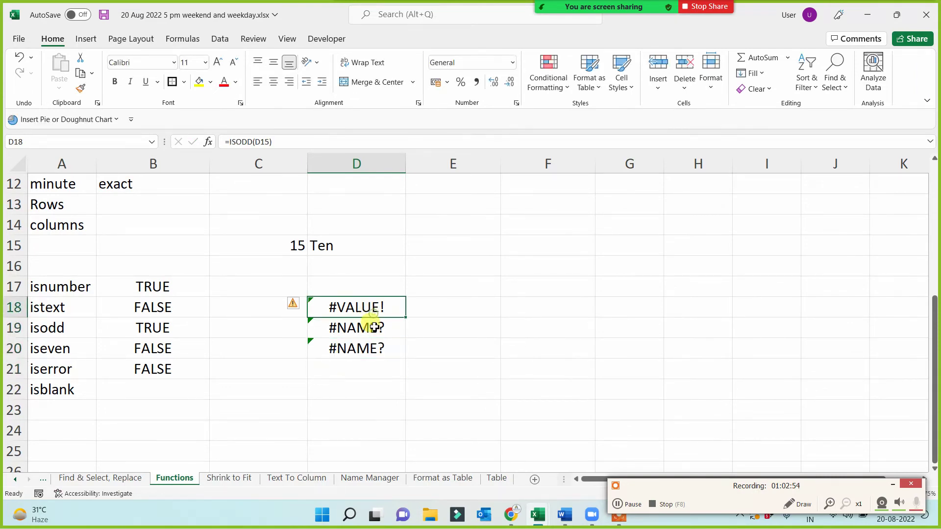
{"action": "left_click", "coordinate": [369, 363]}
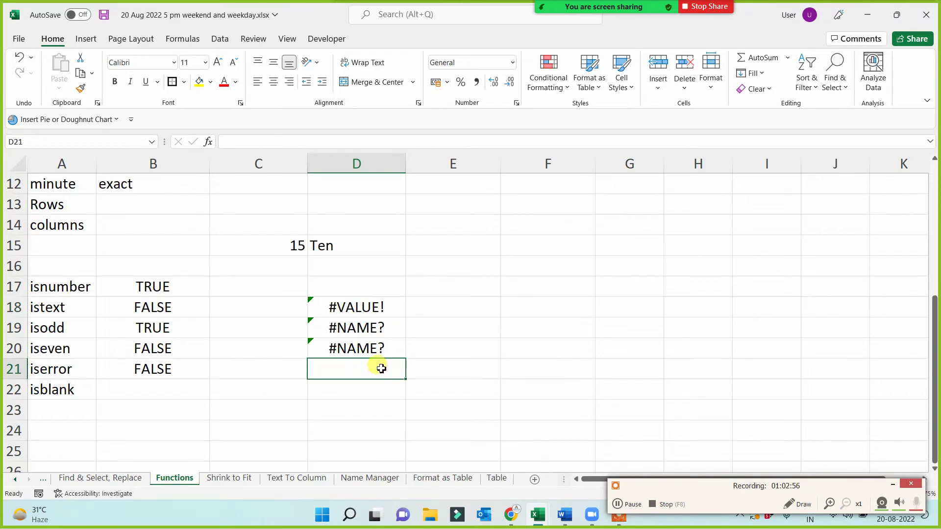
{"action": "left_click_drag", "start_coordinate": [368, 304], "coordinate": [362, 371]}
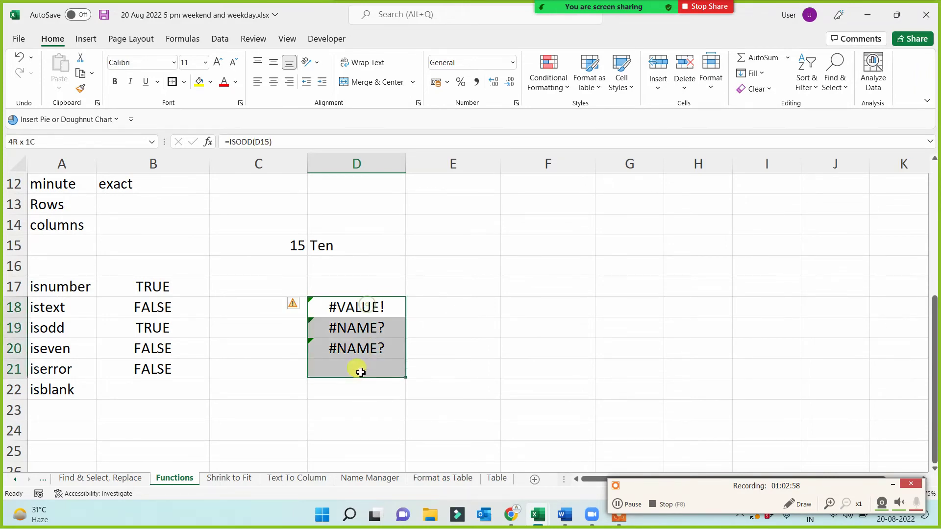
{"action": "left_click", "coordinate": [345, 390]}
{"action": "left_click", "coordinate": [351, 308]}
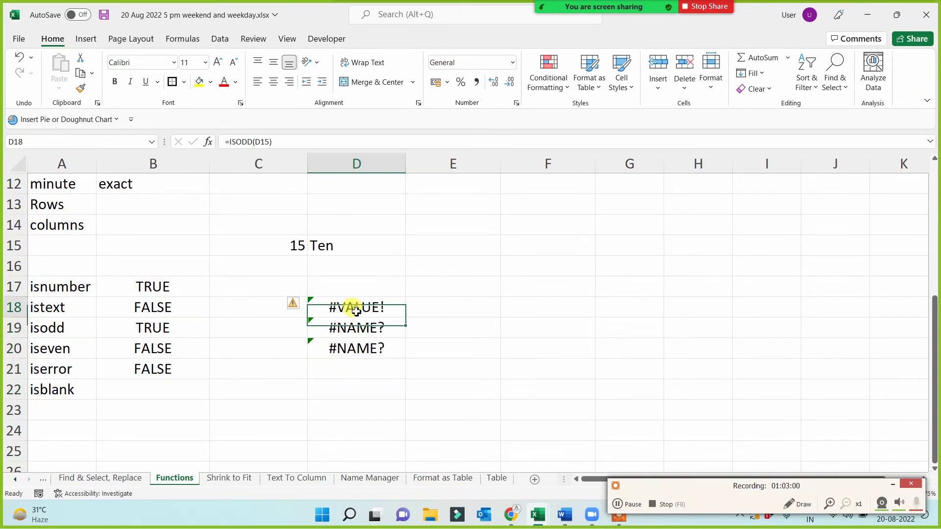
{"action": "left_click", "coordinate": [261, 143]}
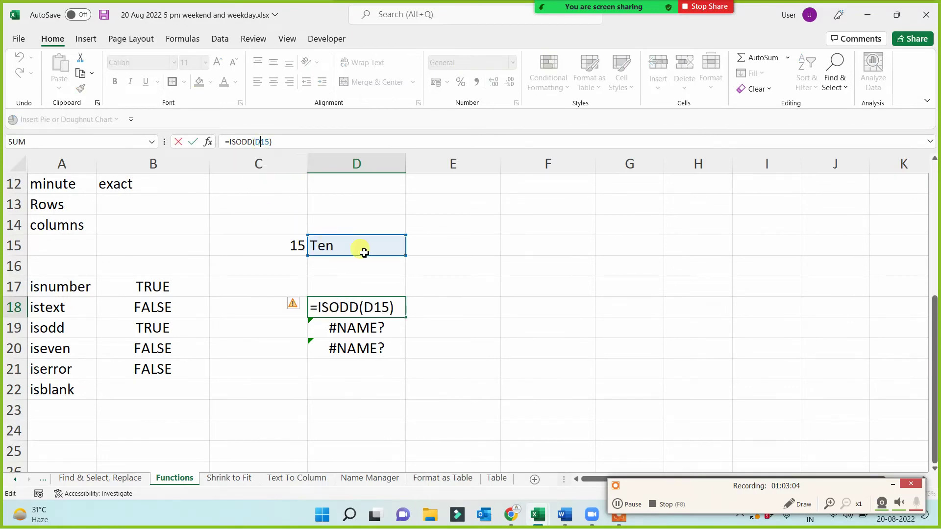
{"action": "key", "text": "ctrl+Return"}
{"action": "left_click", "coordinate": [474, 353]}
{"action": "left_click", "coordinate": [91, 393]}
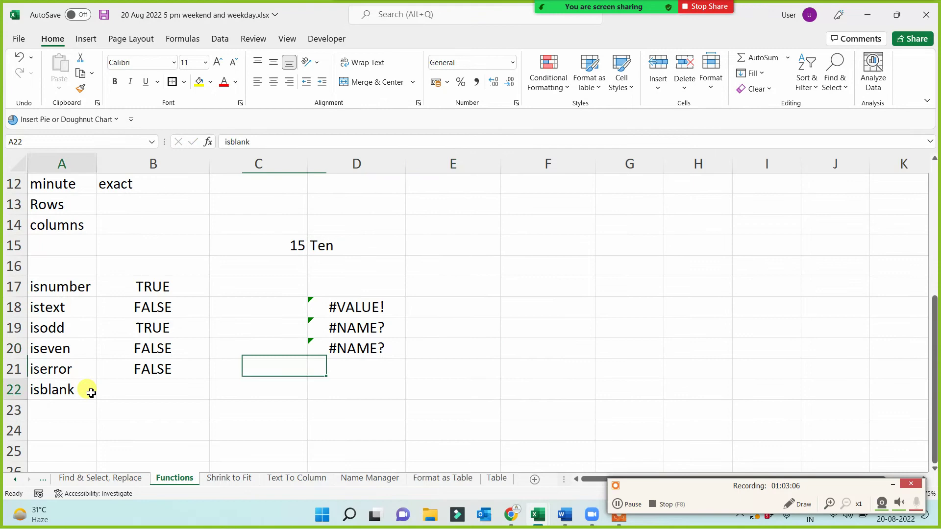
- Enter =ISERROR(D18) in C21, which returns TRUE
{"action": "left_click", "coordinate": [120, 364]}
{"action": "left_click", "coordinate": [224, 367]}
{"action": "type", "text": "="}
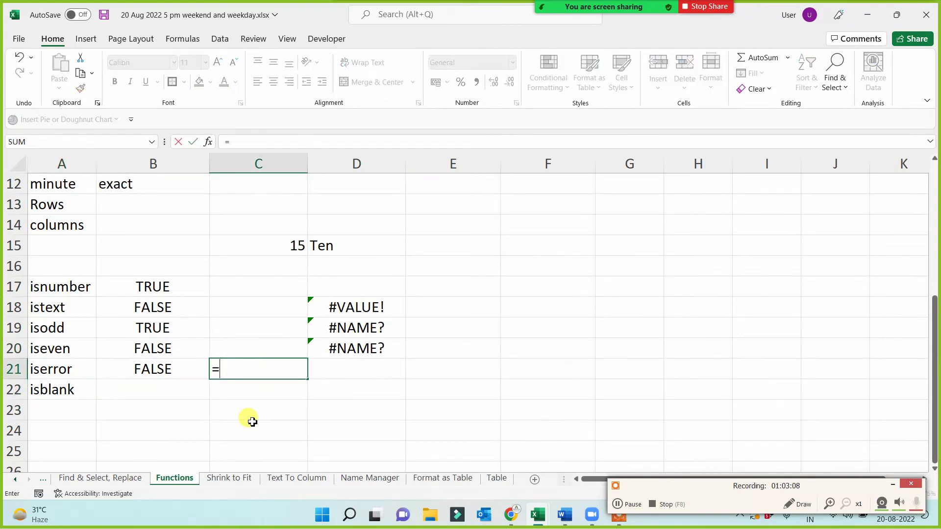
{"action": "type", "text": "isodd"}
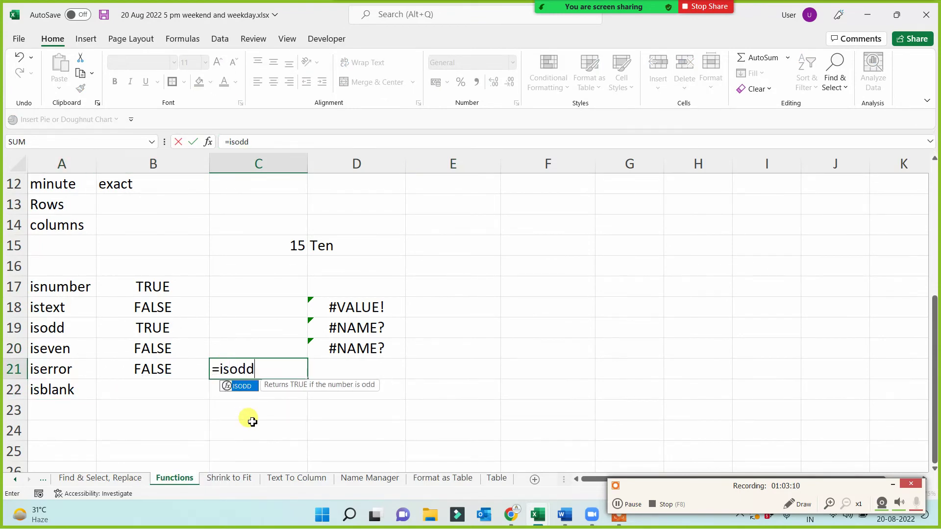
{"action": "key", "text": "BackSpace"}
{"action": "key", "text": "BackSpace"}
{"action": "key", "text": "BackSpace"}
{"action": "type", "text": "err"}
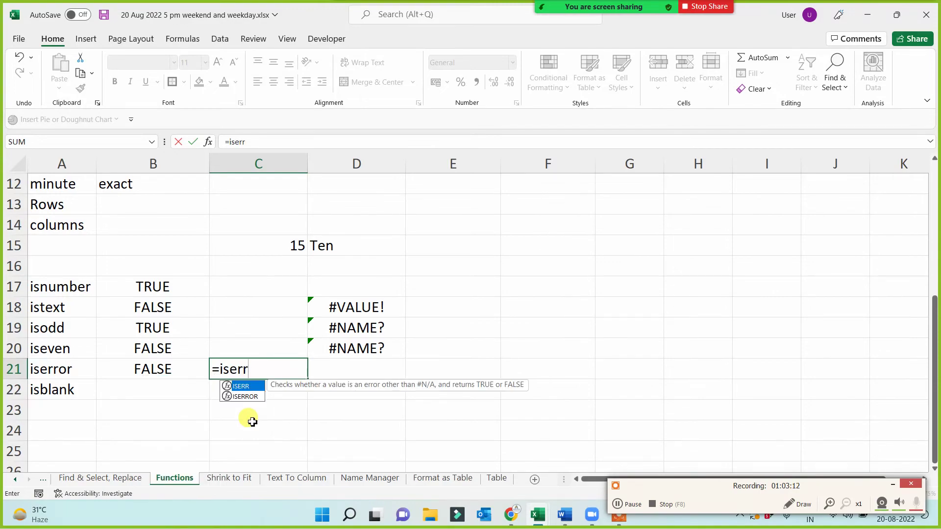
{"action": "key", "text": "Down"}
{"action": "key", "text": "Tab"}
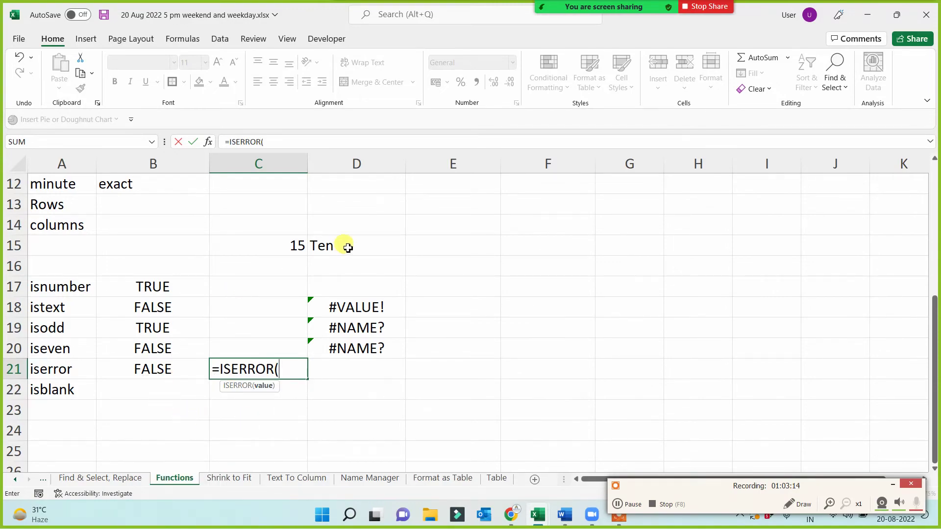
{"action": "left_click", "coordinate": [358, 306]}
{"action": "key", "text": "Return"}
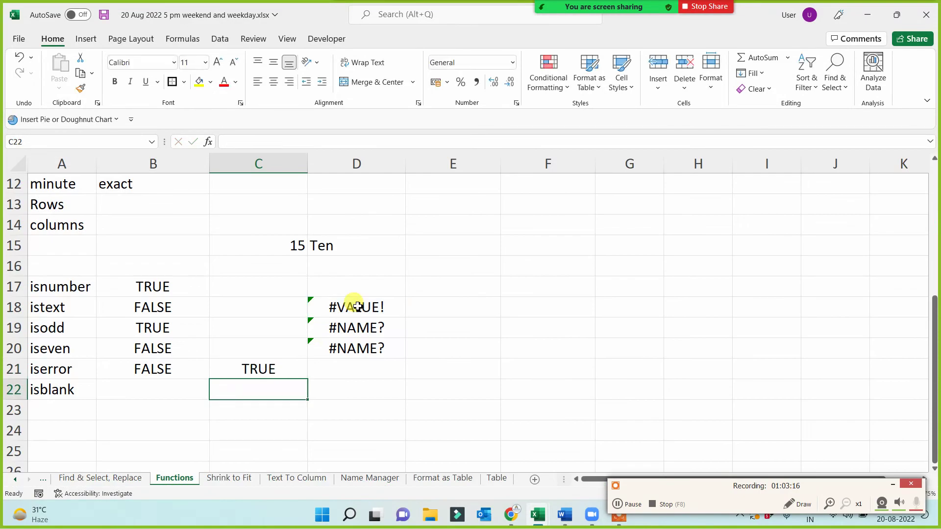
- Enter =ISBLANK(E15) in B22 and =ISBLANK(D19) in C22
{"action": "left_click", "coordinate": [126, 388]}
{"action": "type", "text": "=isb"}
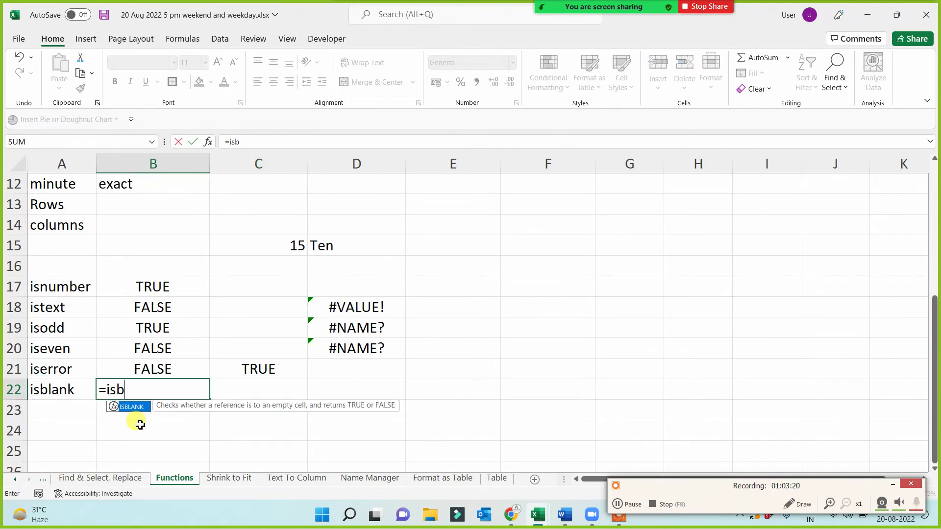
{"action": "type", "text": "l"}
{"action": "key", "text": "Tab"}
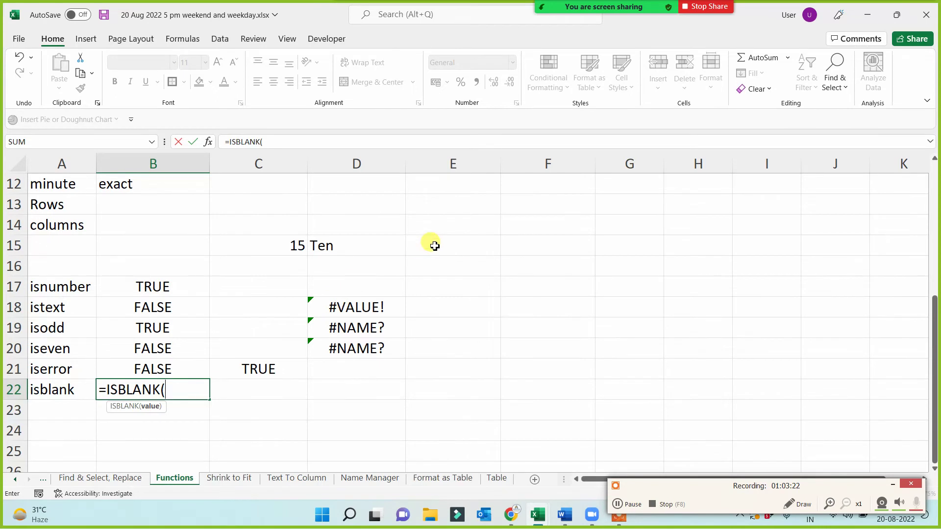
{"action": "left_click", "coordinate": [434, 246]}
{"action": "key", "text": "Return"}
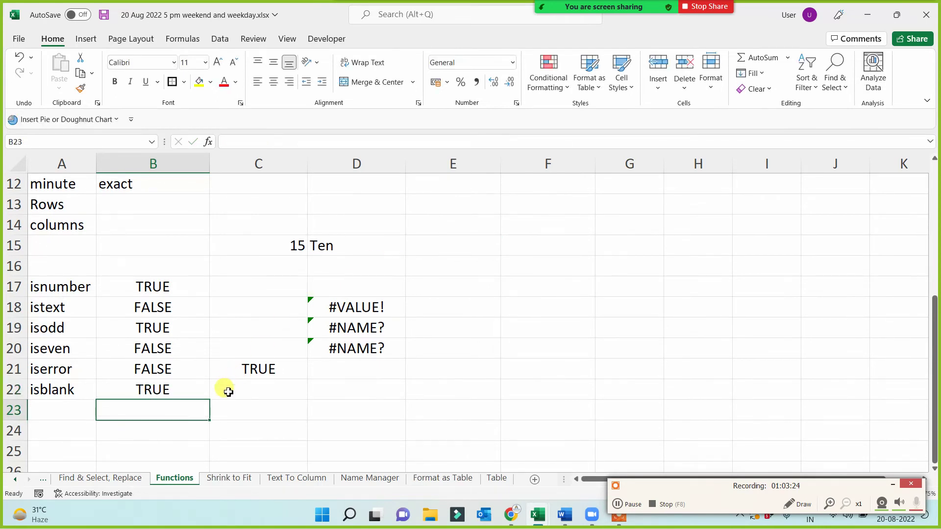
{"action": "left_click", "coordinate": [231, 394]}
{"action": "type", "text": "=isbl"}
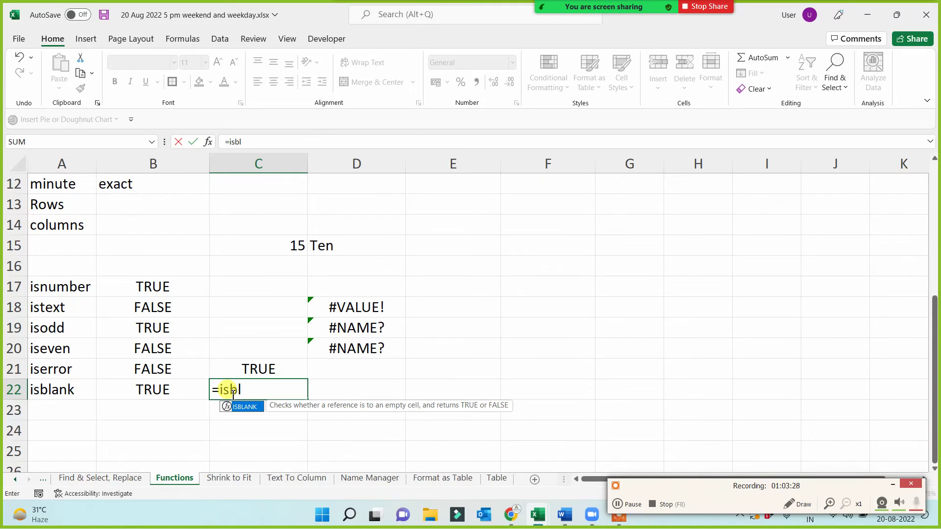
{"action": "key", "text": "Tab"}
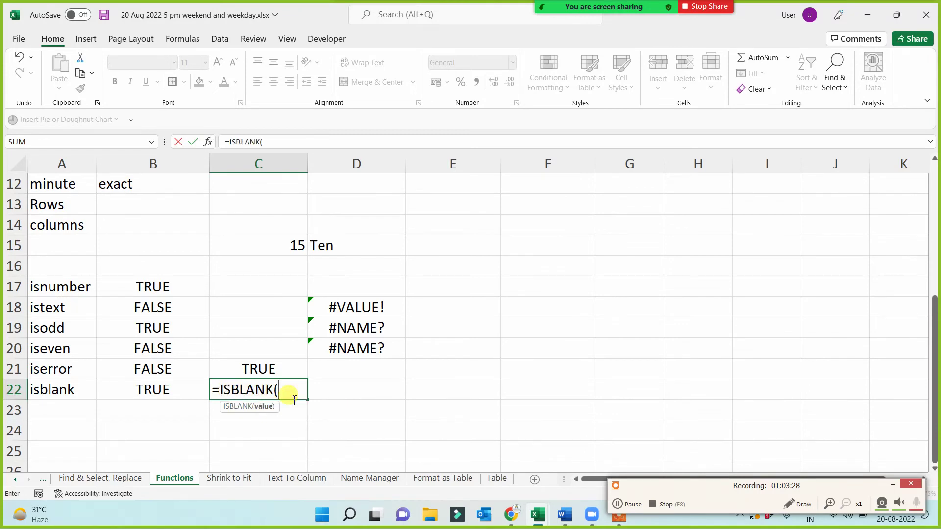
{"action": "left_click", "coordinate": [348, 332]}
{"action": "key", "text": "Return"}
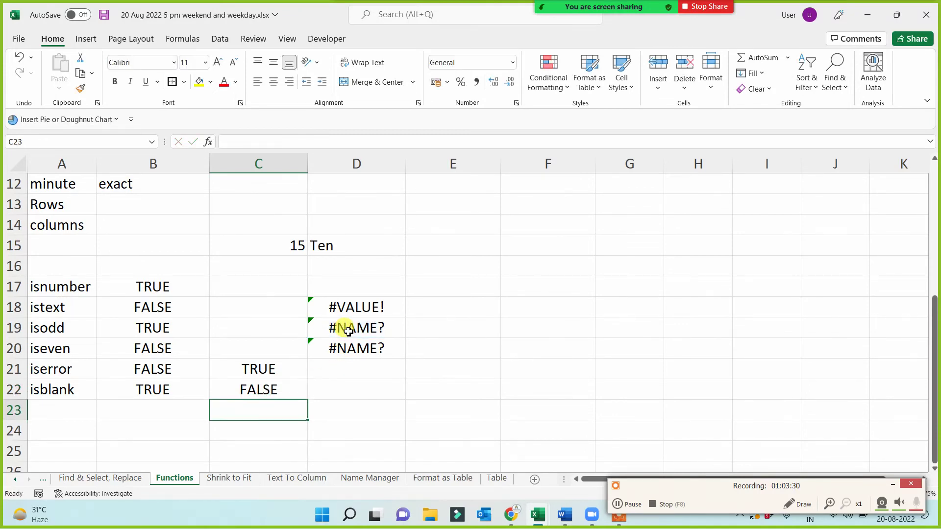
- Review the tested cells D19, D15, C15 and the ISBLANK formulas in C22 and B22
{"action": "left_click", "coordinate": [349, 328]}
{"action": "left_click", "coordinate": [313, 241]}
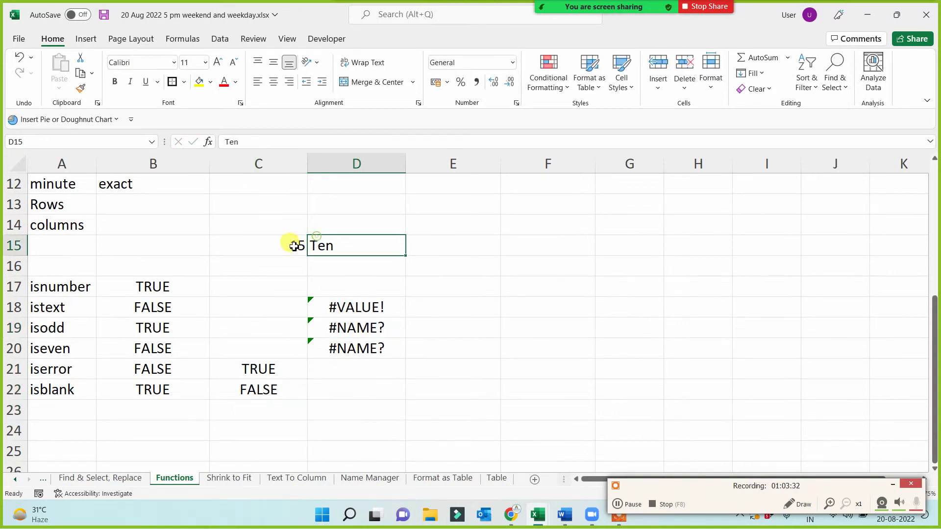
{"action": "left_click", "coordinate": [274, 244]}
{"action": "left_click", "coordinate": [241, 393]}
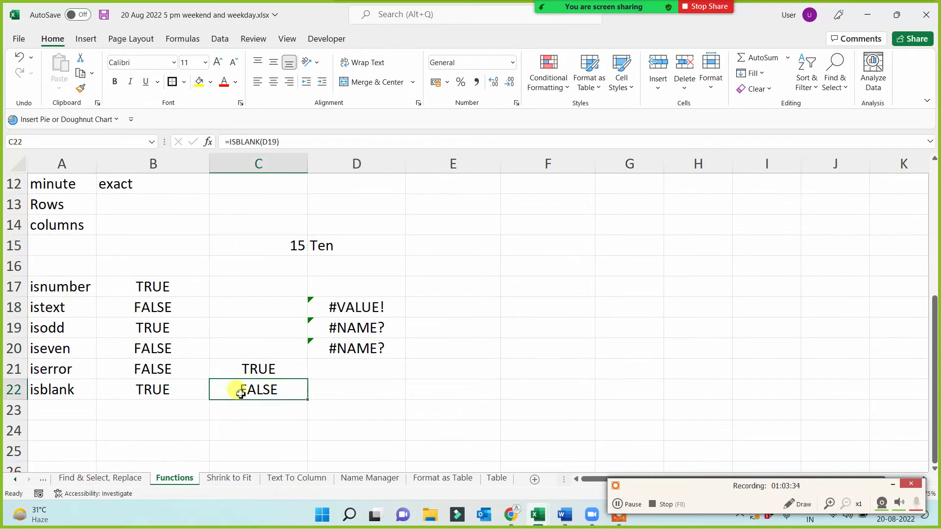
{"action": "left_click", "coordinate": [130, 392]}
{"action": "double_click", "coordinate": [130, 392]}
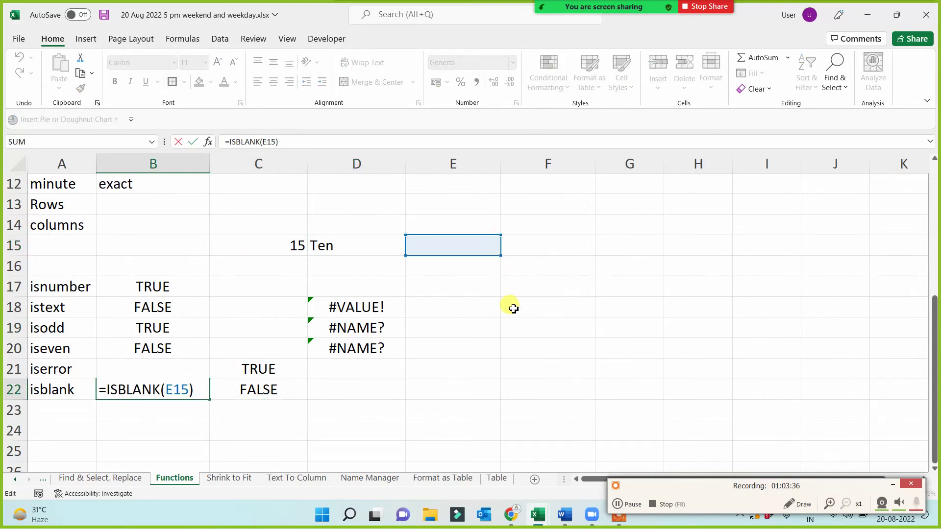
{"action": "key", "text": "Return"}
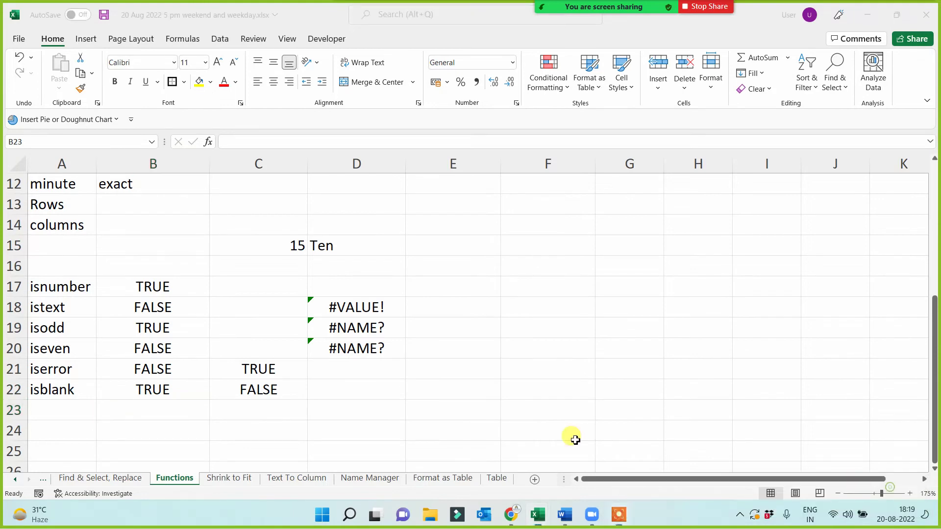
{"action": "left_click", "coordinate": [381, 429]}
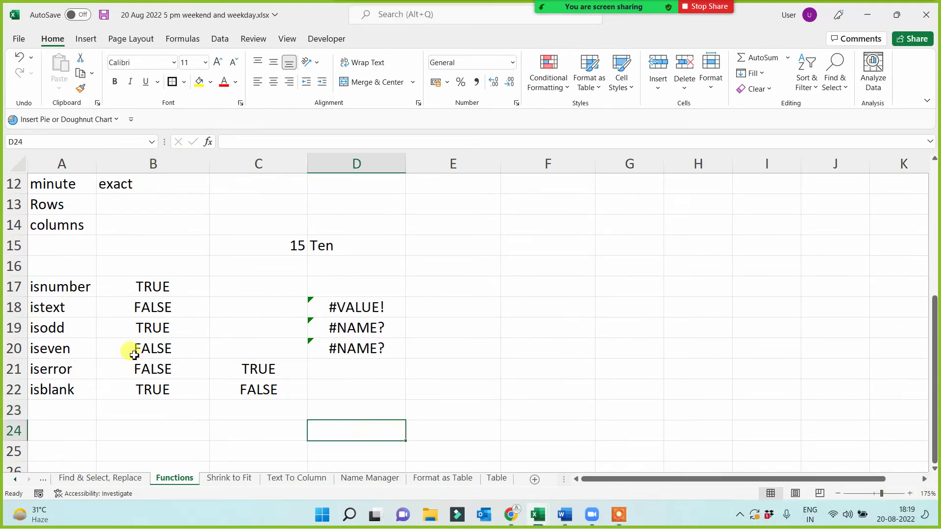
{"action": "left_click_drag", "start_coordinate": [55, 284], "coordinate": [49, 395]}
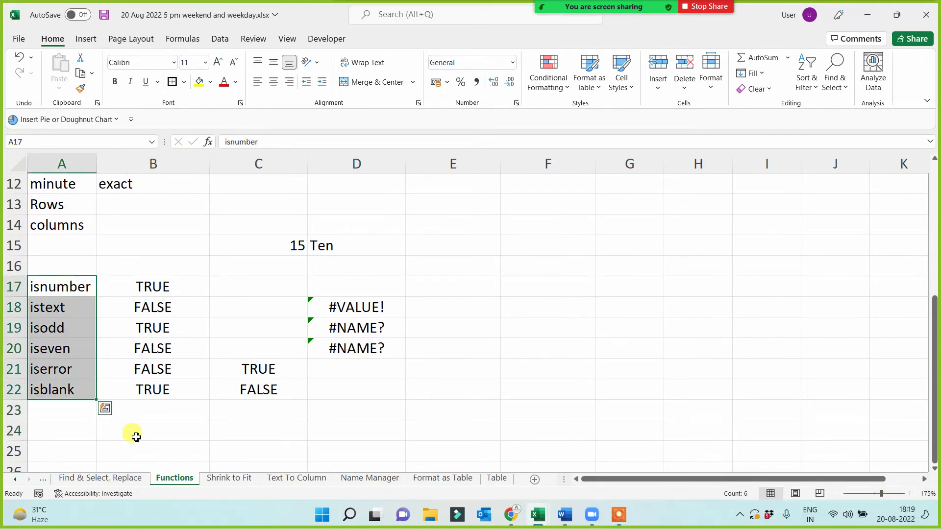
{"action": "scroll", "coordinate": [136, 365], "scroll_direction": "up", "scroll_amount": 2}
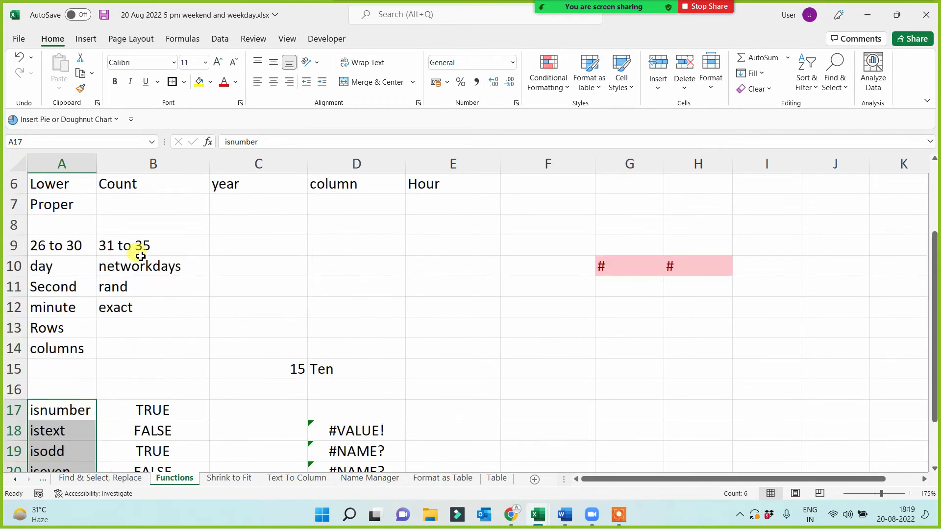
{"action": "left_click", "coordinate": [123, 247]}
{"action": "scroll", "coordinate": [127, 275], "scroll_direction": "down", "scroll_amount": 2}
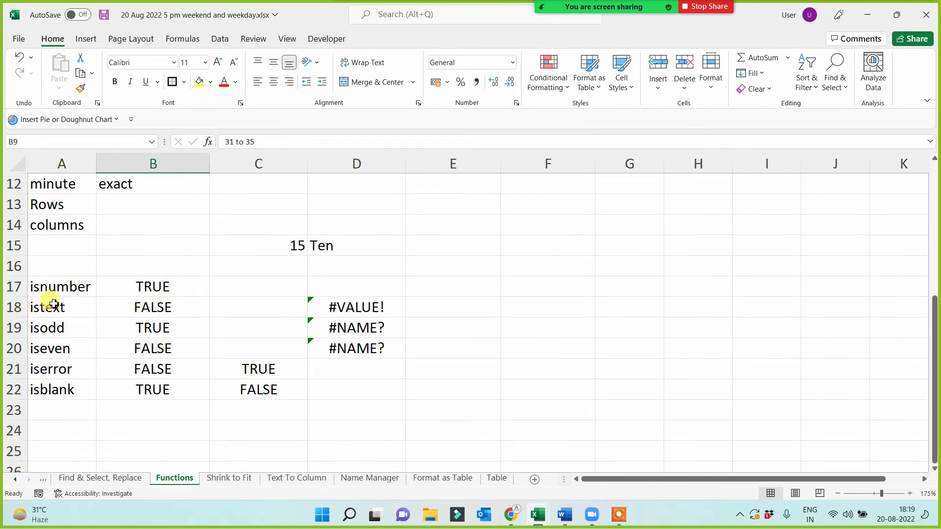
{"action": "left_click_drag", "start_coordinate": [57, 291], "coordinate": [58, 388]}
{"action": "left_click", "coordinate": [58, 432]}
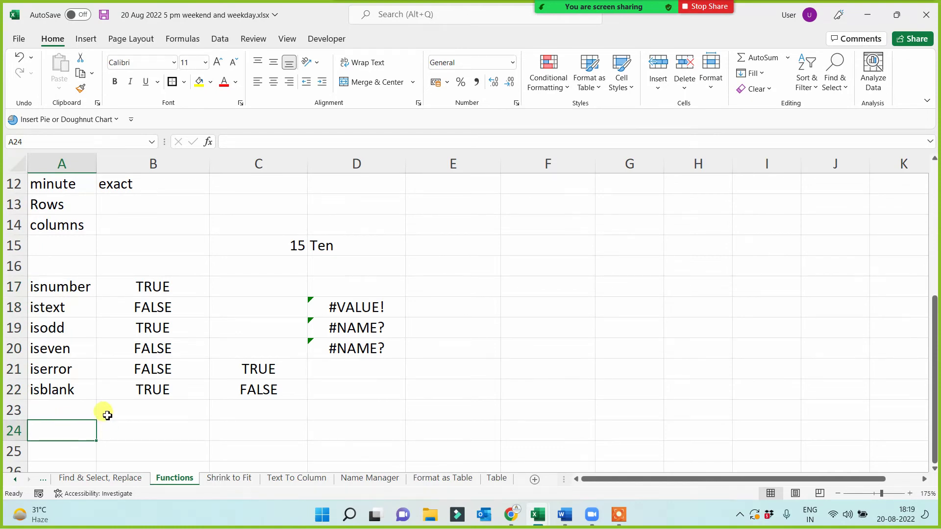
{"action": "scroll", "coordinate": [69, 357], "scroll_direction": "up", "scroll_amount": 4}
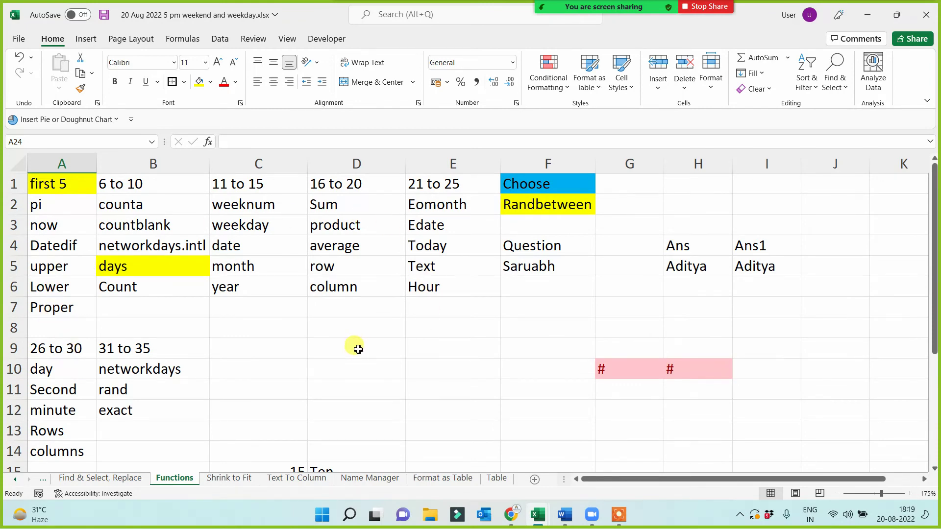
{"action": "scroll", "coordinate": [357, 346], "scroll_direction": "down", "scroll_amount": 3}
{"action": "scroll", "coordinate": [514, 256], "scroll_direction": "up", "scroll_amount": 3}
{"action": "left_click", "coordinate": [537, 182]}
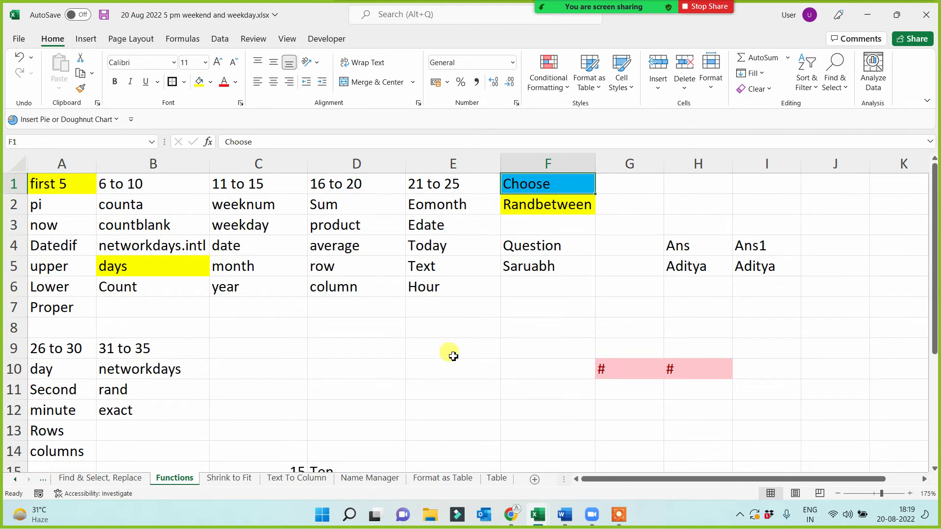
{"action": "left_click", "coordinate": [544, 205]}
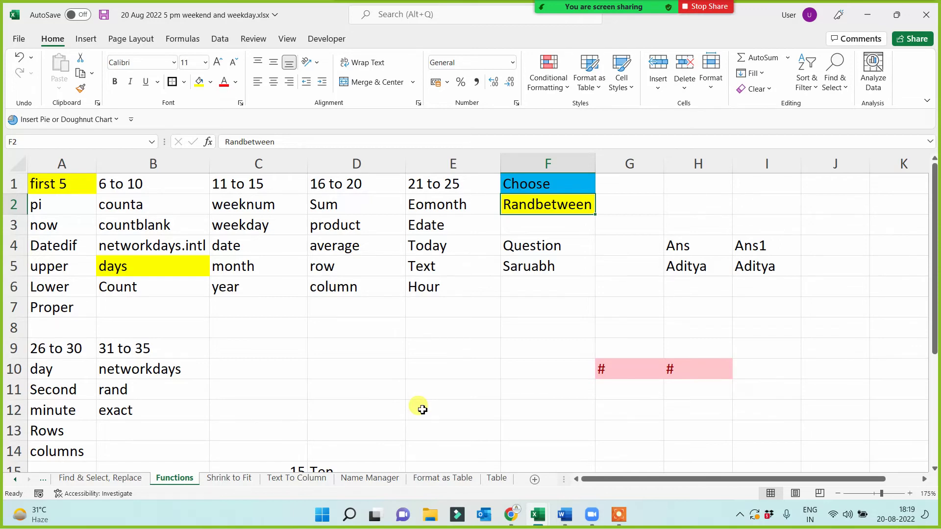
{"action": "left_click", "coordinate": [431, 365]}
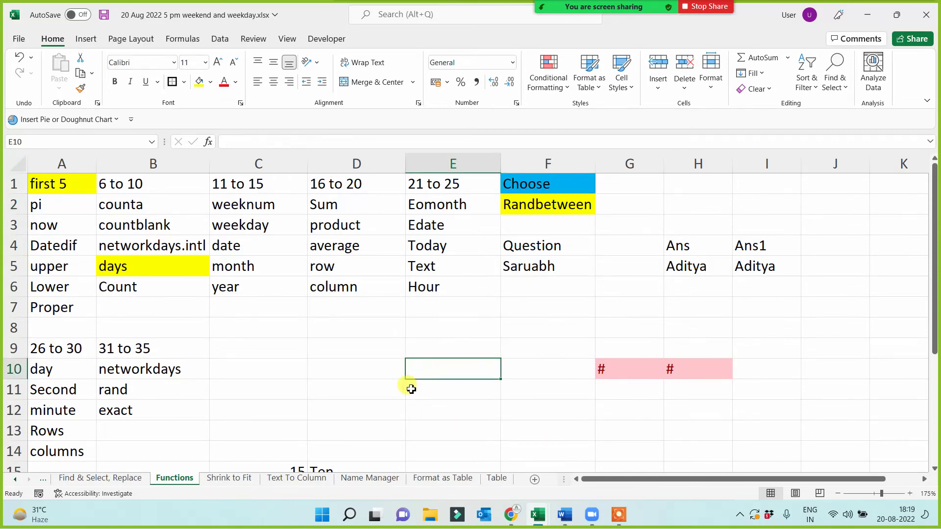
{"action": "scroll", "coordinate": [363, 389], "scroll_direction": "down", "scroll_amount": 2}
{"action": "scroll", "coordinate": [299, 390], "scroll_direction": "up", "scroll_amount": 2}
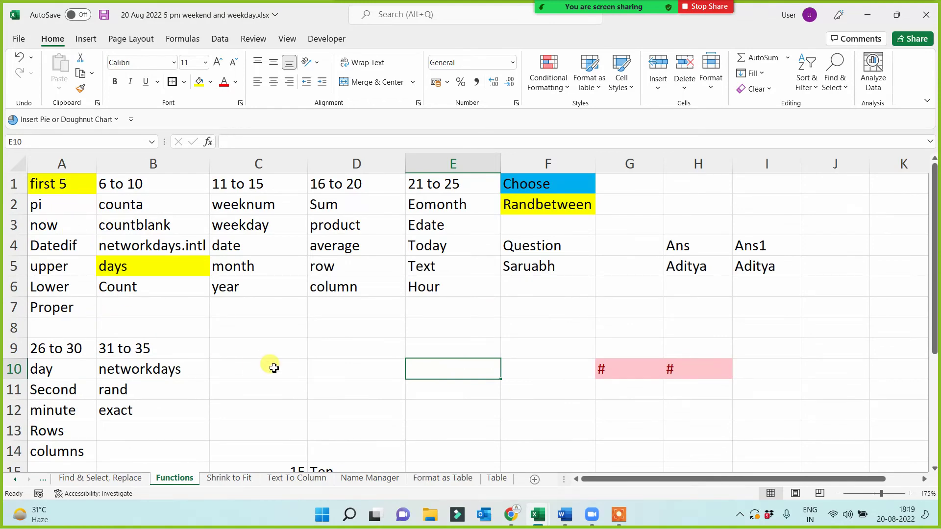
{"action": "left_click", "coordinate": [252, 346]}
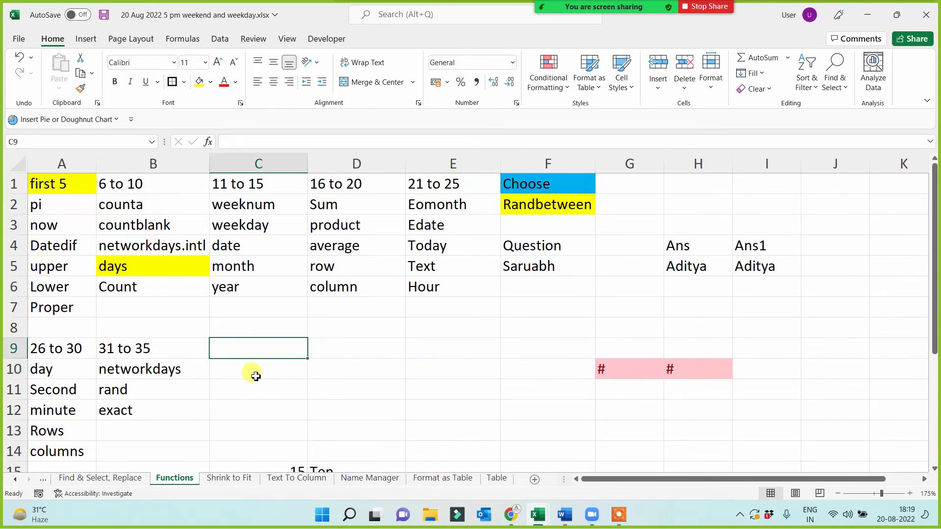
{"action": "scroll", "coordinate": [253, 364], "scroll_direction": "down", "scroll_amount": 1}
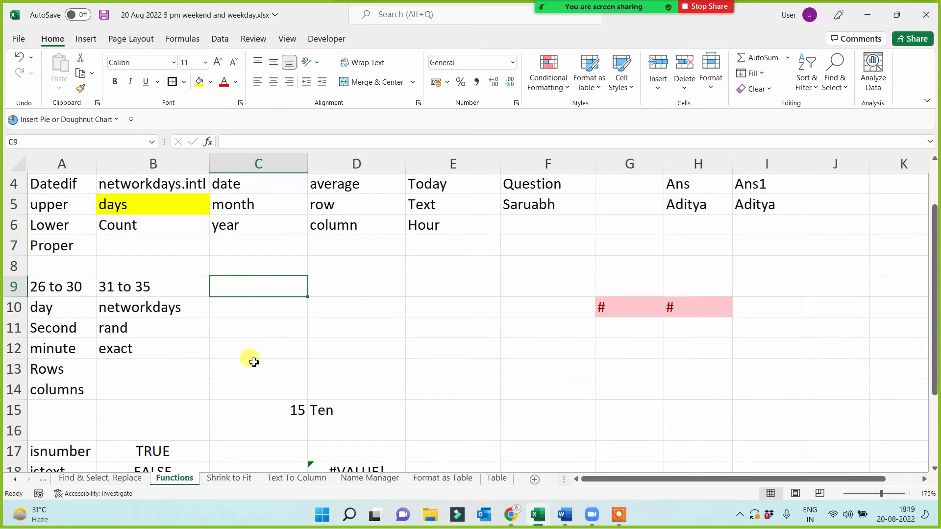
- Replace the 'Ri' entry in C9 with the heading Len and show Zoom's Participants list
{"action": "type", "text": "Riya"}
{"action": "left_click", "coordinate": [246, 309]}
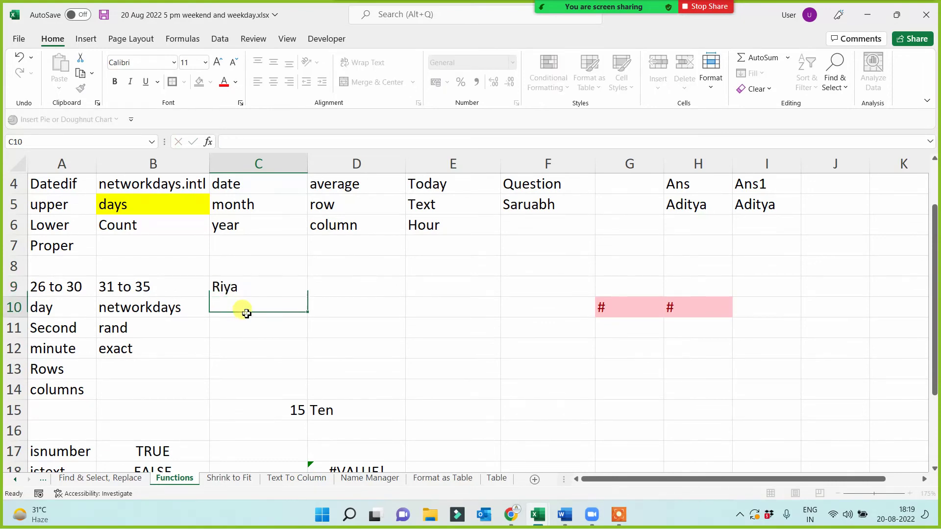
{"action": "left_click", "coordinate": [252, 285]}
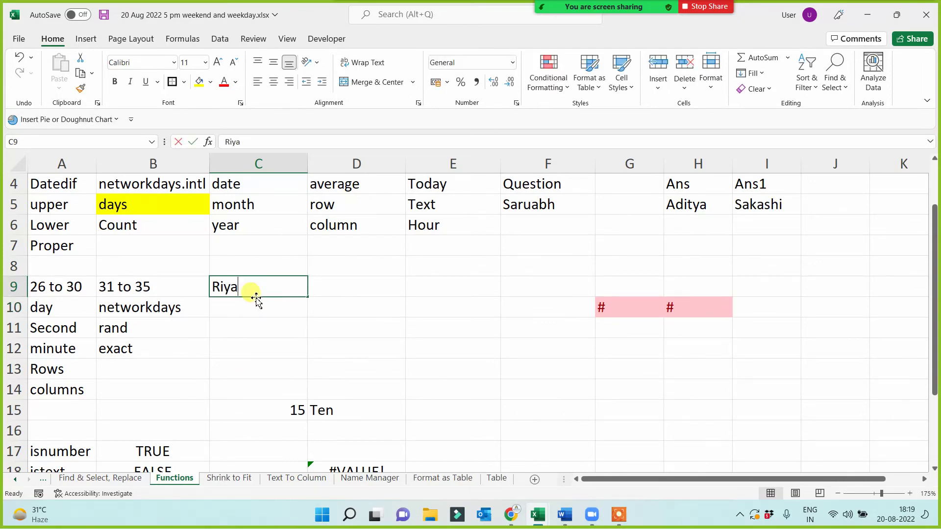
{"action": "type", "text": "Len"}
{"action": "key", "text": "Return"}
{"action": "left_click", "coordinate": [248, 292]}
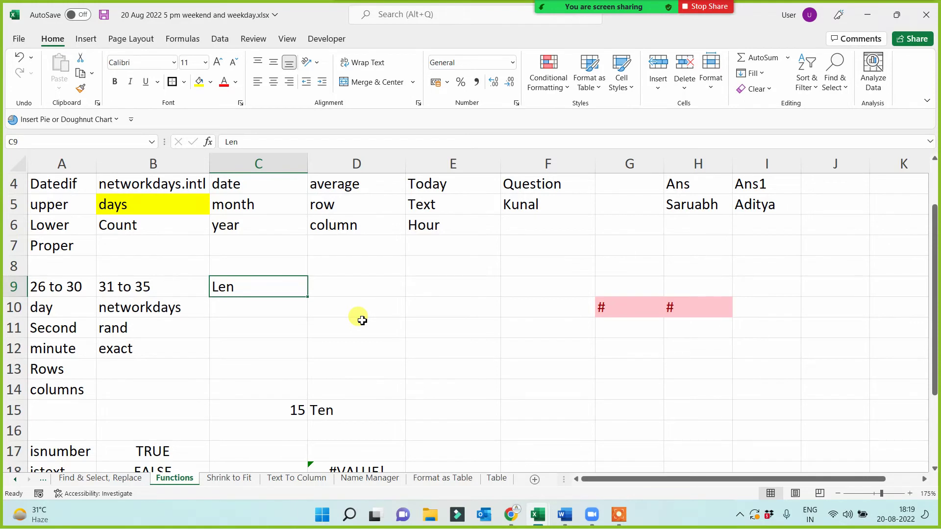
{"action": "left_click", "coordinate": [541, 17]}
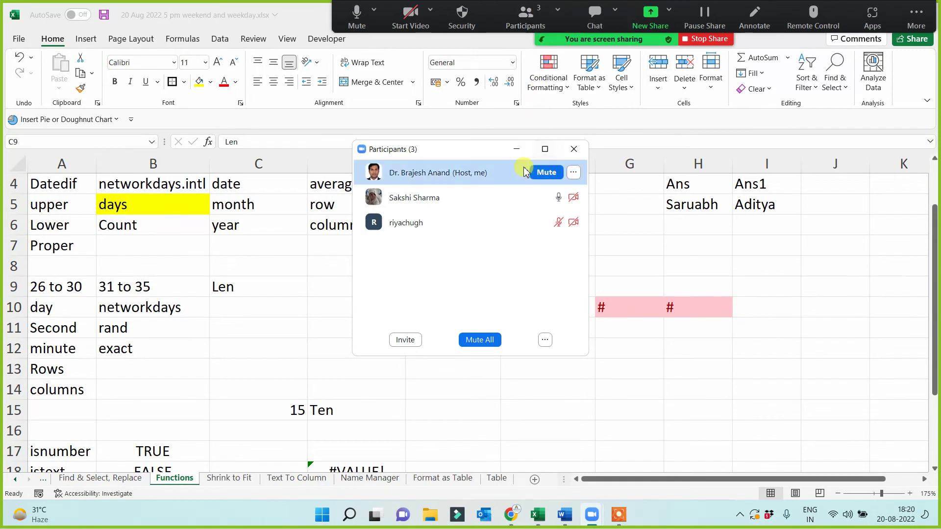
- Enter =LEN(B10) in C10 and fill it down to C12
{"action": "left_click", "coordinate": [518, 150]}
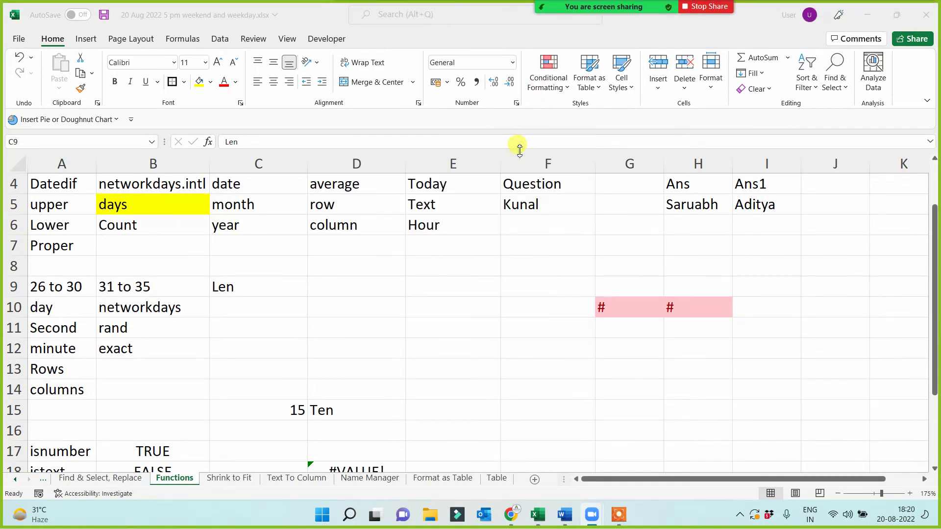
{"action": "left_click", "coordinate": [255, 290]}
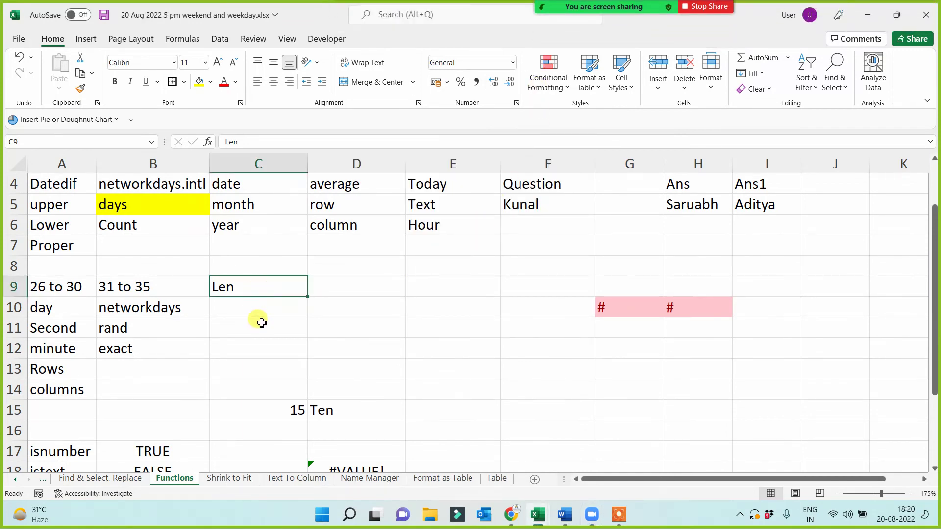
{"action": "left_click", "coordinate": [259, 322]}
{"action": "left_click", "coordinate": [268, 294]}
{"action": "left_click", "coordinate": [266, 319]}
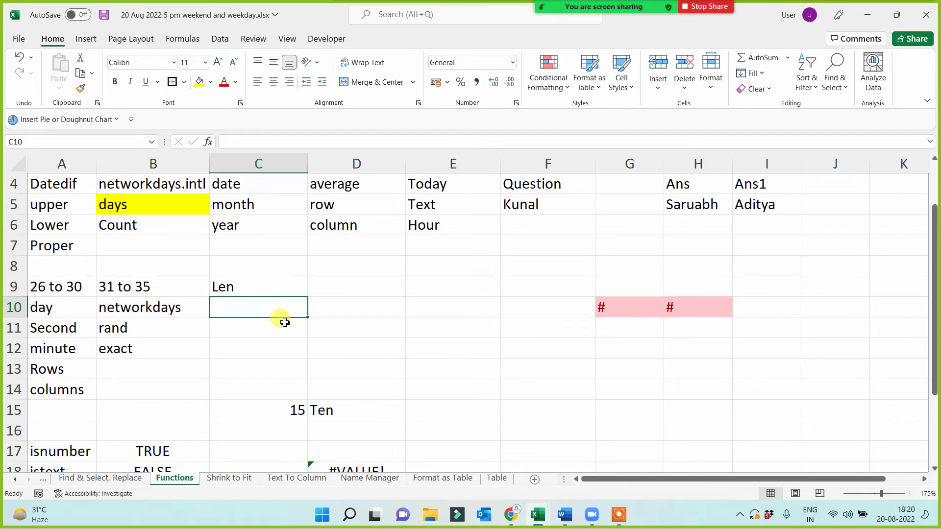
{"action": "type", "text": "="}
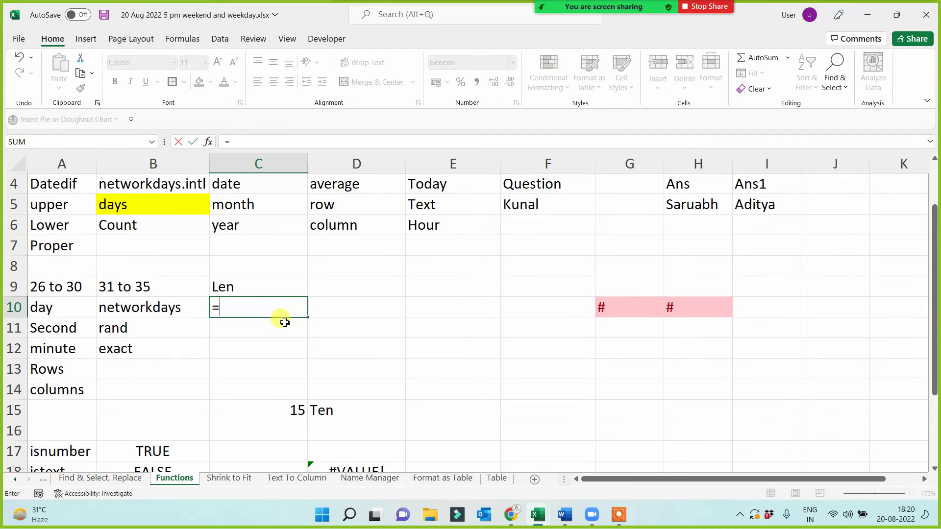
{"action": "type", "text": "len("}
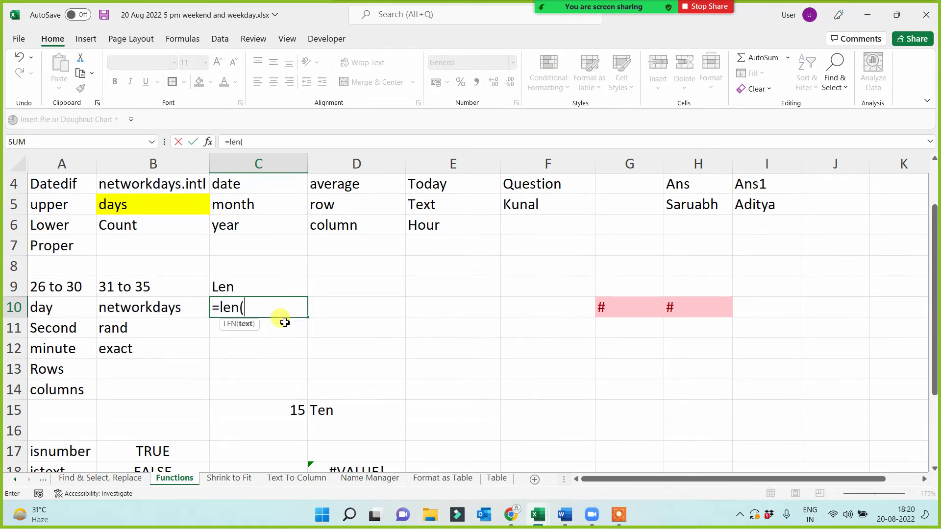
{"action": "left_click", "coordinate": [168, 309]}
{"action": "key", "text": "Return"}
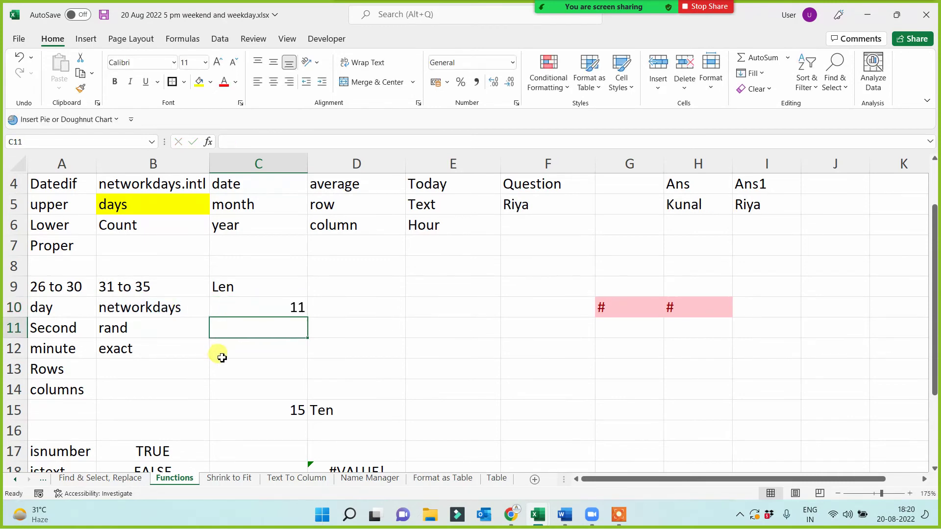
{"action": "left_click", "coordinate": [147, 309]}
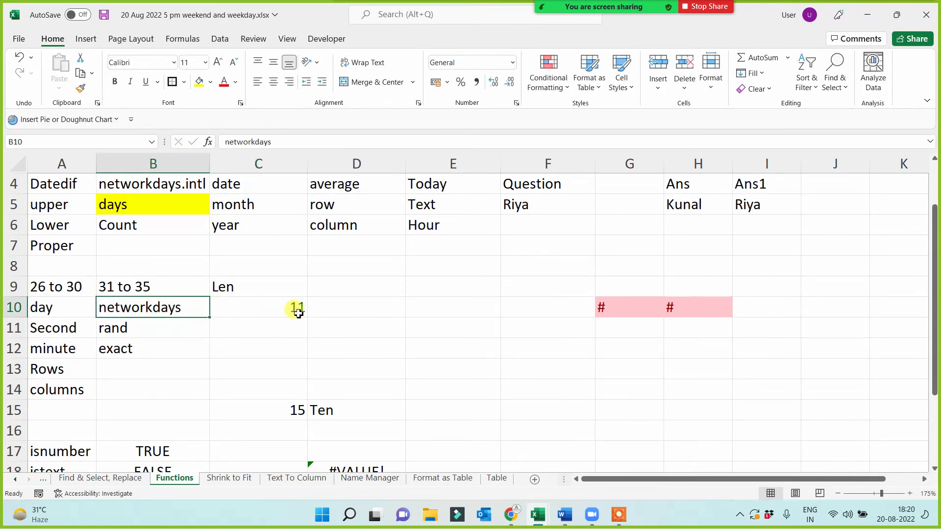
{"action": "left_click", "coordinate": [294, 309]}
{"action": "left_click_drag", "start_coordinate": [307, 318], "coordinate": [308, 351]}
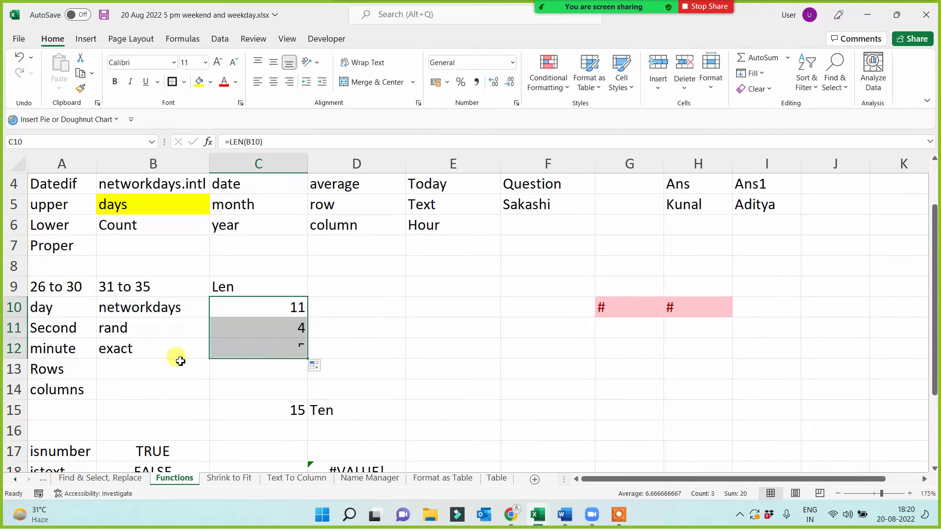
{"action": "left_click", "coordinate": [259, 353]}
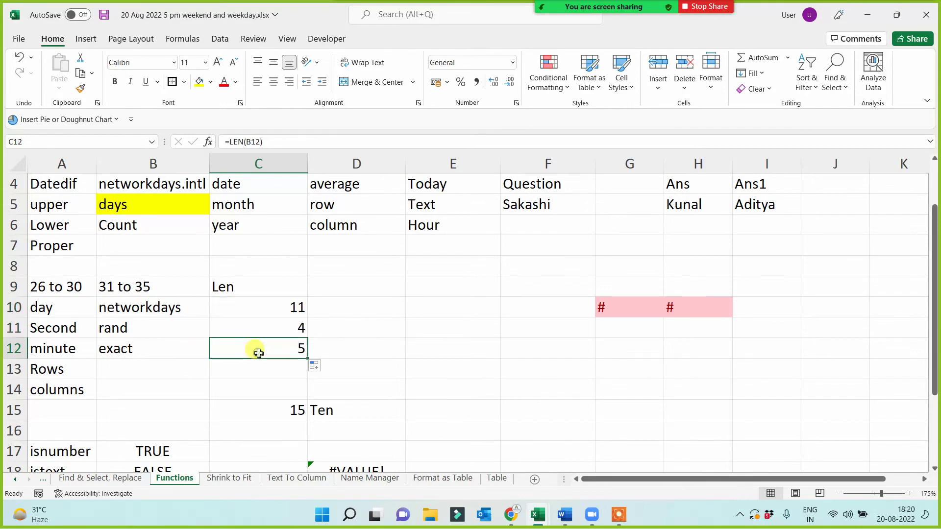
- Change rand in B11 to Rand and clear the LEN results from C10:C12
{"action": "left_click", "coordinate": [109, 329]}
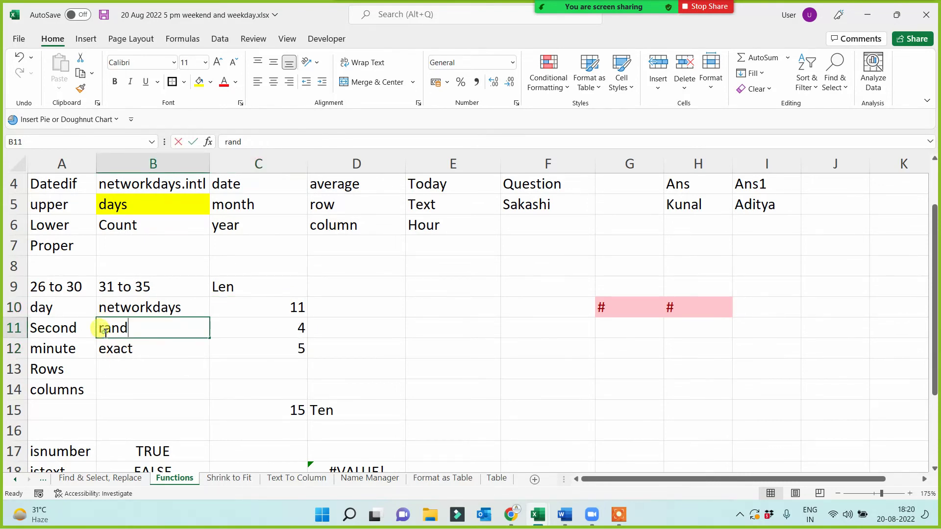
{"action": "double_click", "coordinate": [105, 332]}
{"action": "key", "text": "BackSpace"}
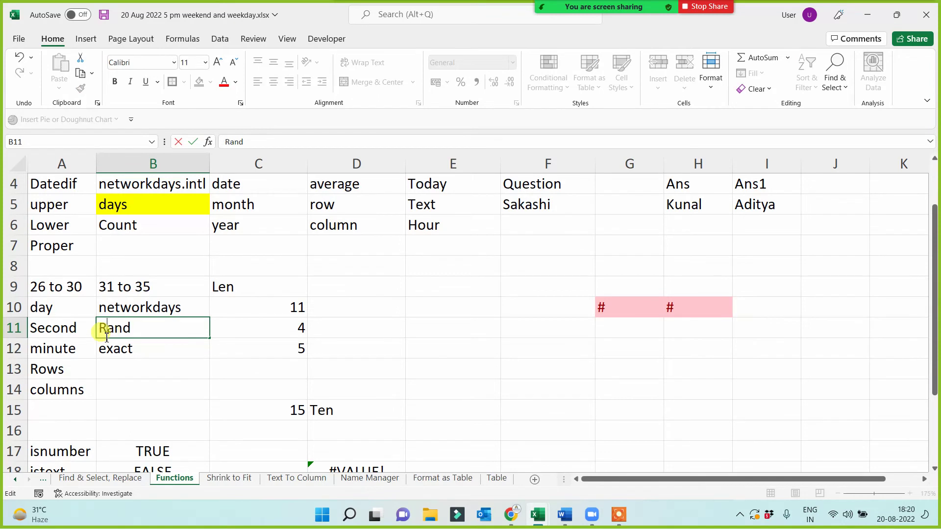
{"action": "key", "text": "Return"}
{"action": "left_click", "coordinate": [263, 335]}
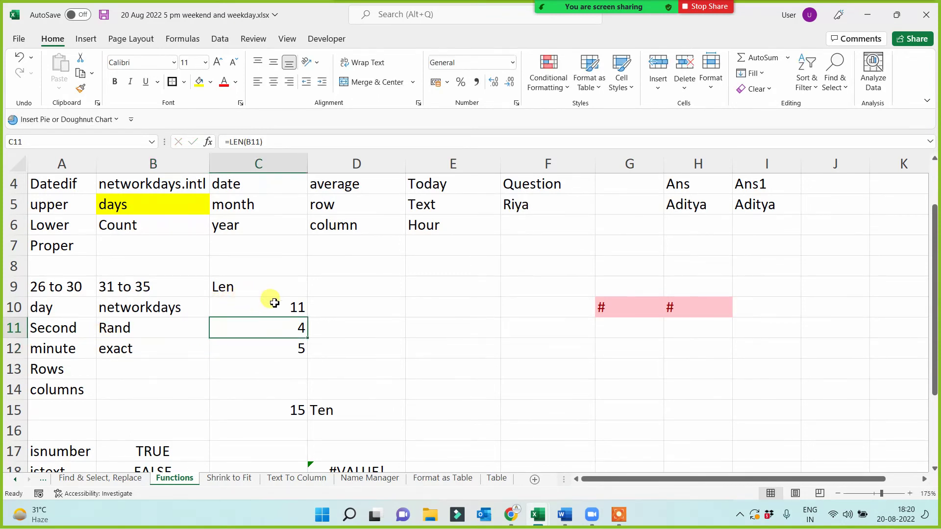
{"action": "left_click_drag", "start_coordinate": [271, 301], "coordinate": [270, 347]}
{"action": "key", "text": "Delete"}
{"action": "left_click", "coordinate": [248, 281]}
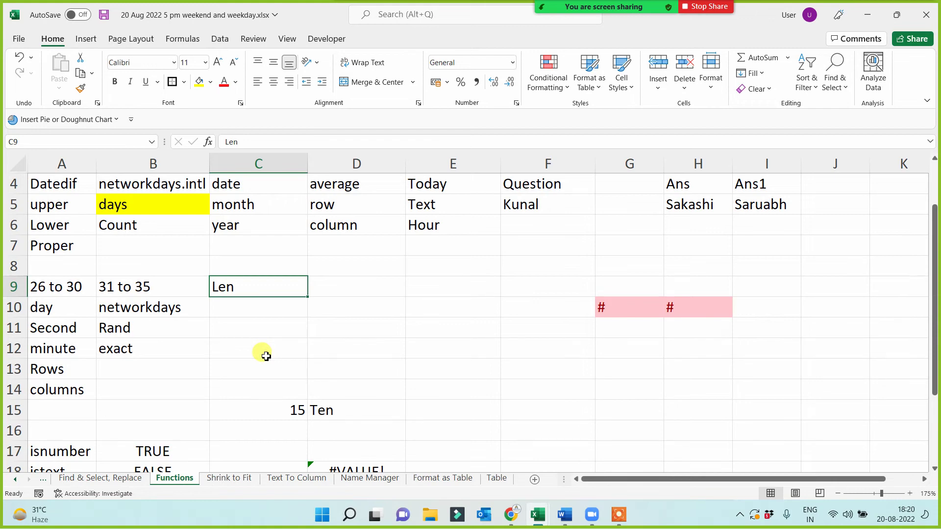
- Switch to the New Functions workbook and scroll through its function list
{"action": "scroll", "coordinate": [266, 356], "scroll_direction": "up", "scroll_amount": 1}
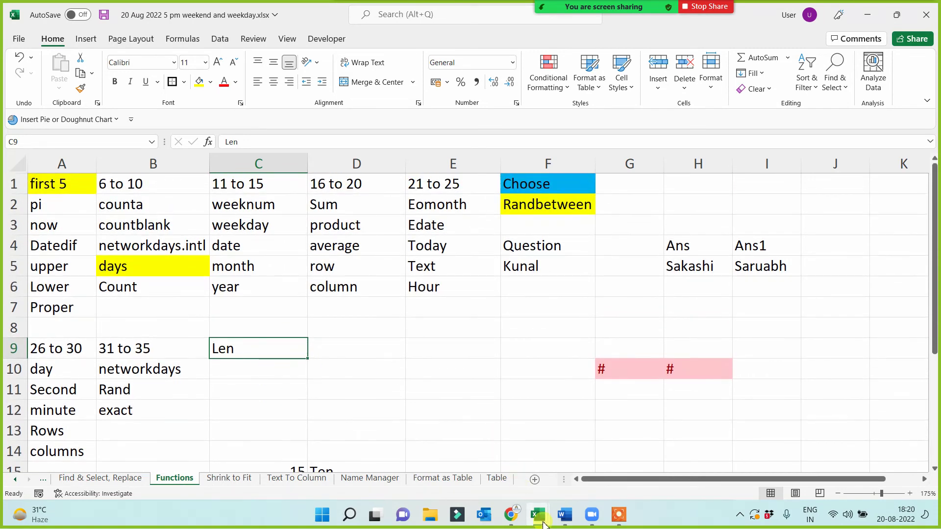
{"action": "left_click", "coordinate": [540, 521]}
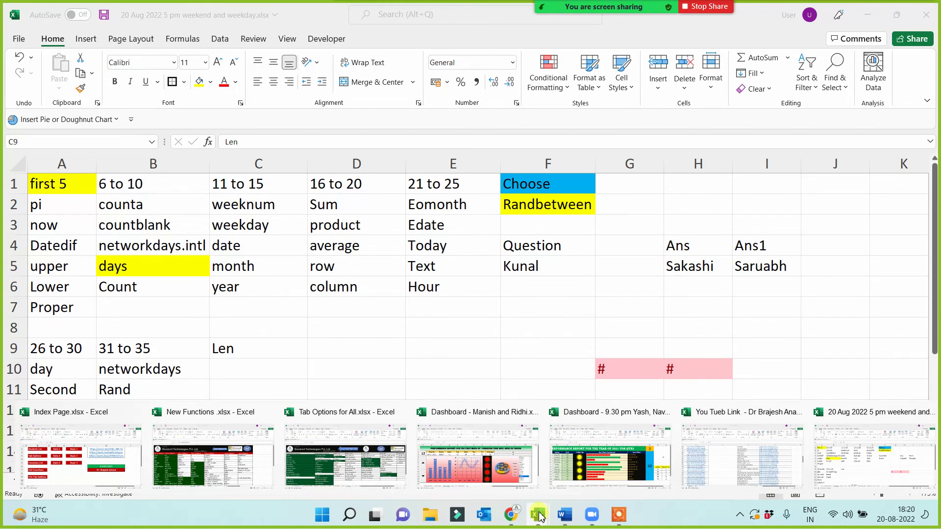
{"action": "left_click", "coordinate": [332, 367]}
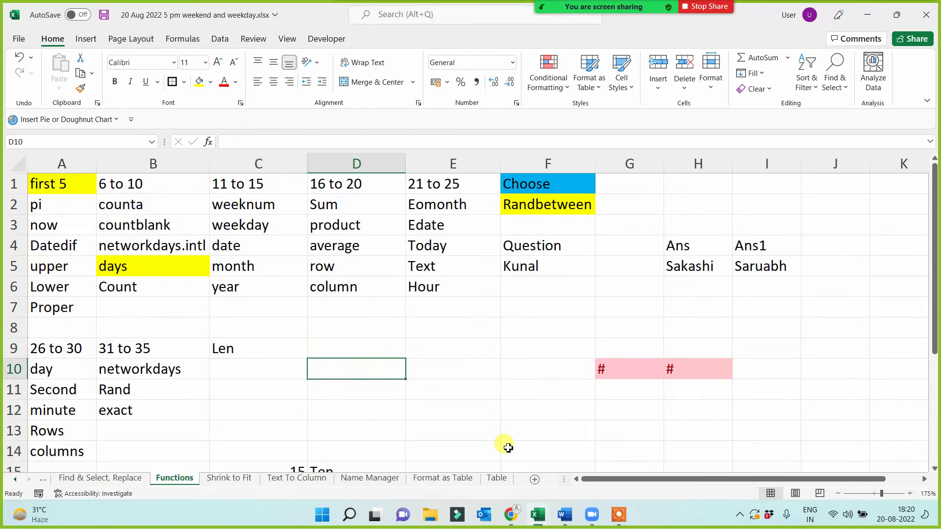
{"action": "left_click", "coordinate": [541, 524]}
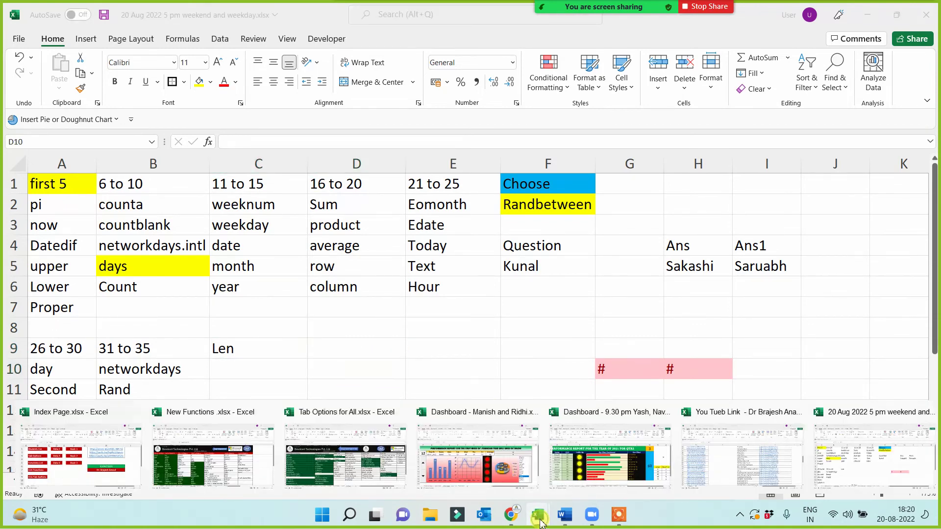
{"action": "left_click", "coordinate": [223, 478]}
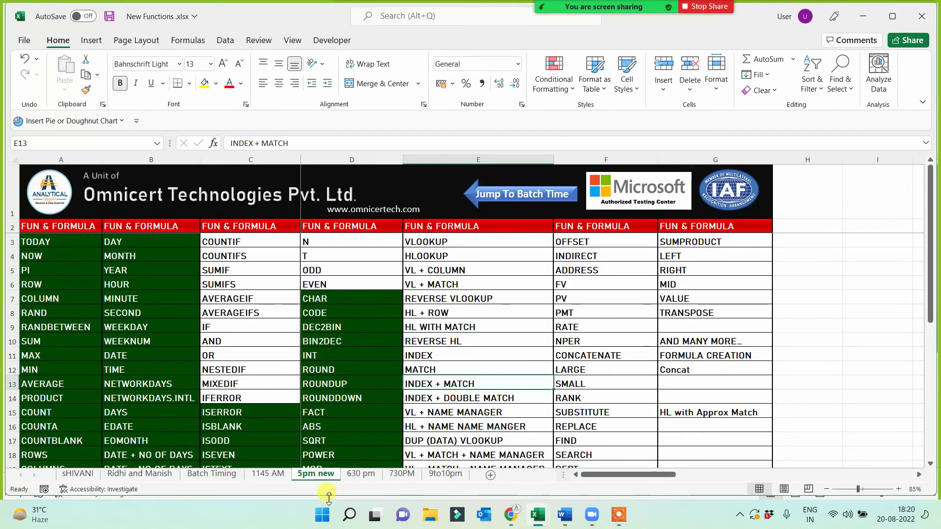
{"action": "left_click", "coordinate": [247, 384]}
{"action": "scroll", "coordinate": [238, 384], "scroll_direction": "down", "scroll_amount": 1}
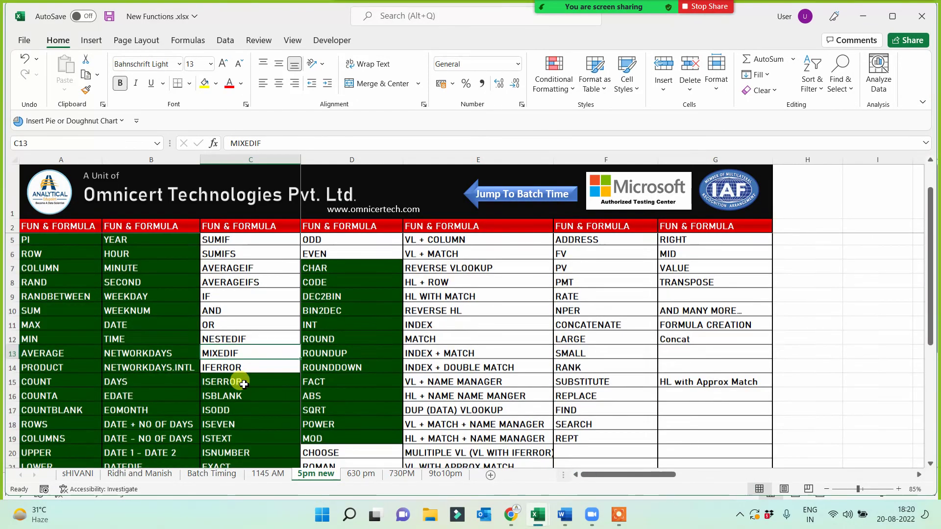
{"action": "scroll", "coordinate": [190, 387], "scroll_direction": "down", "scroll_amount": 1}
{"action": "scroll", "coordinate": [116, 371], "scroll_direction": "up", "scroll_amount": 2}
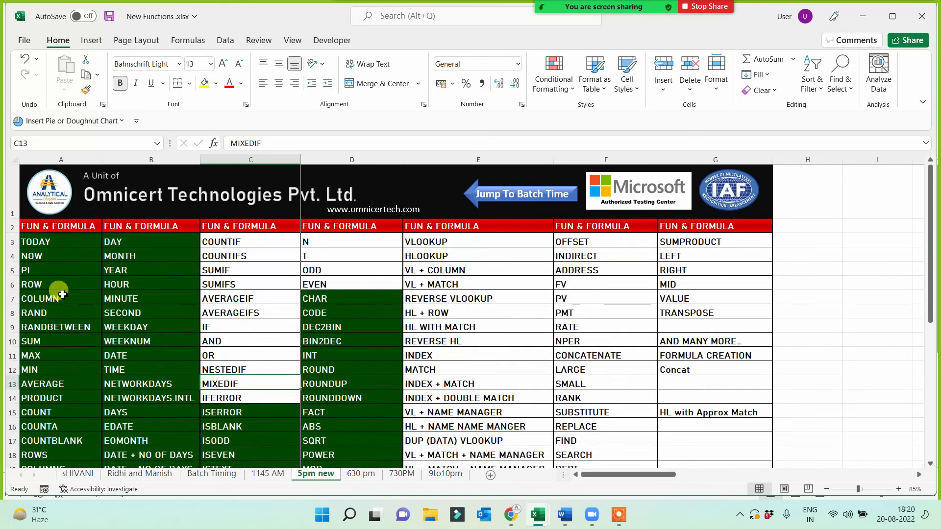
- Step through the functions in columns A and B, then return to the 20 Aug 2022 workbook
{"action": "left_click", "coordinate": [56, 240]}
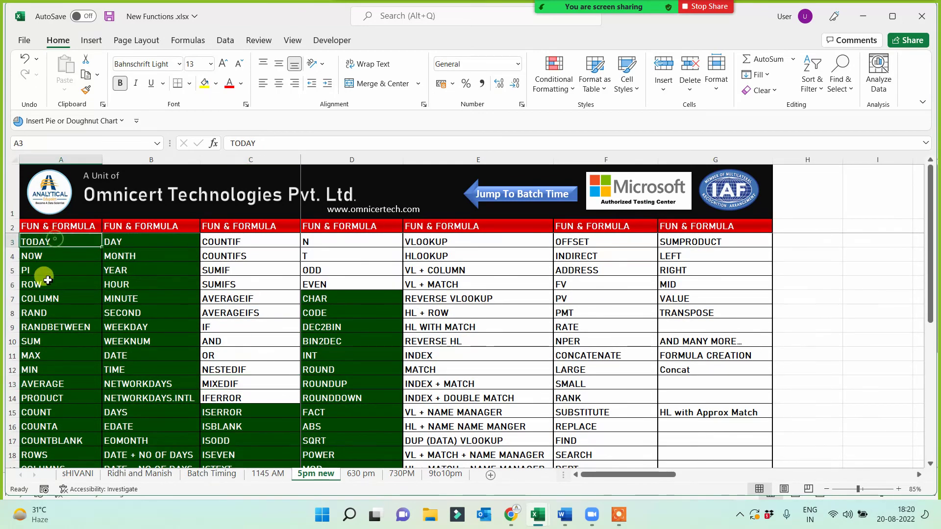
{"action": "key", "text": "Down"}
{"action": "key", "text": "Down"}
{"action": "key", "text": "Down"}
{"action": "key", "text": "Down"}
{"action": "key", "text": "Down"}
{"action": "key", "text": "Down"}
{"action": "key", "text": "Down"}
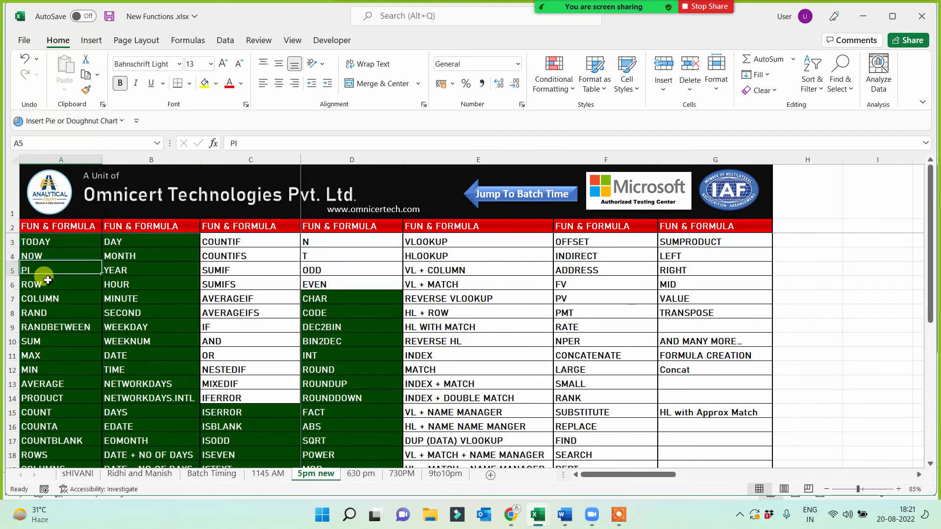
{"action": "key", "text": "Down"}
{"action": "key", "text": "Down"}
{"action": "key", "text": "Down"}
{"action": "key", "text": "Down"}
{"action": "key", "text": "Down"}
{"action": "key", "text": "Down"}
{"action": "key", "text": "Down"}
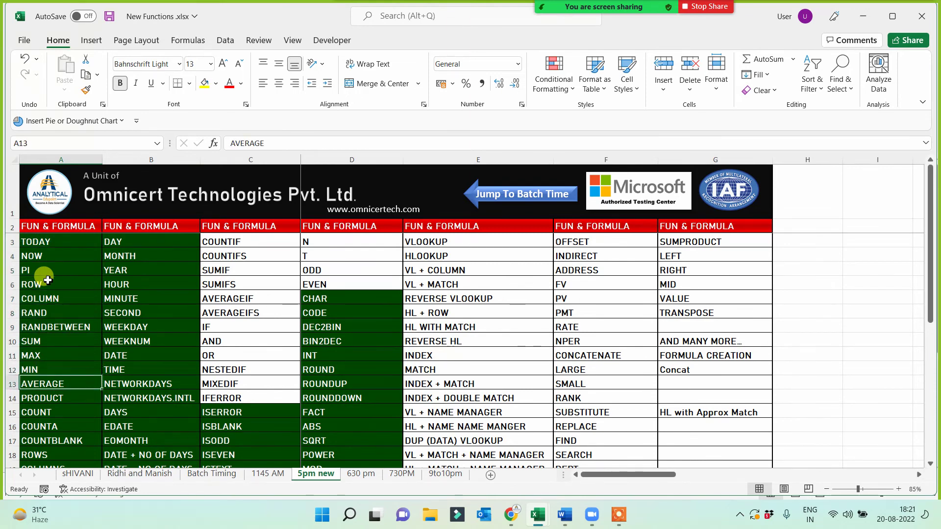
{"action": "key", "text": "Down"}
{"action": "key", "text": "Down"}
{"action": "key", "text": "Down"}
{"action": "key", "text": "Down"}
{"action": "key", "text": "Down"}
{"action": "key", "text": "Down"}
{"action": "key", "text": "Down"}
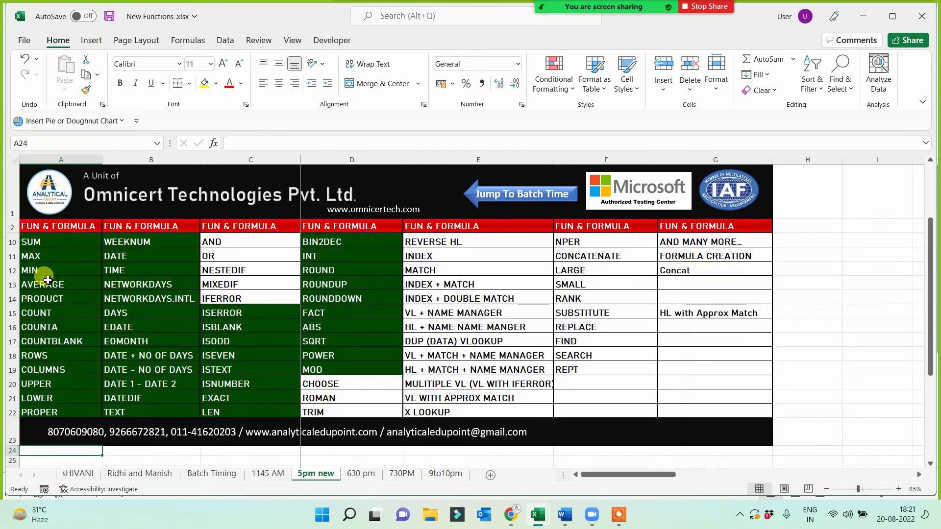
{"action": "key", "text": "Up"}
{"action": "key", "text": "Up"}
{"action": "key", "text": "Up"}
{"action": "key", "text": "Up"}
{"action": "key", "text": "Up"}
{"action": "key", "text": "Up"}
{"action": "key", "text": "Up"}
{"action": "key", "text": "Up"}
{"action": "key", "text": "Up"}
{"action": "key", "text": "Up"}
{"action": "key", "text": "Up"}
{"action": "key", "text": "Up"}
{"action": "key", "text": "Up"}
{"action": "key", "text": "Up"}
{"action": "key", "text": "Up"}
{"action": "key", "text": "Up"}
{"action": "key", "text": "Up"}
{"action": "key", "text": "Up"}
{"action": "key", "text": "Up"}
{"action": "key", "text": "Up"}
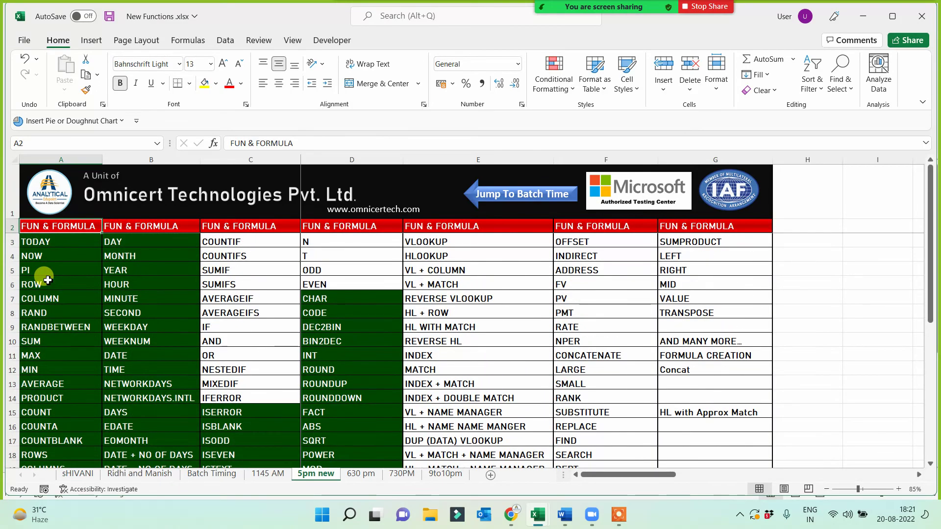
{"action": "key", "text": "Up"}
{"action": "key", "text": "Down"}
{"action": "key", "text": "Right"}
{"action": "key", "text": "Down"}
{"action": "key", "text": "Down"}
{"action": "key", "text": "Down"}
{"action": "key", "text": "Down"}
{"action": "key", "text": "Down"}
{"action": "key", "text": "Down"}
{"action": "key", "text": "Down"}
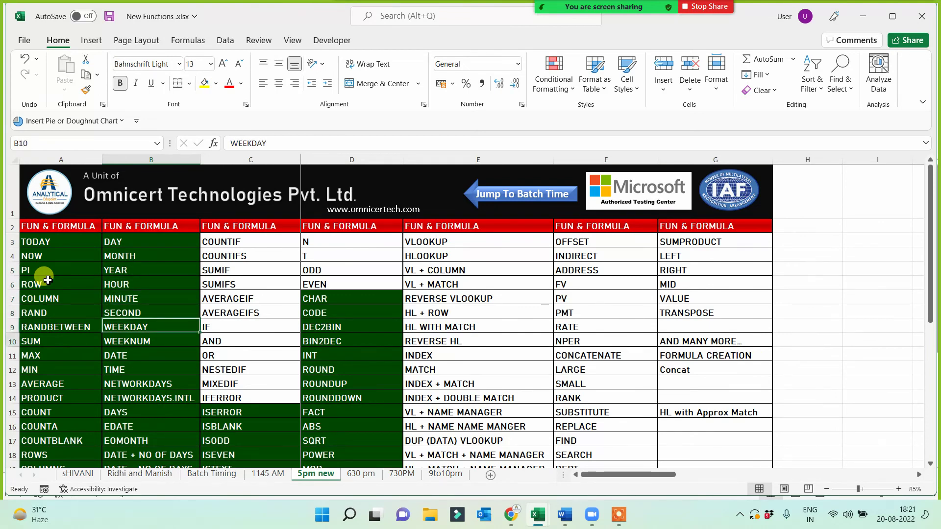
{"action": "key", "text": "Down"}
{"action": "key", "text": "Down"}
{"action": "key", "text": "Down"}
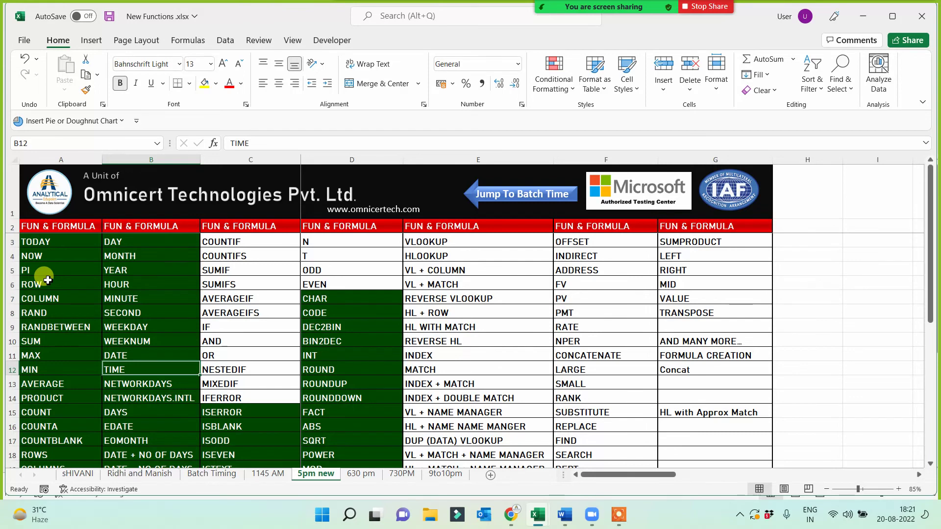
{"action": "key", "text": "alt+Tab"}
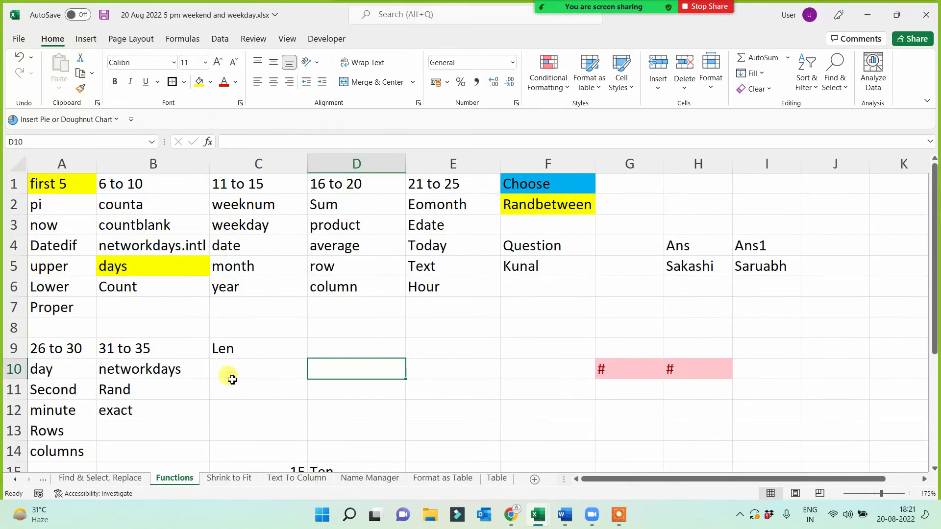
- Type 'Time' into cell C10, directly under the Len heading
{"action": "left_click", "coordinate": [230, 371]}
{"action": "type", "text": "Time"}
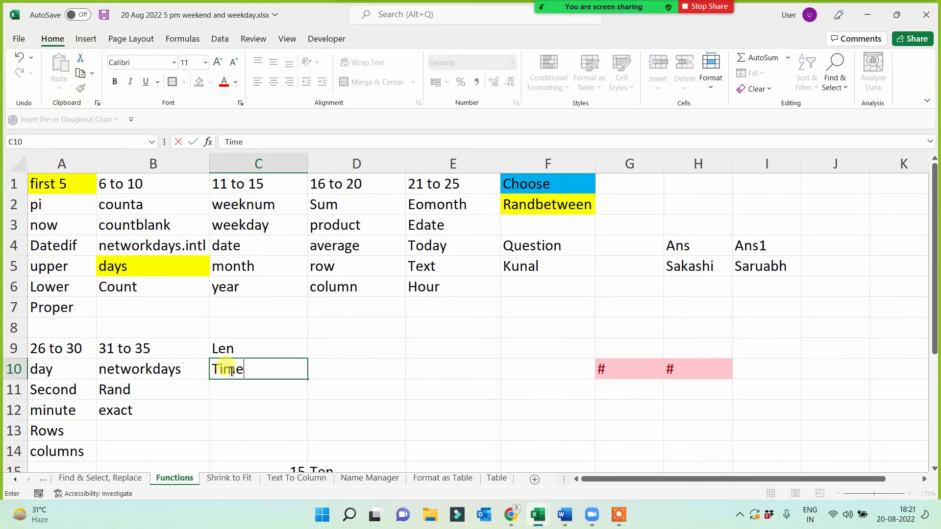
{"action": "key", "text": "Return"}
- In the New Functions workbook, review NETWORKDAYS, NETWORKDAYS.INTL, DAYS, EDATE, EOMONTH and DATEDIF
{"action": "key", "text": "alt+Tab"}
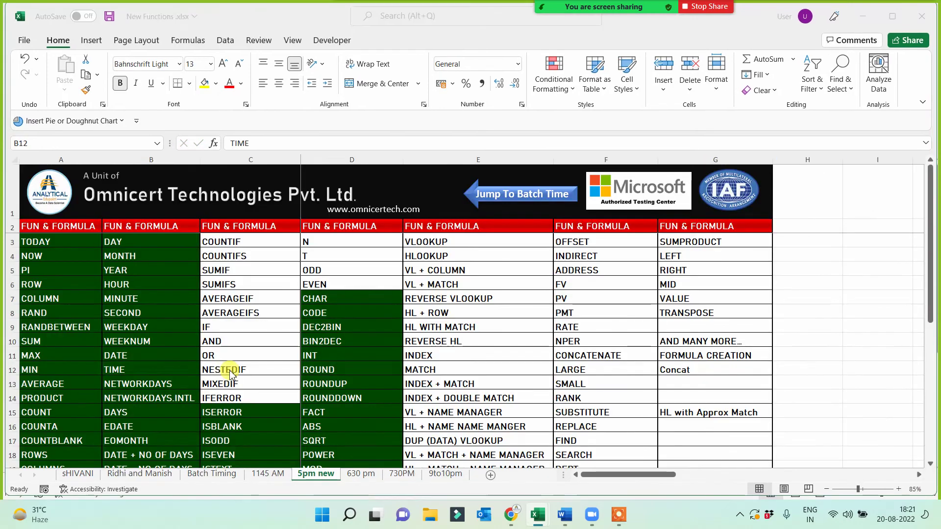
{"action": "left_click", "coordinate": [152, 386]}
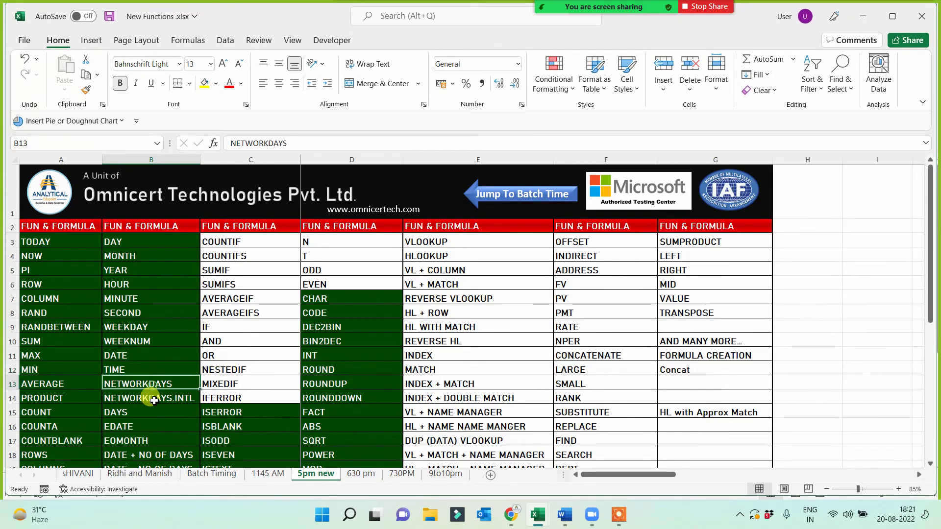
{"action": "left_click", "coordinate": [153, 400]}
{"action": "left_click", "coordinate": [141, 416]}
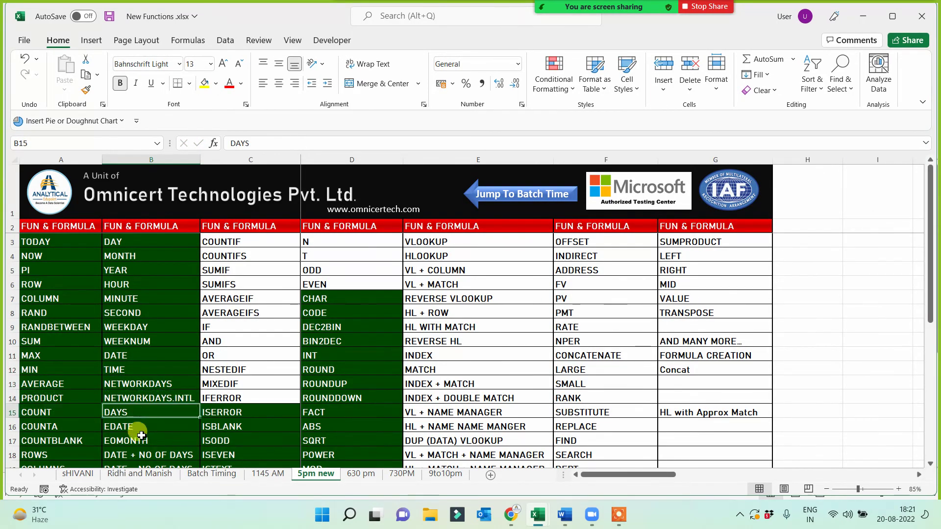
{"action": "left_click", "coordinate": [140, 427]}
{"action": "left_click", "coordinate": [145, 441]}
{"action": "scroll", "coordinate": [156, 454], "scroll_direction": "down", "scroll_amount": 2}
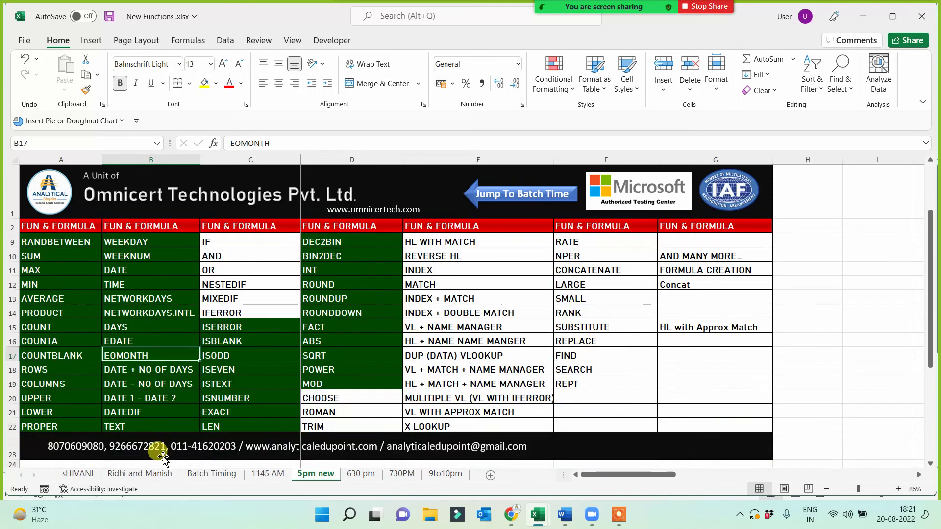
{"action": "left_click", "coordinate": [129, 414]}
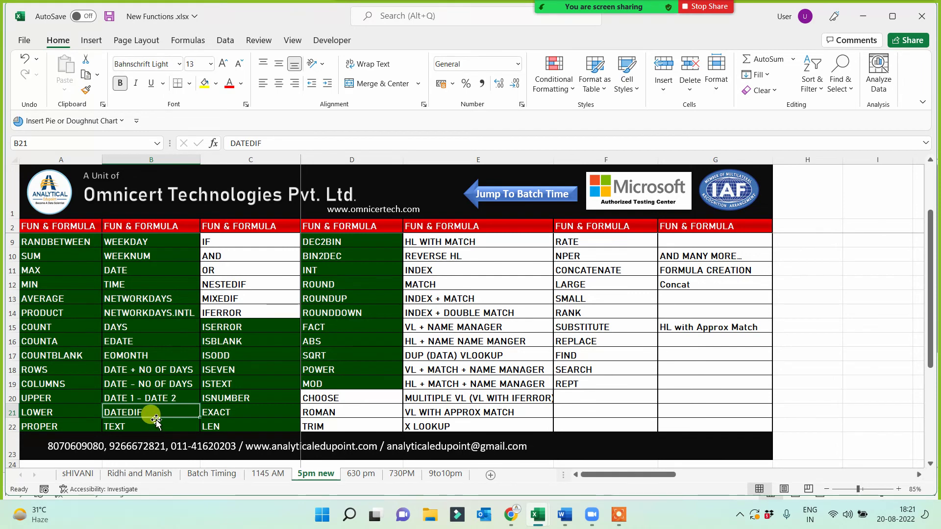
- Review the TEXT function and the DATE + NO OF DAYS, DATE - NO OF DAYS, DATE 1 - DATE 2 entries
{"action": "key", "text": "alt+Tab"}
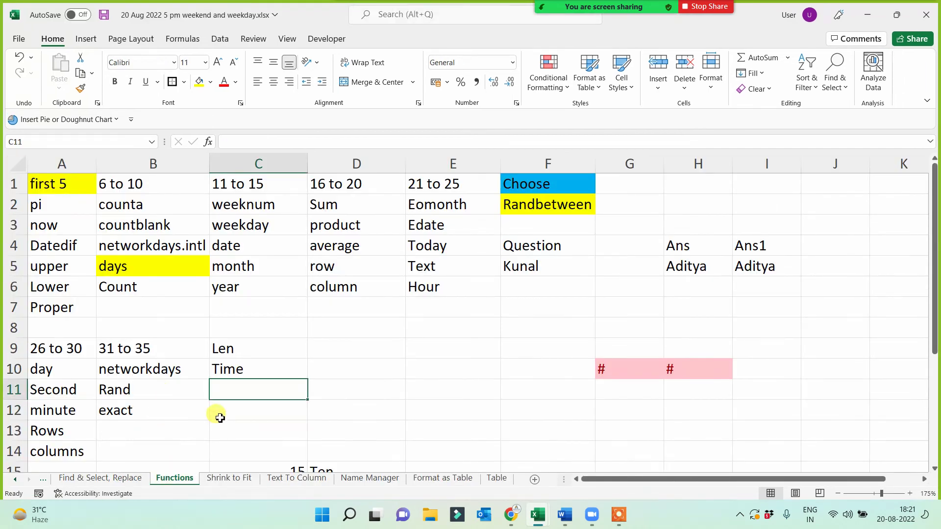
{"action": "type", "text": "da"}
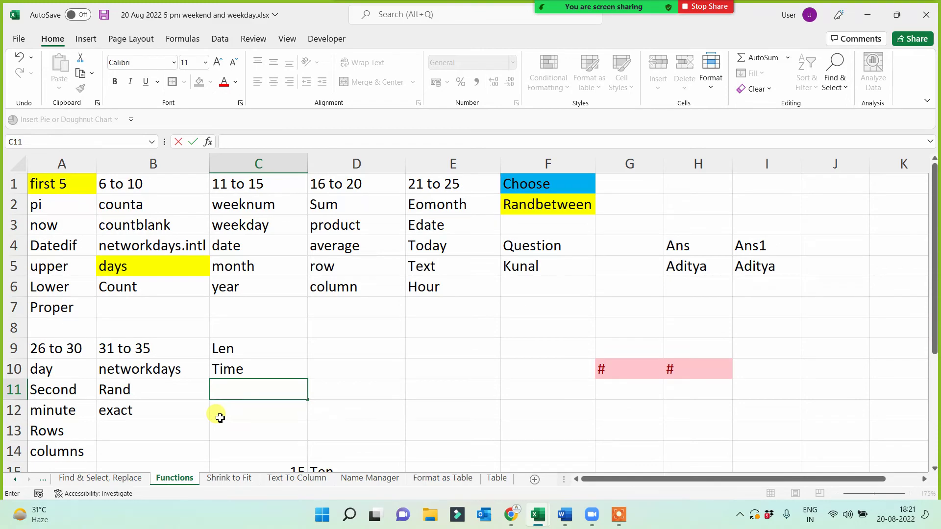
{"action": "key", "text": "alt+Tab"}
{"action": "key", "text": "alt+Tab"}
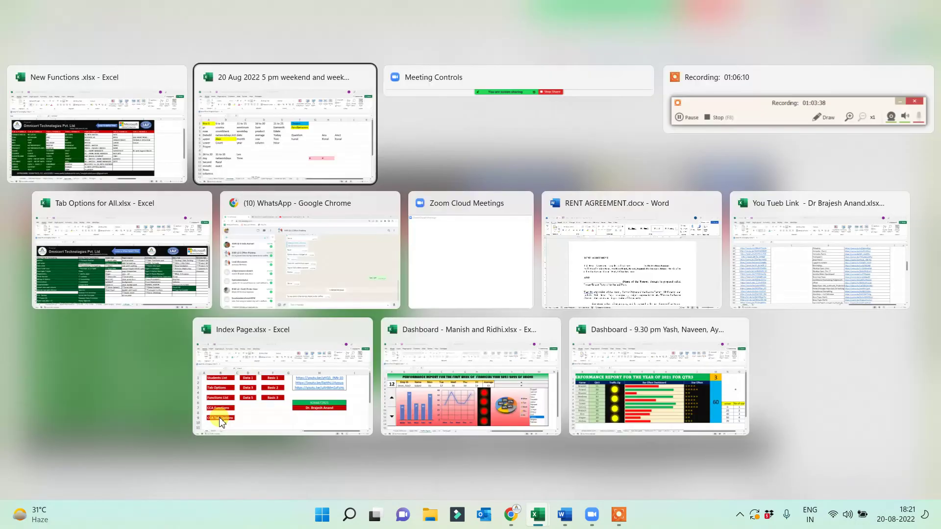
{"action": "key", "text": "Escape"}
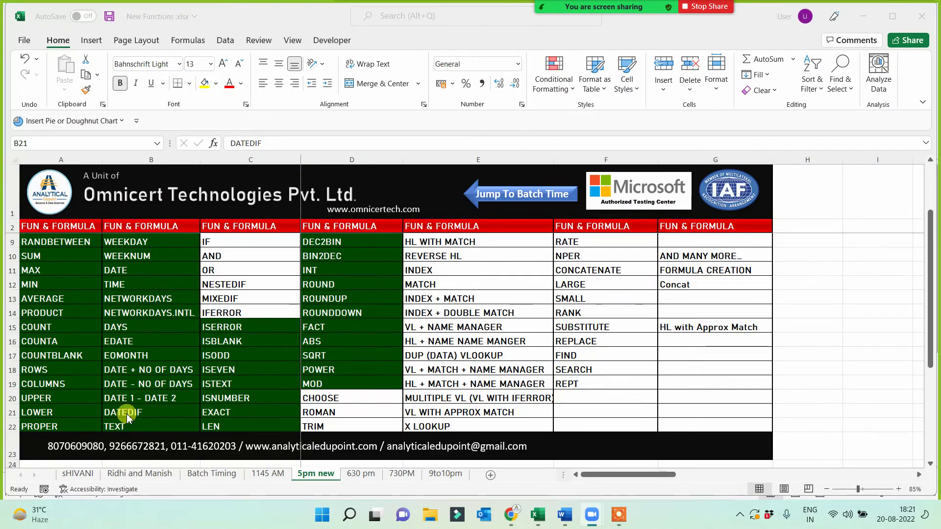
{"action": "left_click", "coordinate": [125, 424]}
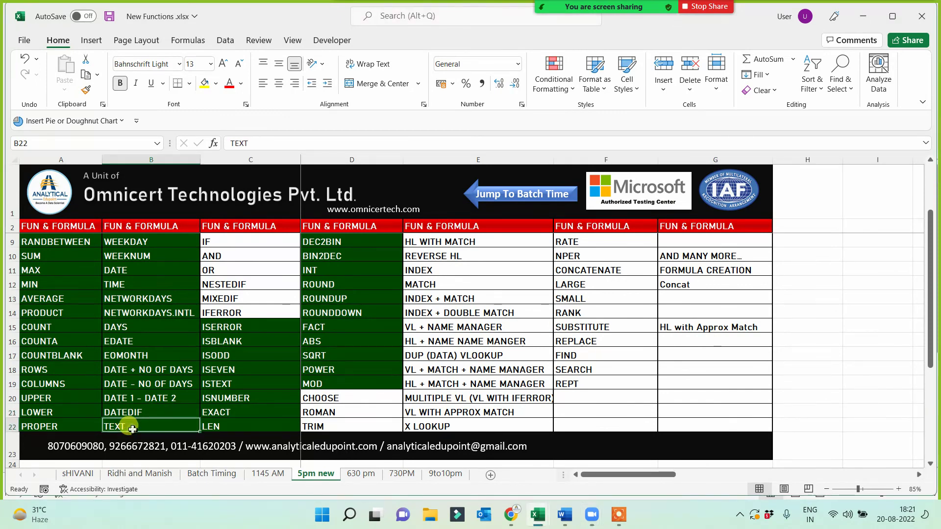
{"action": "left_click", "coordinate": [139, 366]}
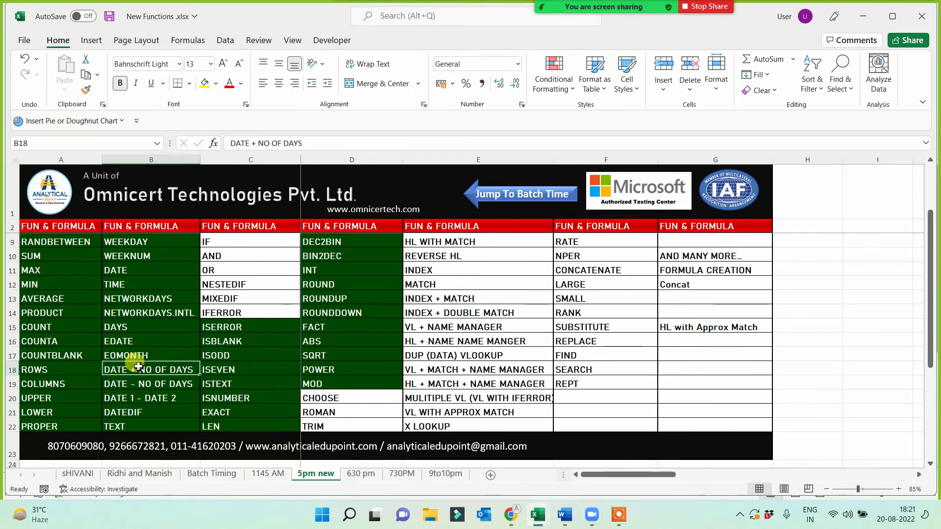
{"action": "left_click", "coordinate": [138, 387]}
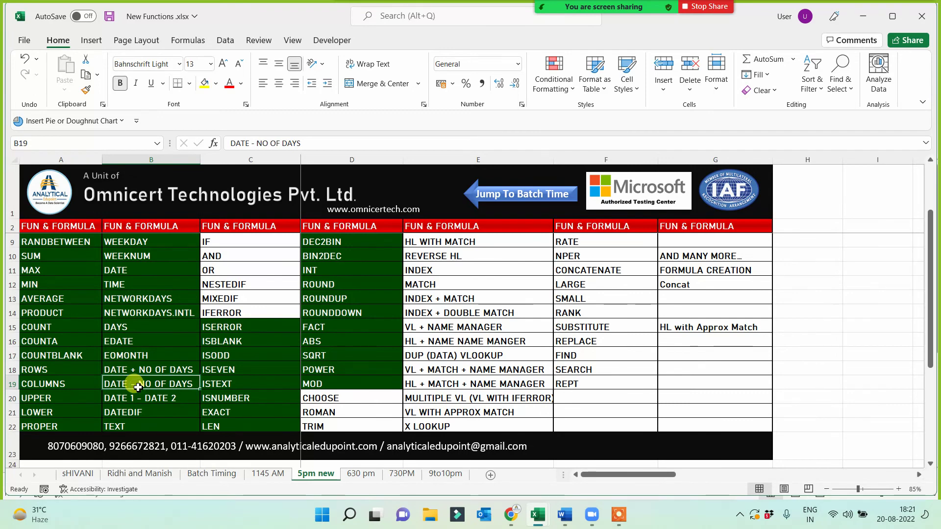
{"action": "left_click", "coordinate": [136, 397]}
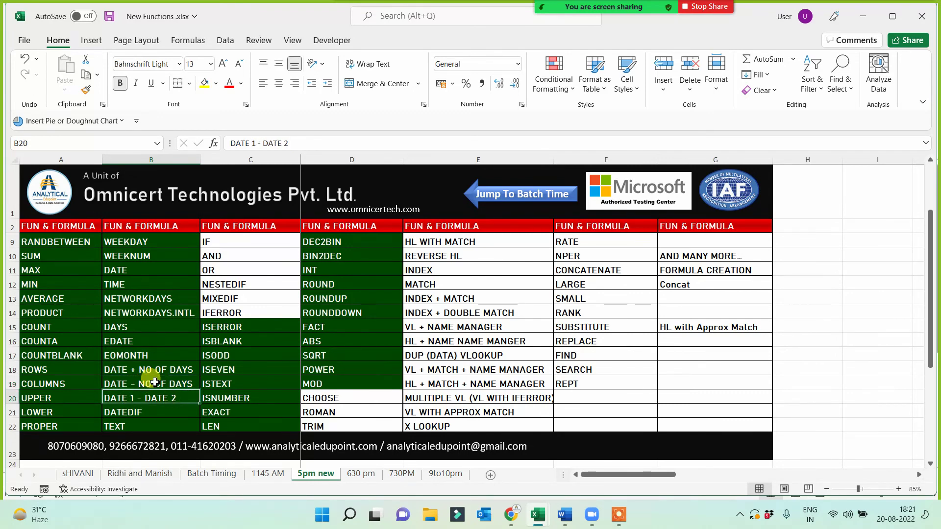
- Return to the 20 Aug 2022 workbook and check the Time header in C10
{"action": "key", "text": "super+Tab"}
{"action": "key", "text": "Right"}
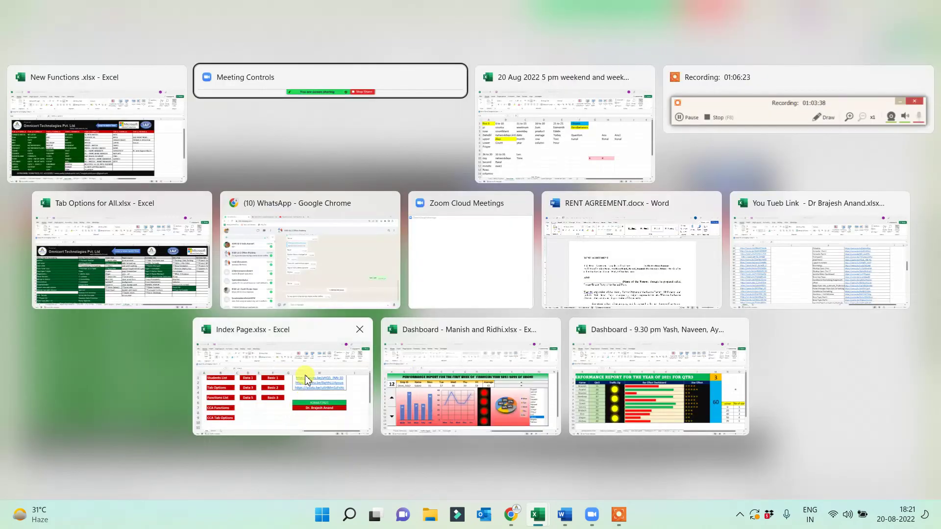
{"action": "key", "text": "Right"}
{"action": "key", "text": "Return"}
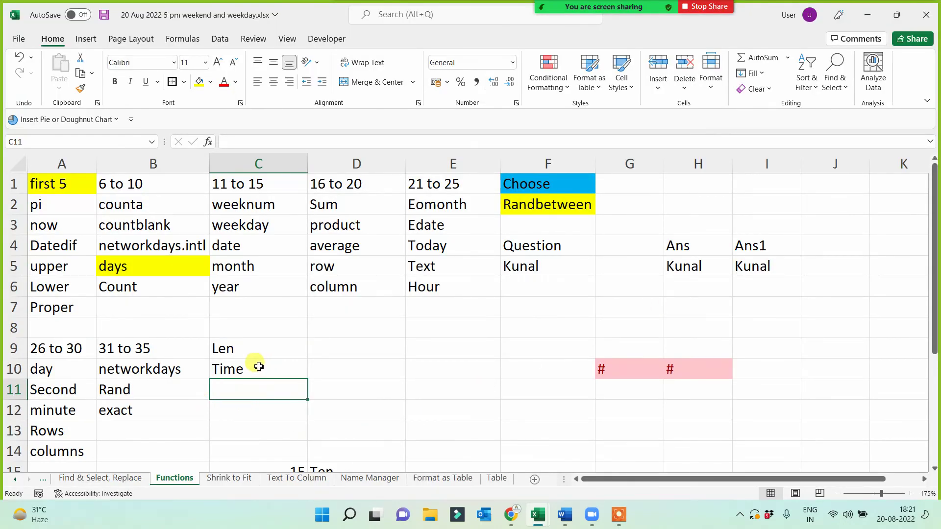
{"action": "left_click", "coordinate": [241, 375]}
{"action": "left_click", "coordinate": [239, 385]}
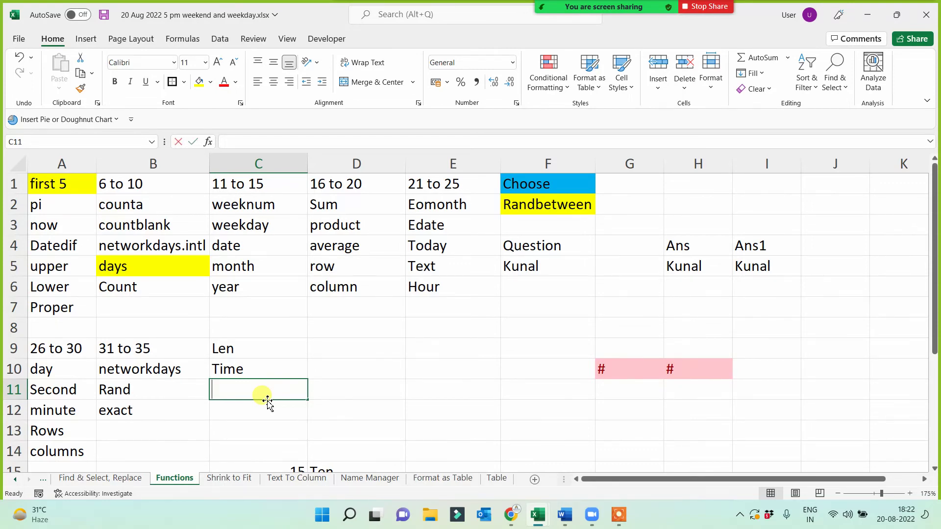
- Type max, min and fact into C11, C12 and C13 below the Len and Time entries
{"action": "type", "text": "max"}
{"action": "key", "text": "Return"}
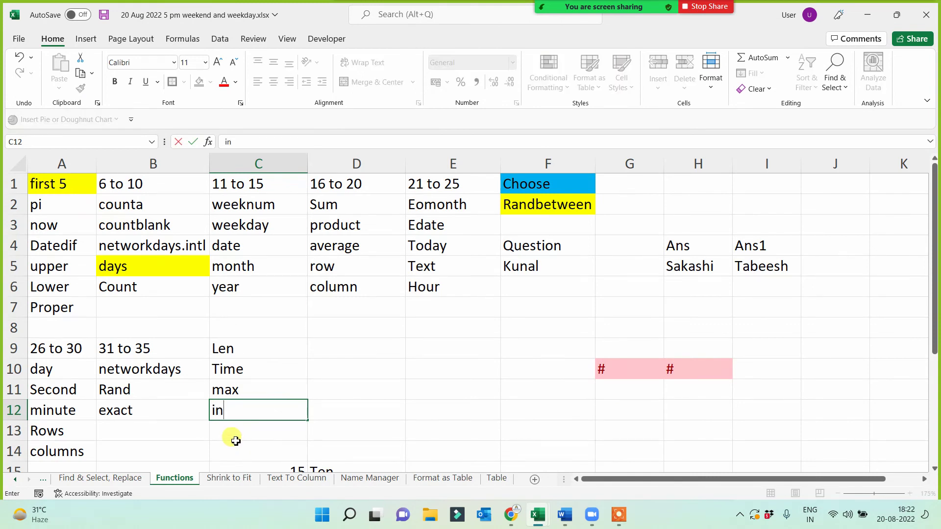
{"action": "type", "text": "min"}
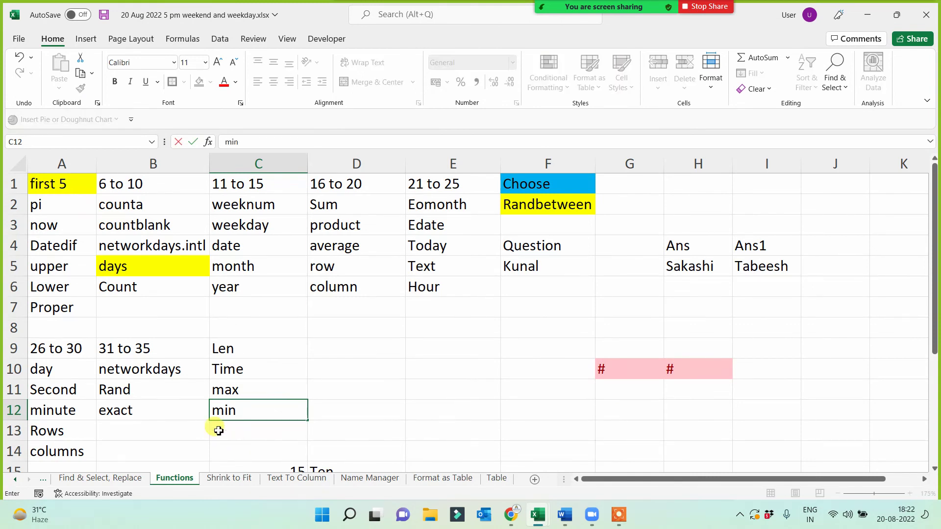
{"action": "key", "text": "Return"}
{"action": "left_click_drag", "start_coordinate": [240, 390], "coordinate": [235, 411]}
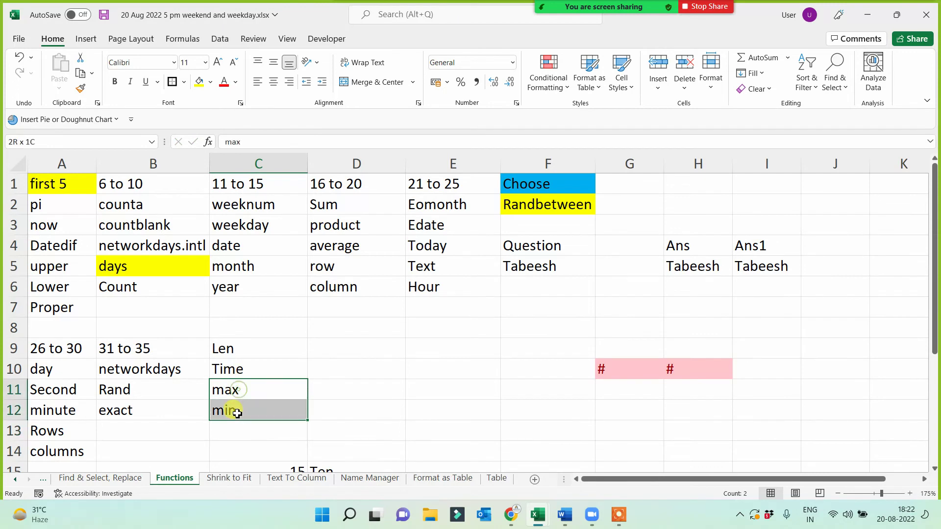
{"action": "left_click", "coordinate": [222, 436]}
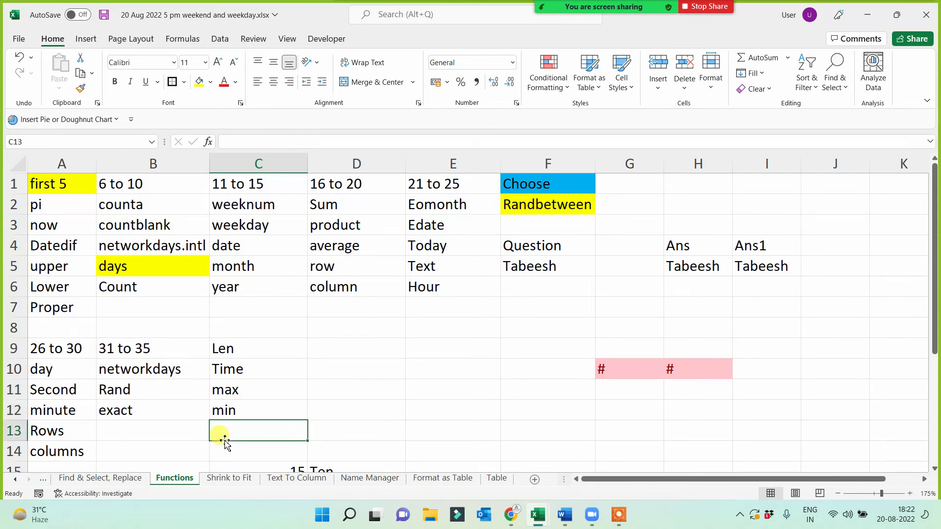
{"action": "type", "text": "fact"}
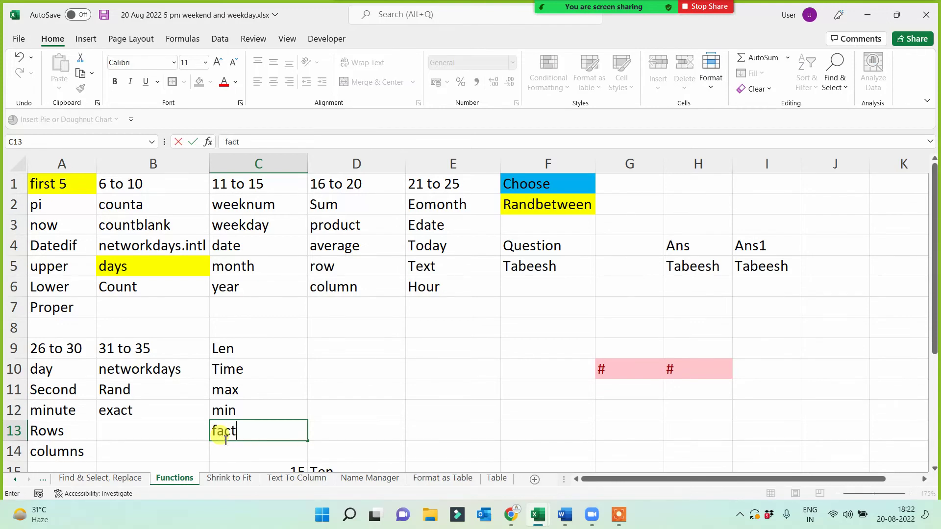
{"action": "key", "text": "Return"}
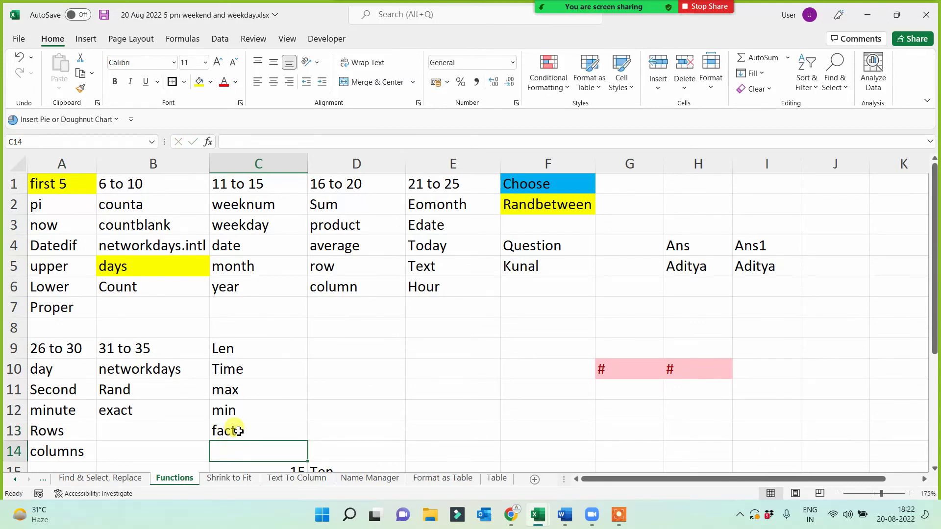
{"action": "left_click", "coordinate": [231, 429]}
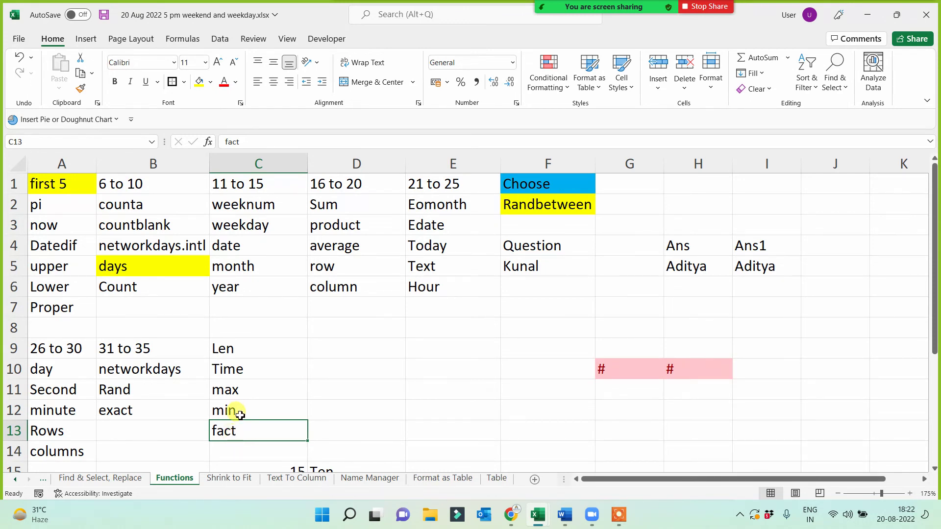
{"action": "left_click_drag", "start_coordinate": [236, 411], "coordinate": [245, 353]}
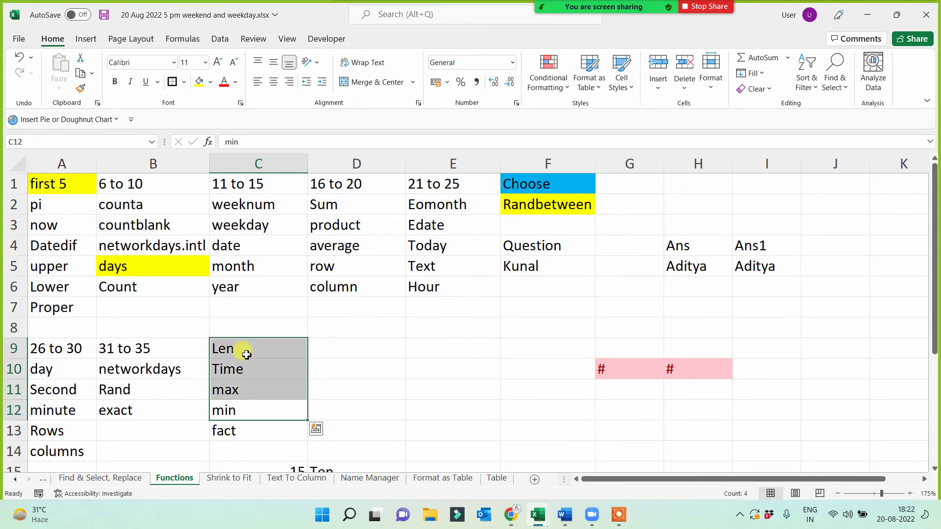
- Scroll down and enter a Fact label in A30 with yellow fill
{"action": "left_click", "coordinate": [245, 431]}
{"action": "scroll", "coordinate": [242, 426], "scroll_direction": "down", "scroll_amount": 2}
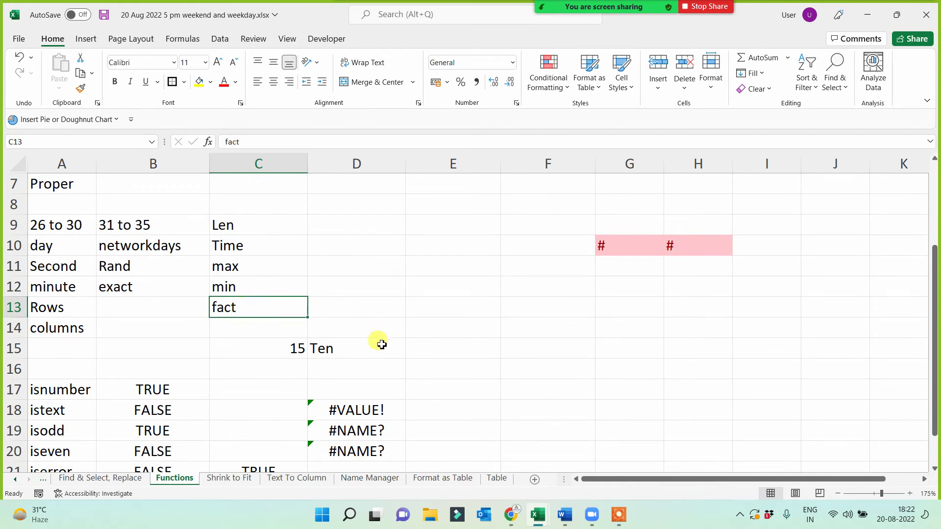
{"action": "scroll", "coordinate": [188, 363], "scroll_direction": "down", "scroll_amount": 7}
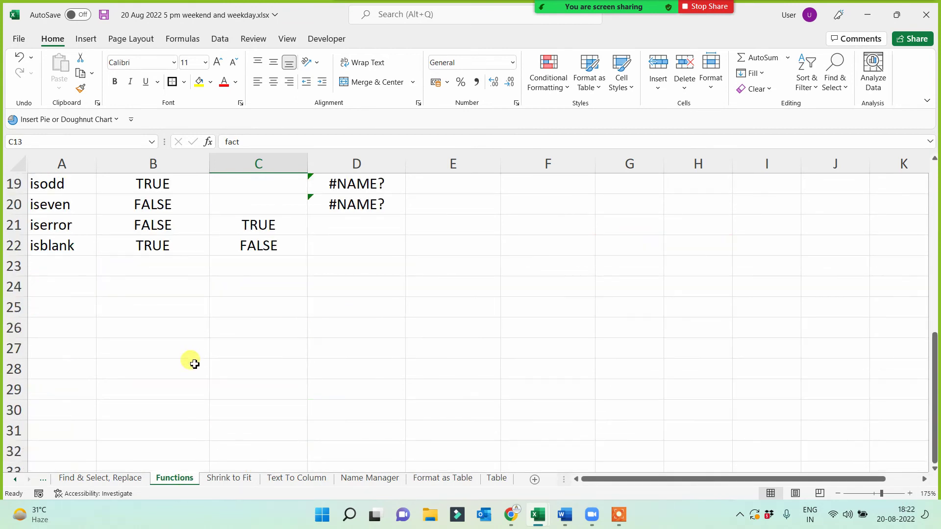
{"action": "left_click", "coordinate": [89, 231]}
{"action": "type", "text": "Fact"}
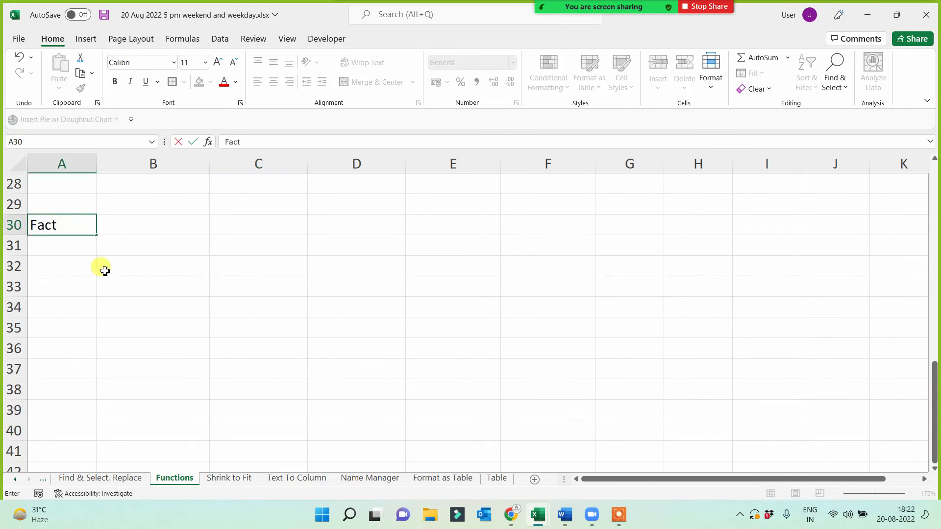
{"action": "key", "text": "Tab"}
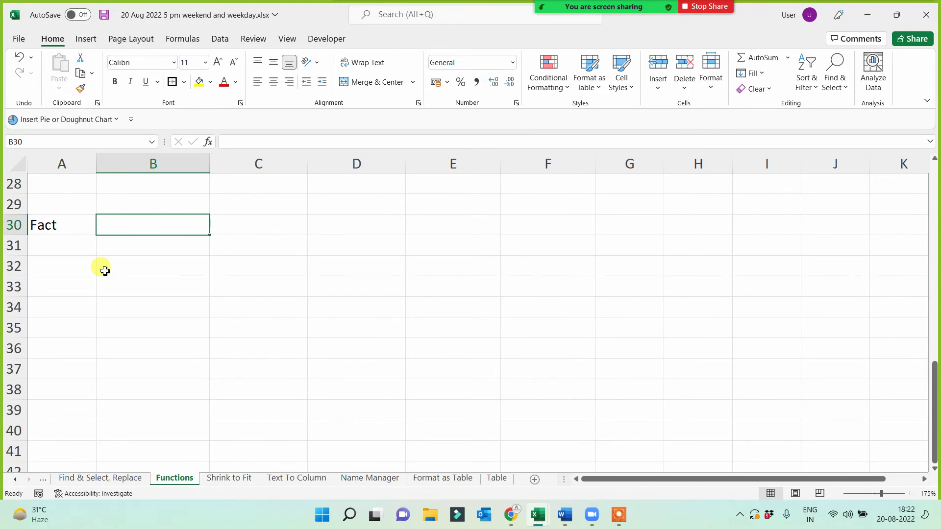
{"action": "left_click", "coordinate": [63, 225]}
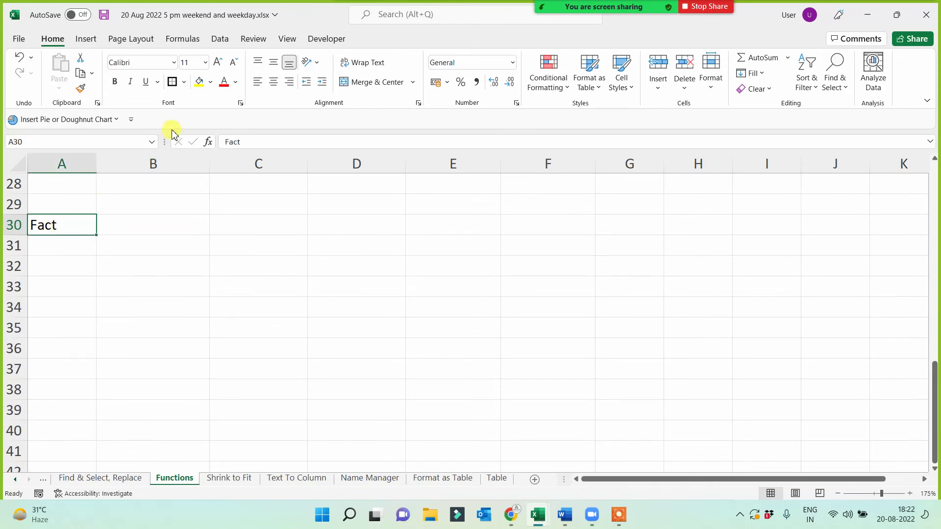
{"action": "left_click", "coordinate": [199, 83]}
- Enter =FACT(5) in B30, returning 120
{"action": "left_click", "coordinate": [159, 227]}
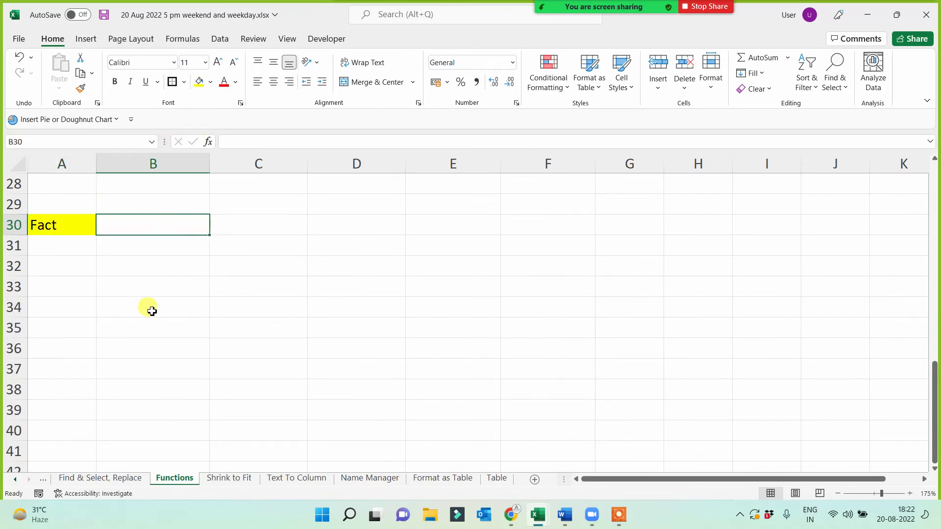
{"action": "type", "text": "="}
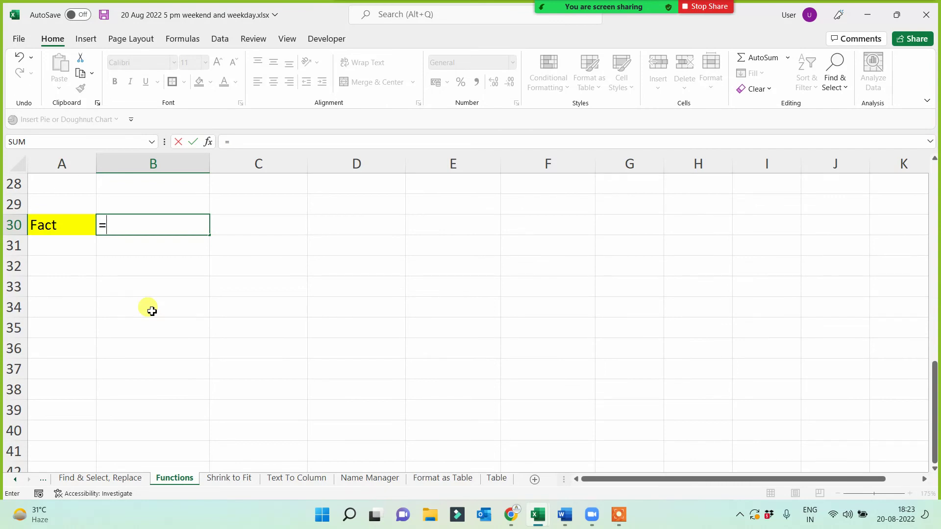
{"action": "type", "text": "Fact(5"}
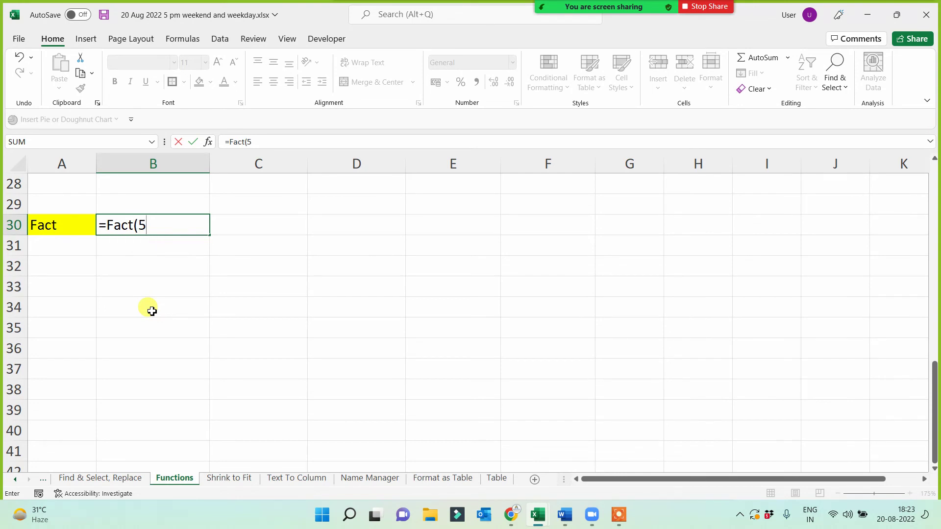
{"action": "type", "text": ")"}
{"action": "key", "text": "Return"}
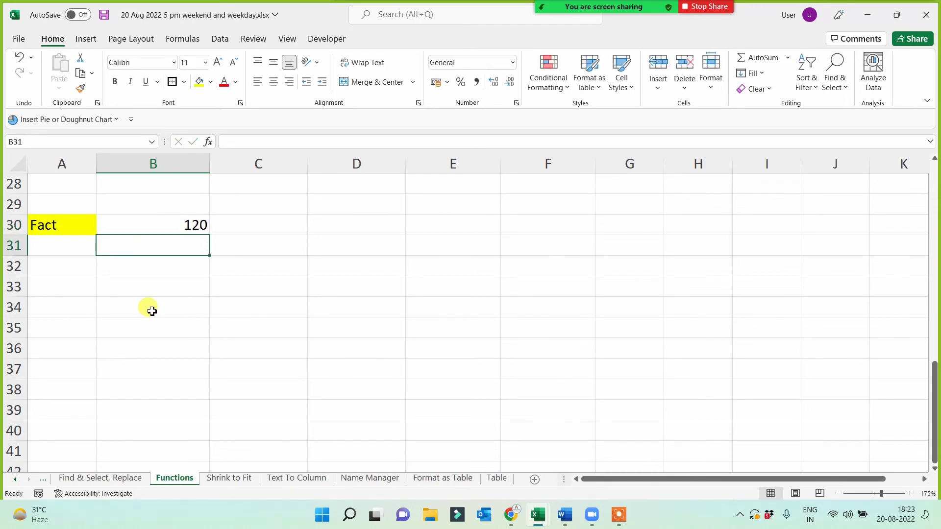
{"action": "left_click", "coordinate": [173, 218]}
- Enter =5*4*3*2*1 in C30 to get 120 by multiplication
{"action": "left_click", "coordinate": [279, 223]}
{"action": "type", "text": "="}
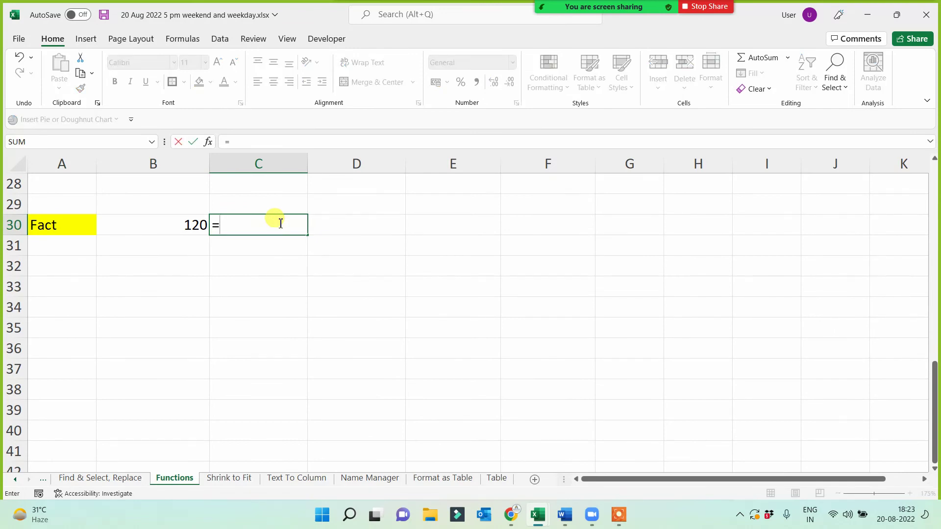
{"action": "type", "text": "5*4*23"}
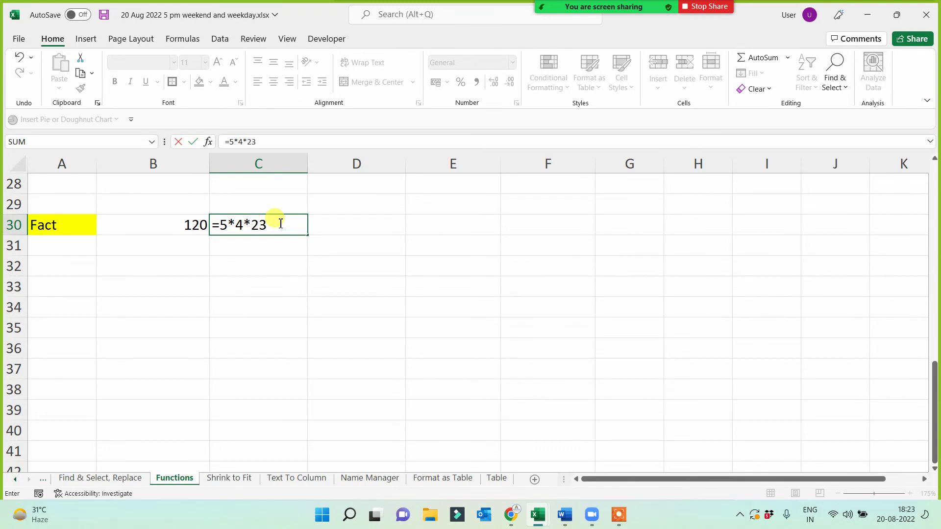
{"action": "key", "text": "BackSpace"}
{"action": "key", "text": "BackSpace"}
{"action": "type", "text": "3*2*1"}
{"action": "key", "text": "Return"}
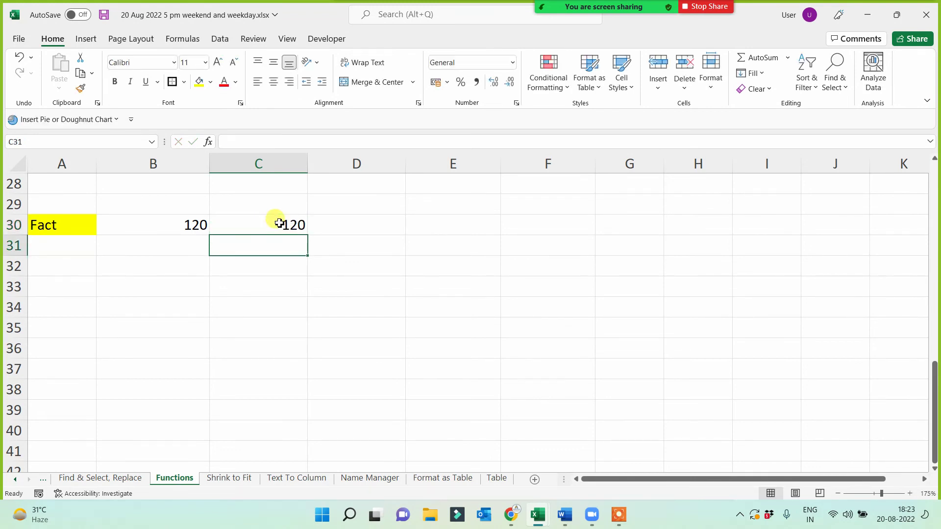
{"action": "left_click", "coordinate": [61, 246]}
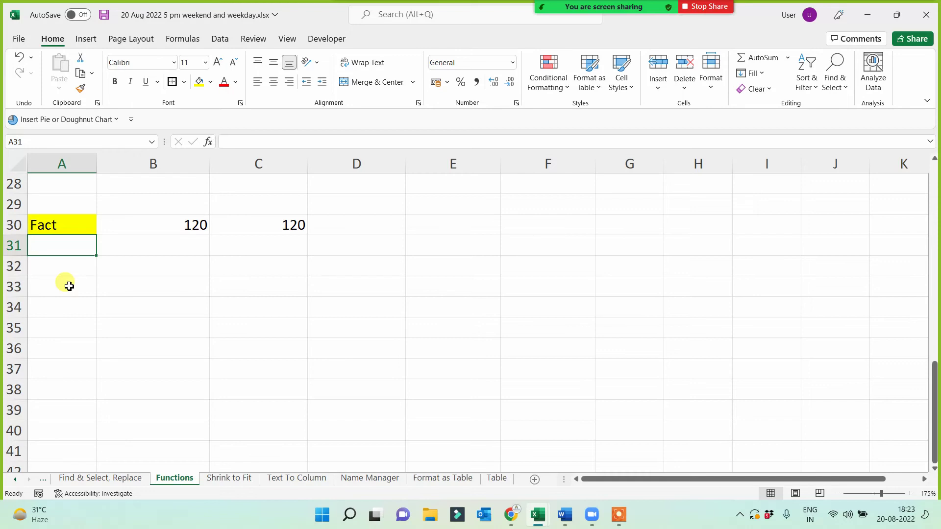
{"action": "key", "text": "Down"}
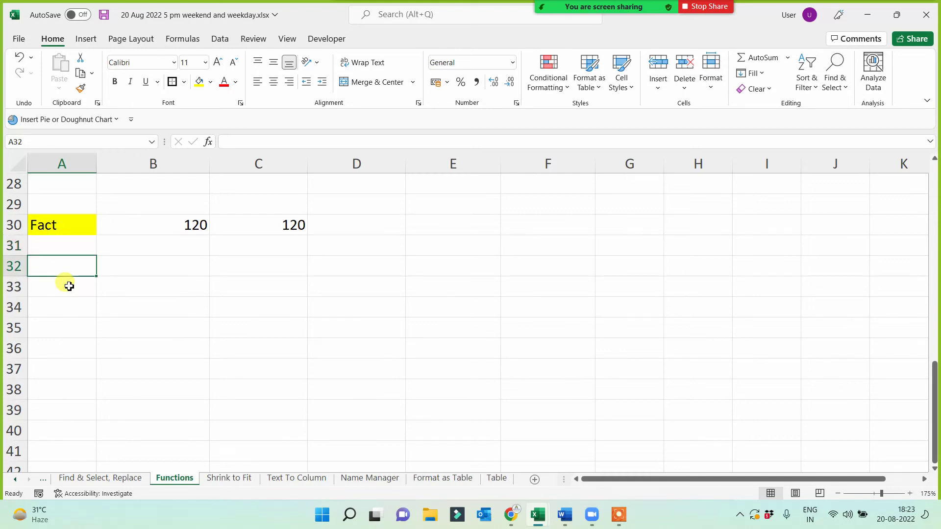
- Enter a Power label in A32 and fill it yellow
{"action": "type", "text": "Power"}
{"action": "key", "text": "Return"}
{"action": "left_click", "coordinate": [70, 266]}
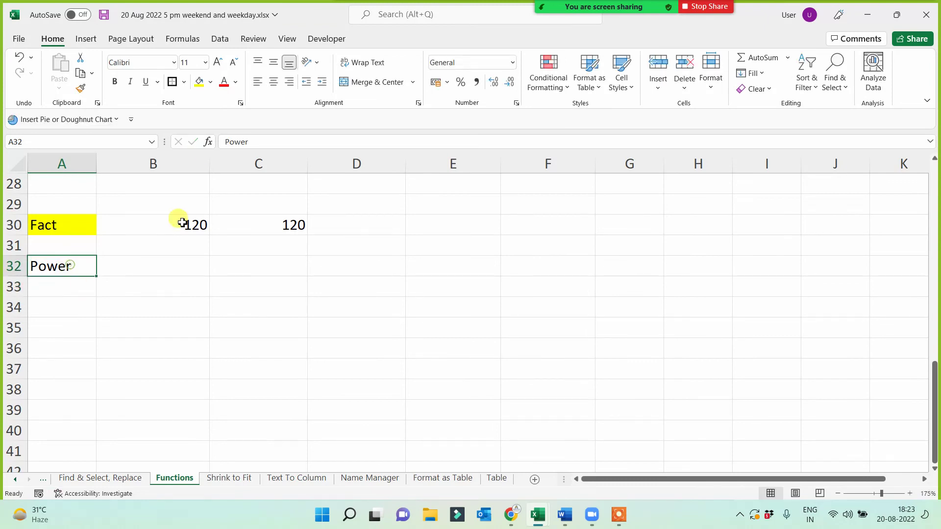
{"action": "left_click", "coordinate": [199, 81]}
- Enter =POWER(2,5) in B32, returning 32
{"action": "left_click", "coordinate": [171, 264]}
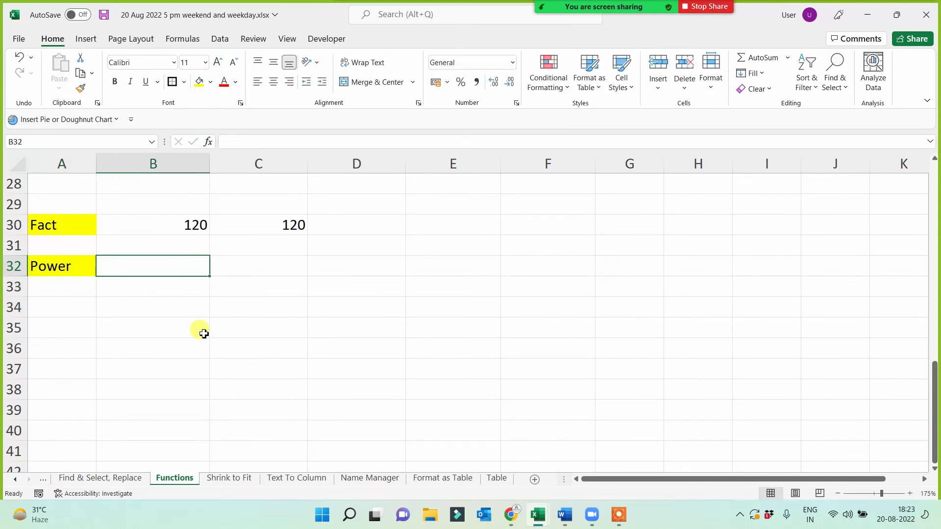
{"action": "type", "text": "=oiwer"}
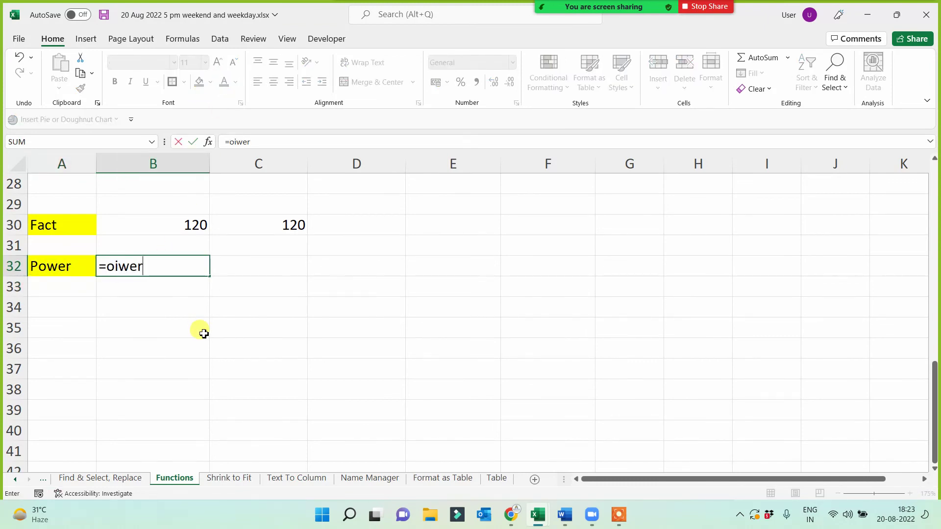
{"action": "key", "text": "BackSpace"}
{"action": "key", "text": "BackSpace"}
{"action": "key", "text": "BackSpace"}
{"action": "key", "text": "BackSpace"}
{"action": "key", "text": "BackSpace"}
{"action": "type", "text": "p"}
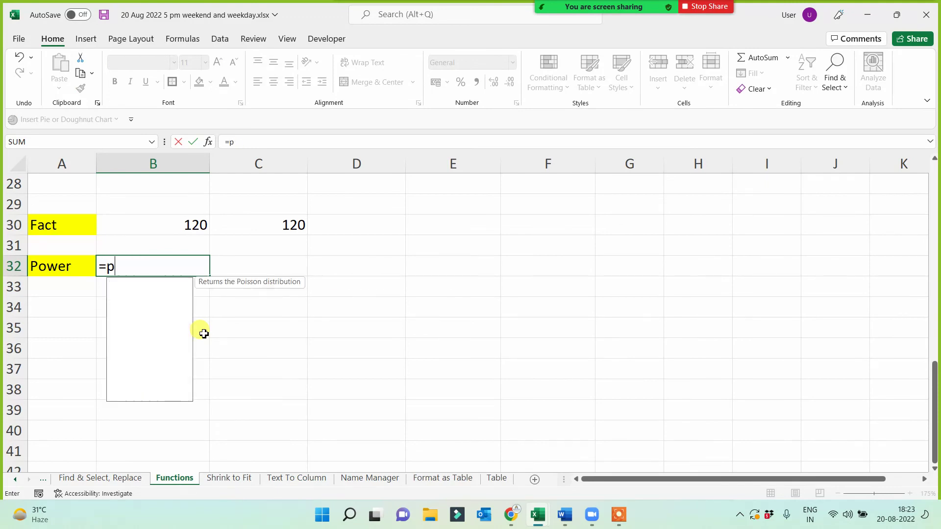
{"action": "type", "text": "ower("}
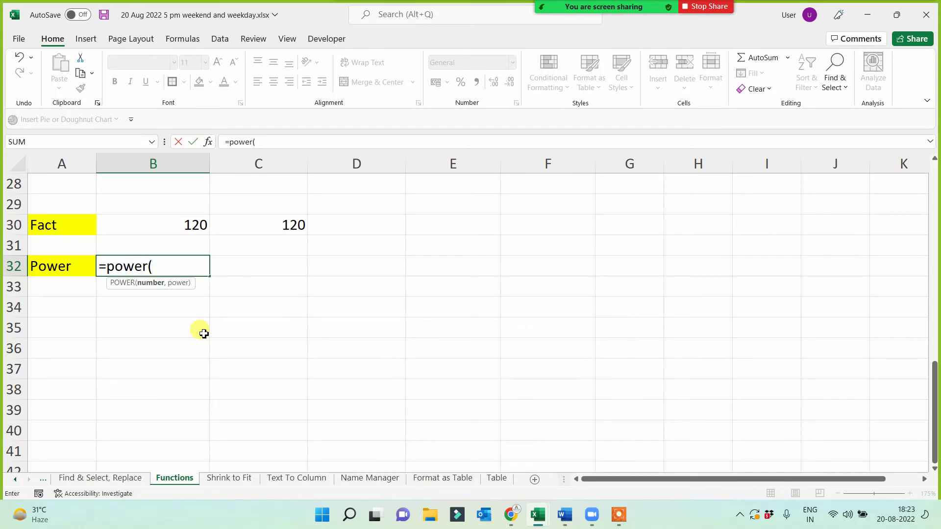
{"action": "type", "text": "2,5)"}
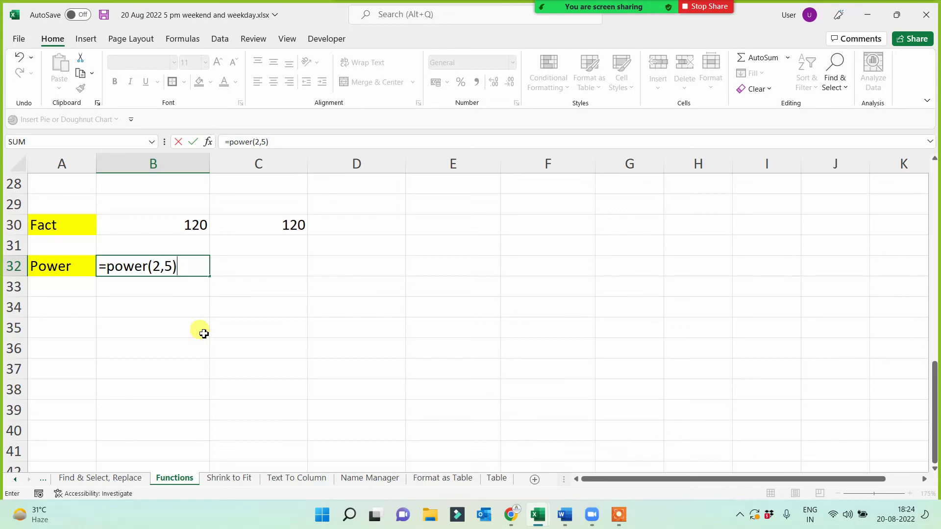
{"action": "key", "text": "Return"}
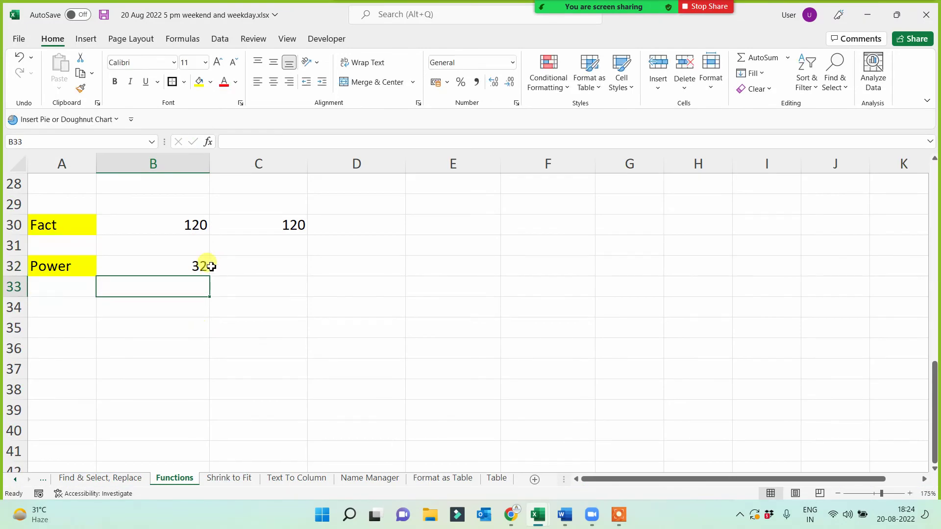
{"action": "left_click", "coordinate": [205, 265]}
{"action": "left_click", "coordinate": [269, 262]}
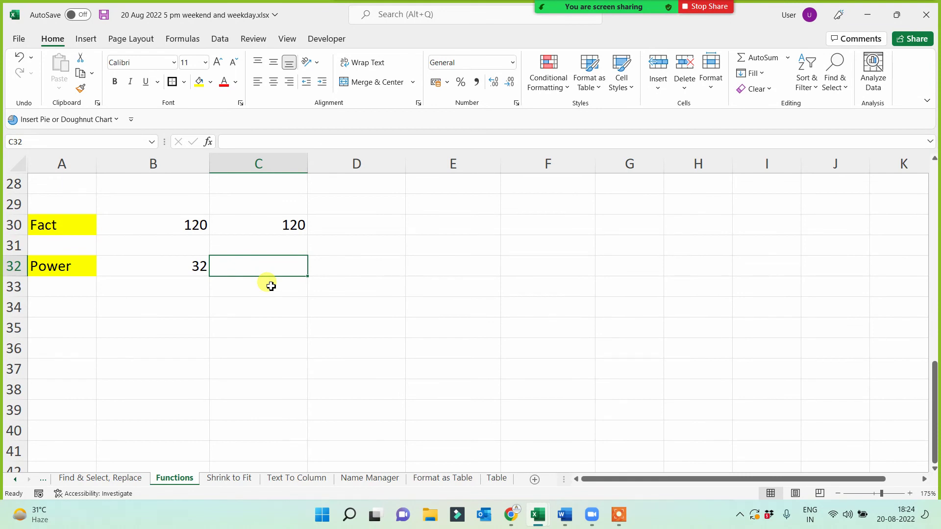
{"action": "left_click", "coordinate": [194, 325]}
{"action": "left_click", "coordinate": [74, 315]}
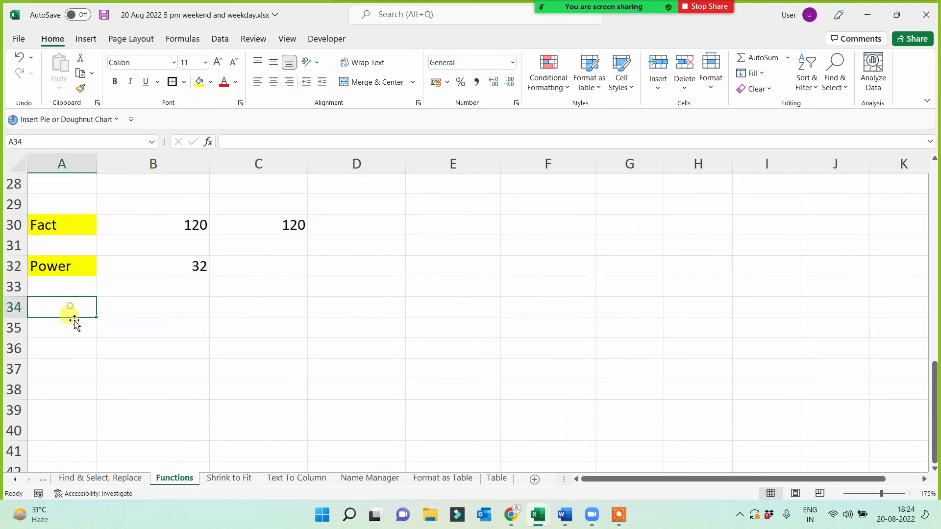
- Enter a Mod label in A34 and fill it yellow
{"action": "type", "text": "Mod"}
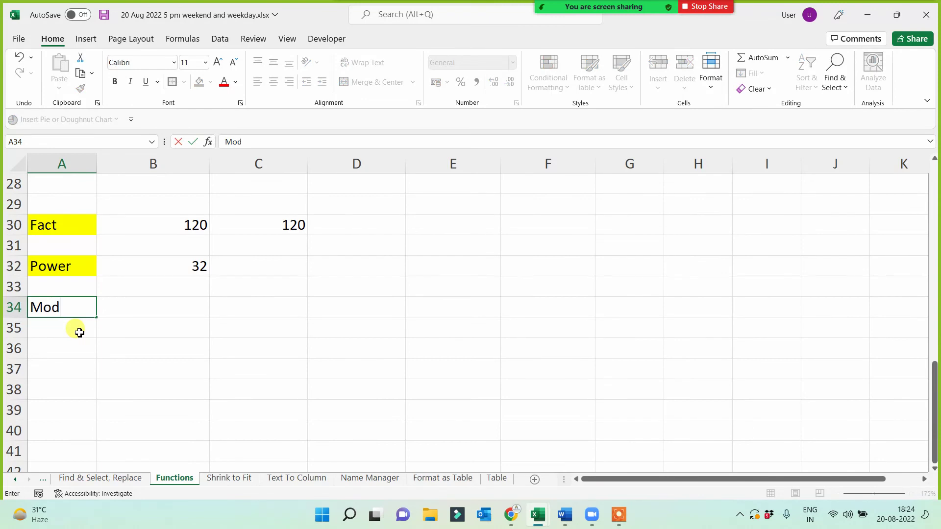
{"action": "key", "text": "Return"}
{"action": "left_click", "coordinate": [83, 307]}
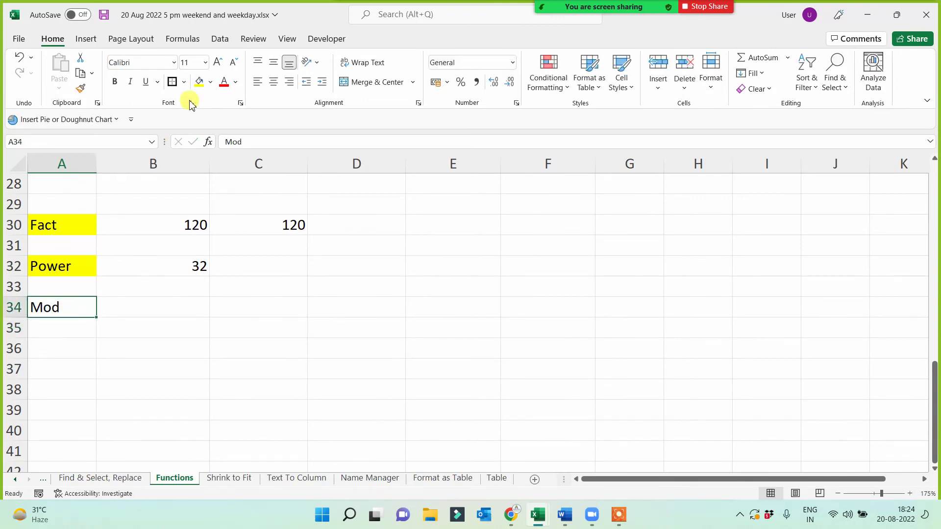
{"action": "left_click", "coordinate": [199, 81]}
- Enter =MOD(15,15) in B34
{"action": "left_click", "coordinate": [189, 314]}
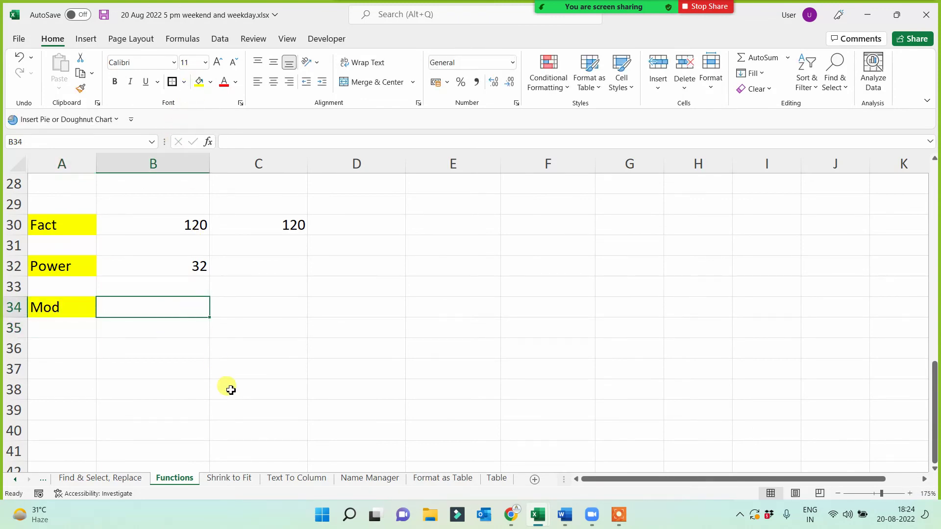
{"action": "type", "text": "="}
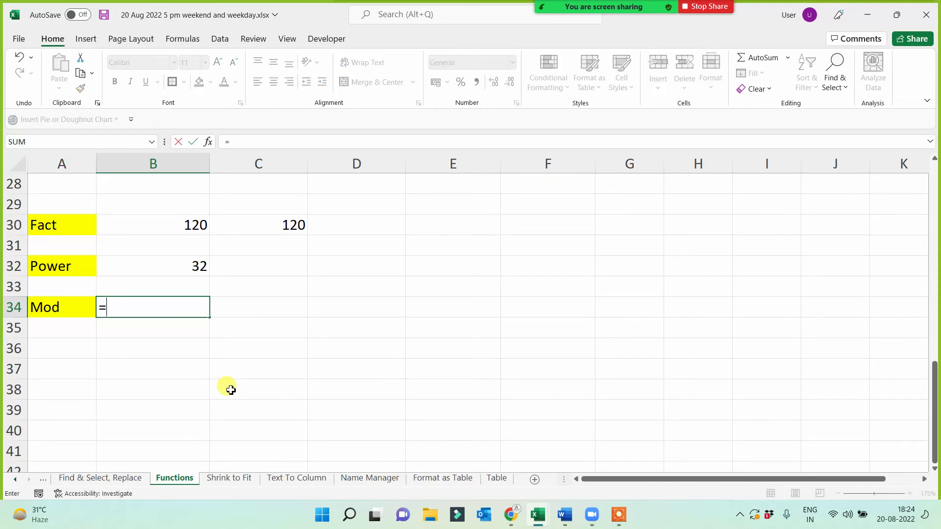
{"action": "type", "text": "mod("}
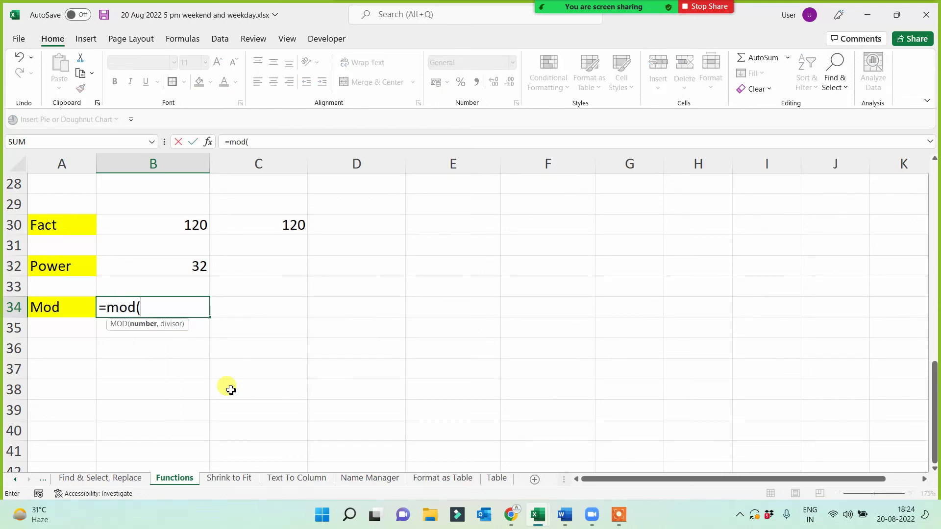
{"action": "type", "text": "15,15)"}
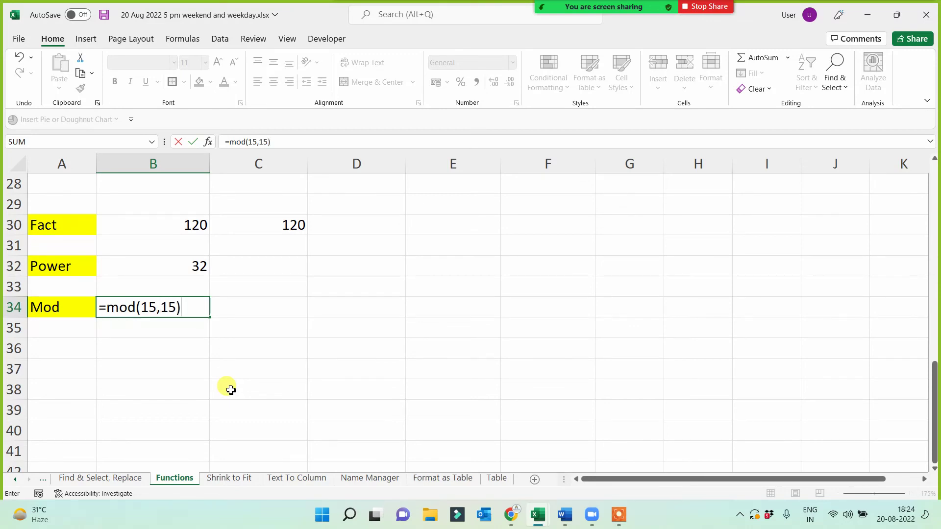
{"action": "key", "text": "Return"}
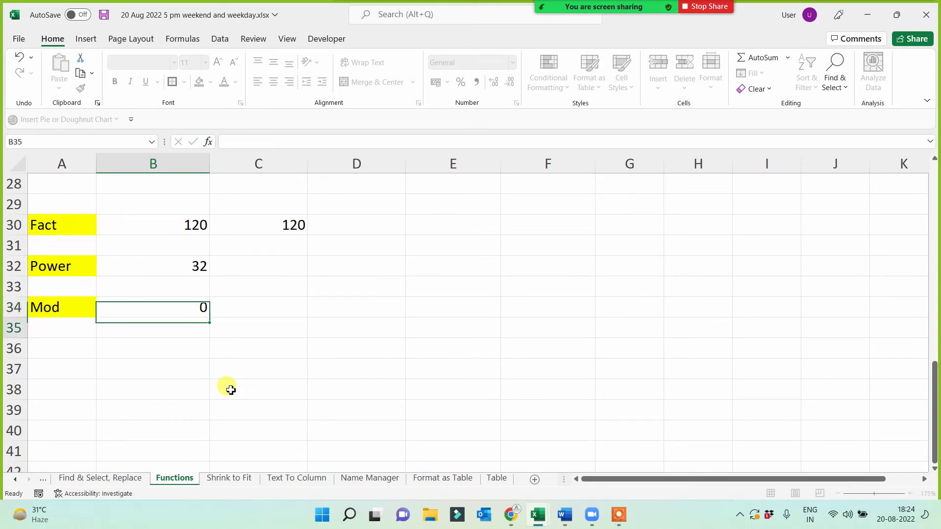
{"action": "left_click", "coordinate": [180, 301]}
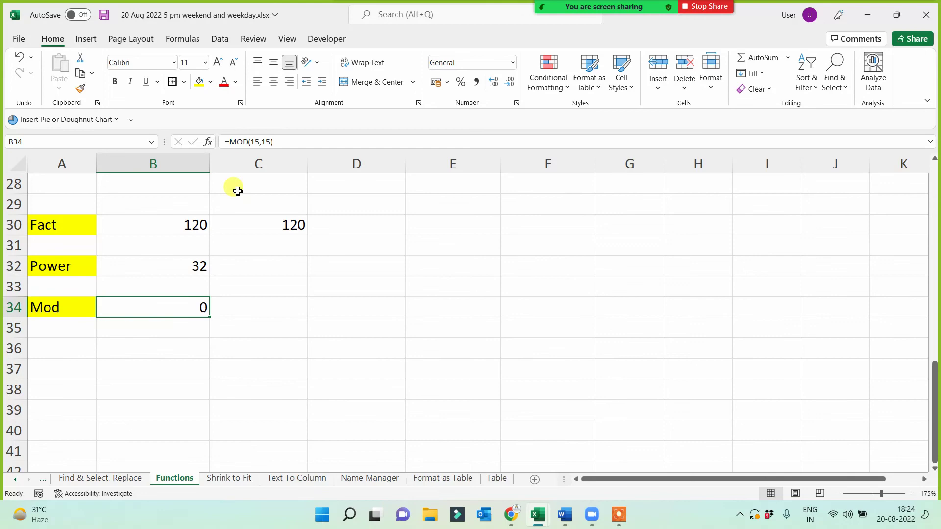
- Edit the MOD divisor in the formula bar to 10, then to 12
{"action": "left_click", "coordinate": [268, 142]}
{"action": "key", "text": "BackSpace"}
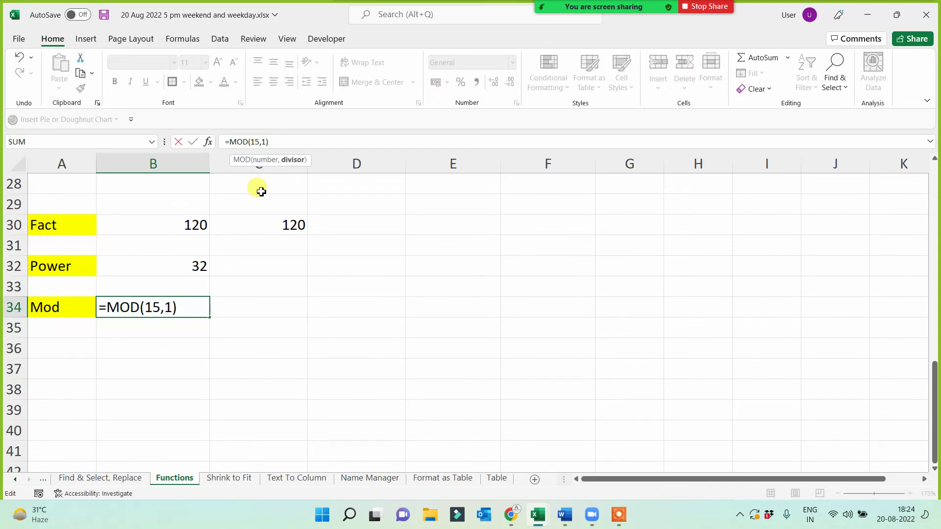
{"action": "type", "text": "0"}
{"action": "key", "text": "Return"}
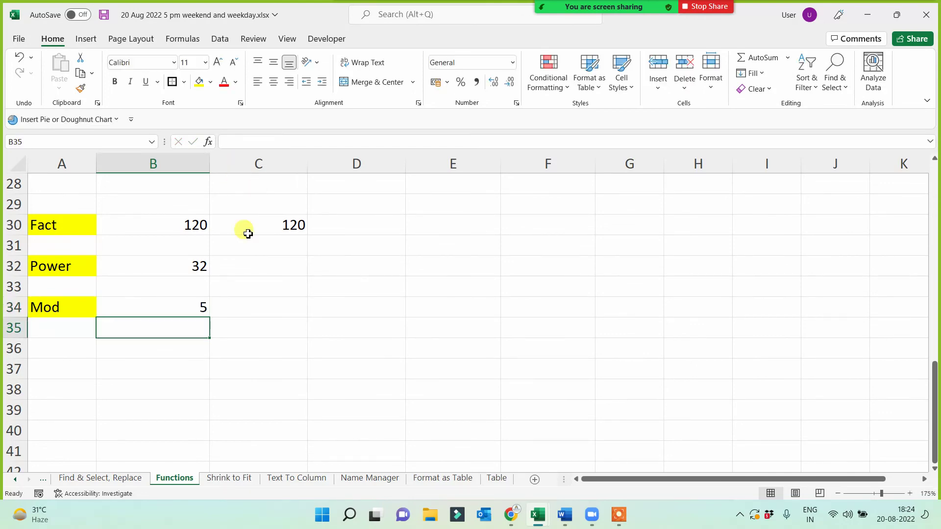
{"action": "left_click", "coordinate": [180, 310]}
{"action": "left_click", "coordinate": [268, 142]}
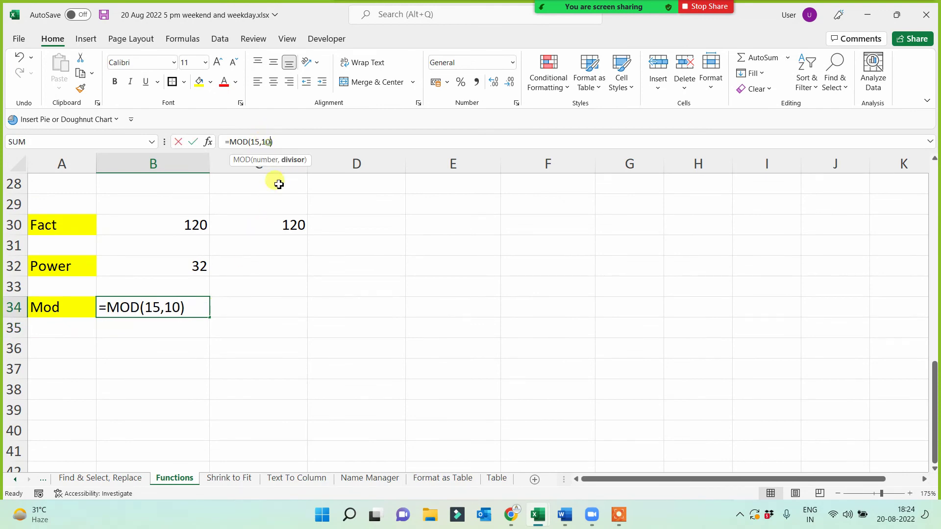
{"action": "key", "text": "BackSpace"}
{"action": "type", "text": "2"}
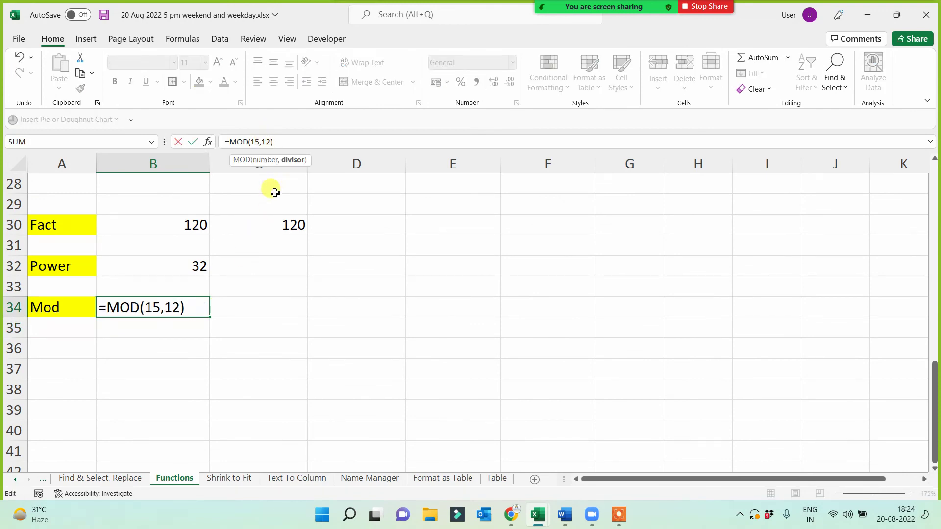
{"action": "key", "text": "Return"}
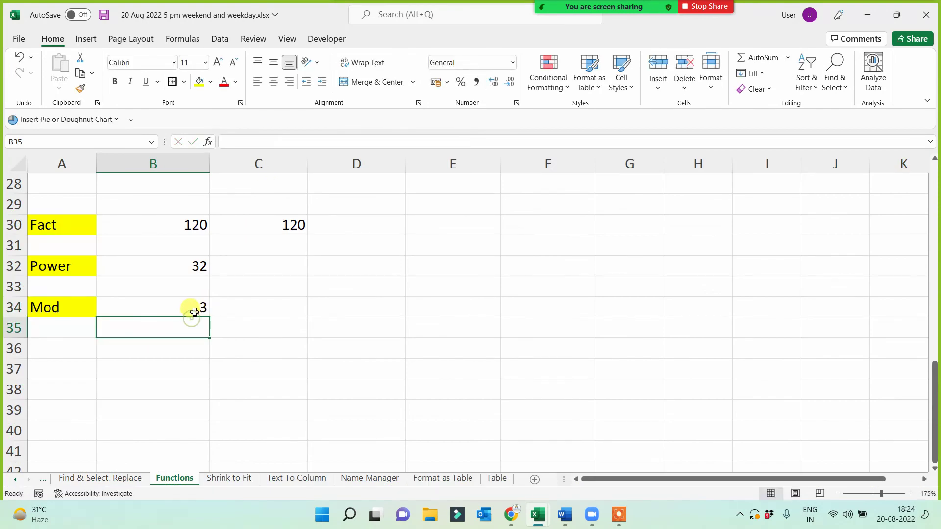
- Change the divisor to 4 so =MOD(15,4) returns 3, and review the formula
{"action": "left_click", "coordinate": [195, 312]}
{"action": "left_click", "coordinate": [267, 142]}
{"action": "key", "text": "BackSpace"}
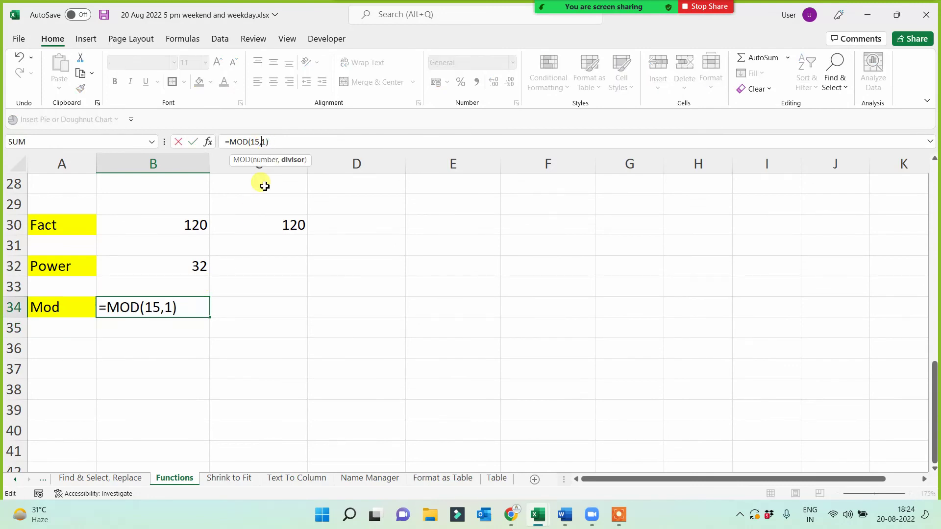
{"action": "key", "text": "BackSpace"}
{"action": "type", "text": "4"}
{"action": "key", "text": "Return"}
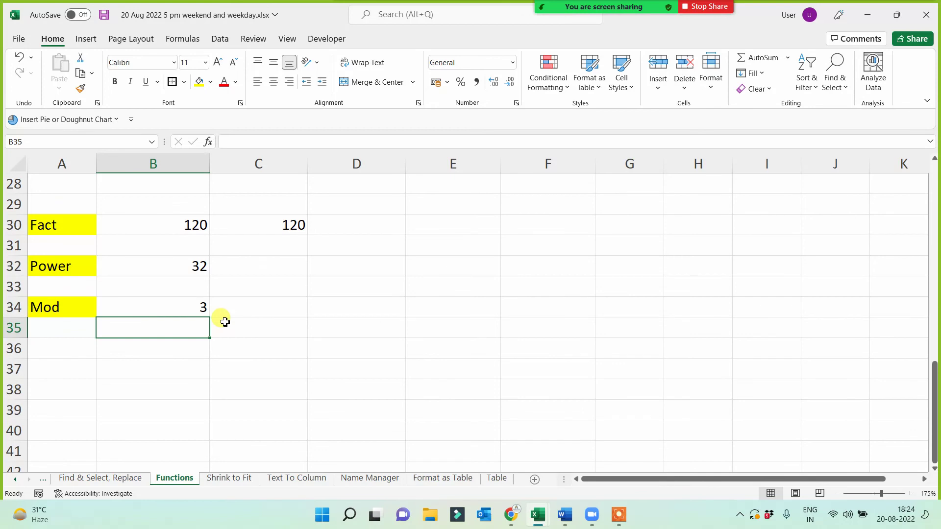
{"action": "left_click", "coordinate": [168, 307]}
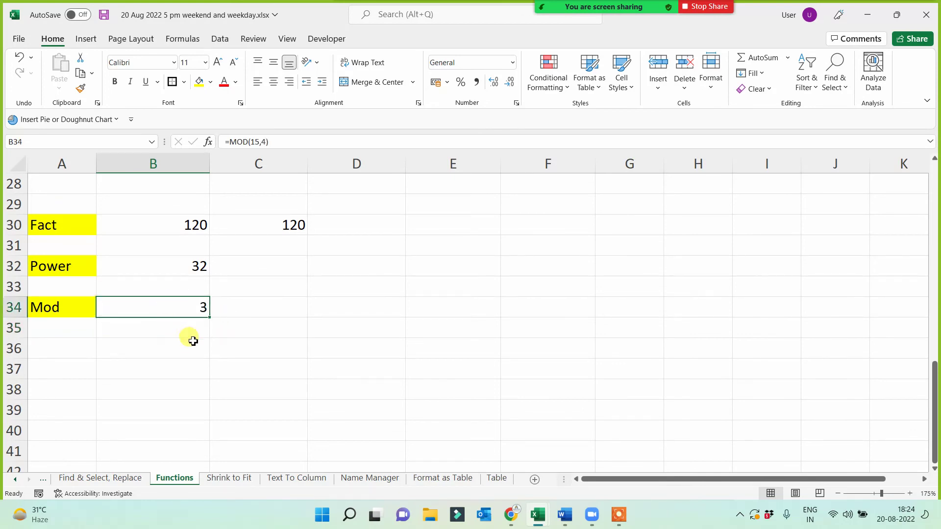
{"action": "left_click", "coordinate": [263, 141]}
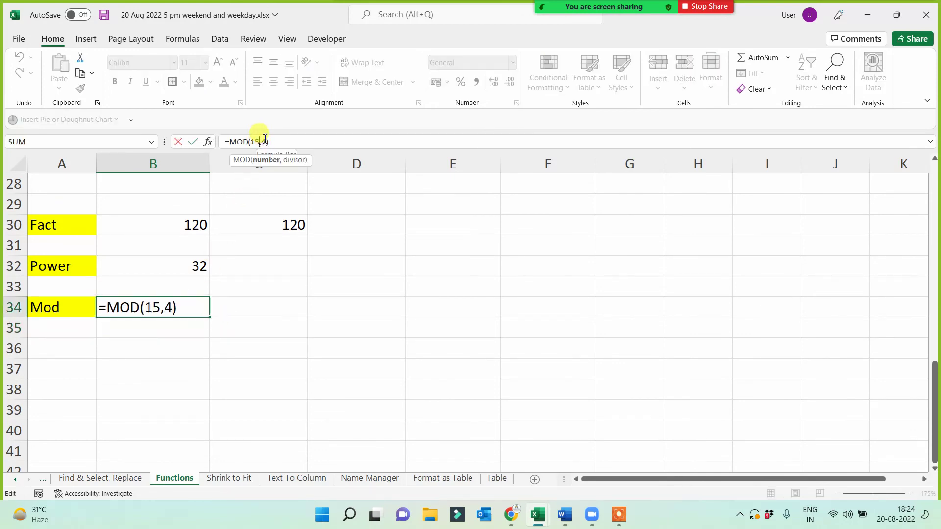
{"action": "left_click", "coordinate": [267, 142]}
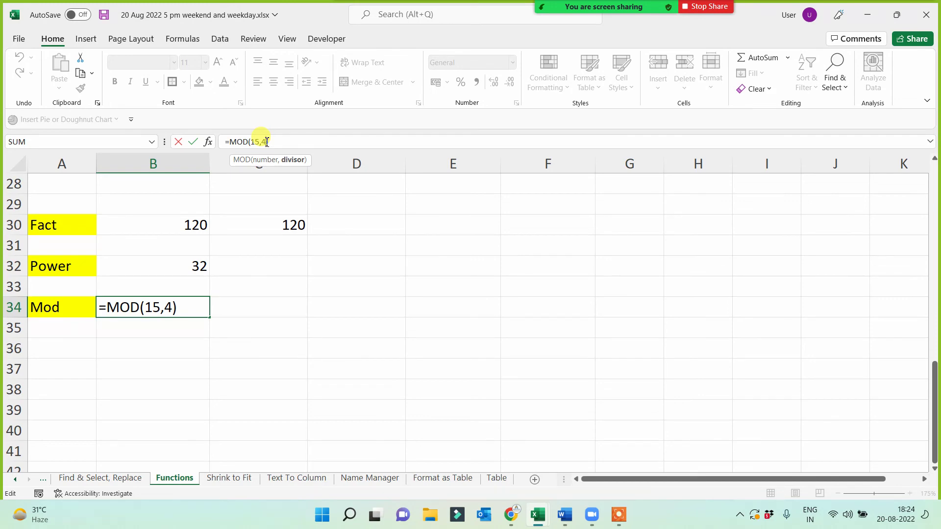
{"action": "key", "text": "Return"}
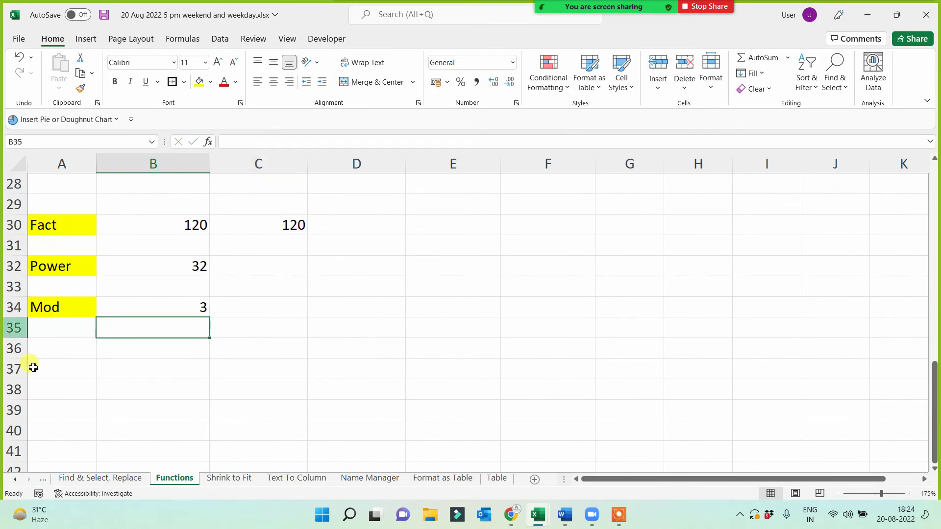
{"action": "left_click", "coordinate": [57, 351]}
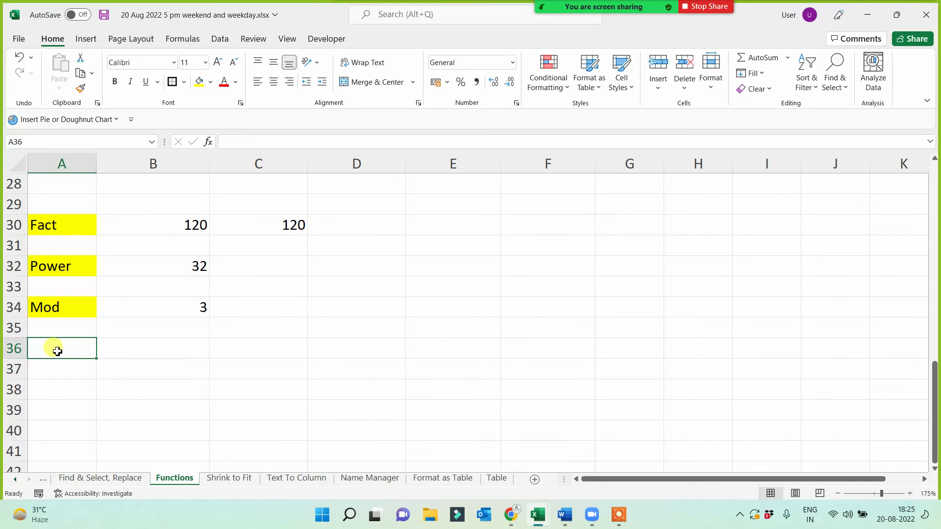
- Enter a Sqrt label in A36 with yellow fill
{"action": "type", "text": "Sqrt"}
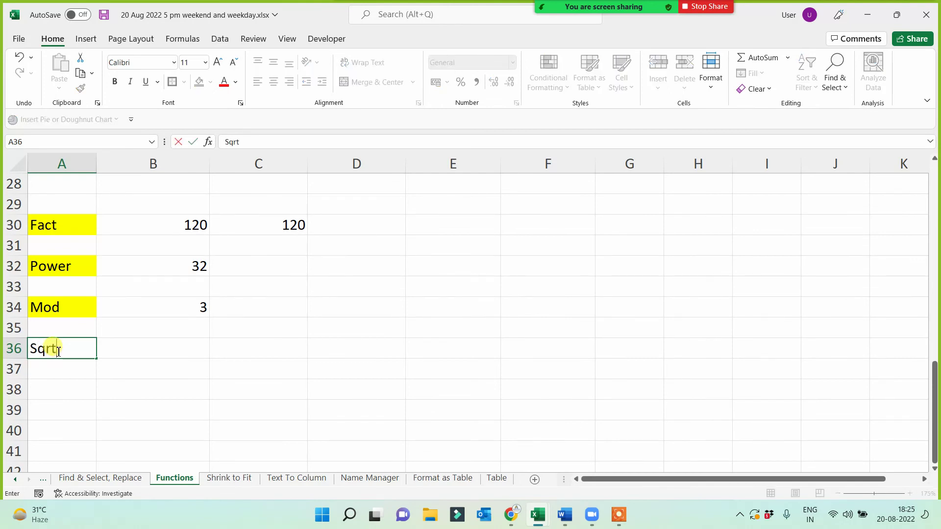
{"action": "key", "text": "Return"}
{"action": "left_click", "coordinate": [56, 351]}
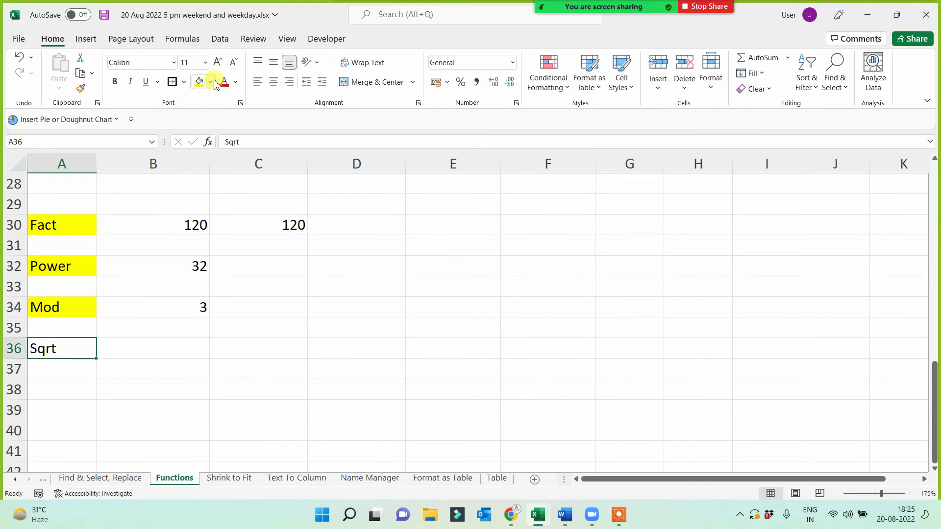
{"action": "left_click", "coordinate": [199, 82]}
- Enter =SQRT(16) in B36, then change the argument to 9999777, giving 3162.242401
{"action": "left_click", "coordinate": [182, 348]}
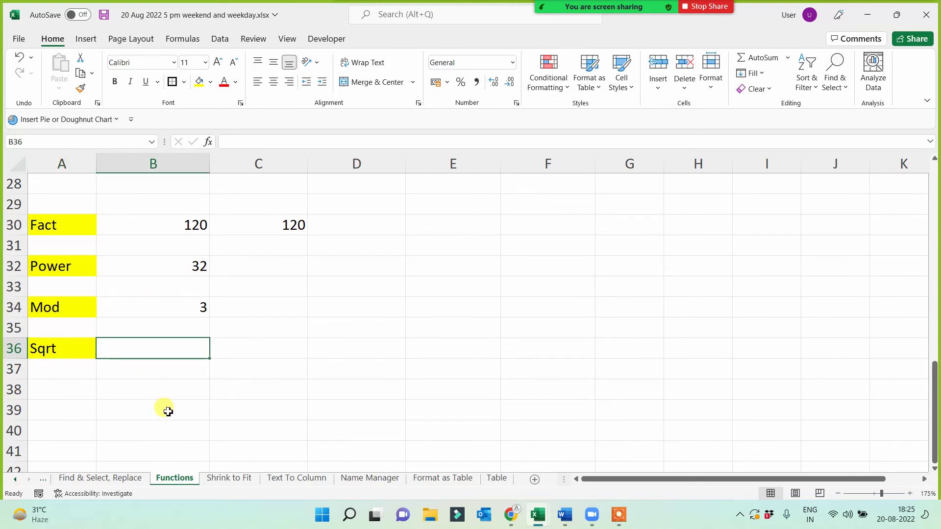
{"action": "type", "text": "=sqrt("}
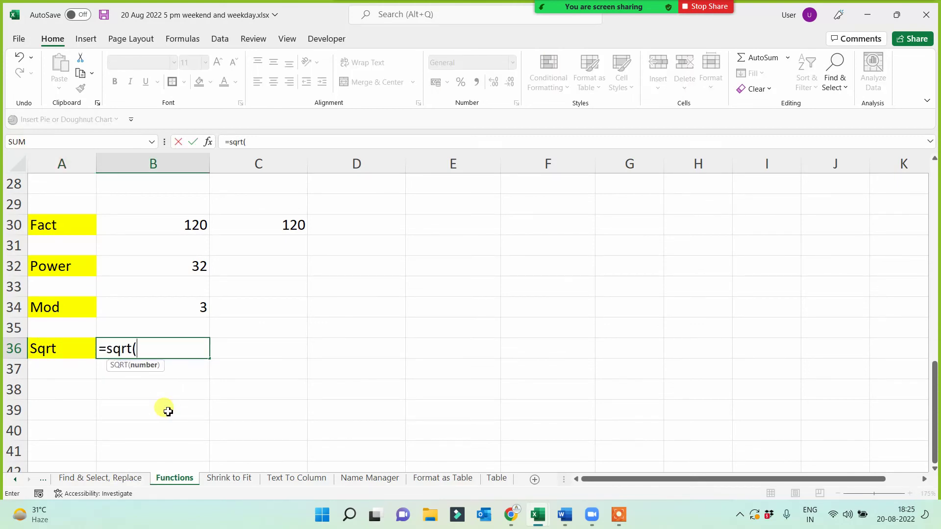
{"action": "type", "text": "16)"}
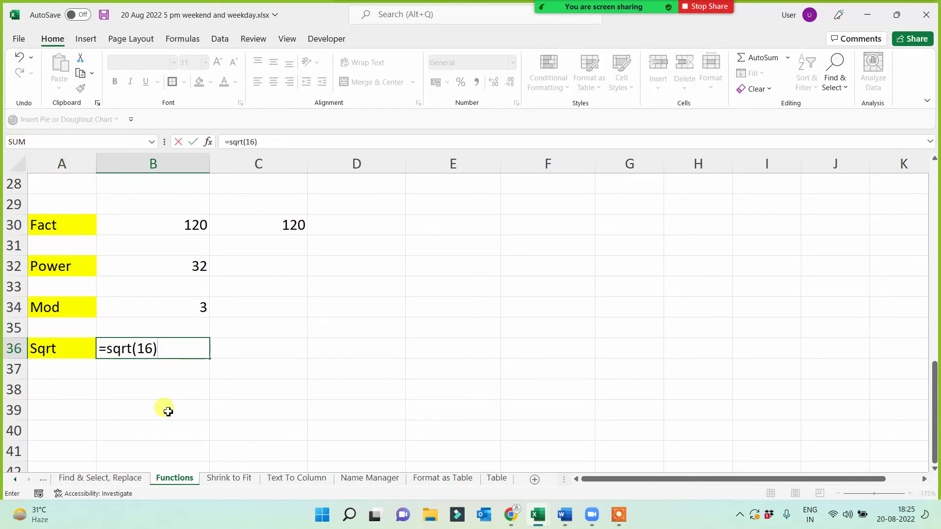
{"action": "key", "text": "Return"}
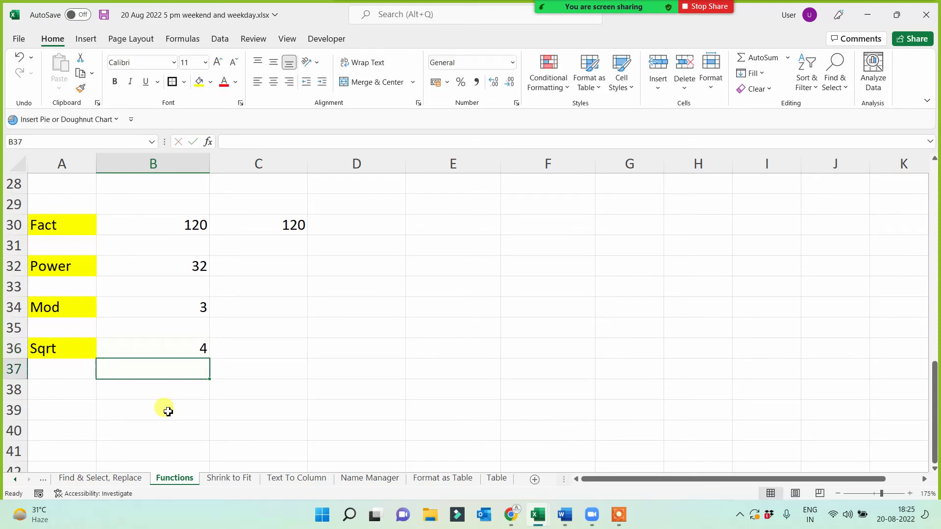
{"action": "left_click", "coordinate": [143, 343]}
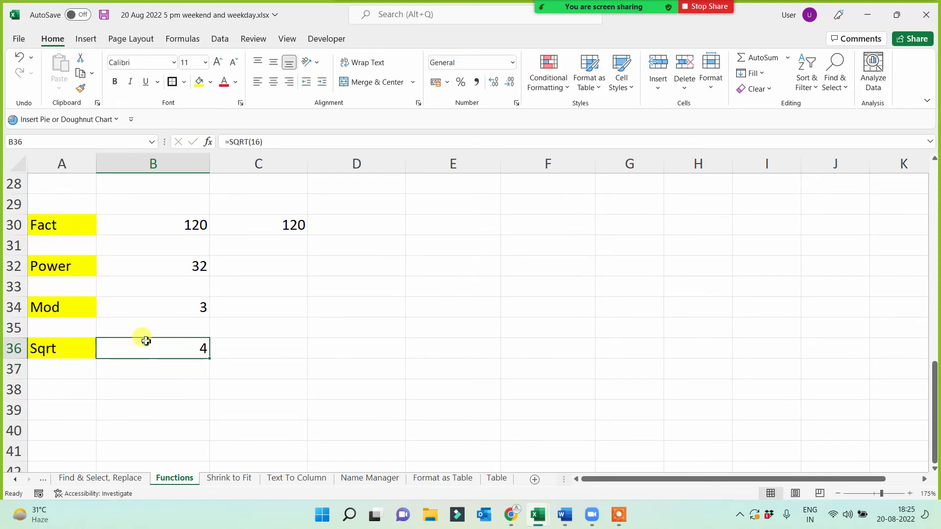
{"action": "left_click", "coordinate": [258, 142]}
{"action": "key", "text": "BackSpace"}
{"action": "key", "text": "BackSpace"}
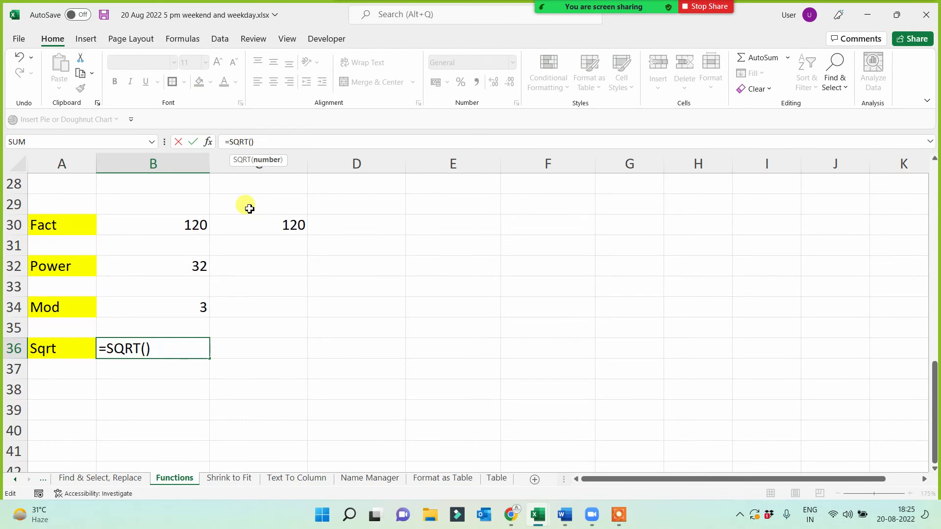
{"action": "type", "text": "9999777"}
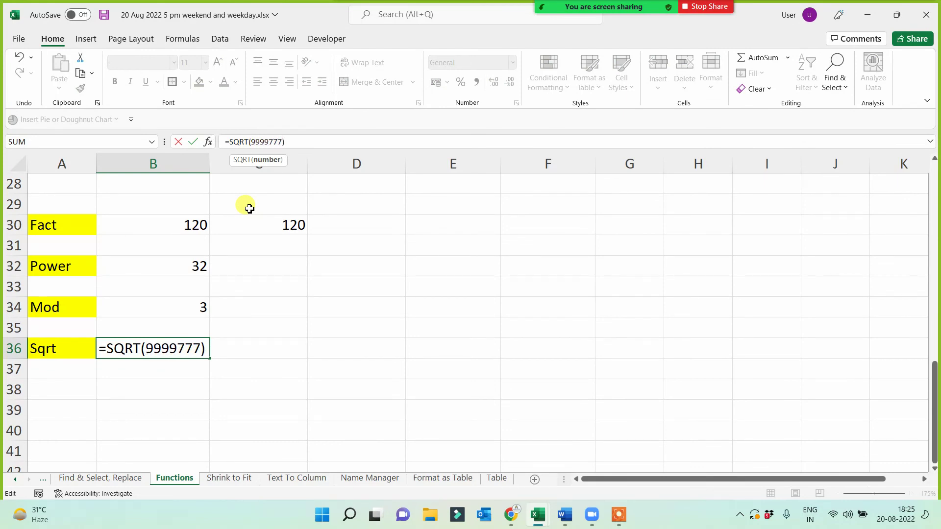
{"action": "key", "text": "Return"}
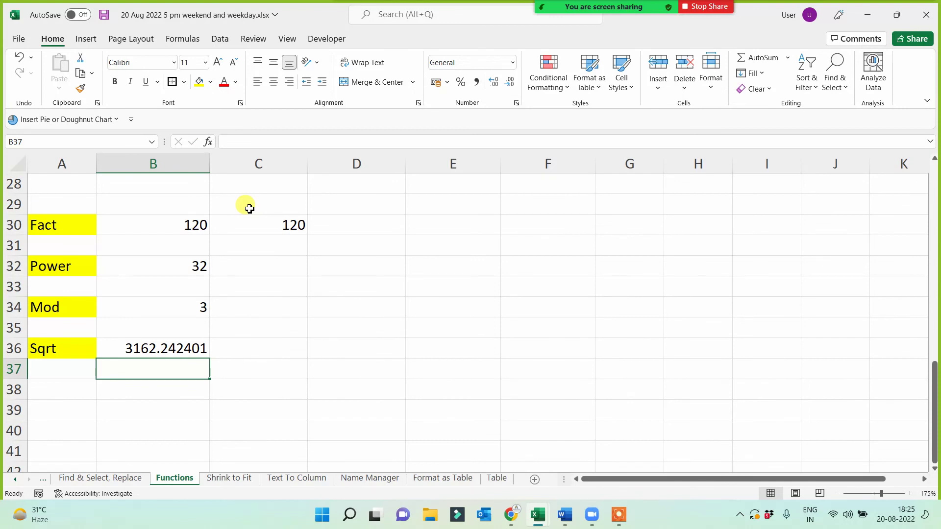
{"action": "key", "text": "Up"}
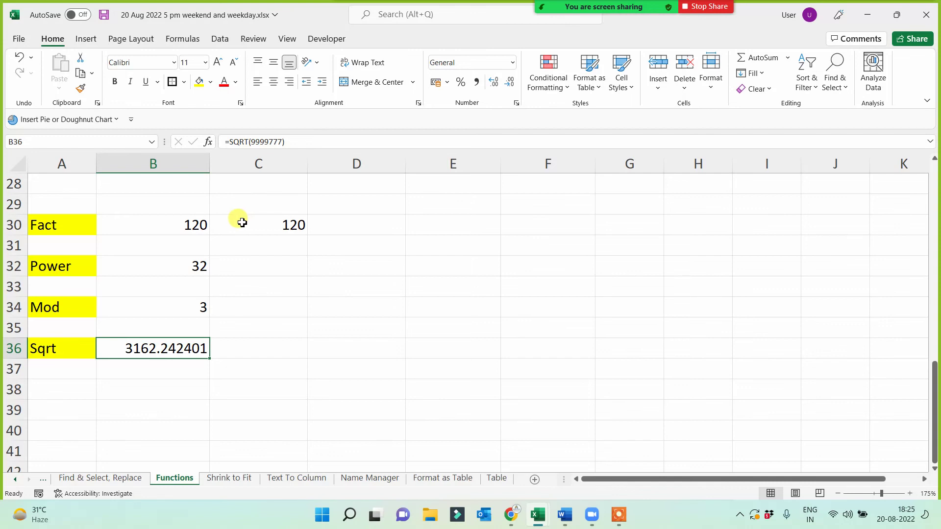
- Review the results in B30 to B36, including the square root formula
{"action": "left_click", "coordinate": [93, 225]}
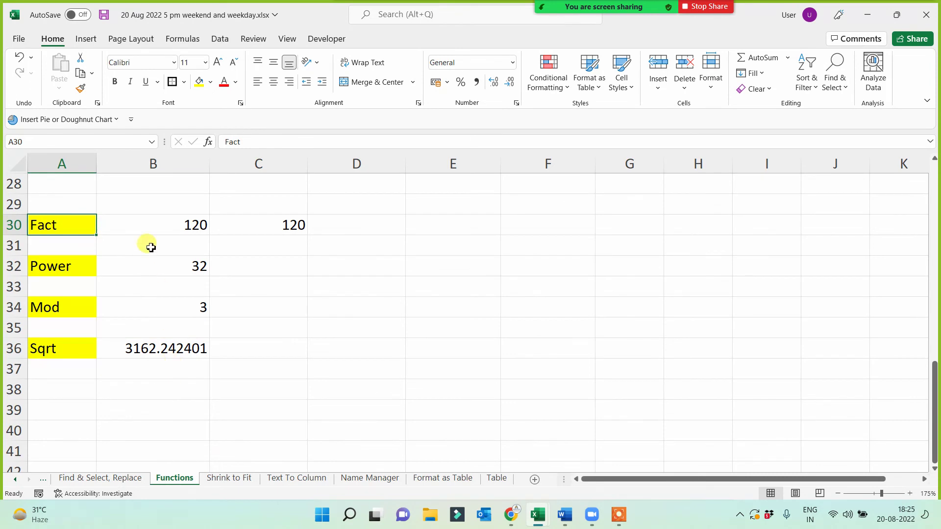
{"action": "left_click_drag", "start_coordinate": [154, 226], "coordinate": [140, 349]}
{"action": "left_click", "coordinate": [356, 378]}
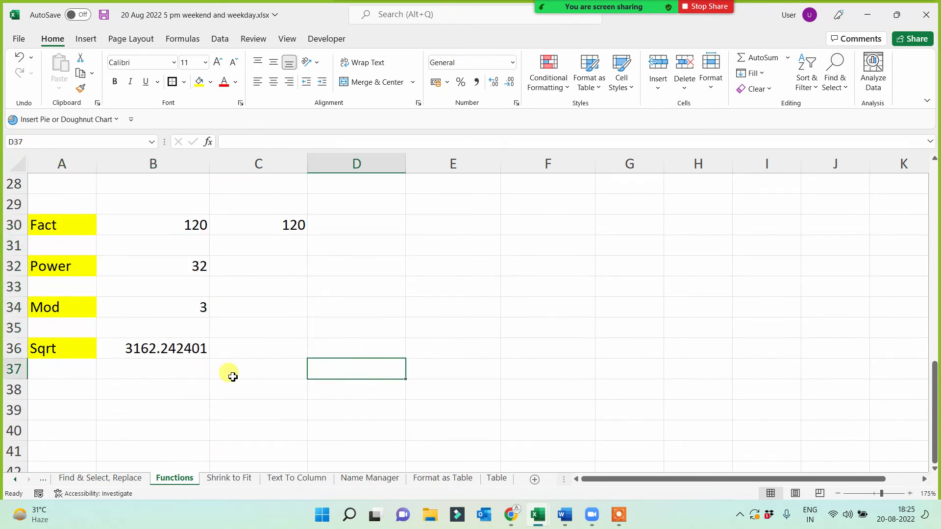
{"action": "left_click", "coordinate": [152, 350]}
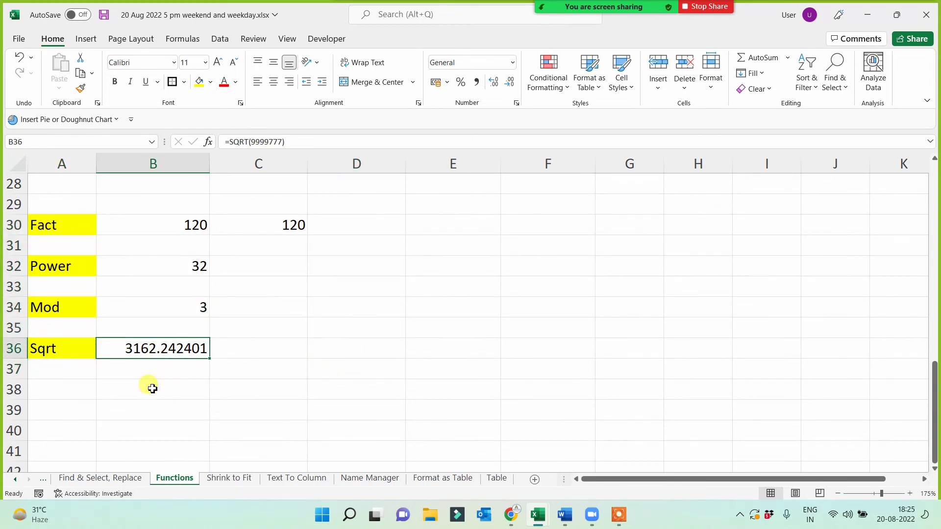
{"action": "left_click", "coordinate": [65, 390]}
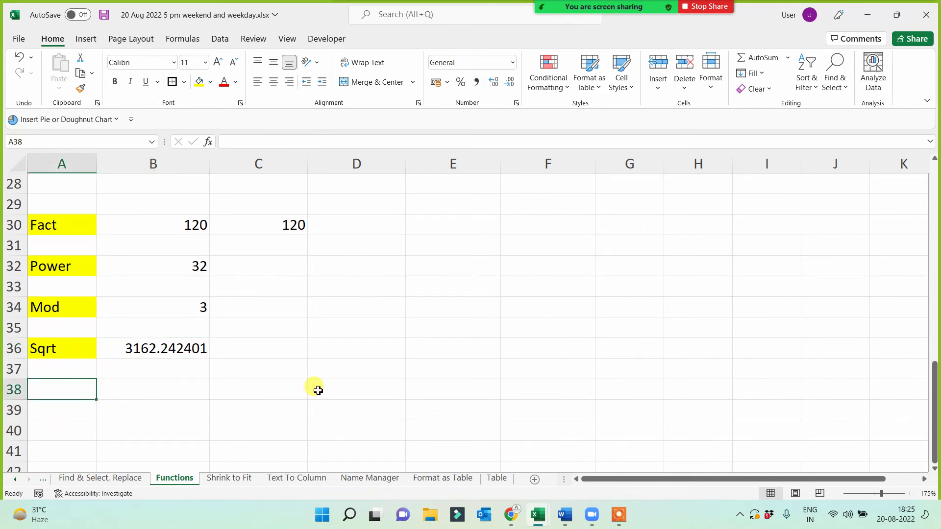
- Enter an Abs label in A38 and fill it yellow
{"action": "type", "text": "A"}
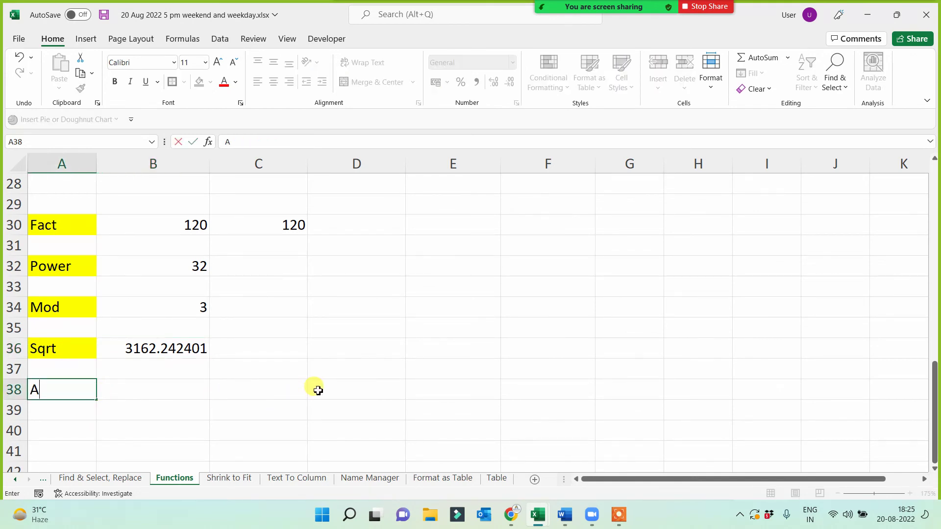
{"action": "type", "text": "bs"}
{"action": "left_click", "coordinate": [212, 374]}
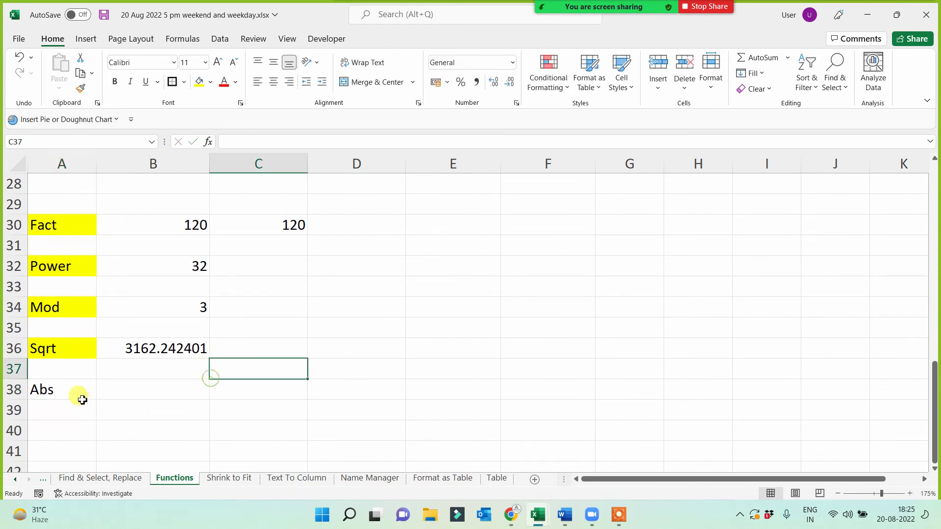
{"action": "left_click", "coordinate": [76, 392]}
{"action": "left_click", "coordinate": [199, 82]}
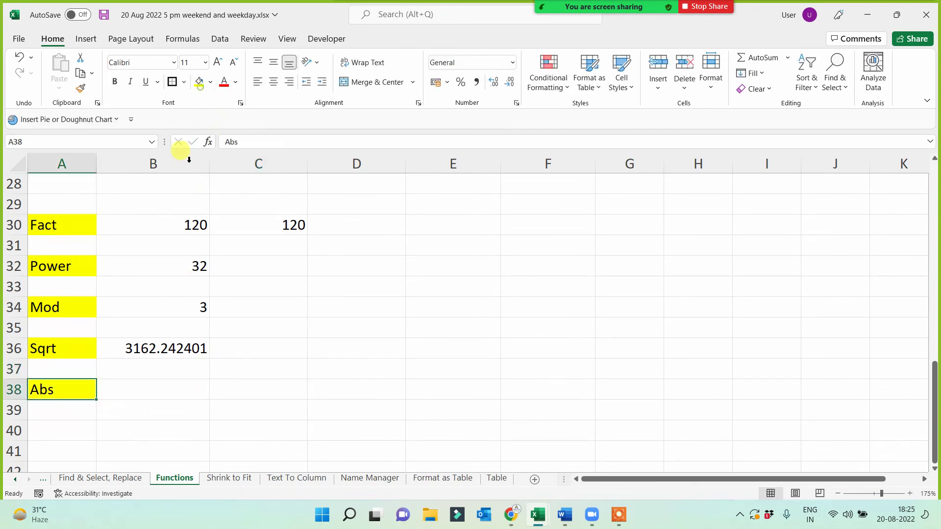
{"action": "left_click", "coordinate": [152, 389]}
- Put -6565 in D38 and enter =ABS(D38) in B38, returning 6565
{"action": "left_click", "coordinate": [377, 390]}
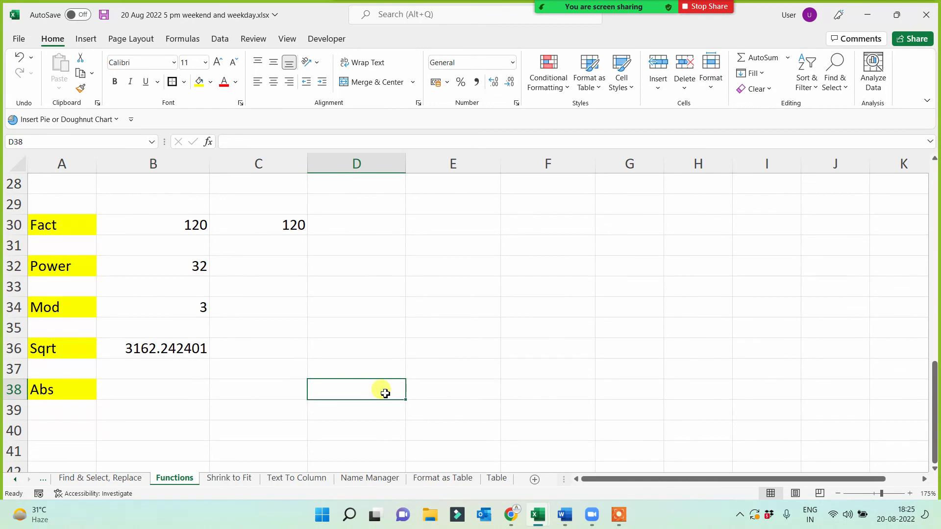
{"action": "type", "text": "-6565"}
{"action": "left_click", "coordinate": [140, 411]}
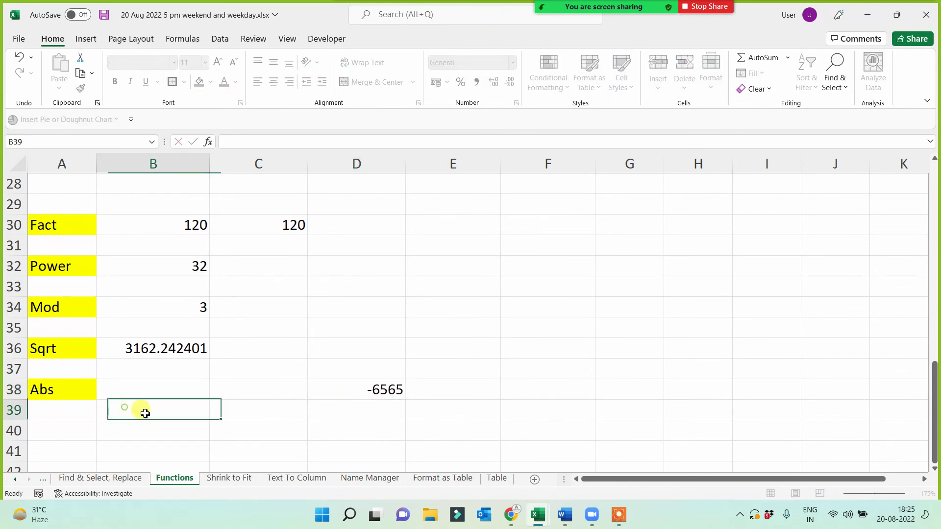
{"action": "left_click", "coordinate": [166, 388]}
{"action": "type", "text": "="}
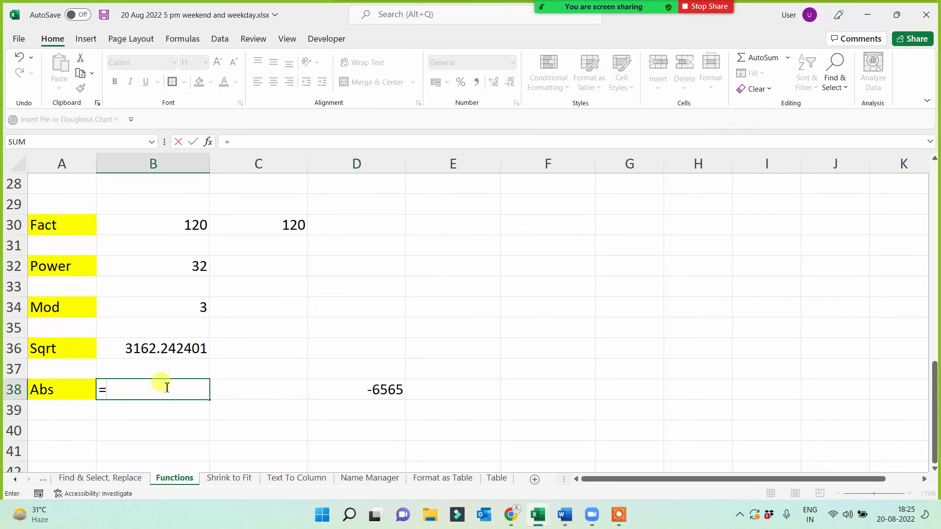
{"action": "type", "text": "abs("}
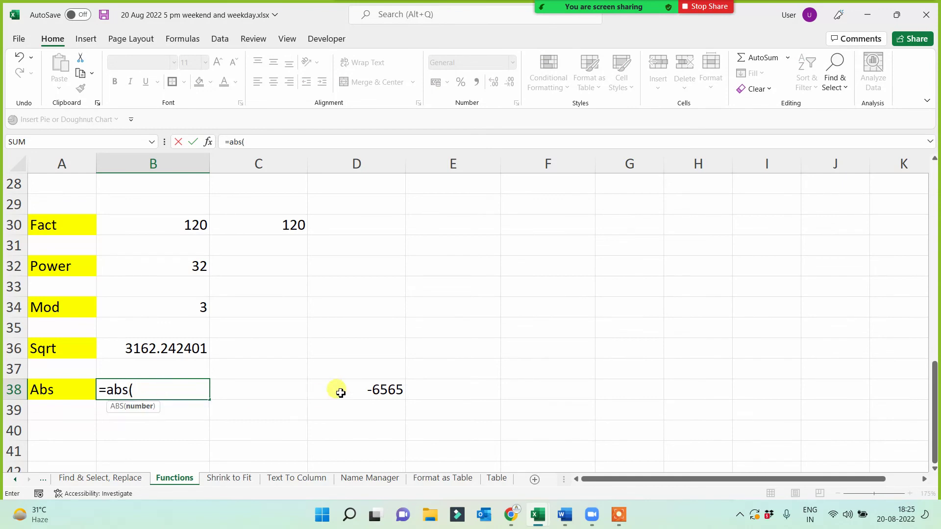
{"action": "left_click", "coordinate": [341, 392]}
{"action": "key", "text": "Return"}
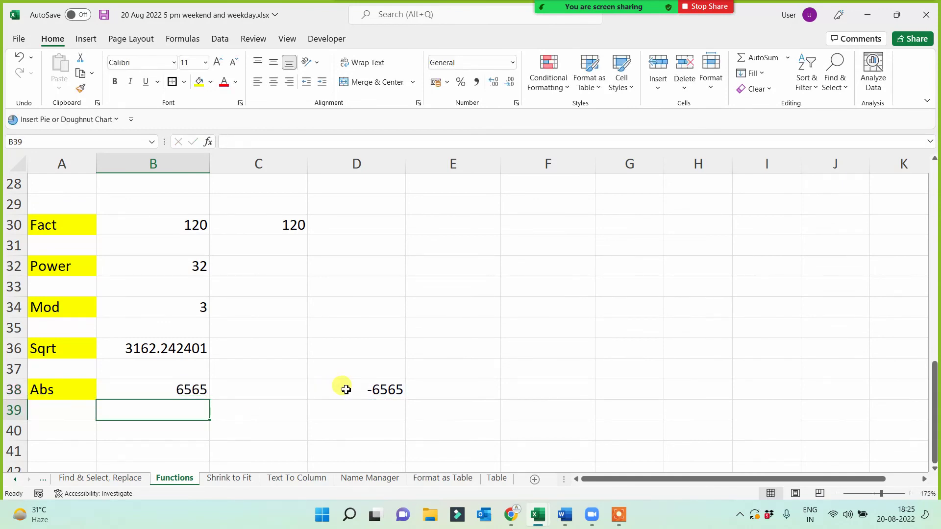
{"action": "left_click_drag", "start_coordinate": [60, 198], "coordinate": [55, 417]}
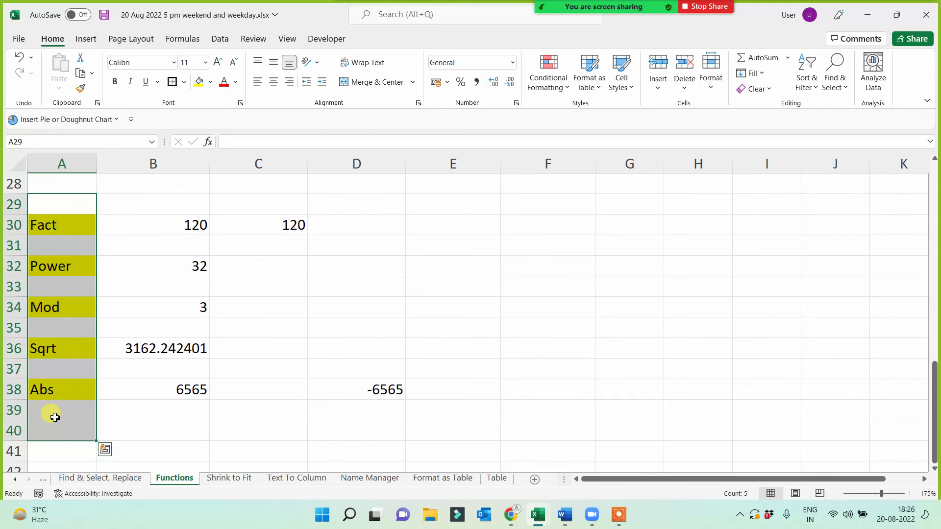
{"action": "left_click", "coordinate": [60, 424]}
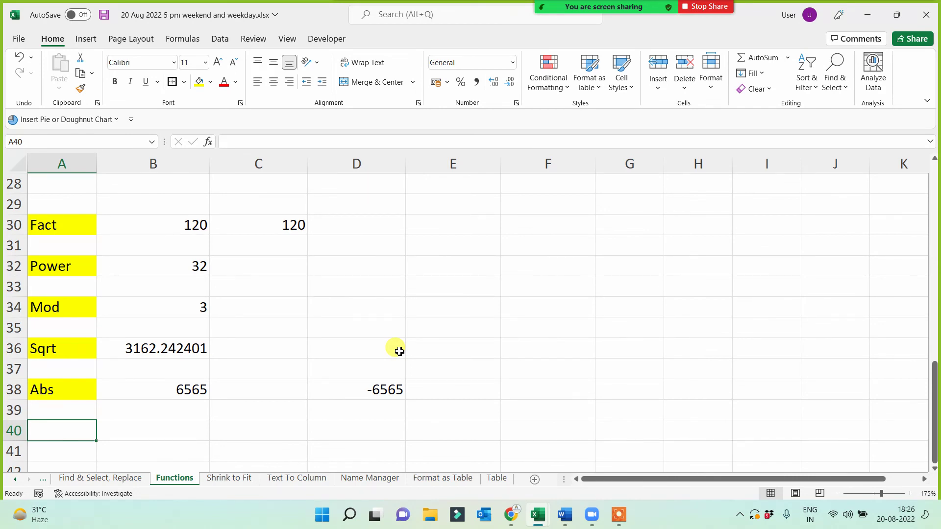
{"action": "scroll", "coordinate": [394, 351], "scroll_direction": "down", "scroll_amount": 2}
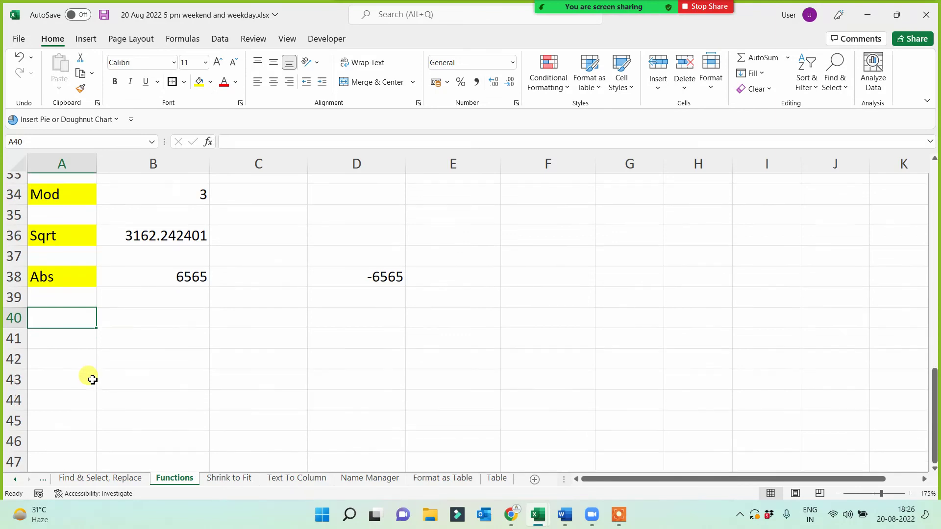
{"action": "scroll", "coordinate": [92, 380], "scroll_direction": "up", "scroll_amount": 2}
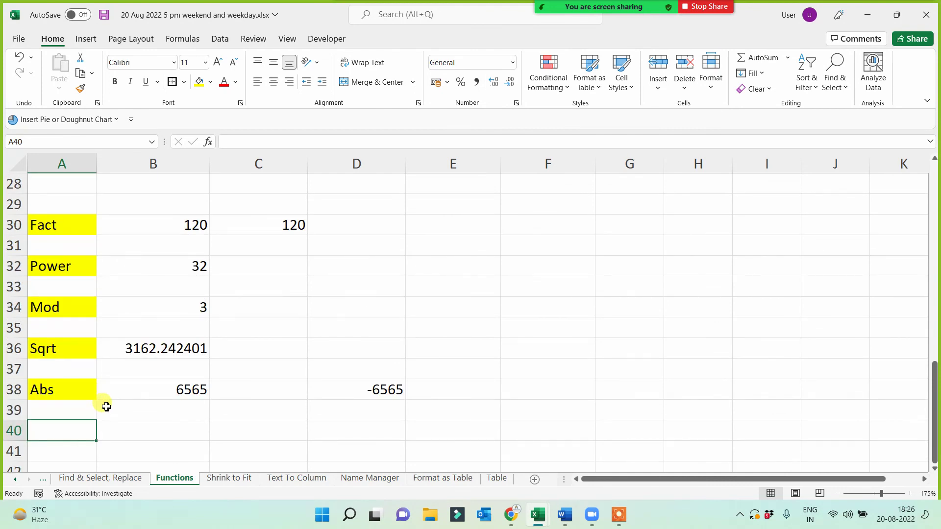
{"action": "scroll", "coordinate": [103, 405], "scroll_direction": "down", "scroll_amount": 1}
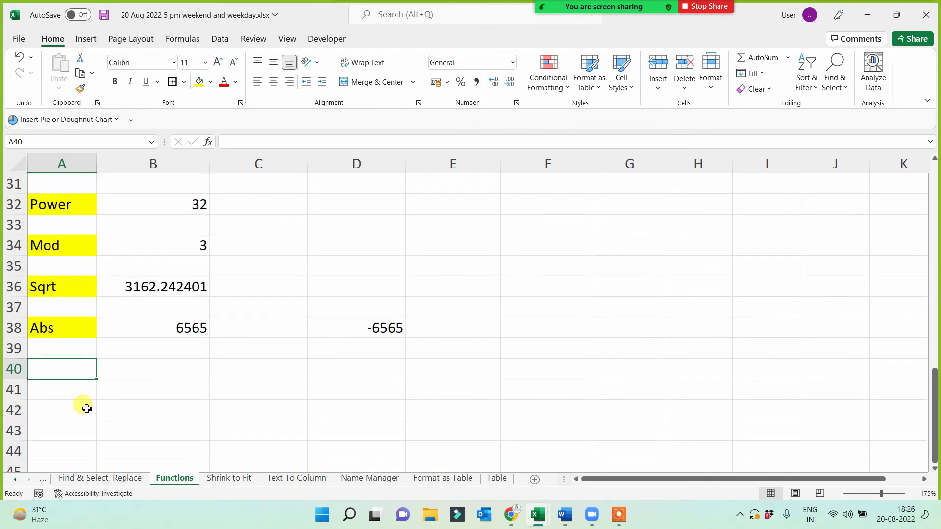
{"action": "scroll", "coordinate": [87, 409], "scroll_direction": "down", "scroll_amount": 1}
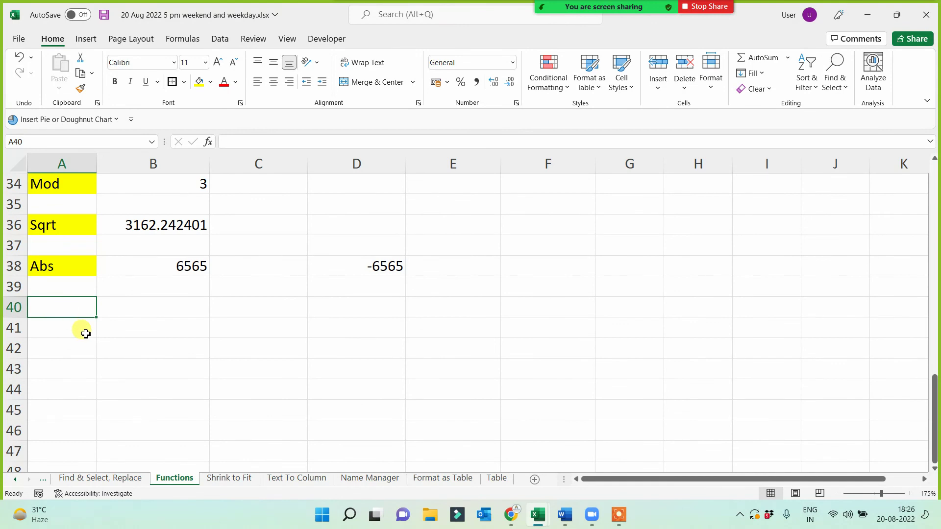
- Type Round in A41 below the Abs row and give it a yellow fill
{"action": "scroll", "coordinate": [84, 317], "scroll_direction": "down", "scroll_amount": 1}
{"action": "key", "text": "Down"}
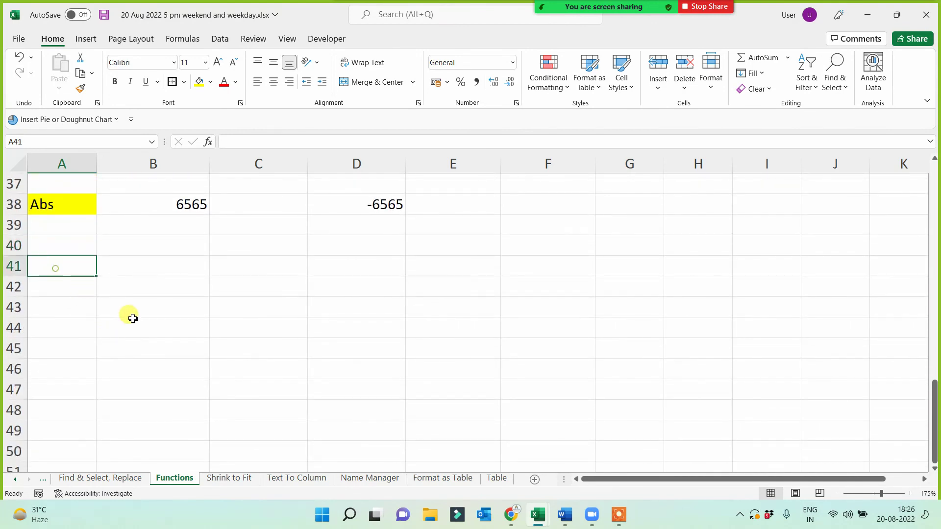
{"action": "type", "text": "Round"}
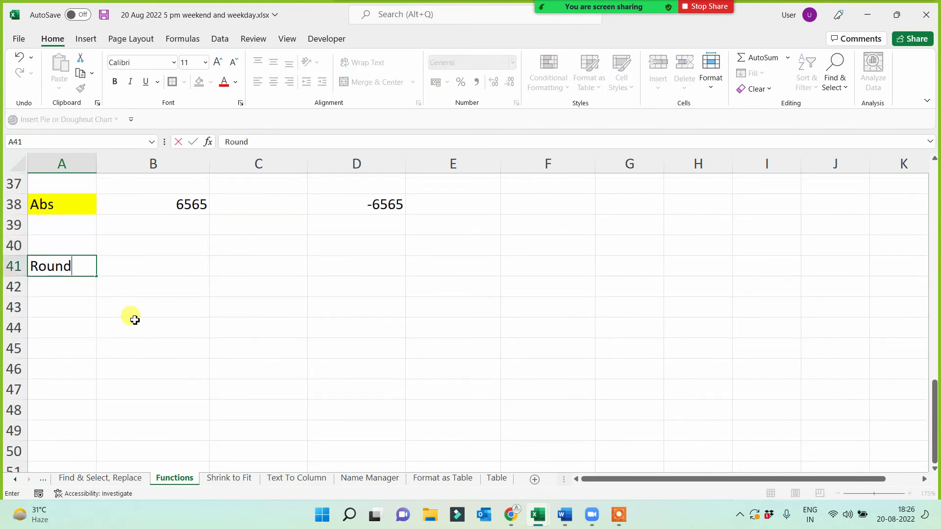
{"action": "key", "text": "Return"}
{"action": "left_click", "coordinate": [82, 265]}
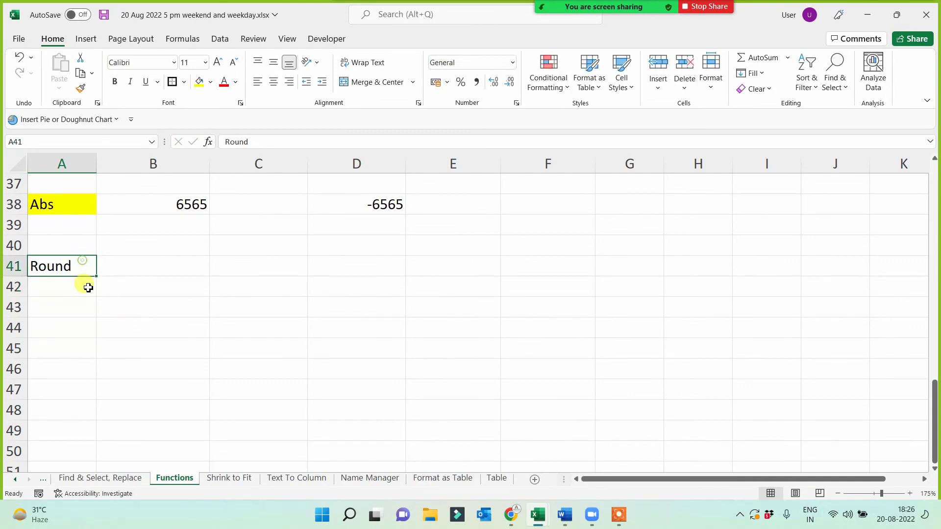
{"action": "left_click", "coordinate": [199, 82]}
{"action": "left_click", "coordinate": [176, 344]}
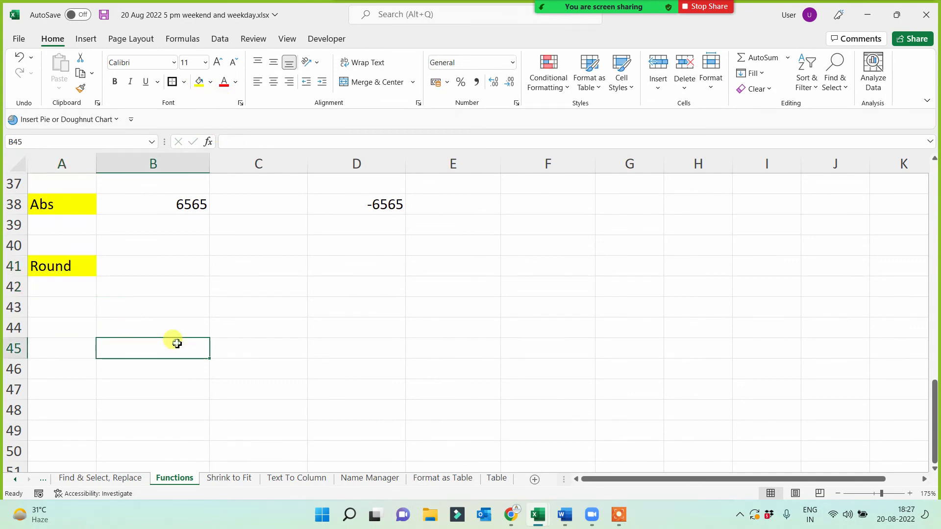
{"action": "left_click", "coordinate": [58, 271]}
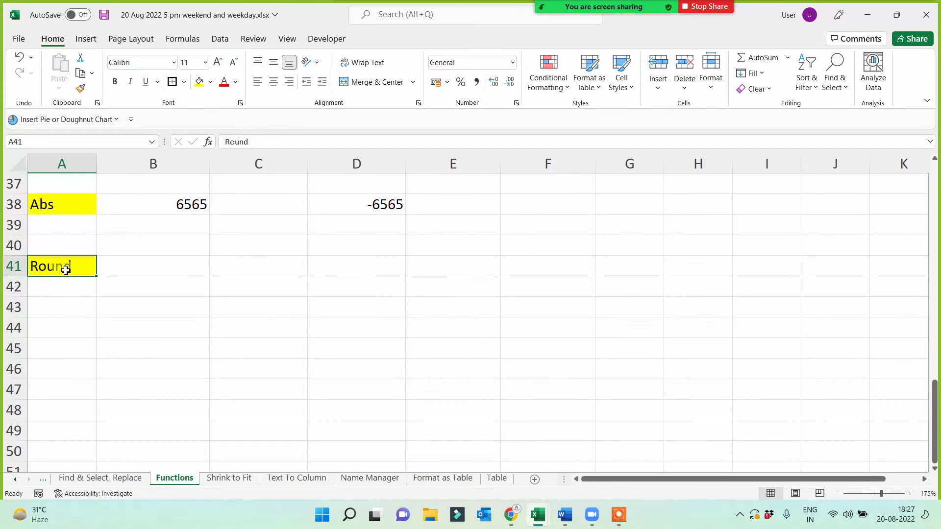
{"action": "left_click", "coordinate": [65, 267]}
{"action": "left_click", "coordinate": [66, 309]}
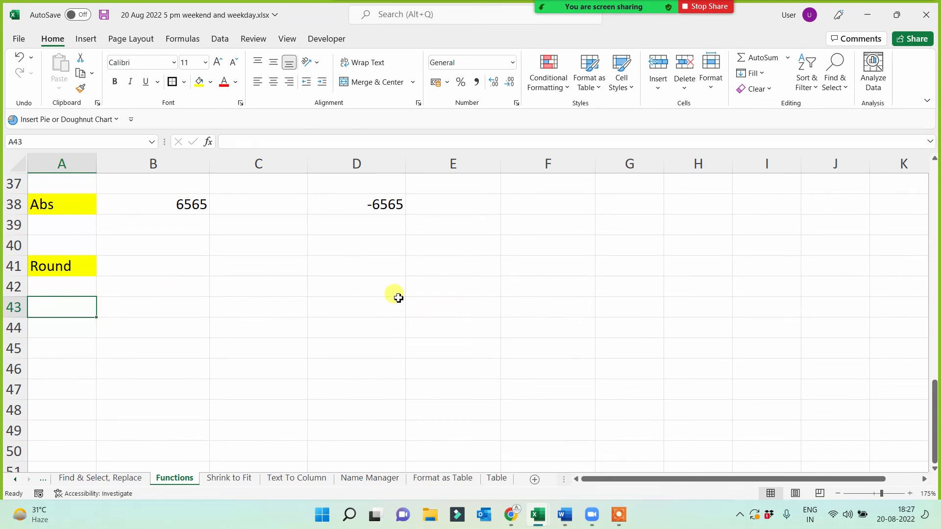
{"action": "left_click", "coordinate": [62, 272]}
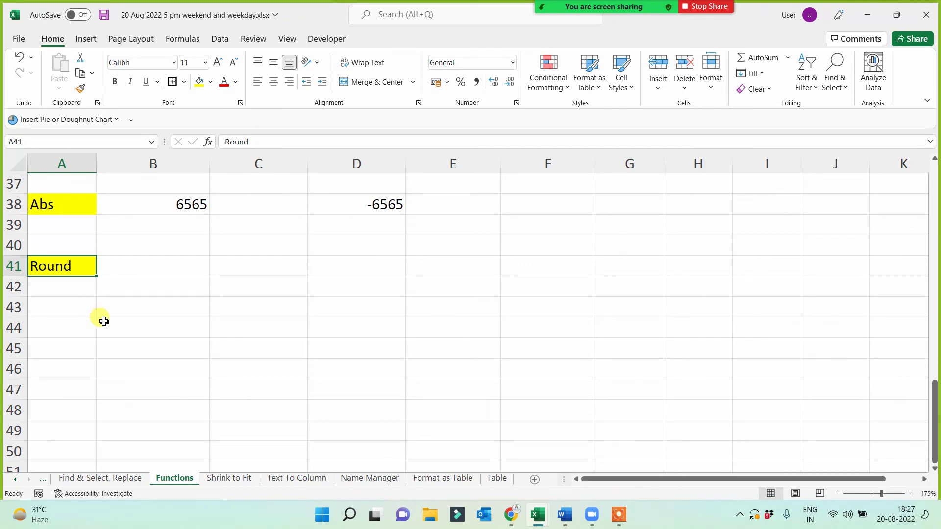
- Switch through the open windows to the New Functions workbook
{"action": "mouse_move", "coordinate": [512, 517]}
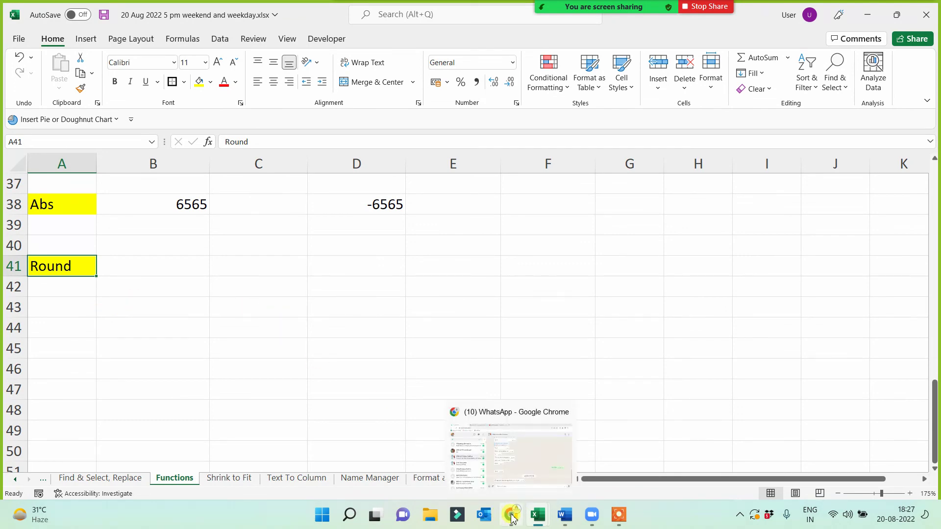
{"action": "left_click", "coordinate": [538, 515]}
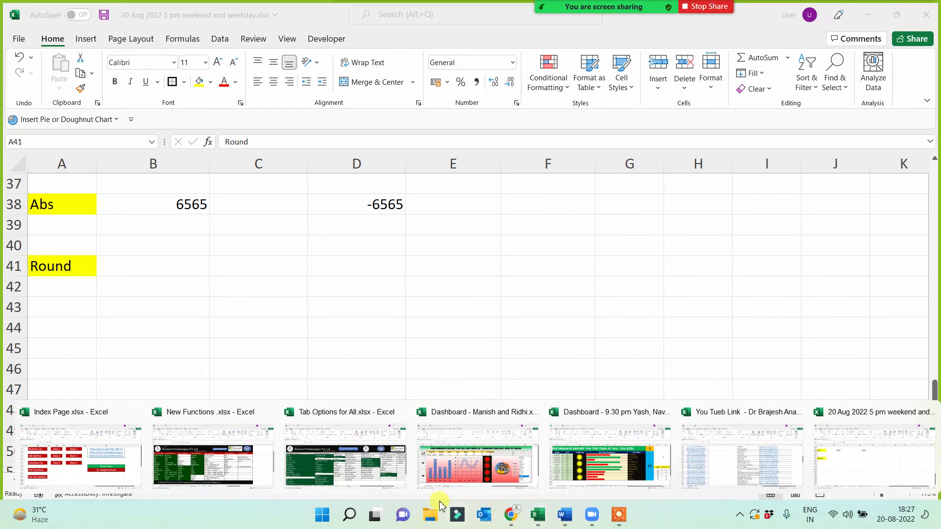
{"action": "left_click", "coordinate": [311, 478]}
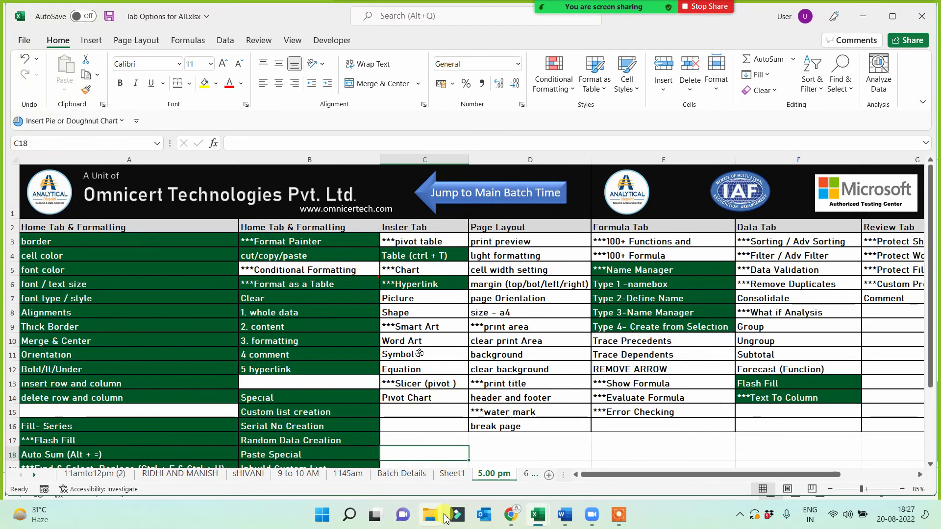
{"action": "left_click", "coordinate": [510, 519]}
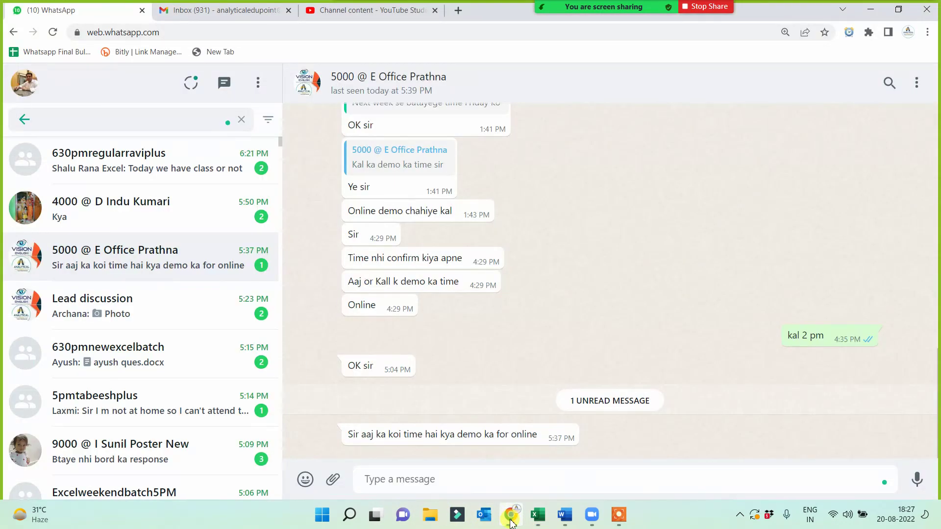
{"action": "left_click", "coordinate": [542, 517]}
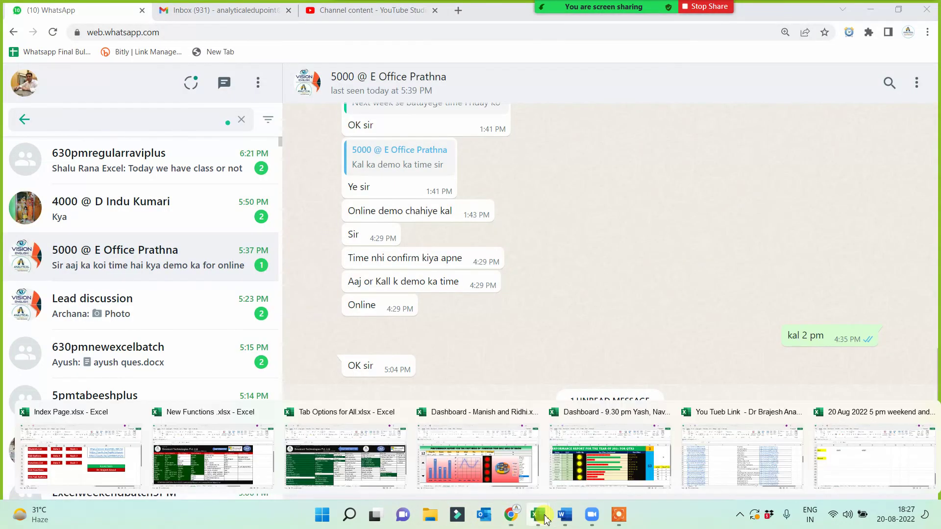
{"action": "left_click", "coordinate": [252, 471]}
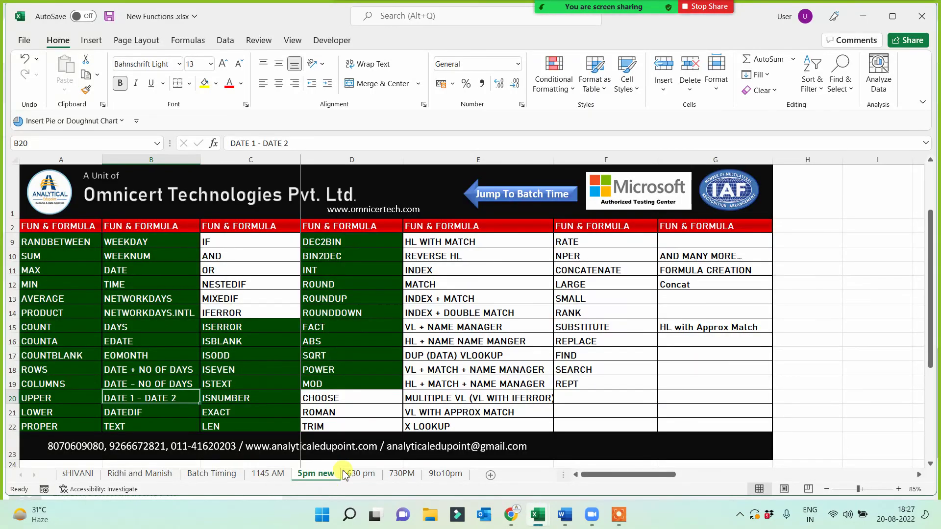
{"action": "scroll", "coordinate": [365, 392], "scroll_direction": "up", "scroll_amount": 2}
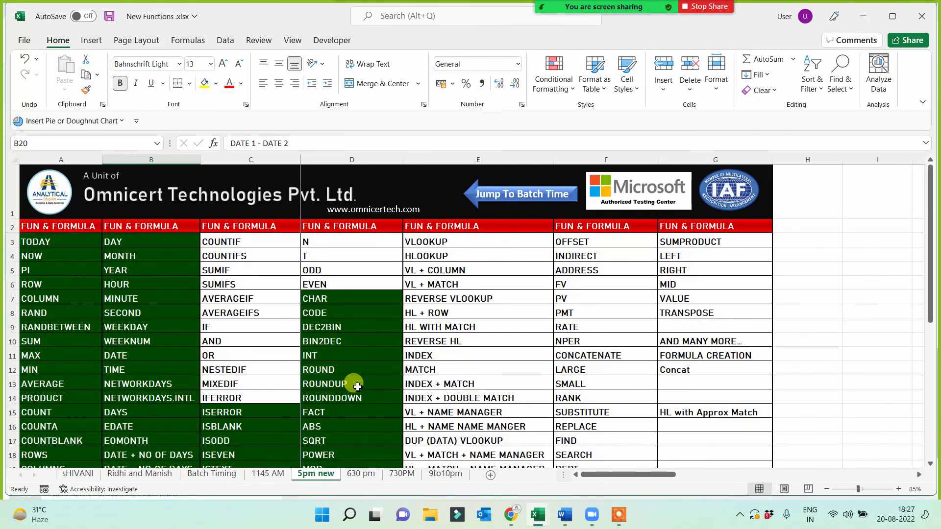
{"action": "scroll", "coordinate": [357, 387], "scroll_direction": "down", "scroll_amount": 1}
{"action": "left_click_drag", "start_coordinate": [320, 371], "coordinate": [325, 427]}
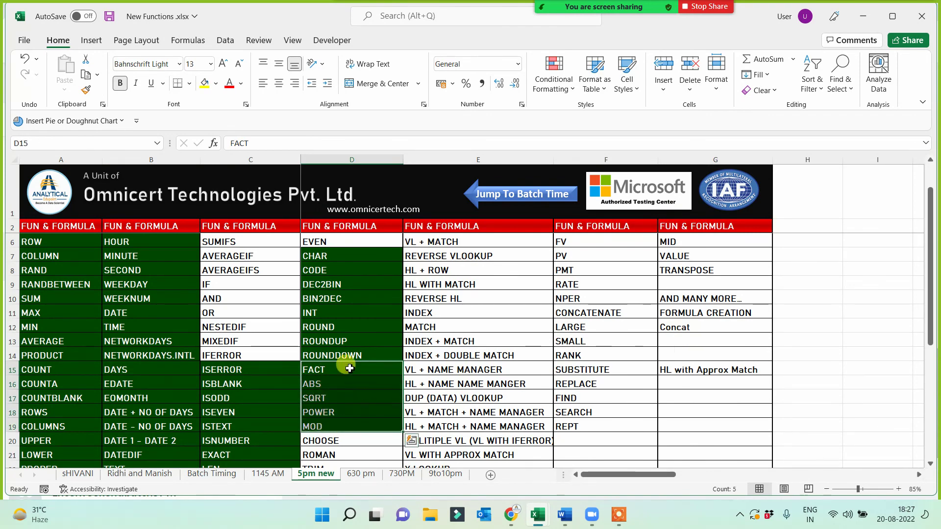
- Copy the CHAR through ROUNDDOWN names and return to the 20 Aug 2022 workbook
{"action": "left_click_drag", "start_coordinate": [326, 255], "coordinate": [332, 352]}
{"action": "key", "text": "ctrl+c"}
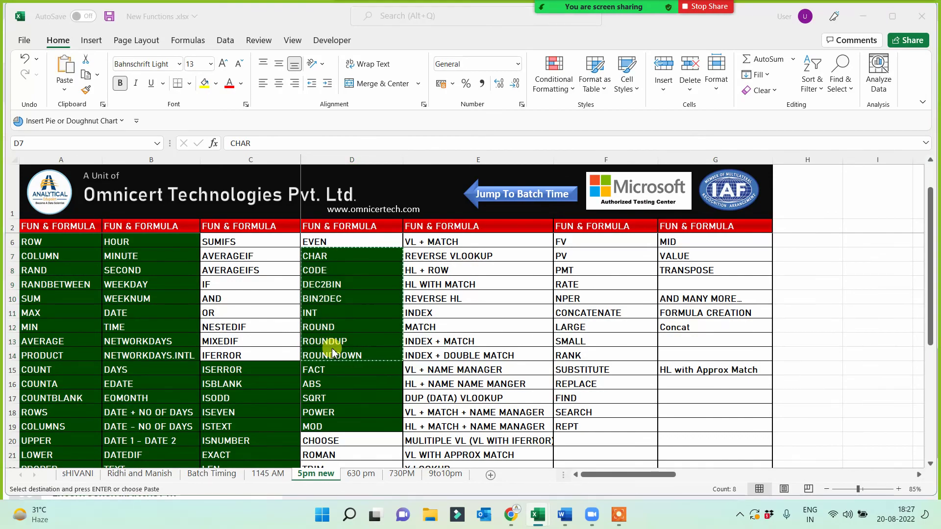
{"action": "key", "text": "alt+Tab"}
{"action": "key", "text": "alt+Tab"}
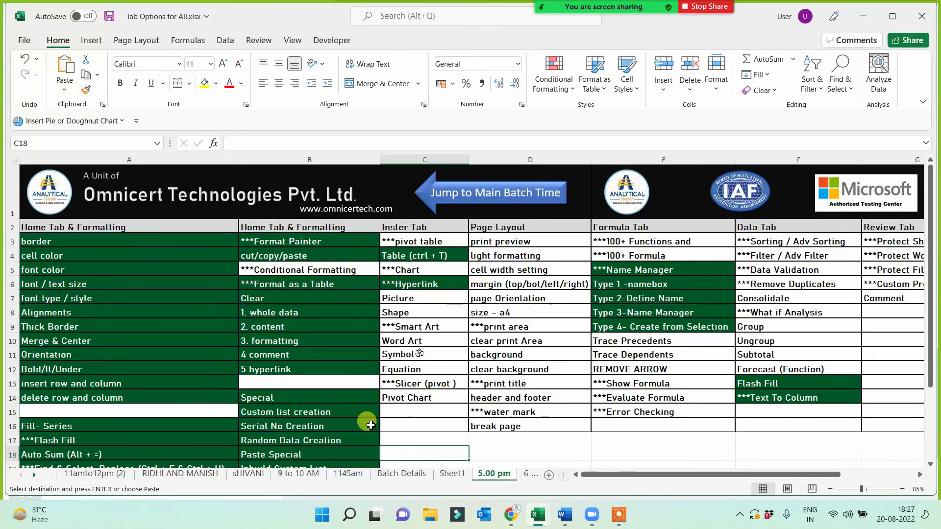
{"action": "left_click", "coordinate": [539, 514]}
{"action": "left_click", "coordinate": [855, 468]}
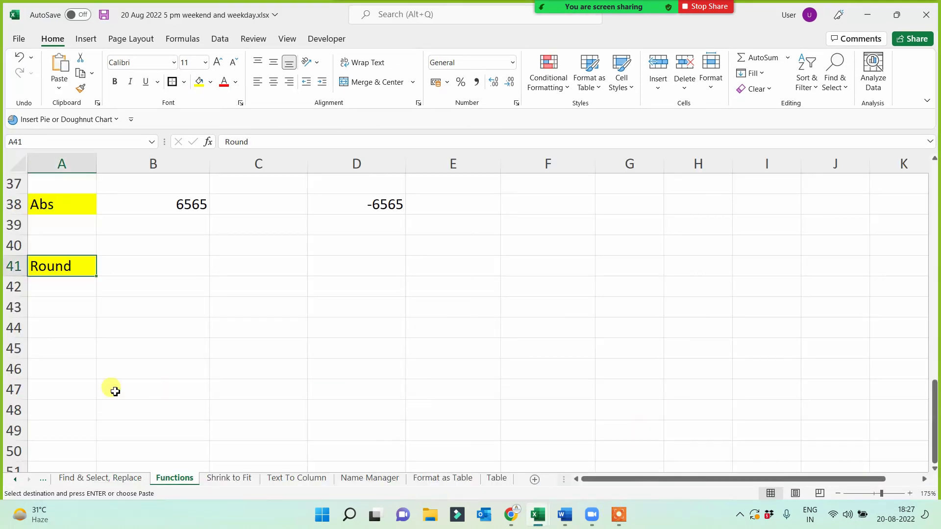
- Paste the eight function names into A44 and autofit column A
{"action": "left_click", "coordinate": [62, 318]}
{"action": "key", "text": "ctrl+v"}
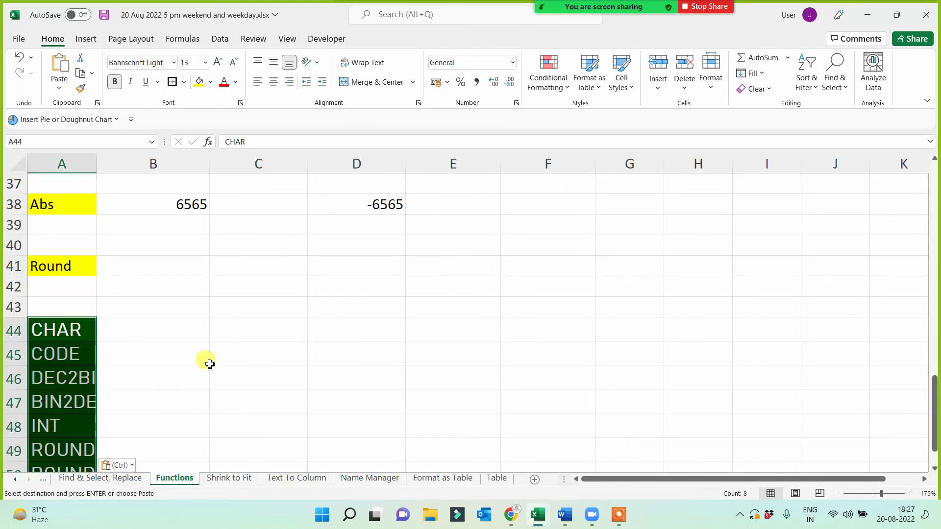
{"action": "scroll", "coordinate": [208, 358], "scroll_direction": "down", "scroll_amount": 2}
{"action": "double_click", "coordinate": [98, 162]}
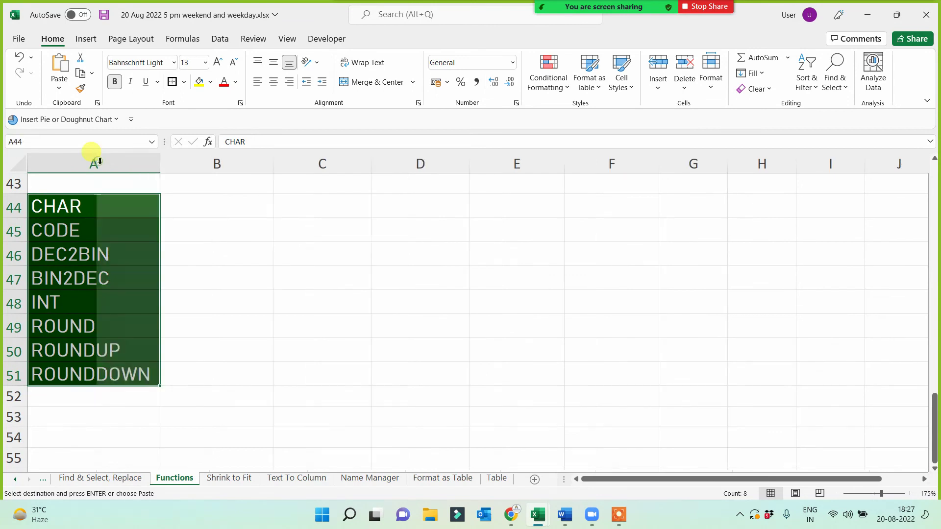
{"action": "left_click", "coordinate": [332, 294]}
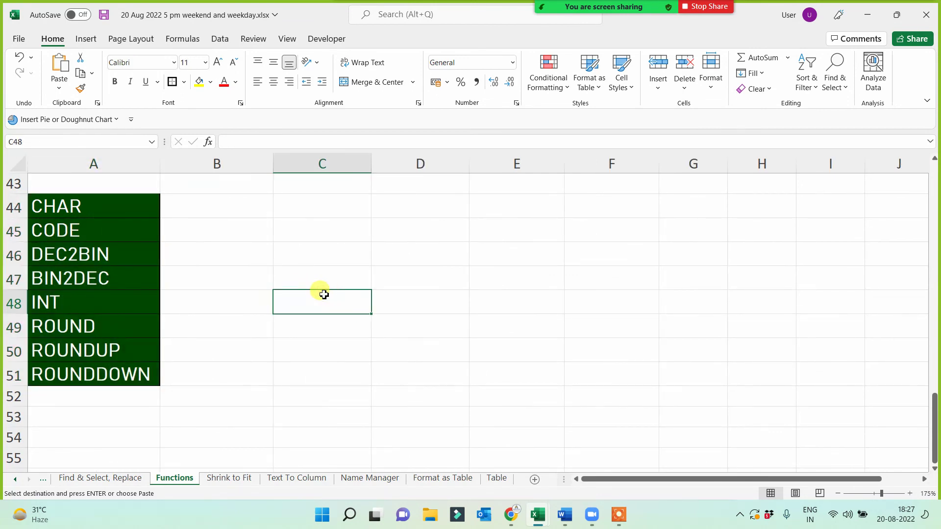
- Give INT through ROUNDDOWN in A48:A51 yellow fill and red text
{"action": "left_click", "coordinate": [51, 303]}
{"action": "left_click", "coordinate": [68, 373], "text": "shift"}
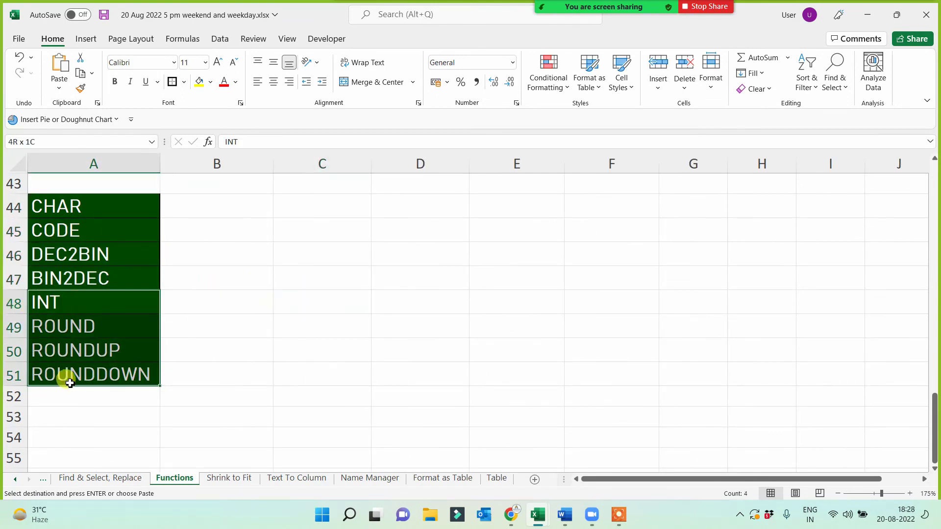
{"action": "left_click", "coordinate": [199, 82]}
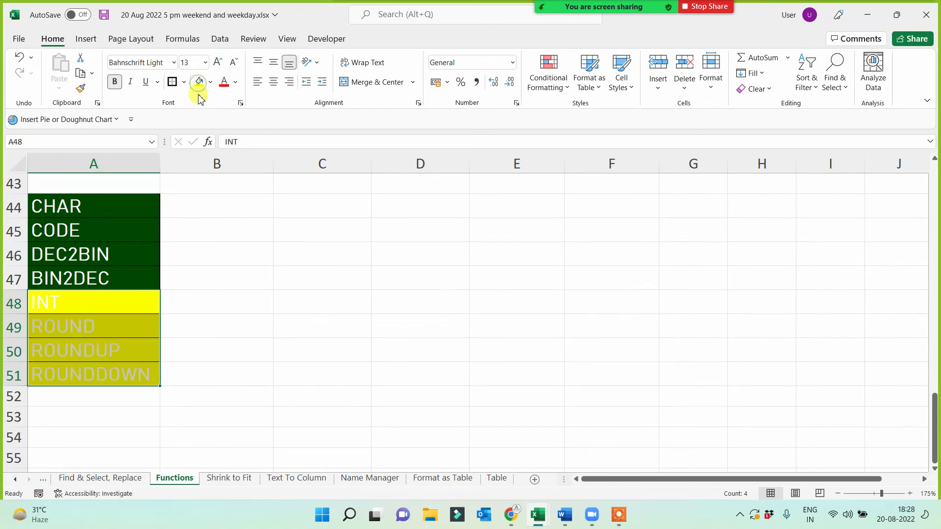
{"action": "left_click", "coordinate": [224, 82]}
{"action": "left_click", "coordinate": [338, 355]}
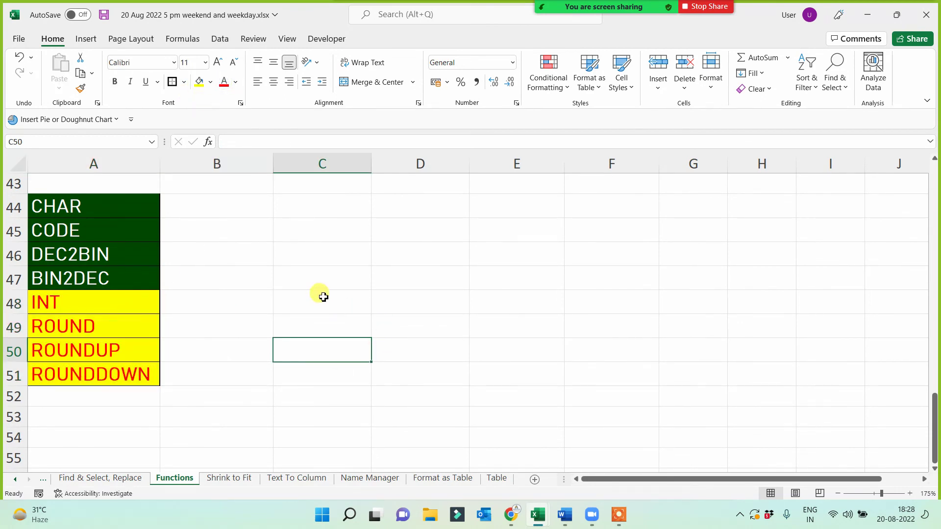
{"action": "left_click", "coordinate": [332, 258]}
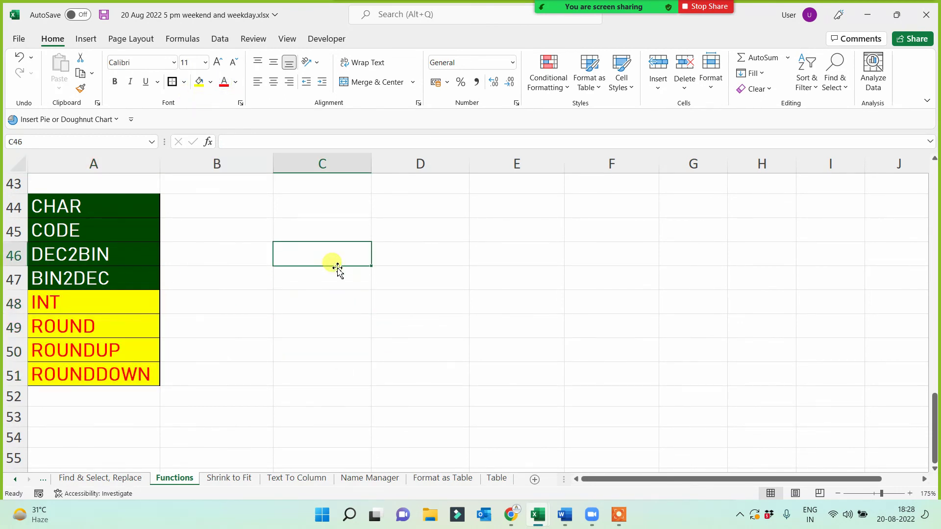
- Label C46 'dec value' and enter =RAND()+RANDBETWEEN(10,1000) in C47
{"action": "type", "text": "dec value"}
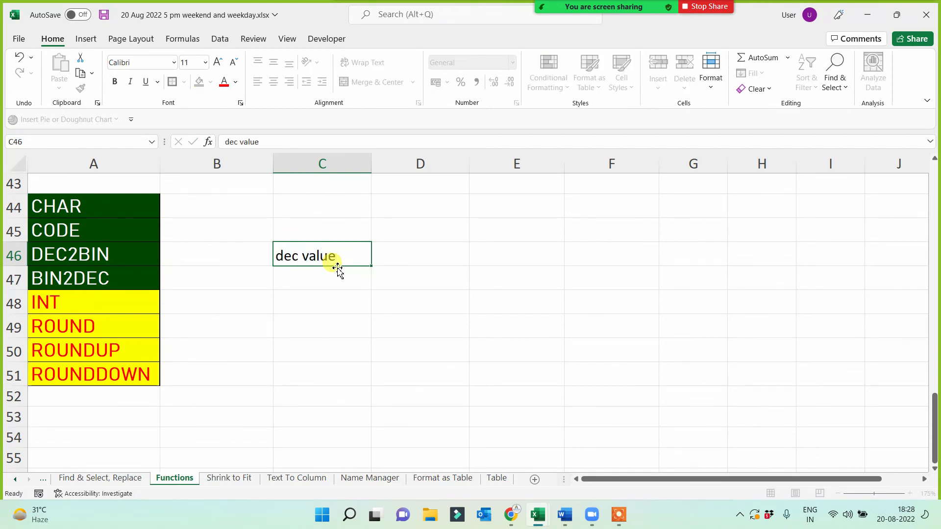
{"action": "key", "text": "Return"}
{"action": "type", "text": "="}
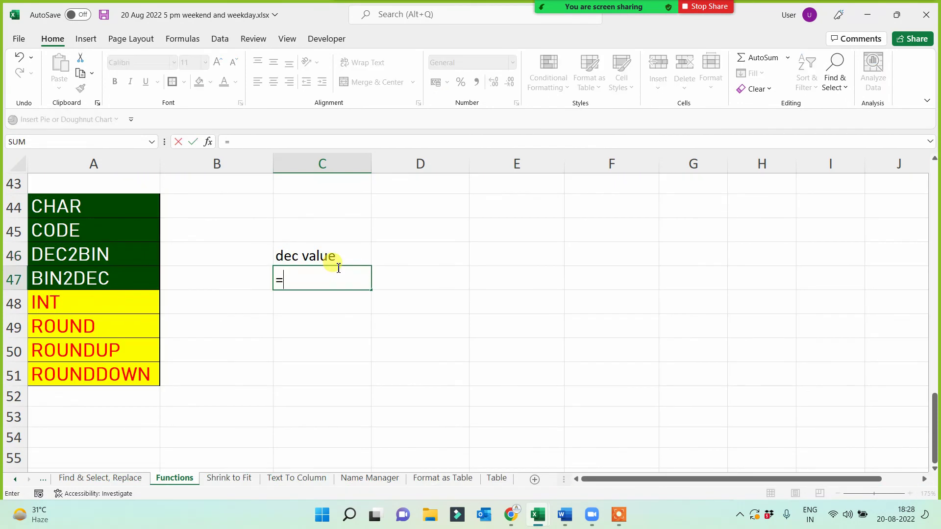
{"action": "type", "text": "rand()"}
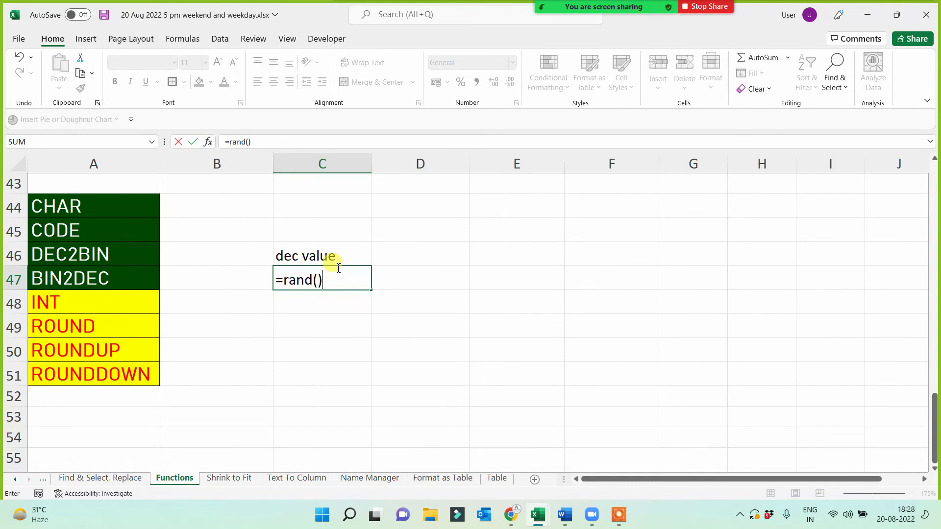
{"action": "type", "text": "+rand"}
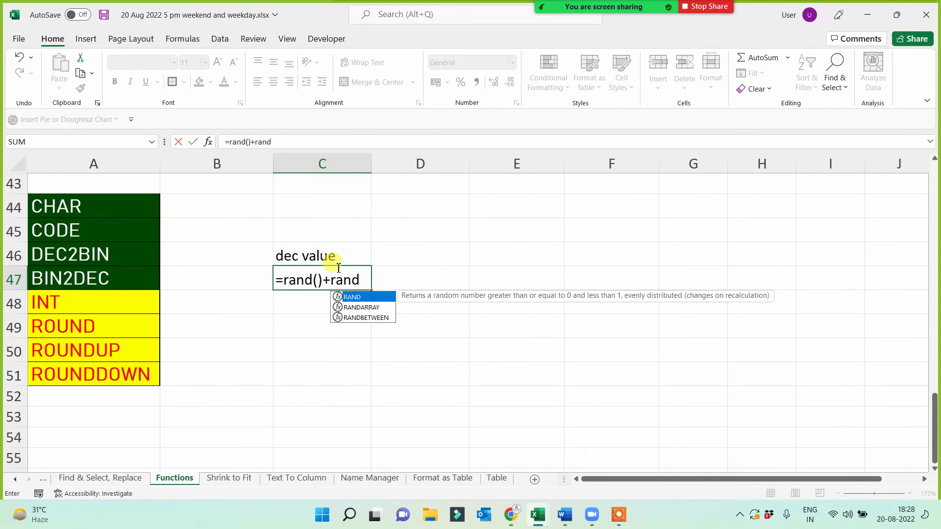
{"action": "key", "text": "Down"}
{"action": "key", "text": "Down"}
{"action": "key", "text": "Tab"}
{"action": "type", "text": "10,"}
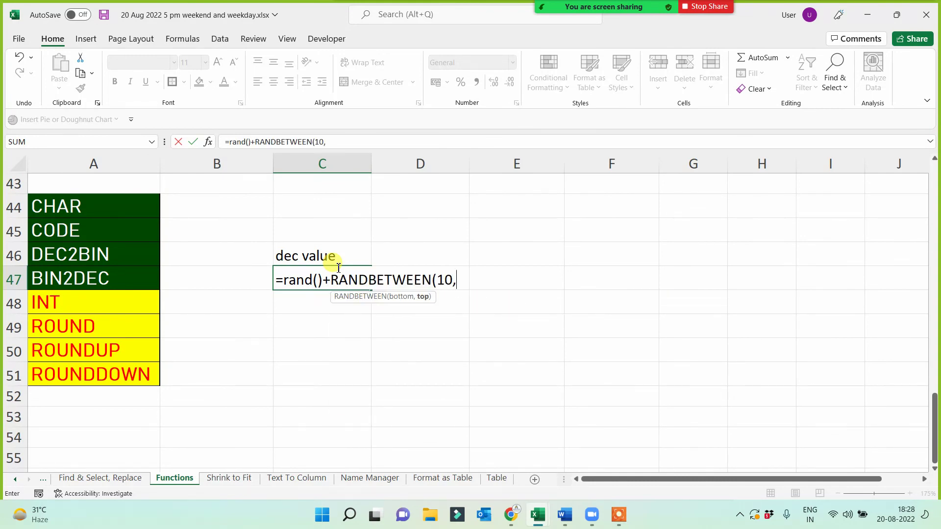
{"action": "type", "text": "1000"}
{"action": "key", "text": "Return"}
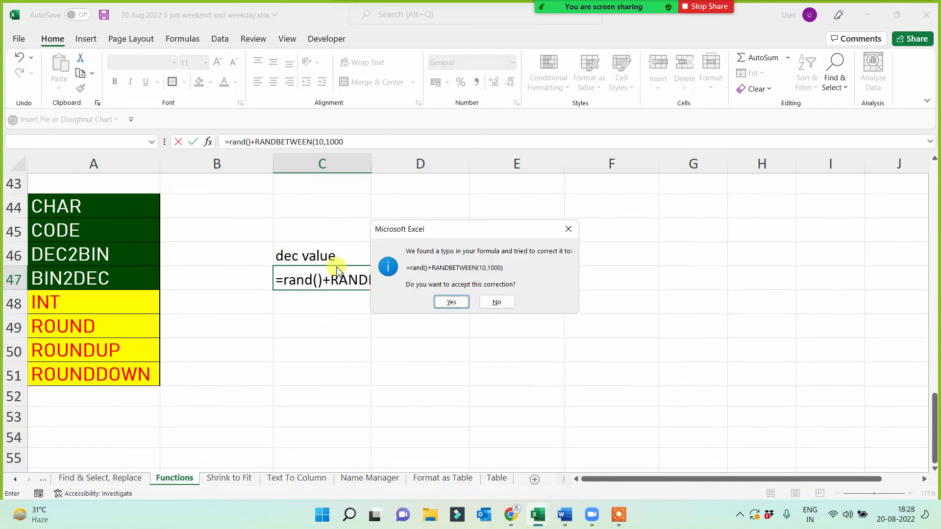
{"action": "key", "text": "Return"}
- Fill the random formula down to C51 and paste C47:C51 back as fixed values
{"action": "left_click", "coordinate": [349, 281]}
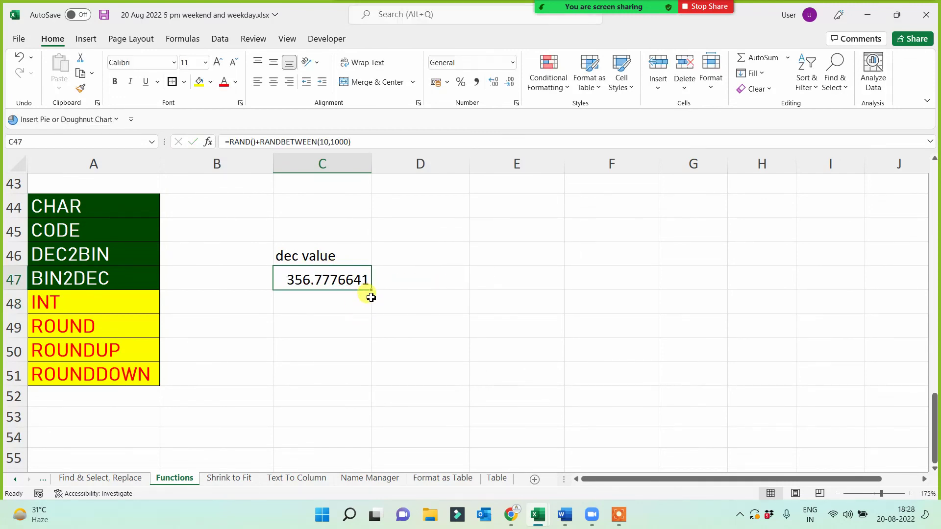
{"action": "left_click_drag", "start_coordinate": [371, 289], "coordinate": [365, 380]}
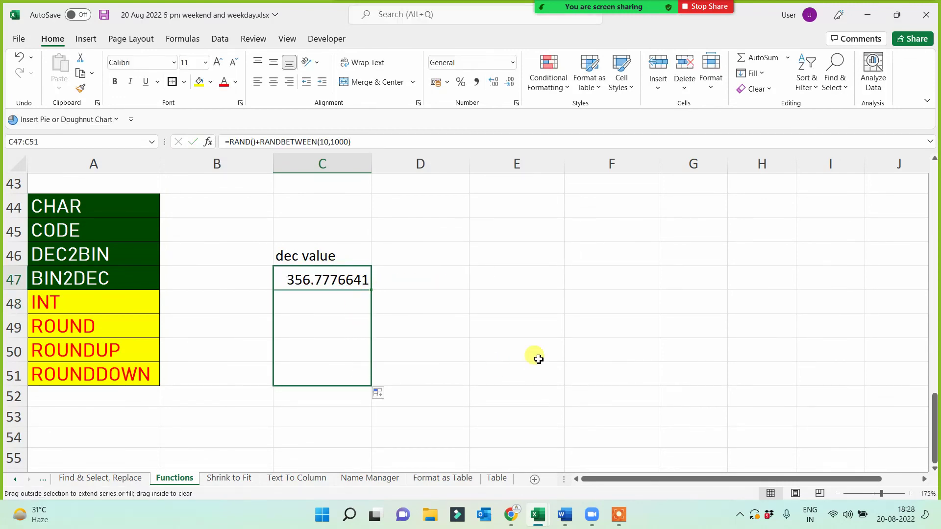
{"action": "key", "text": "ctrl+c"}
{"action": "key", "text": "ctrl+alt+v"}
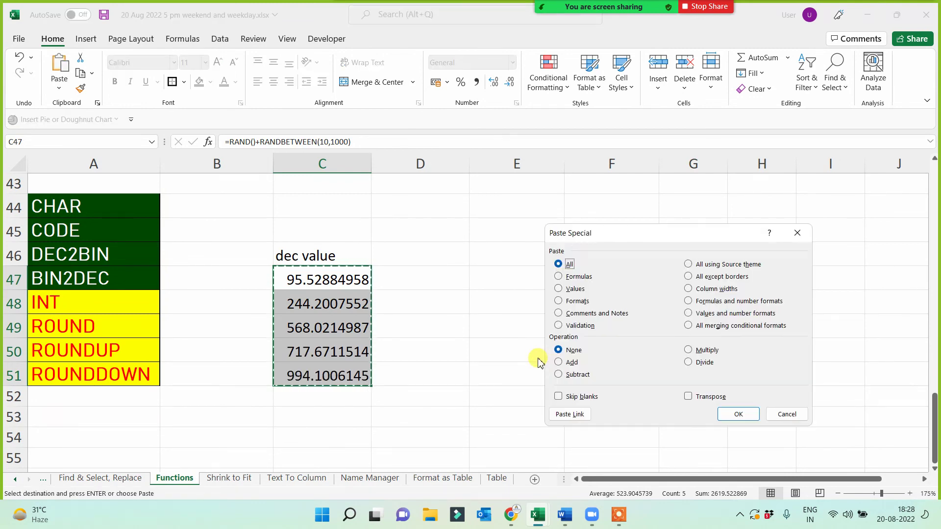
{"action": "left_click", "coordinate": [558, 288]}
{"action": "left_click", "coordinate": [732, 413]}
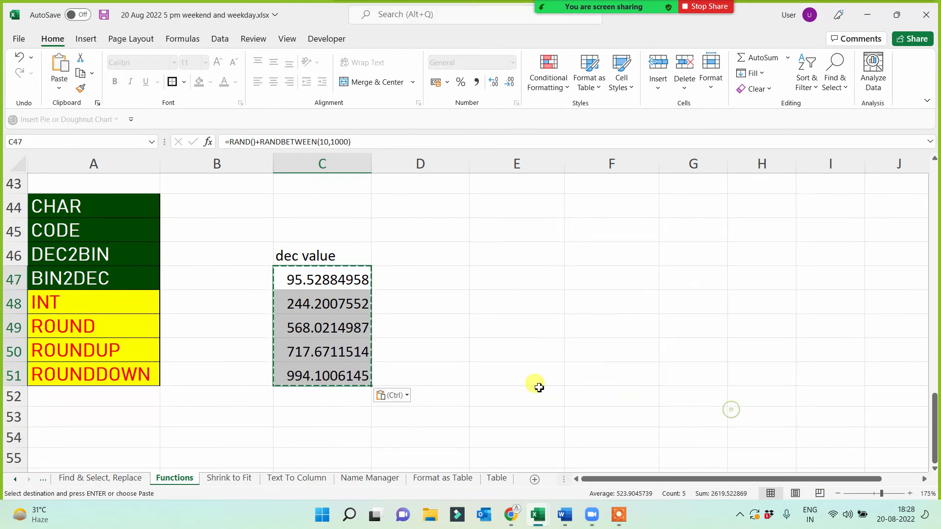
{"action": "left_click", "coordinate": [512, 381]}
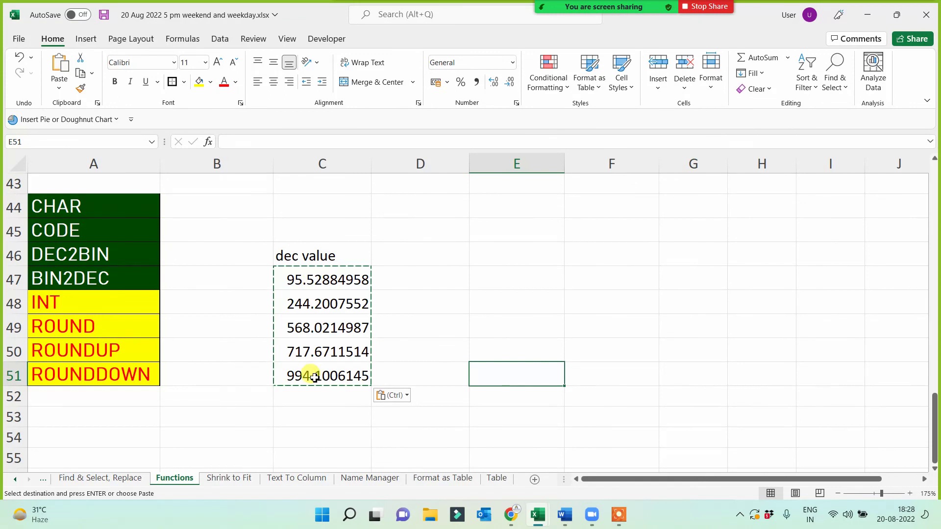
- Paste the INT, ROUND, ROUNDUP and ROUNDDOWN names transposed across D46:G46
{"action": "left_click_drag", "start_coordinate": [96, 301], "coordinate": [93, 380]}
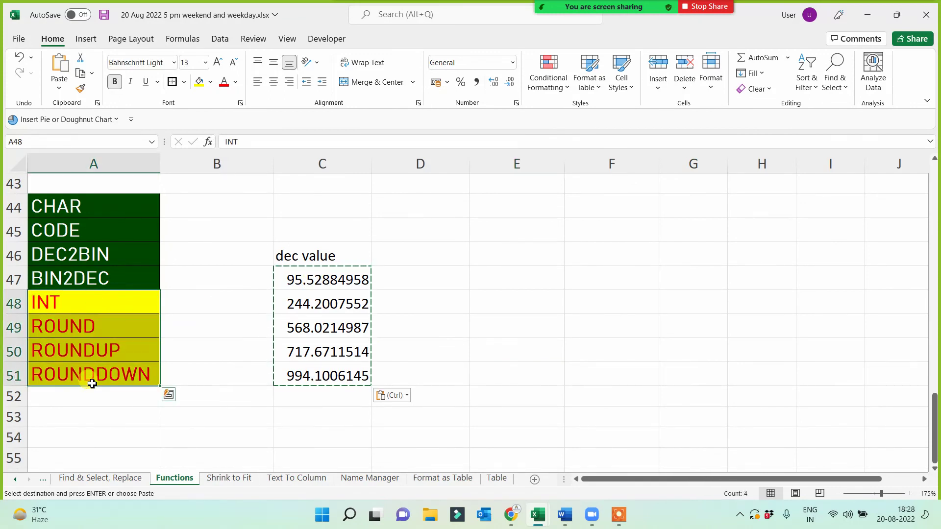
{"action": "key", "text": "ctrl+c"}
{"action": "right_click", "coordinate": [407, 261]}
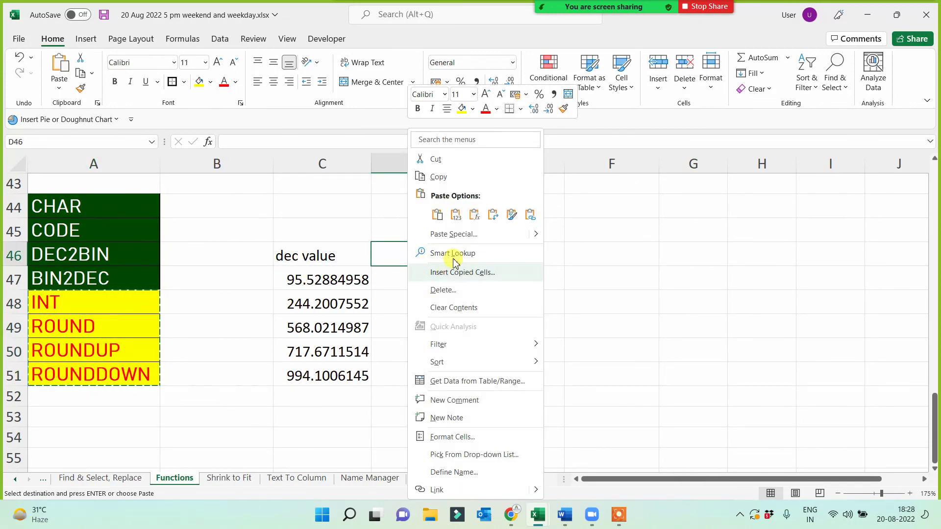
{"action": "left_click", "coordinate": [456, 234]}
{"action": "left_click", "coordinate": [471, 319]}
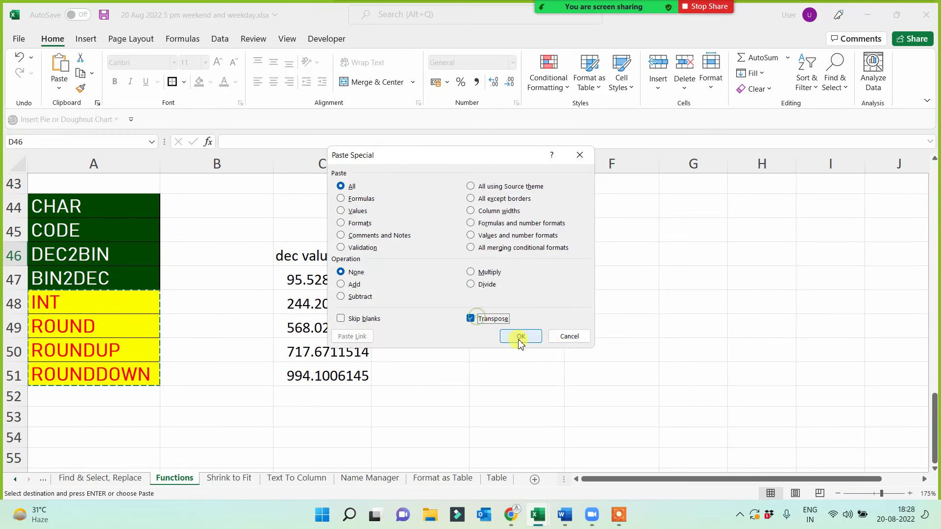
{"action": "left_click", "coordinate": [519, 336]}
- Autofit columns G and F to show the ROUNDDOWN and ROUNDUP headers
{"action": "left_click", "coordinate": [534, 258]}
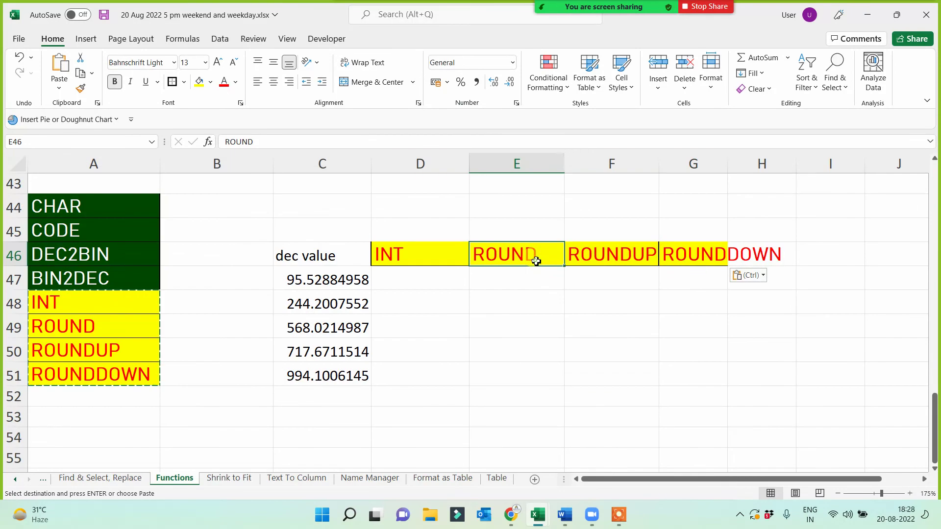
{"action": "left_click", "coordinate": [635, 255]}
{"action": "left_click", "coordinate": [706, 255]}
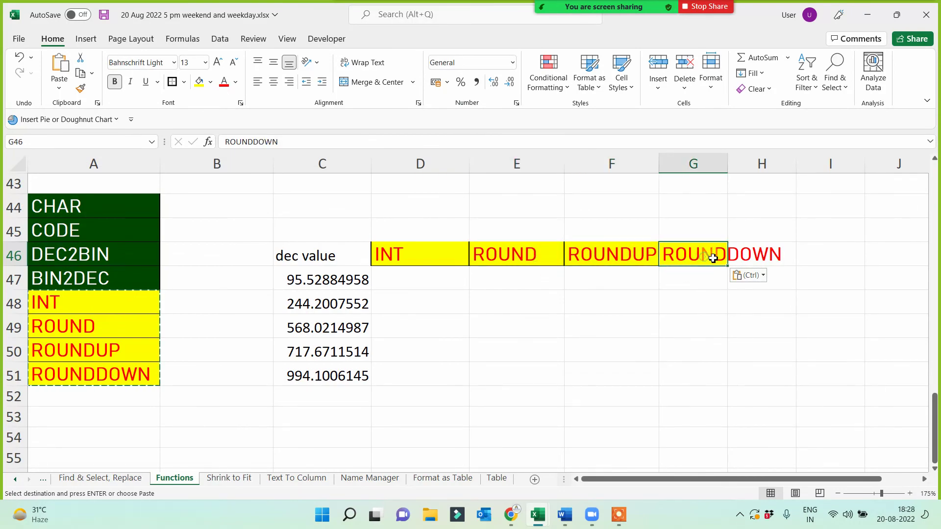
{"action": "left_click_drag", "start_coordinate": [729, 157], "coordinate": [730, 158]}
{"action": "double_click", "coordinate": [730, 157]}
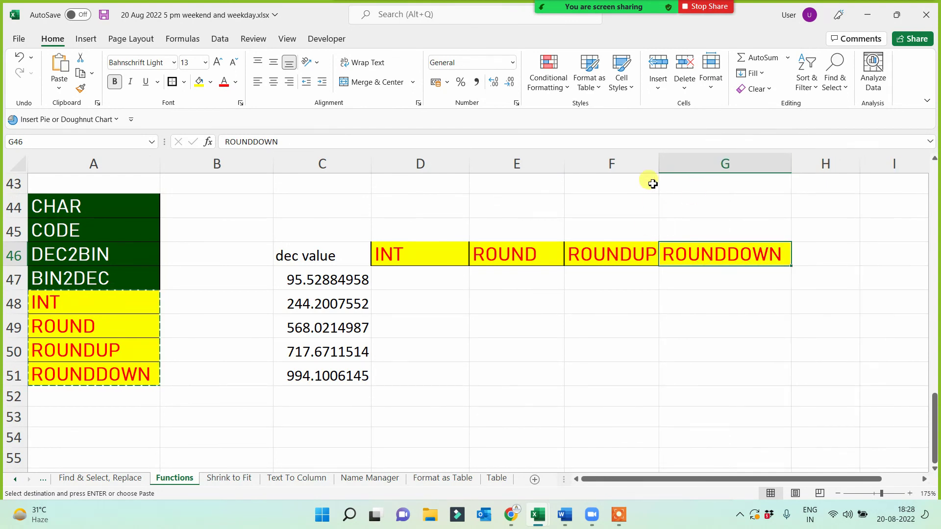
{"action": "double_click", "coordinate": [659, 157]}
{"action": "left_click", "coordinate": [411, 277]}
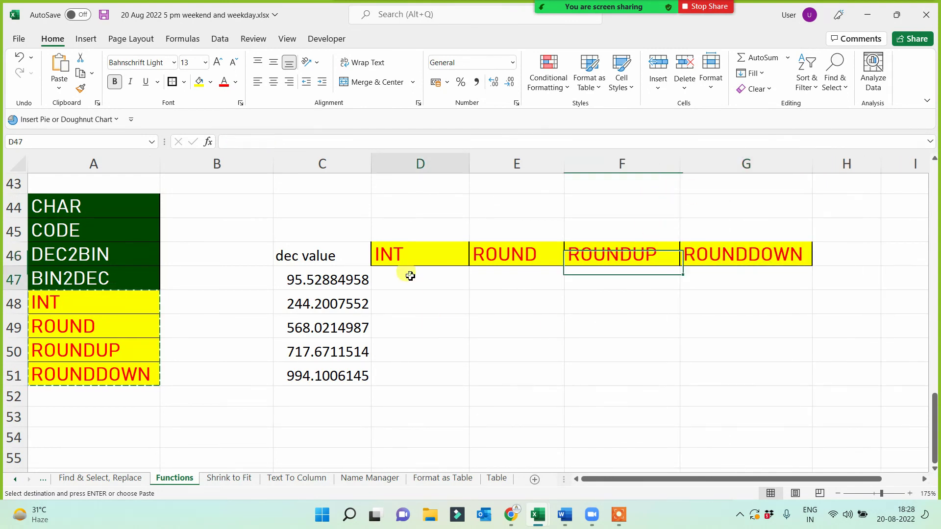
- Enter =INT(C47) in D47 and fill it down to D51
{"action": "type", "text": "=int)("}
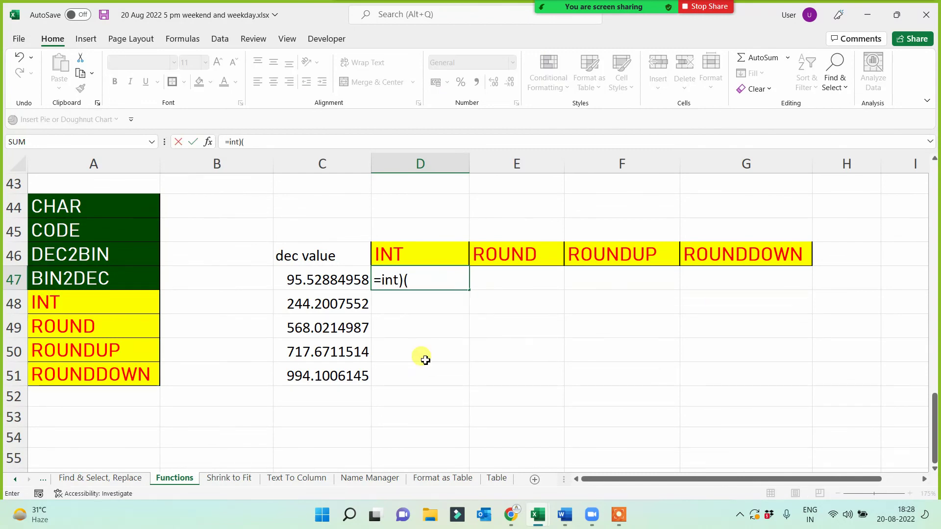
{"action": "key", "text": "BackSpace"}
{"action": "key", "text": "BackSpace"}
{"action": "type", "text": "()"}
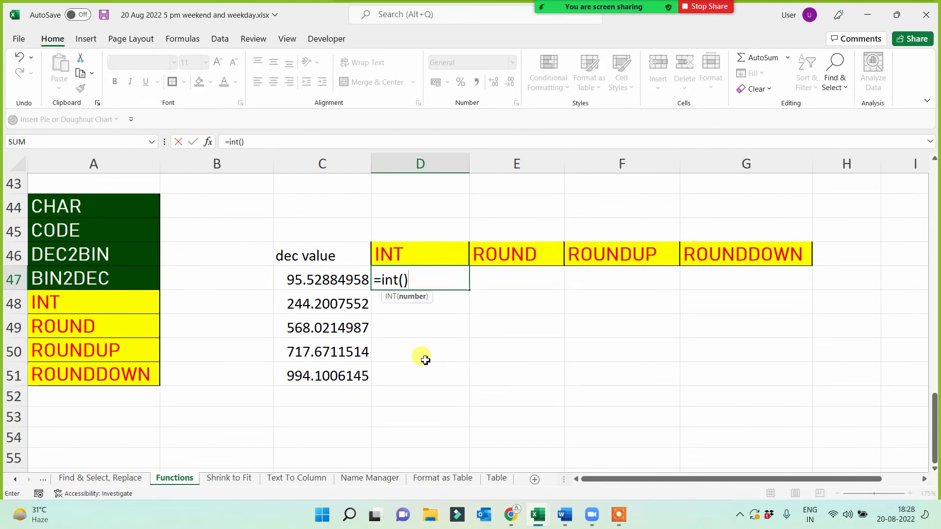
{"action": "left_click", "coordinate": [314, 287]}
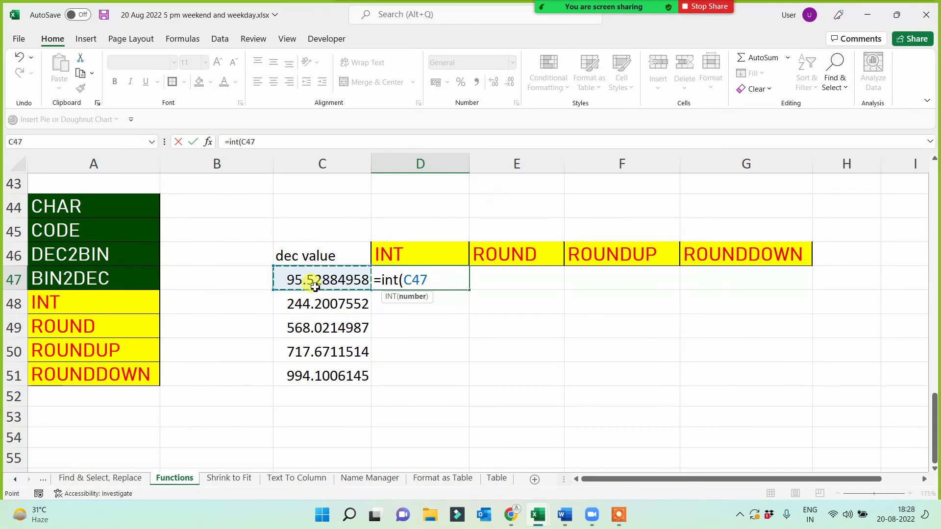
{"action": "type", "text": ")"}
{"action": "key", "text": "Return"}
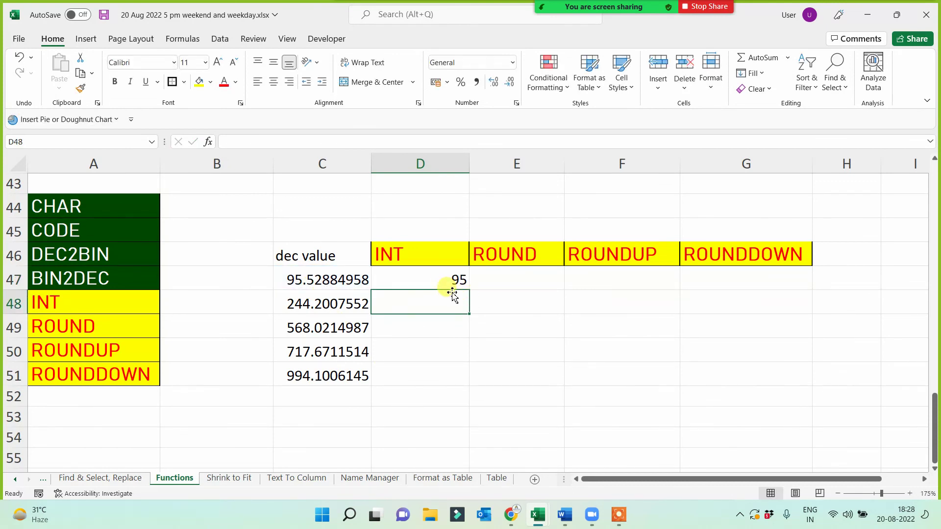
{"action": "left_click", "coordinate": [451, 285]}
{"action": "left_click_drag", "start_coordinate": [469, 290], "coordinate": [527, 387]}
{"action": "left_click", "coordinate": [488, 277]}
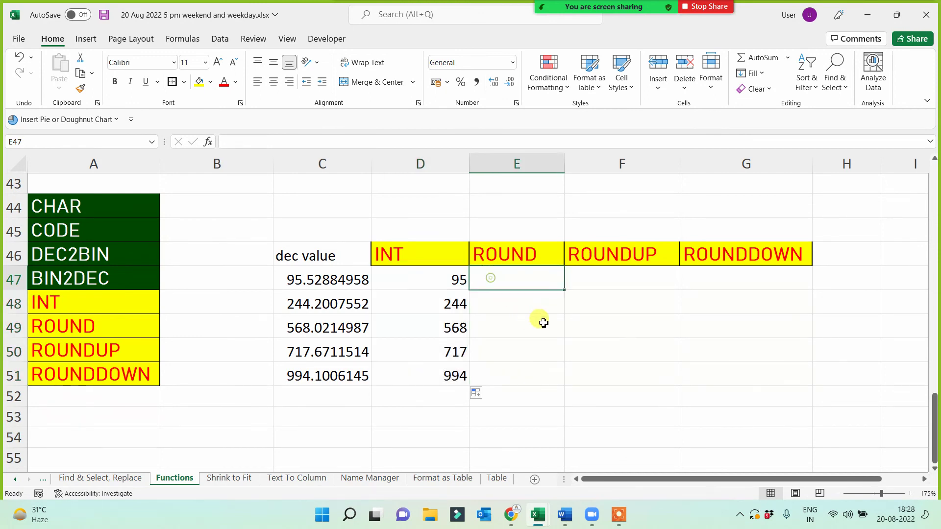
- Enter =ROUNDDOWN(C47,0) in G47 and fill it down to G51, giving 95, 244, 568, 717, 994
{"action": "left_click", "coordinate": [694, 287]}
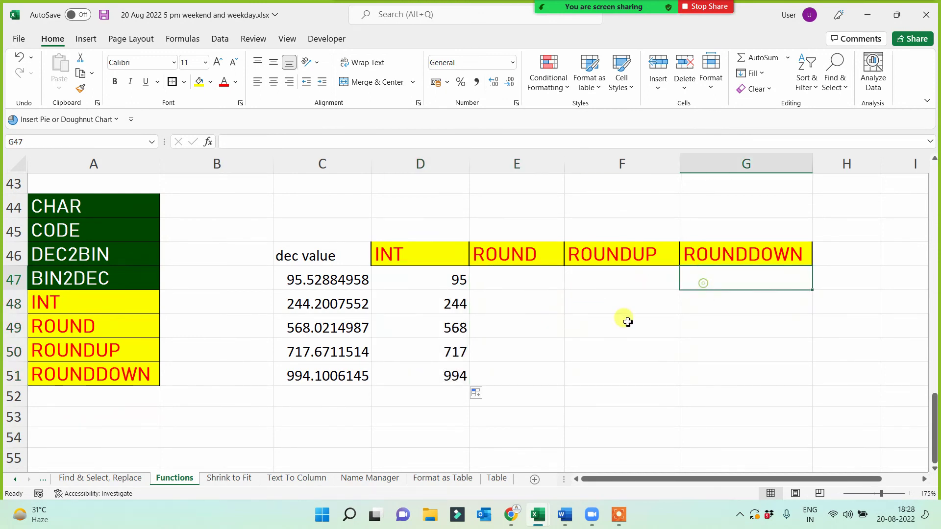
{"action": "left_click_drag", "start_coordinate": [428, 287], "coordinate": [425, 366]}
{"action": "left_click", "coordinate": [734, 279]}
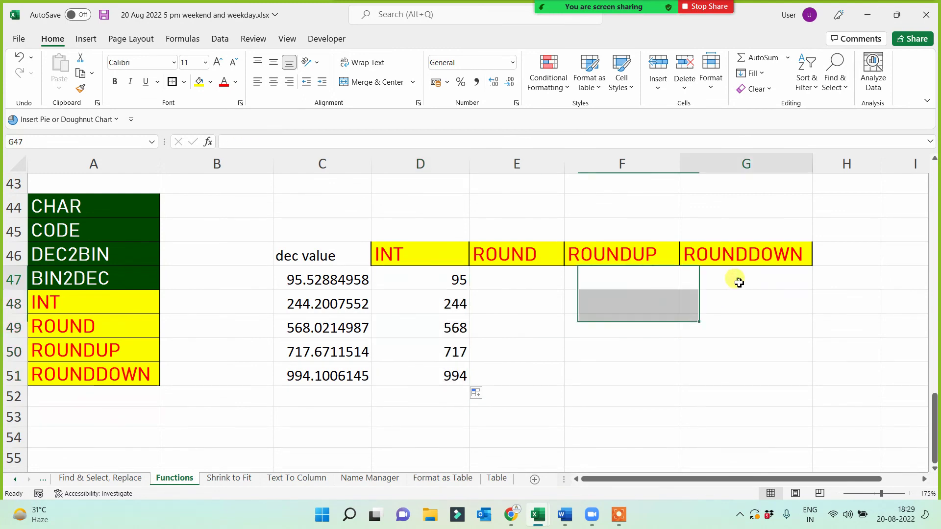
{"action": "type", "text": "=roun"}
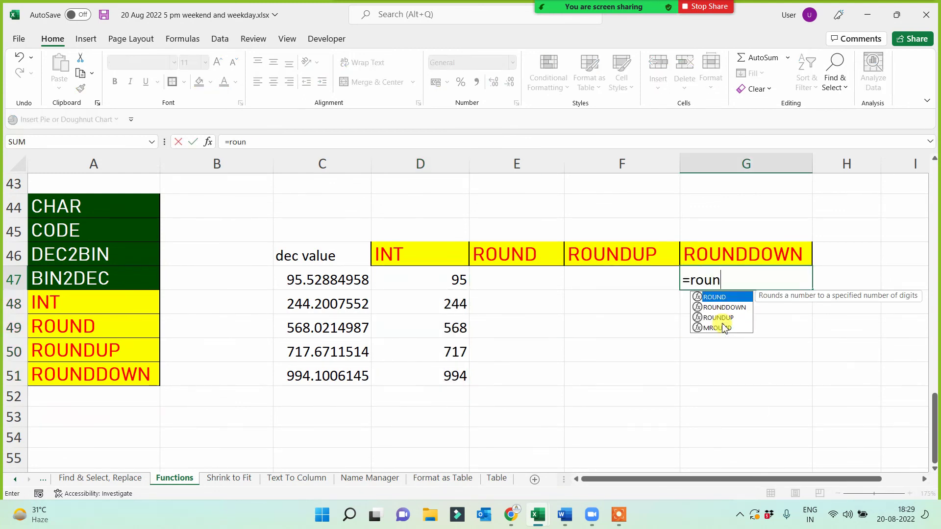
{"action": "type", "text": "d"}
{"action": "key", "text": "Down"}
{"action": "key", "text": "Tab"}
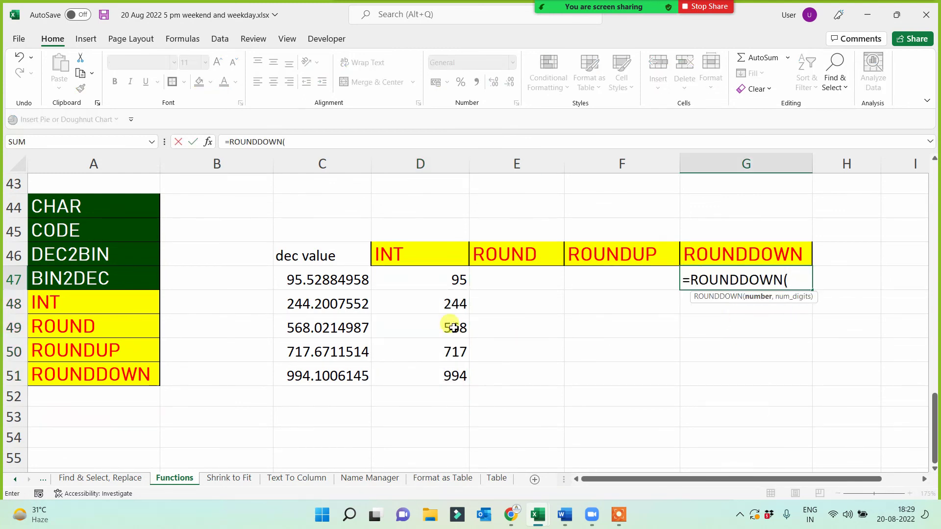
{"action": "left_click", "coordinate": [353, 283]}
{"action": "type", "text": ",0)"}
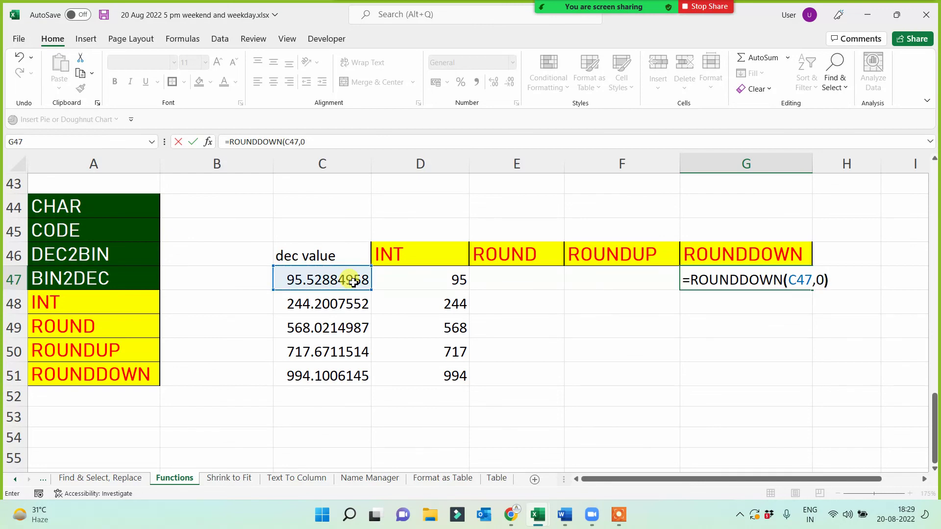
{"action": "key", "text": "Return"}
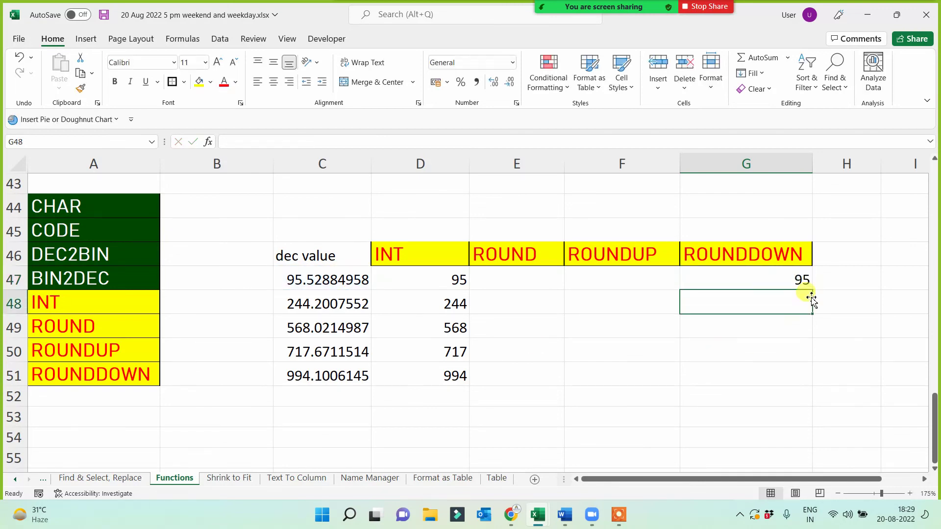
{"action": "left_click", "coordinate": [778, 277]}
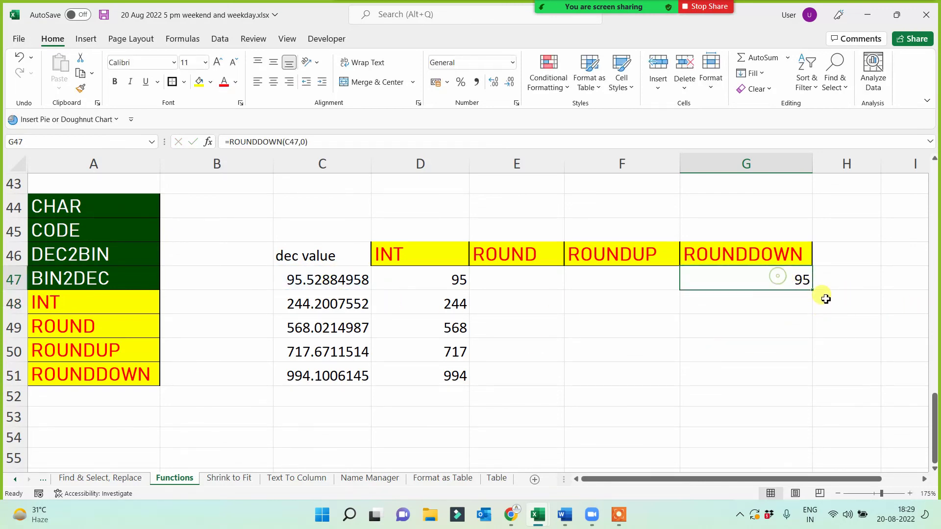
{"action": "left_click_drag", "start_coordinate": [812, 289], "coordinate": [799, 384]}
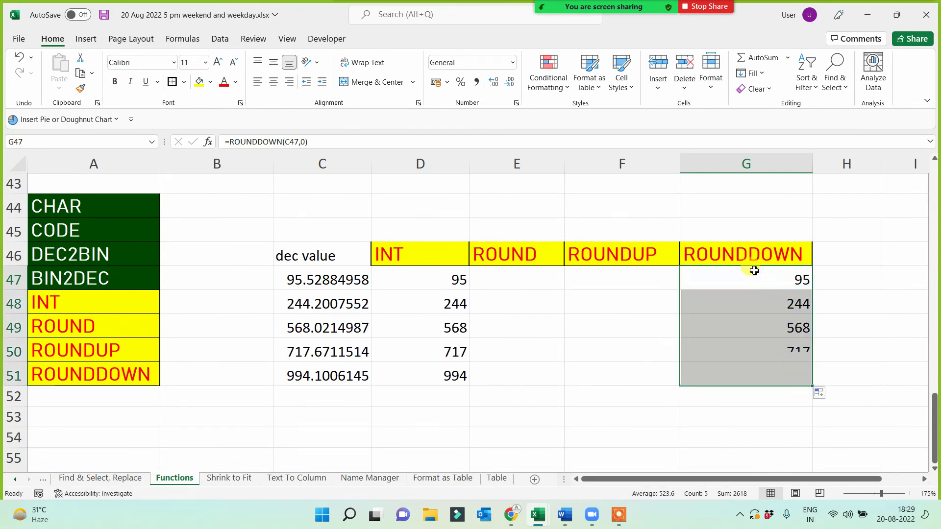
- Select the ROUNDDOWN, INT and ROUNDUP headers for fill colouring
{"action": "left_click", "coordinate": [747, 249]}
{"action": "left_click", "coordinate": [412, 256]}
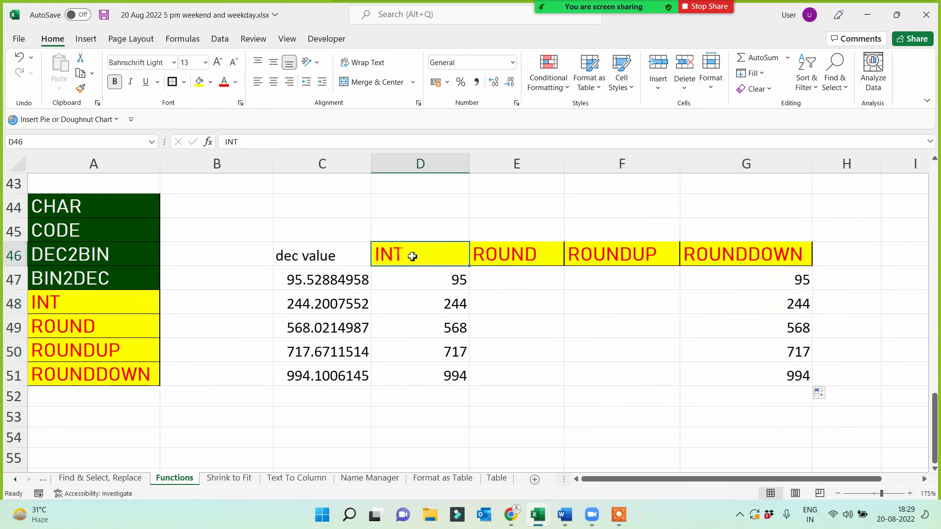
{"action": "left_click", "coordinate": [608, 256]}
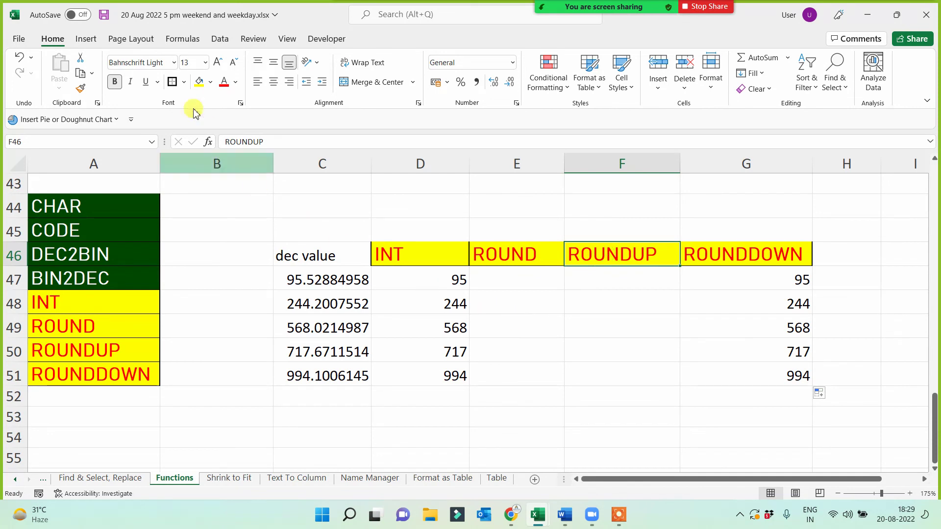
{"action": "left_click", "coordinate": [210, 82]}
- Fill F46 light green and enter =ROUNDUP(C47,0) in F47, filled down to F51
{"action": "left_click", "coordinate": [236, 197]}
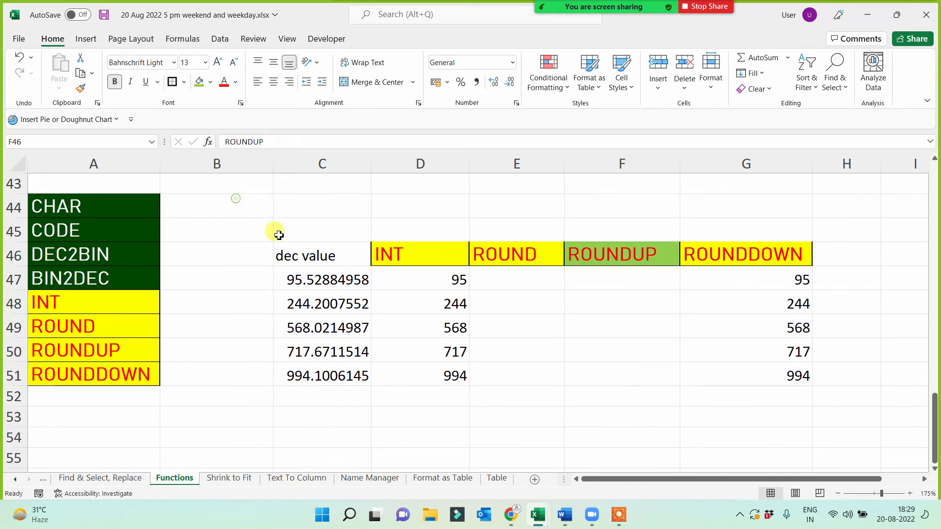
{"action": "left_click", "coordinate": [594, 283]}
{"action": "type", "text": "="}
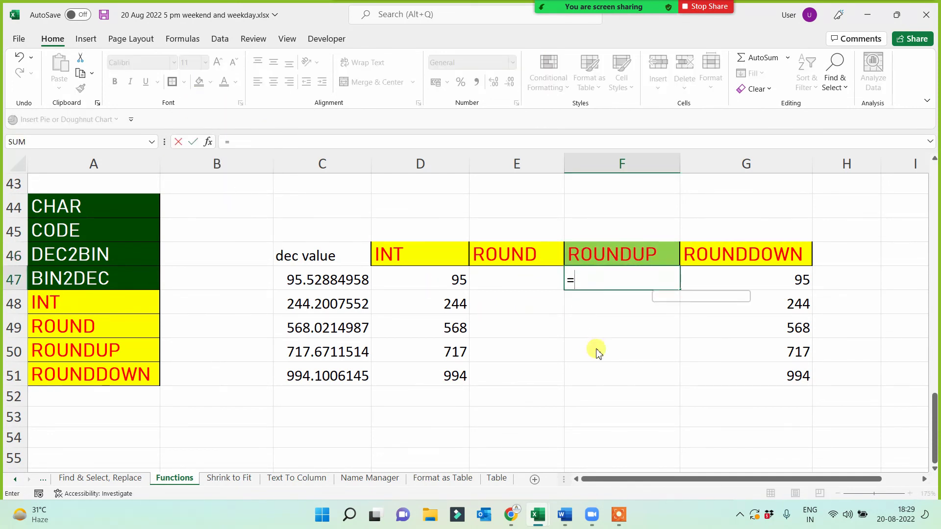
{"action": "type", "text": "roundup("}
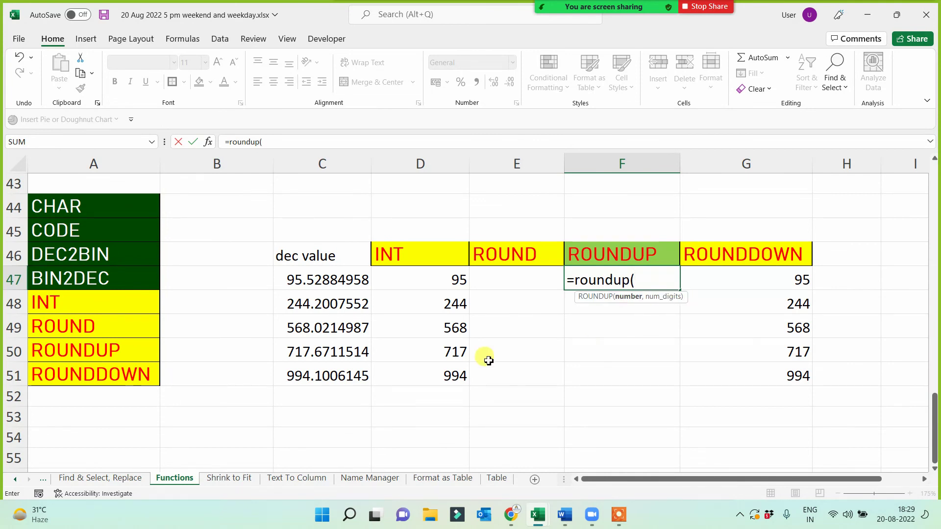
{"action": "left_click", "coordinate": [320, 282]}
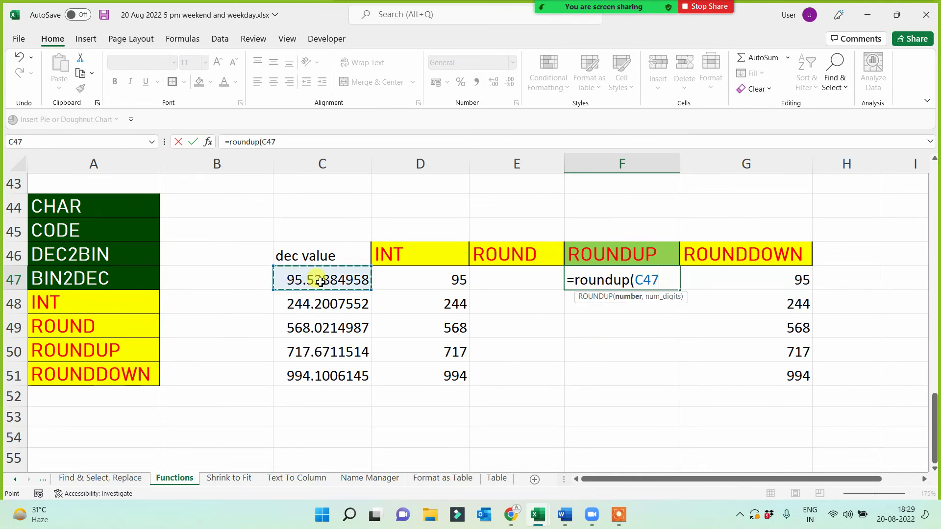
{"action": "type", "text": ",0)"}
{"action": "key", "text": "Return"}
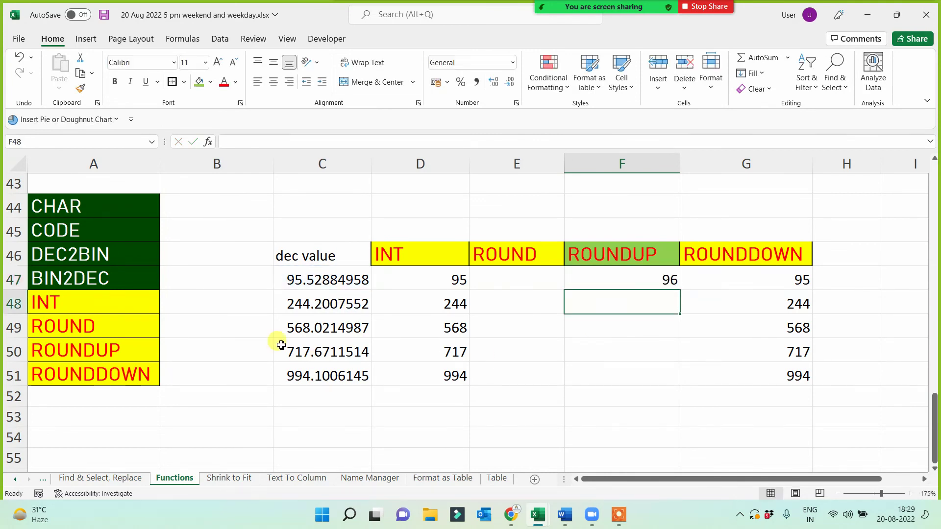
{"action": "left_click", "coordinate": [294, 304]}
{"action": "left_click", "coordinate": [628, 280]}
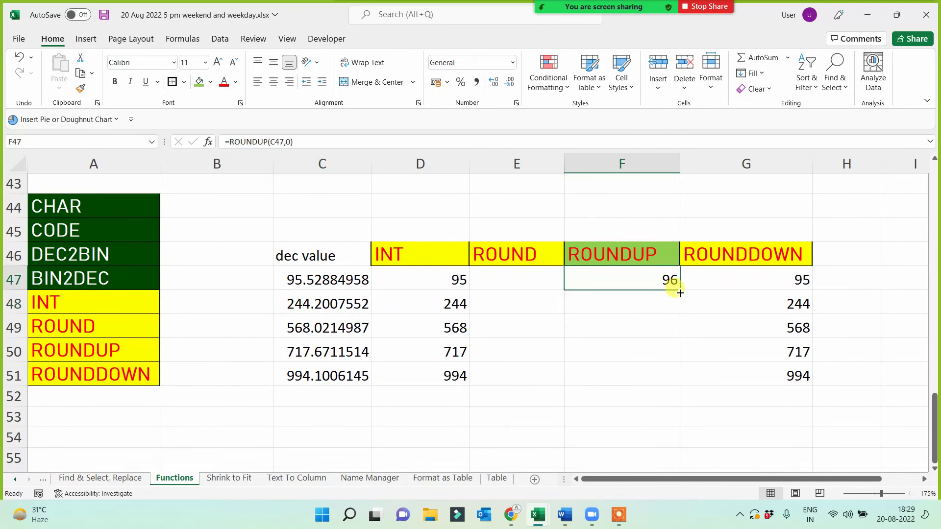
{"action": "left_click_drag", "start_coordinate": [680, 292], "coordinate": [644, 277]}
- Compare the ROUNDUP, ROUNDDOWN and INT results, ending on the ROUND header E46
{"action": "left_click", "coordinate": [292, 331]}
{"action": "left_click", "coordinate": [662, 329]}
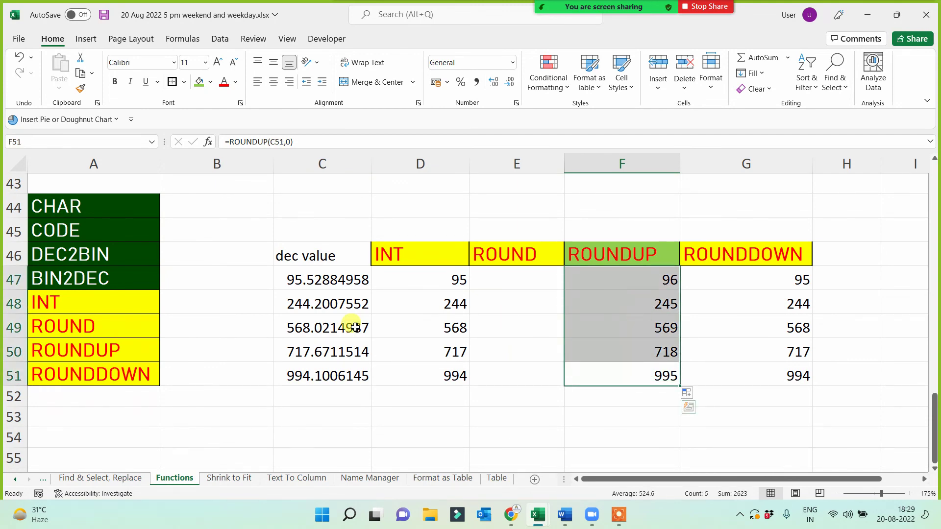
{"action": "left_click_drag", "start_coordinate": [740, 278], "coordinate": [747, 379]}
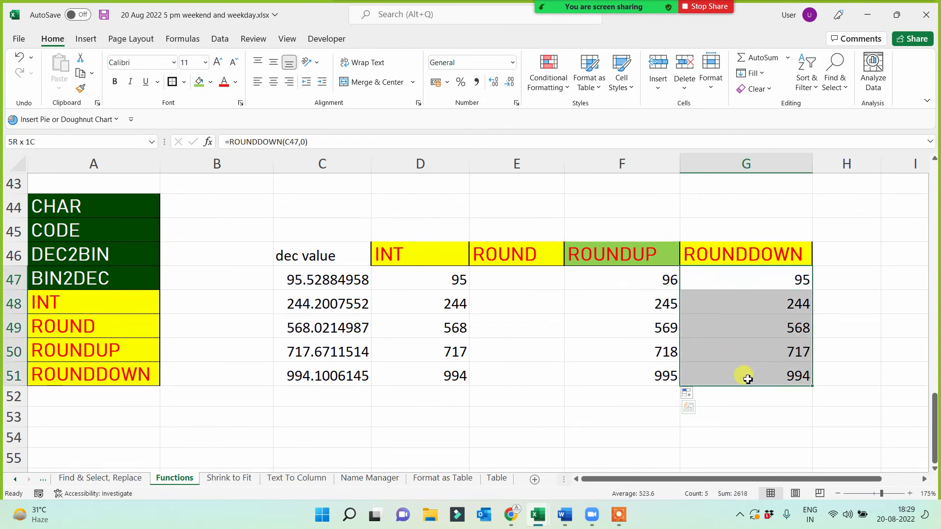
{"action": "left_click_drag", "start_coordinate": [411, 280], "coordinate": [475, 382]}
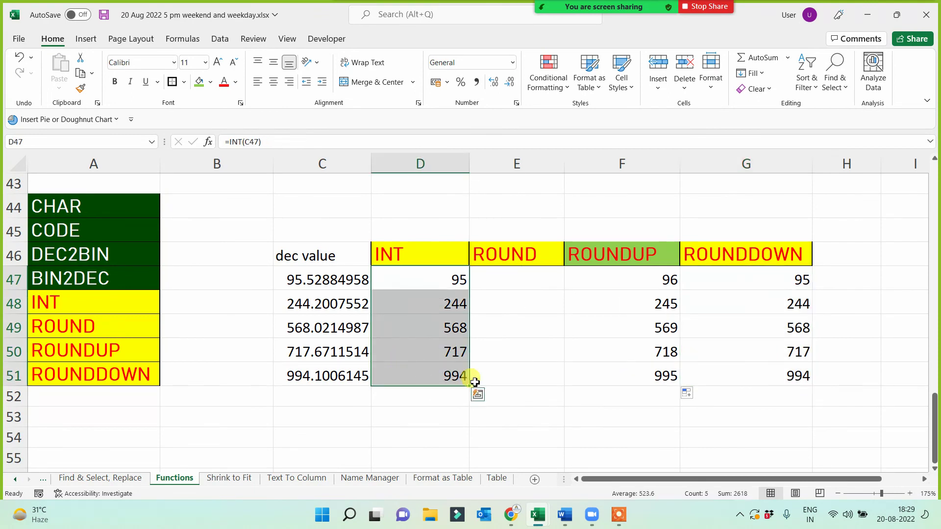
{"action": "left_click", "coordinate": [505, 258]}
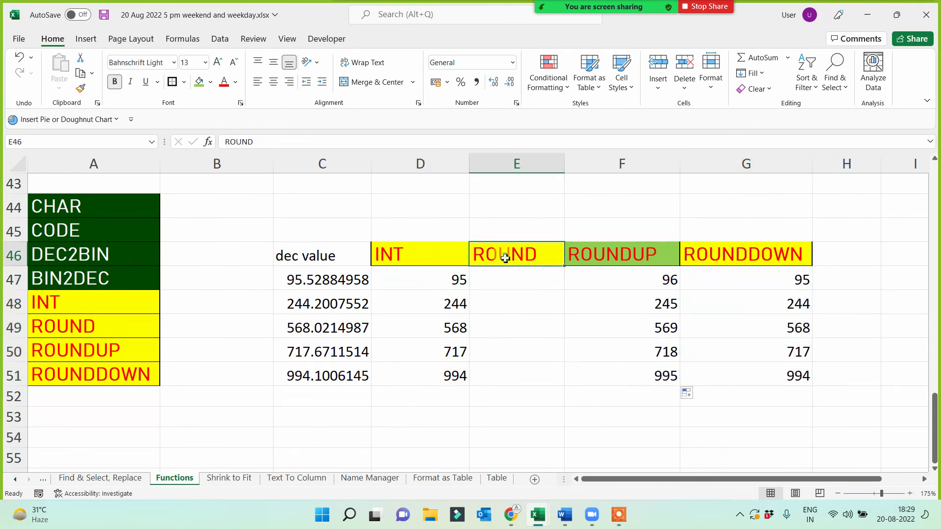
{"action": "left_click", "coordinate": [210, 82]}
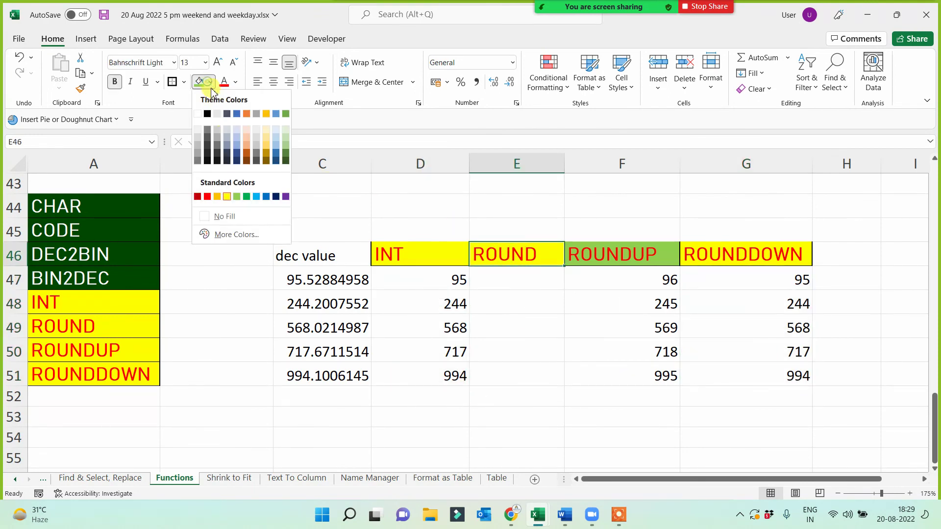
{"action": "left_click", "coordinate": [276, 196]}
{"action": "left_click", "coordinate": [238, 83]}
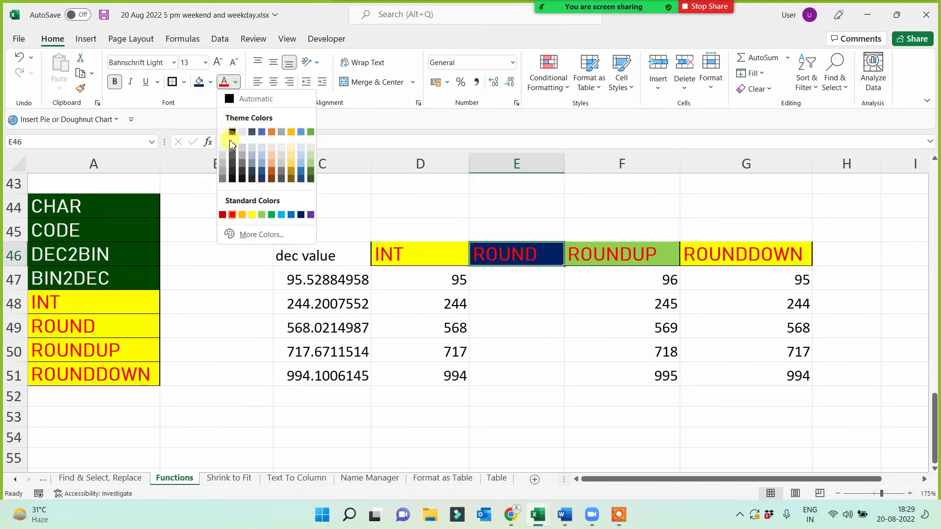
{"action": "left_click", "coordinate": [225, 131]}
{"action": "left_click", "coordinate": [529, 277]}
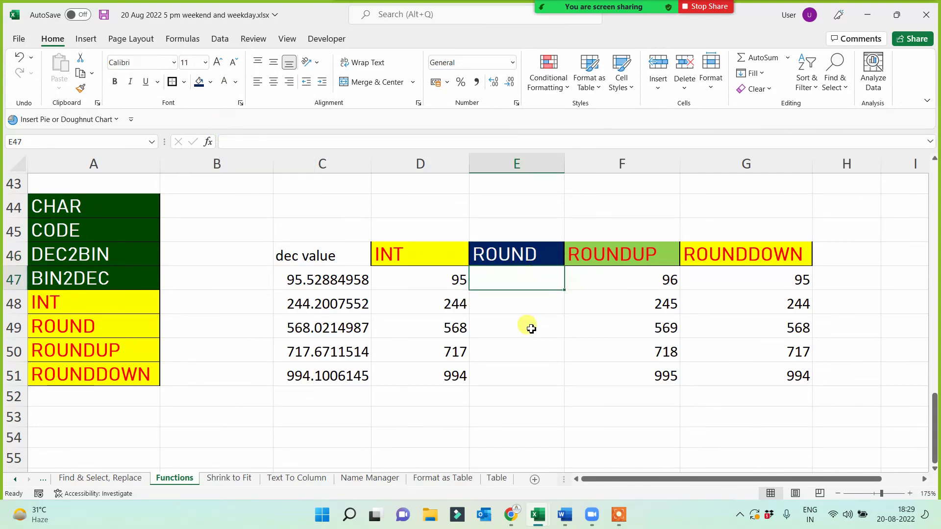
{"action": "type", "text": "=round("}
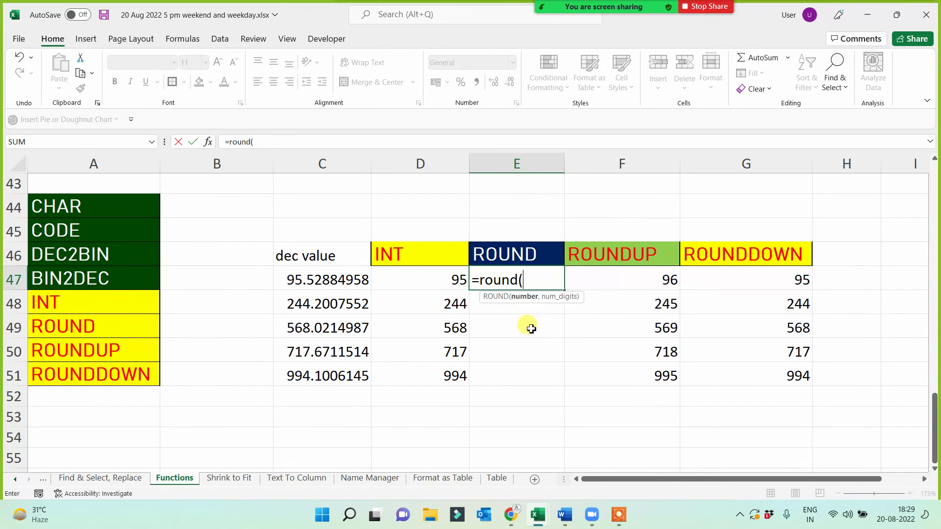
{"action": "left_click", "coordinate": [311, 282]}
{"action": "type", "text": ","}
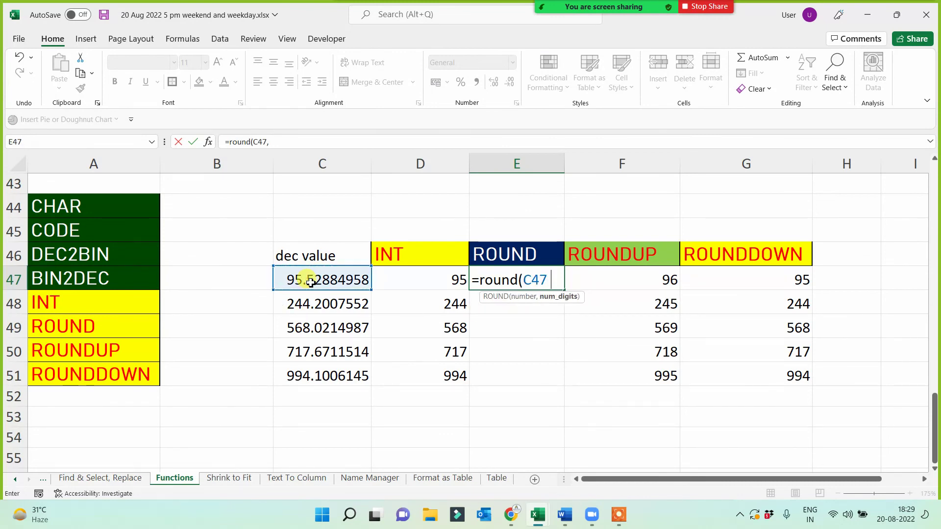
{"action": "type", "text": "0)"}
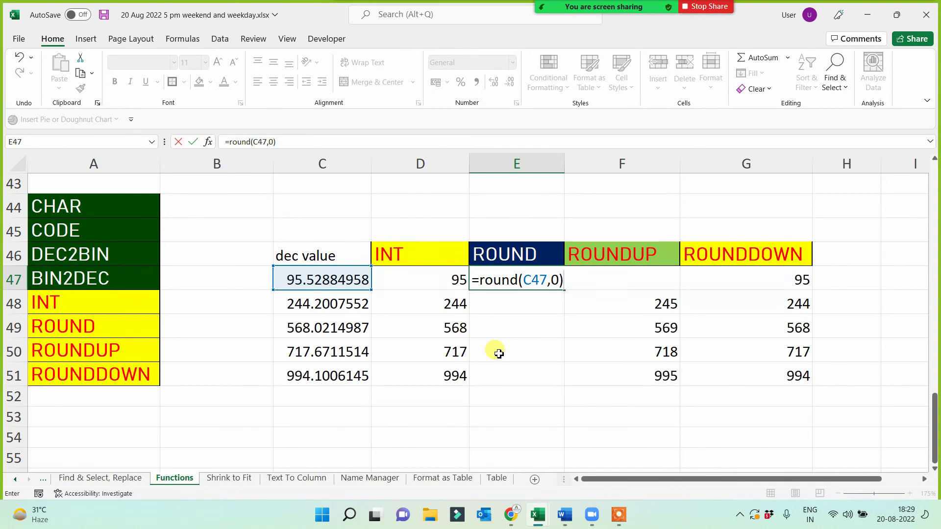
{"action": "key", "text": "Return"}
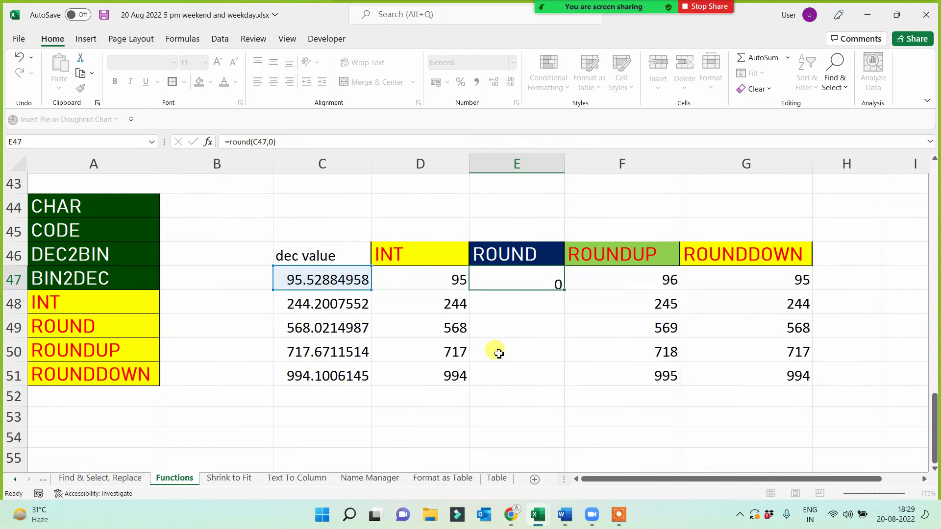
{"action": "left_click", "coordinate": [547, 282]}
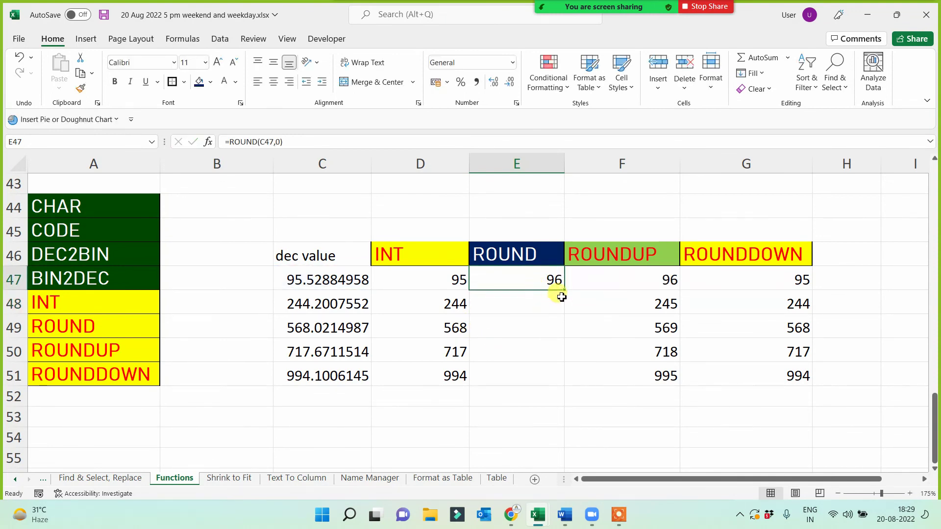
{"action": "left_click_drag", "start_coordinate": [565, 292], "coordinate": [539, 393]}
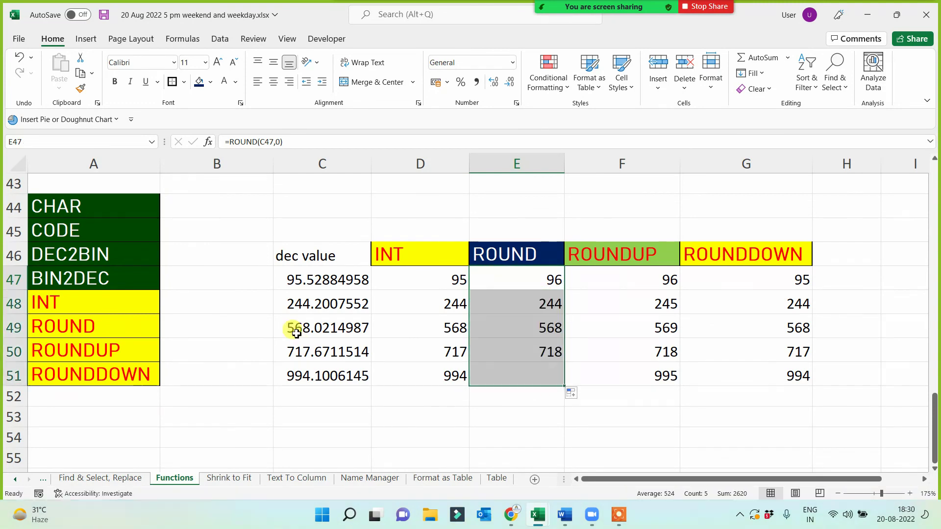
{"action": "left_click", "coordinate": [292, 305]}
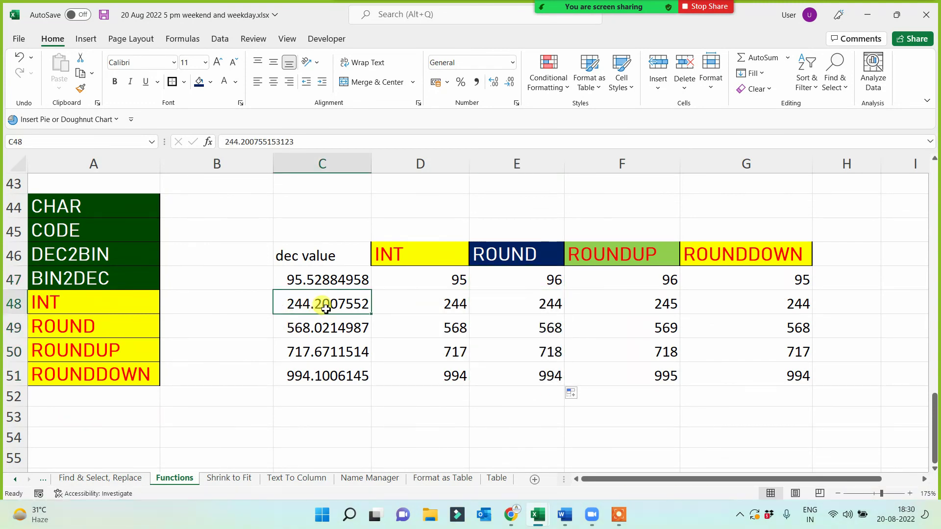
{"action": "left_click", "coordinate": [544, 306]}
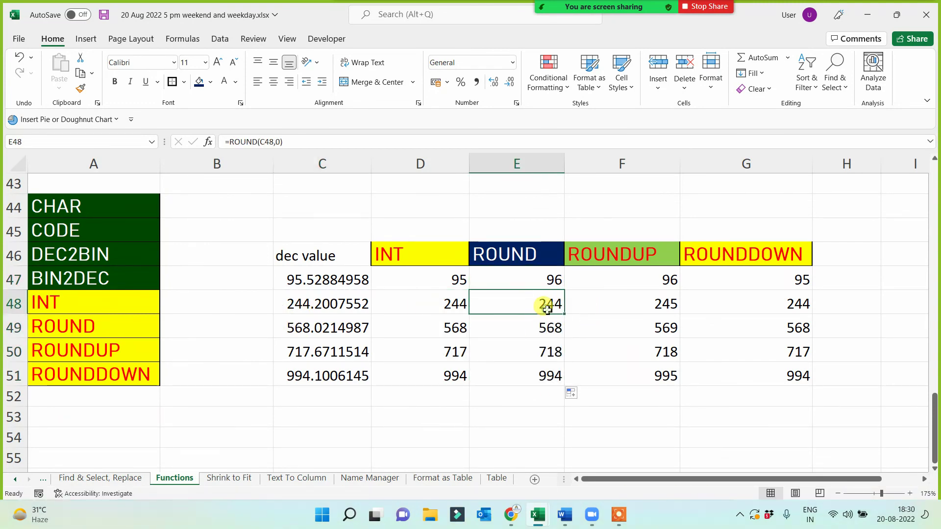
{"action": "left_click", "coordinate": [325, 333]}
{"action": "left_click", "coordinate": [525, 328]}
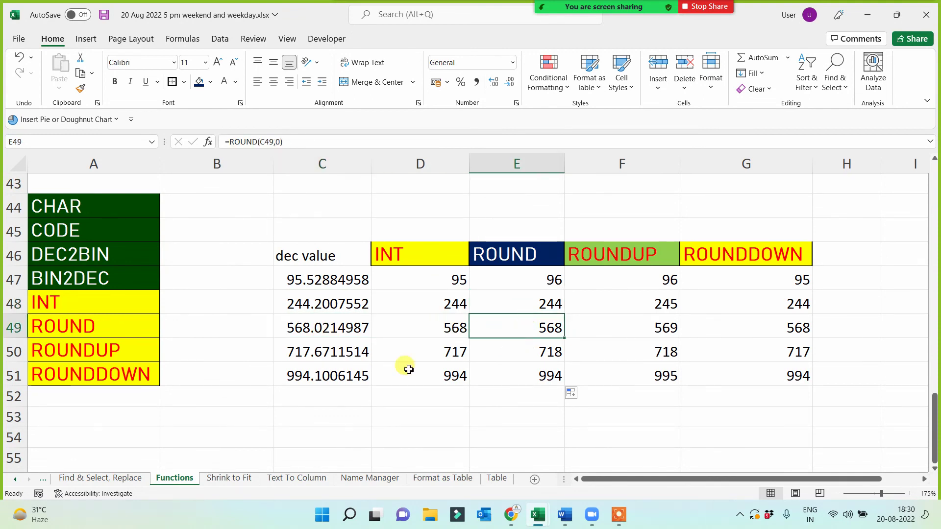
{"action": "left_click", "coordinate": [312, 352]}
{"action": "left_click", "coordinate": [531, 353]}
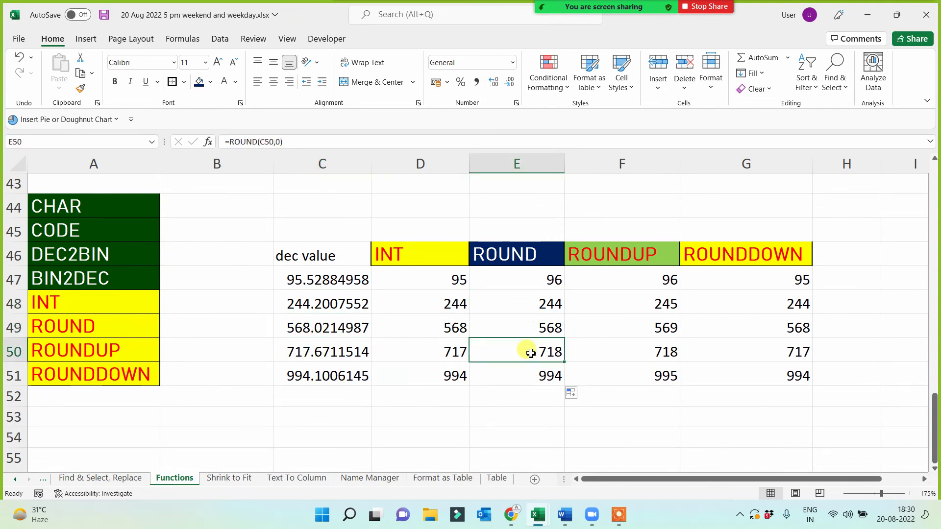
{"action": "left_click", "coordinate": [313, 376]}
{"action": "left_click", "coordinate": [528, 378]}
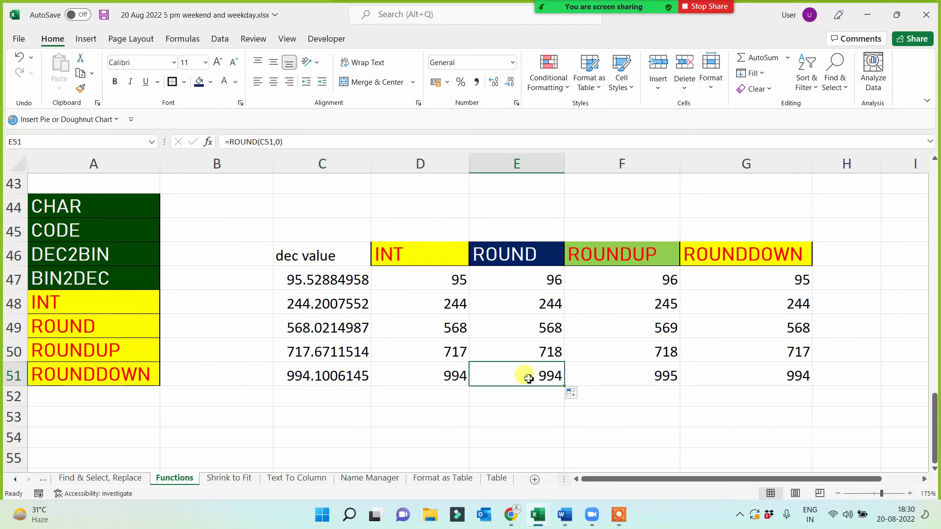
{"action": "left_click_drag", "start_coordinate": [399, 252], "coordinate": [806, 255]}
{"action": "left_click", "coordinate": [414, 434]}
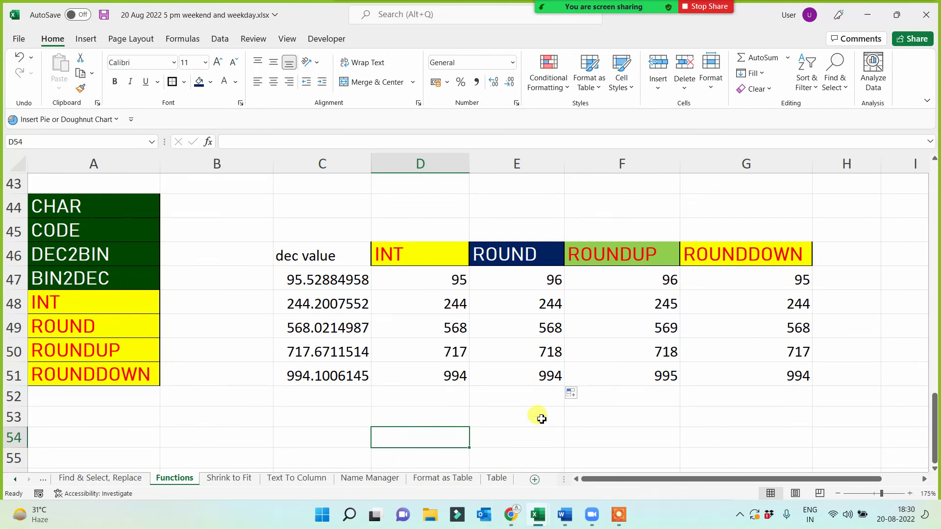
- Copy the CHAR to BIN2DEC labels from A44:A47 into A56:A59
{"action": "left_click", "coordinate": [106, 205]}
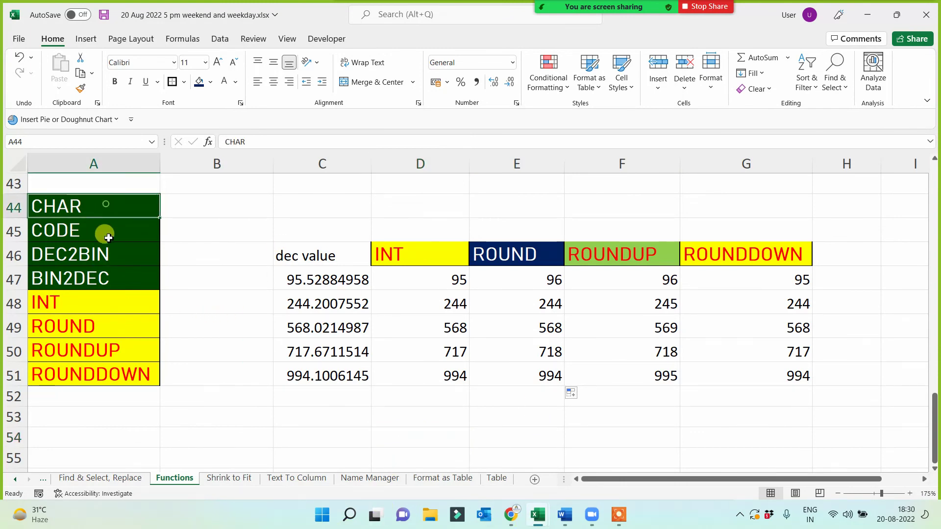
{"action": "left_click_drag", "start_coordinate": [108, 237], "coordinate": [109, 267]}
{"action": "key", "text": "ctrl+c"}
{"action": "scroll", "coordinate": [121, 354], "scroll_direction": "down", "scroll_amount": 1}
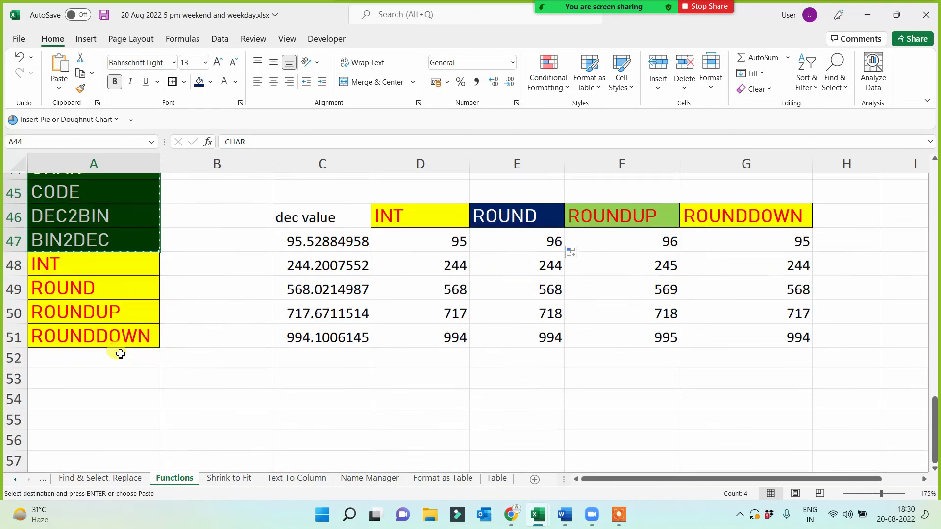
{"action": "scroll", "coordinate": [120, 354], "scroll_direction": "down", "scroll_amount": 2}
{"action": "left_click", "coordinate": [83, 336]}
{"action": "key", "text": "Return"}
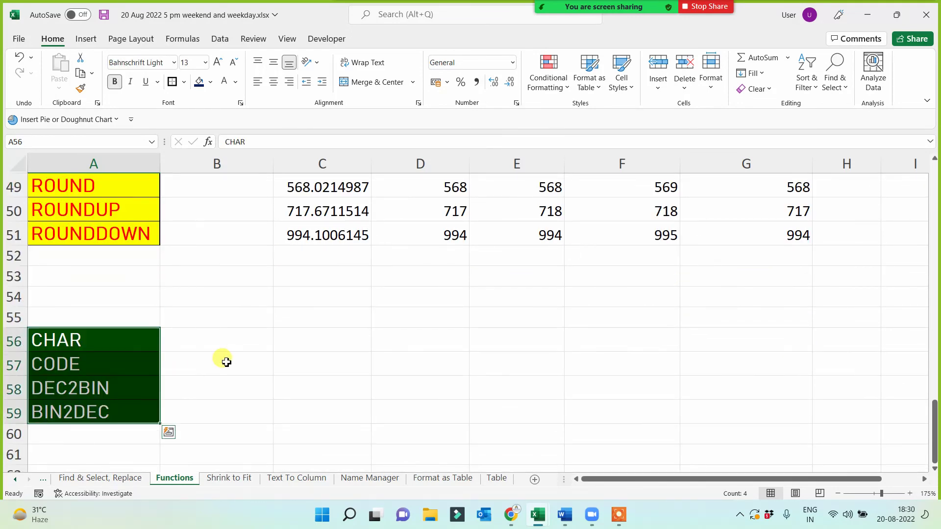
{"action": "key", "text": "Escape"}
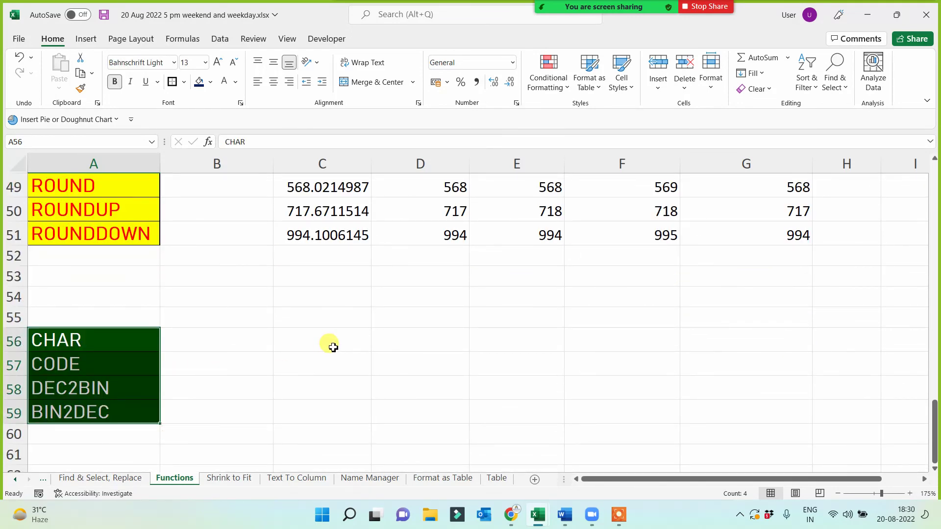
- Add the Char heading in C55 with sample character A in C56
{"action": "left_click", "coordinate": [338, 319]}
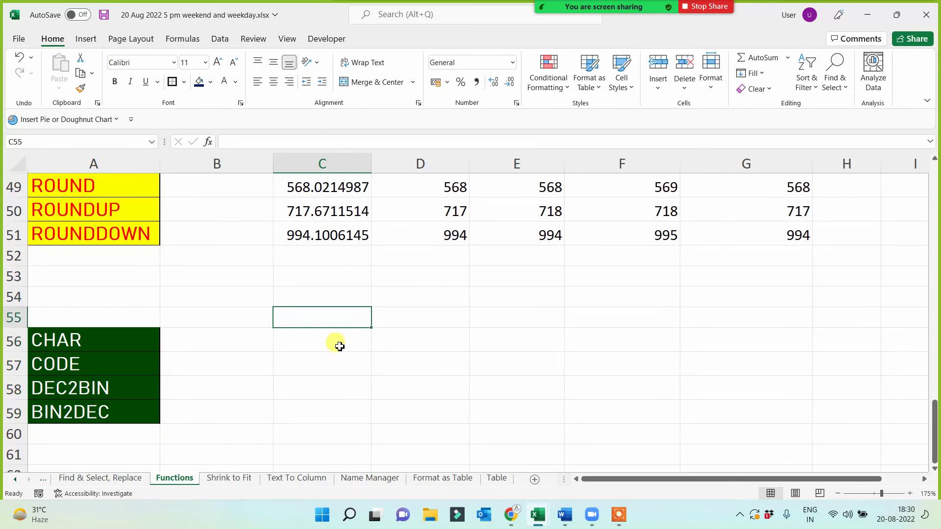
{"action": "type", "text": "Char"}
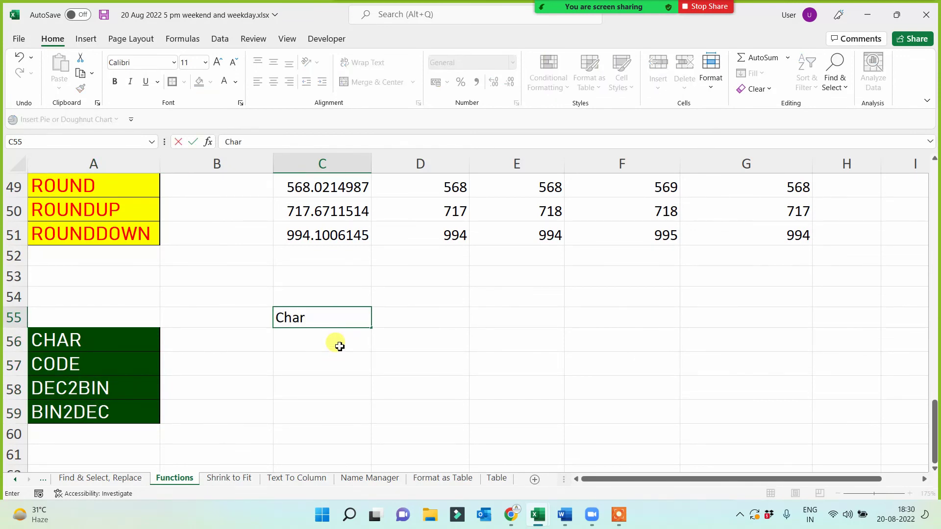
{"action": "left_click", "coordinate": [339, 346]}
{"action": "type", "text": "A"}
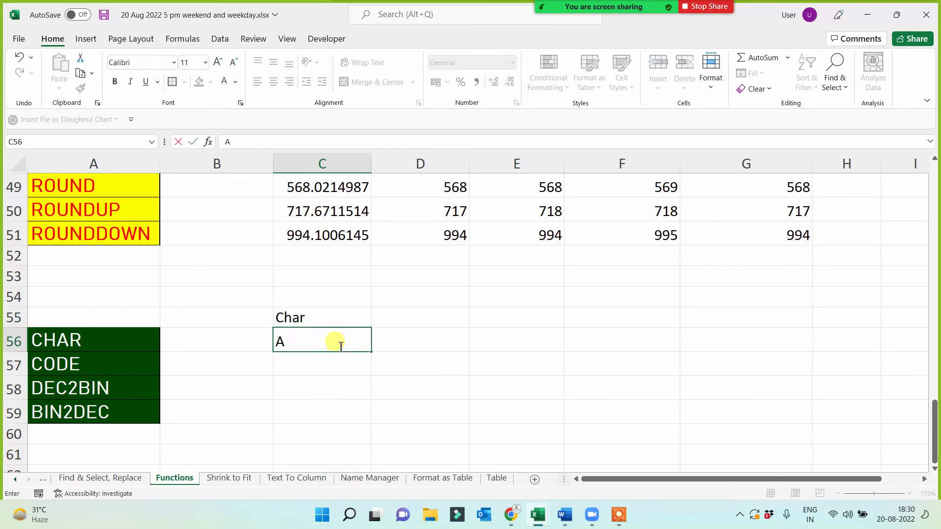
{"action": "left_click", "coordinate": [329, 365]}
{"action": "left_click", "coordinate": [307, 345]}
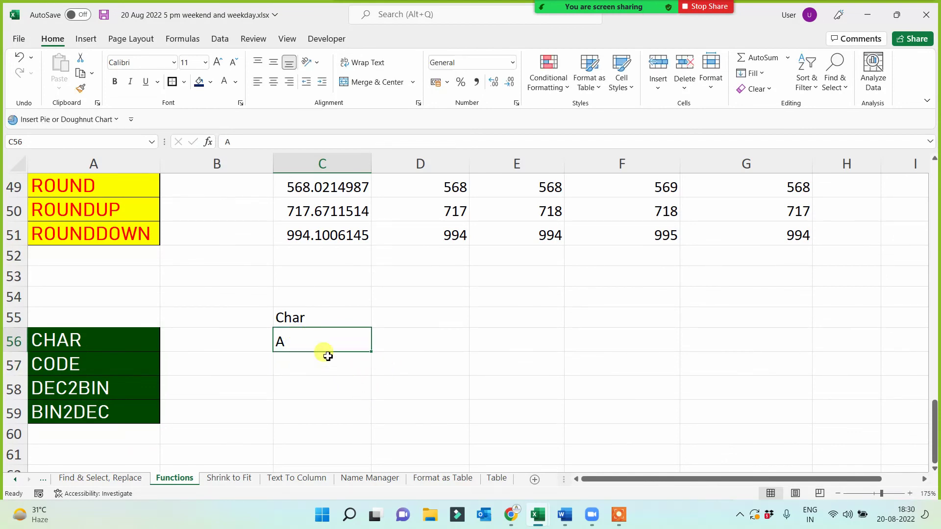
- Add the Code heading in D55 and the 'ASCII Code' title in D54
{"action": "left_click", "coordinate": [388, 313]}
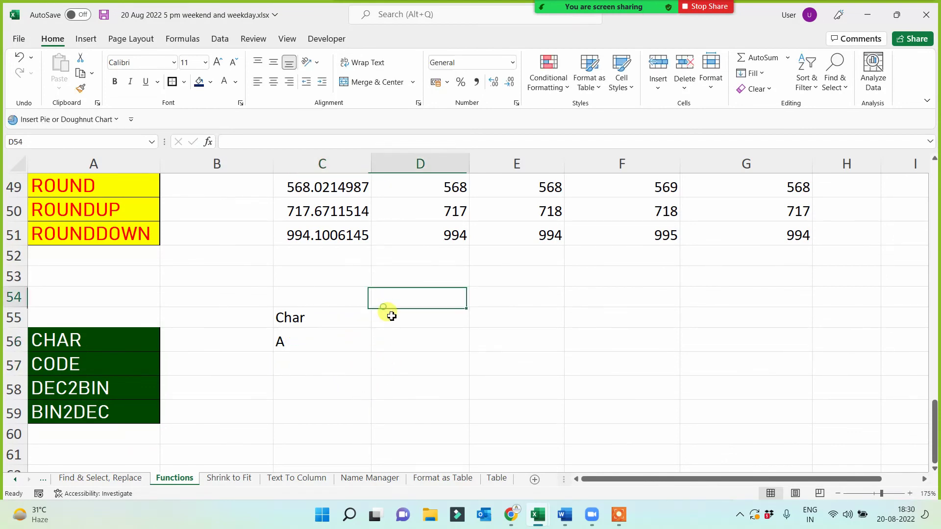
{"action": "type", "text": "Code"}
{"action": "left_click", "coordinate": [433, 379]}
{"action": "left_click", "coordinate": [413, 303]}
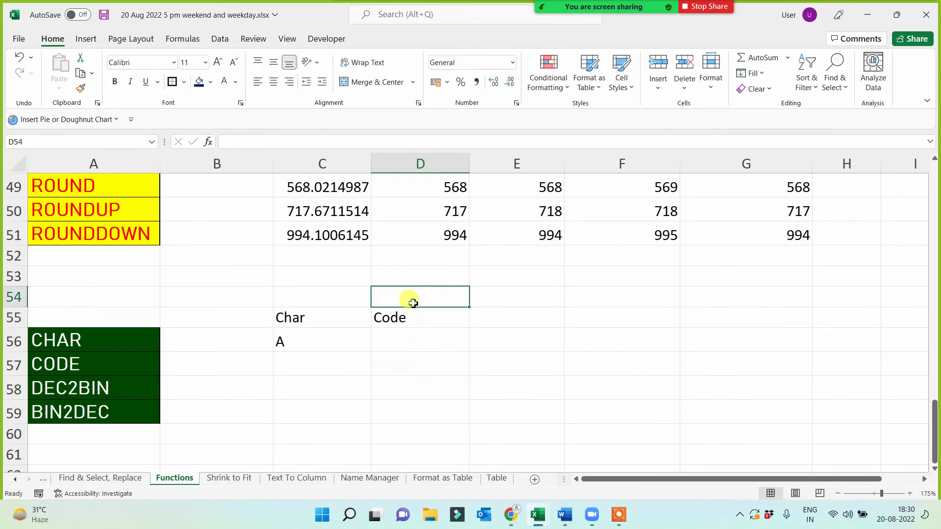
{"action": "type", "text": "ASCII Code"}
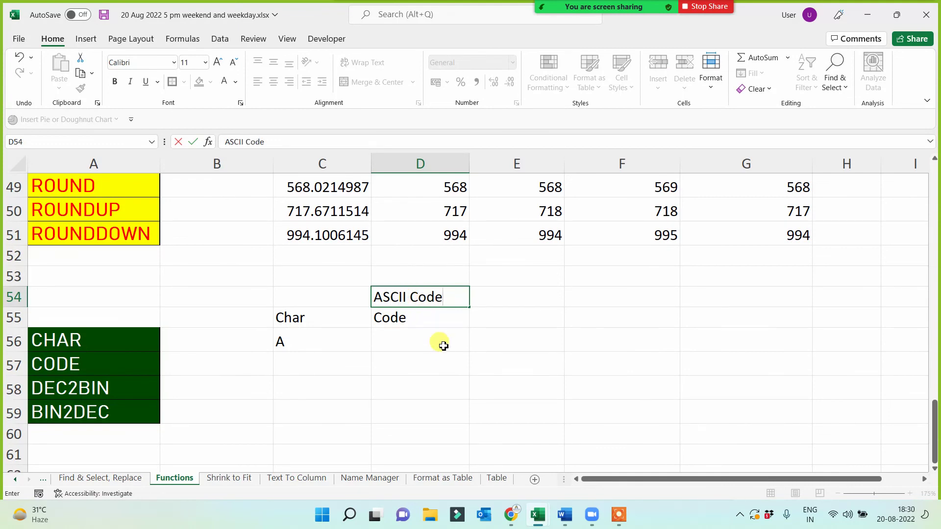
{"action": "left_click", "coordinate": [426, 339]}
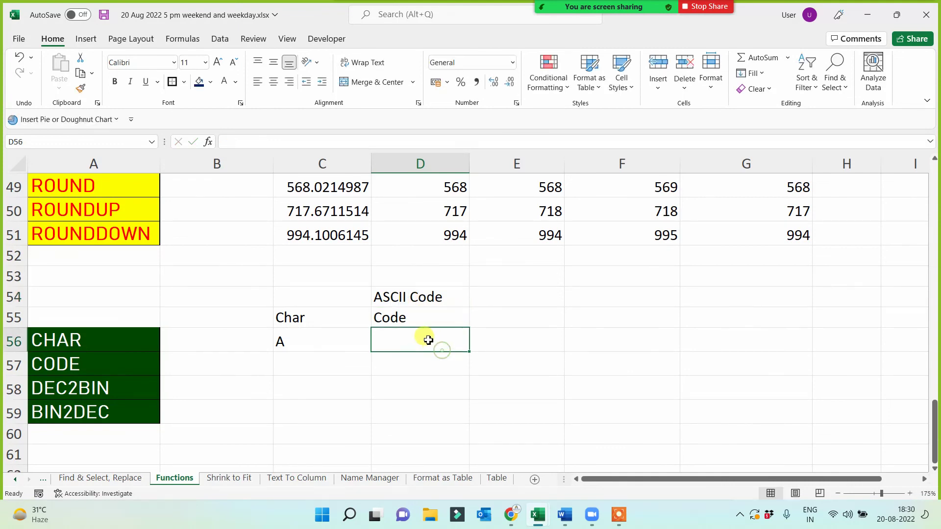
{"action": "left_click", "coordinate": [418, 317]}
{"action": "left_click", "coordinate": [408, 349]}
- Enter =CODE(C56) in D56 and centre the result 65
{"action": "left_click", "coordinate": [398, 324]}
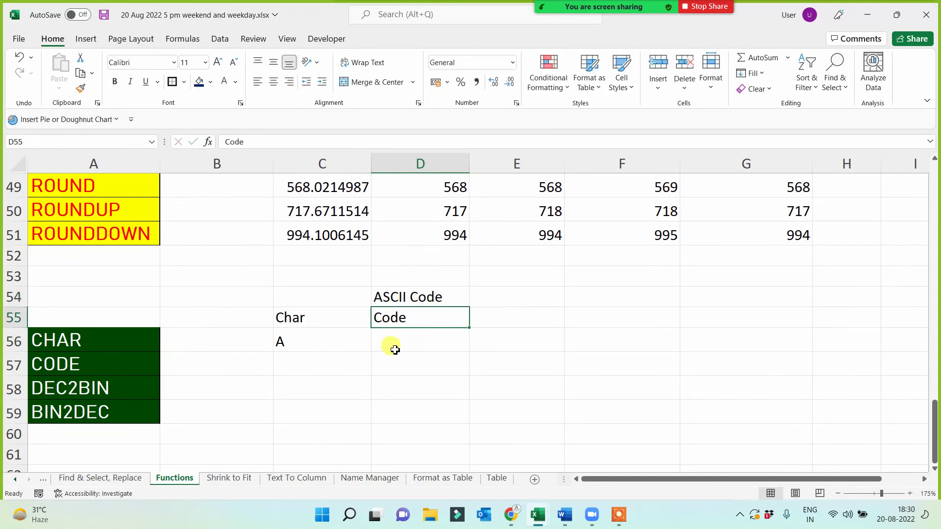
{"action": "left_click", "coordinate": [395, 350]}
{"action": "type", "text": "=code"}
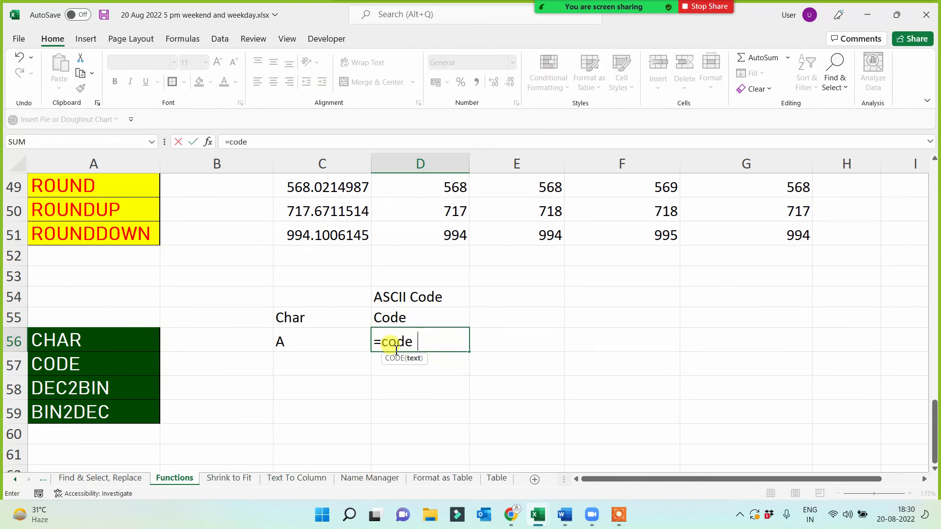
{"action": "key", "text": "BackSpace"}
{"action": "type", "text": "("}
{"action": "left_click", "coordinate": [325, 347]}
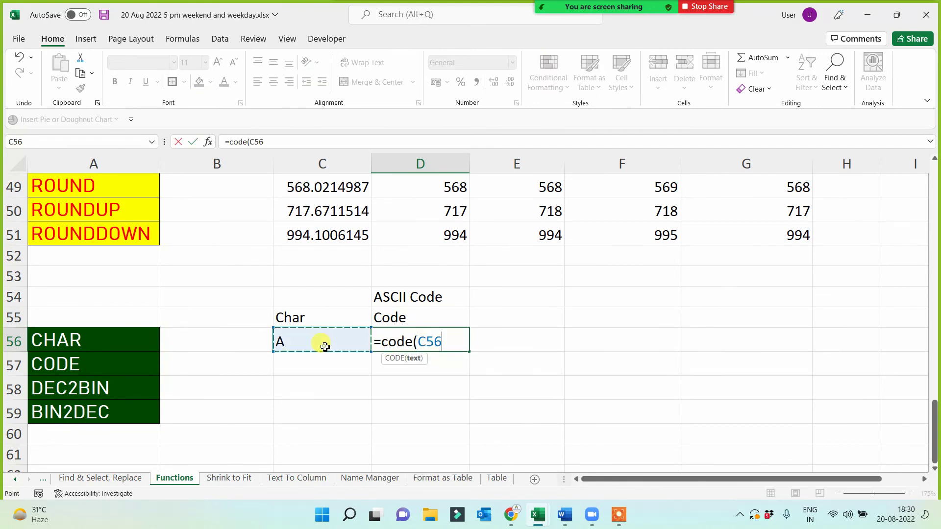
{"action": "type", "text": ")"}
{"action": "key", "text": "Return"}
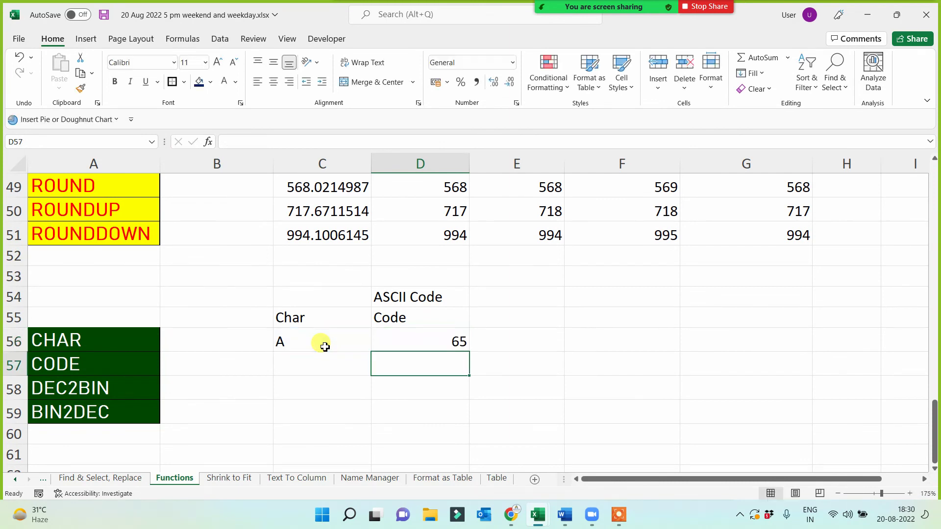
{"action": "left_click", "coordinate": [410, 353]}
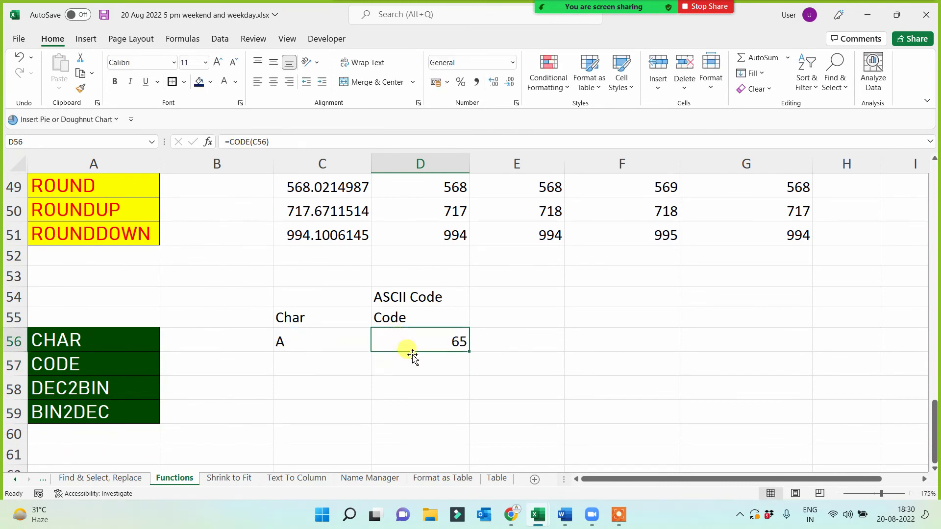
{"action": "left_click", "coordinate": [273, 82]}
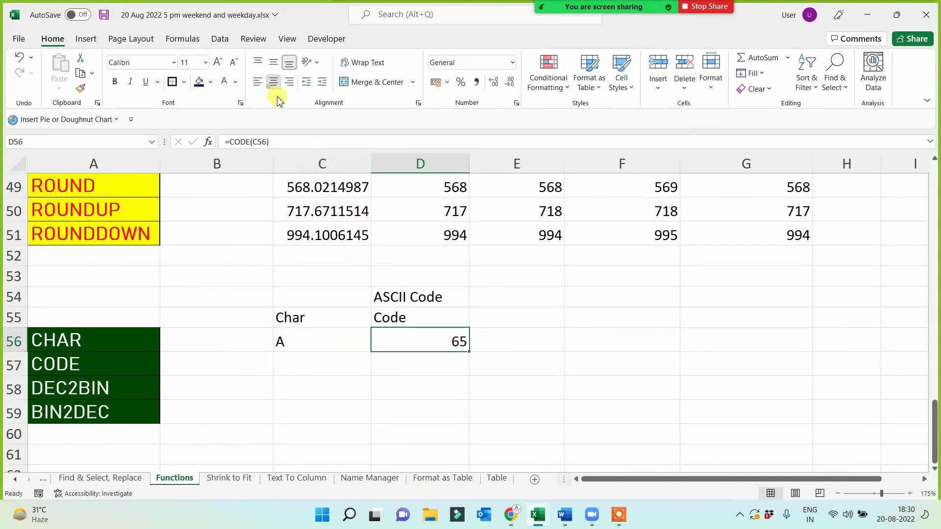
- Retitle D54 'ASCII Code - 255' and test the sample character with @, then a
{"action": "double_click", "coordinate": [452, 297]}
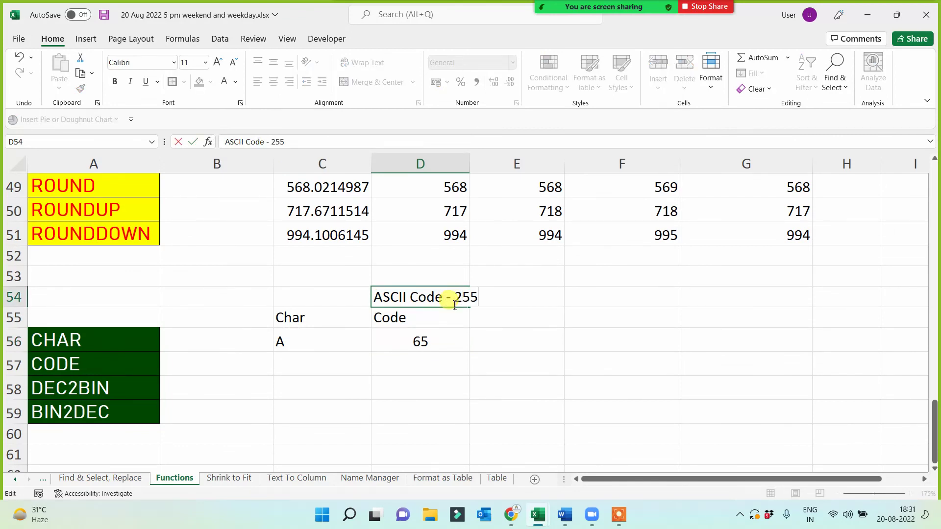
{"action": "left_click", "coordinate": [454, 383]}
{"action": "left_click", "coordinate": [300, 342]}
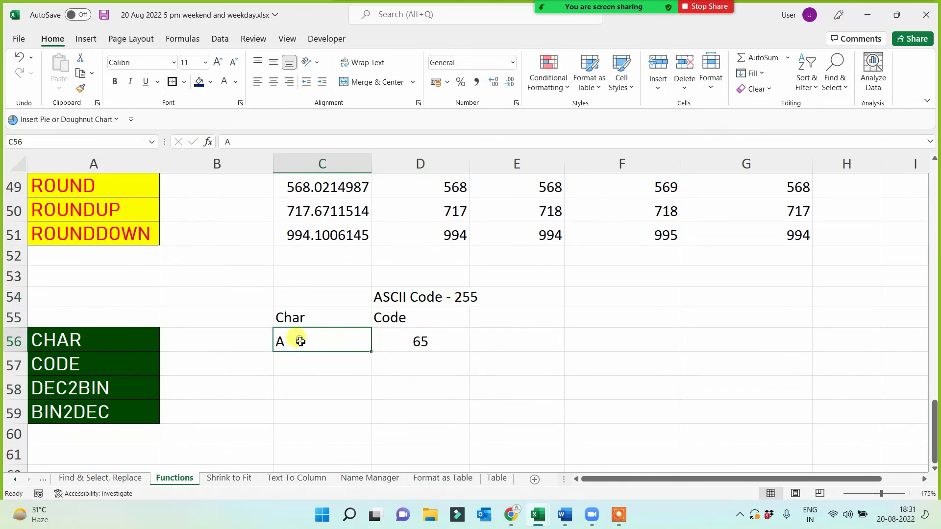
{"action": "left_click", "coordinate": [426, 341]}
{"action": "left_click", "coordinate": [304, 345]}
{"action": "type", "text": "@"}
{"action": "key", "text": "Return"}
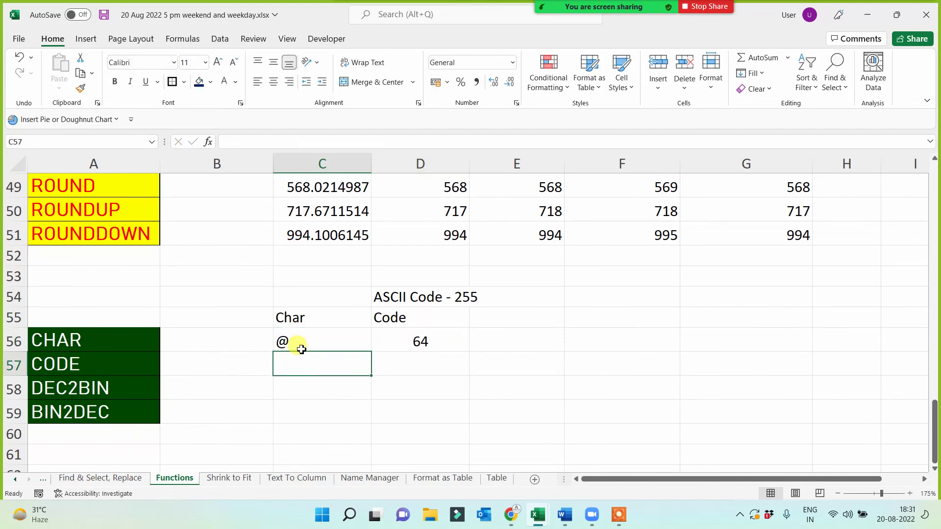
{"action": "left_click", "coordinate": [305, 342]}
{"action": "type", "text": "a"}
{"action": "left_click", "coordinate": [309, 380]}
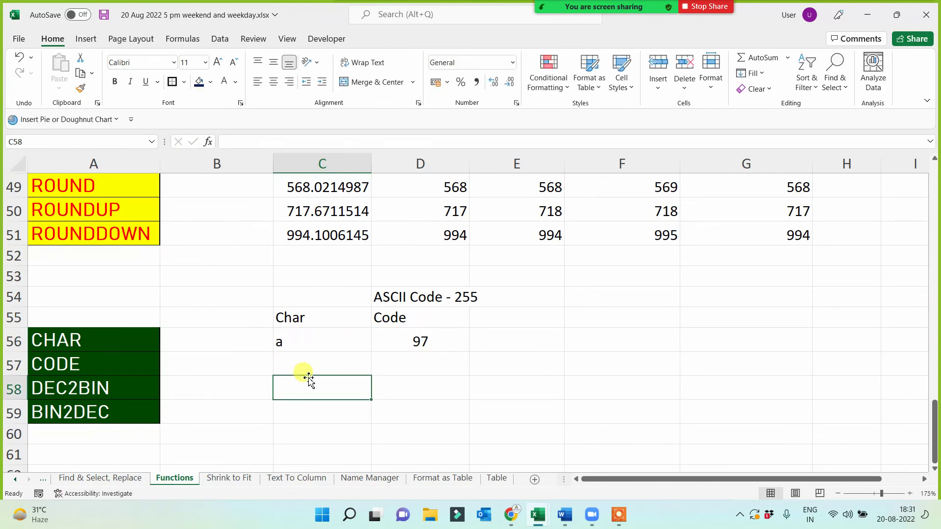
- Review the title, sample character a and the CODE result 97
{"action": "left_click", "coordinate": [418, 300]}
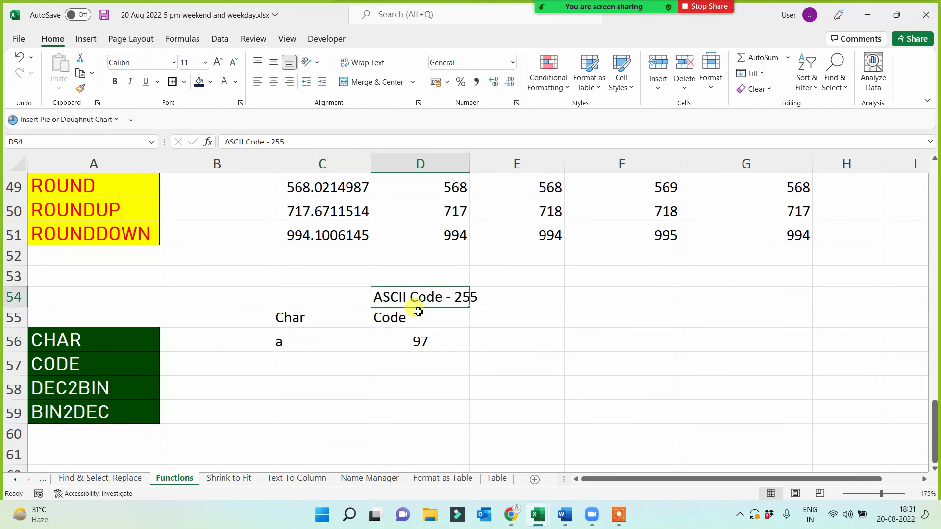
{"action": "left_click", "coordinate": [307, 348]}
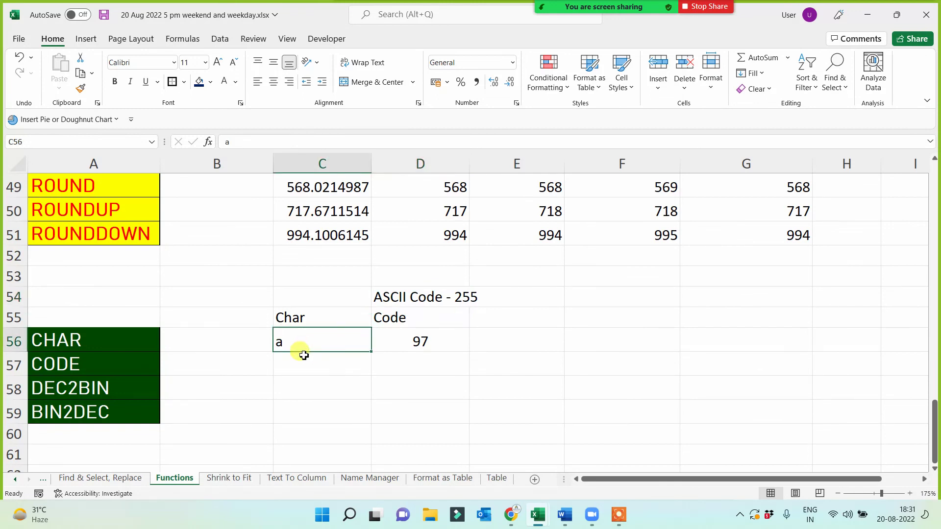
{"action": "left_click", "coordinate": [409, 337]}
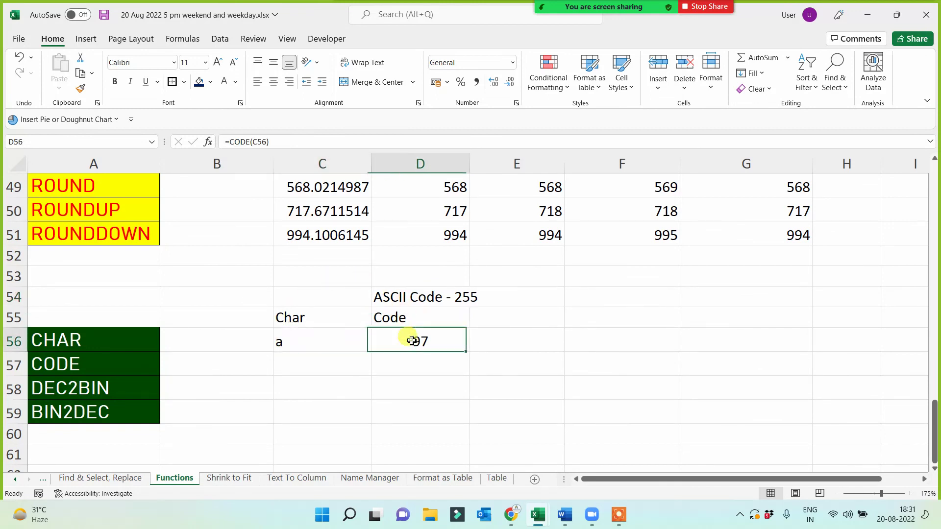
{"action": "left_click", "coordinate": [393, 322]}
{"action": "left_click", "coordinate": [95, 360]}
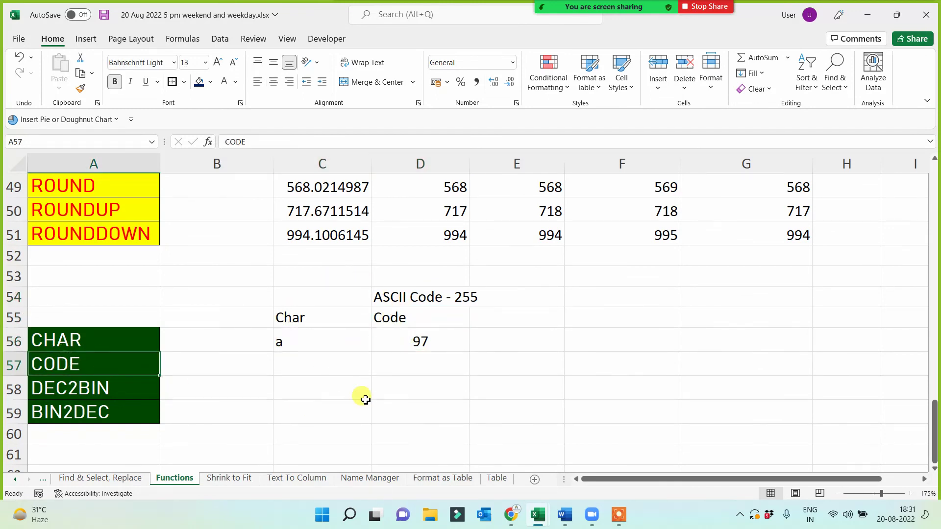
{"action": "left_click", "coordinate": [422, 338]}
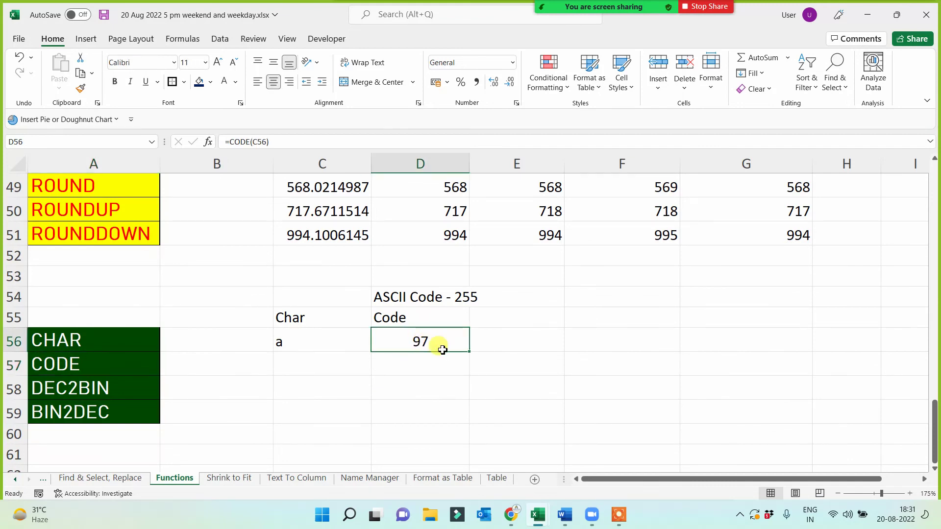
{"action": "left_click", "coordinate": [529, 326]}
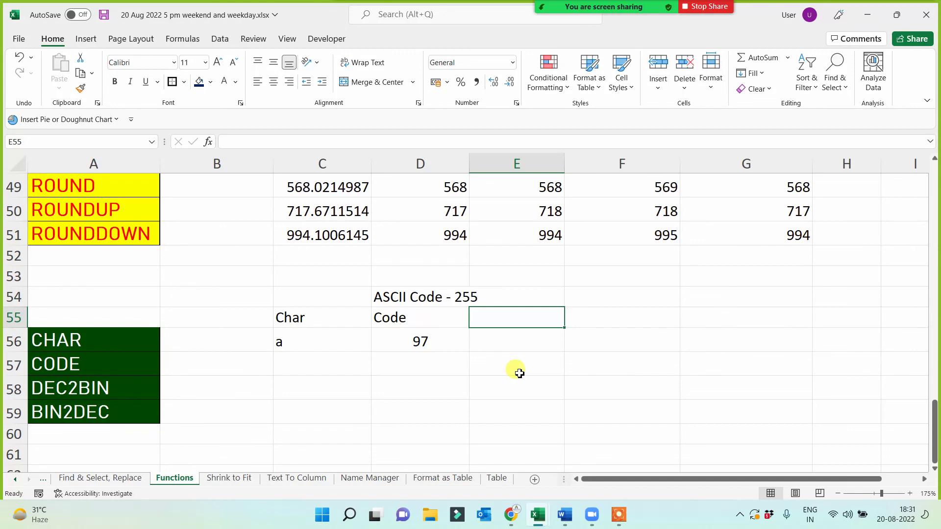
- Add the Dec2BIN heading in E55 with =DEC2BIN(D56) in E56, giving 1100001
{"action": "type", "text": "Dec2BIN"}
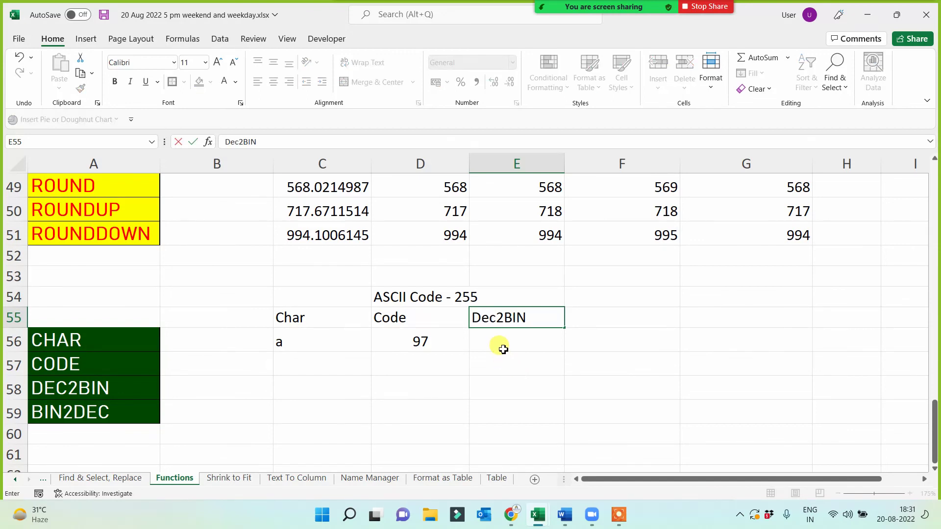
{"action": "left_click", "coordinate": [503, 348]}
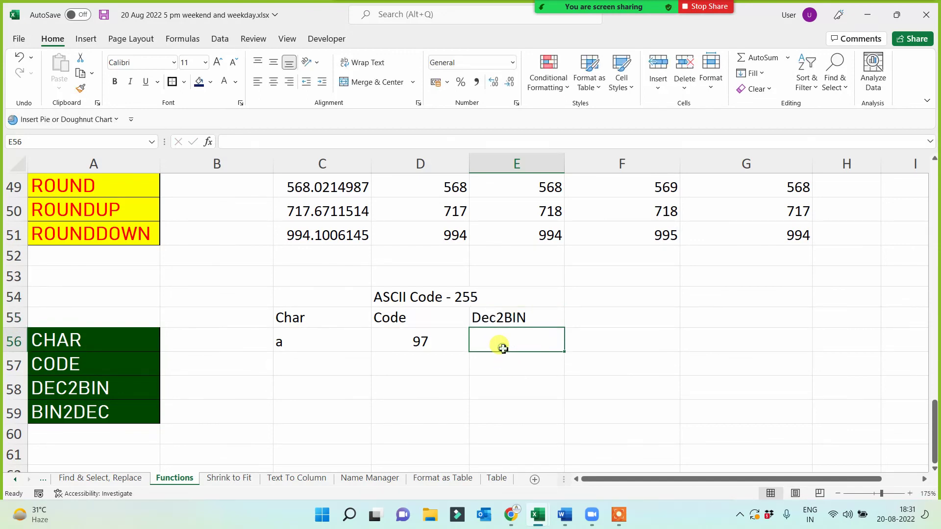
{"action": "type", "text": "="}
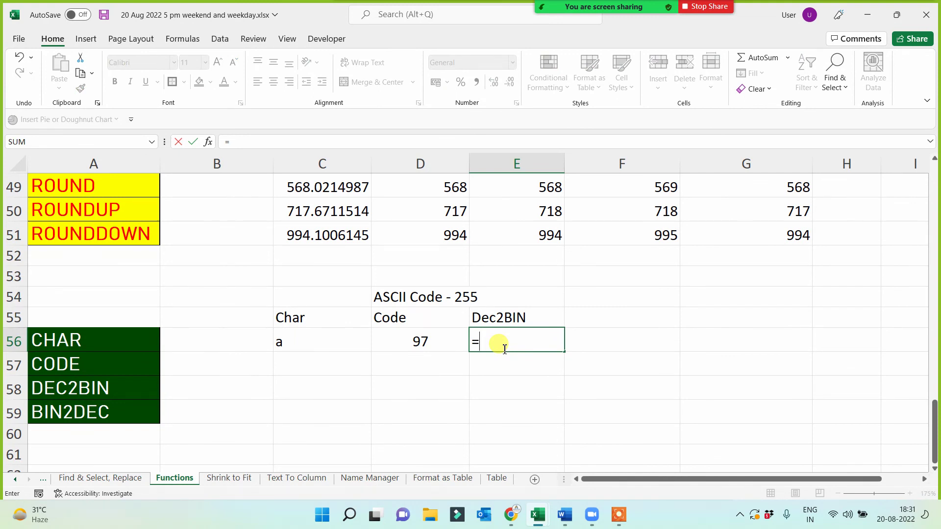
{"action": "type", "text": "de"}
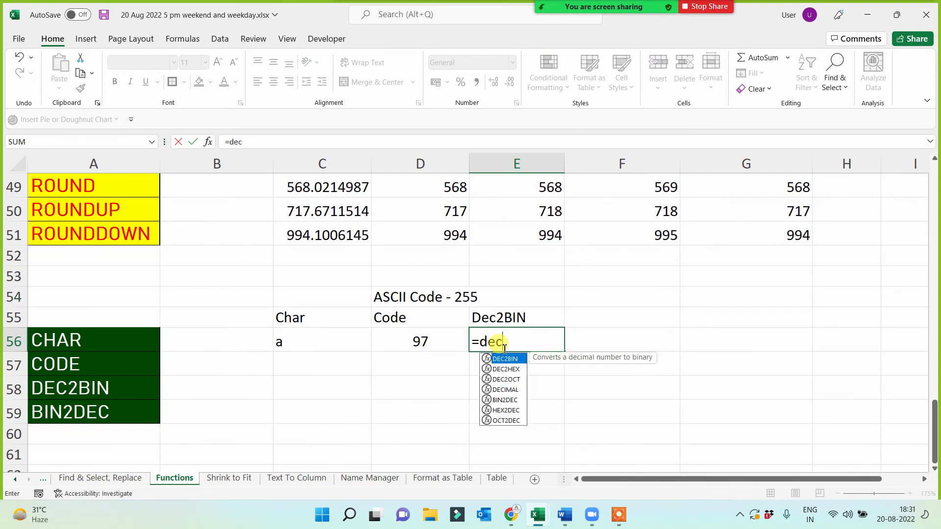
{"action": "type", "text": "c"}
{"action": "key", "text": "Tab"}
{"action": "left_click", "coordinate": [431, 341]}
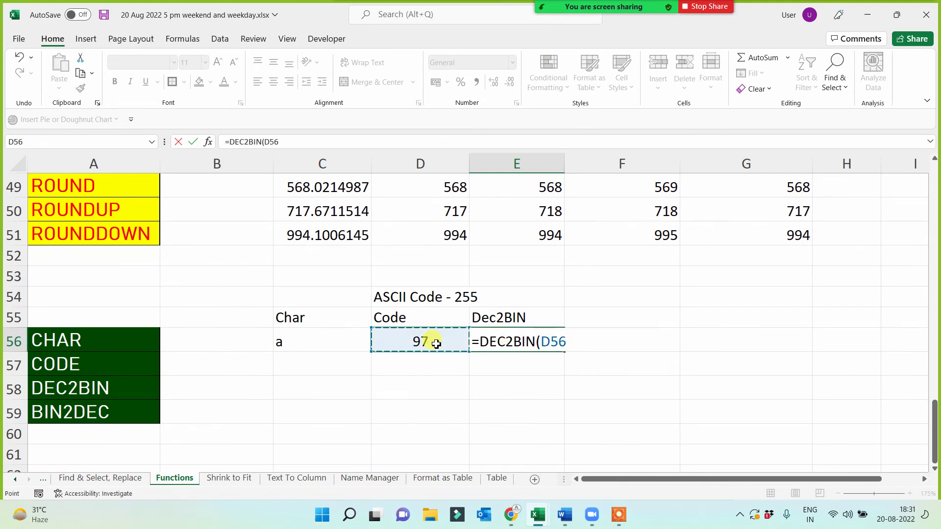
{"action": "key", "text": "Return"}
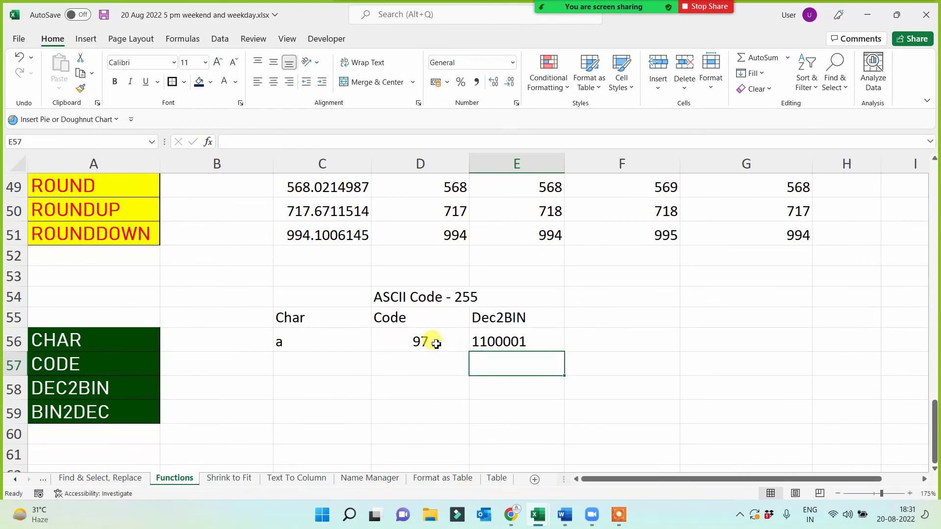
{"action": "left_click", "coordinate": [295, 346]}
{"action": "left_click", "coordinate": [491, 341]}
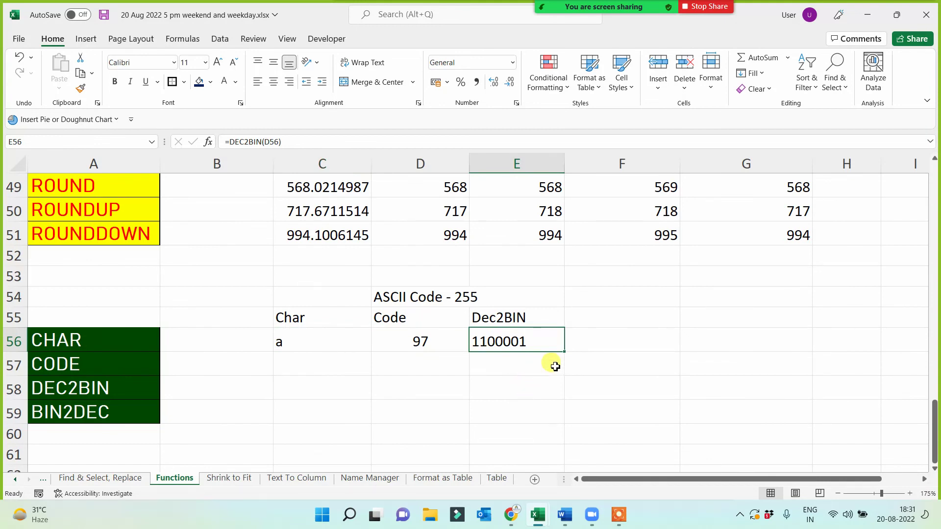
- Add the bin2dec heading in F55 with =BIN2DEC(E56) in F56, returning 97
{"action": "left_click", "coordinate": [593, 318]}
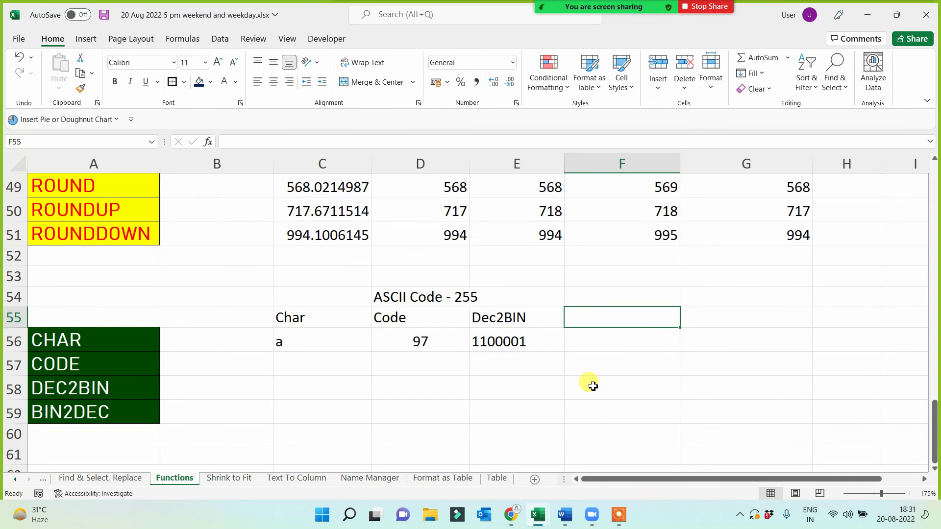
{"action": "type", "text": "bin"}
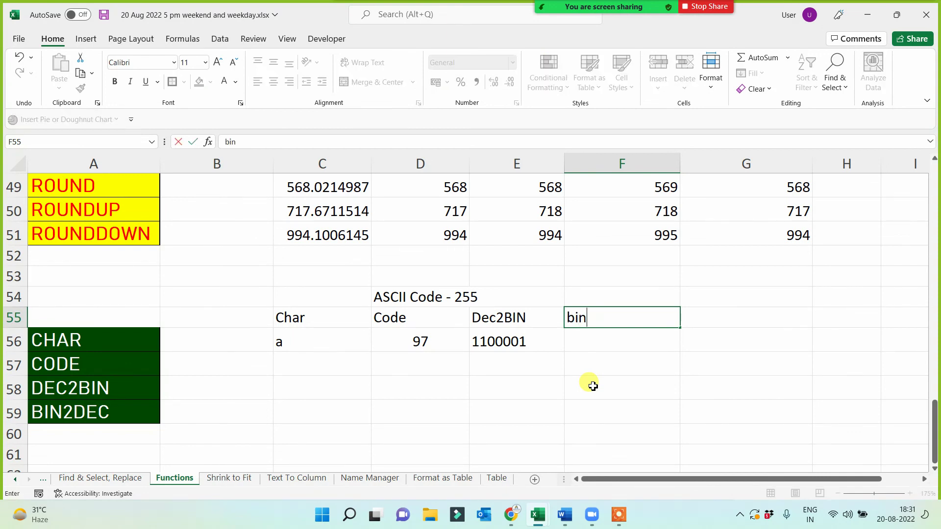
{"action": "type", "text": "2dec"}
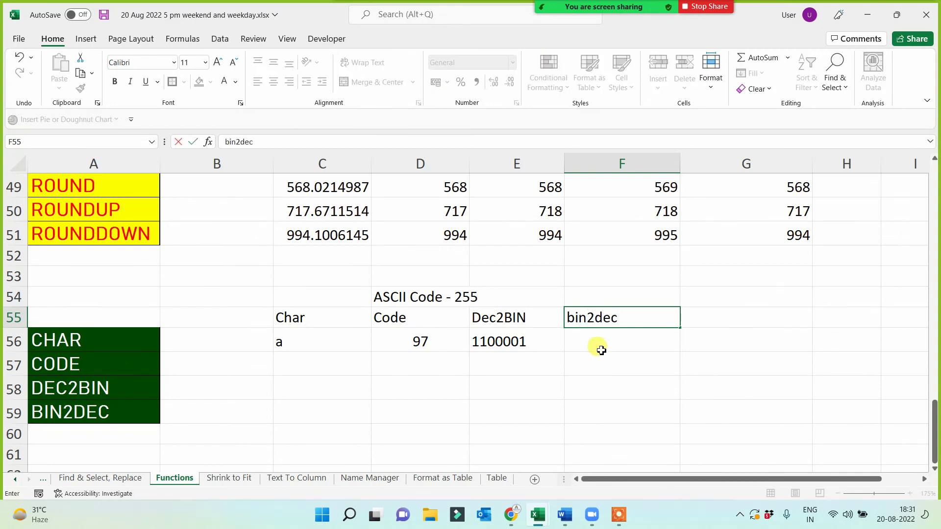
{"action": "left_click", "coordinate": [596, 339]}
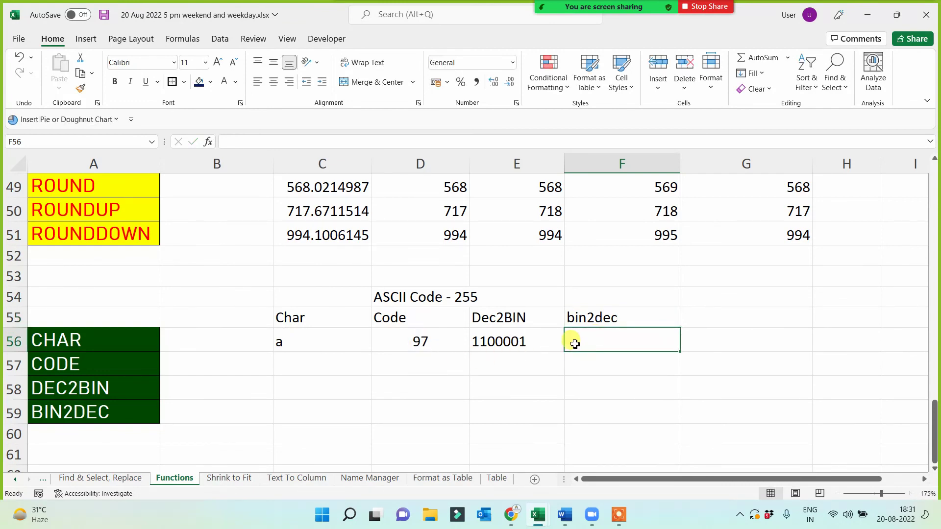
{"action": "type", "text": "=bin"}
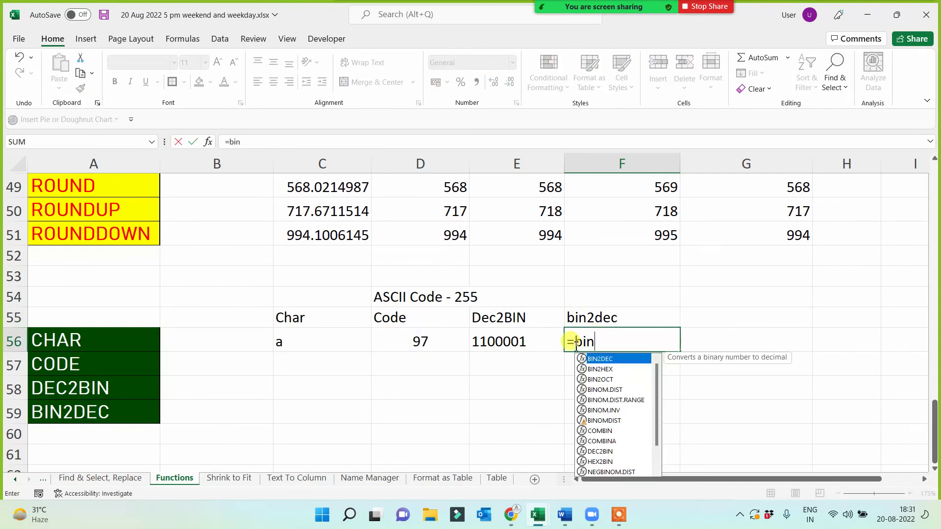
{"action": "key", "text": "Tab"}
{"action": "left_click", "coordinate": [510, 343]}
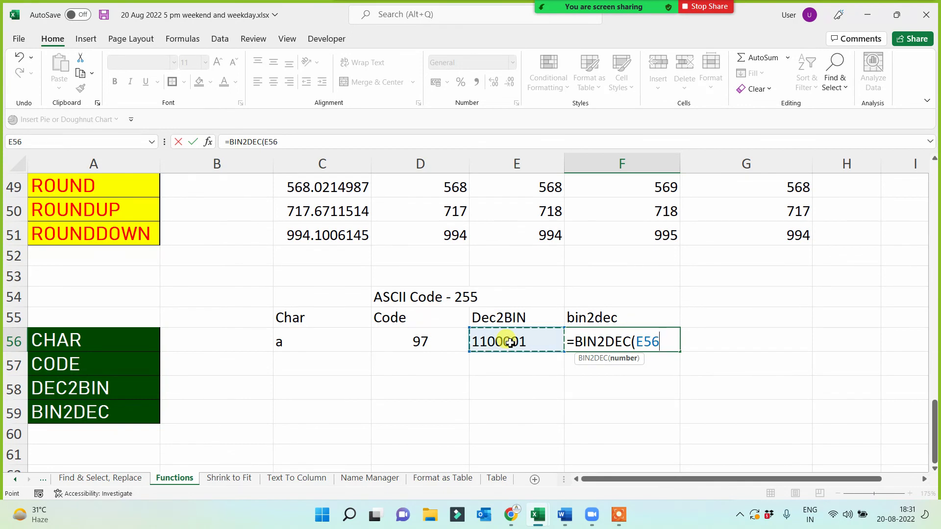
{"action": "key", "text": "Return"}
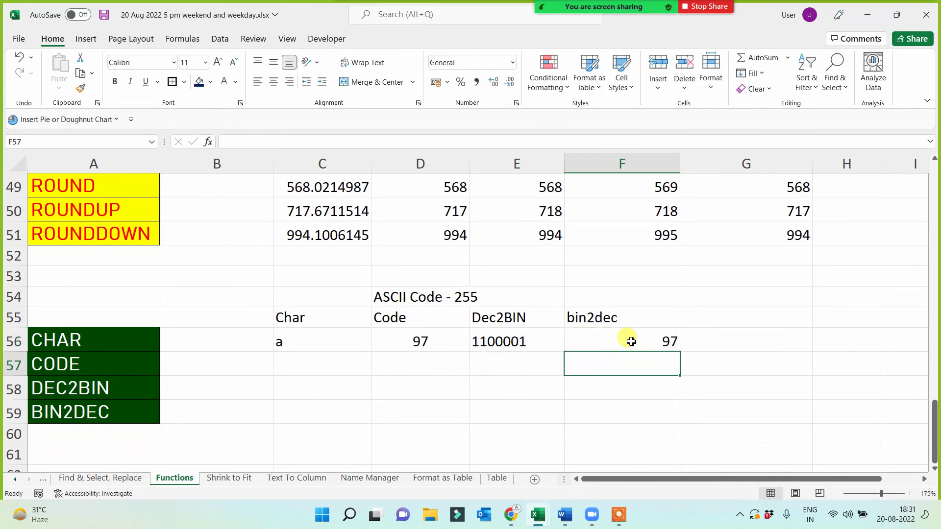
{"action": "left_click", "coordinate": [630, 341]}
{"action": "left_click", "coordinate": [321, 347]}
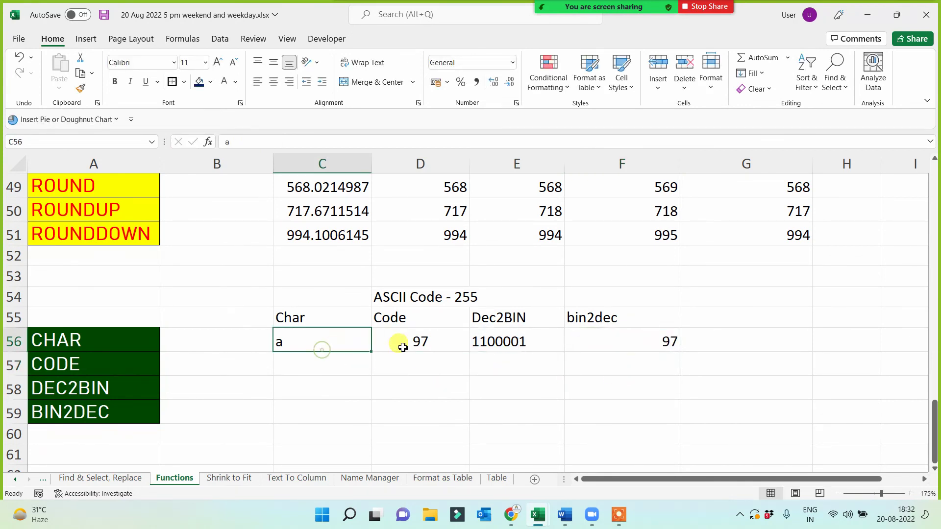
{"action": "left_click", "coordinate": [429, 345]}
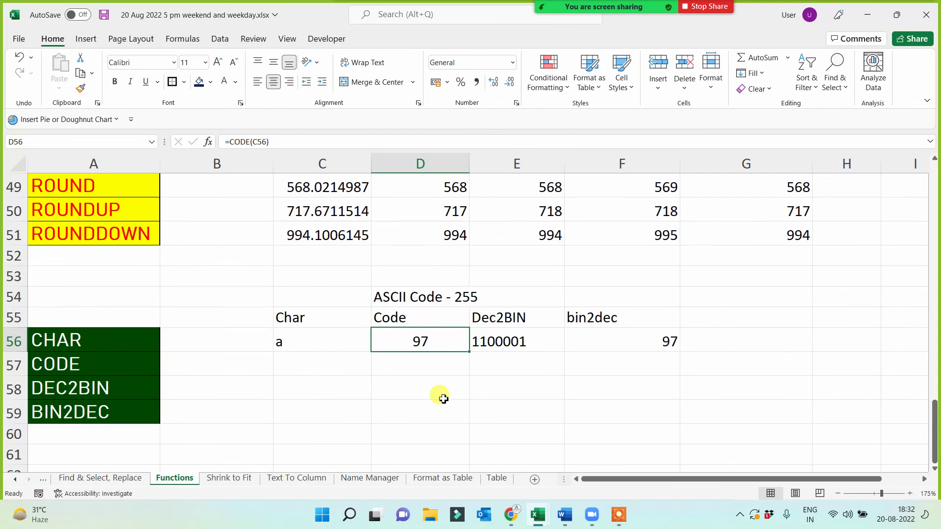
{"action": "left_click", "coordinate": [311, 317]}
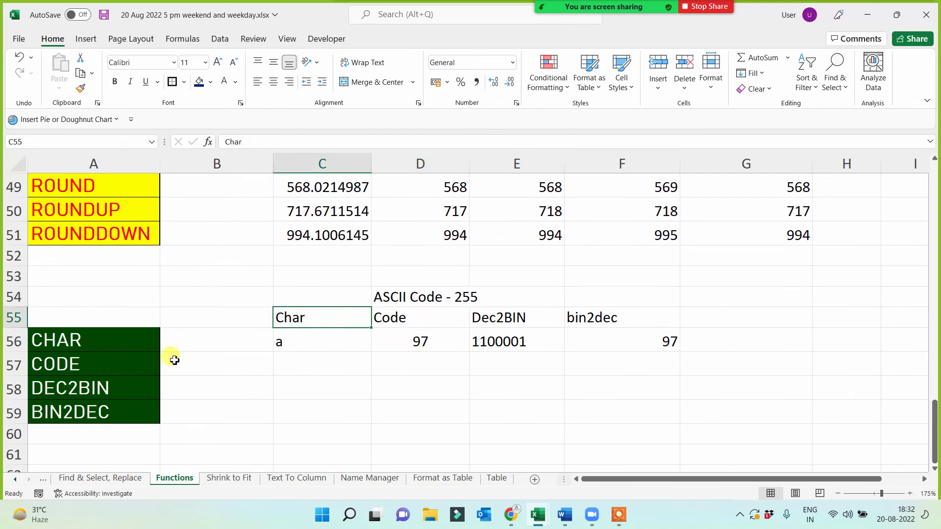
- Add the heading 'Char' in cell G55
{"action": "left_click", "coordinate": [56, 337]}
{"action": "left_click", "coordinate": [734, 314]}
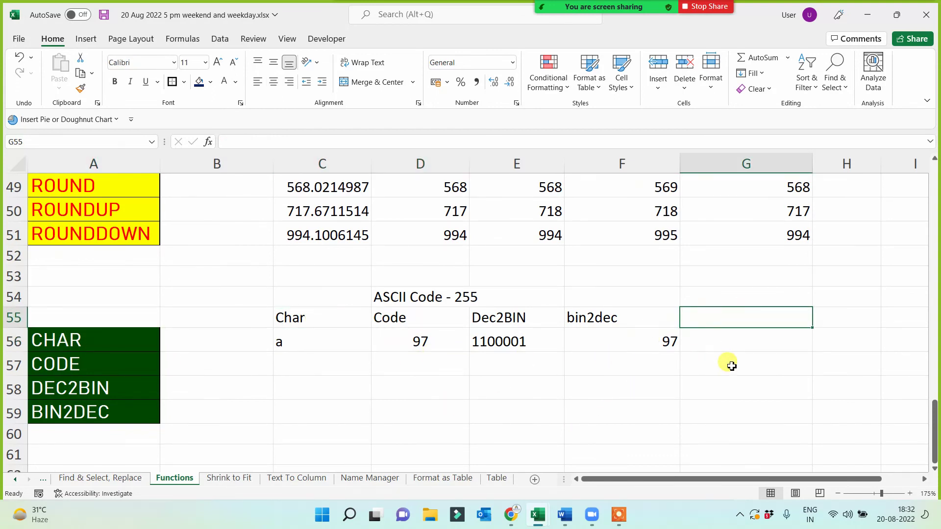
{"action": "type", "text": "Char"}
{"action": "left_click", "coordinate": [725, 343]}
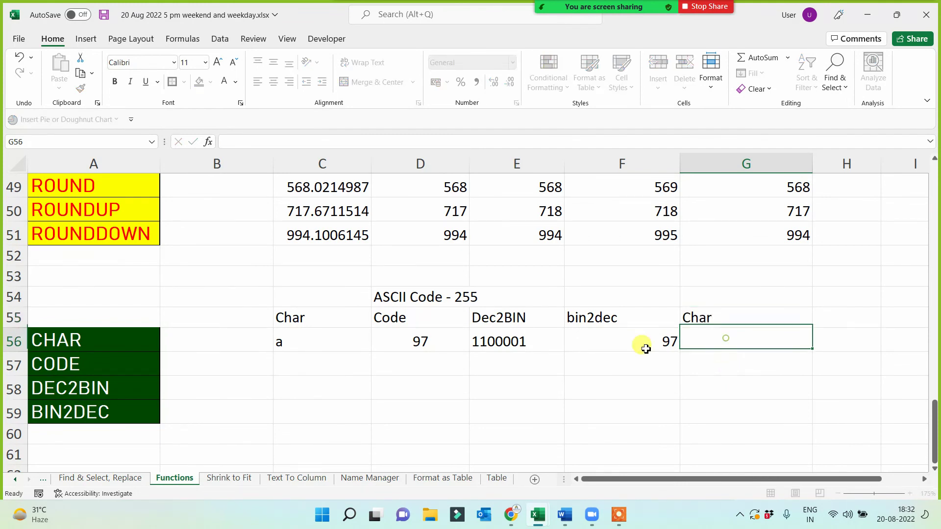
- Enter =CHAR(F56) in G56 to turn 97 back into the character a
{"action": "left_click", "coordinate": [631, 336]}
{"action": "left_click", "coordinate": [727, 344]}
{"action": "type", "text": "="}
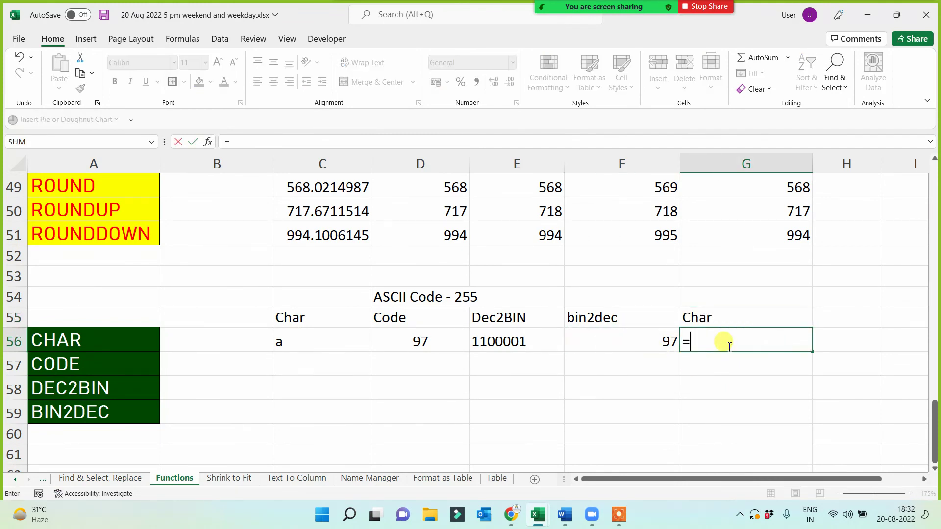
{"action": "type", "text": "char("}
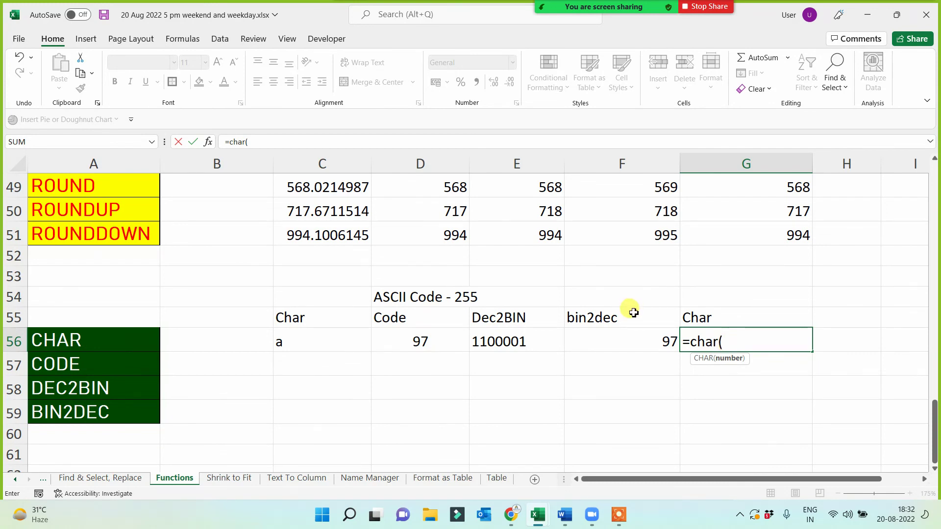
{"action": "left_click", "coordinate": [633, 339]}
{"action": "type", "text": ")"}
{"action": "key", "text": "Return"}
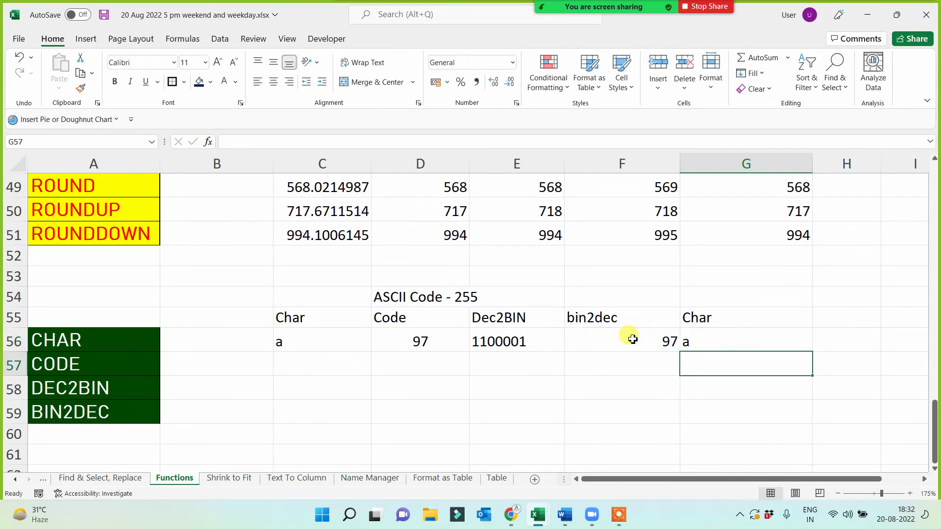
{"action": "left_click", "coordinate": [293, 346]}
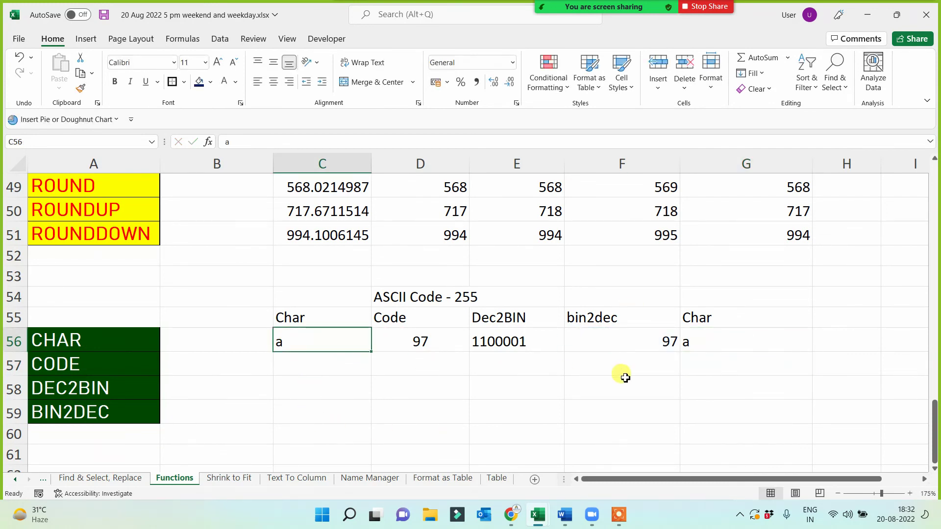
{"action": "left_click", "coordinate": [693, 338]}
- Centre D56:F56 and format them as white text on a dark blue fill
{"action": "left_click_drag", "start_coordinate": [405, 338], "coordinate": [605, 340]}
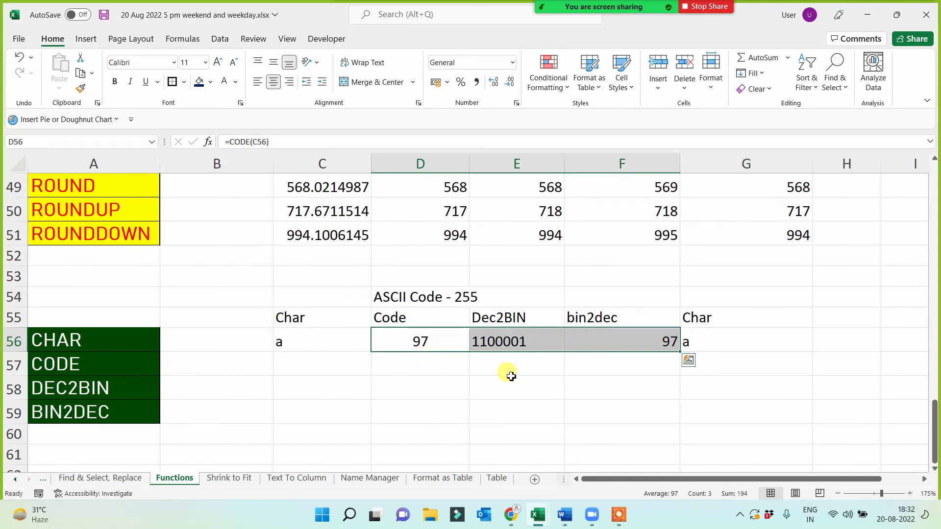
{"action": "left_click", "coordinate": [274, 83]}
{"action": "left_click", "coordinate": [274, 84]}
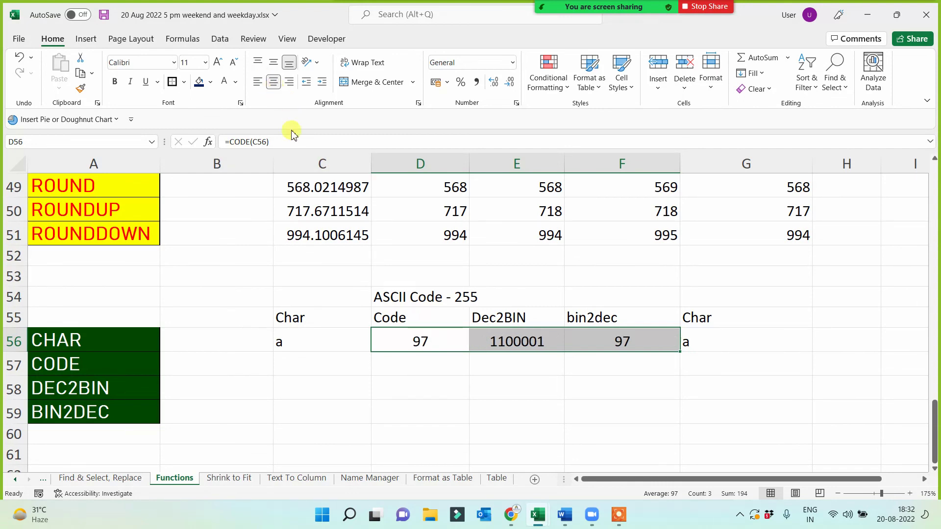
{"action": "left_click", "coordinate": [199, 82]}
{"action": "left_click", "coordinate": [224, 84]}
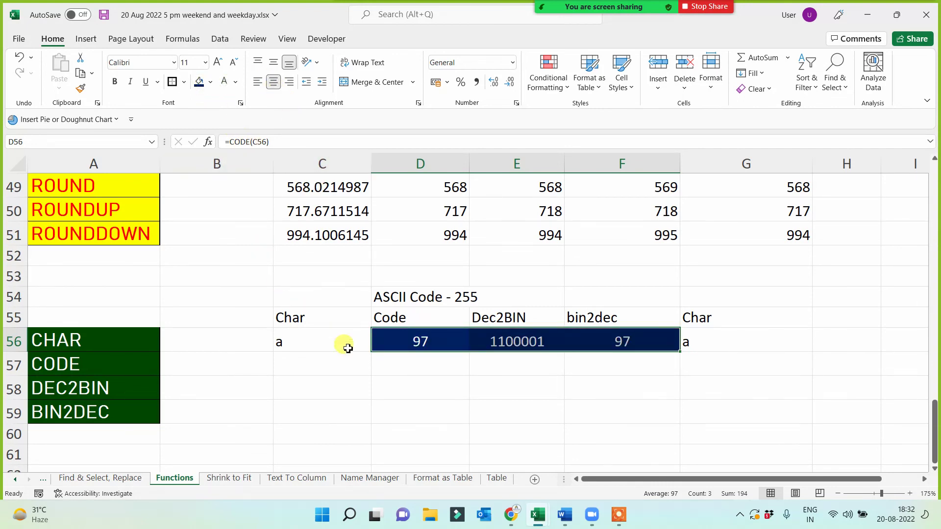
{"action": "left_click", "coordinate": [375, 384]}
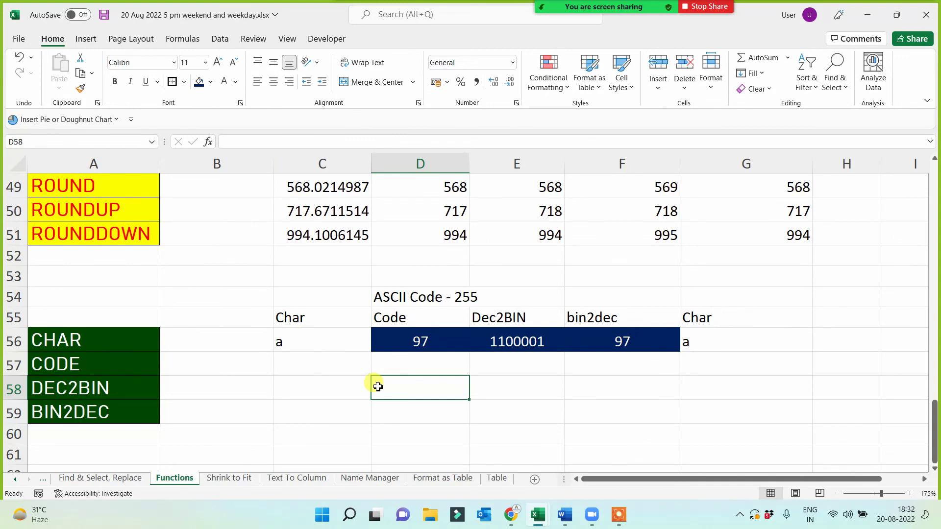
{"action": "left_click", "coordinate": [619, 516]}
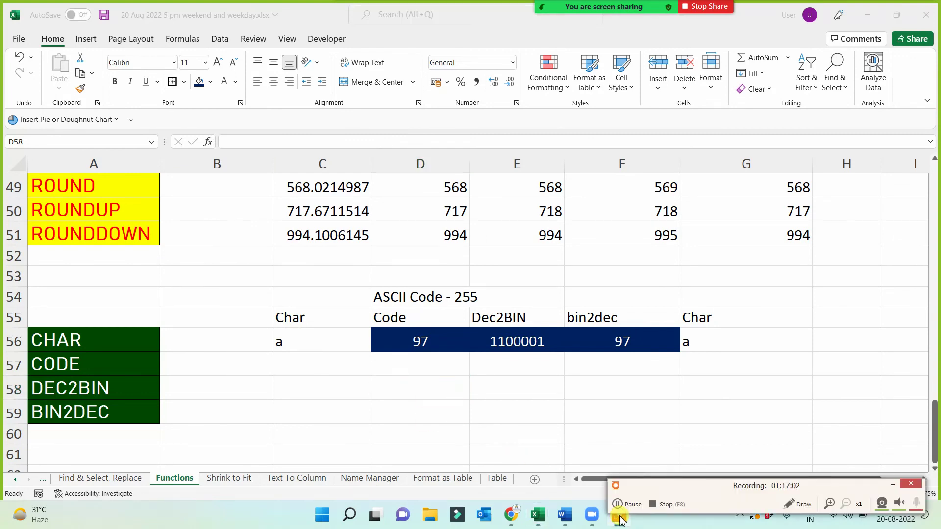